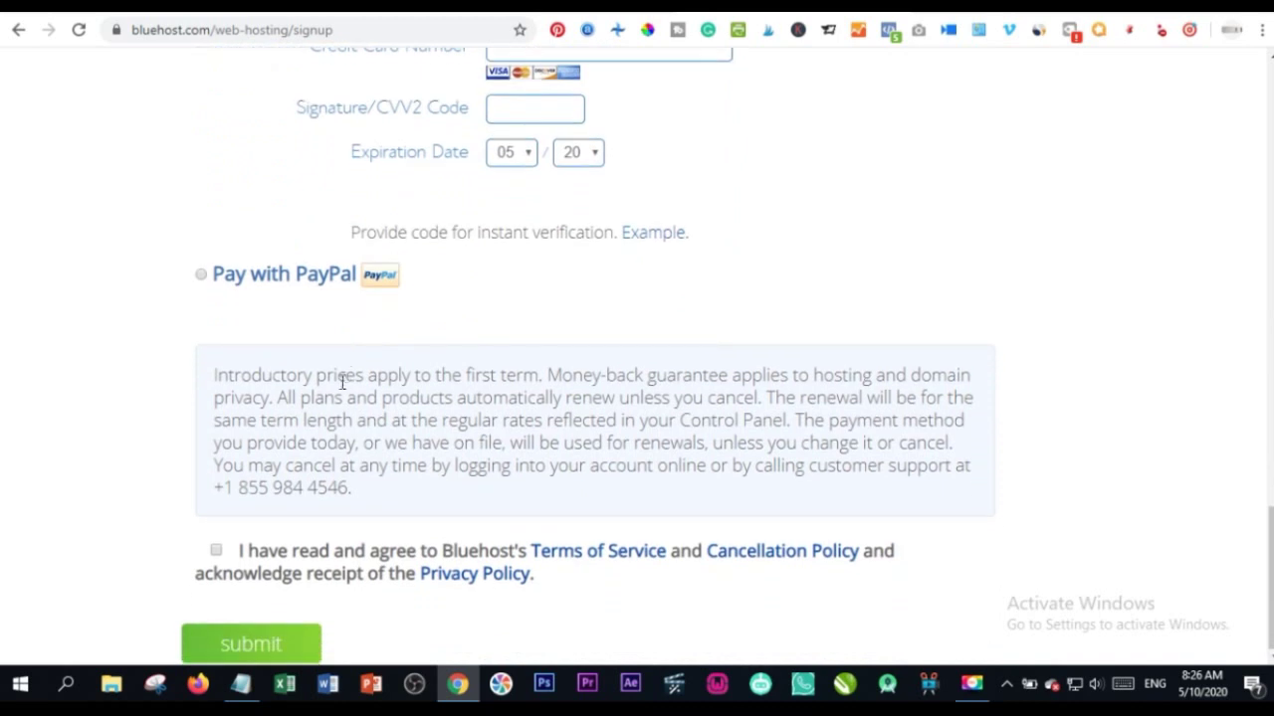
Step: Accept Bluehost's Terms of Service, Cancellation Policy and Privacy Policy on the signup form, and review the order's package extras and payment options
left_click(217, 552)
scroll(512, 312, "up", 4)
scroll(512, 311, "up", 4)
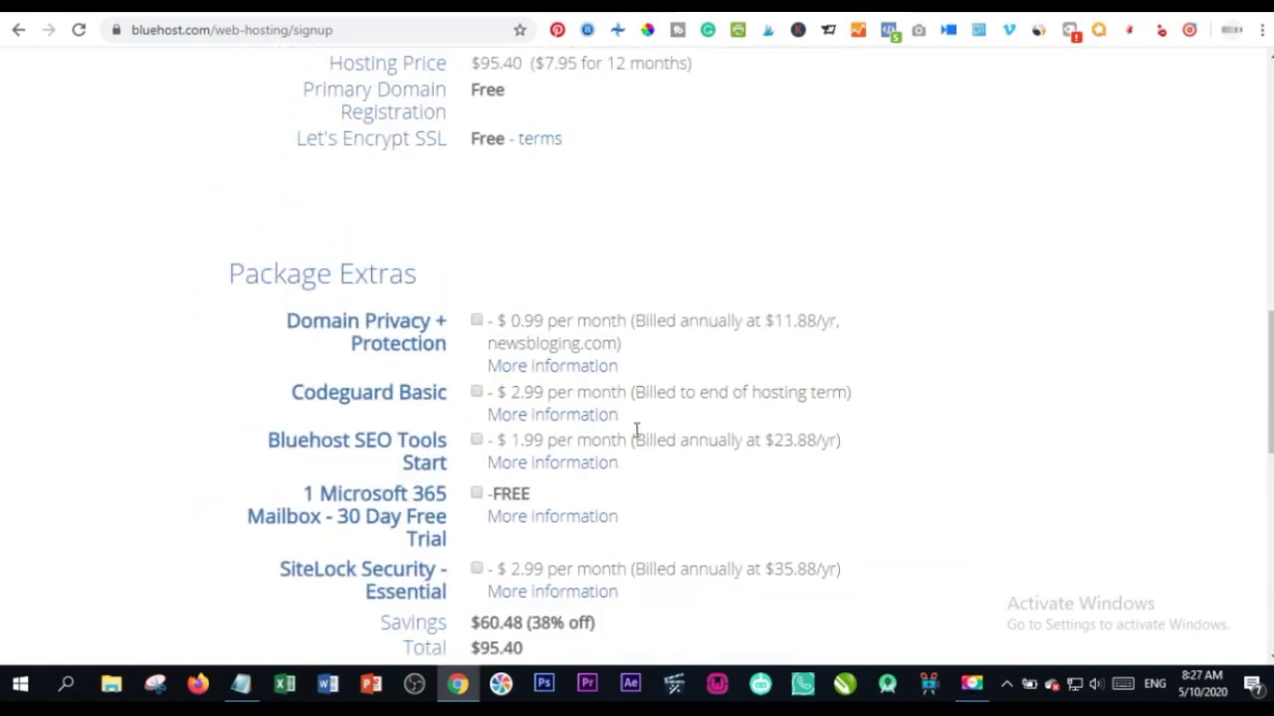
scroll(606, 265, "down", 8)
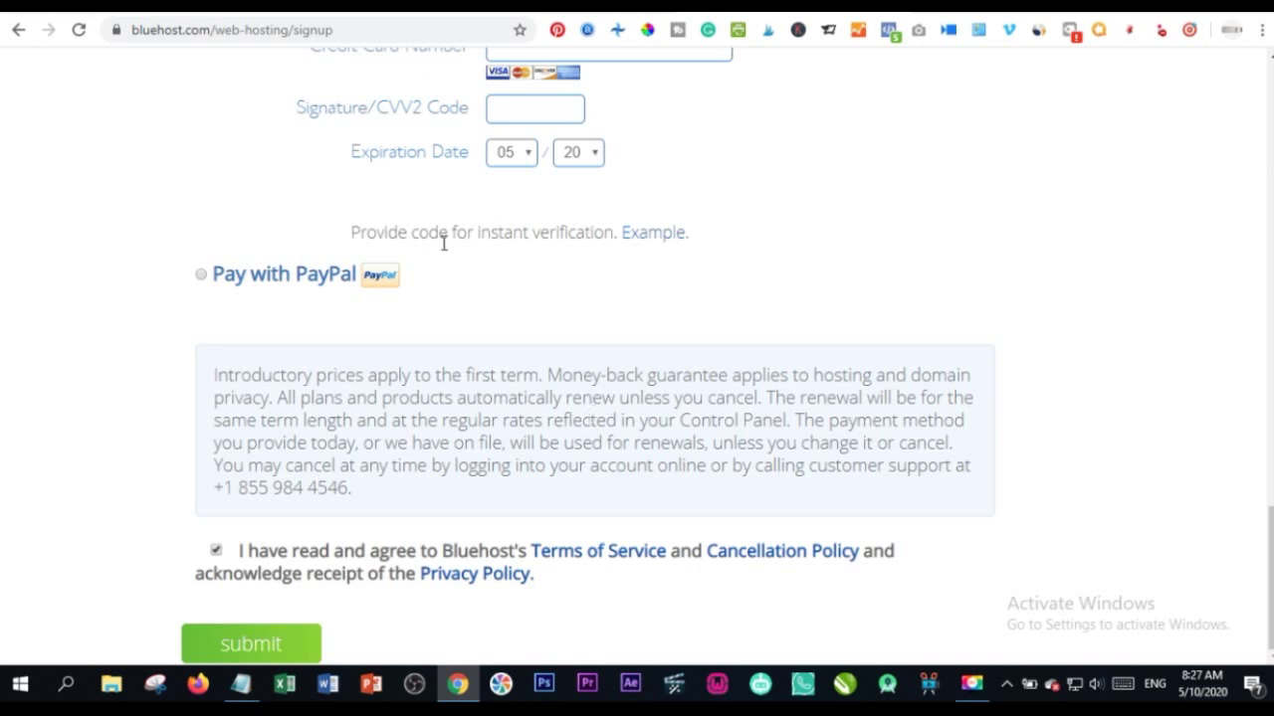
scroll(487, 330, "up", 1)
scroll(488, 324, "down", 1)
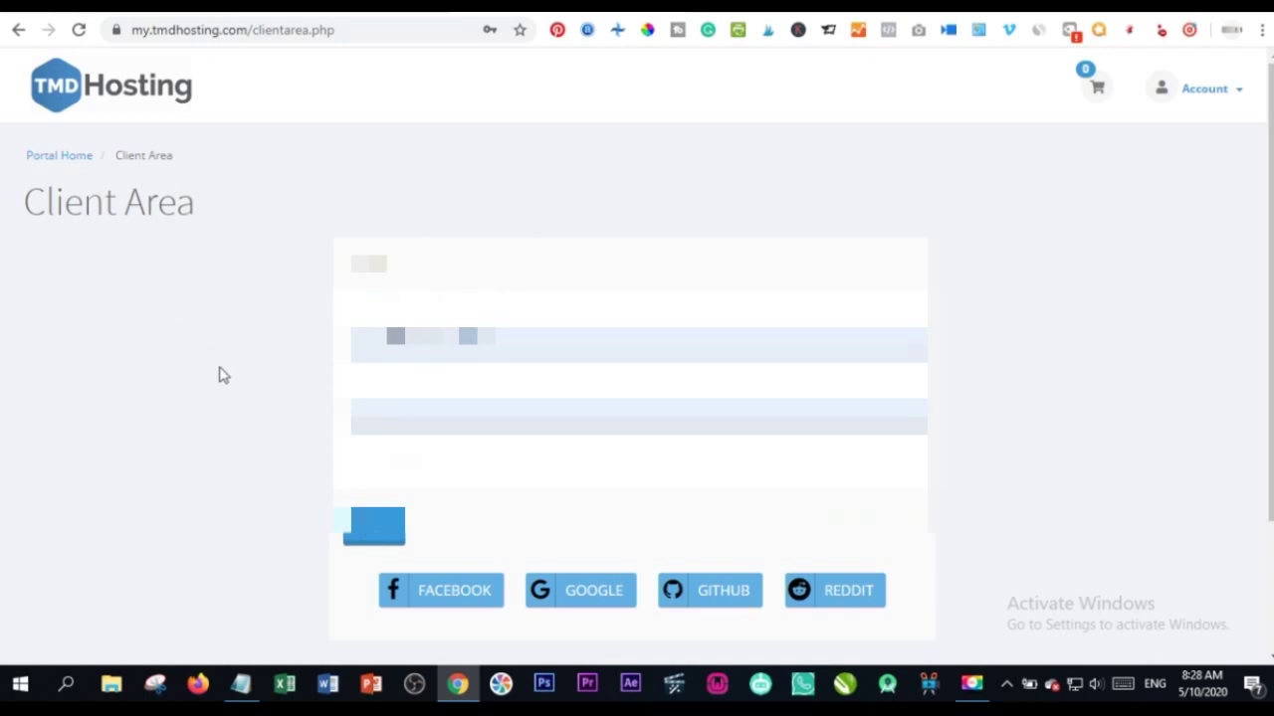
Step: Log in to the TMDHosting client area with the saved credentials and open the control panel for callerszone.com
left_click(367, 527)
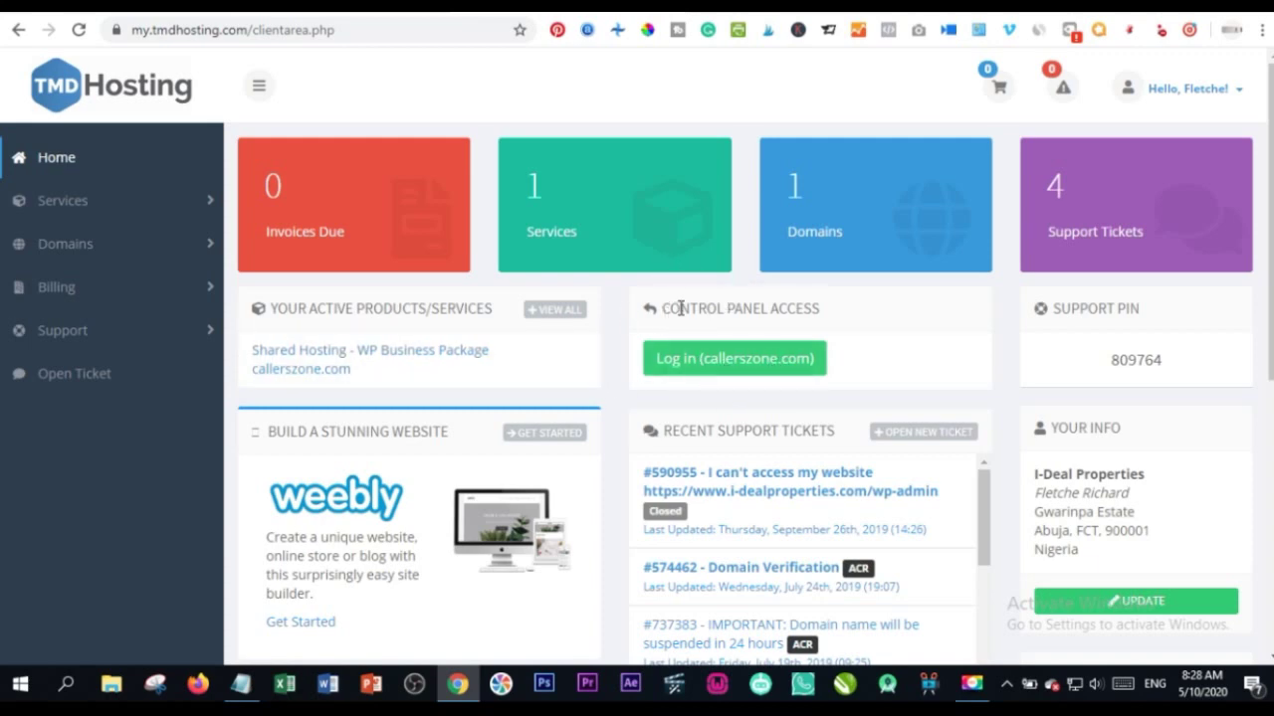
left_click(741, 366)
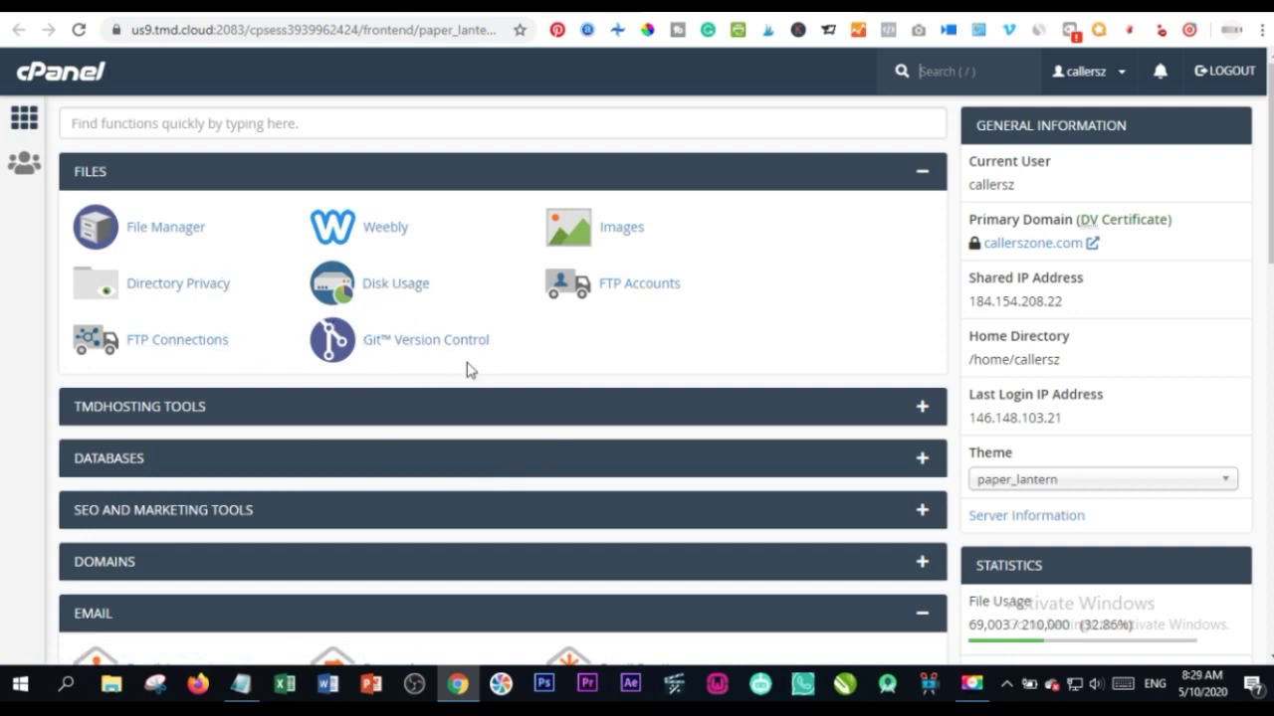
Step: Open WordPress from the Softaculous Apps Installer scripts in the hosting control panel
scroll(356, 304, "down", 1)
scroll(355, 298, "up", 1)
scroll(352, 318, "up", 1)
scroll(333, 298, "down", 8)
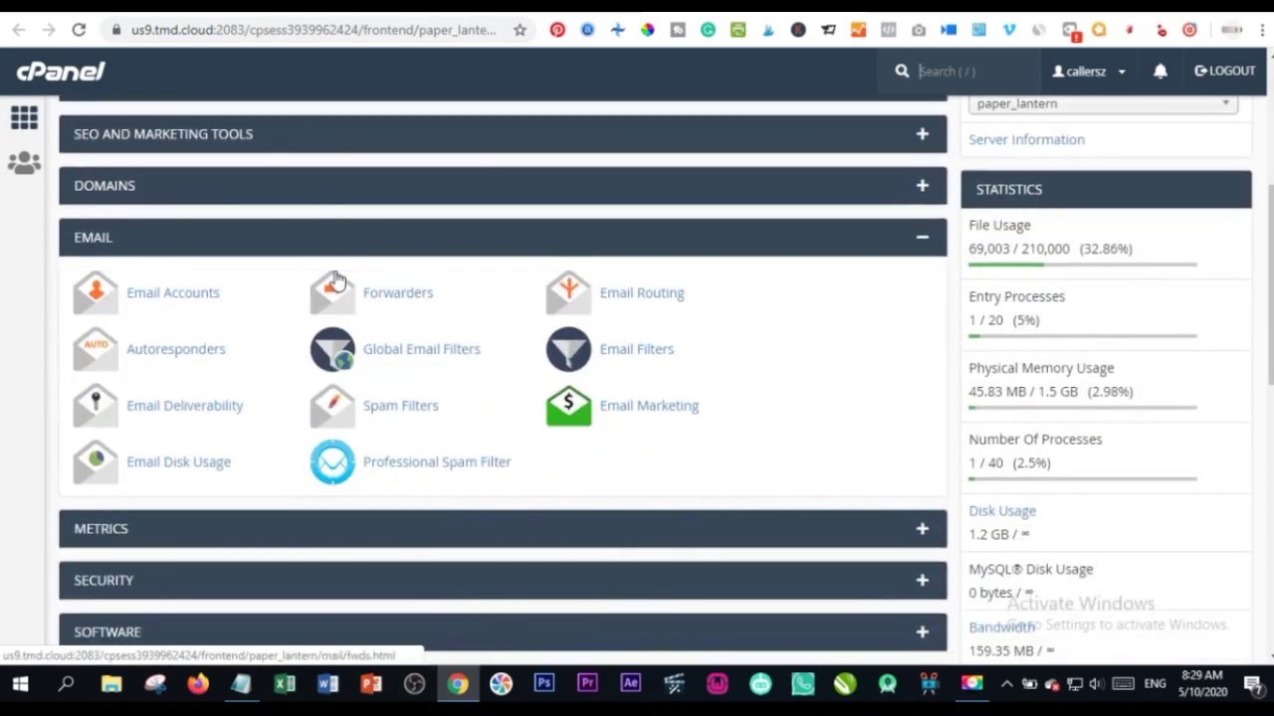
scroll(335, 282, "down", 2)
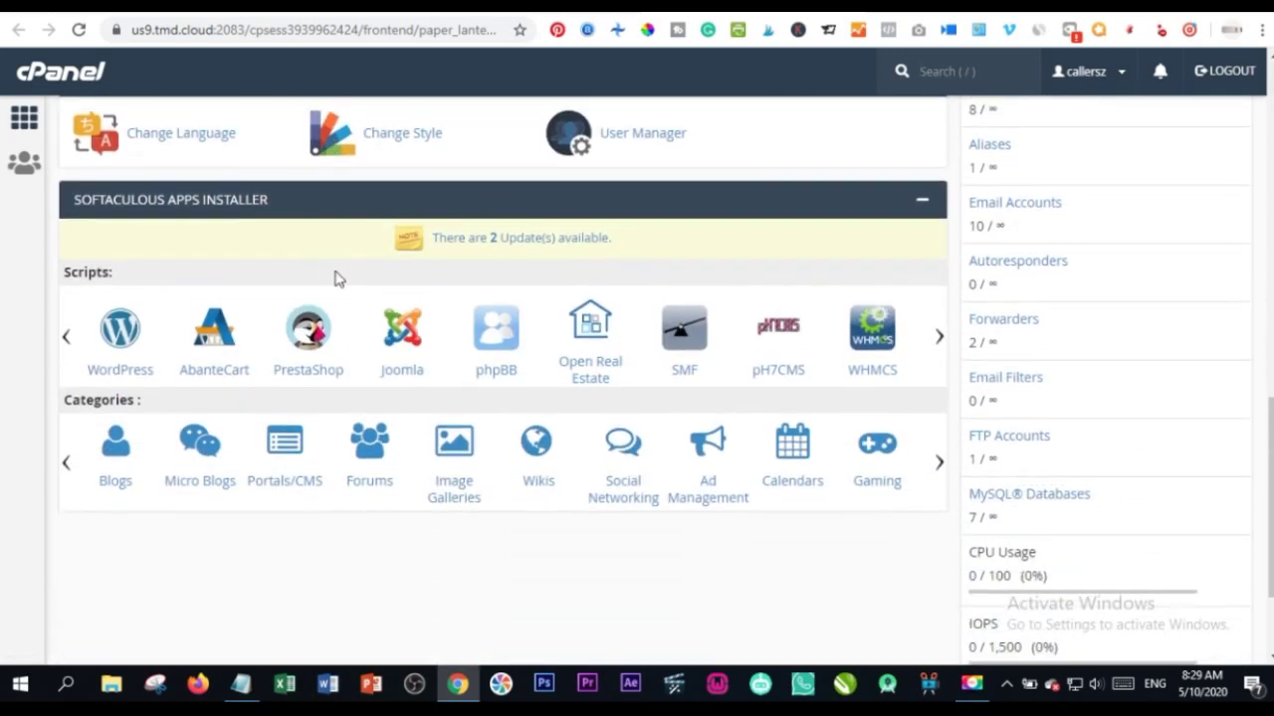
scroll(335, 289, "down", 2)
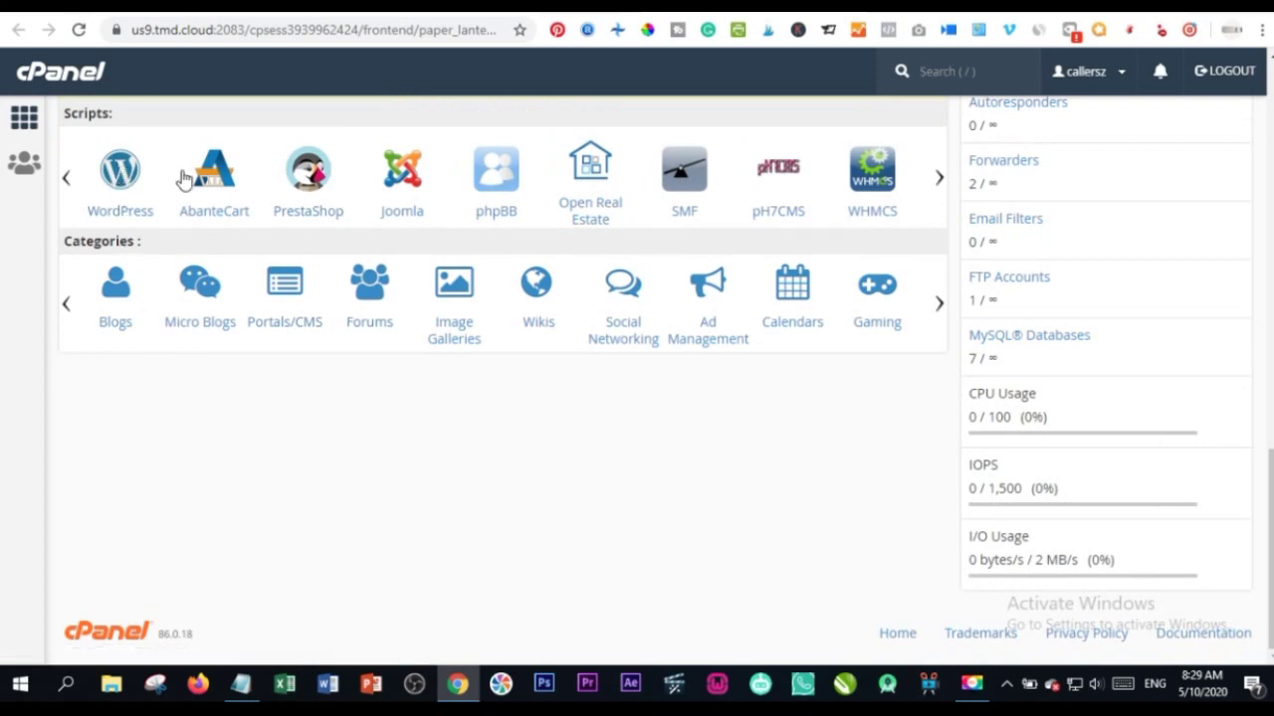
left_click(115, 174)
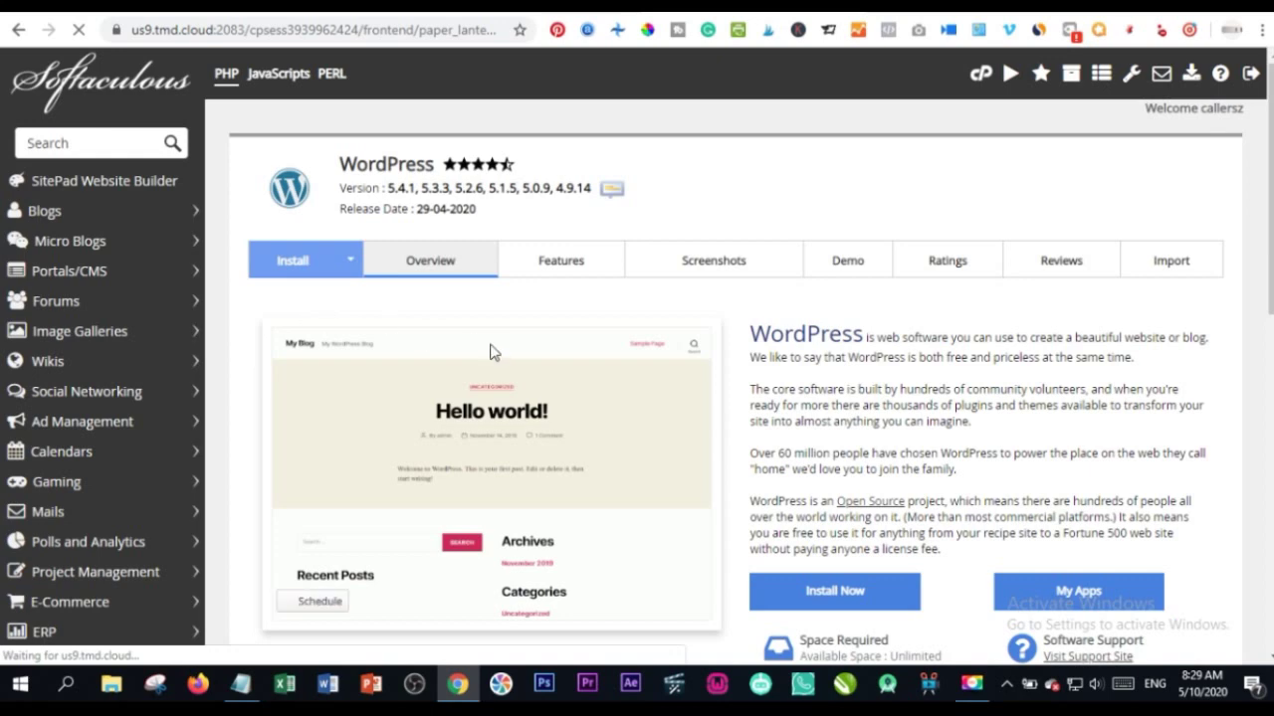
Step: Start a new WordPress installation from its Softaculous overview page
scroll(577, 484, "down", 3)
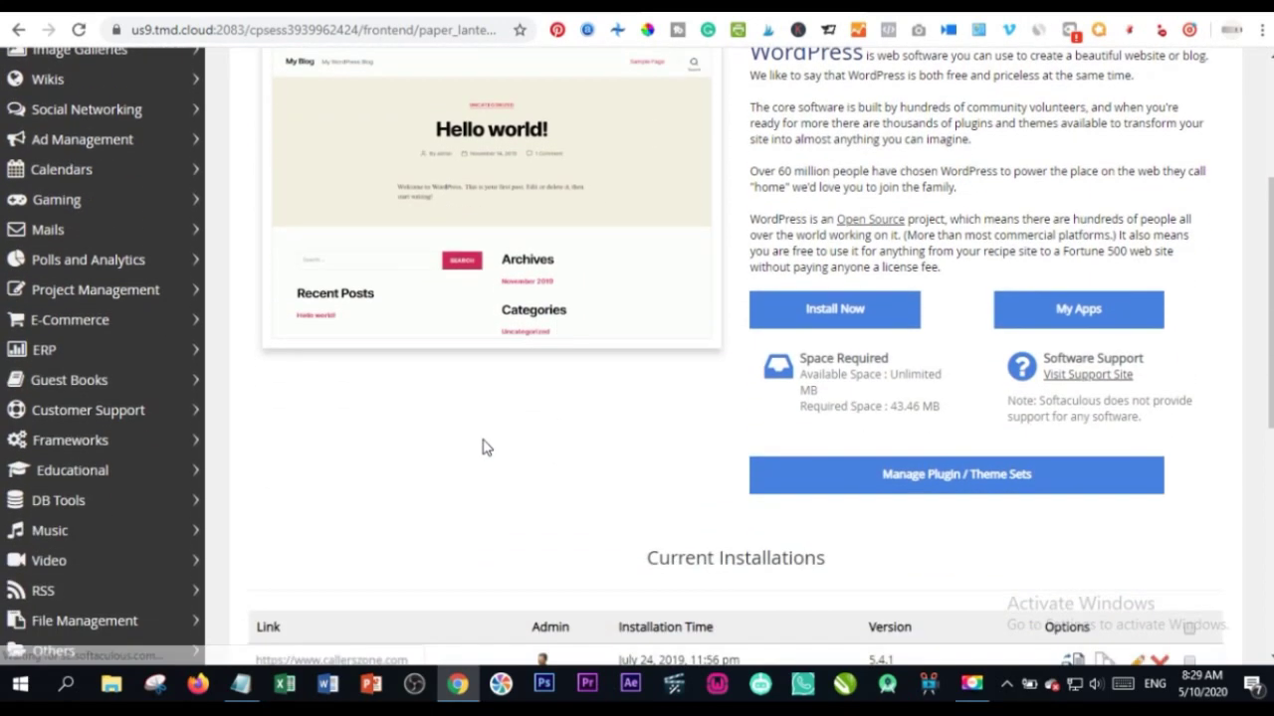
scroll(482, 438, "up", 3)
scroll(562, 365, "down", 2)
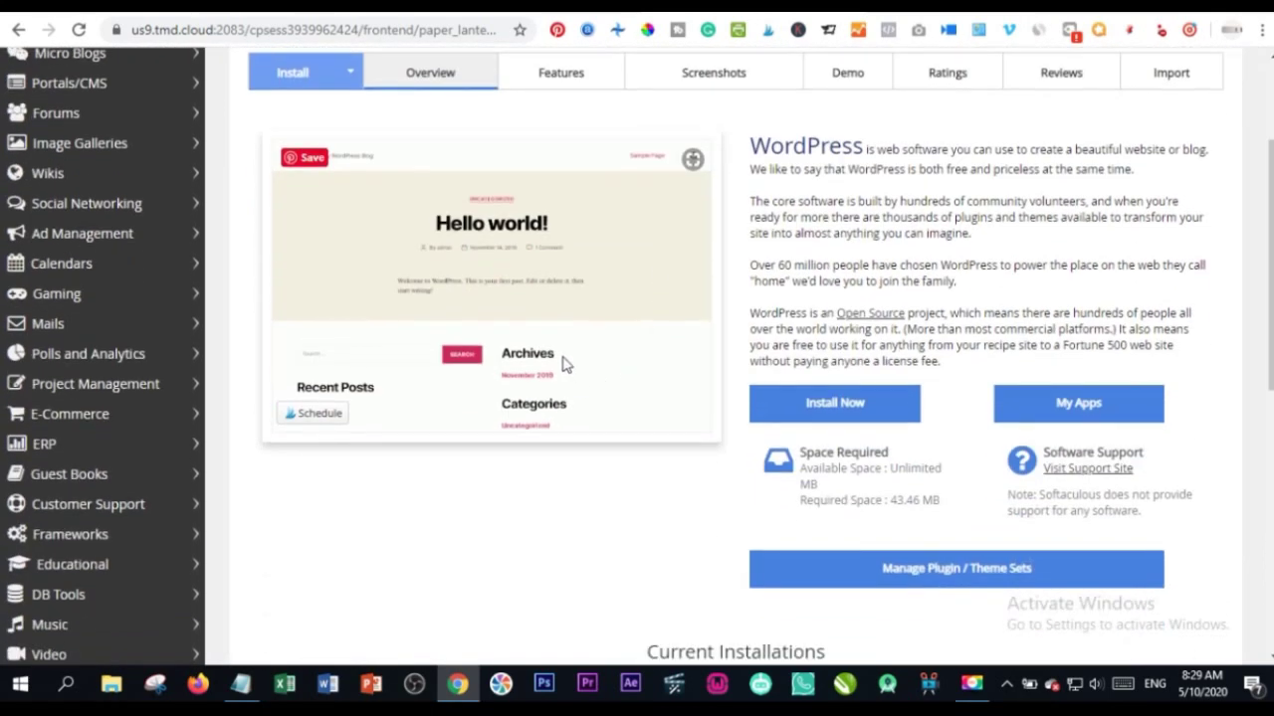
left_click(827, 408)
scroll(538, 387, "up", 2)
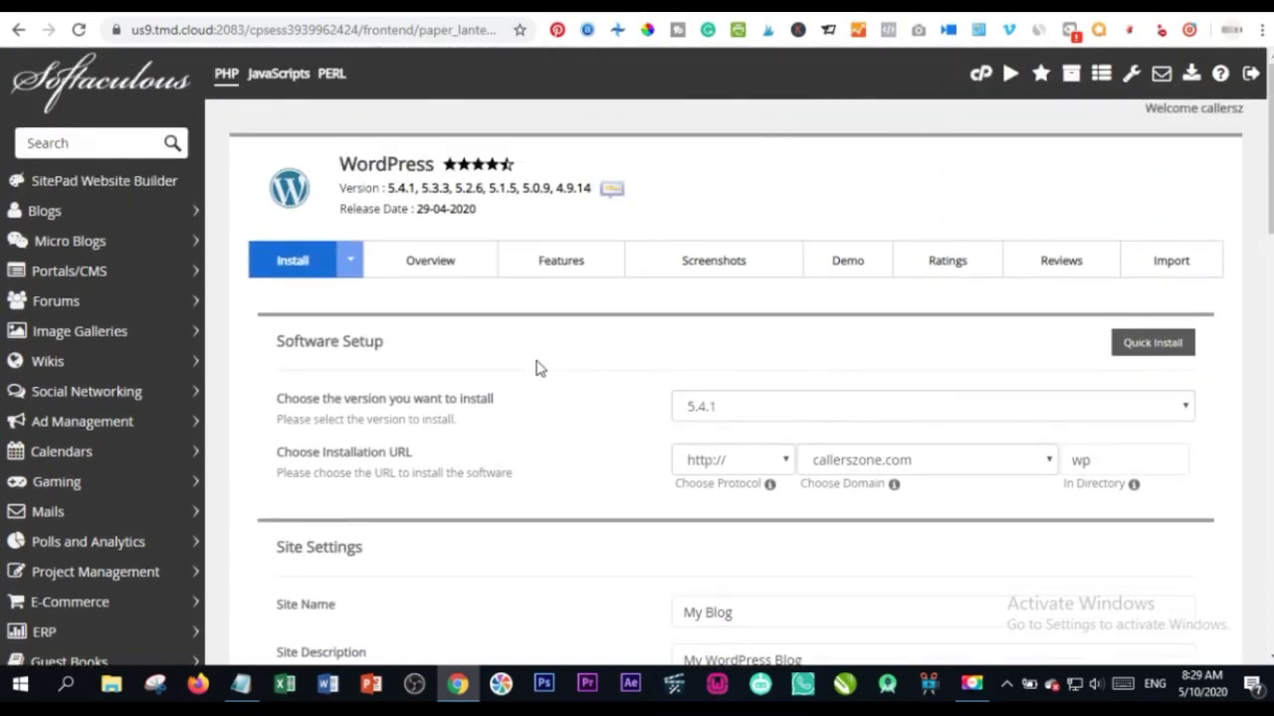
scroll(778, 403, "down", 1)
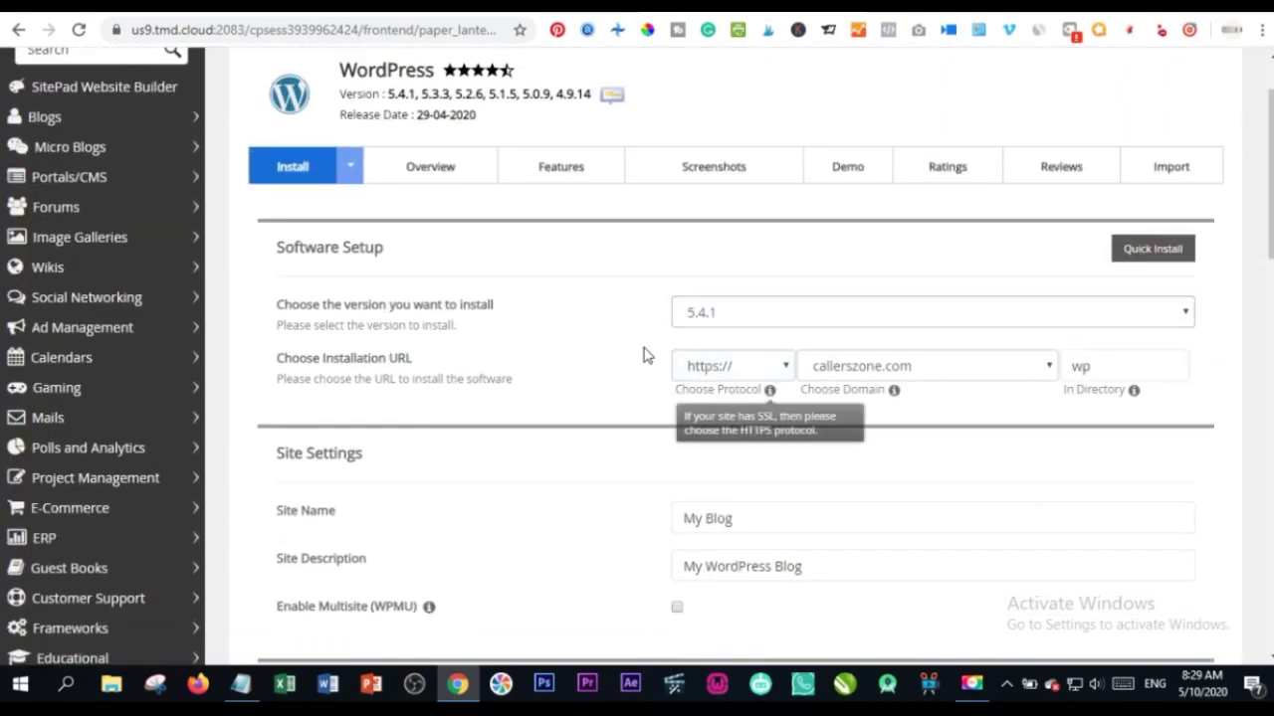
left_click(763, 314)
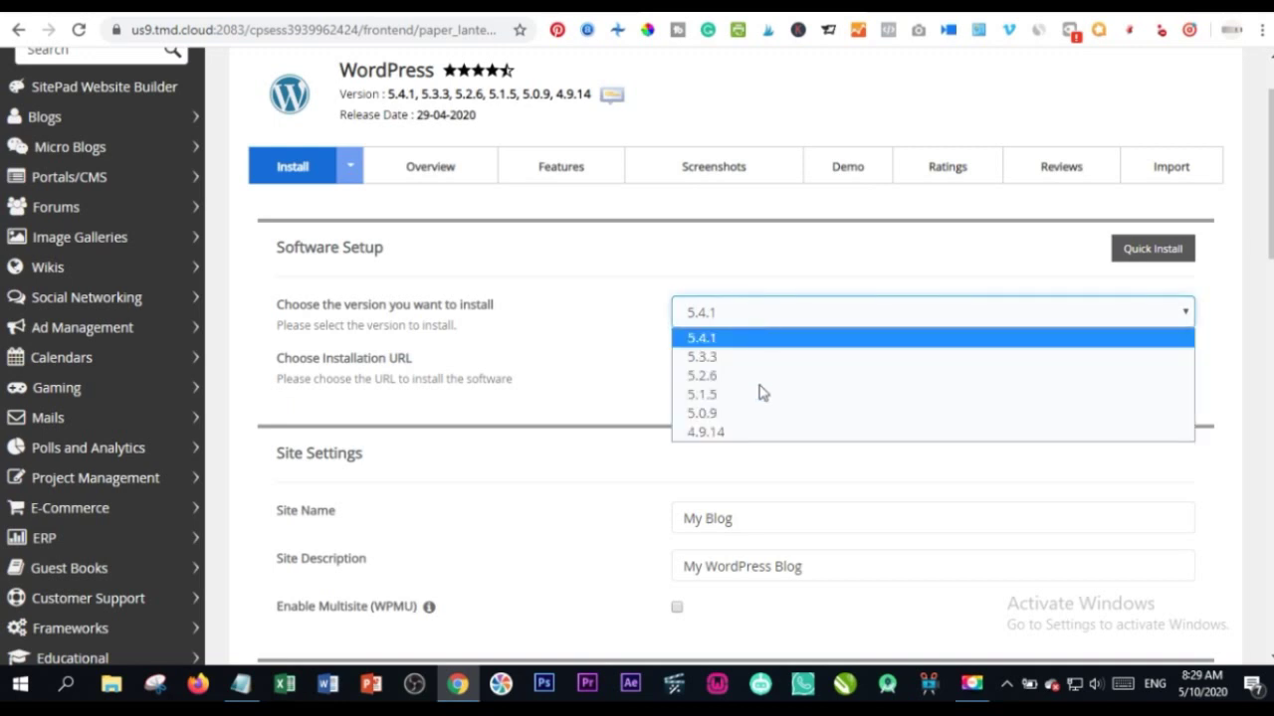
left_click(727, 342)
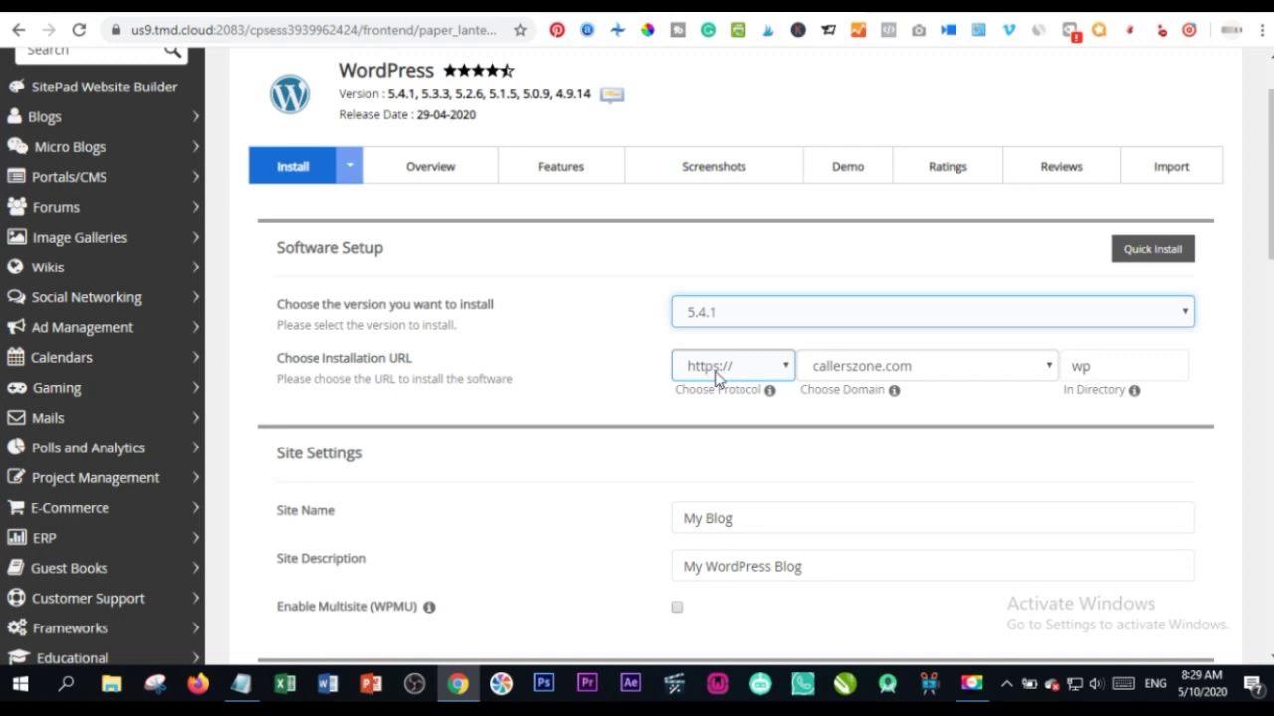
left_click(957, 368)
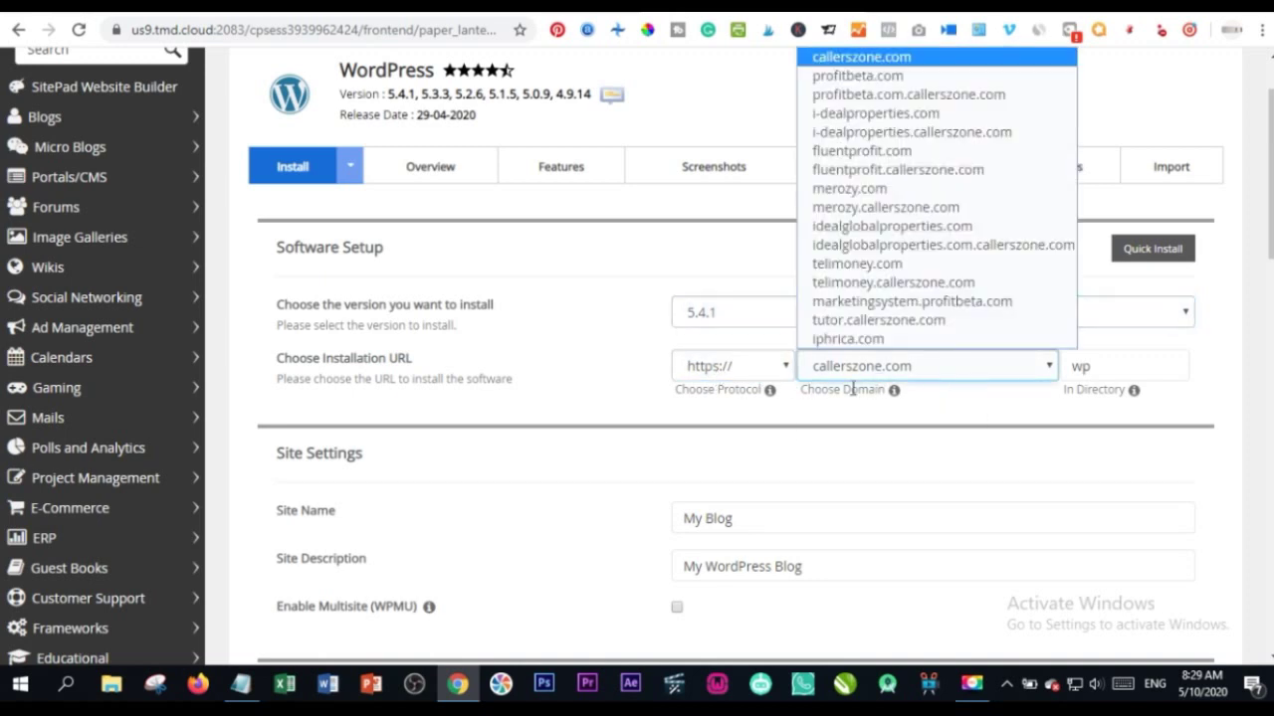
left_click(611, 333)
left_click(896, 366)
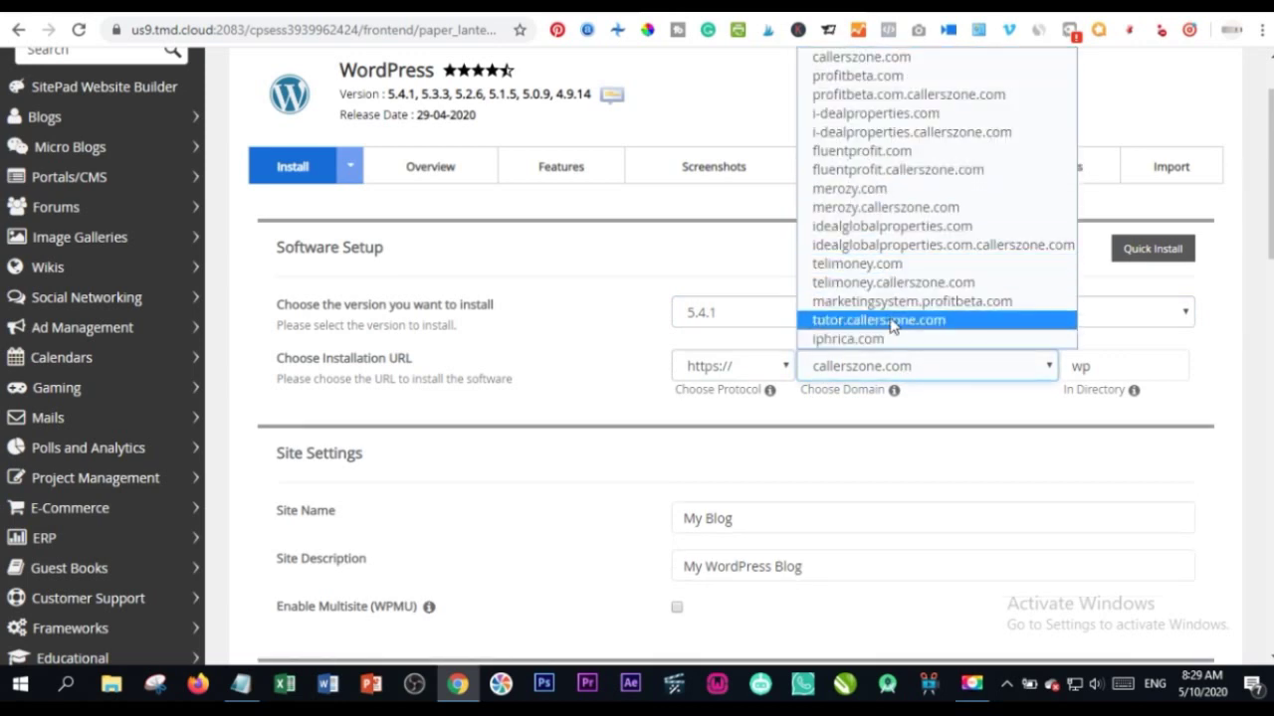
left_click(893, 322)
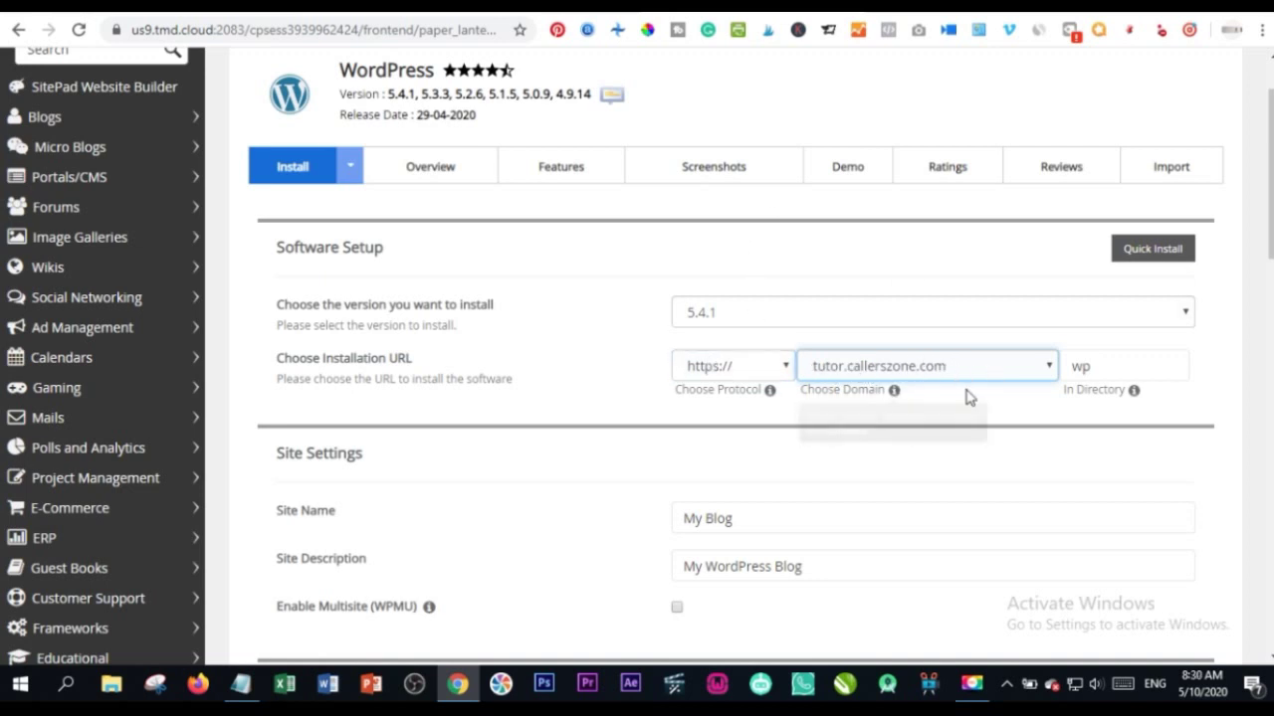
Step: Clear the installation directory so that WordPress installs in the root of the chosen domain
left_click(1088, 368)
left_click(1017, 436)
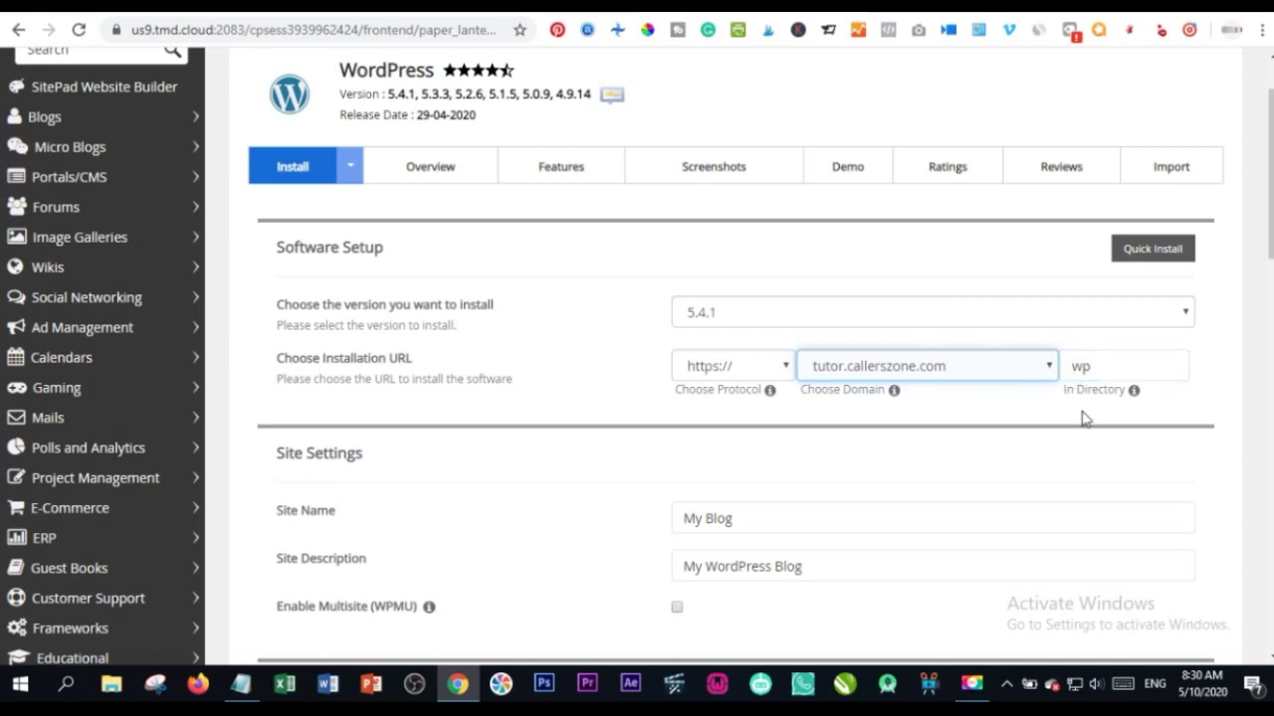
left_click(1134, 365)
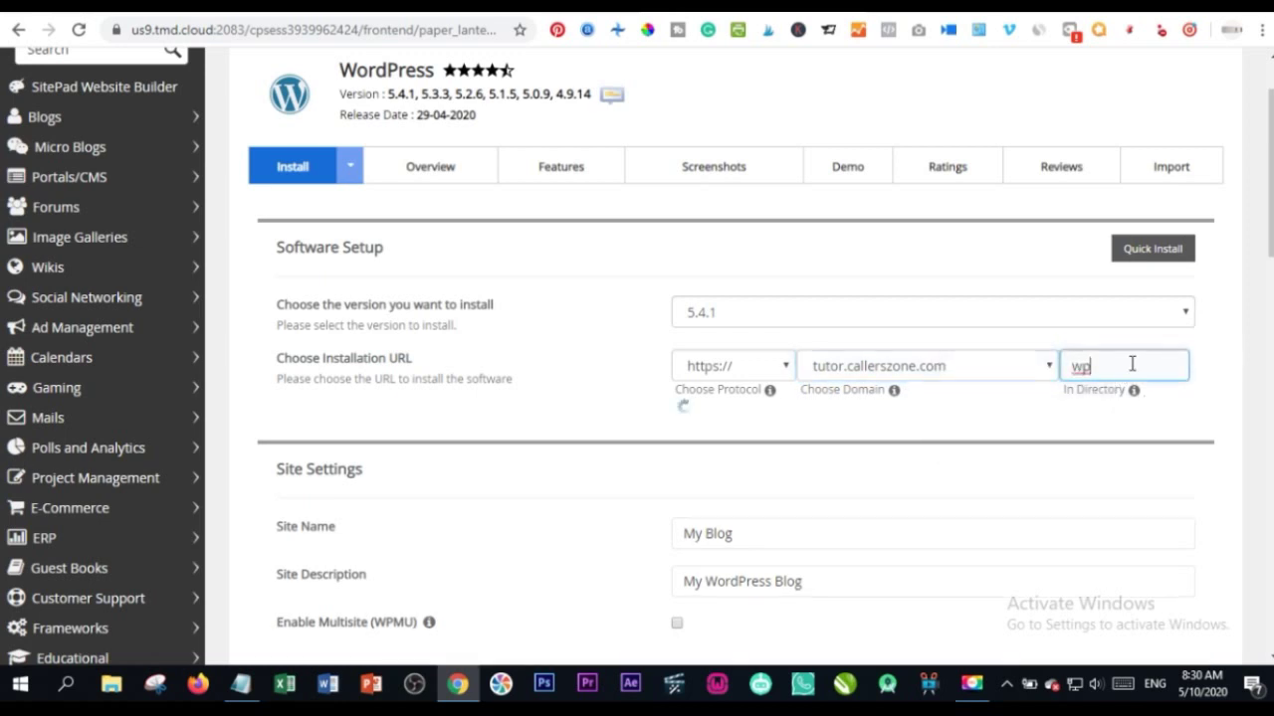
key("BackSpace")
key("BackSpace")
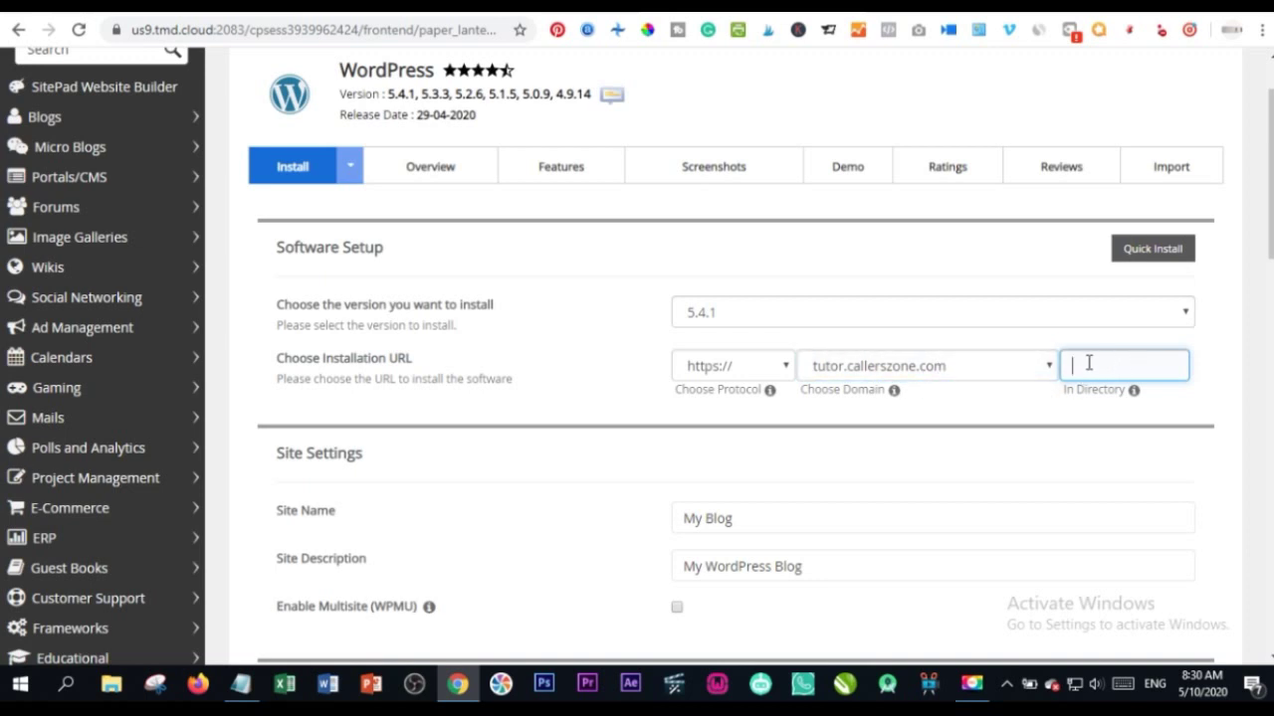
Step: Review the site name and description settings, and generate a strong random password for the WordPress admin account
scroll(537, 472, "down", 3)
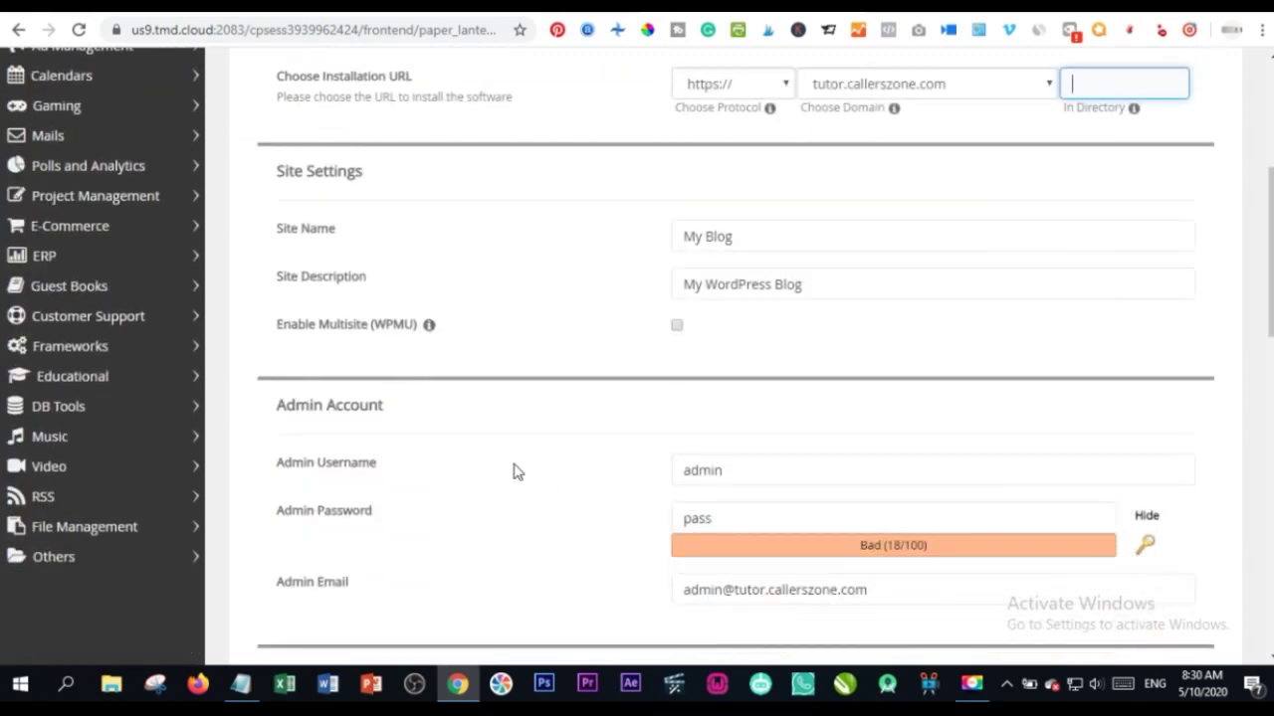
left_click(736, 239)
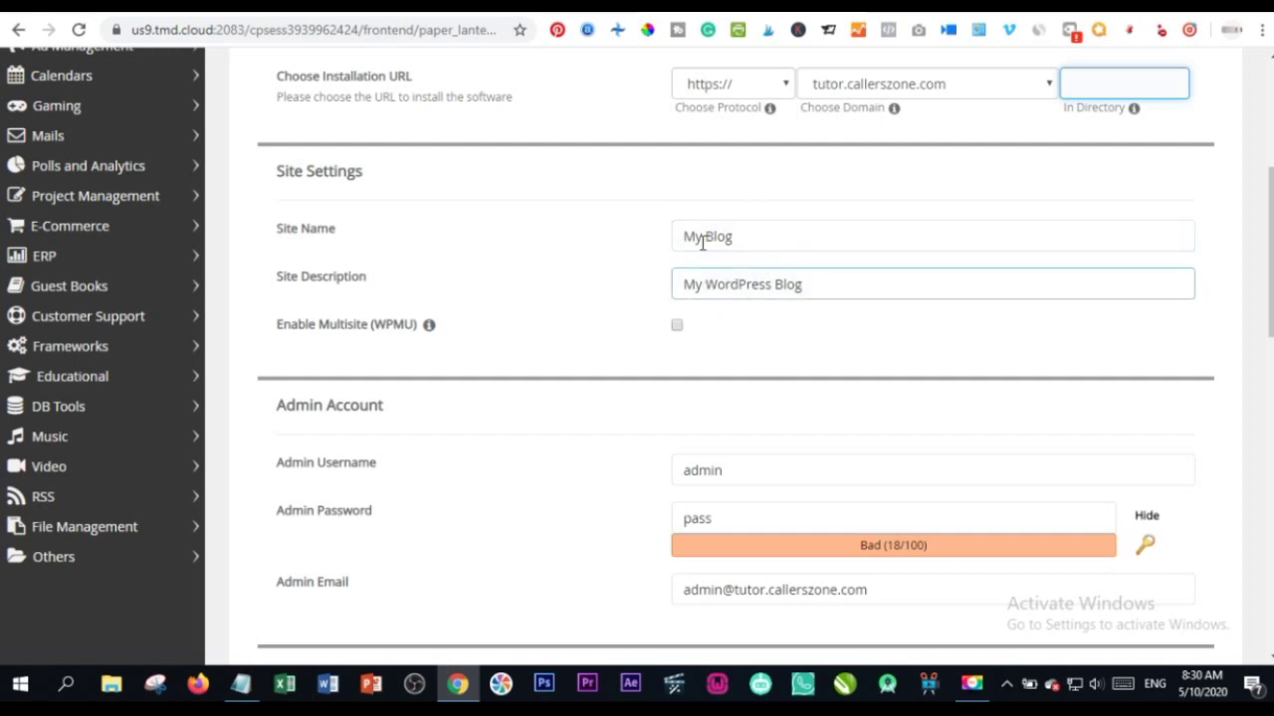
scroll(755, 455, "down", 2)
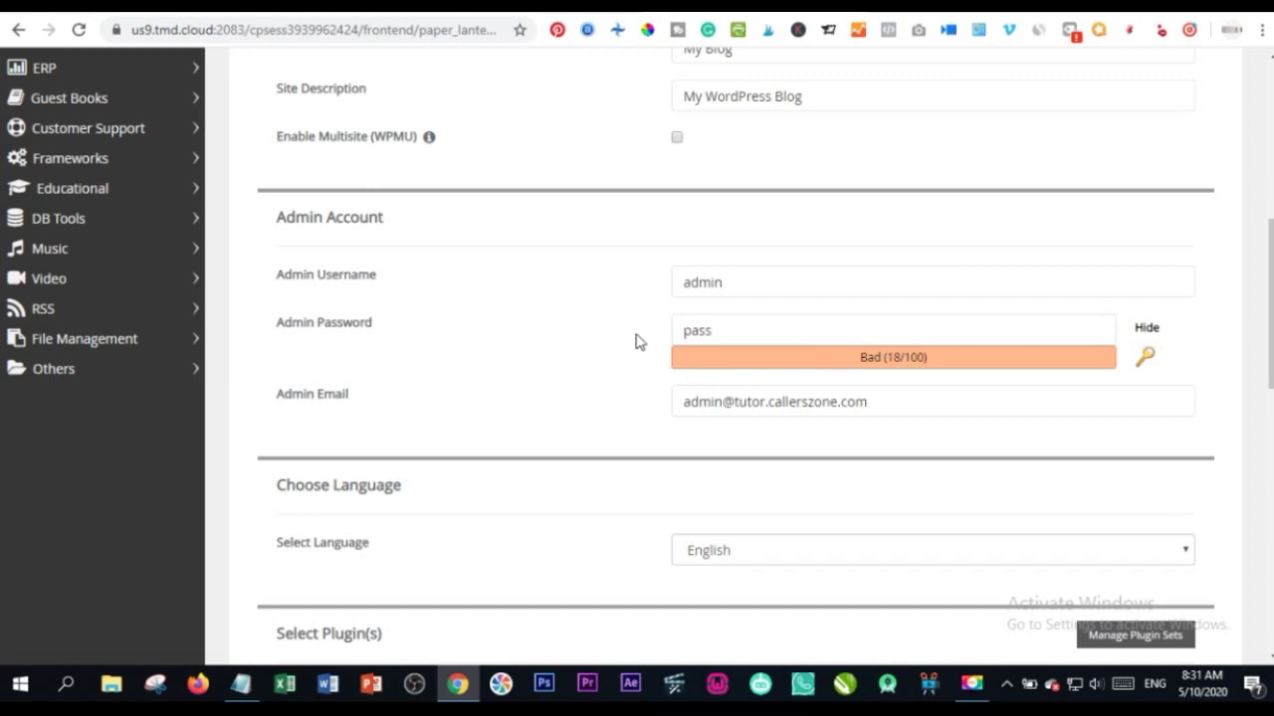
left_click(695, 276)
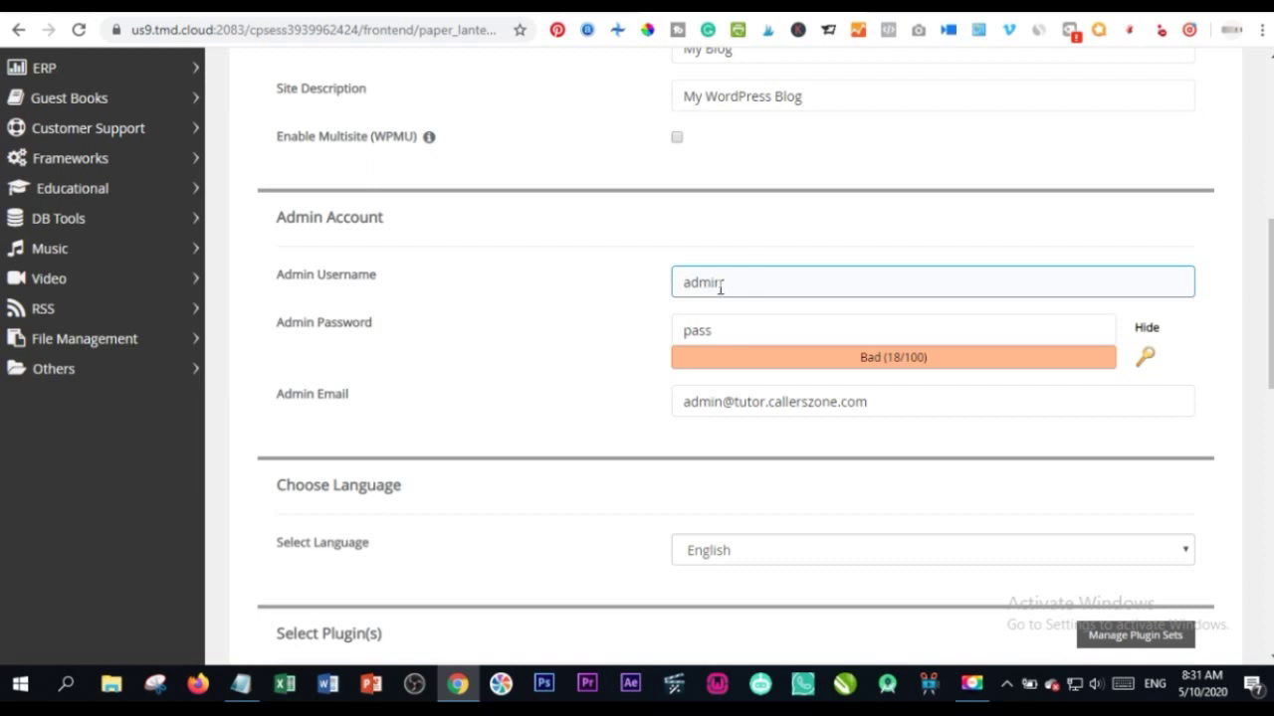
left_click(1146, 360)
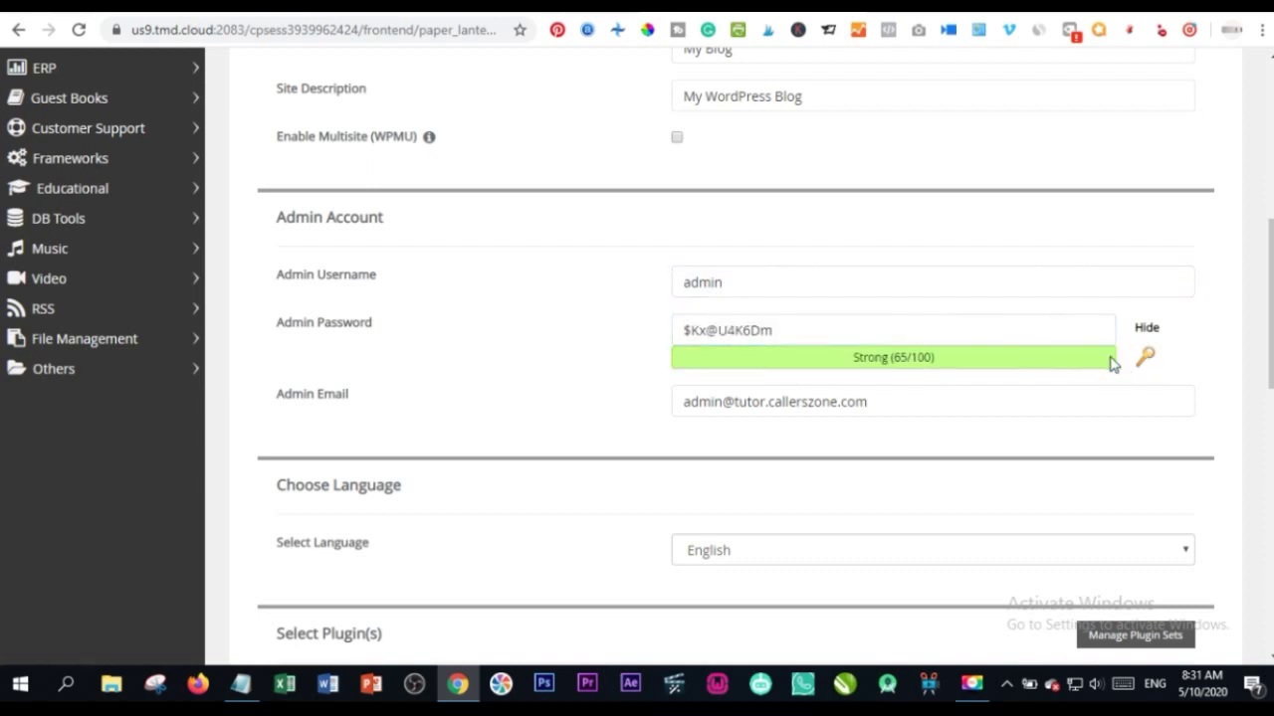
left_click(1142, 356)
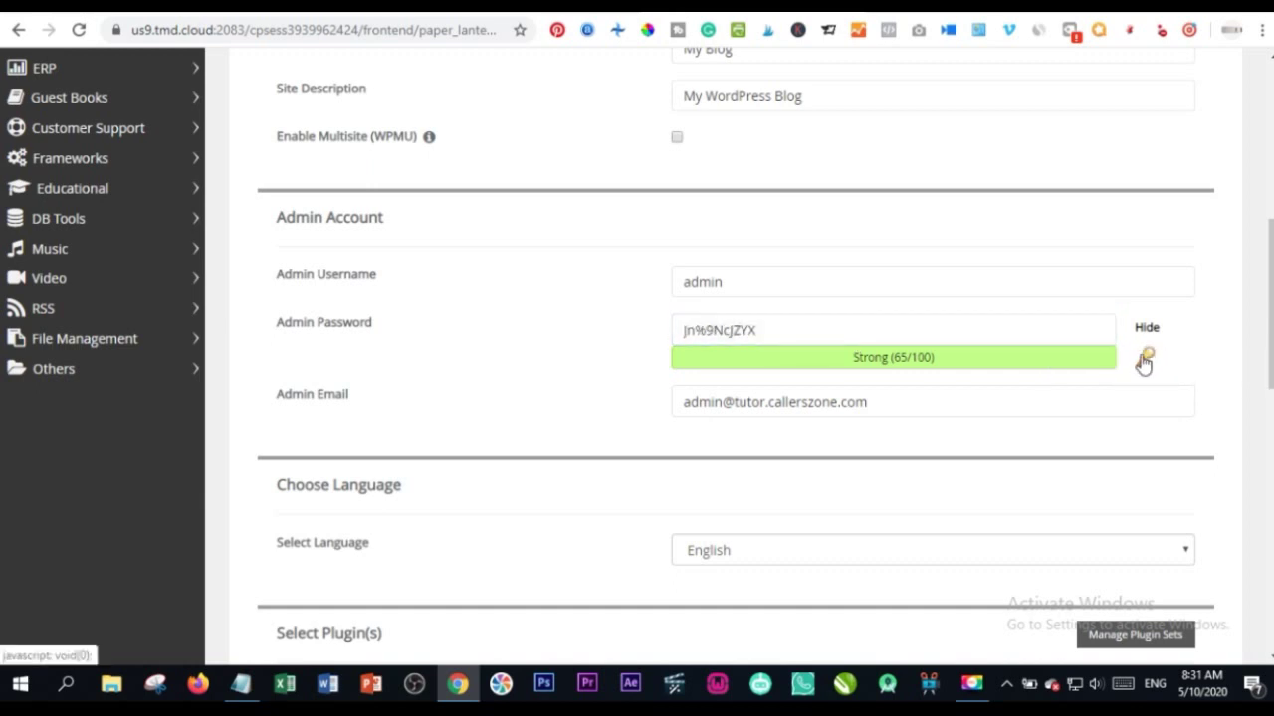
left_click(1144, 359)
Step: Replace the default admin username with the administrator's first name
left_click(746, 285)
double_click(731, 281)
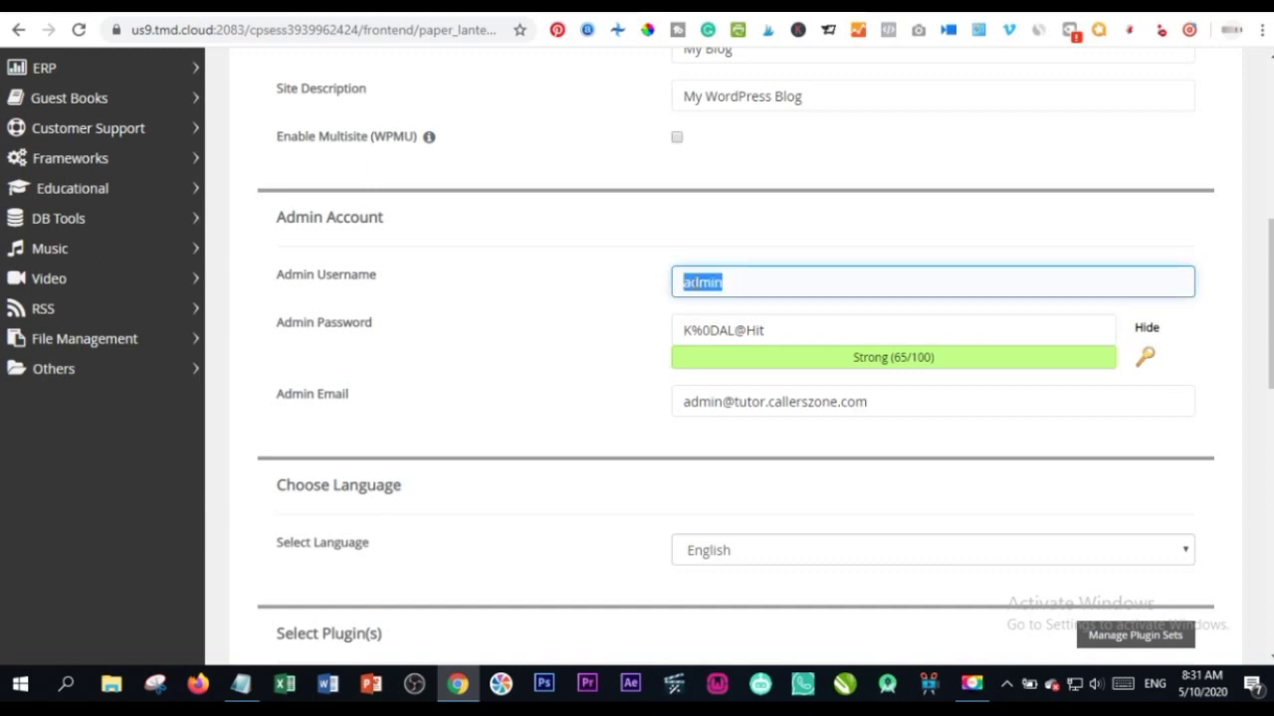
type("Leonard")
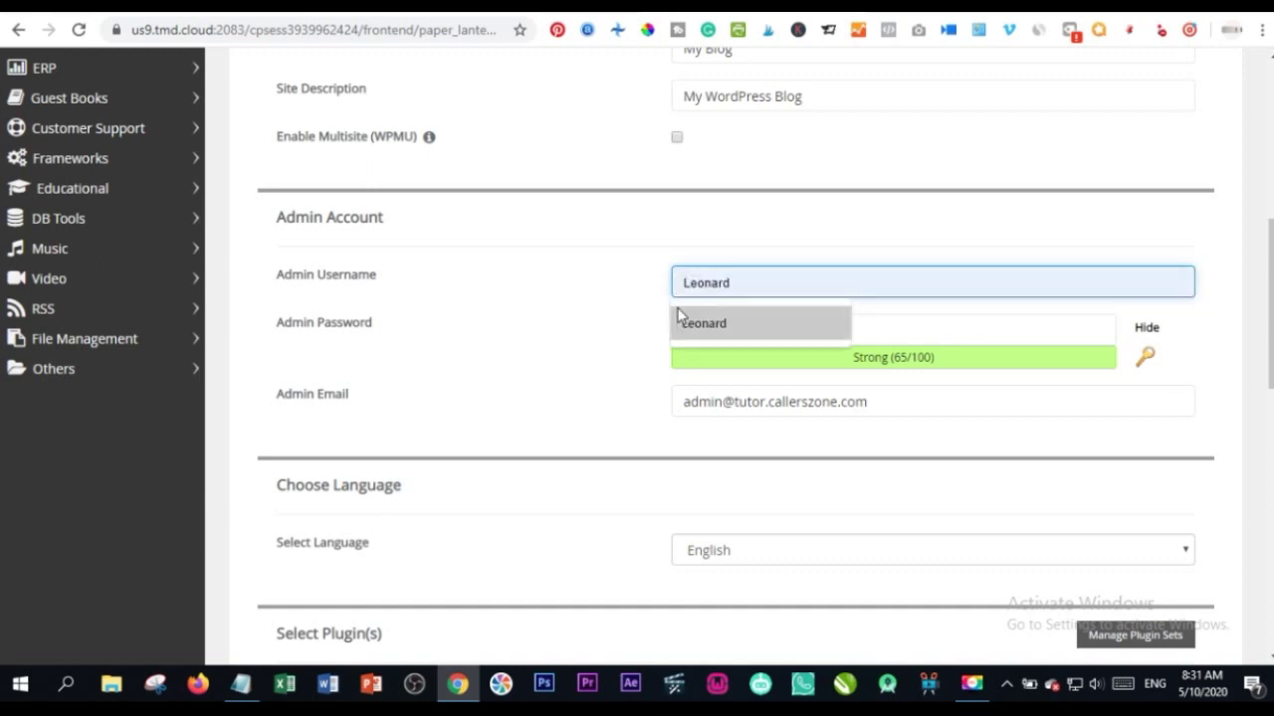
left_click(703, 323)
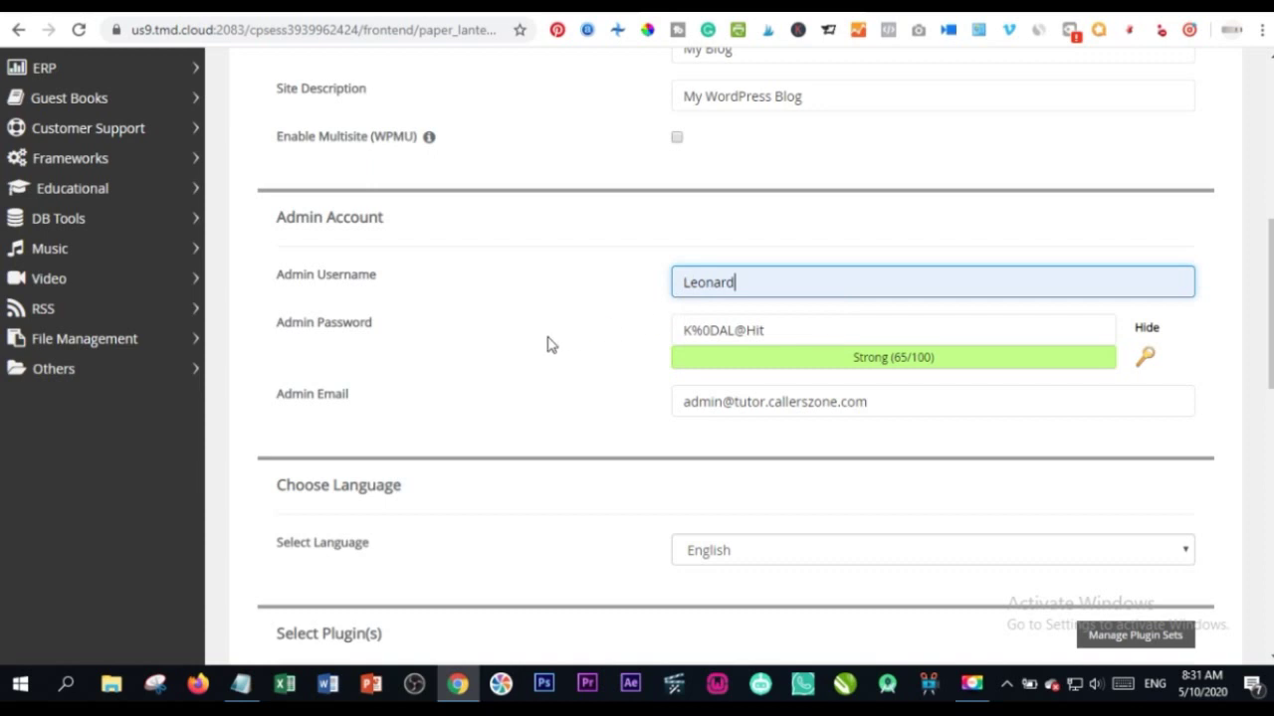
left_click(778, 285)
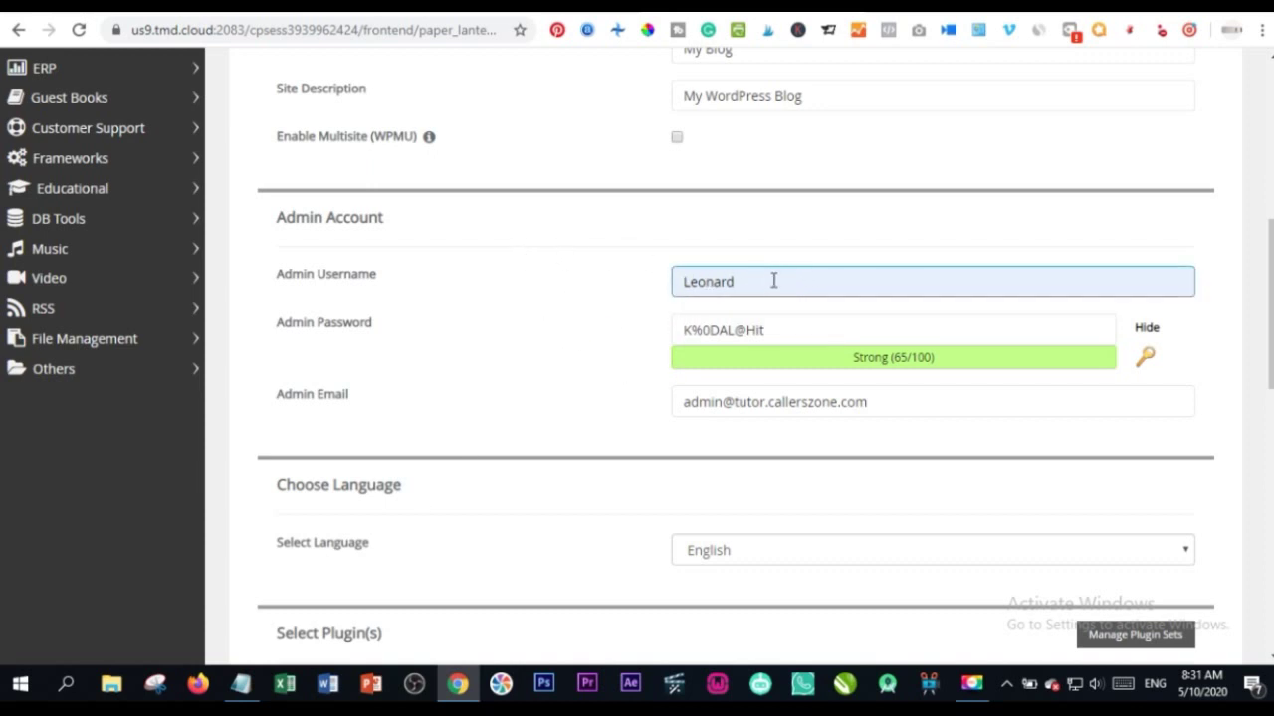
left_click(726, 321)
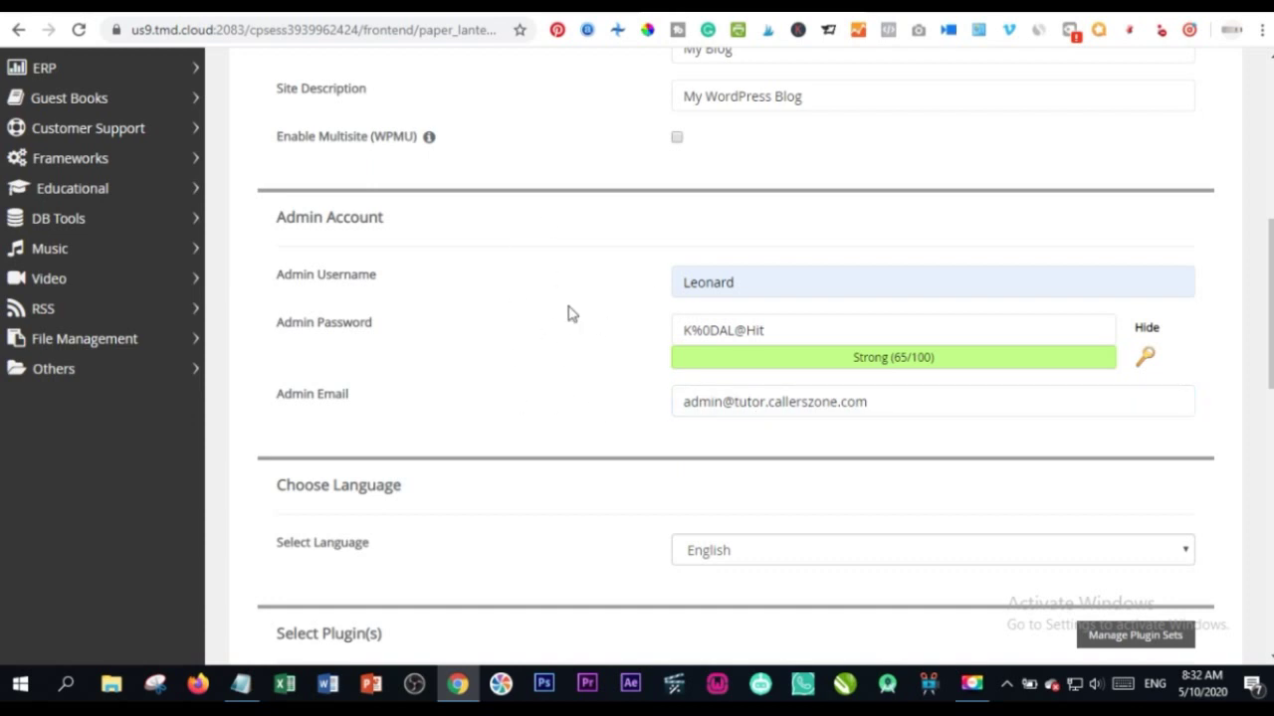
Step: Replace the default admin email with the site owner's support email address
triple_click(736, 400)
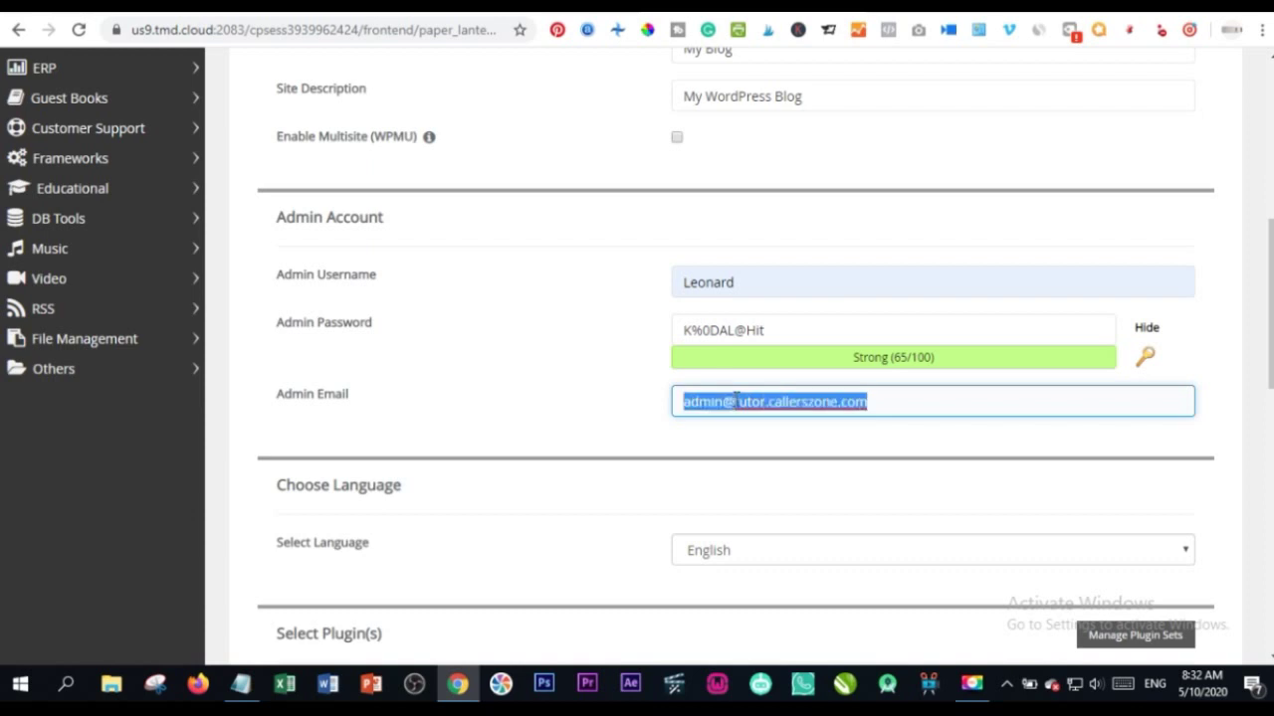
type("supp")
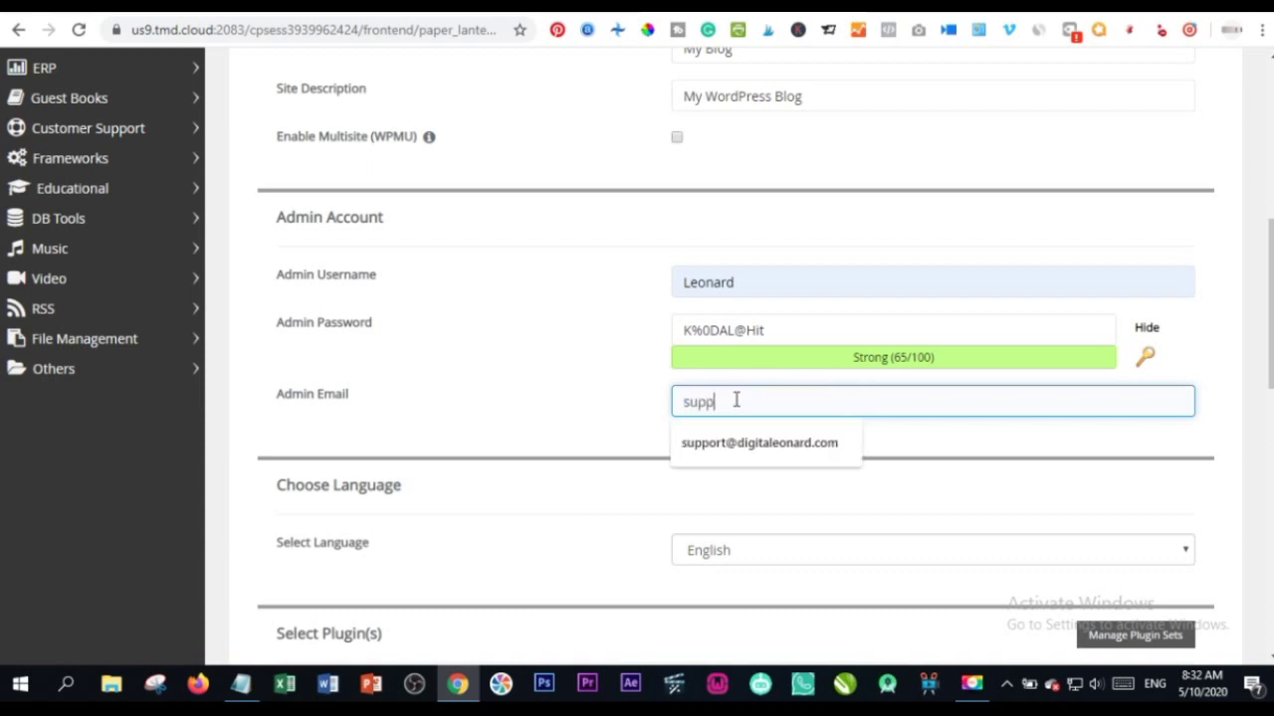
left_click(744, 458)
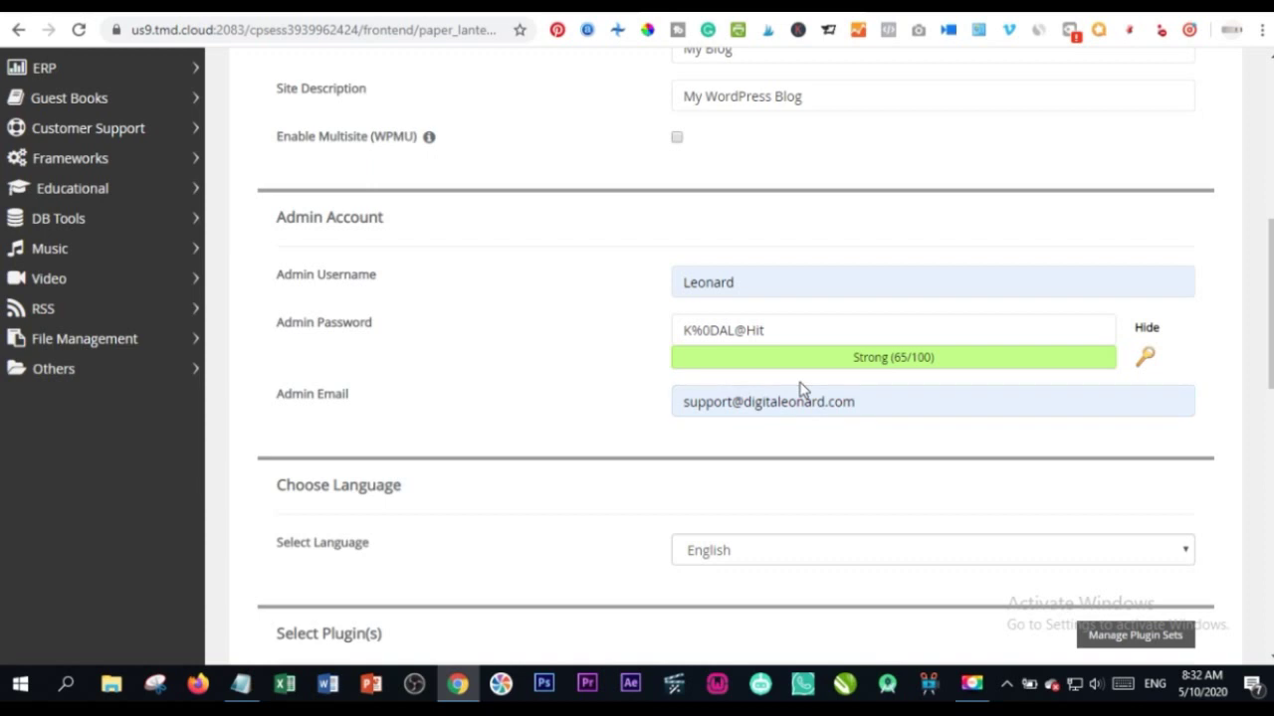
Step: Have the installation details emailed to the site owner's support address, leaving the optional plugins and theme unselected
scroll(756, 418, "down", 2)
scroll(657, 408, "down", 3)
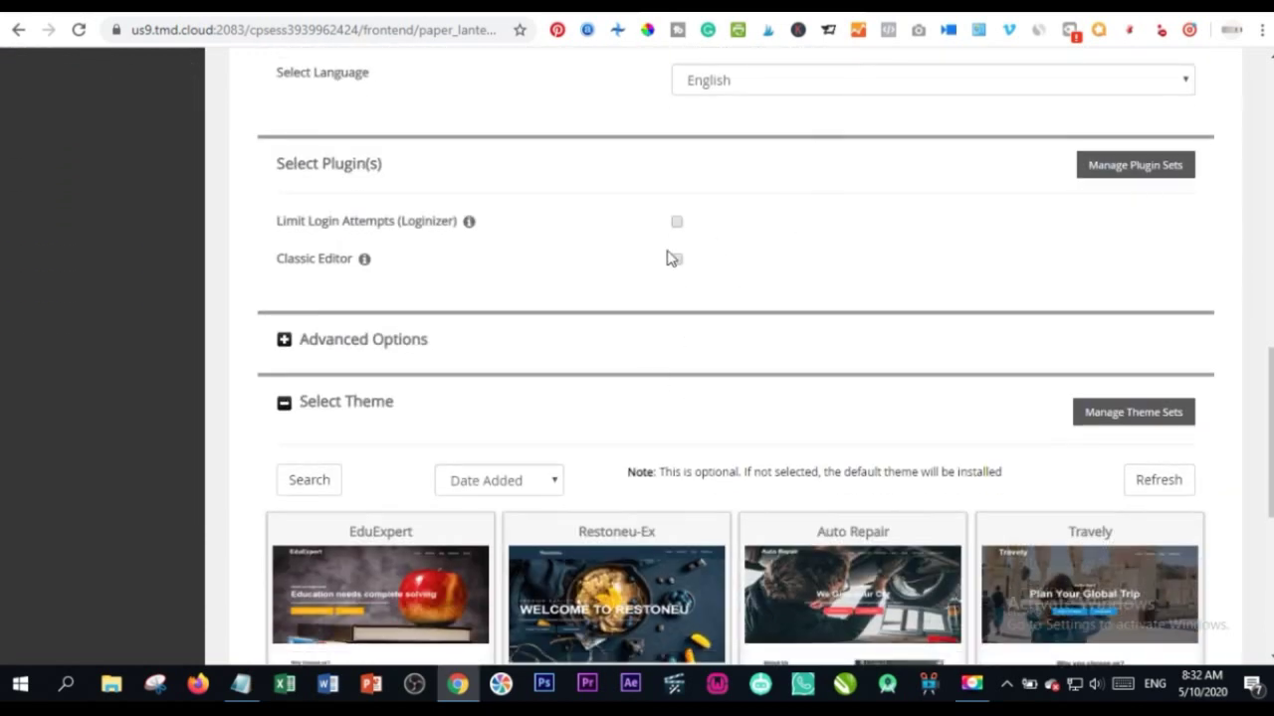
scroll(674, 289, "down", 2)
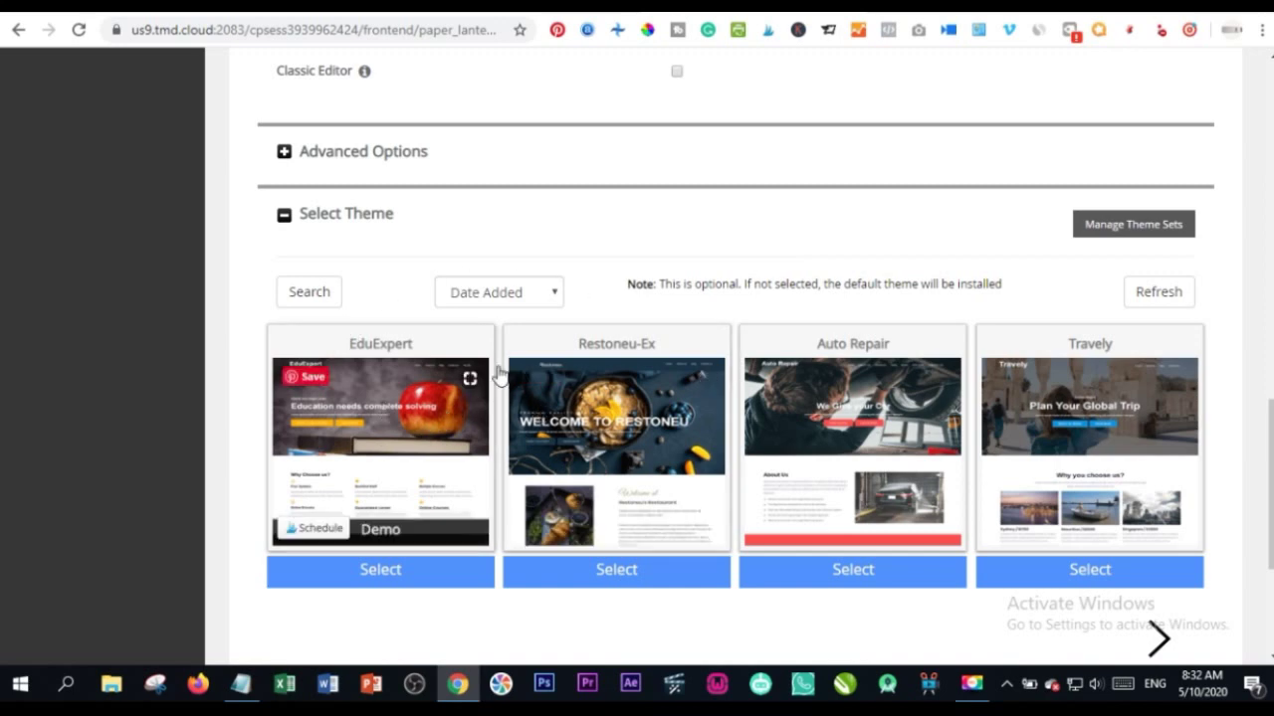
scroll(572, 470, "down", 1)
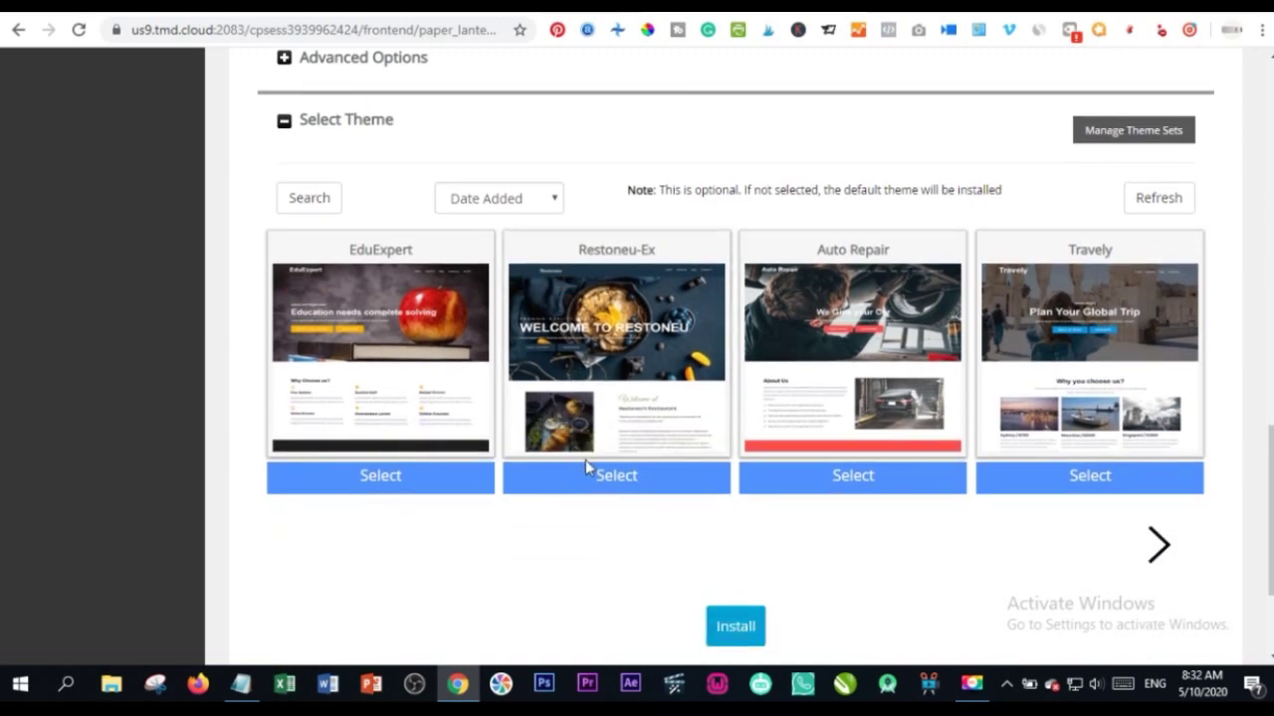
scroll(585, 460, "down", 1)
scroll(657, 443, "down", 1)
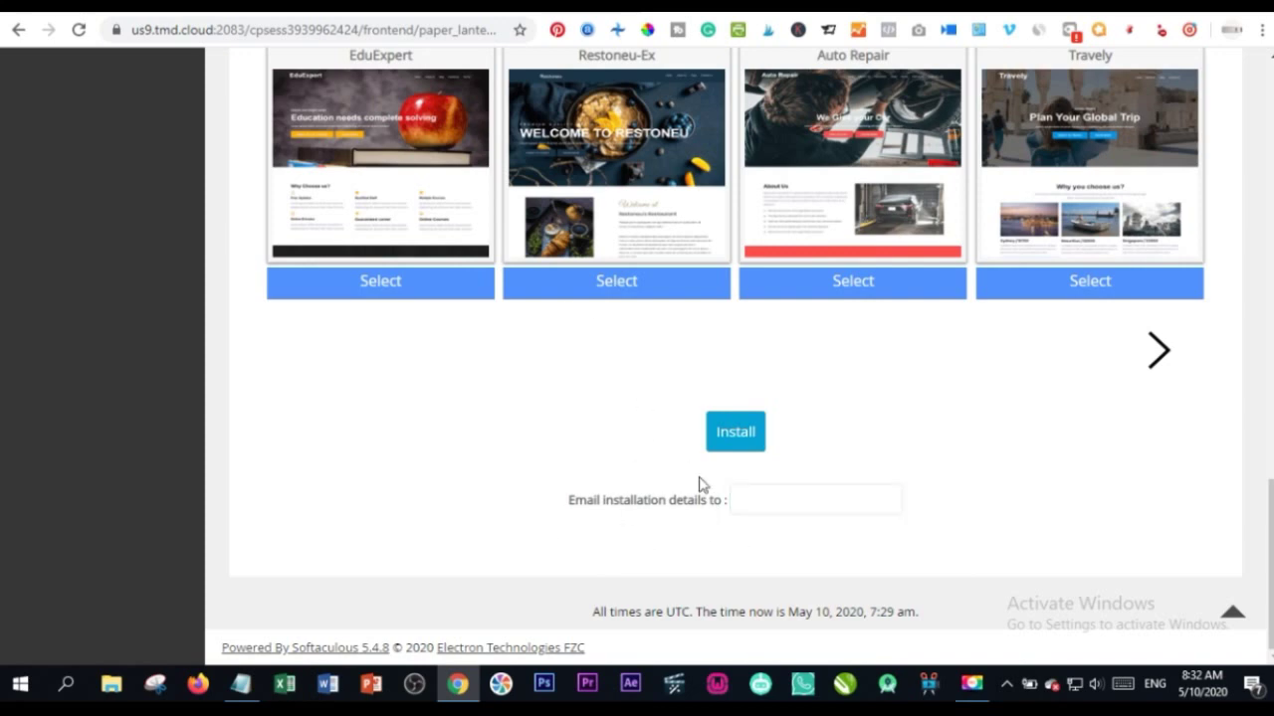
left_click(754, 500)
left_click(826, 562)
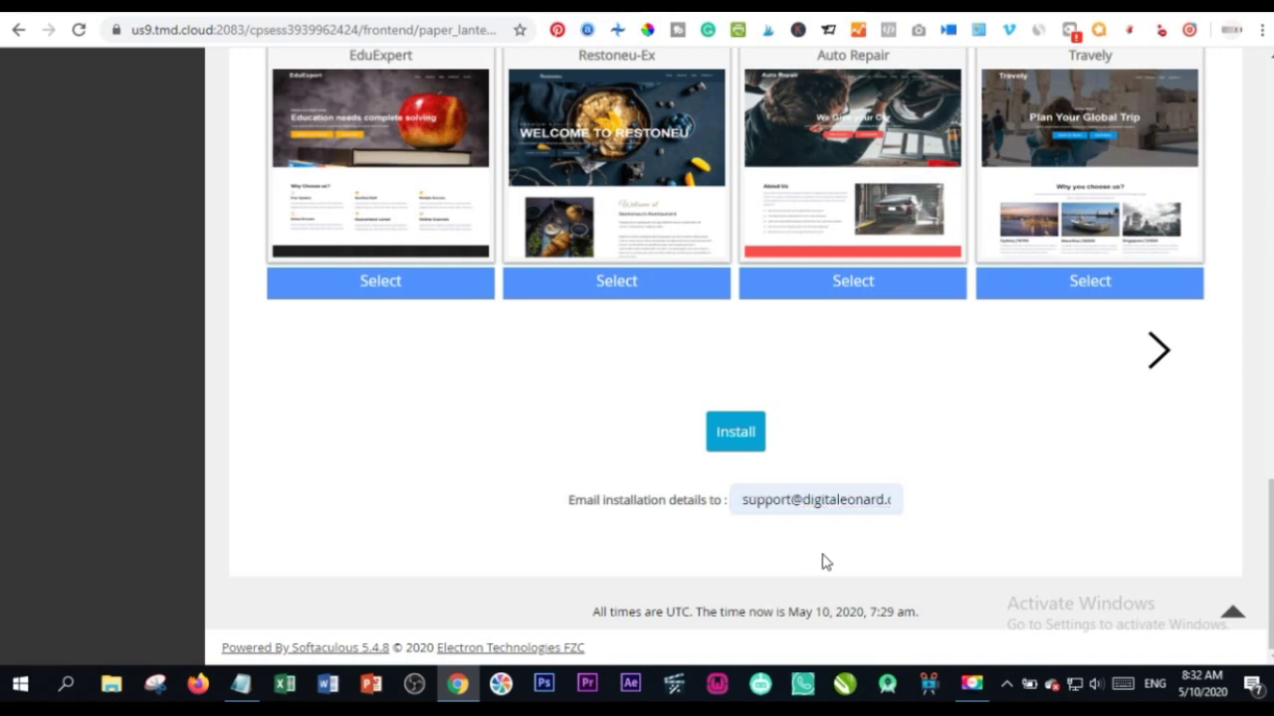
Step: Recheck the completed installation form and start the WordPress installation
scroll(505, 382, "up", 3)
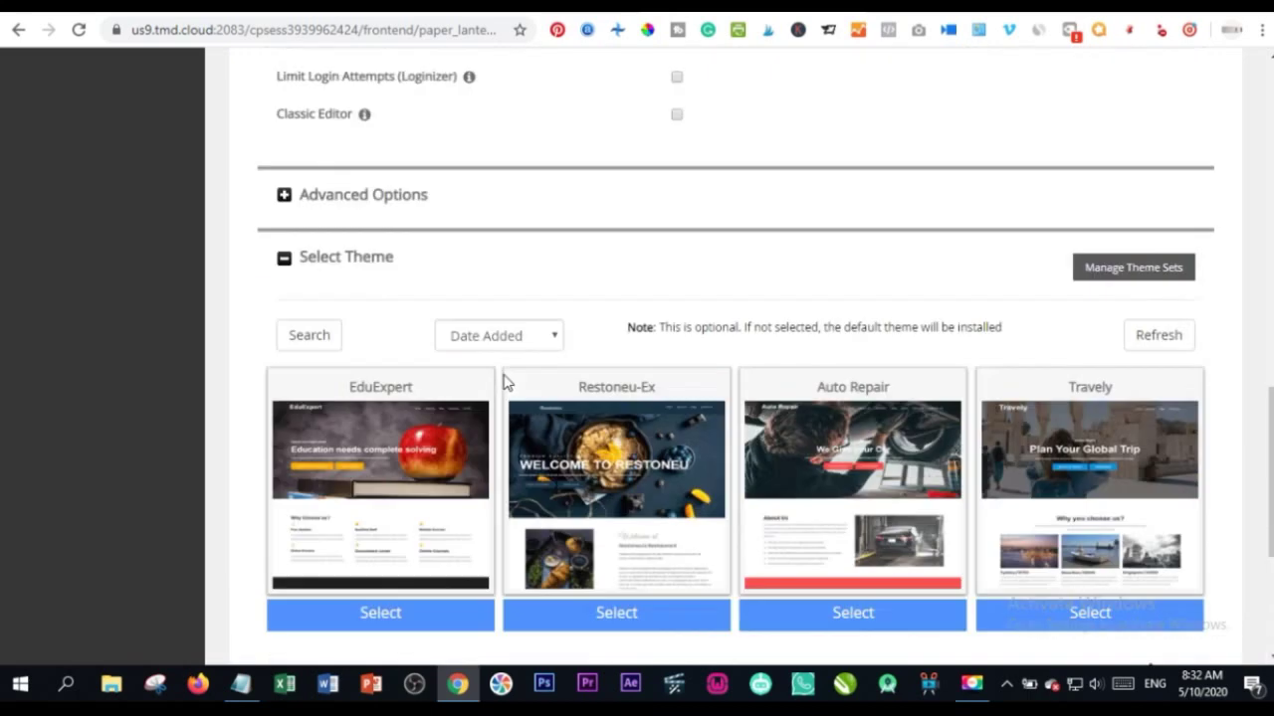
scroll(505, 382, "up", 9)
scroll(623, 285, "down", 7)
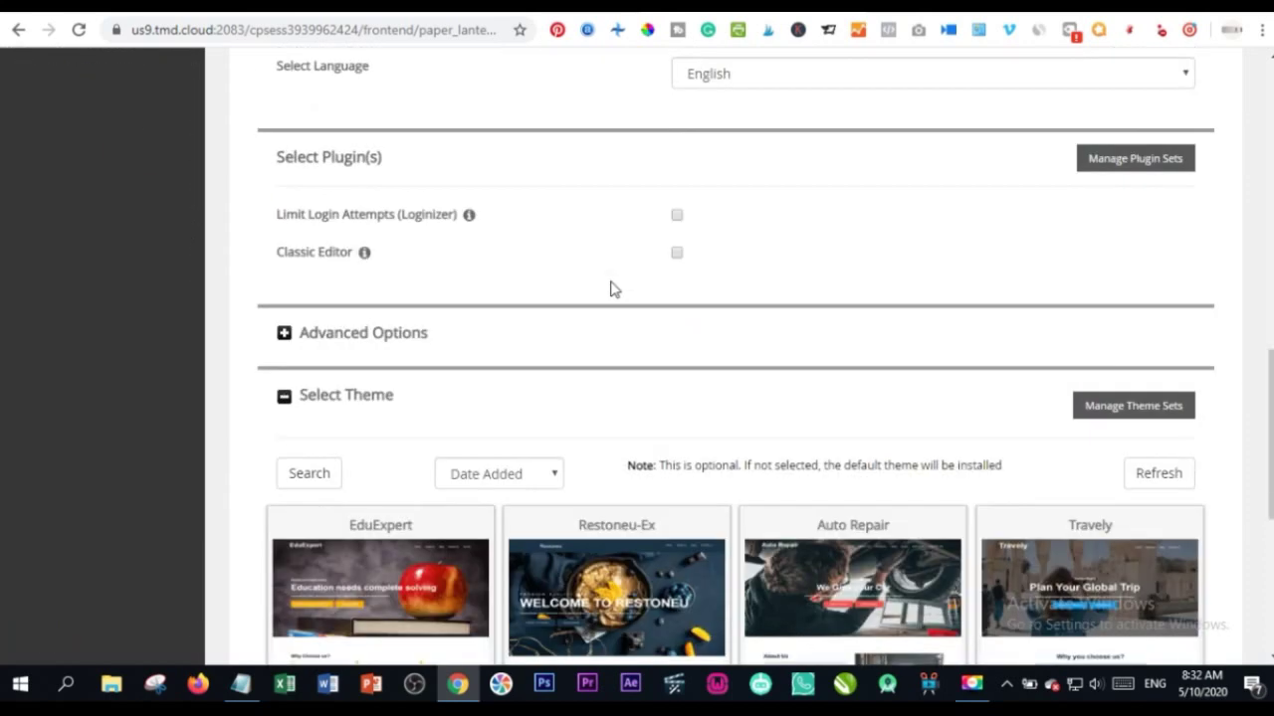
scroll(613, 288, "down", 5)
left_click(732, 432)
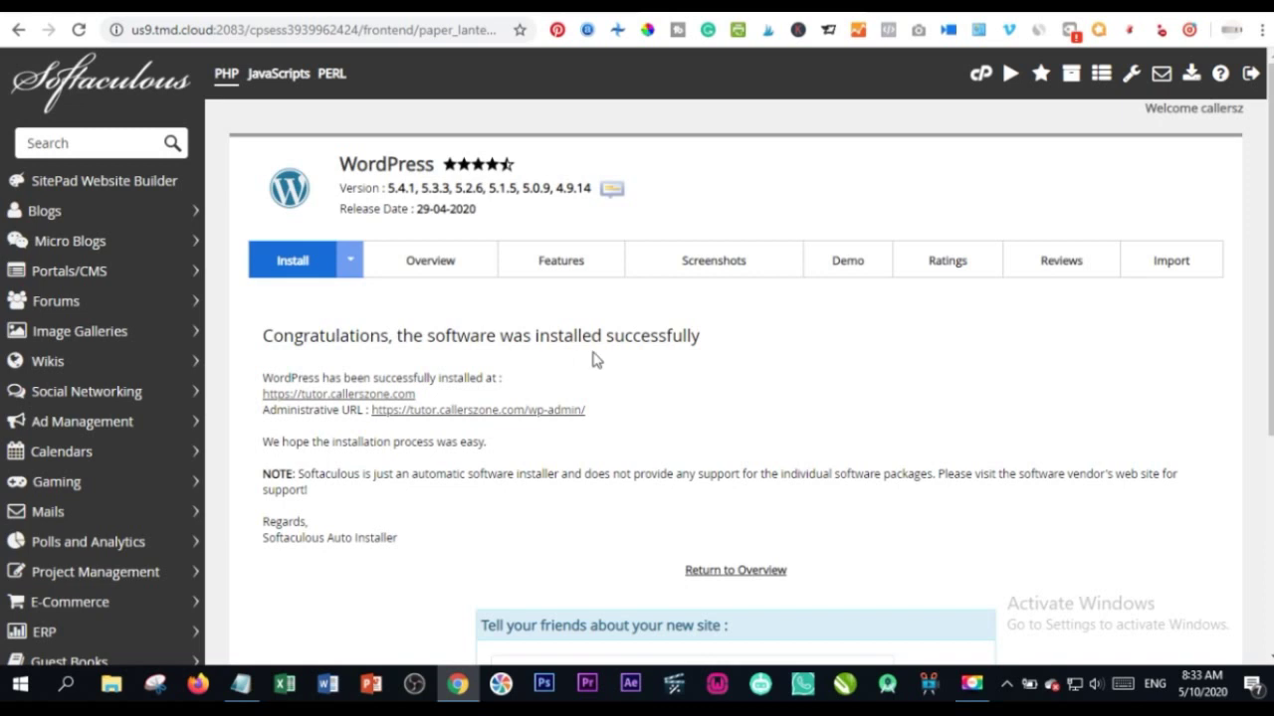
Step: Open the installed site tutor.callerszone.com in a new tab, look over its default homepage, and return to the installation summary
scroll(598, 467, "down", 1)
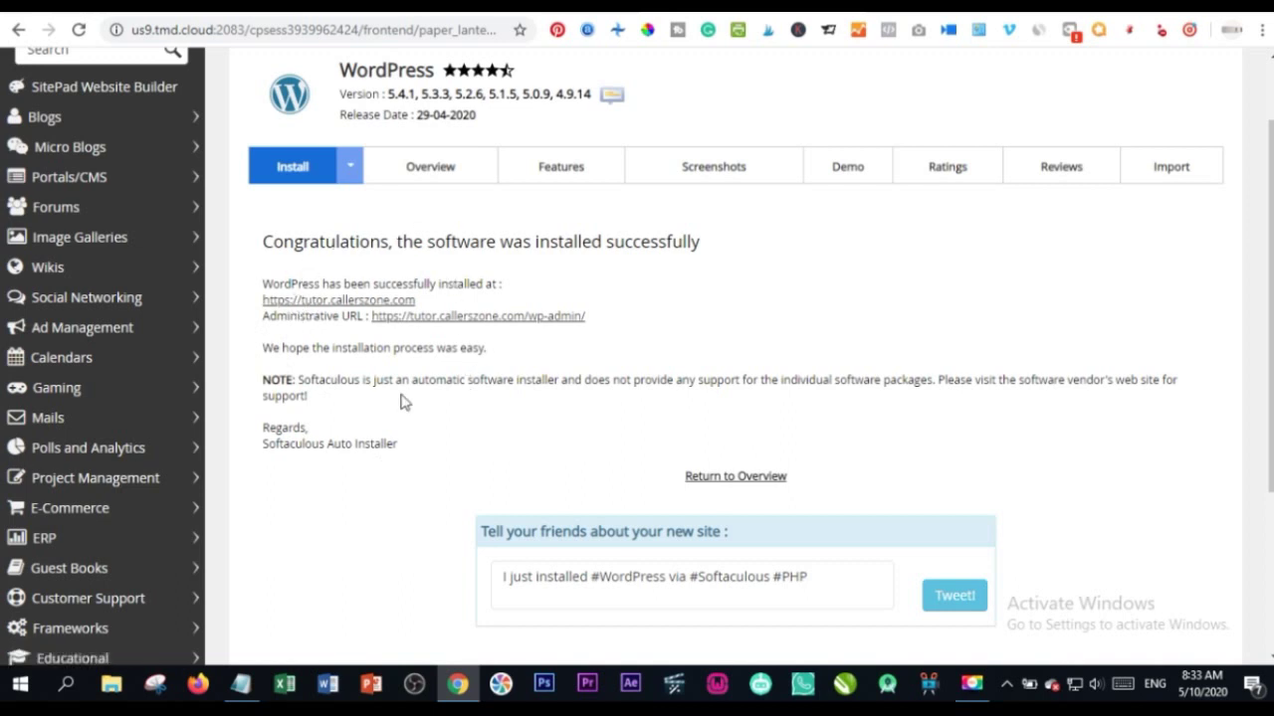
right_click(357, 306)
left_click(376, 319)
key("ctrl+Tab")
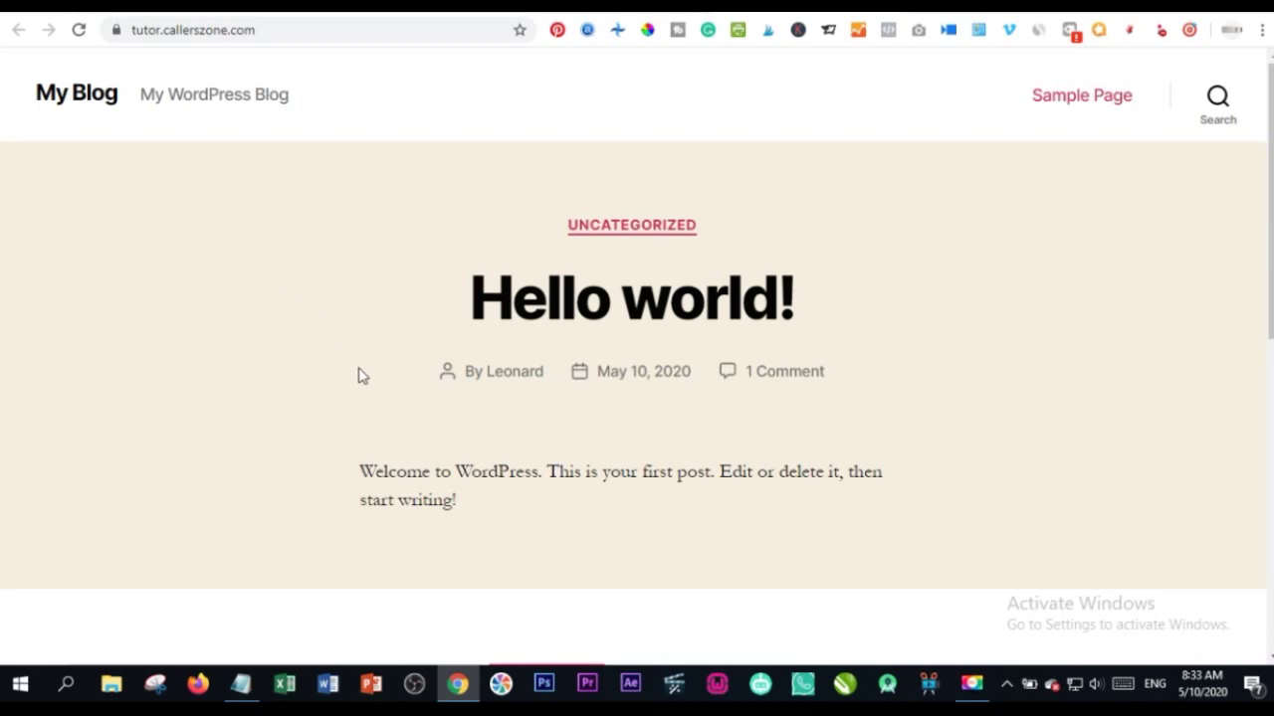
scroll(366, 314, "down", 6)
scroll(360, 328, "up", 6)
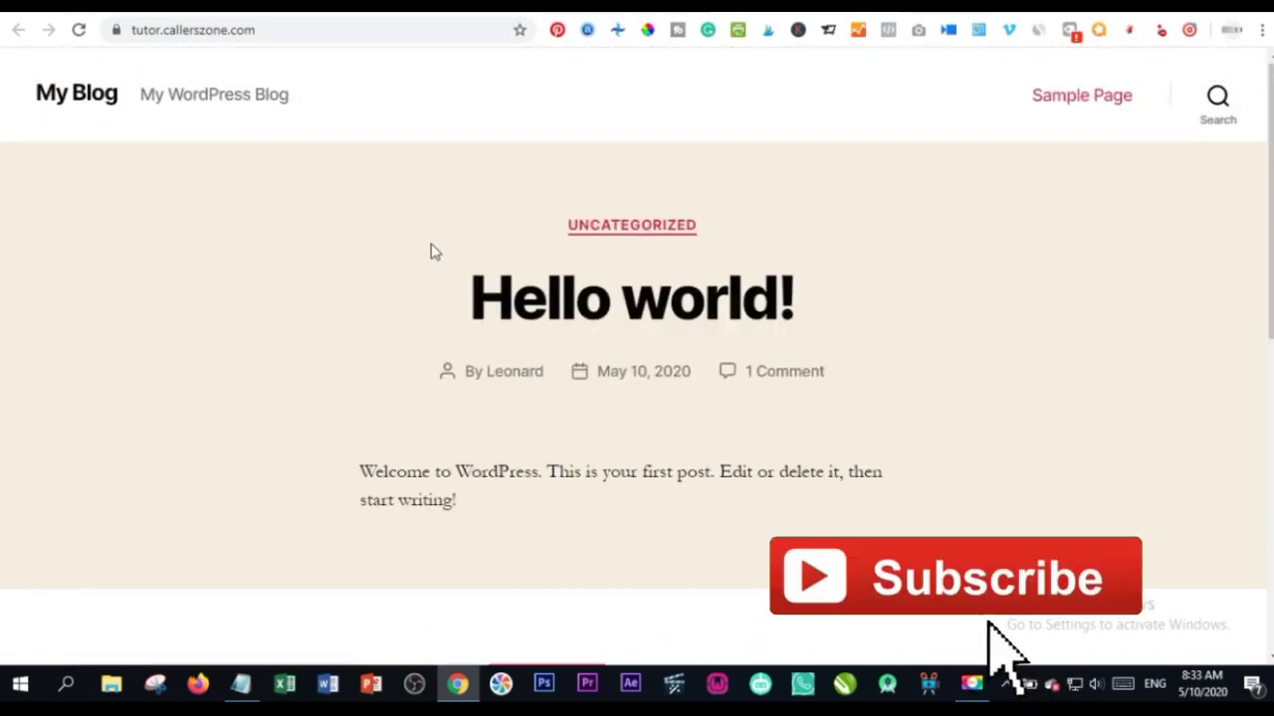
scroll(568, 285, "down", 6)
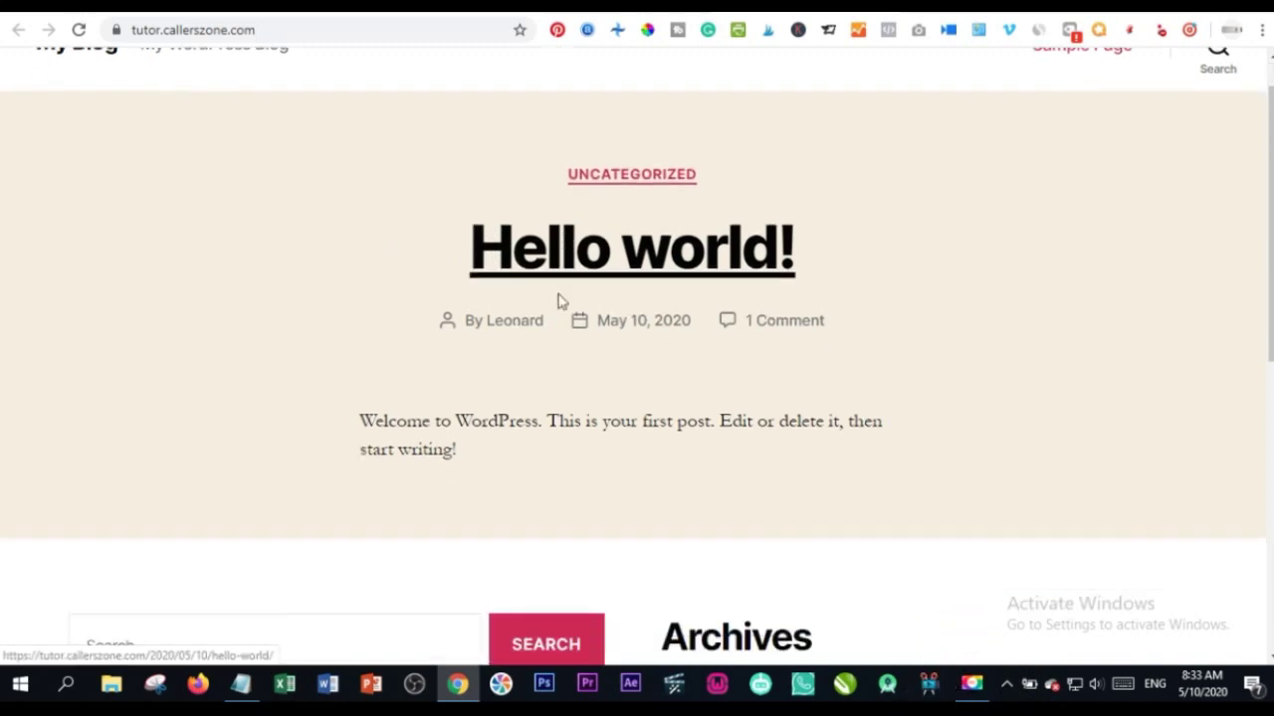
scroll(462, 406, "up", 6)
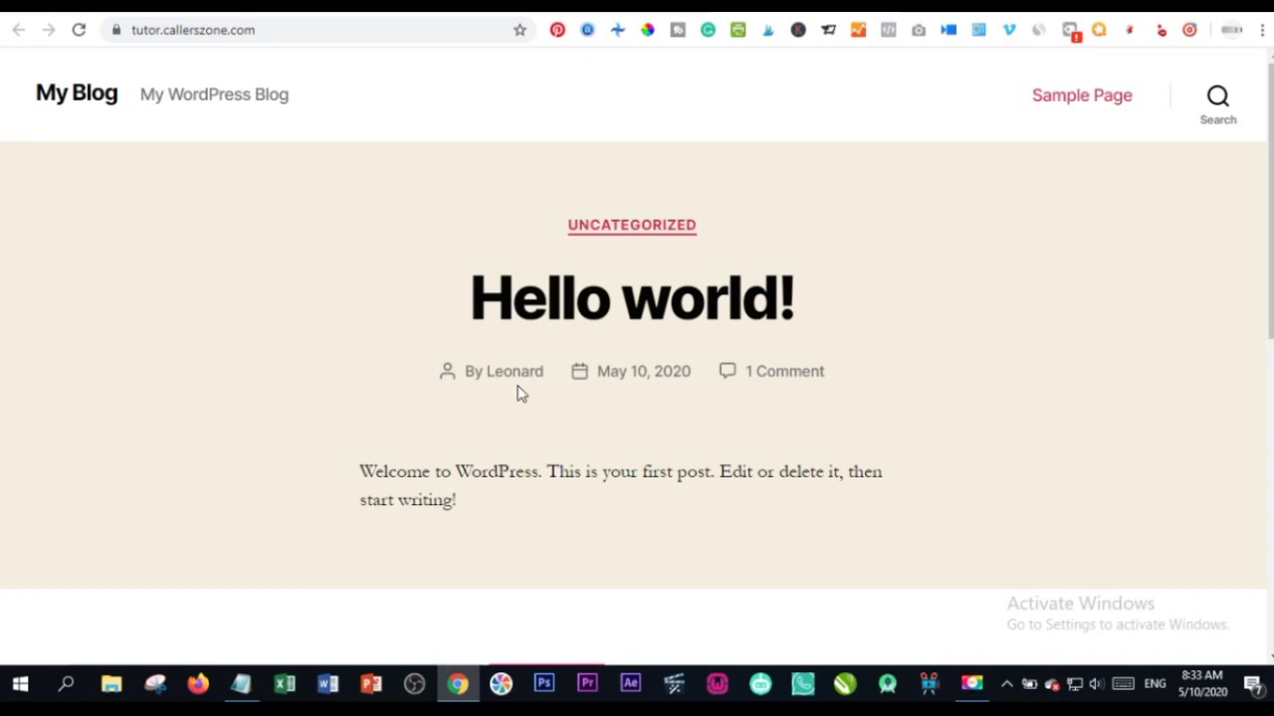
key("ctrl+w")
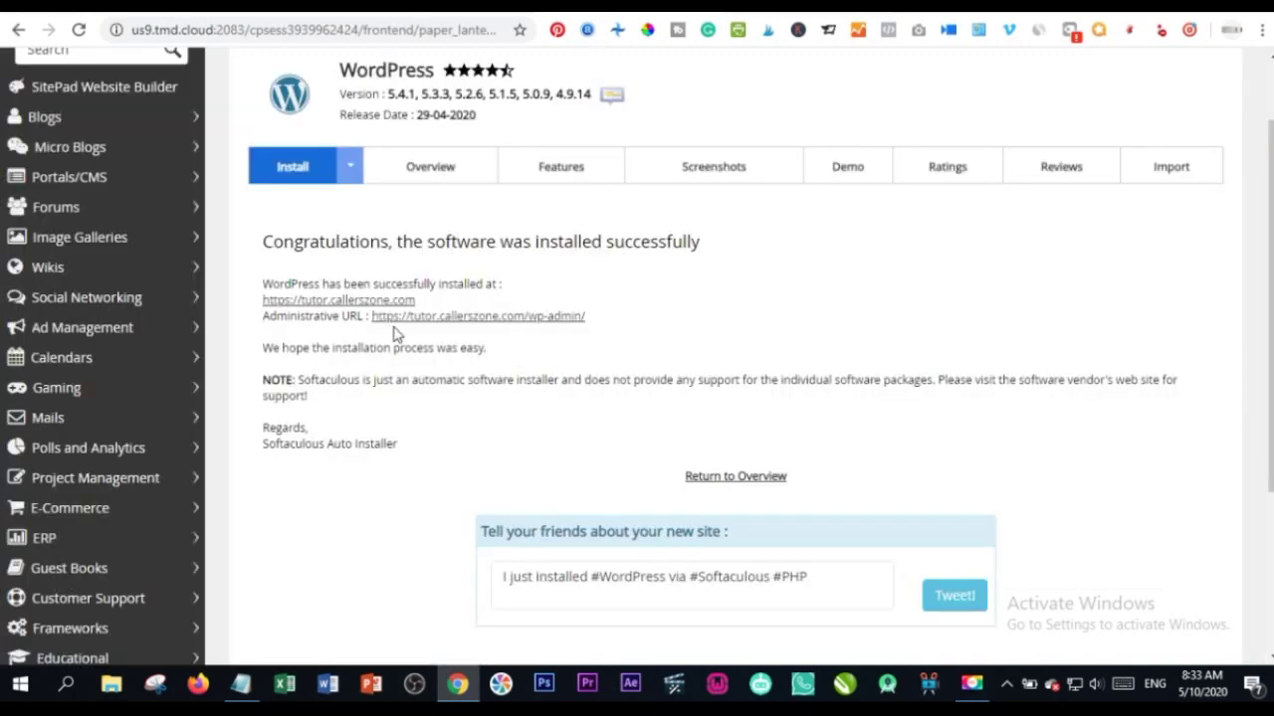
key("ctrl+shift+t")
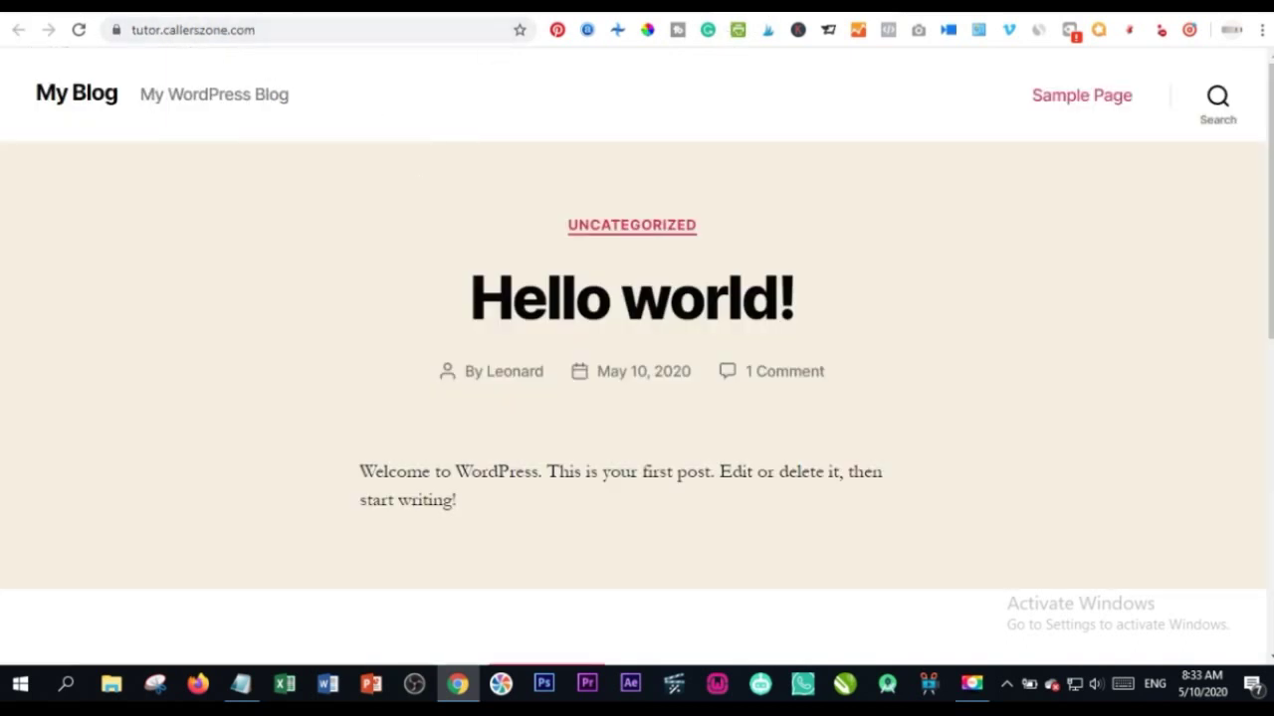
key("ctrl+w")
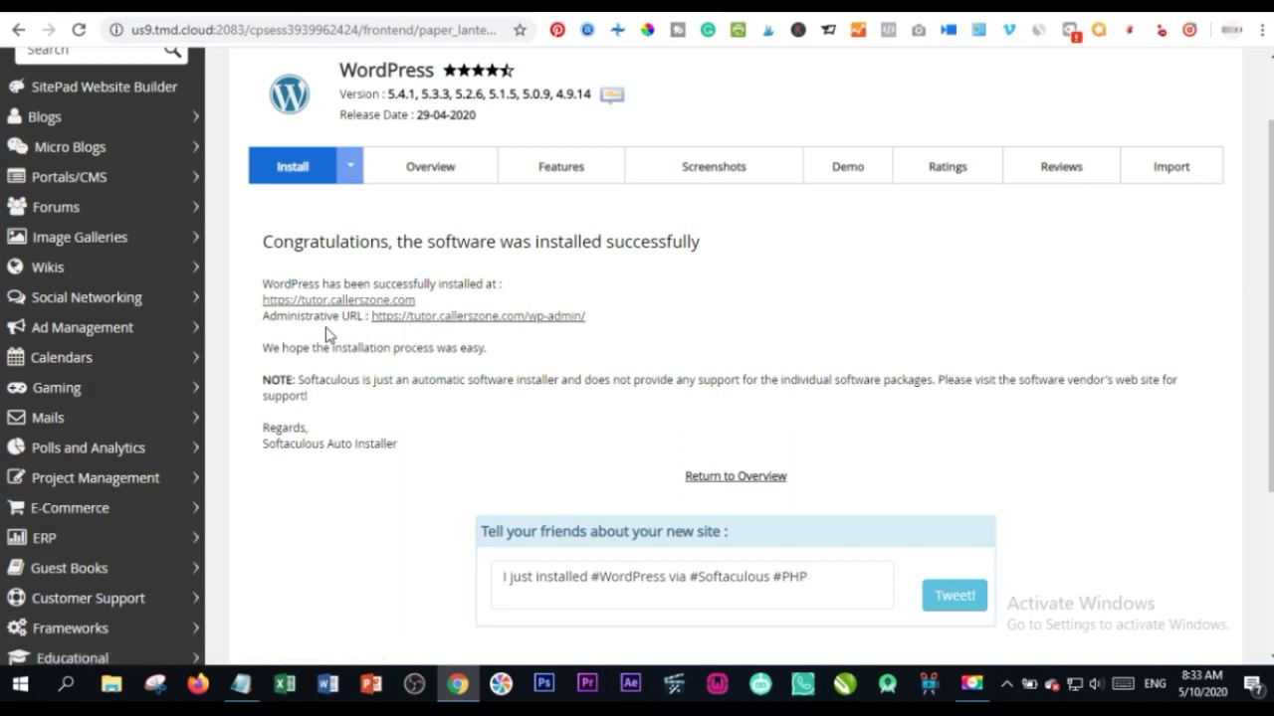
Step: Open the site's wp-admin dashboard from the administrative URL, dismiss the WP Super Cache warning, and look over the dashboard
right_click(503, 325)
left_click(518, 330)
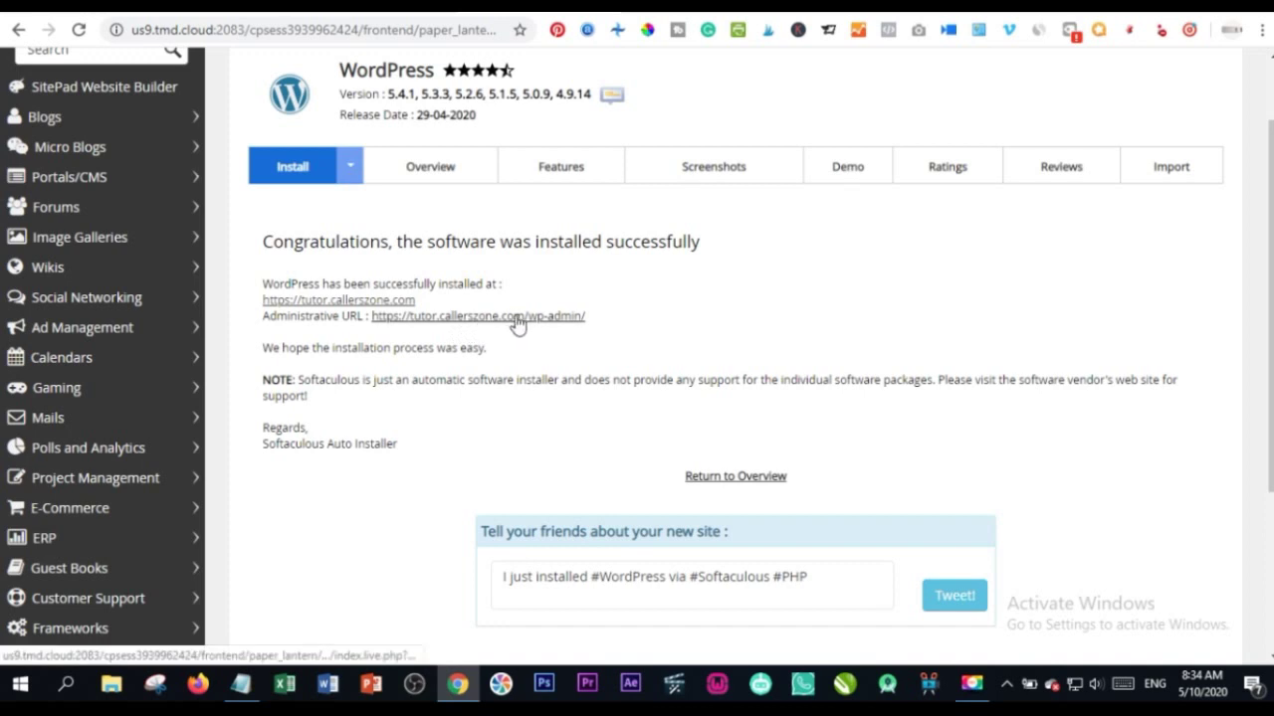
left_click(548, 316)
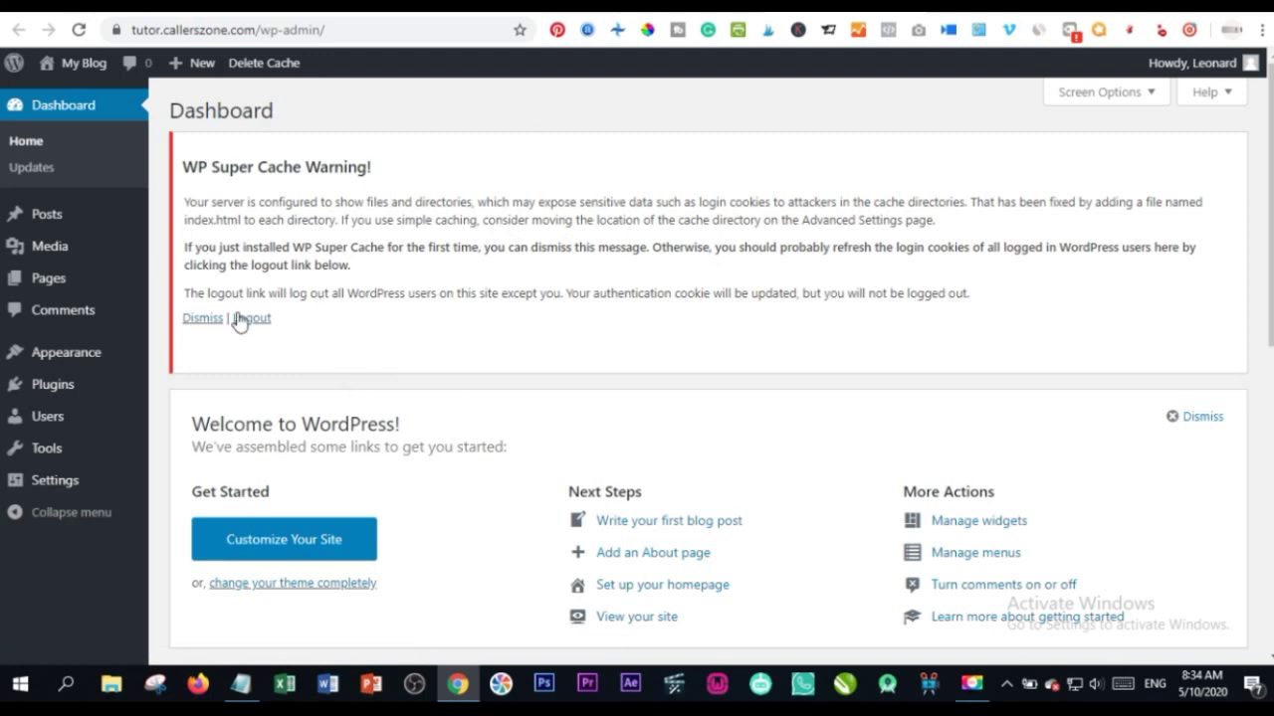
left_click(201, 319)
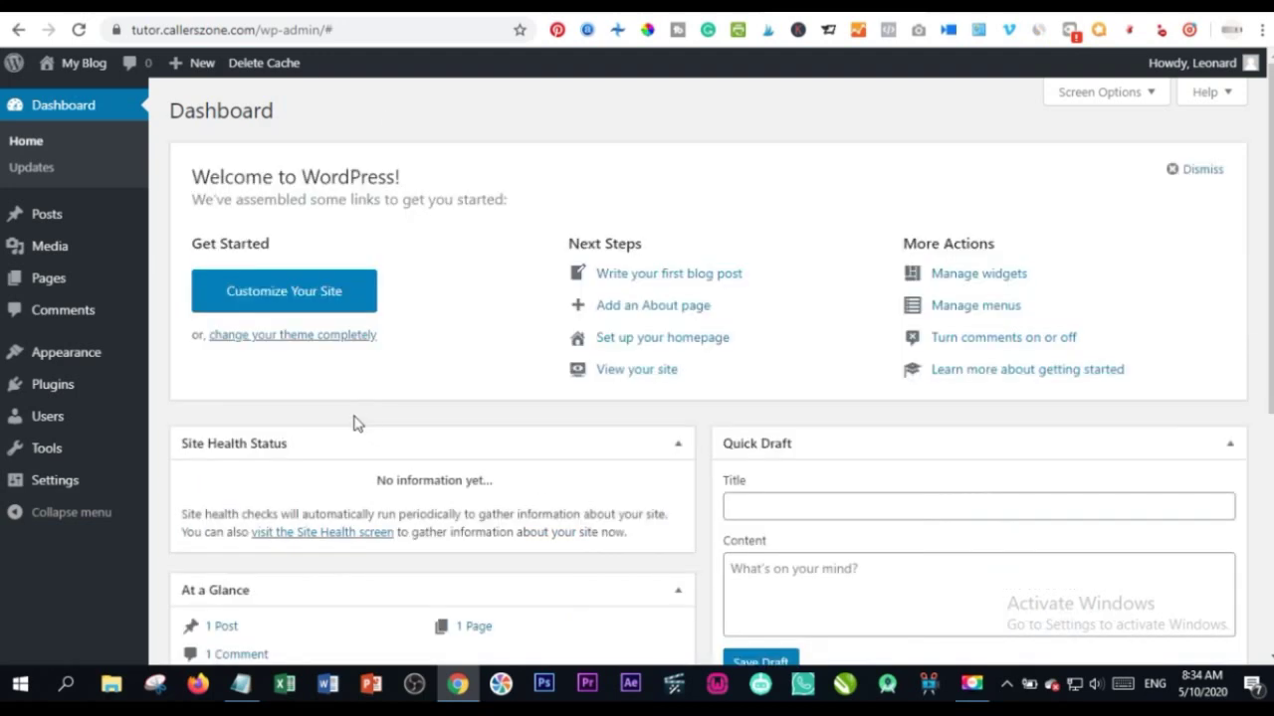
scroll(605, 440, "down", 4)
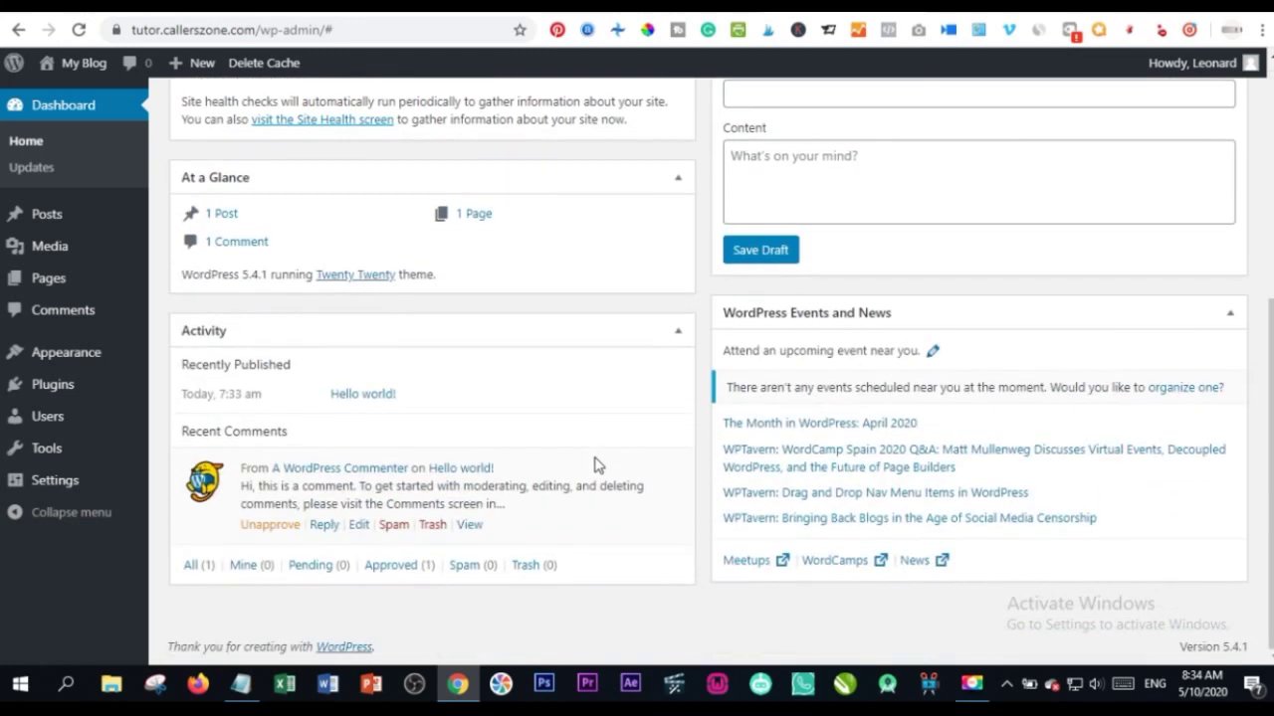
scroll(558, 486, "up", 4)
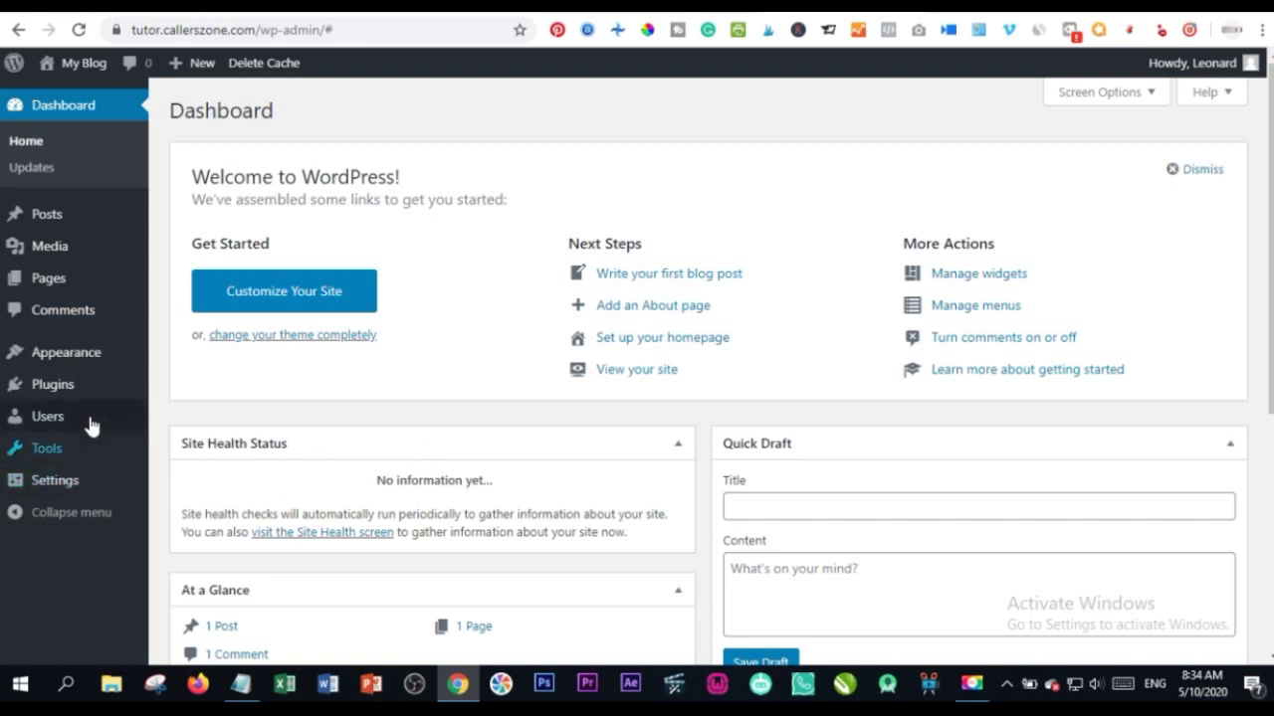
Step: Go to the page for adding new themes and search for "colormag"
mouse_move(67, 370)
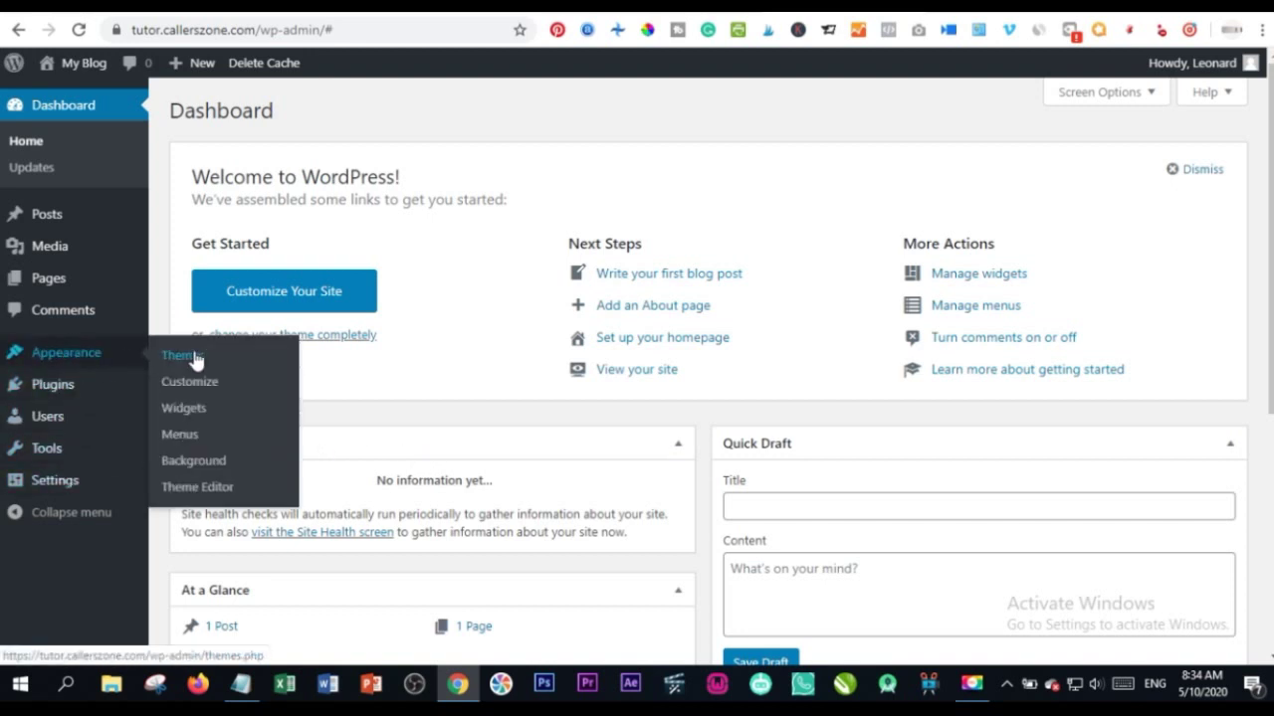
left_click(190, 356)
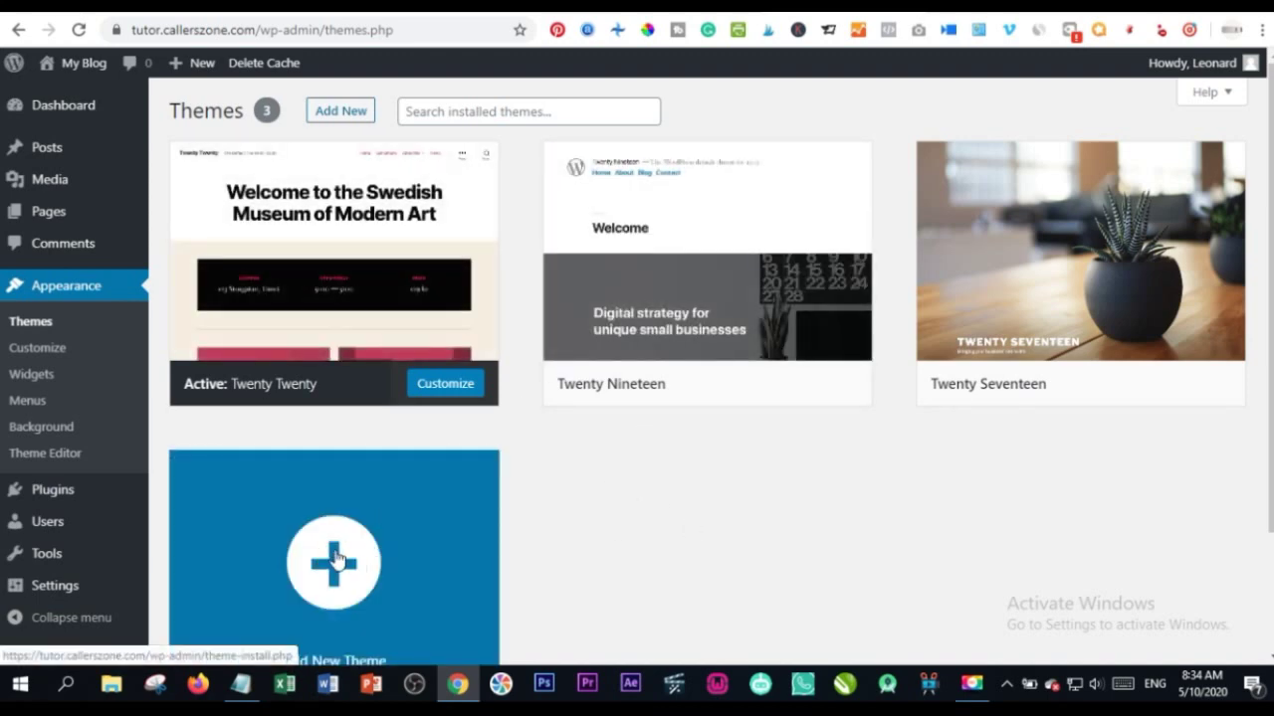
left_click(339, 112)
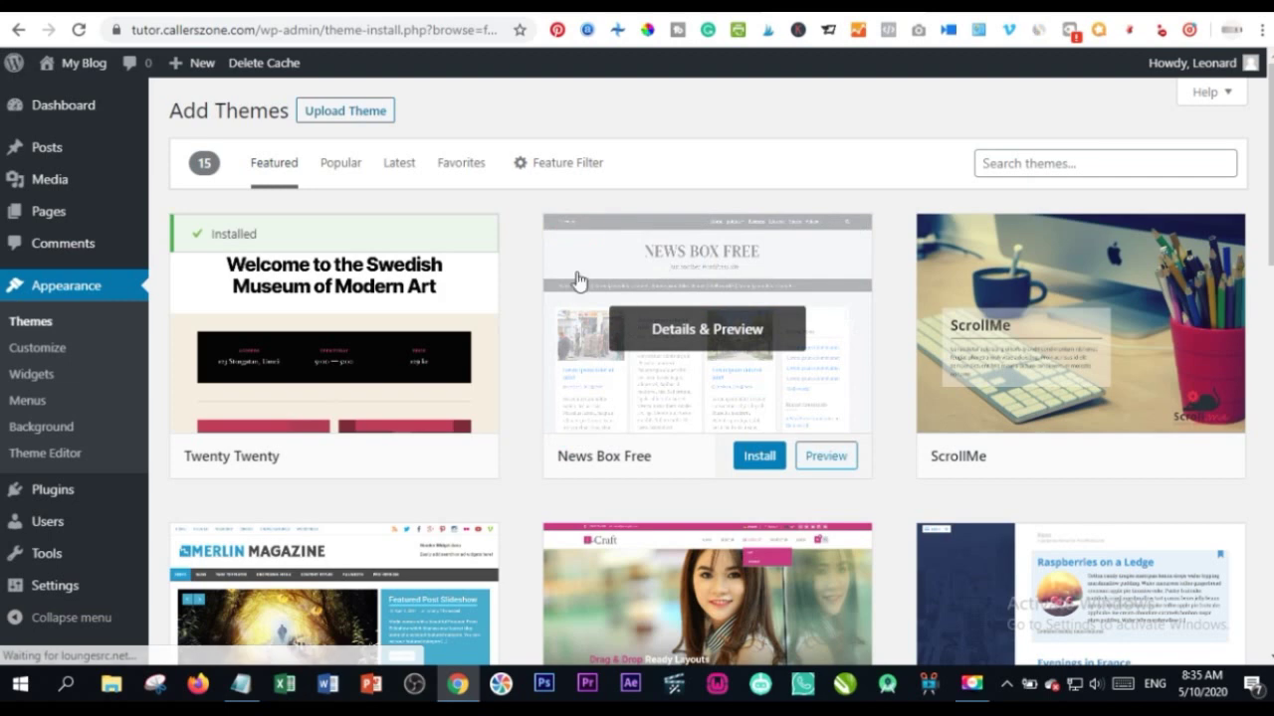
left_click(1012, 164)
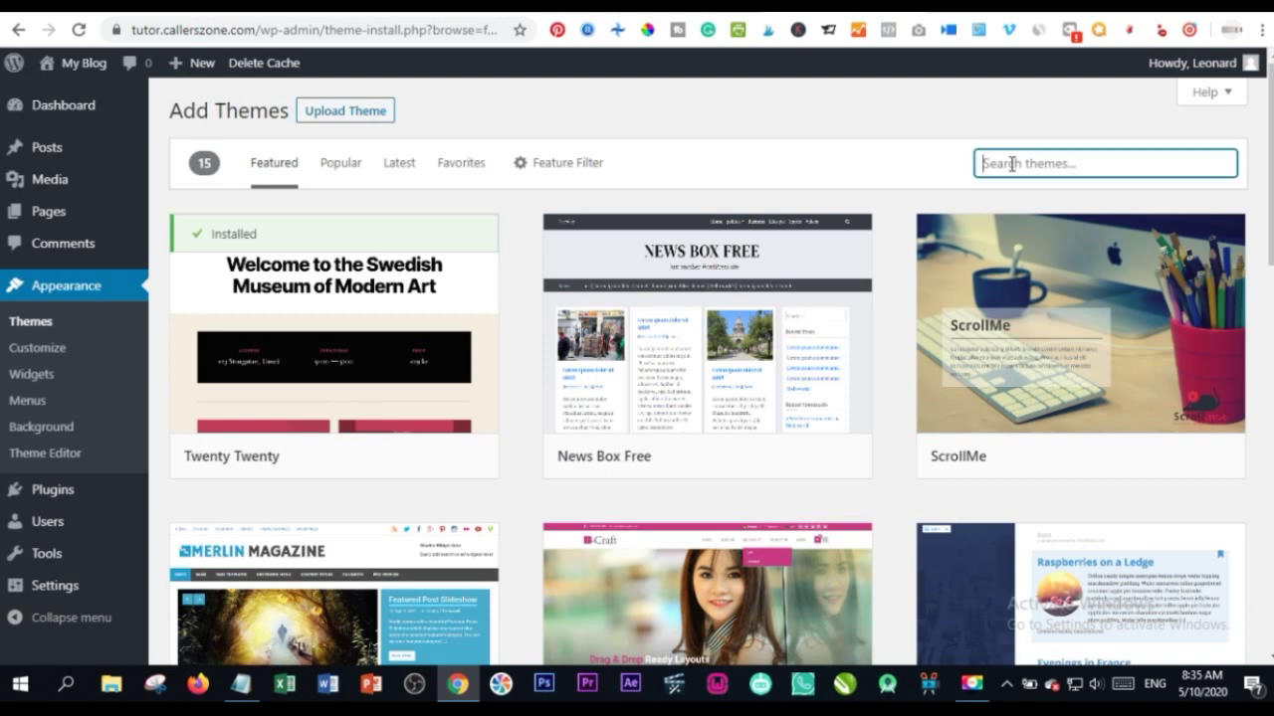
type("colo")
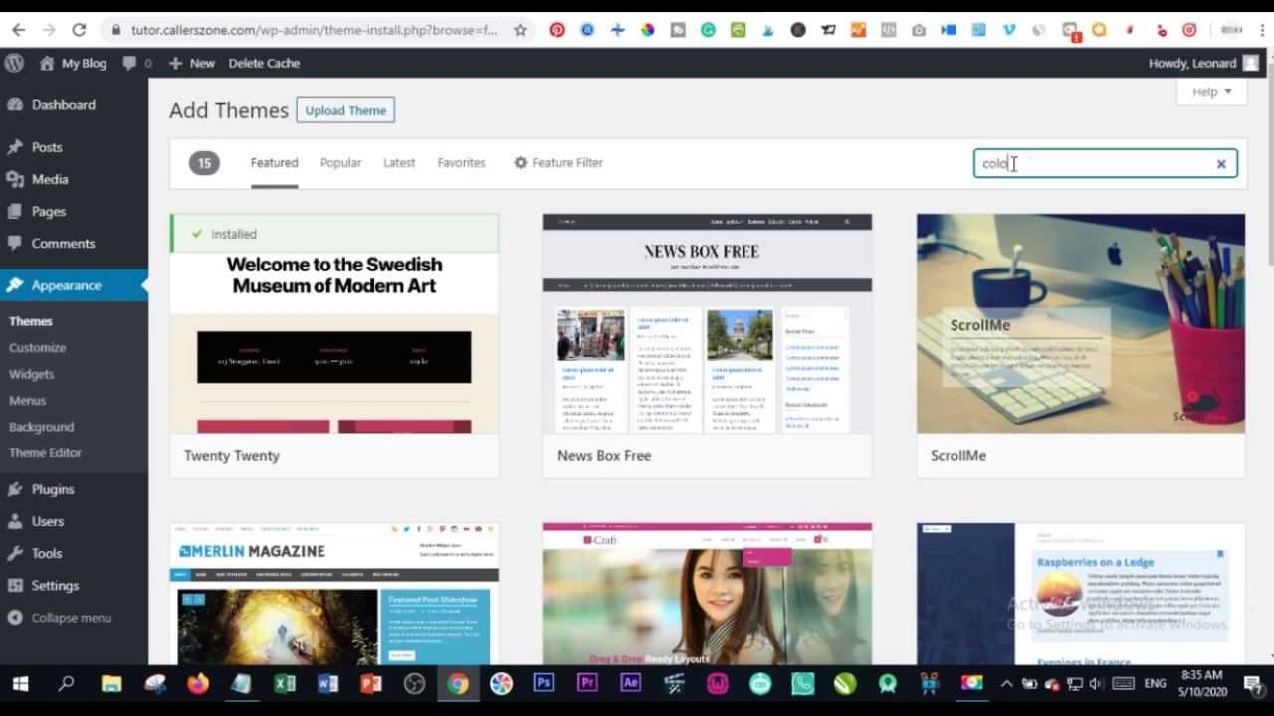
type("rom")
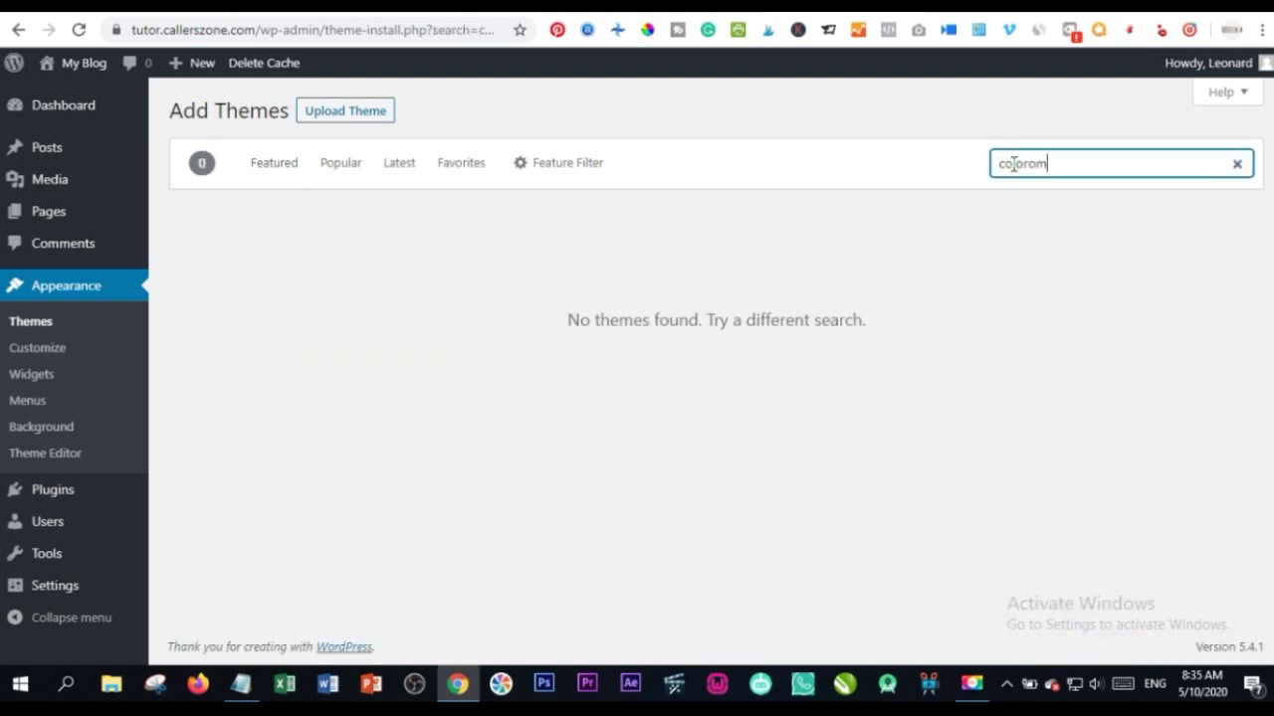
key("BackSpace")
key("BackSpace")
type("mag")
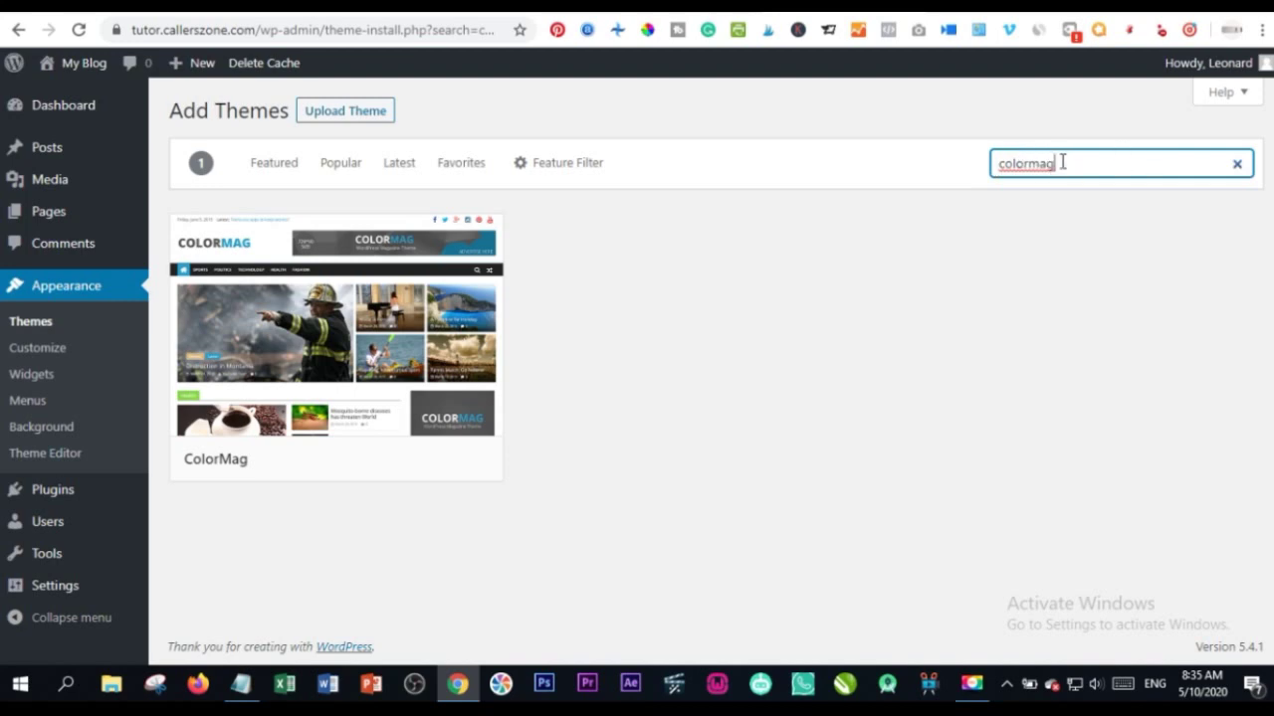
Step: Install the ColorMag theme and activate it on the site
mouse_move(298, 264)
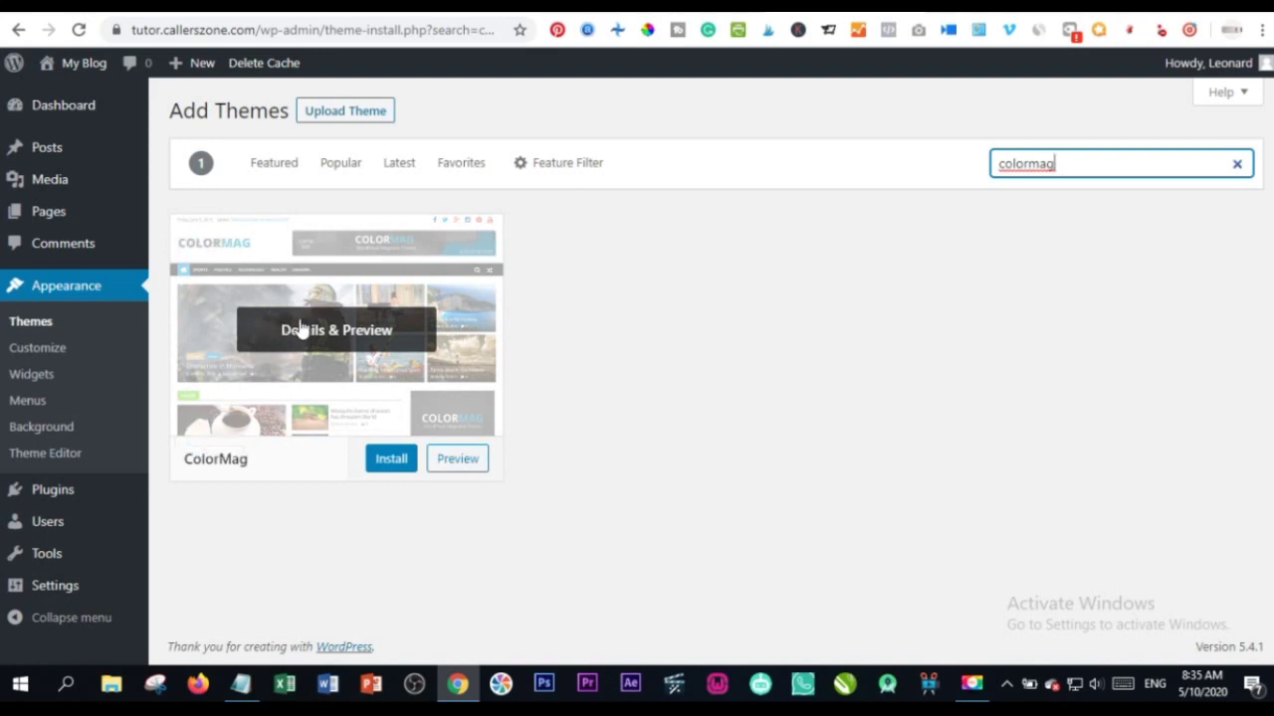
left_click(387, 462)
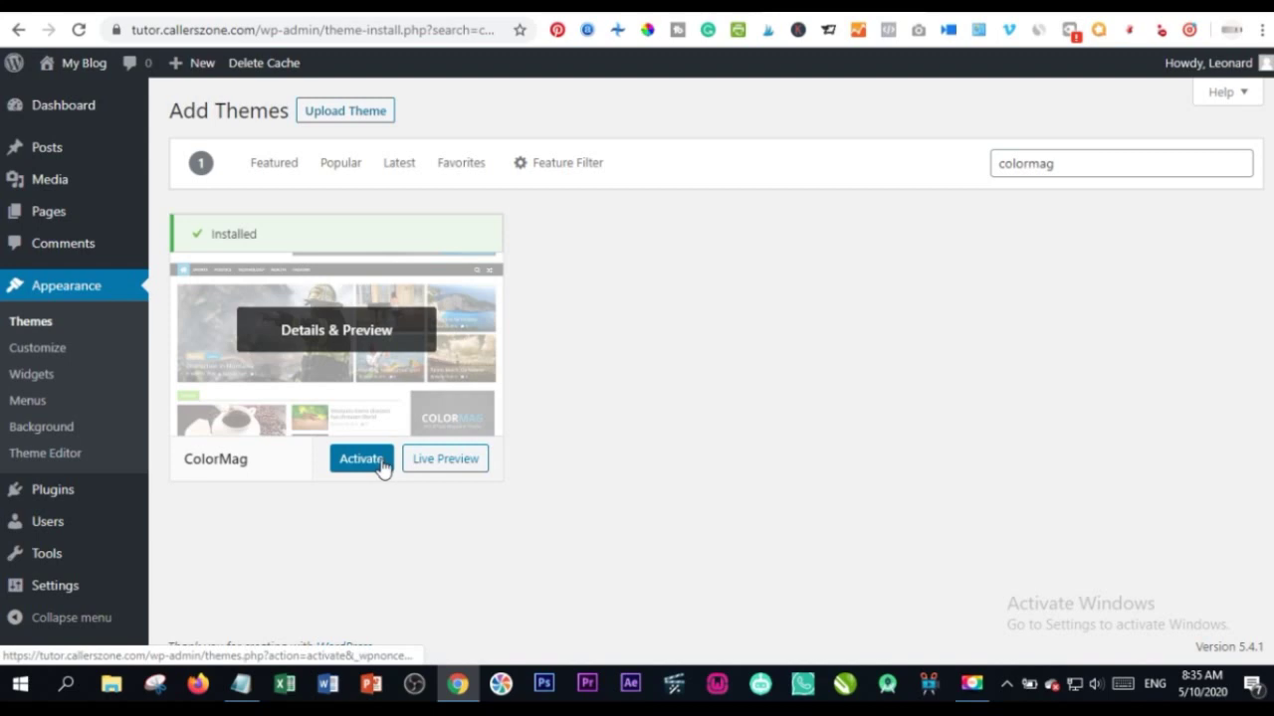
left_click(364, 463)
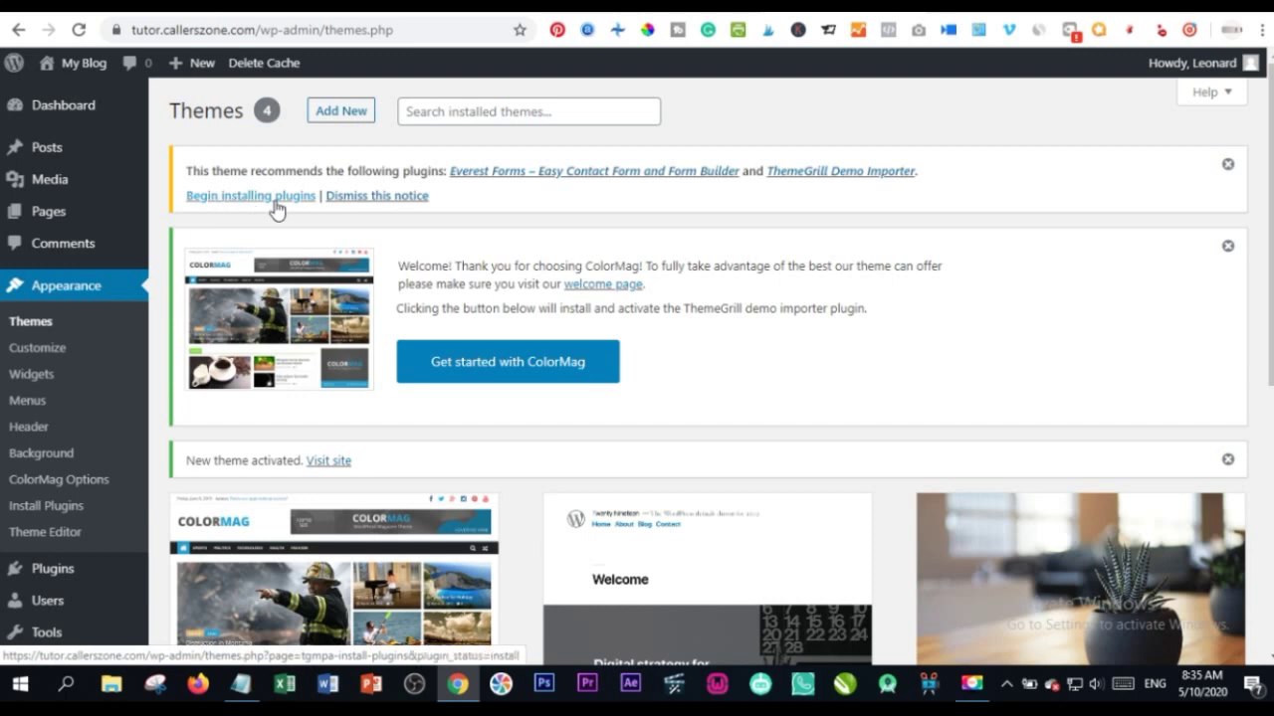
Step: Bulk-install both plugins recommended by ColorMag, Everest Forms and ThemeGrill Demo Importer
left_click(244, 199)
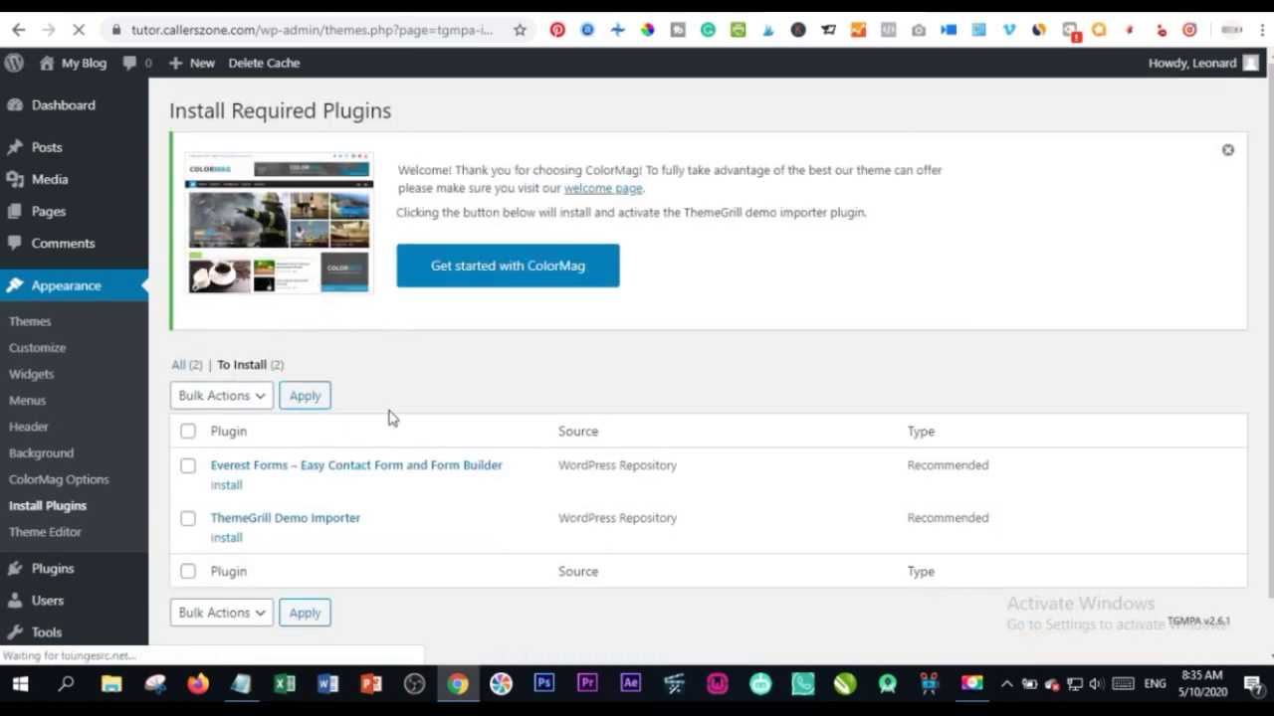
left_click(188, 433)
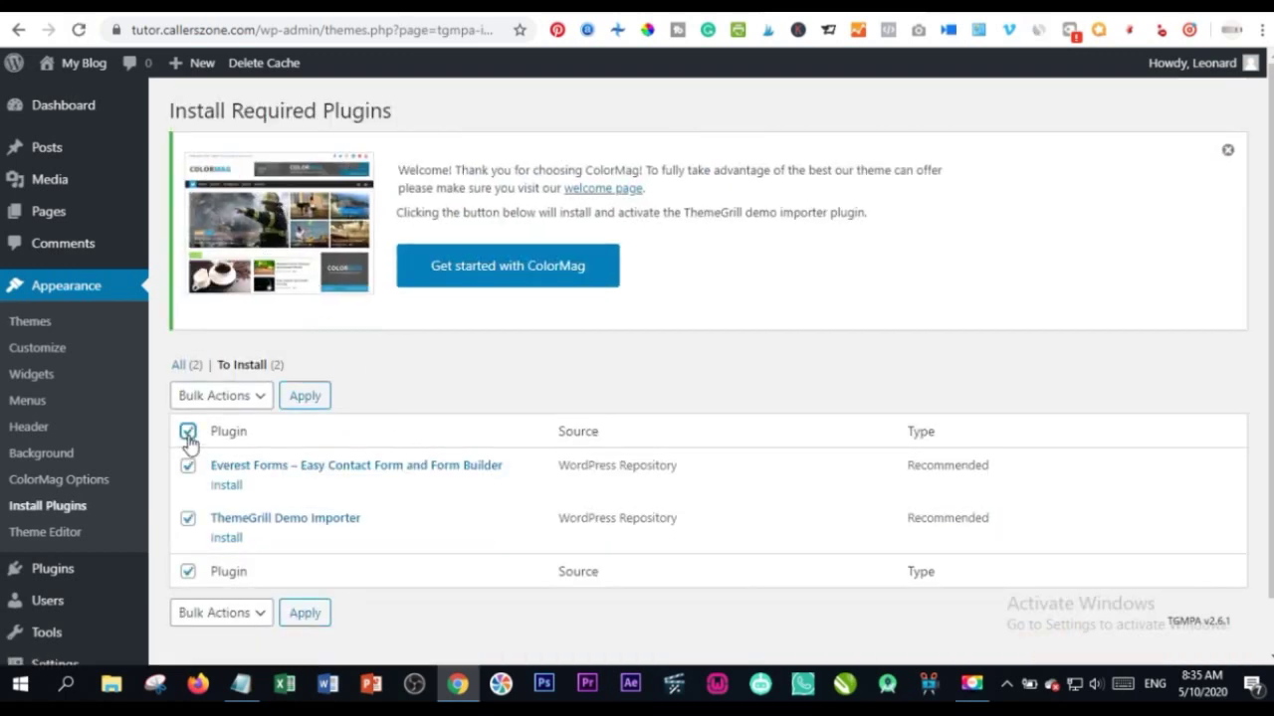
left_click(249, 399)
left_click(222, 439)
left_click(305, 403)
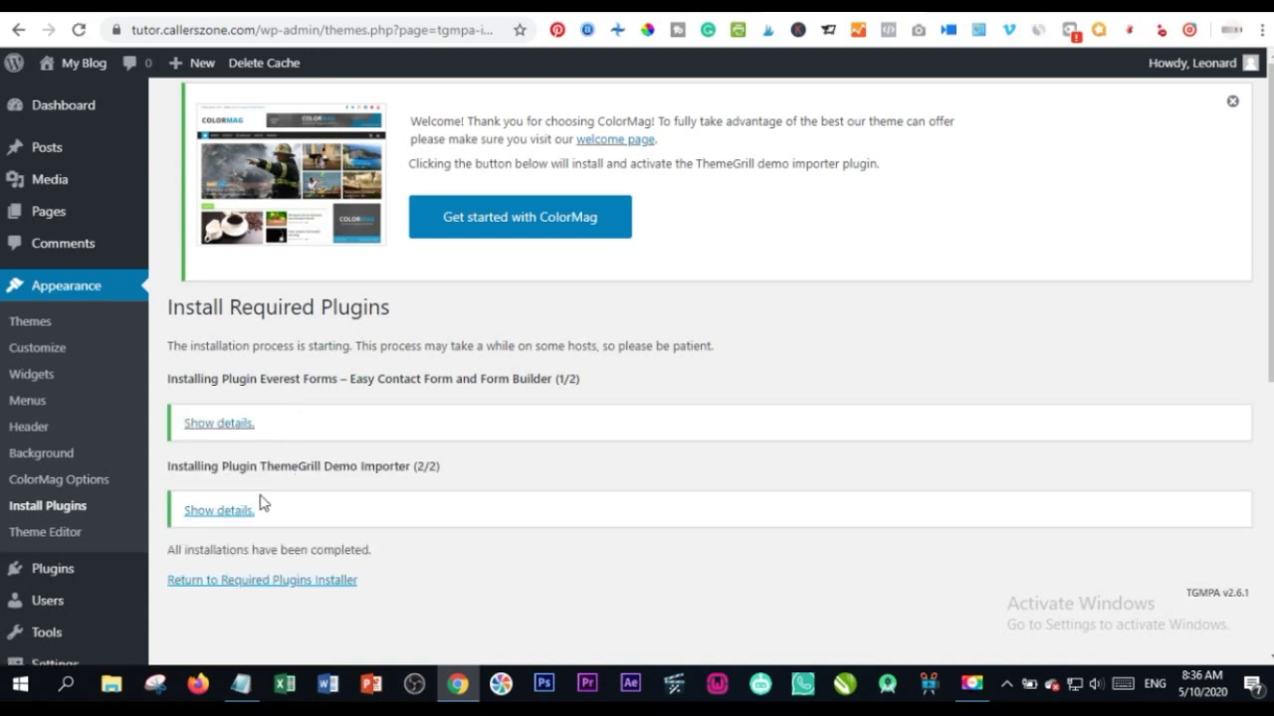
scroll(264, 504, "down", 3)
scroll(270, 449, "up", 3)
scroll(283, 498, "down", 2)
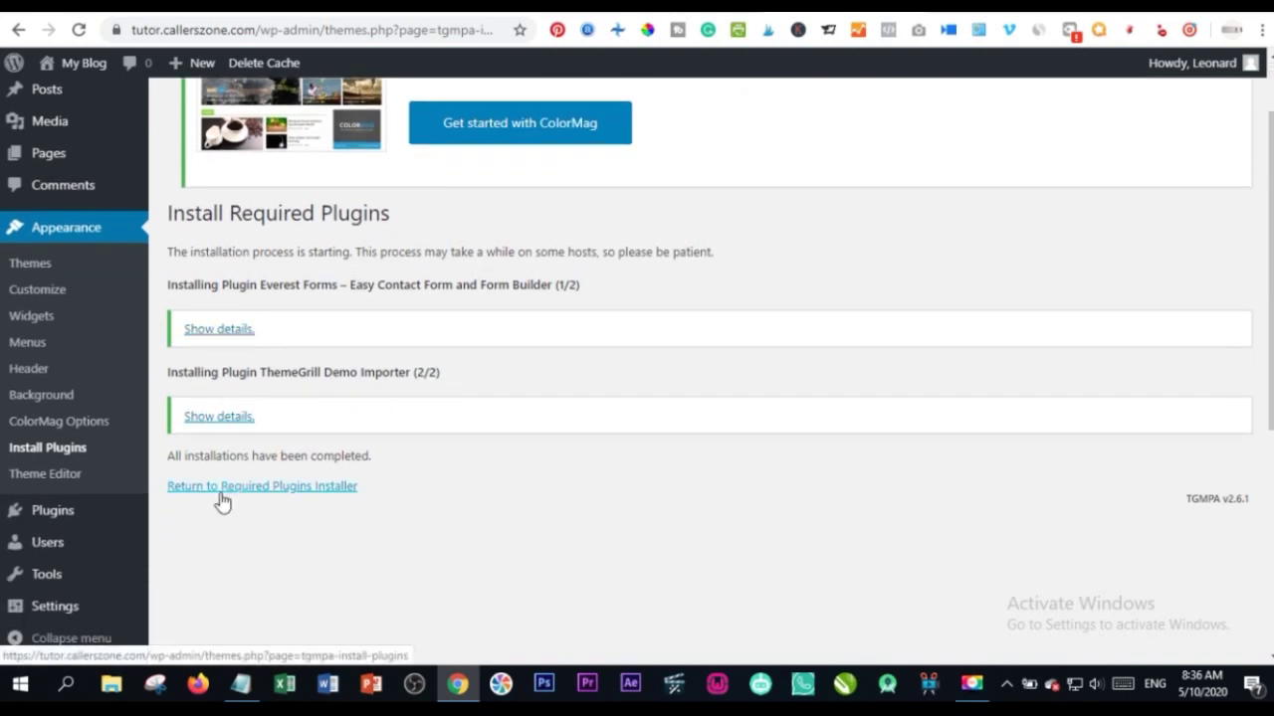
Step: Return to the required plugins installer and bulk-activate both Everest Forms and ThemeGrill Demo Importer
left_click(271, 486)
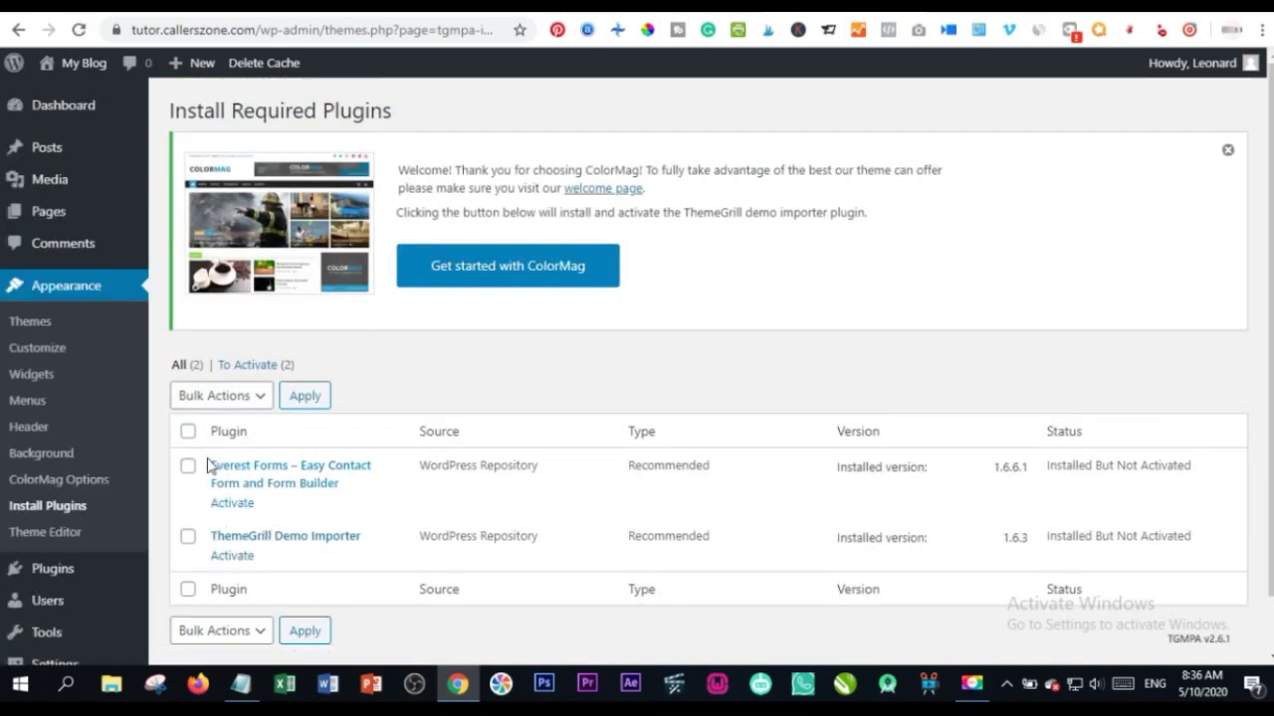
left_click(188, 434)
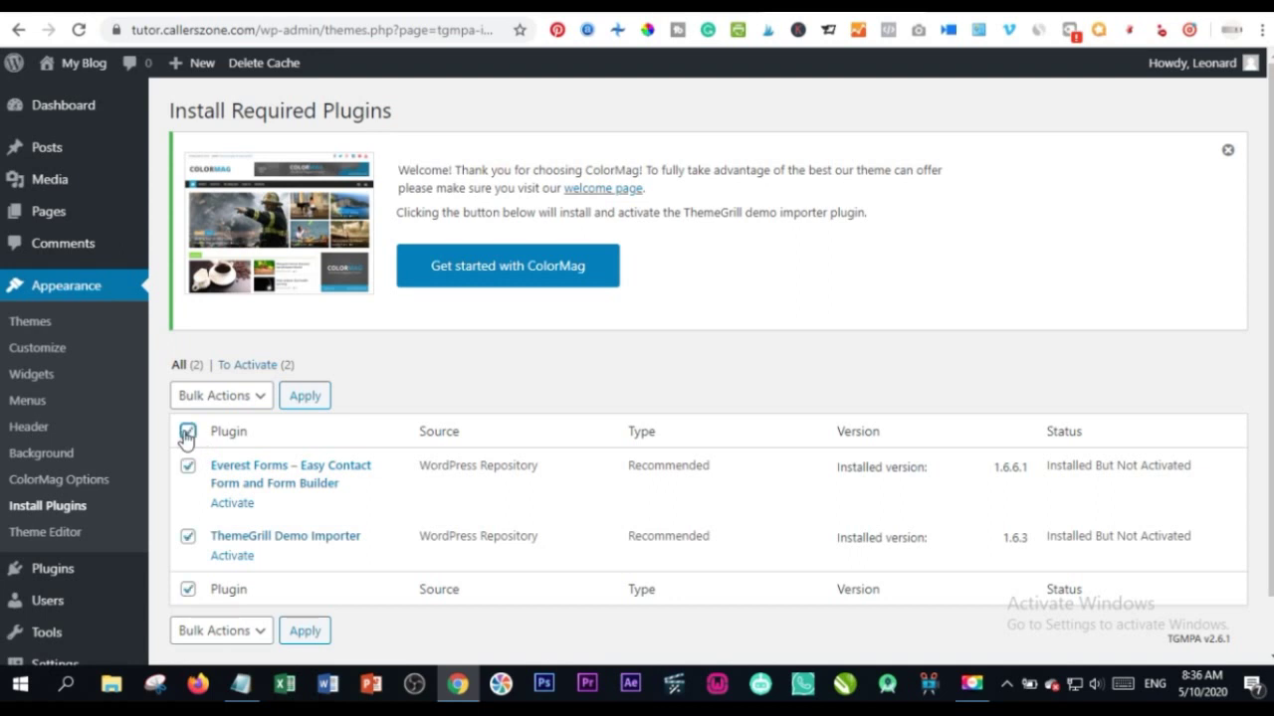
left_click(247, 403)
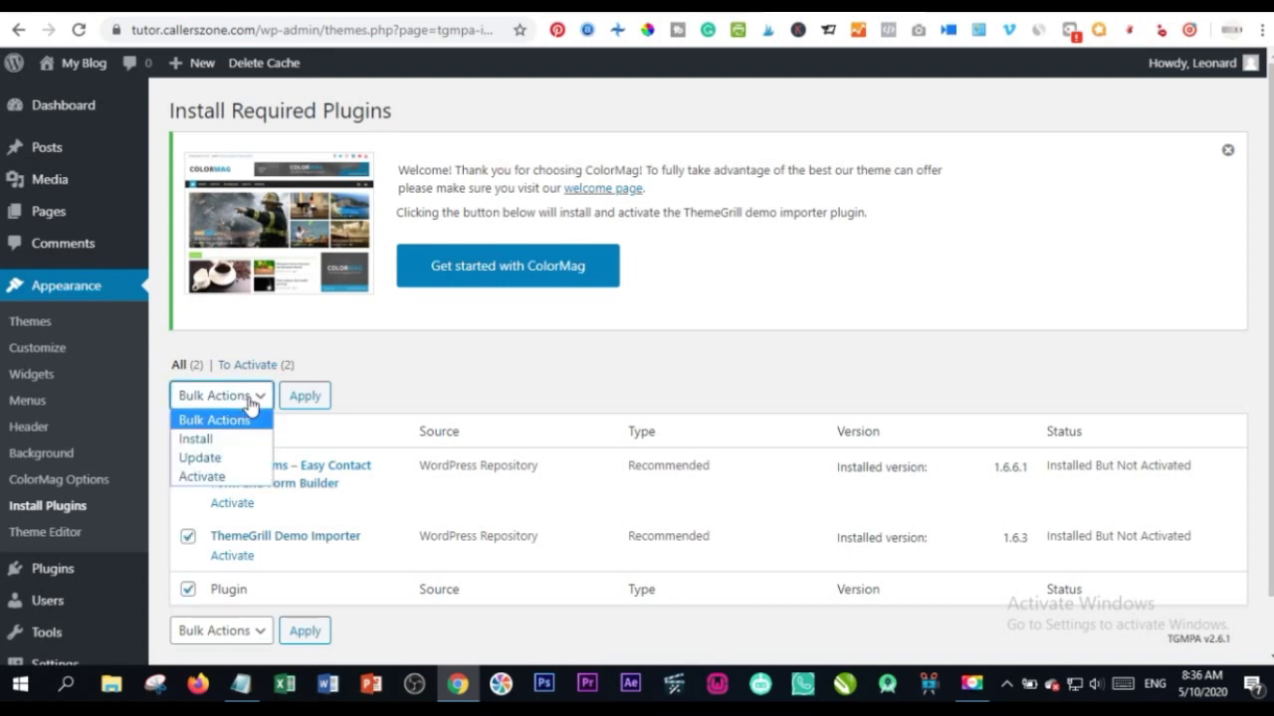
left_click(223, 477)
left_click(303, 396)
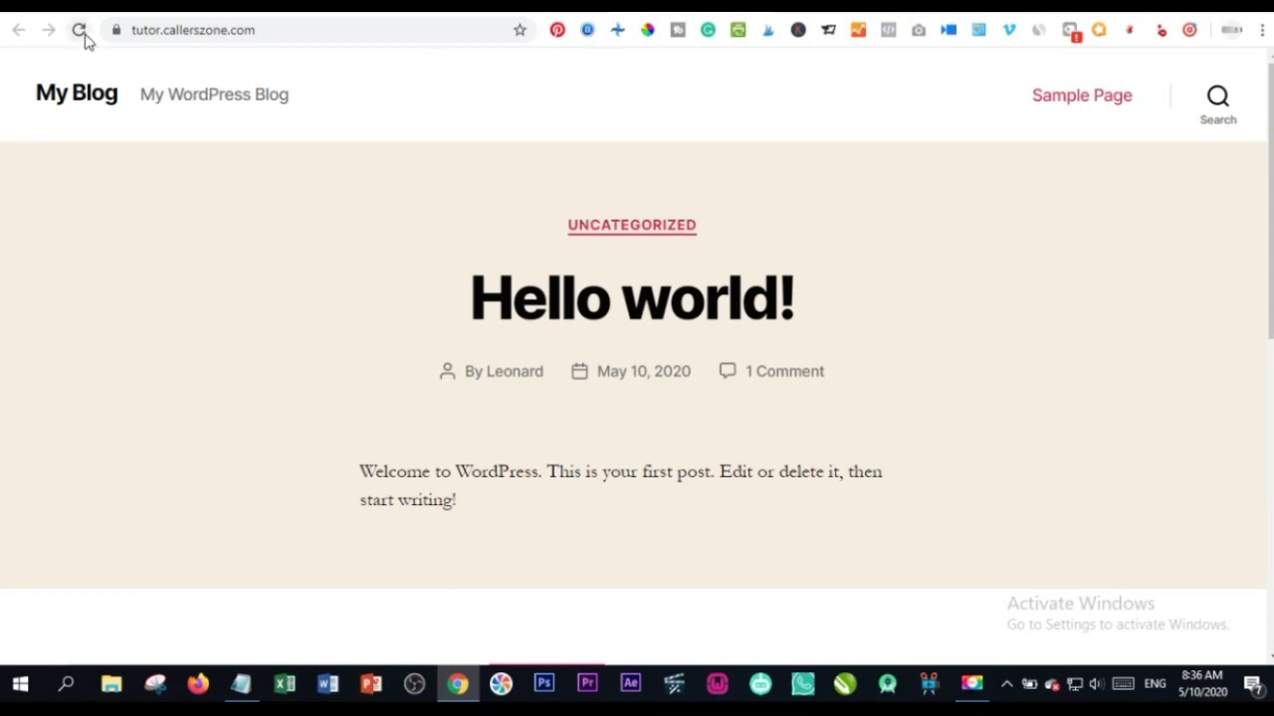
Step: Reload the tutor.callerszone.com home page and look over its appearance with the ColorMag theme
left_click(81, 31)
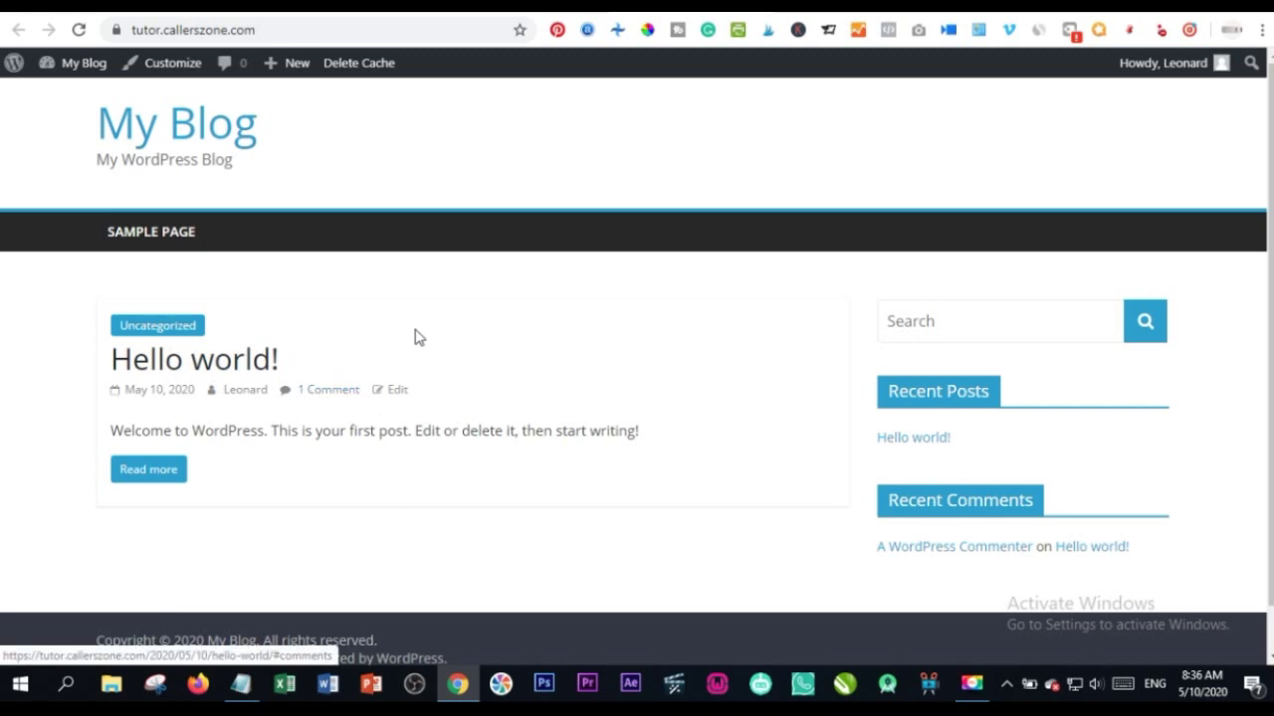
scroll(438, 416, "down", 1)
scroll(289, 265, "up", 1)
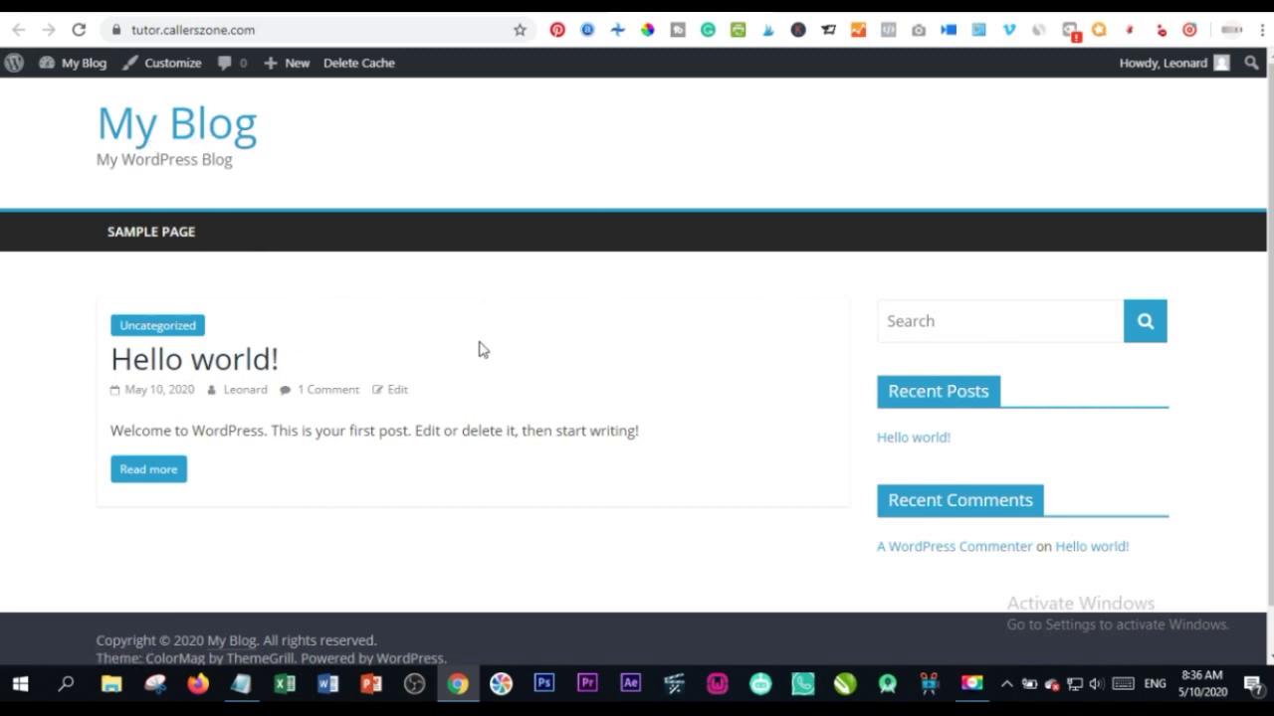
Step: Examine the WordPress Automatic Plugin page on CodeCanyon, including its price, license terms and description
left_click(818, 5)
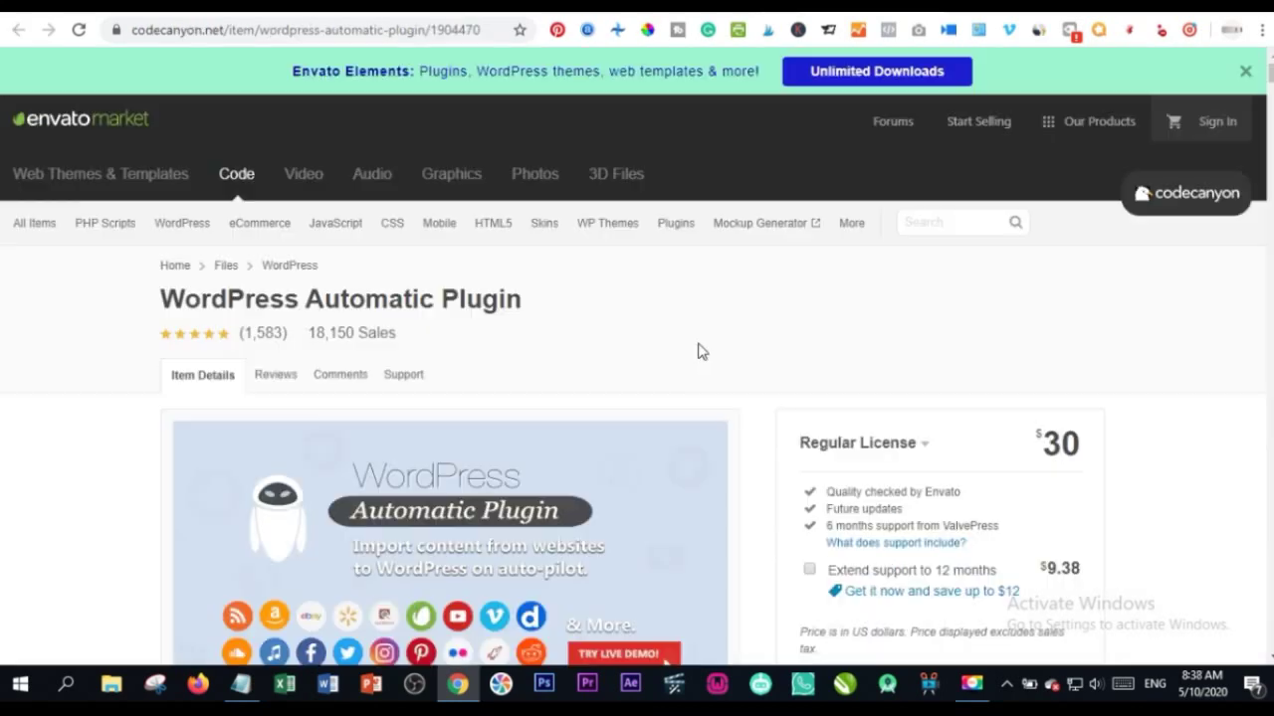
scroll(696, 369, "down", 1)
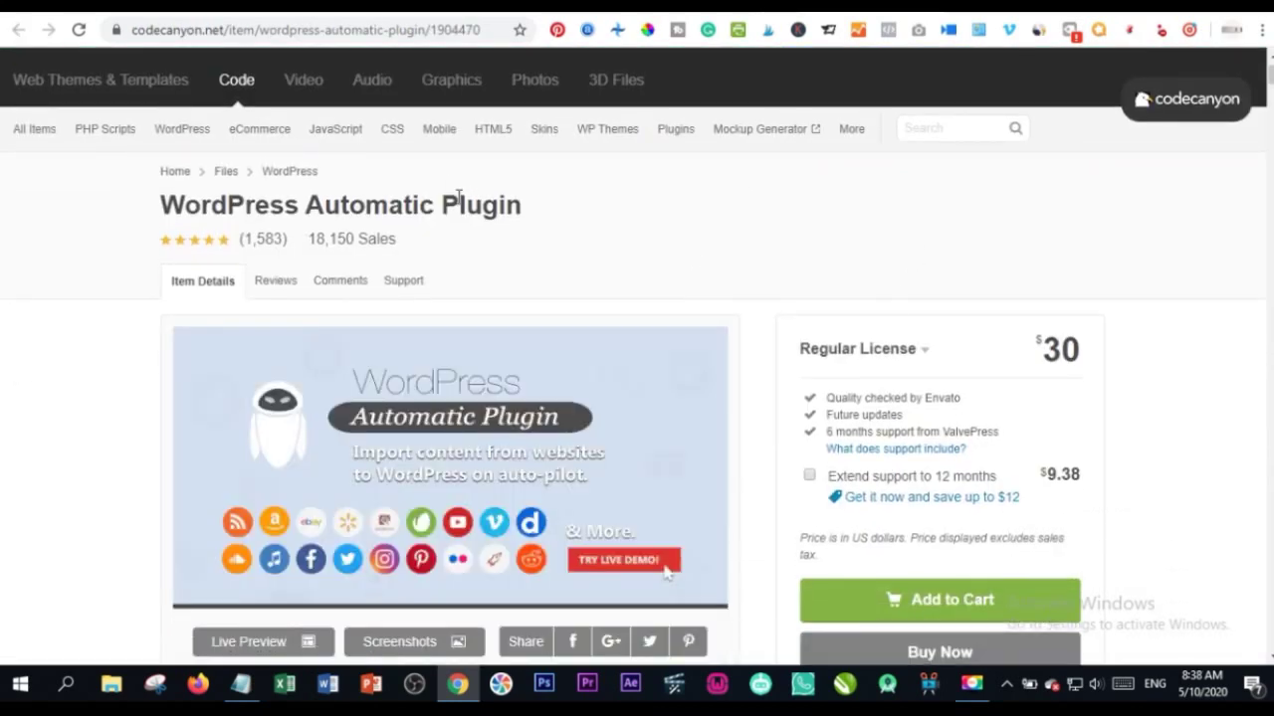
scroll(637, 286, "up", 1)
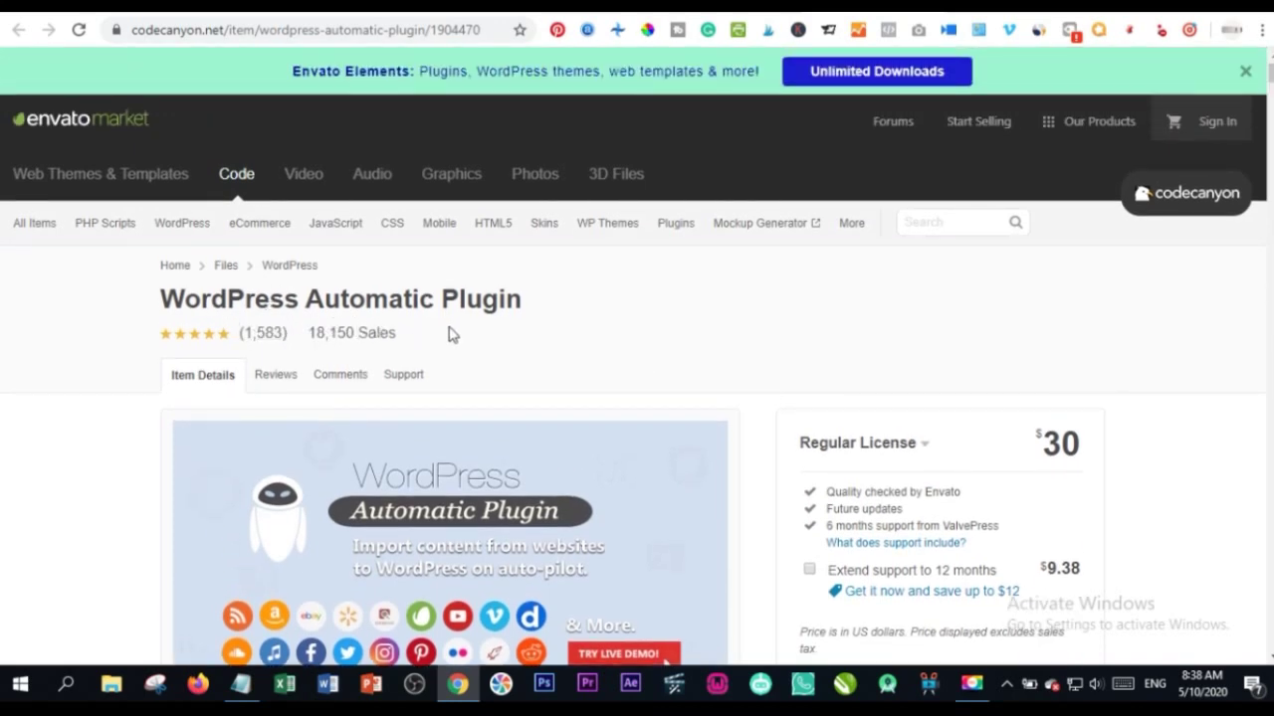
scroll(135, 468, "down", 1)
scroll(131, 469, "down", 2)
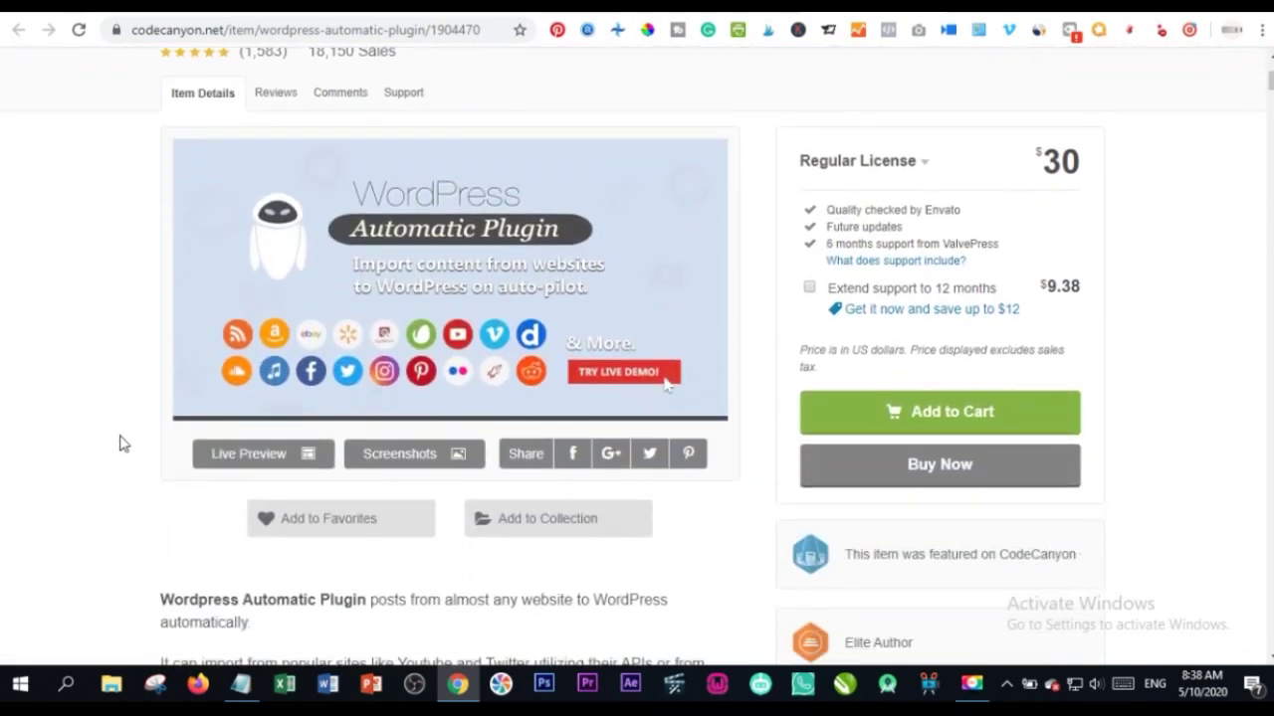
scroll(120, 448, "up", 2)
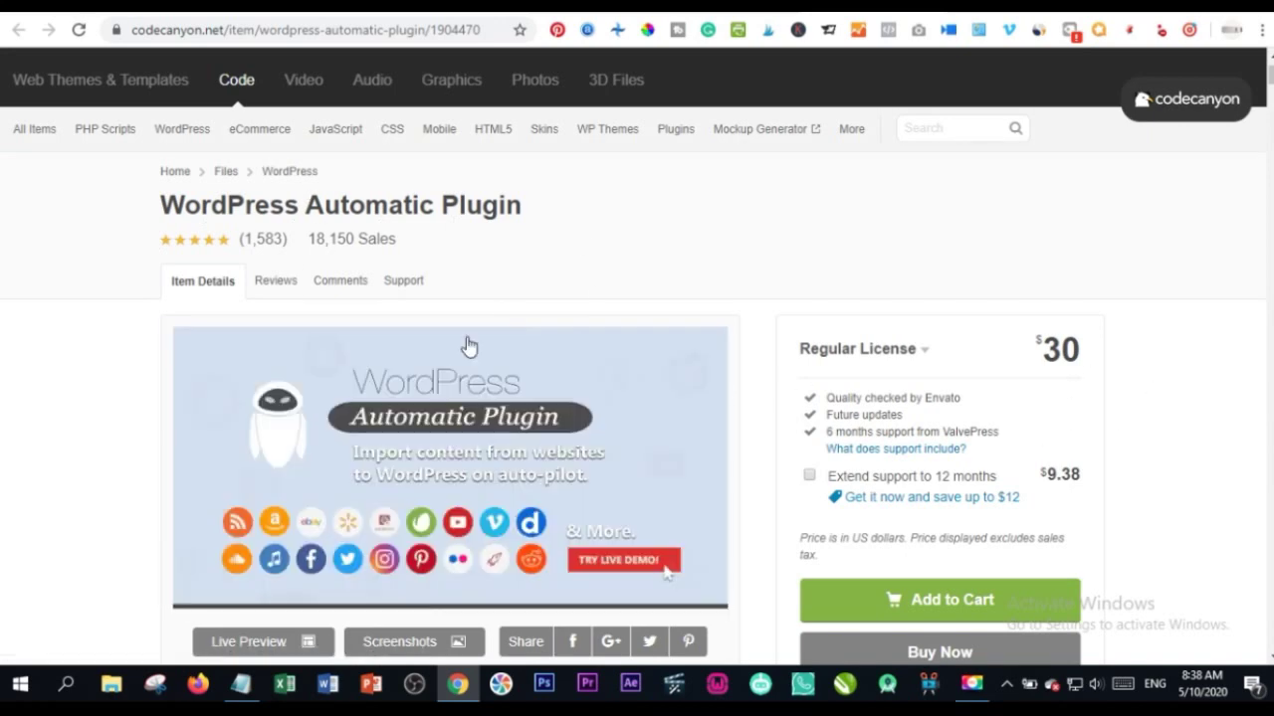
scroll(1072, 528, "down", 2)
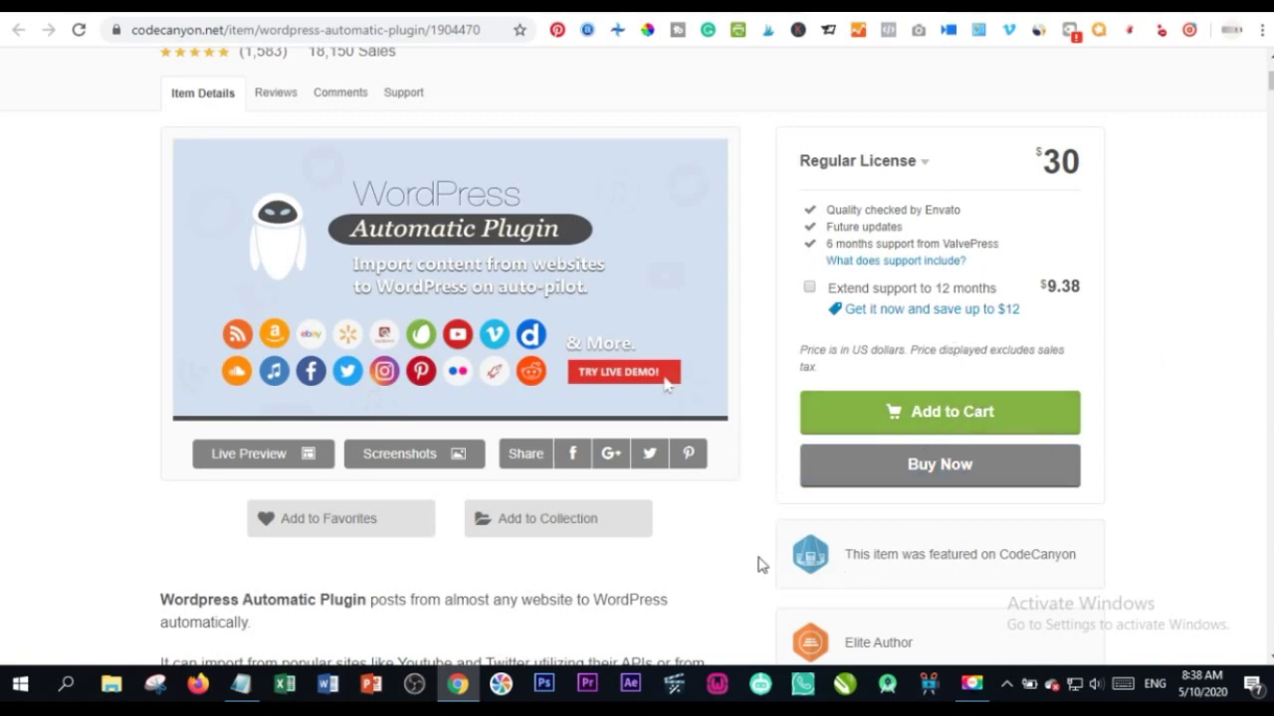
scroll(759, 531, "down", 3)
scroll(506, 483, "up", 3)
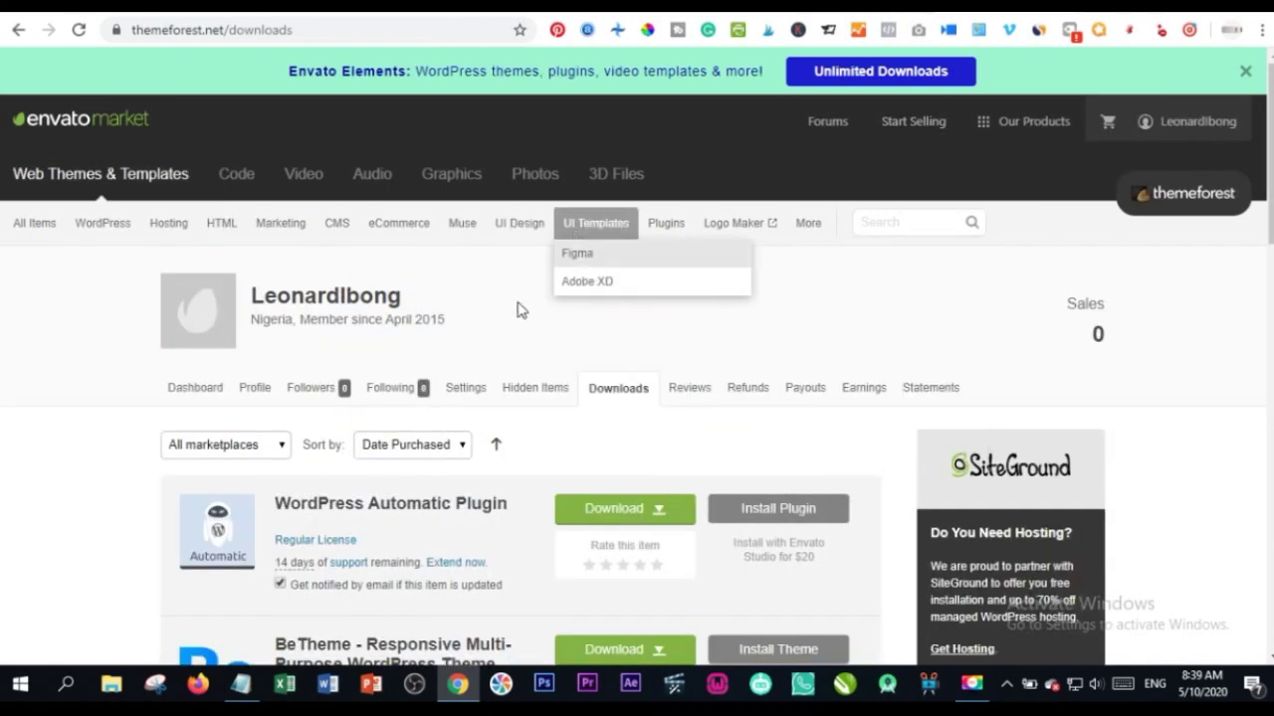
Step: Download the installable WordPress file of WordPress Automatic Plugin from the ThemeForest account's purchased items
mouse_move(1154, 123)
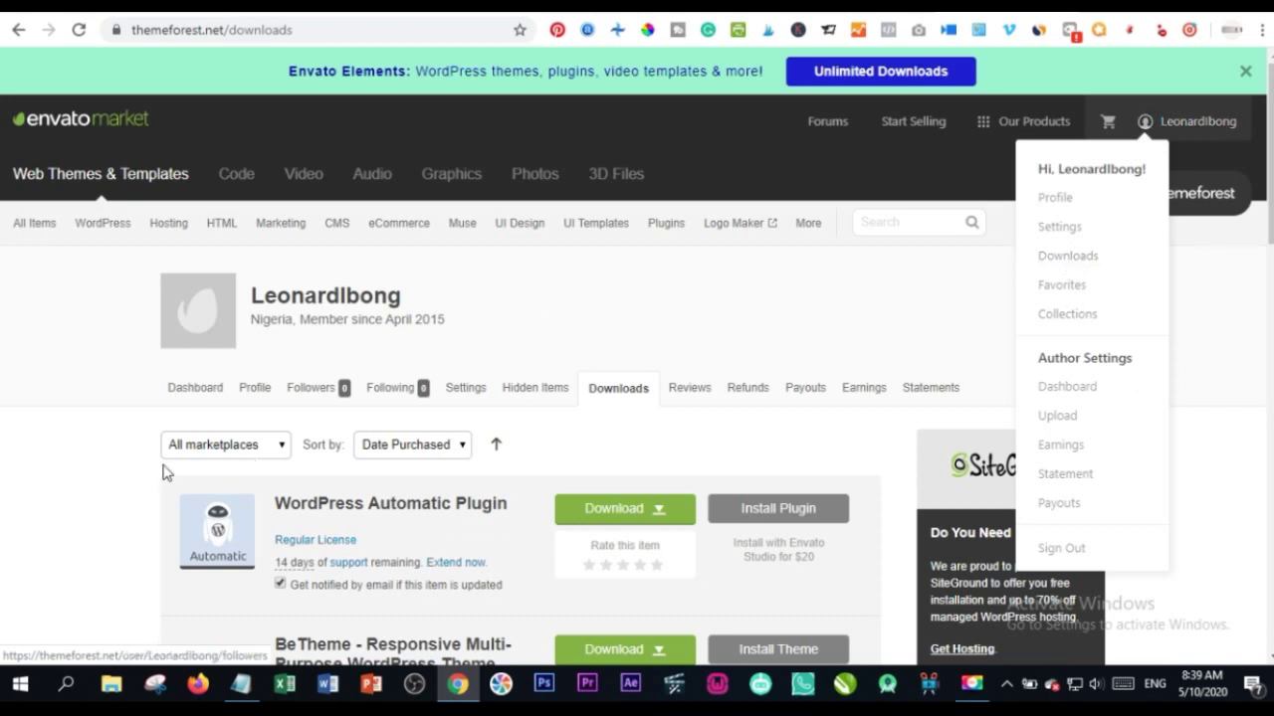
scroll(93, 474, "down", 4)
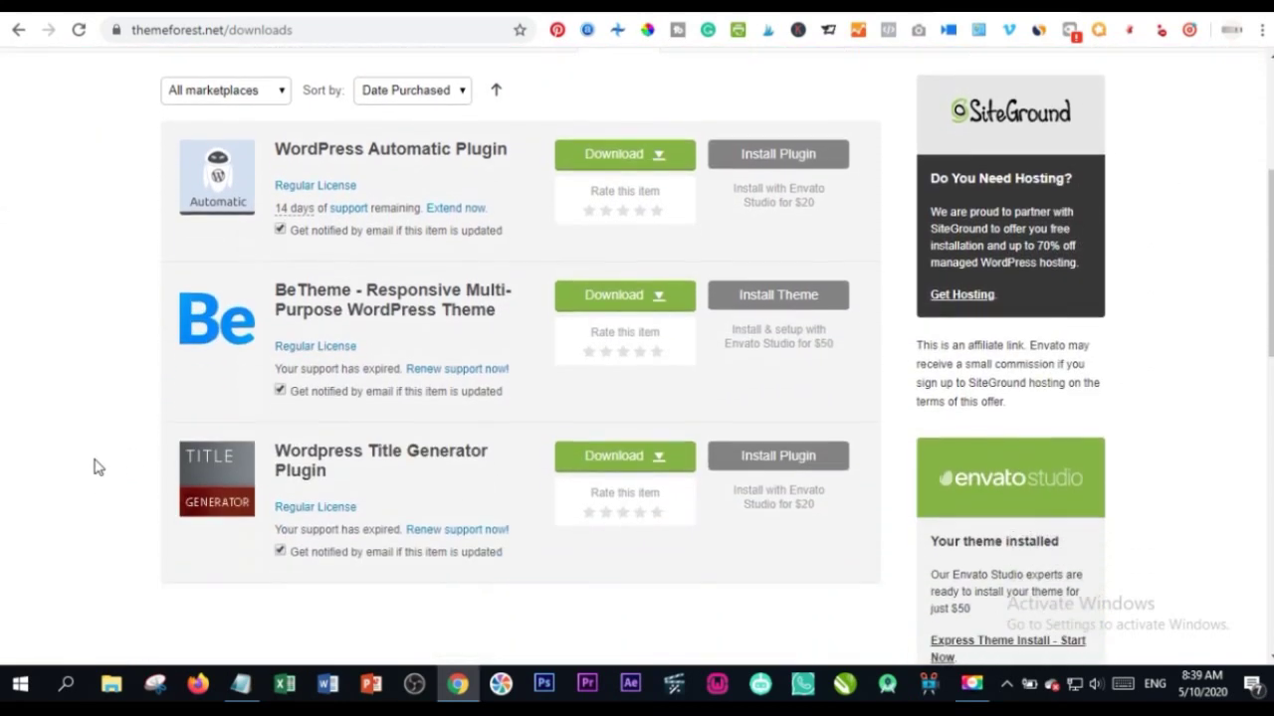
scroll(94, 407, "up", 2)
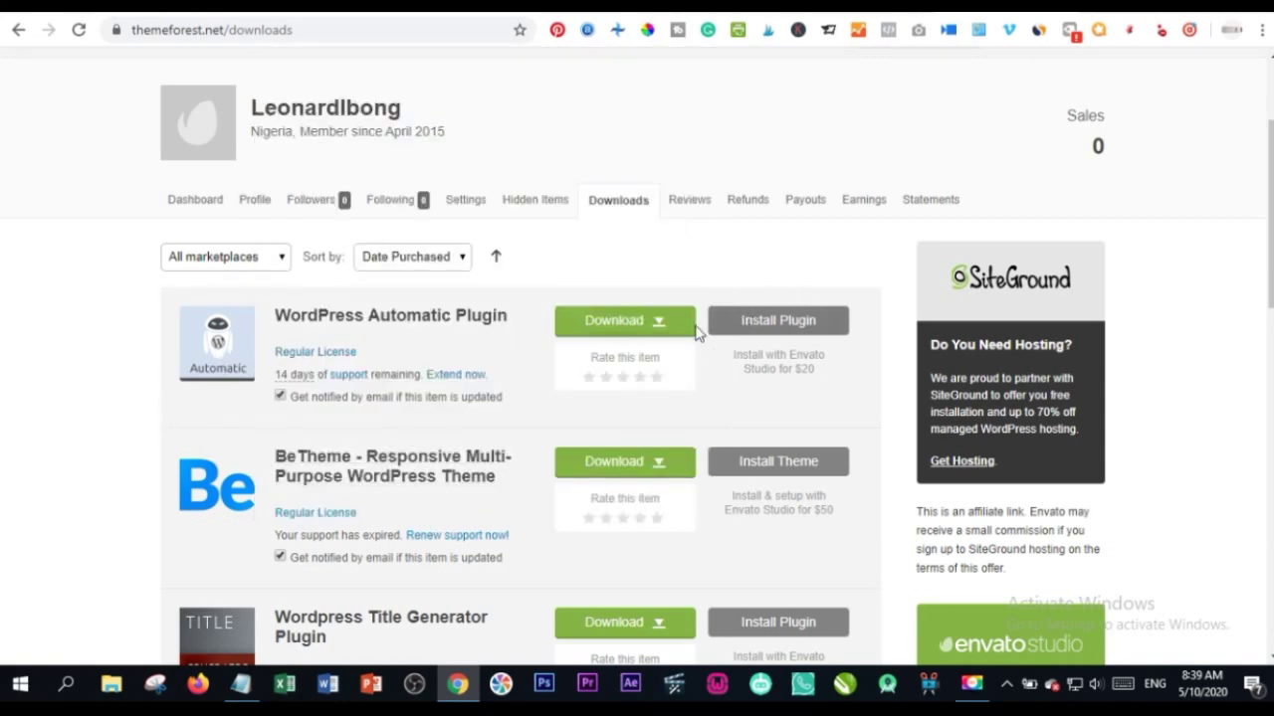
left_click(660, 331)
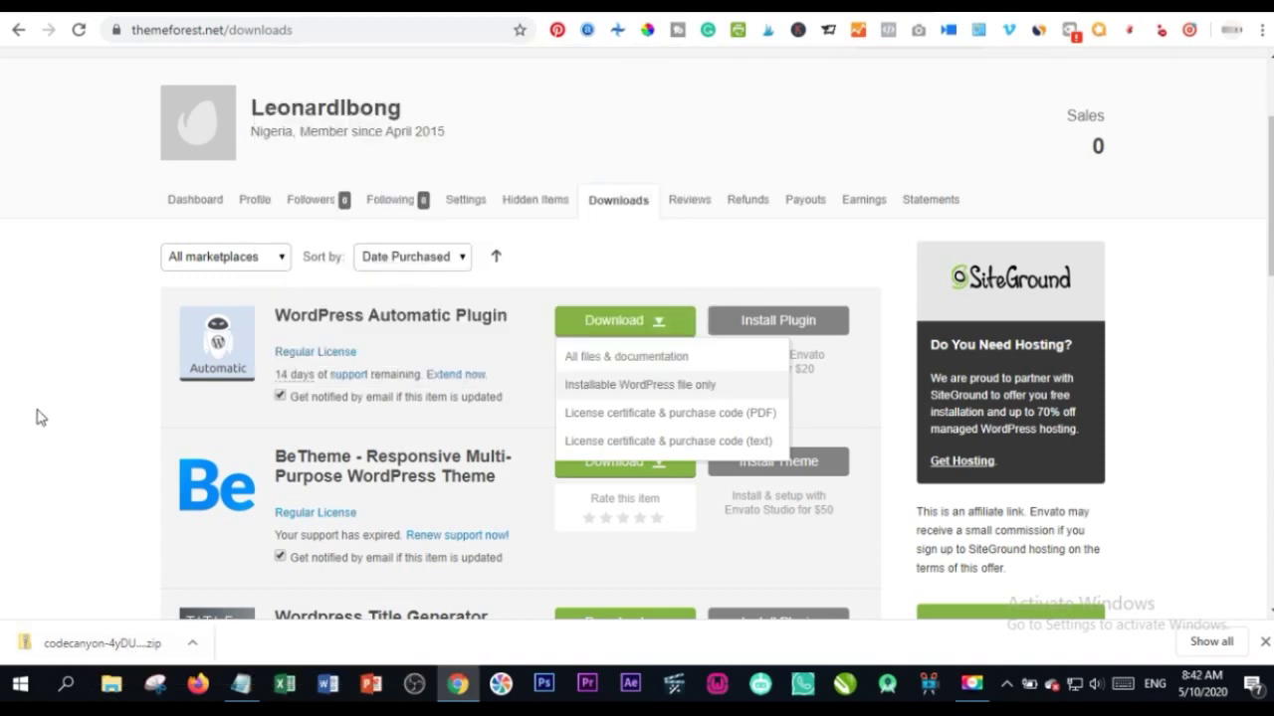
left_click(278, 421)
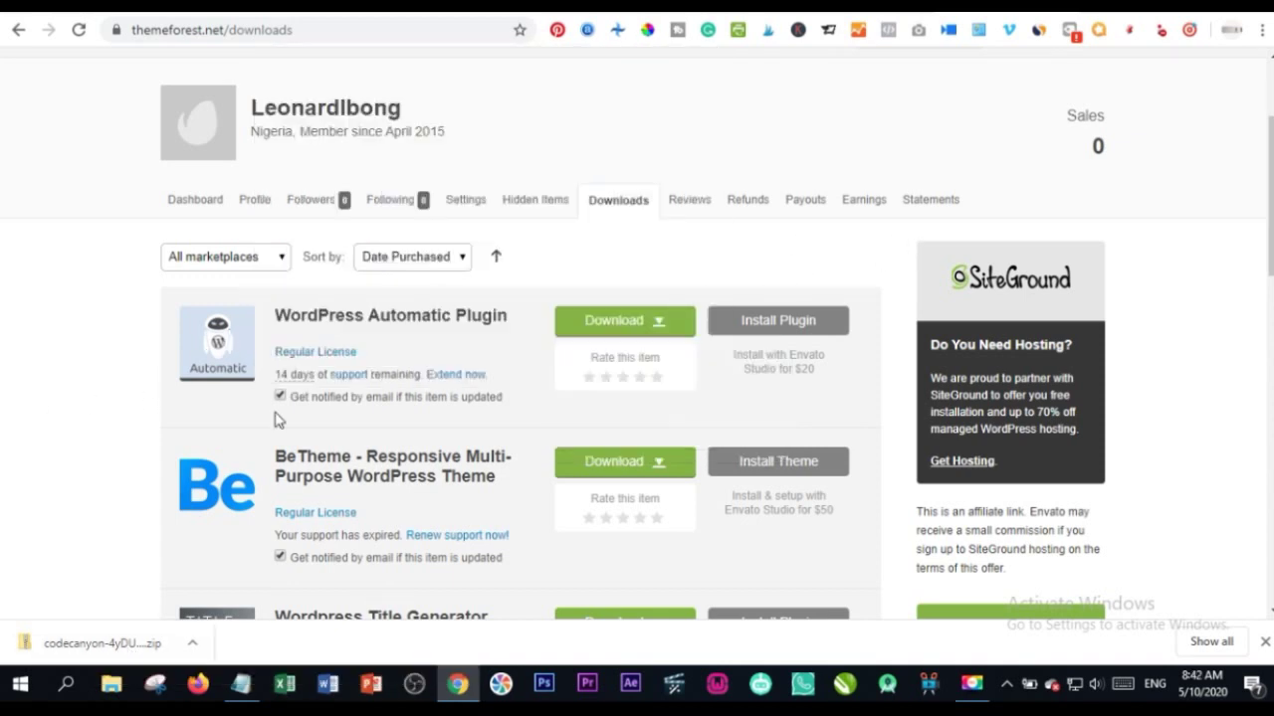
left_click(660, 323)
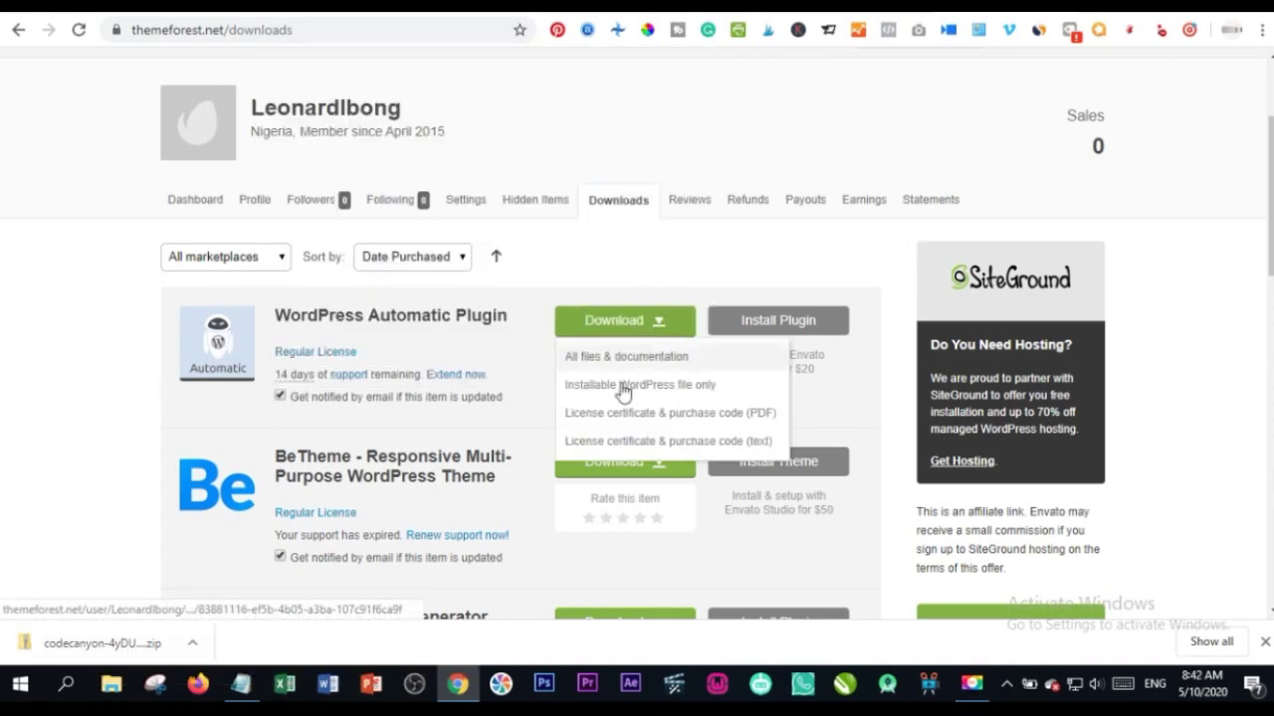
left_click(119, 567)
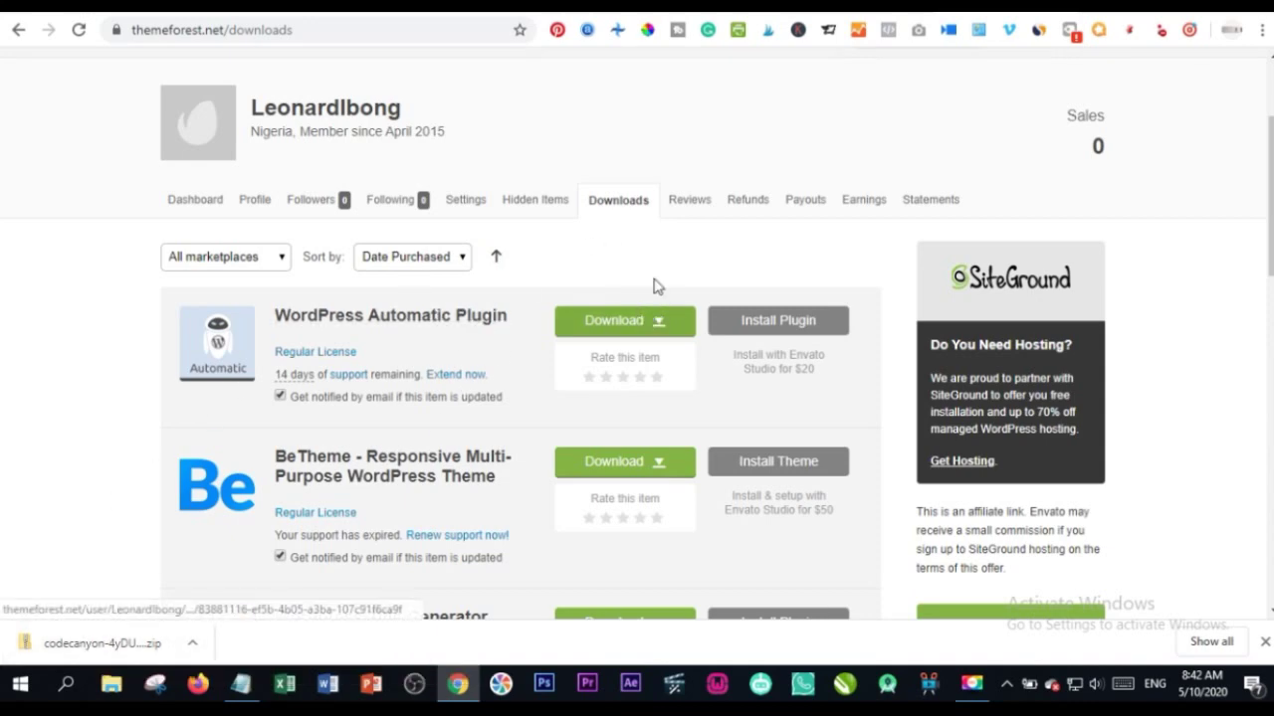
Step: Return to the site's WordPress admin and open the zip upload form for adding a new plugin
left_click(744, 14)
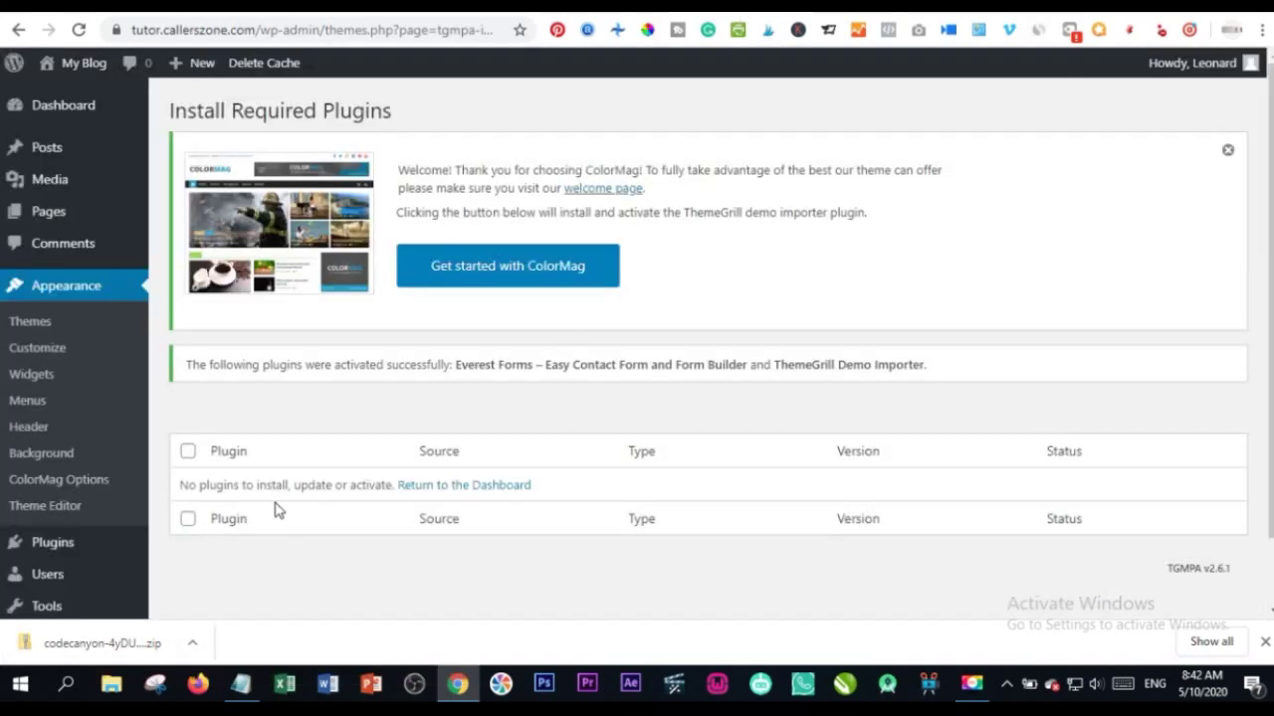
scroll(100, 467, "down", 1)
scroll(107, 466, "down", 1)
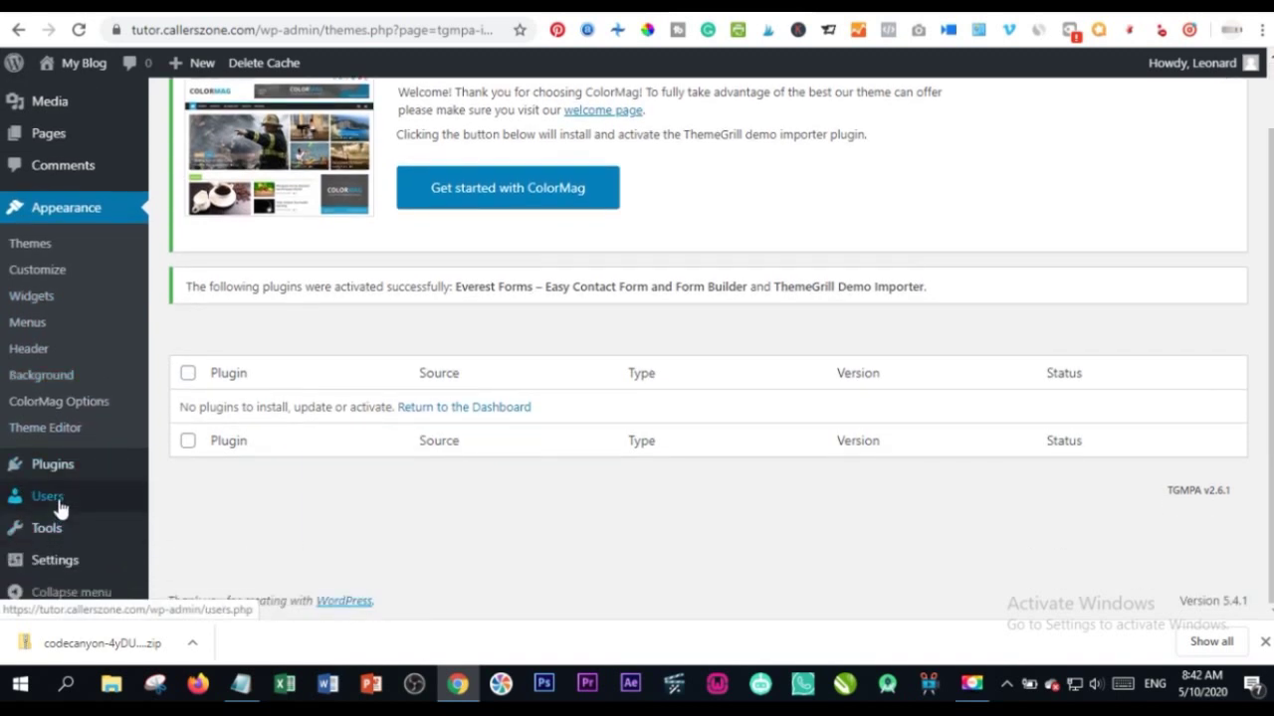
mouse_move(66, 489)
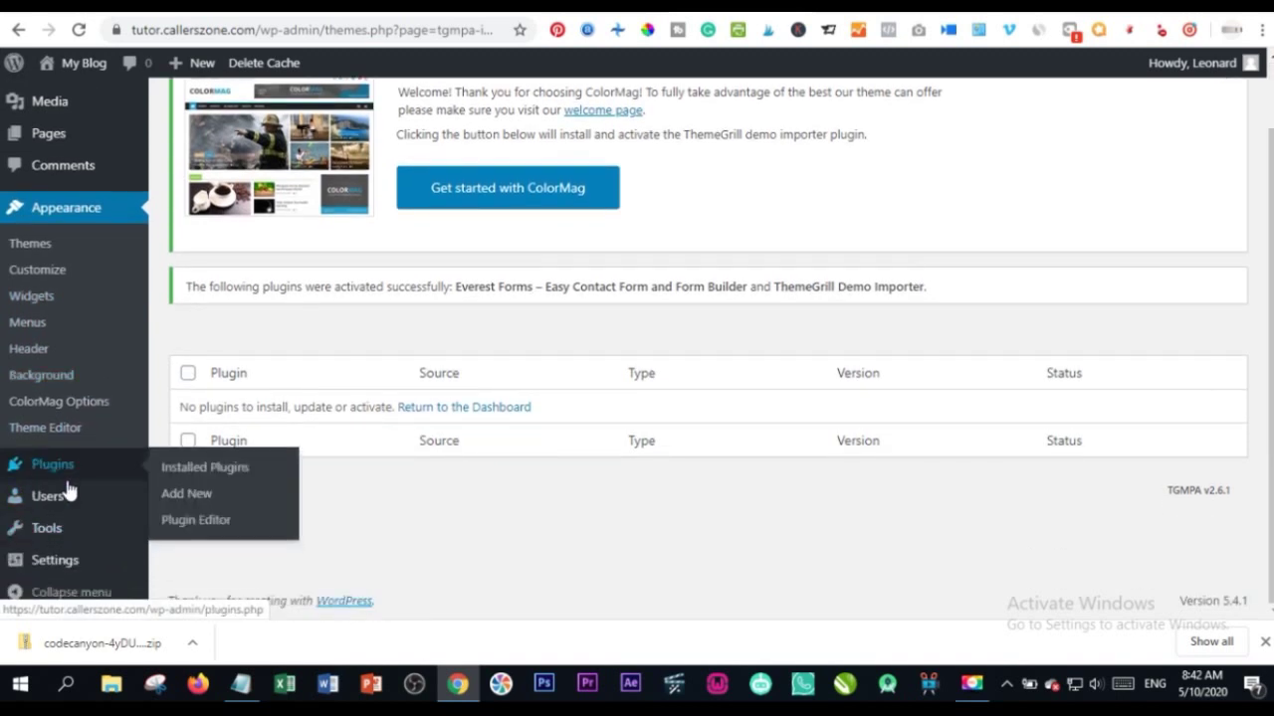
left_click(199, 503)
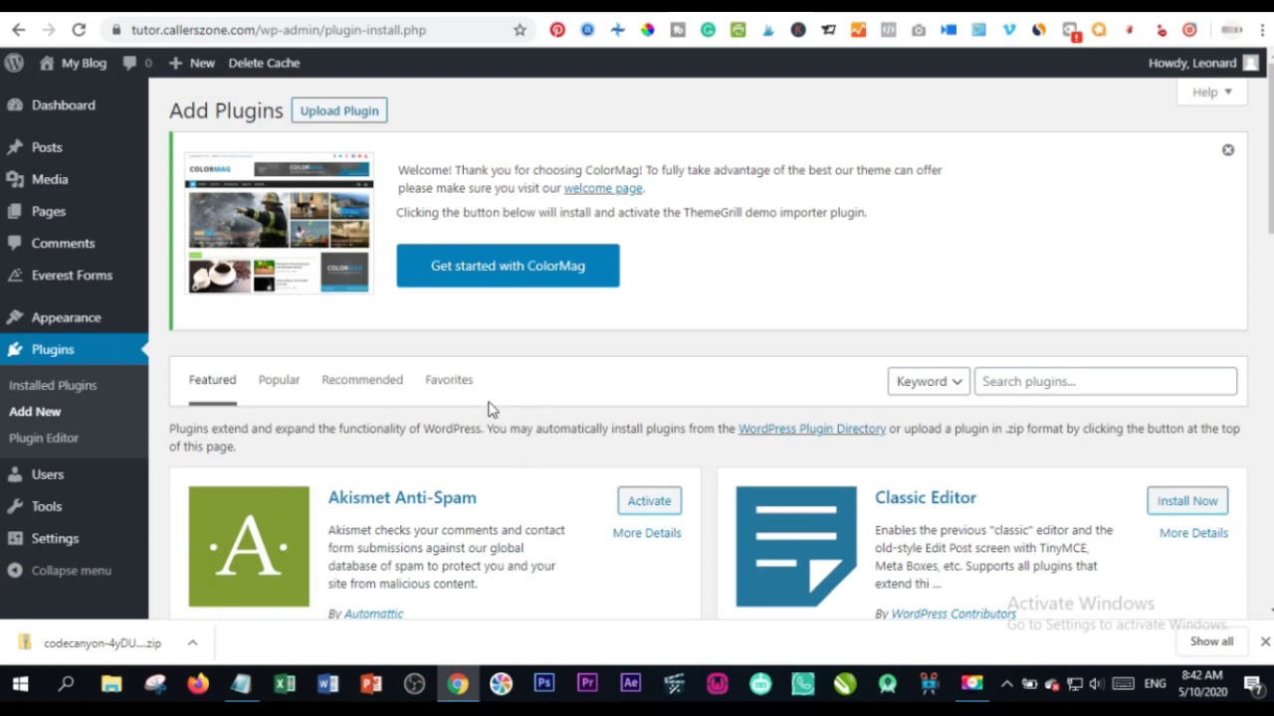
left_click(350, 113)
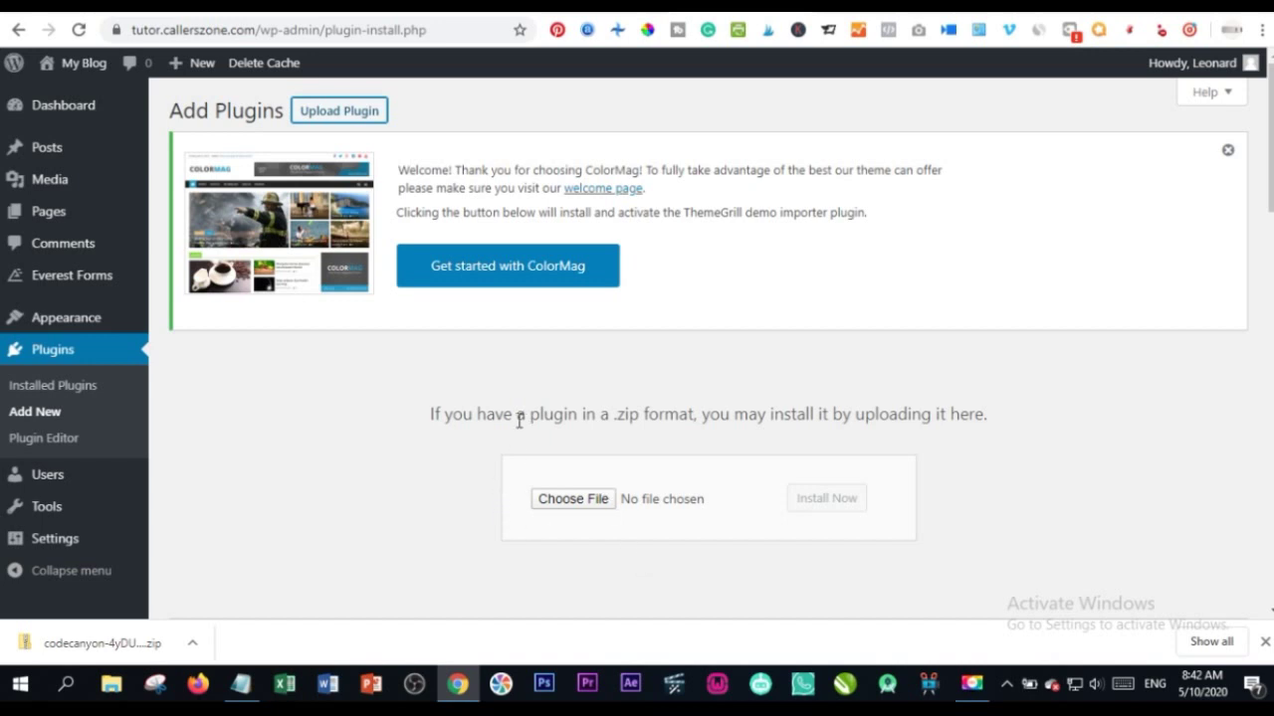
Step: Upload codecanyon-4yDUMCpJ-wordpress-automatic-plugin-wordpress-plugin.zip from the Downloads folder and install it as a plugin
scroll(438, 475, "down", 3)
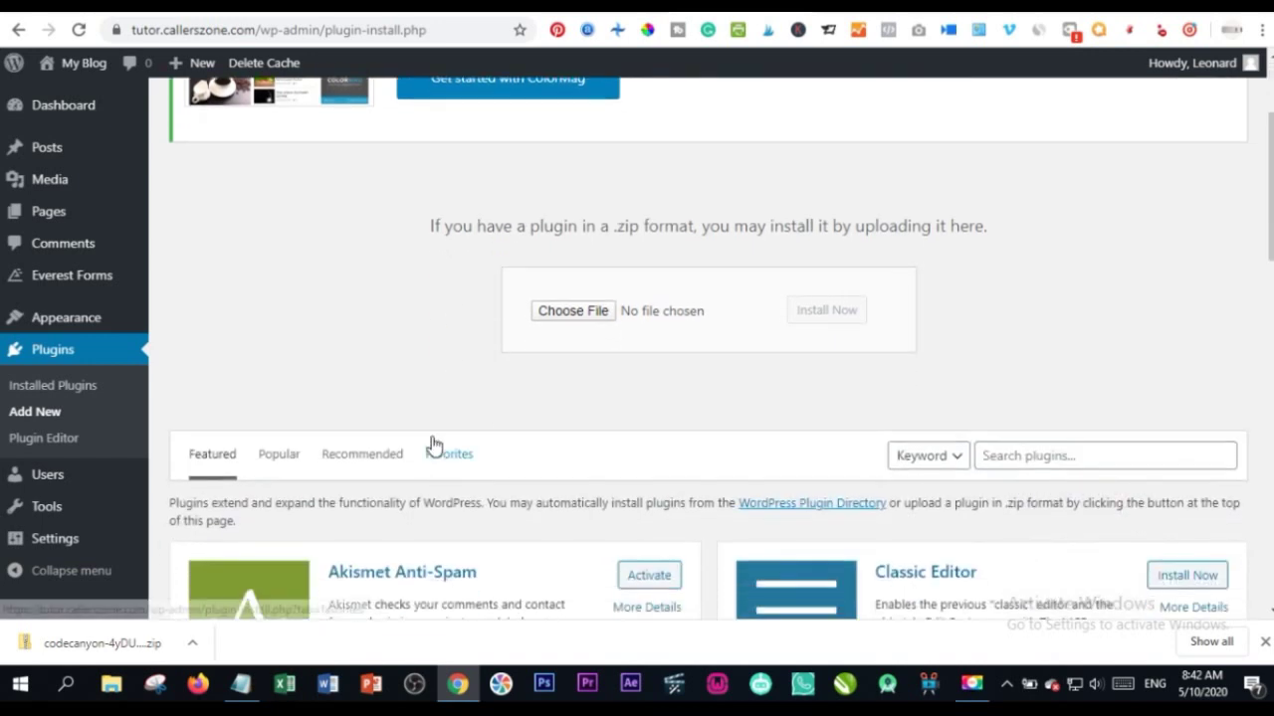
scroll(435, 447, "up", 3)
scroll(514, 398, "down", 2)
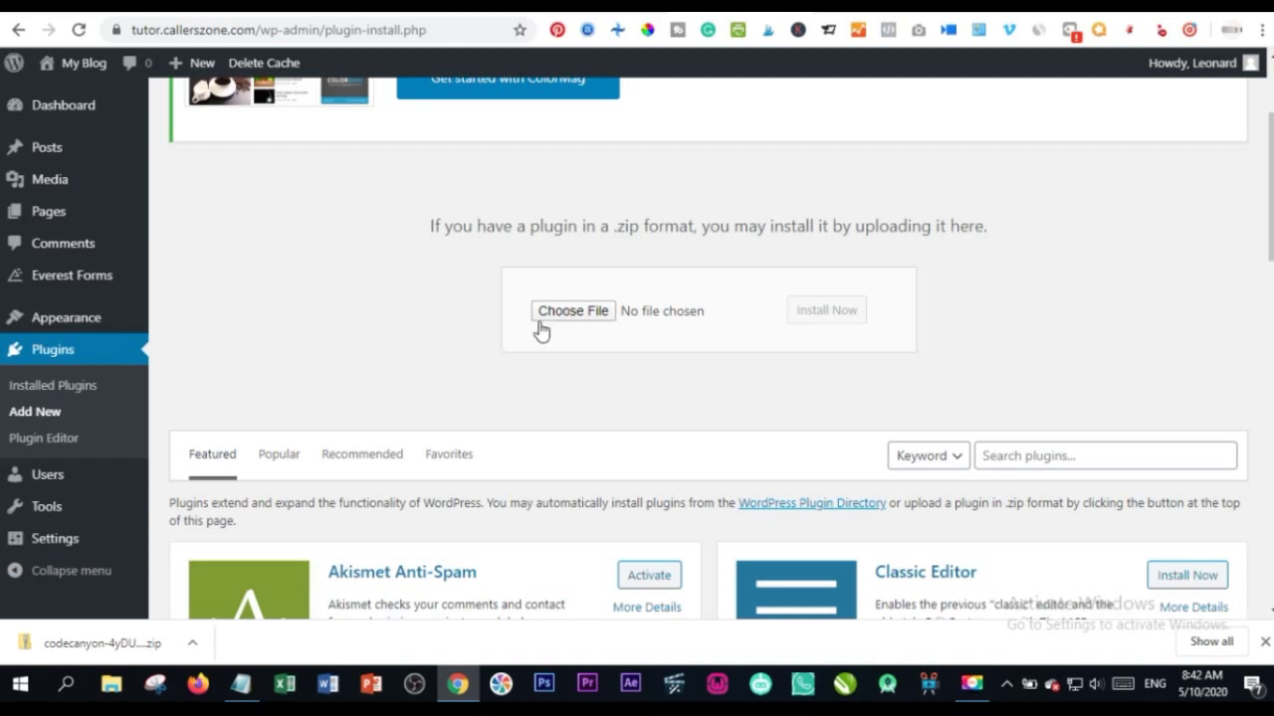
left_click(563, 314)
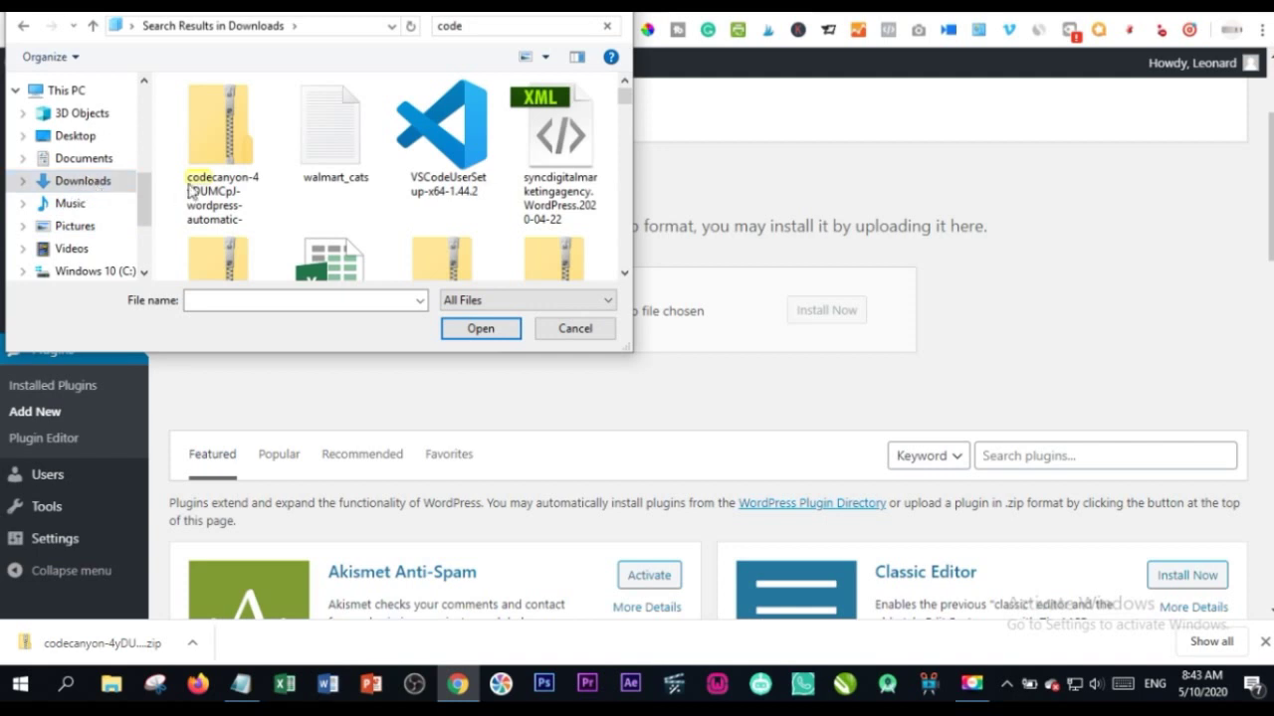
left_click(208, 124)
left_click(466, 331)
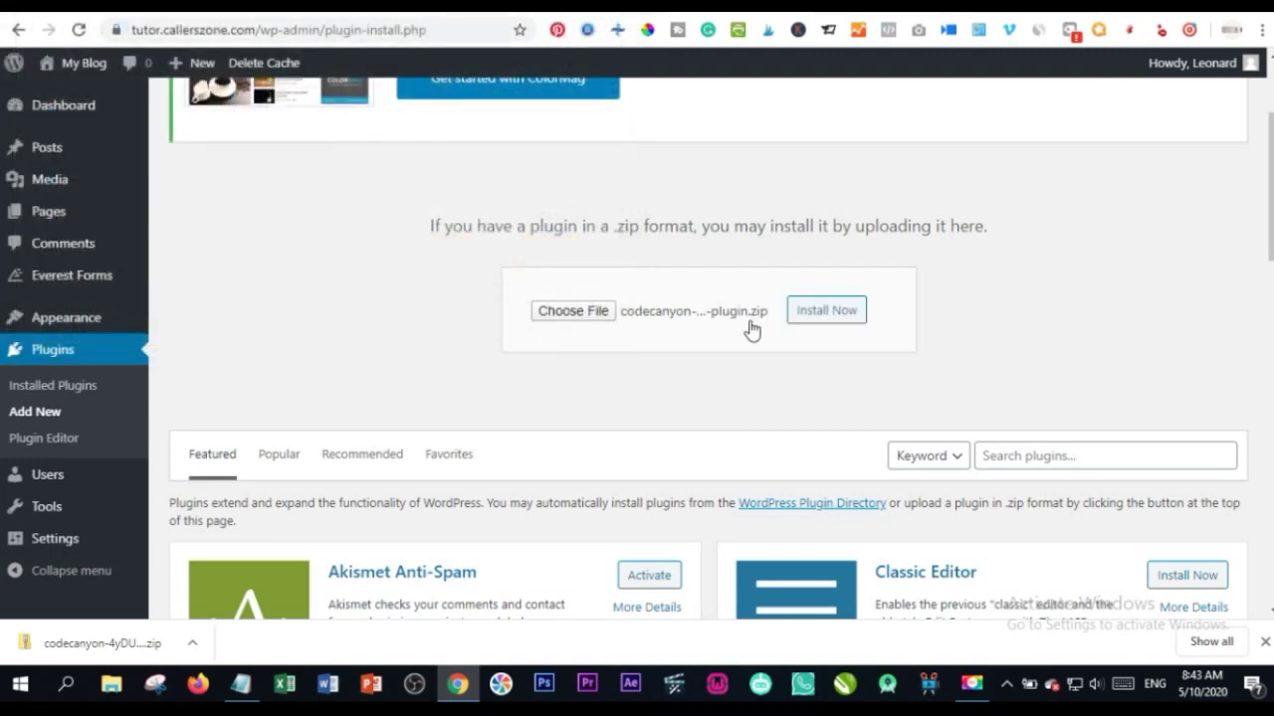
left_click(842, 314)
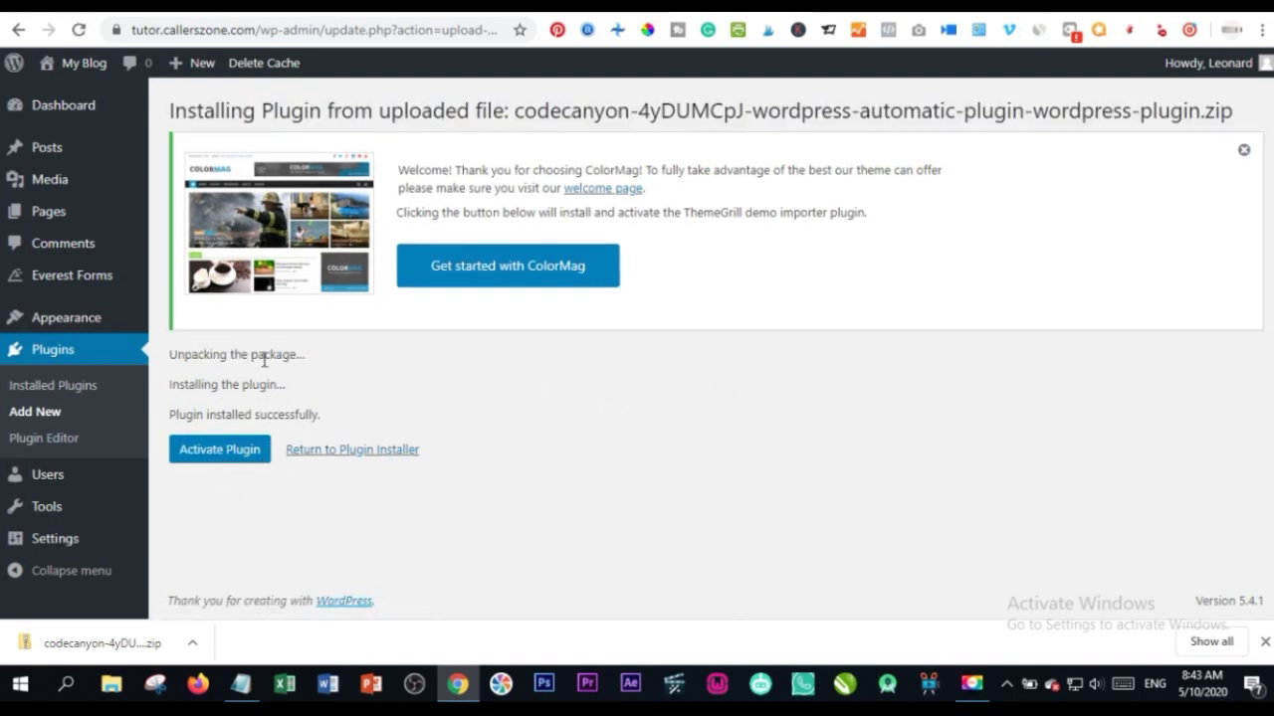
Step: Activate the uploaded WordPress Automatic Plugin and check its entry in the list of installed plugins
left_click(219, 450)
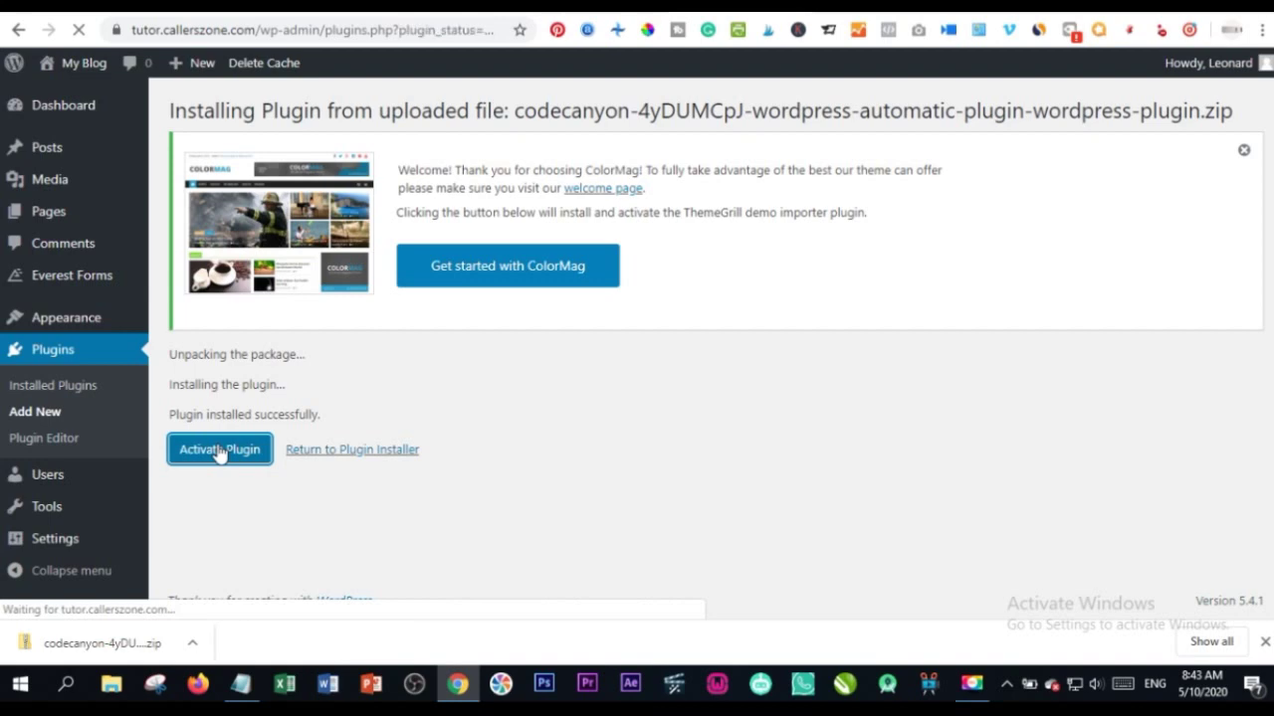
scroll(372, 435, "down", 4)
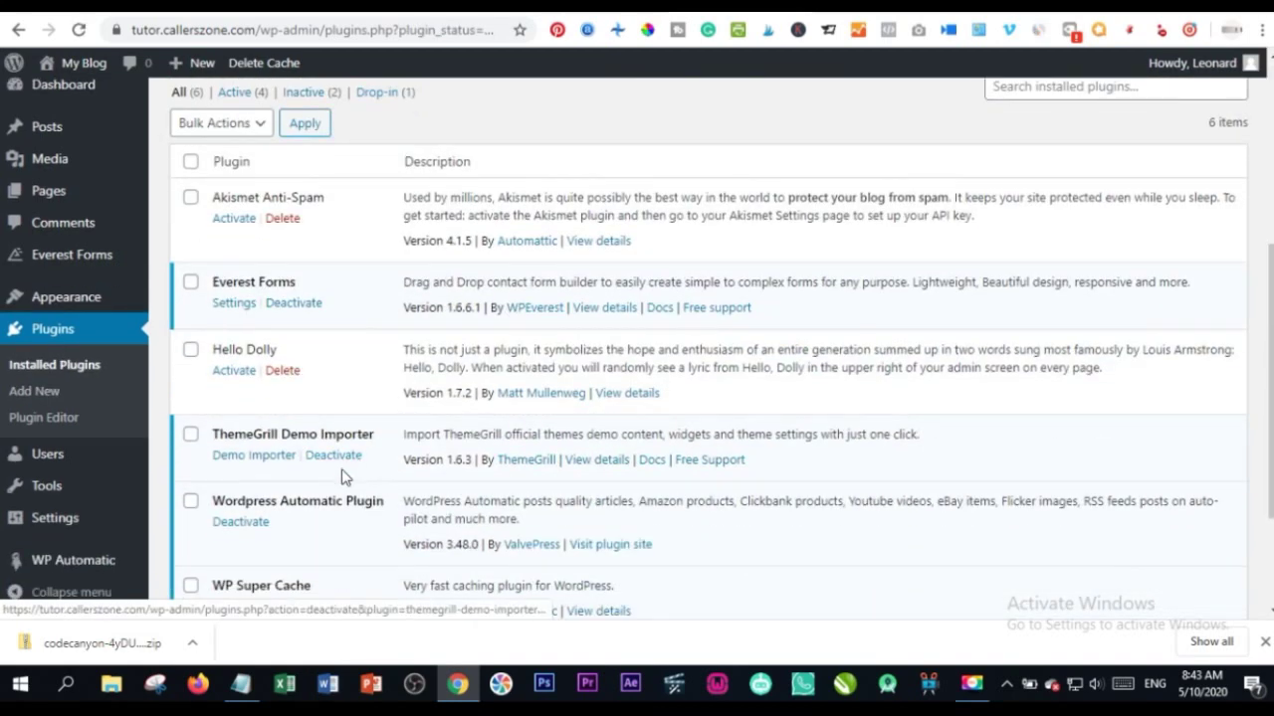
scroll(282, 378, "down", 1)
scroll(282, 378, "down", 1)
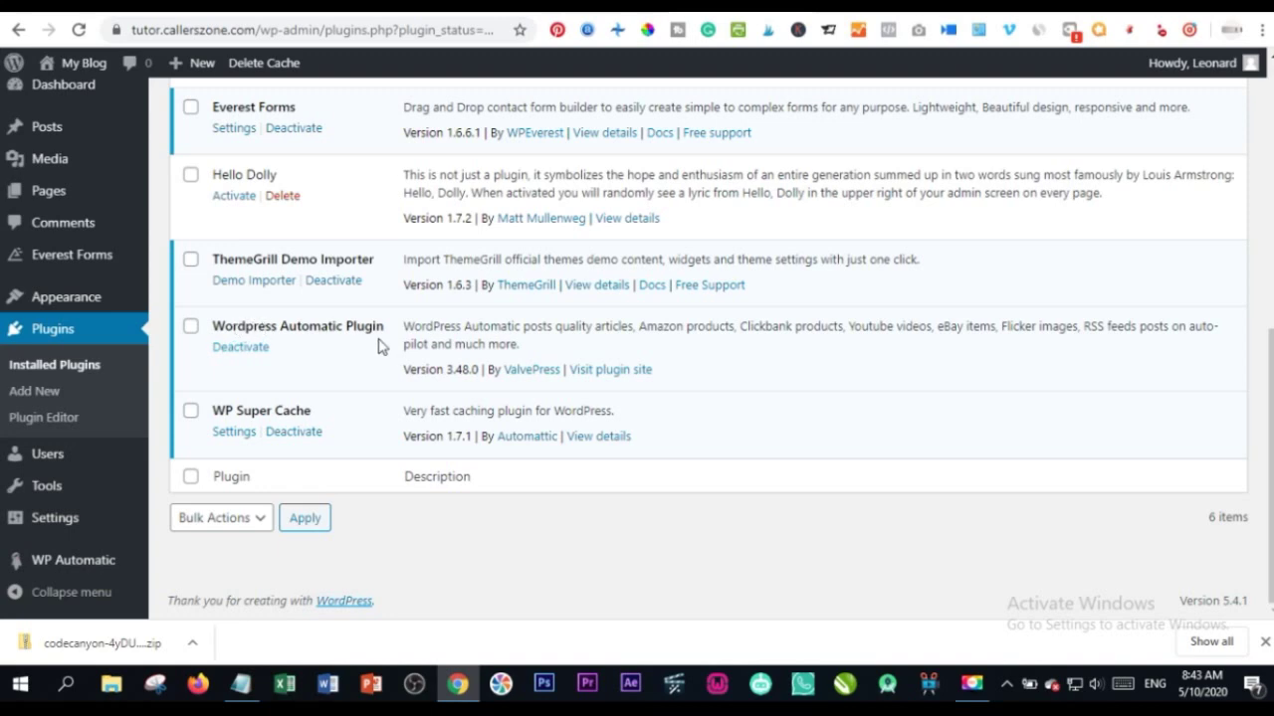
mouse_move(55, 561)
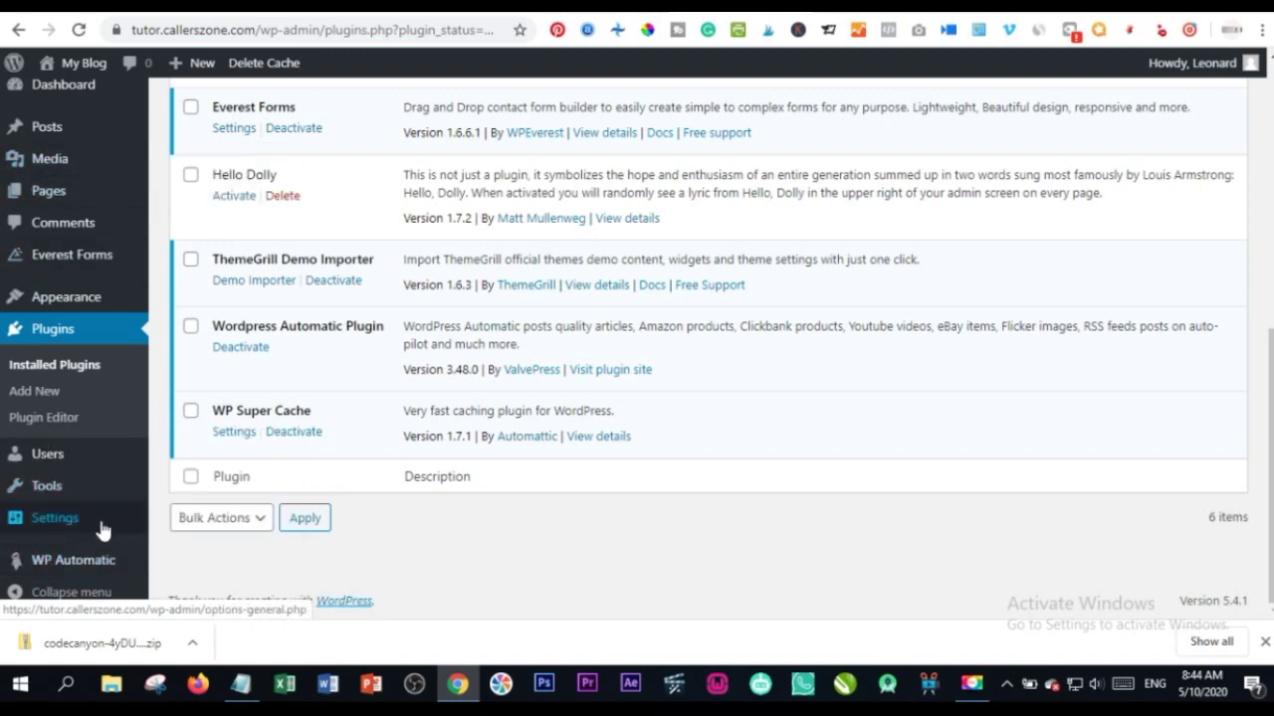
scroll(86, 509, "up", 3)
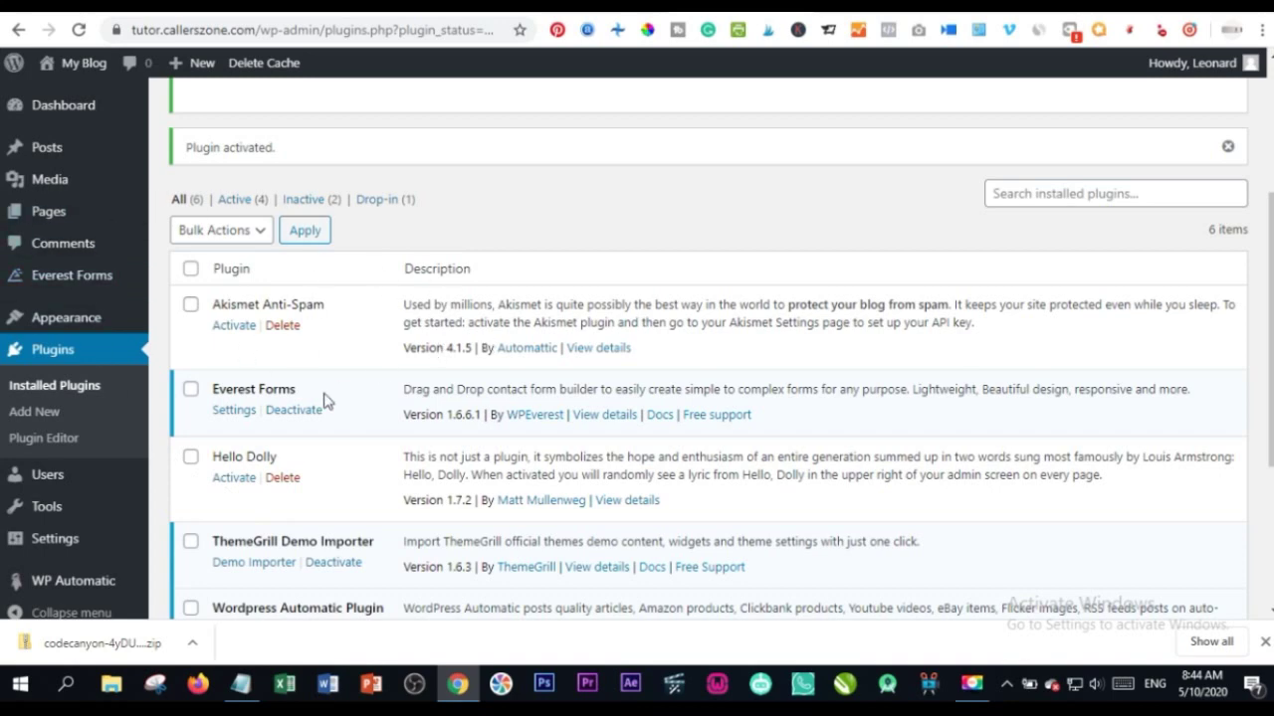
Step: Go to the WP Automatic campaigns overview and open the plugin's general settings page
scroll(199, 448, "down", 2)
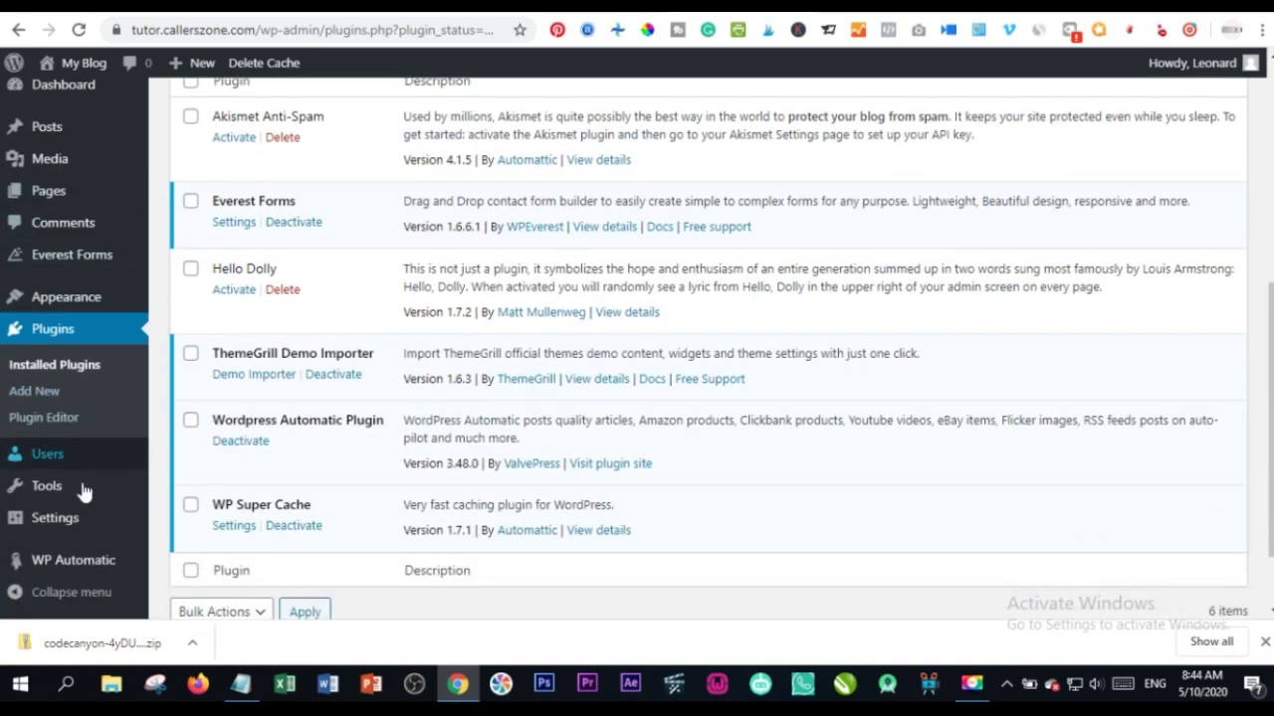
left_click(60, 564)
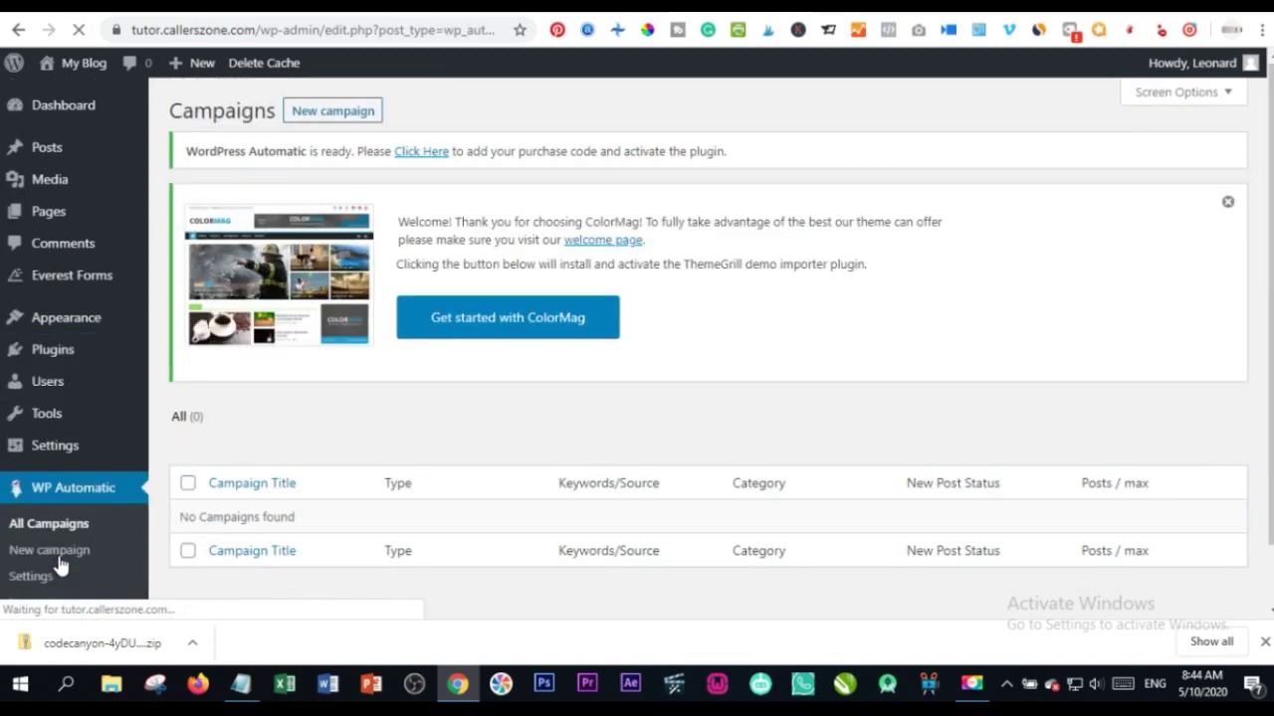
left_click(57, 572)
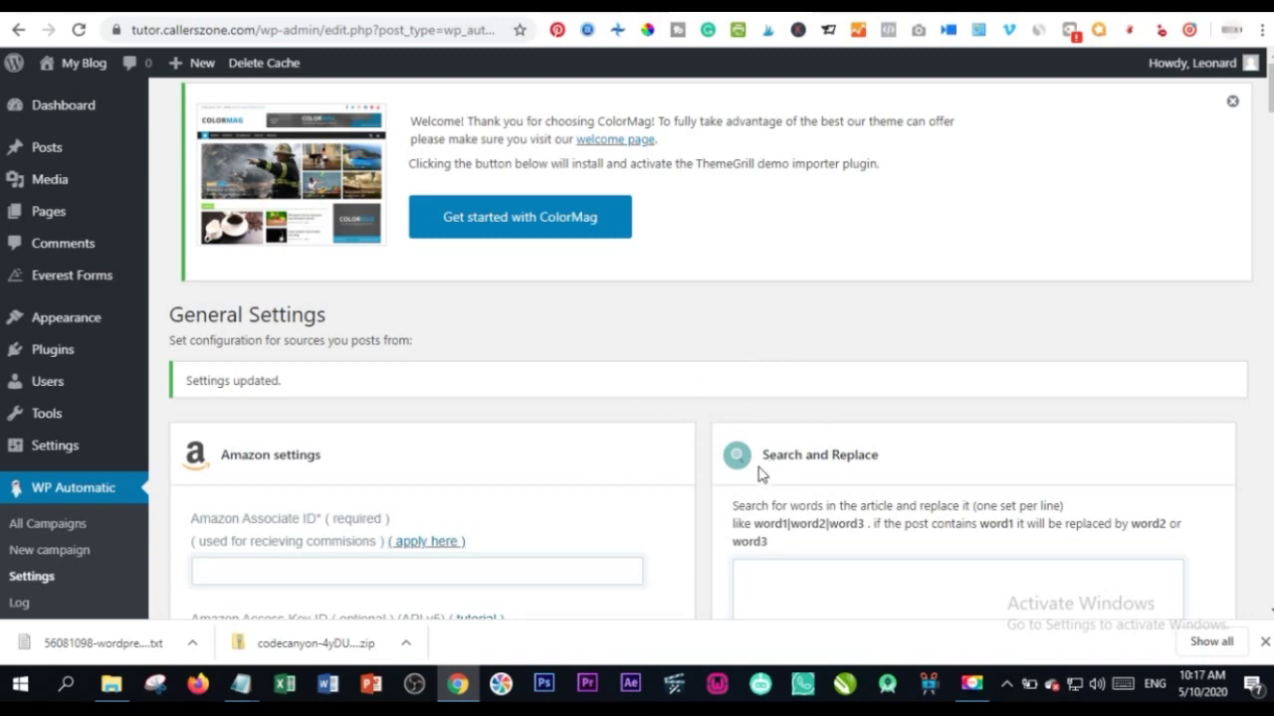
Step: Look up the WordPress Automatic Plugin purchase code in the text license certificate offered on ThemeForest's downloads page, and return to the plugin settings
left_click(973, 11)
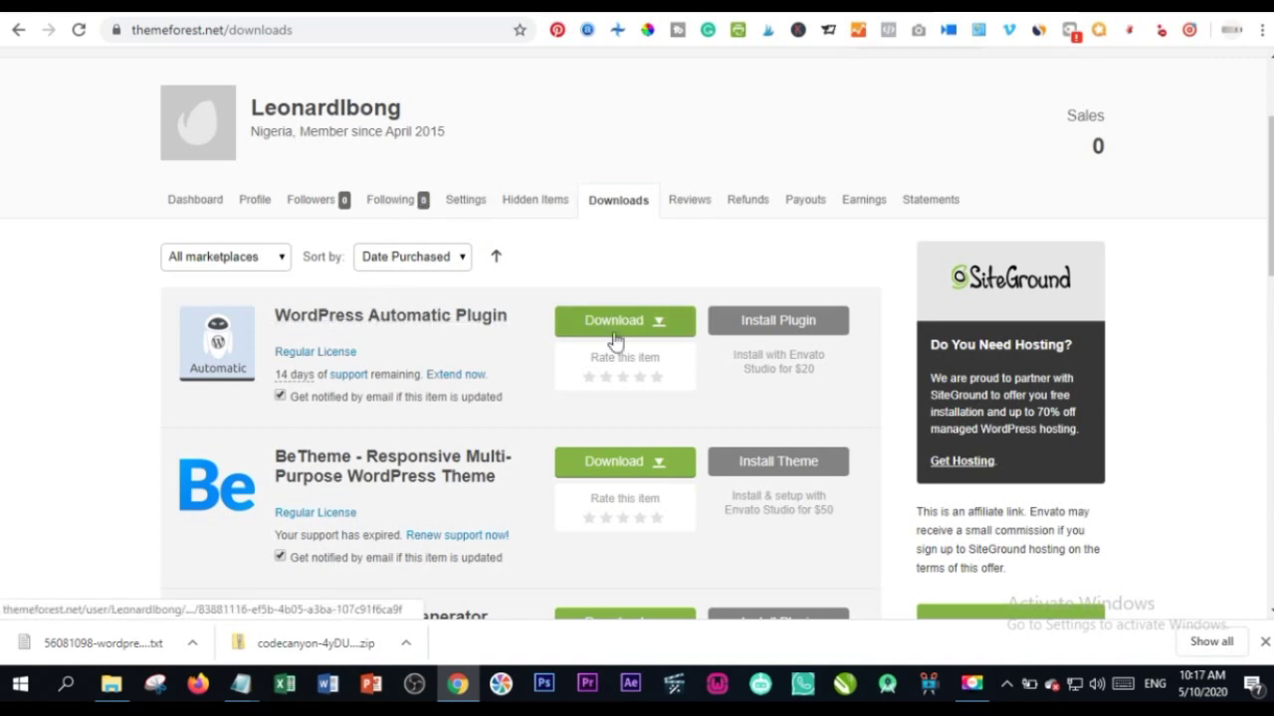
left_click(667, 327)
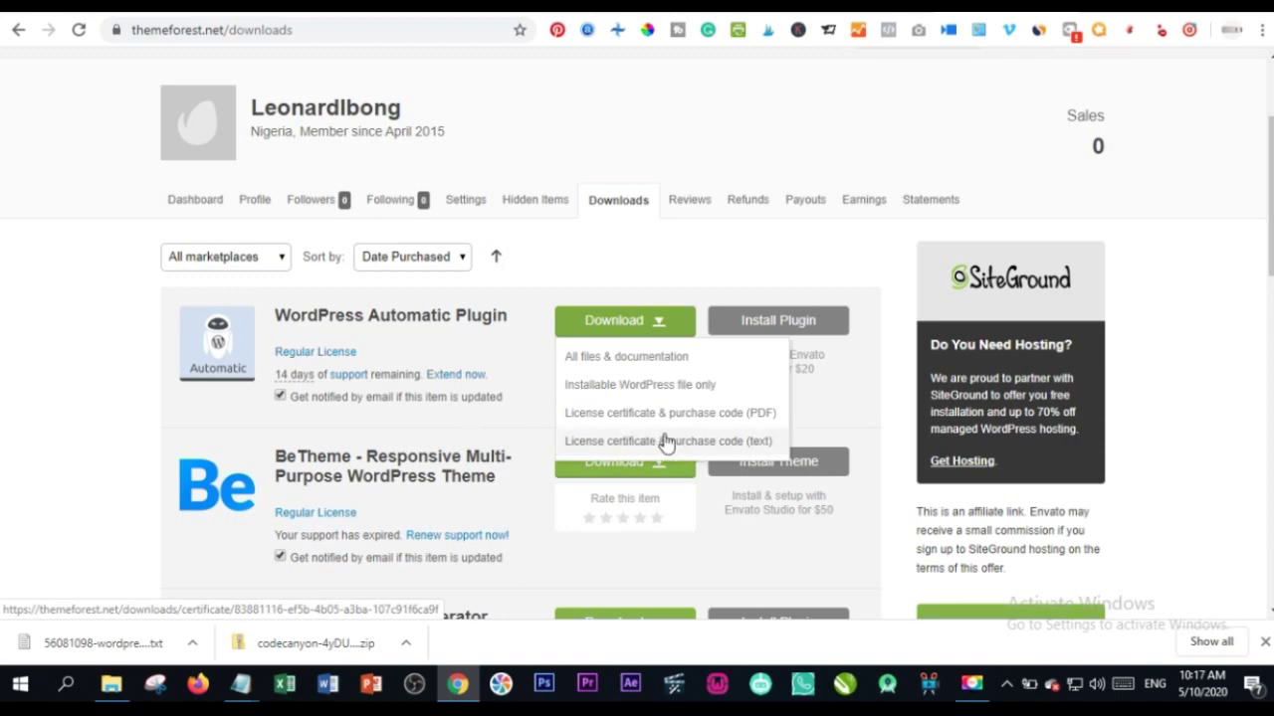
left_click(94, 645)
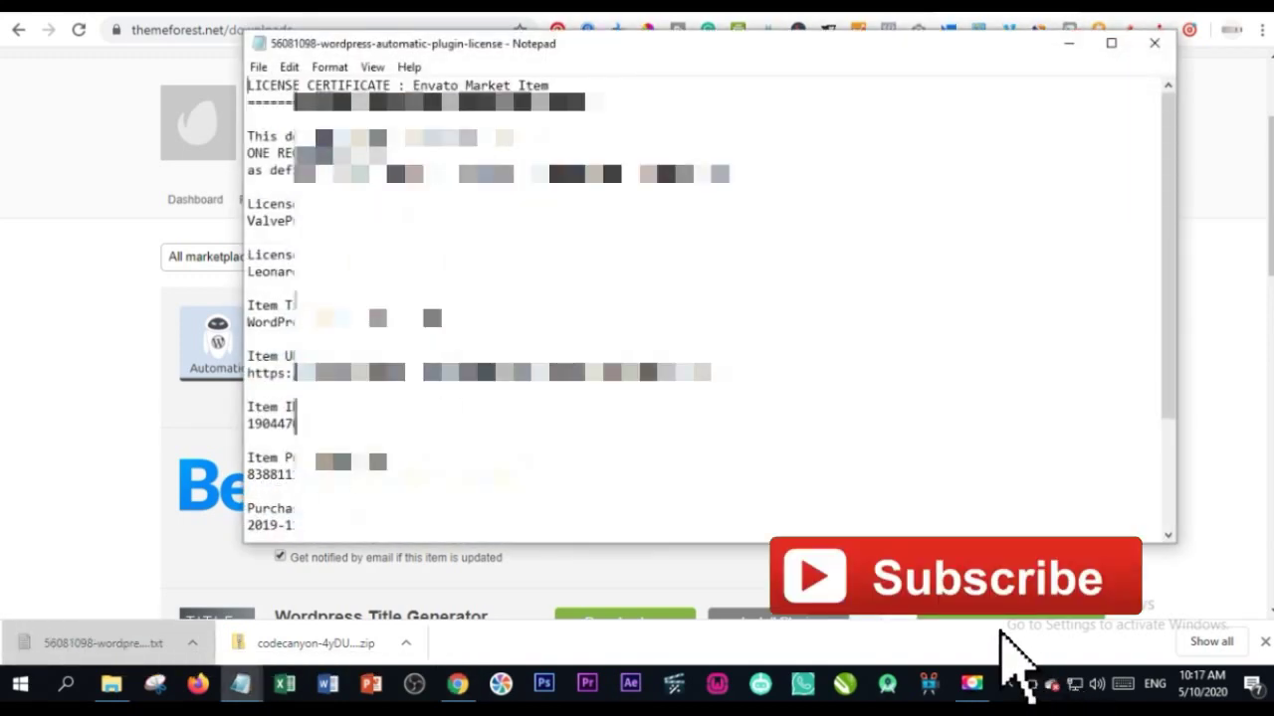
left_click(39, 396)
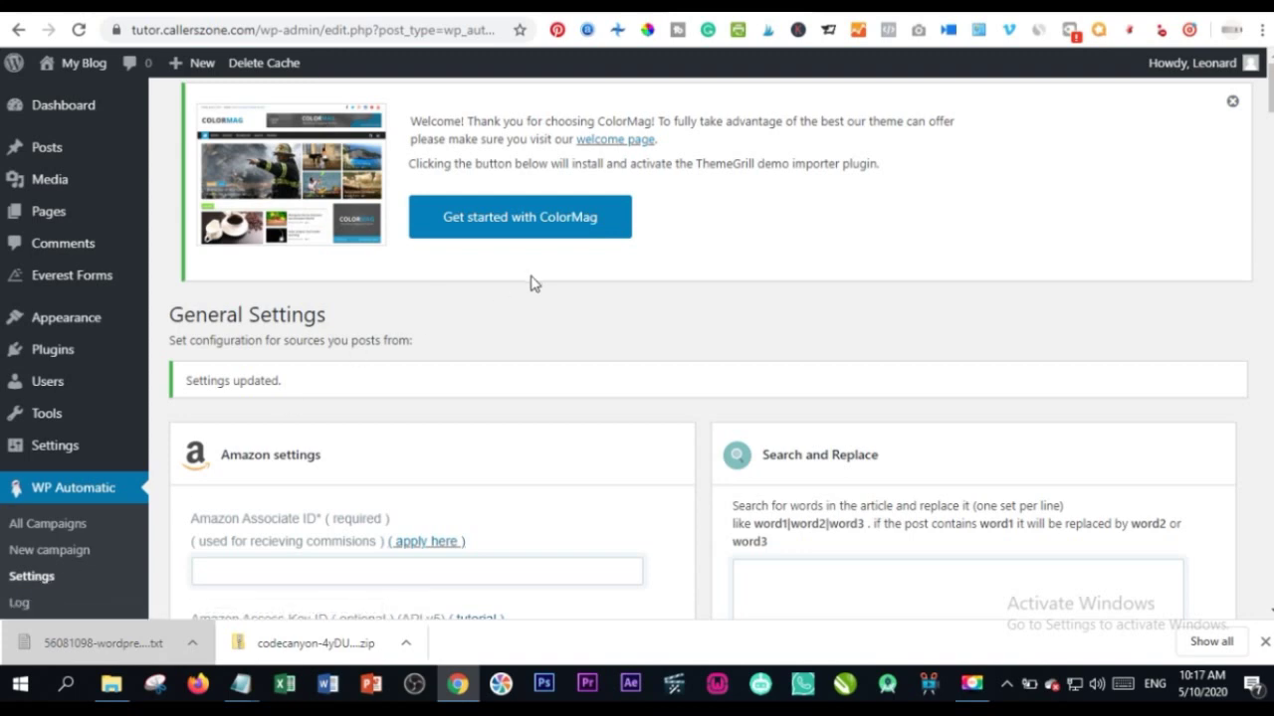
Step: Review the WP Automatic general settings for Amazon, Clickbank, Ezinearticles, eBay, Instagram, Youtube, Vimeo, Itunes and Envato, plus the cron and license sections
scroll(528, 287, "down", 2)
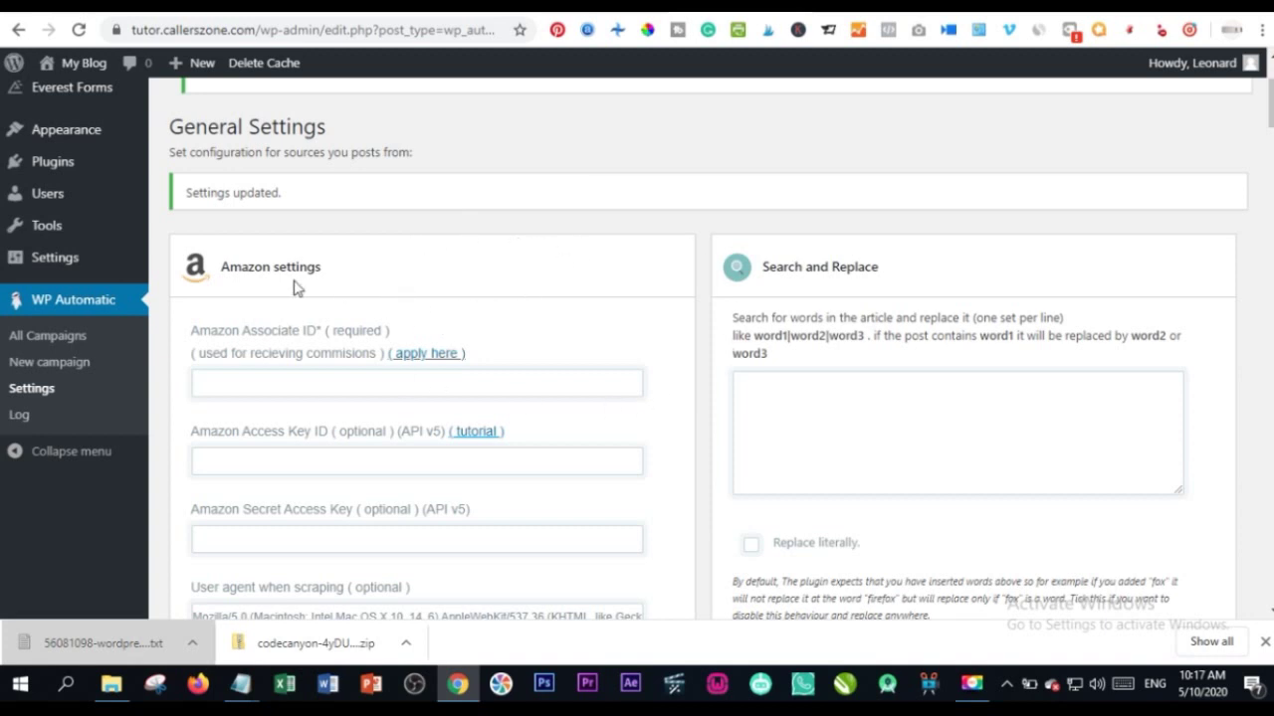
scroll(403, 312, "down", 2)
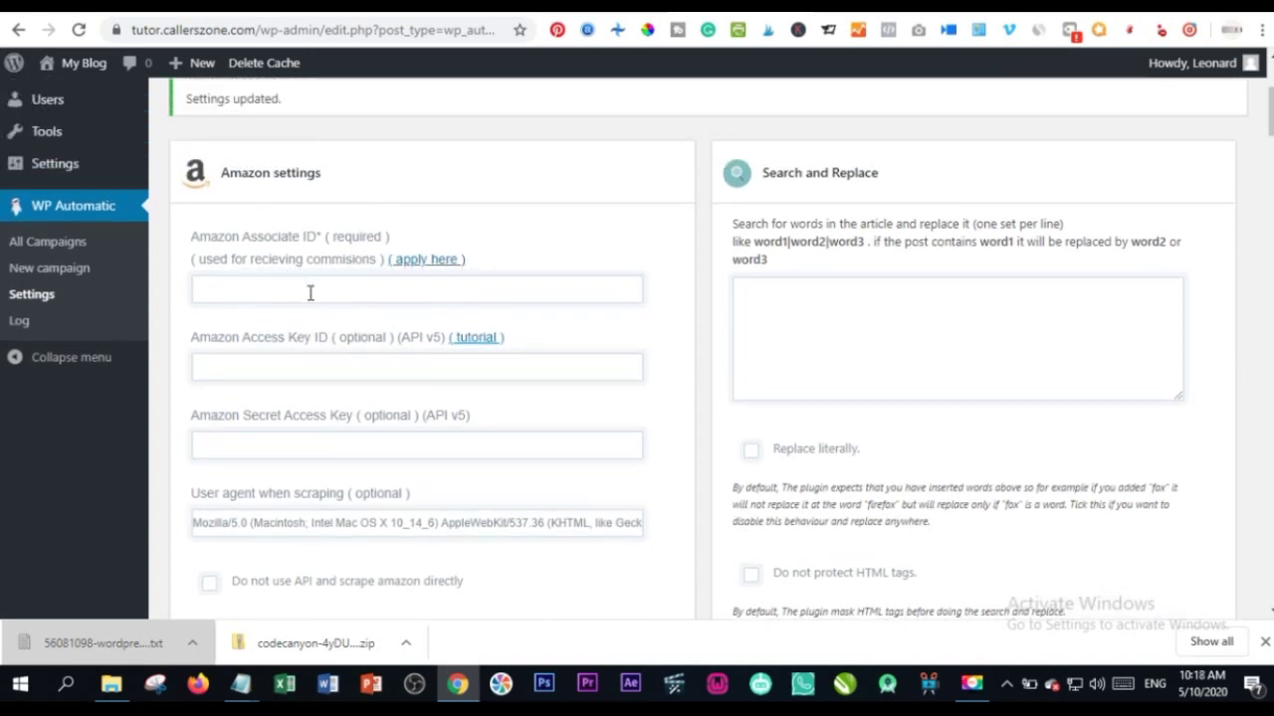
scroll(308, 291, "down", 1)
scroll(381, 358, "down", 1)
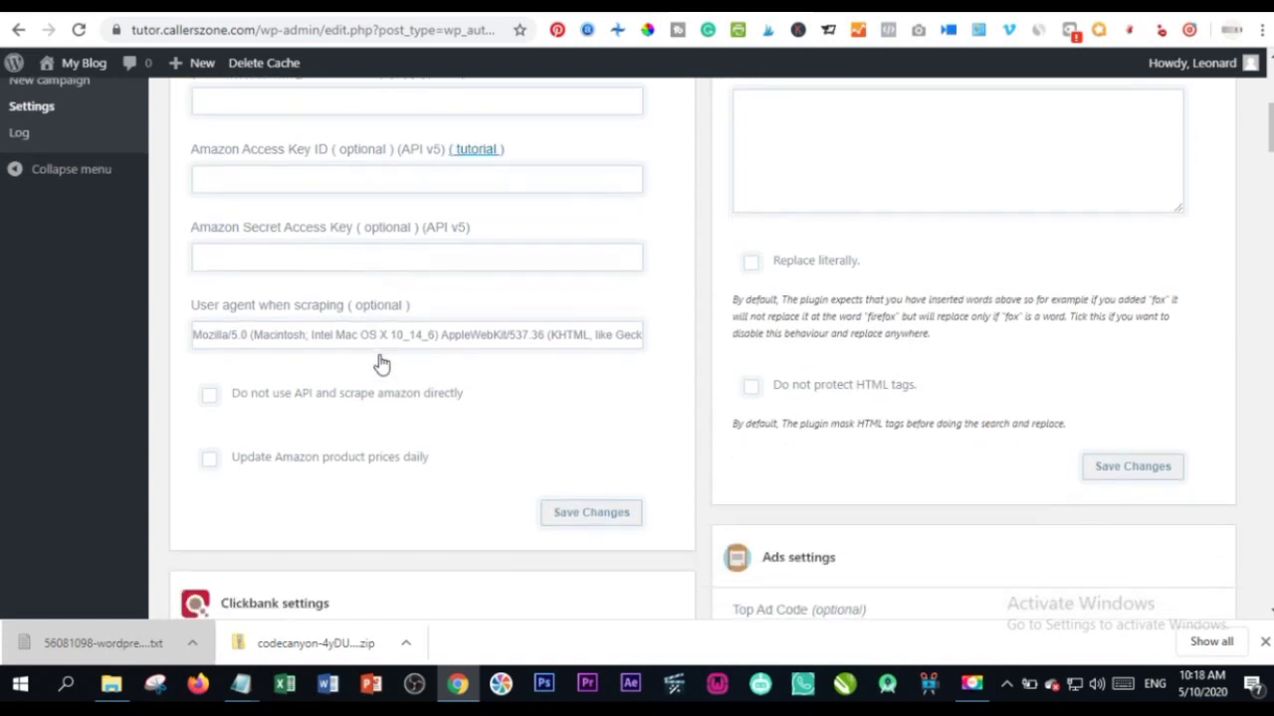
scroll(381, 363, "down", 2)
scroll(461, 401, "down", 2)
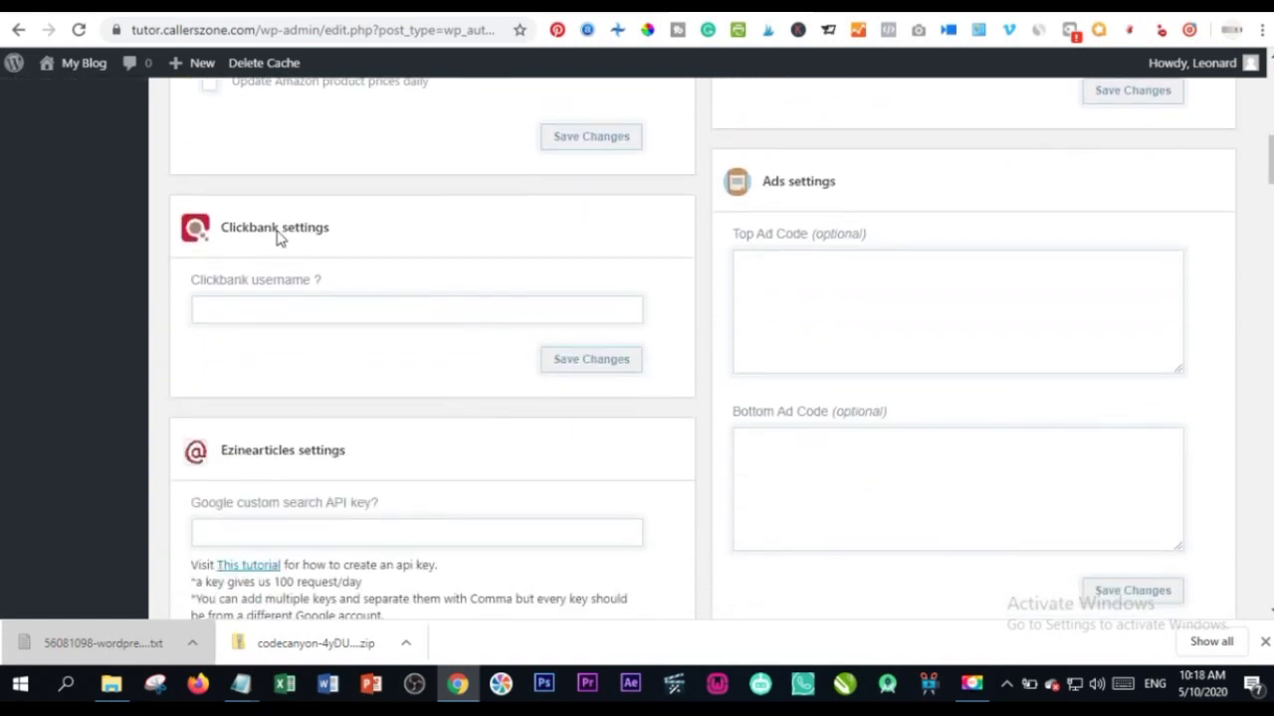
scroll(535, 364, "down", 2)
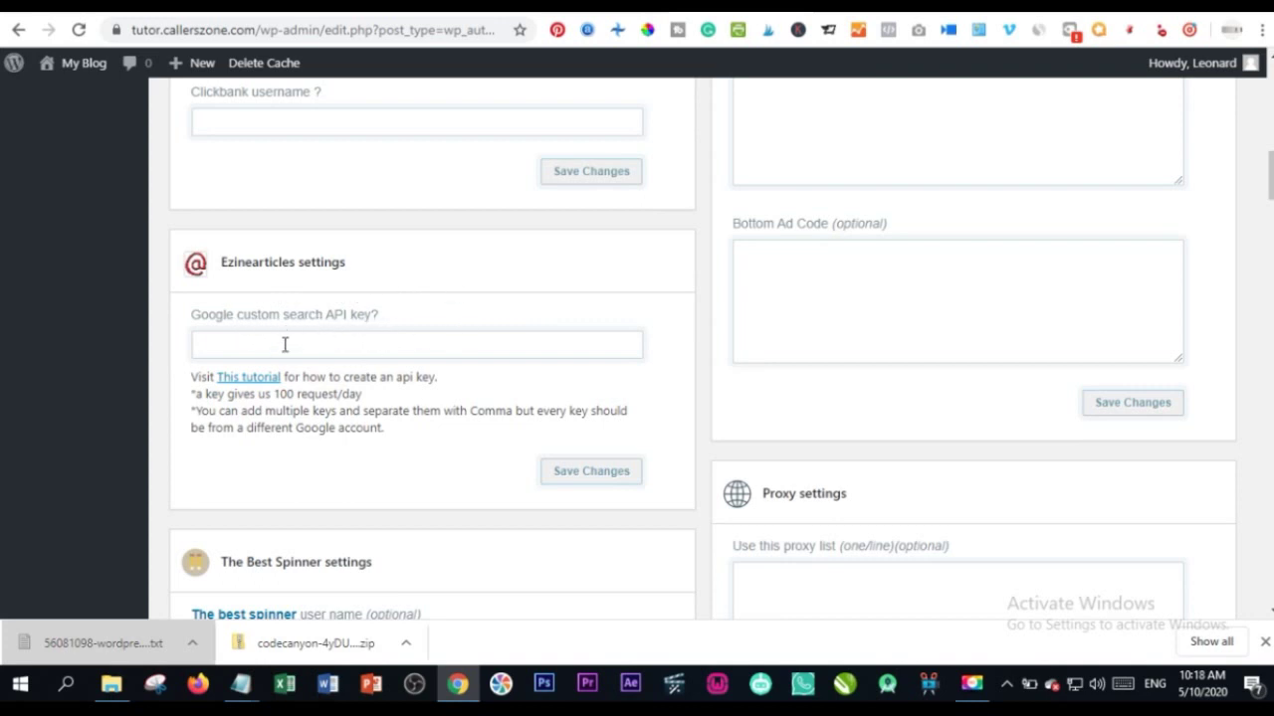
scroll(387, 349, "down", 2)
scroll(435, 288, "down", 5)
scroll(408, 334, "down", 4)
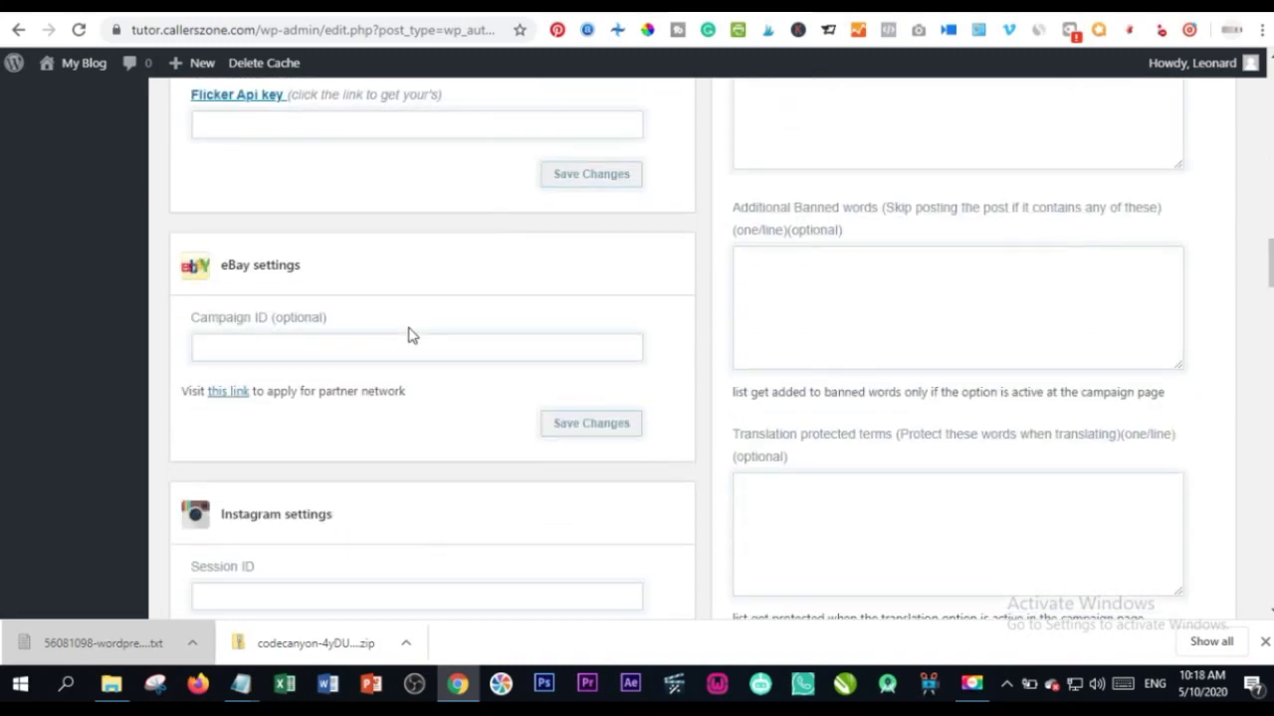
scroll(408, 335, "down", 3)
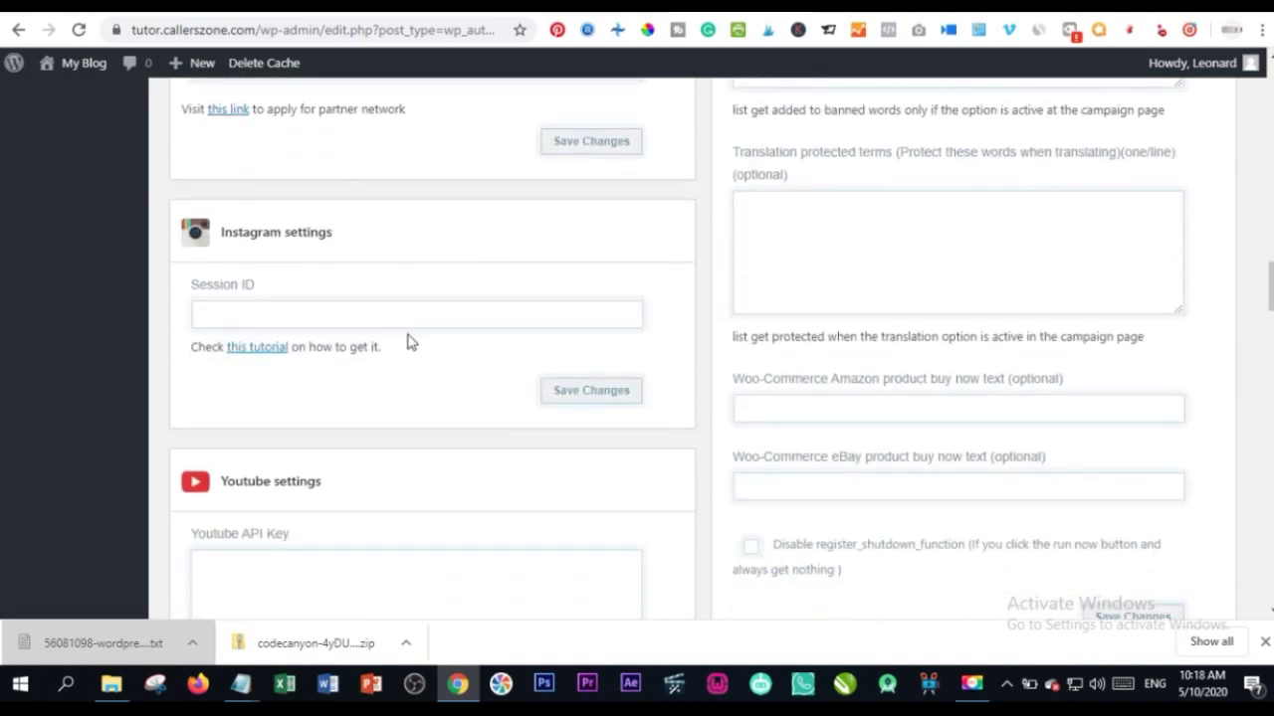
scroll(407, 341, "down", 7)
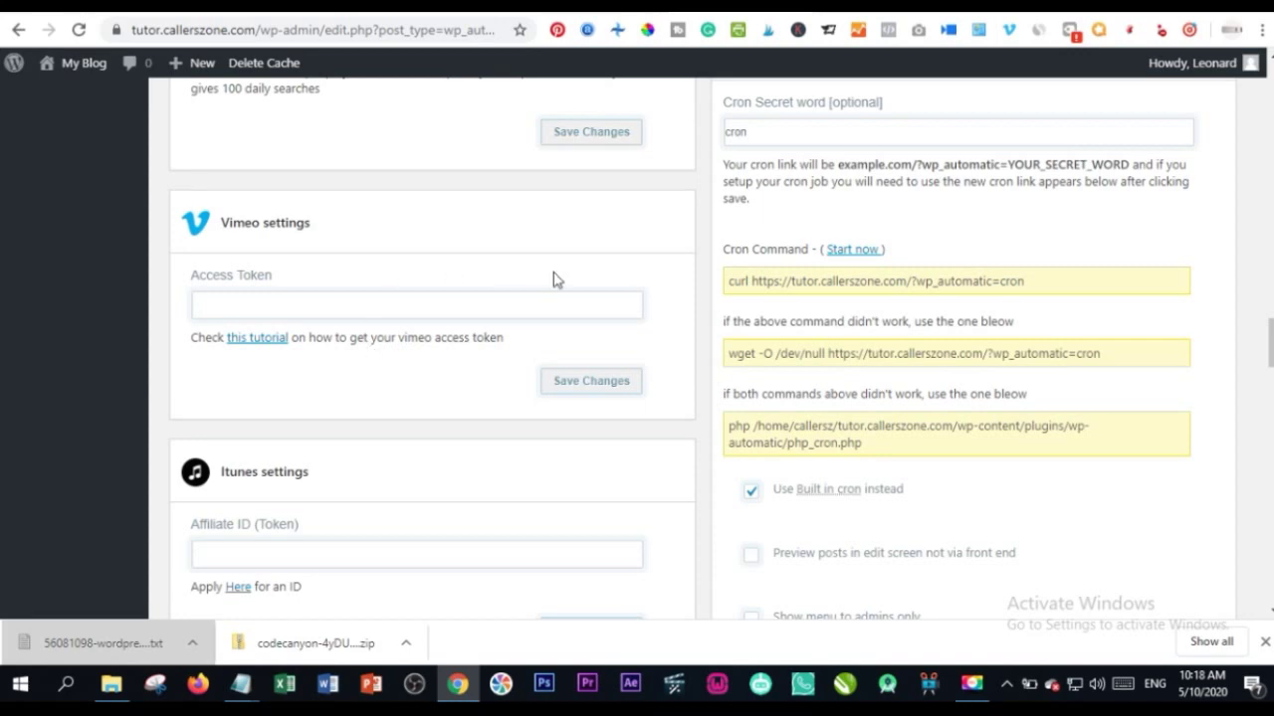
scroll(471, 290, "up", 4)
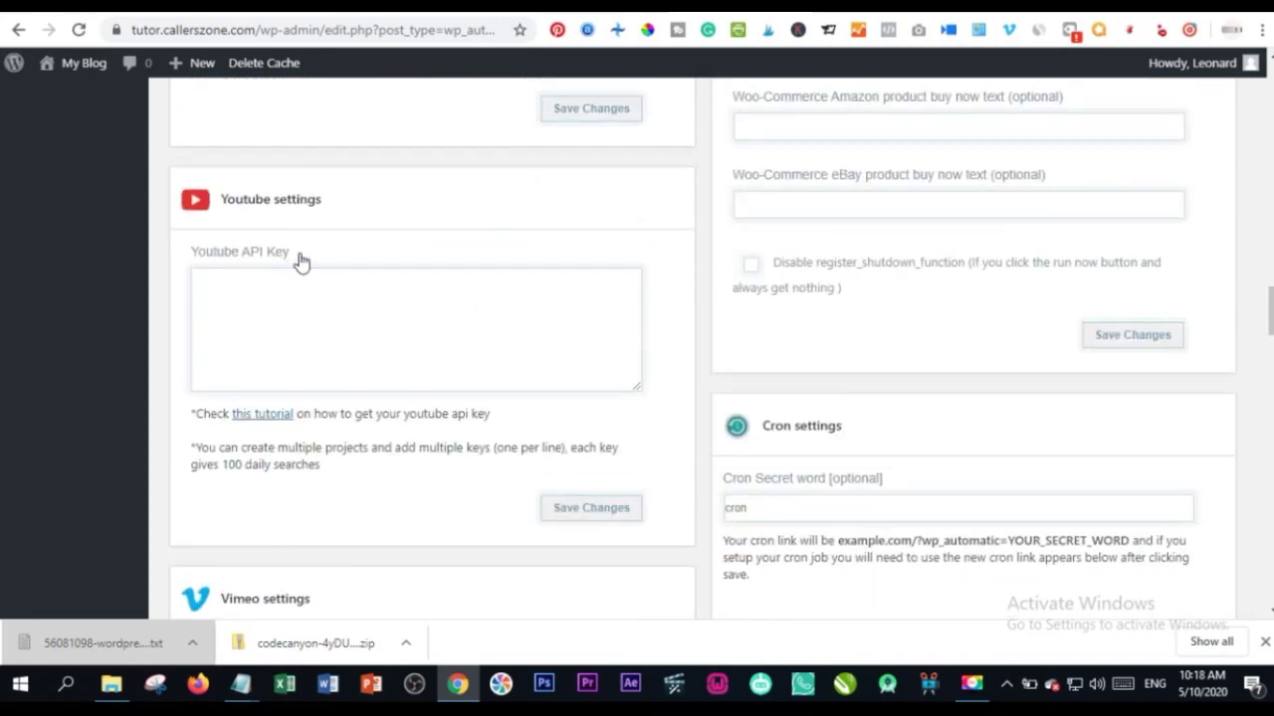
scroll(473, 274, "down", 4)
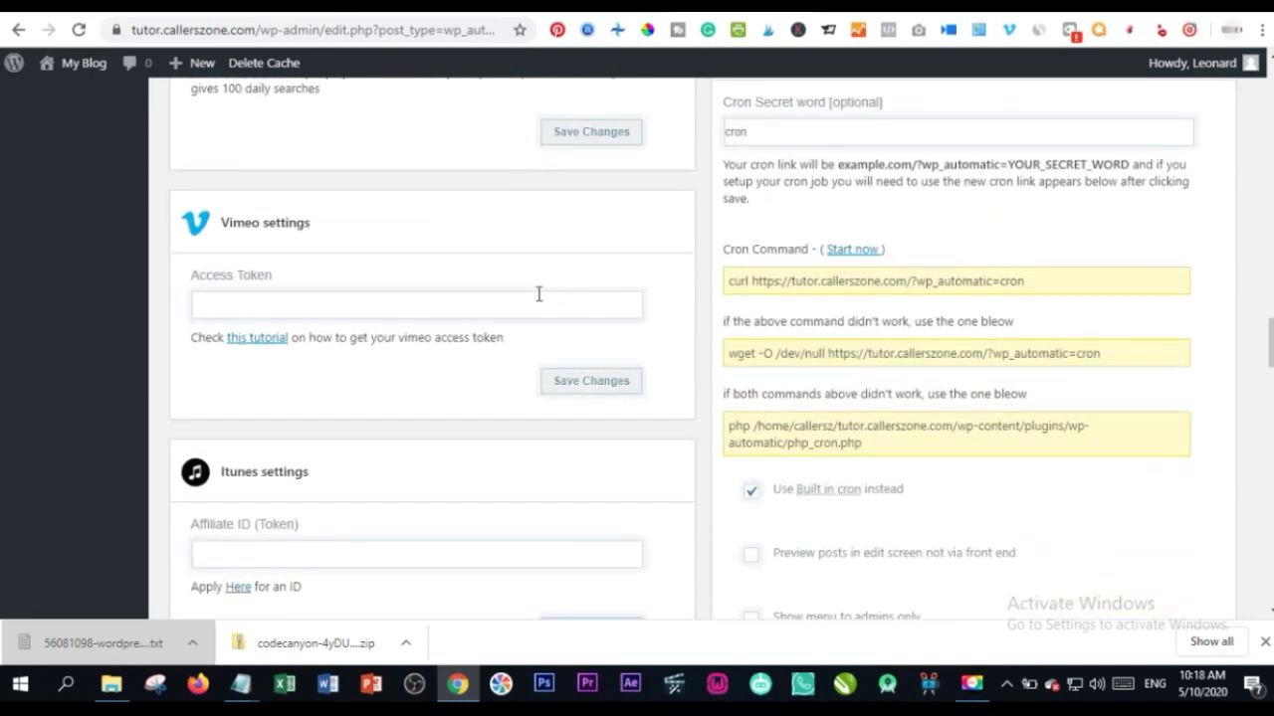
scroll(342, 126, "up", 4)
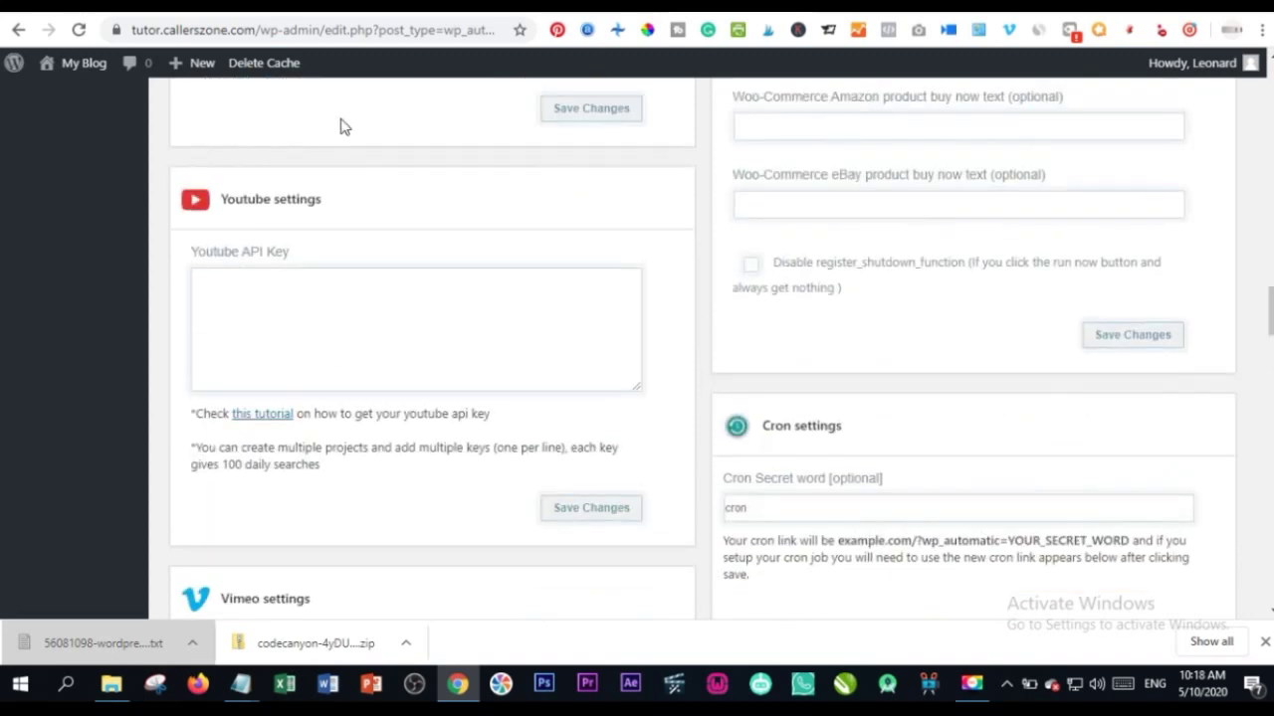
scroll(388, 189, "down", 4)
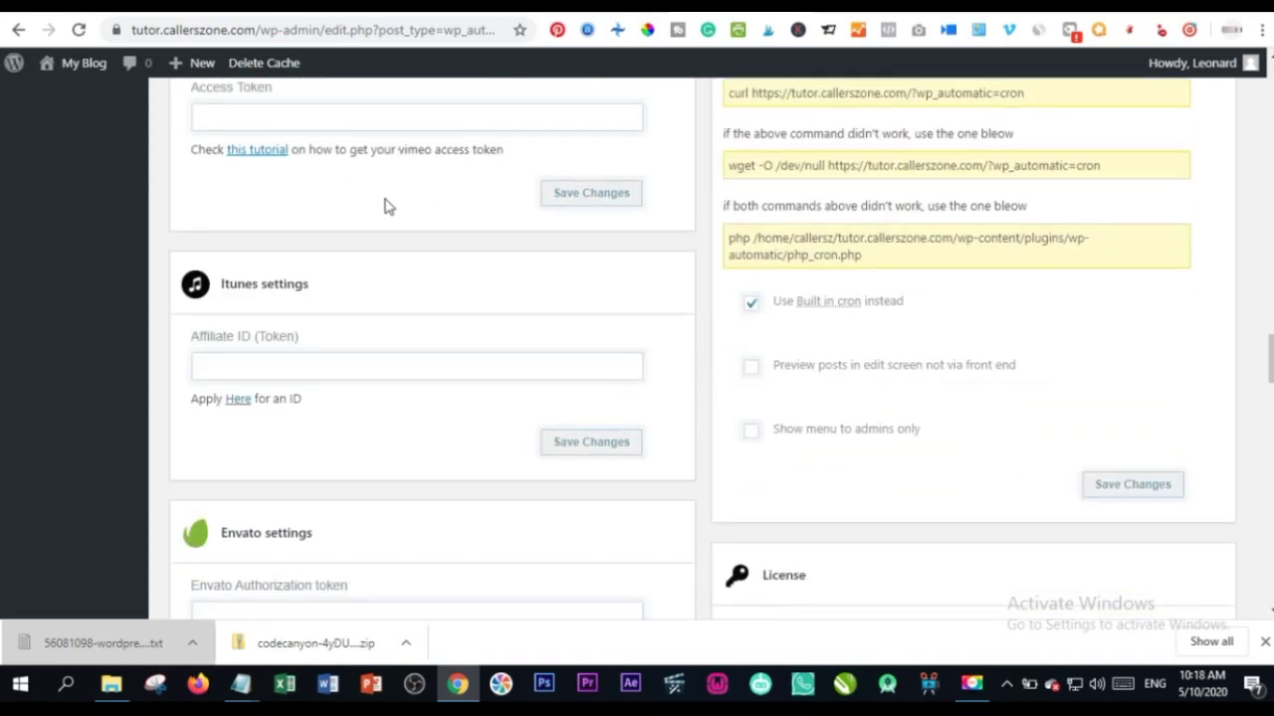
scroll(542, 169, "down", 2)
scroll(892, 475, "down", 2)
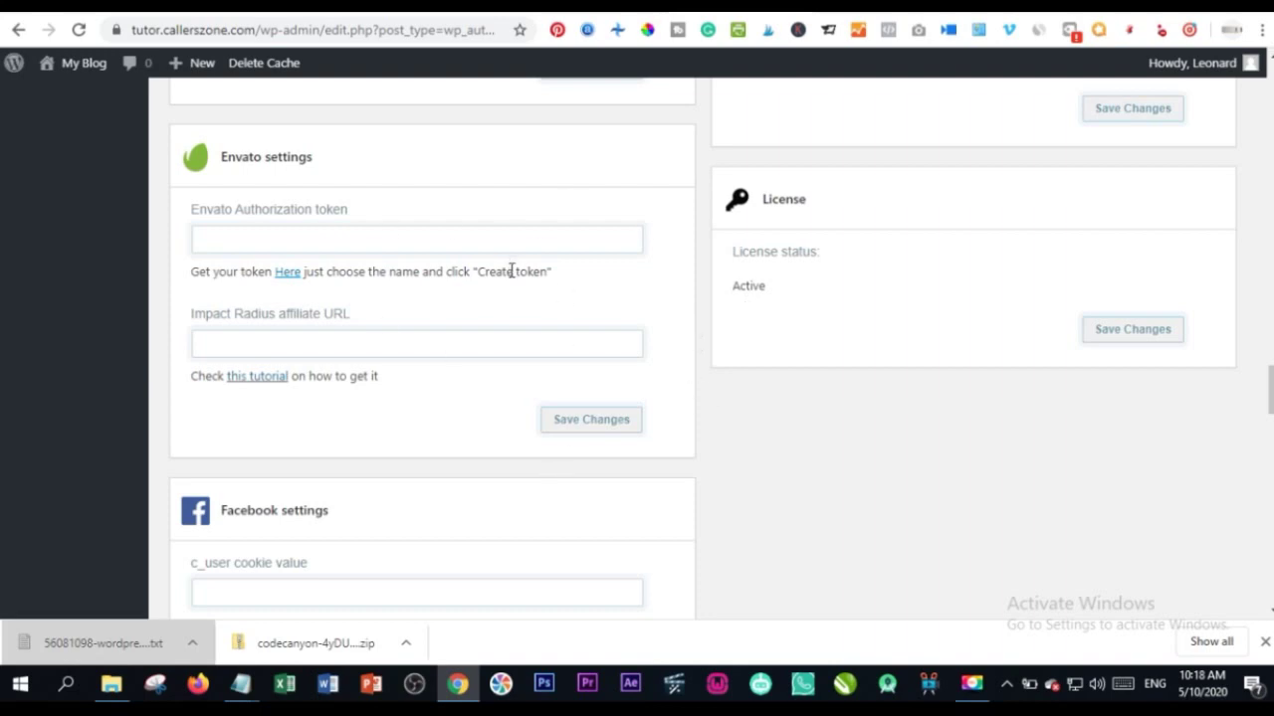
scroll(510, 269, "up", 5)
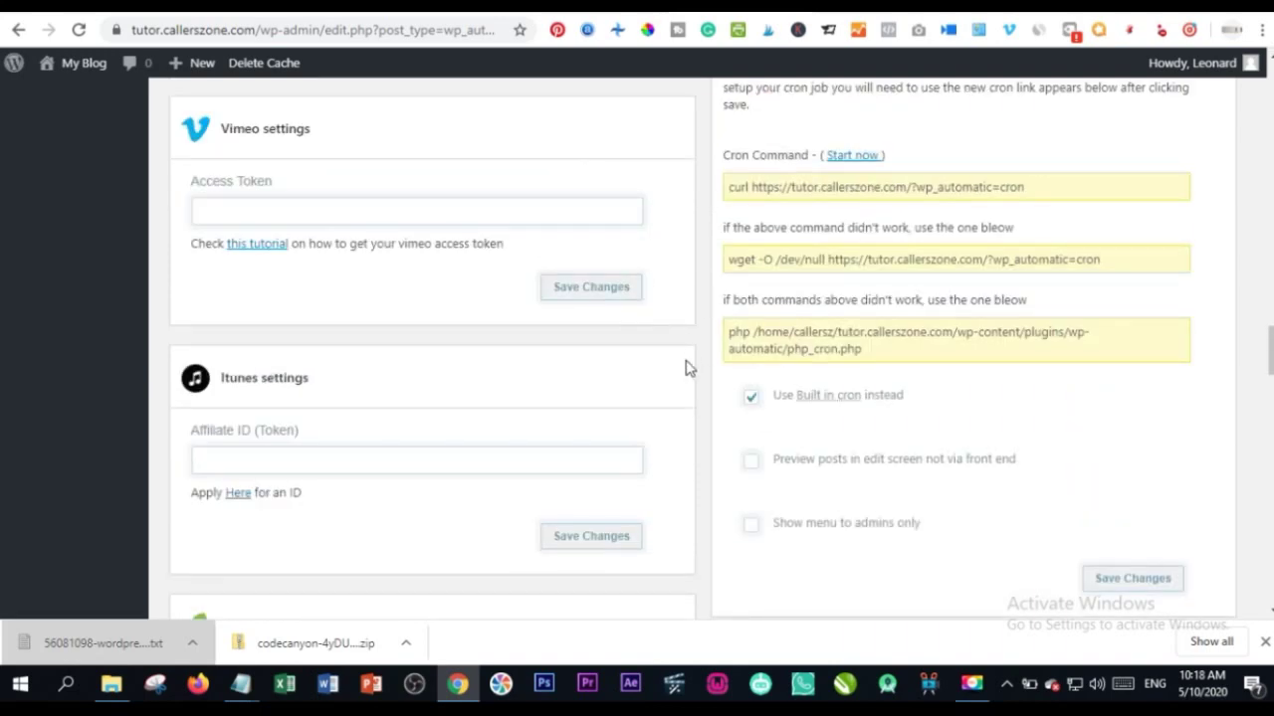
scroll(657, 363, "up", 5)
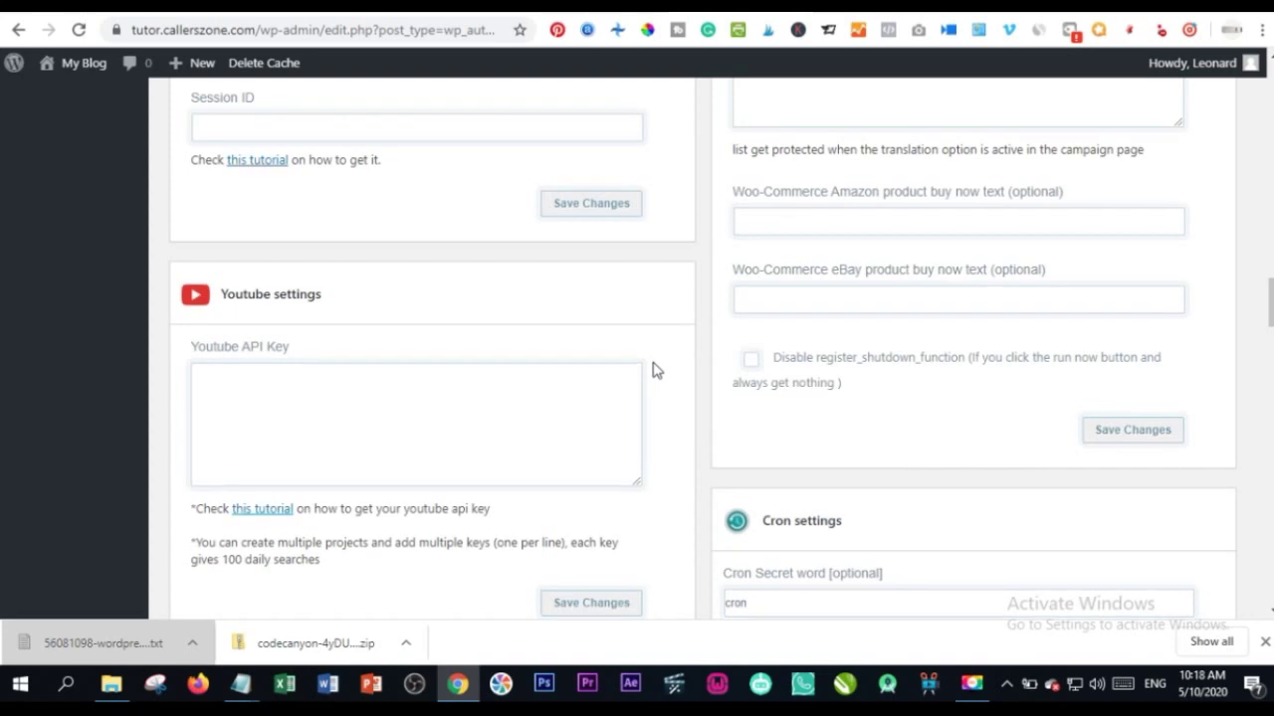
scroll(654, 368, "up", 10)
scroll(654, 364, "up", 15)
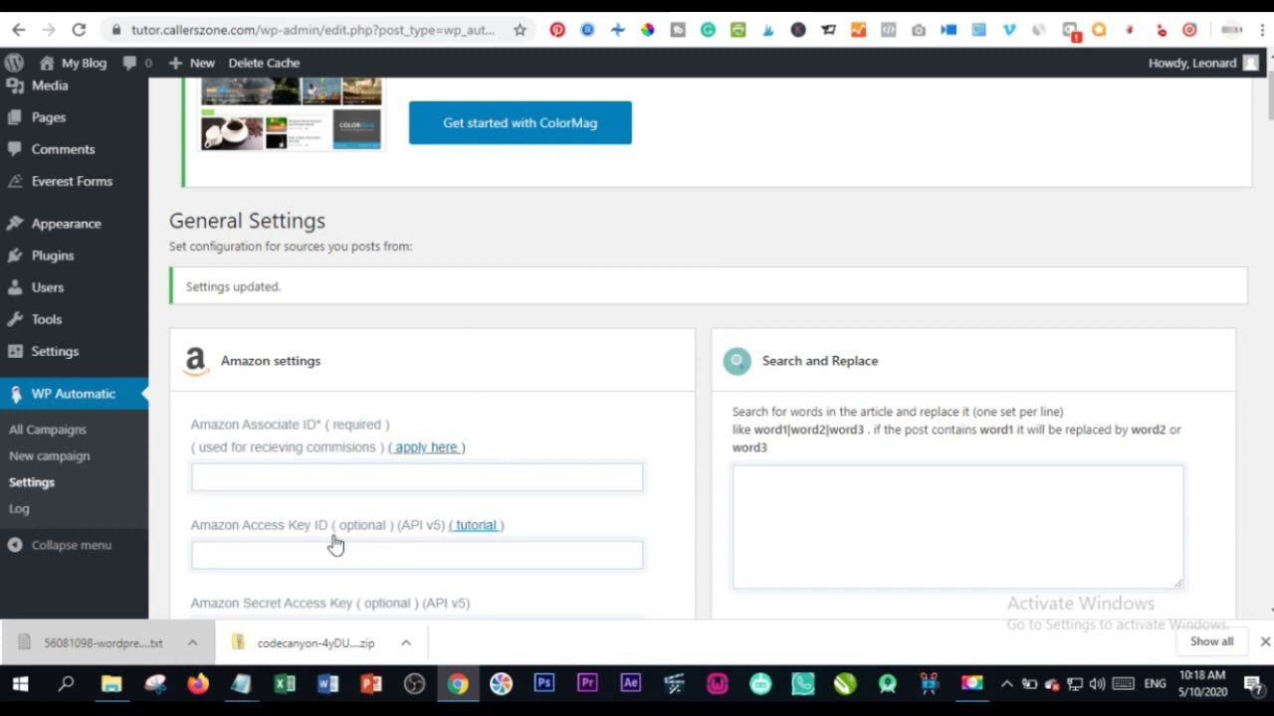
Step: Check the WP Automatic campaign list and start a new campaign titled "news"
left_click(42, 438)
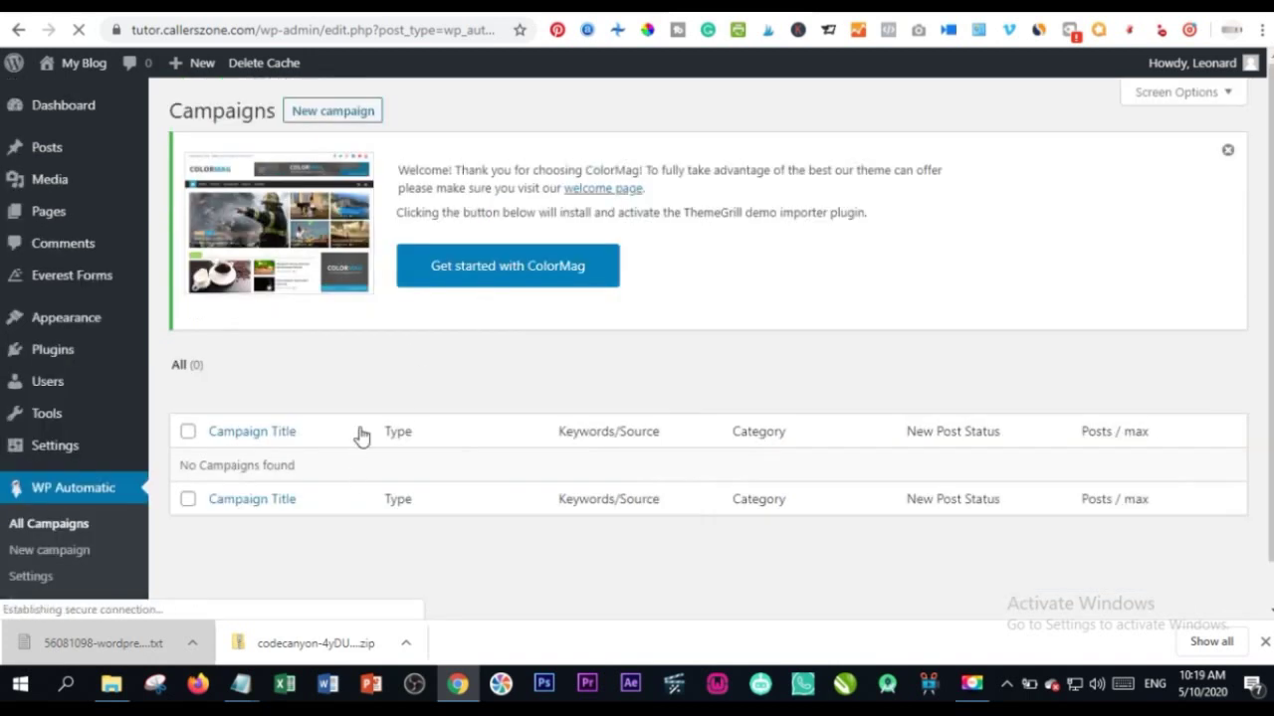
scroll(381, 441, "down", 2)
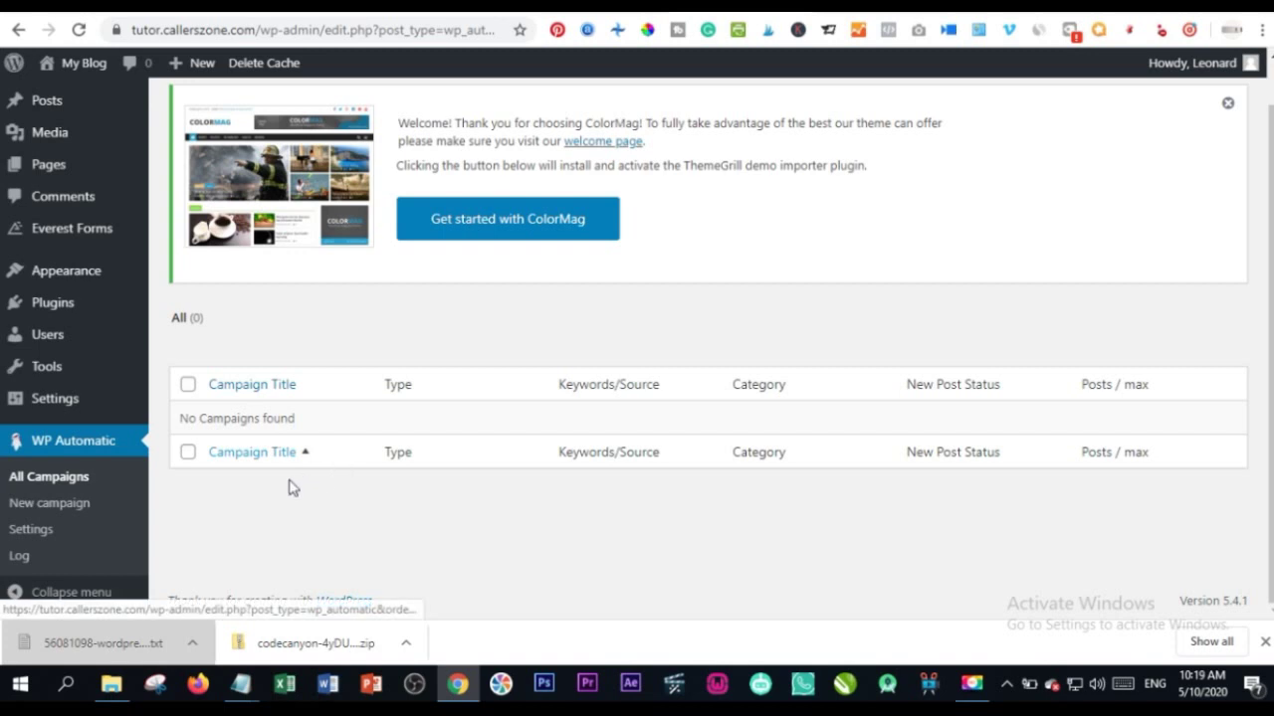
left_click(57, 510)
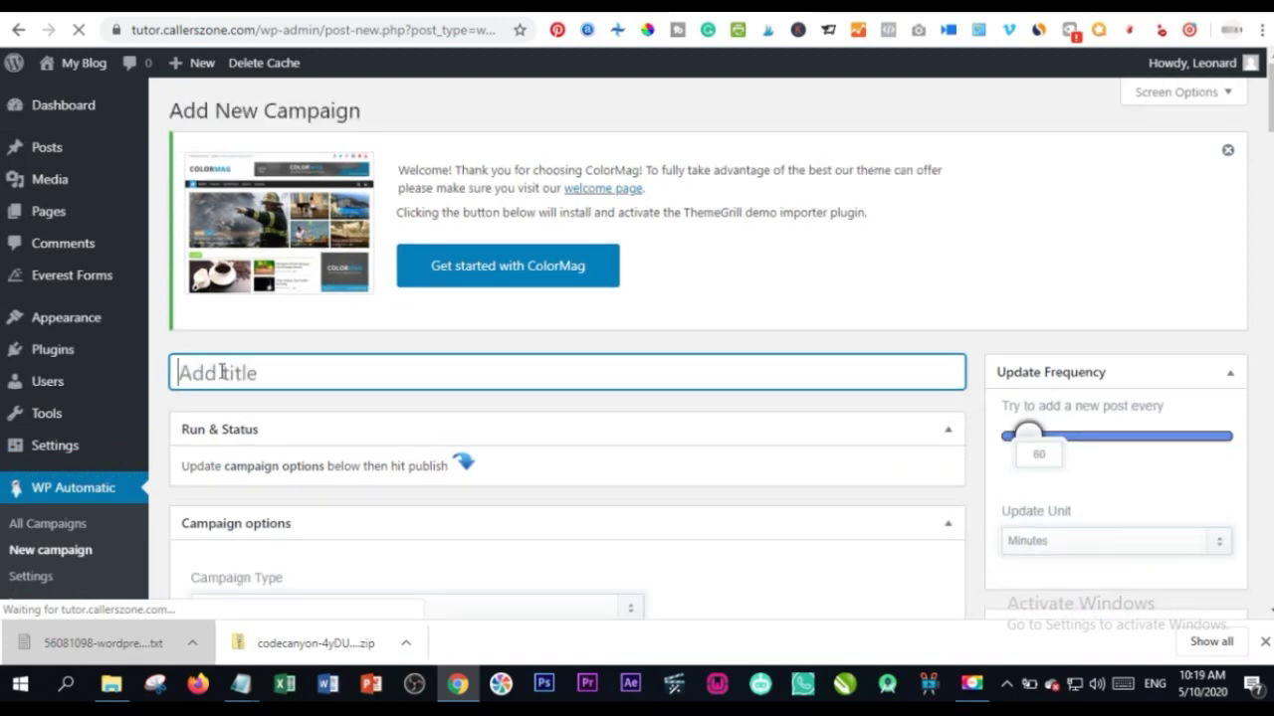
type("news")
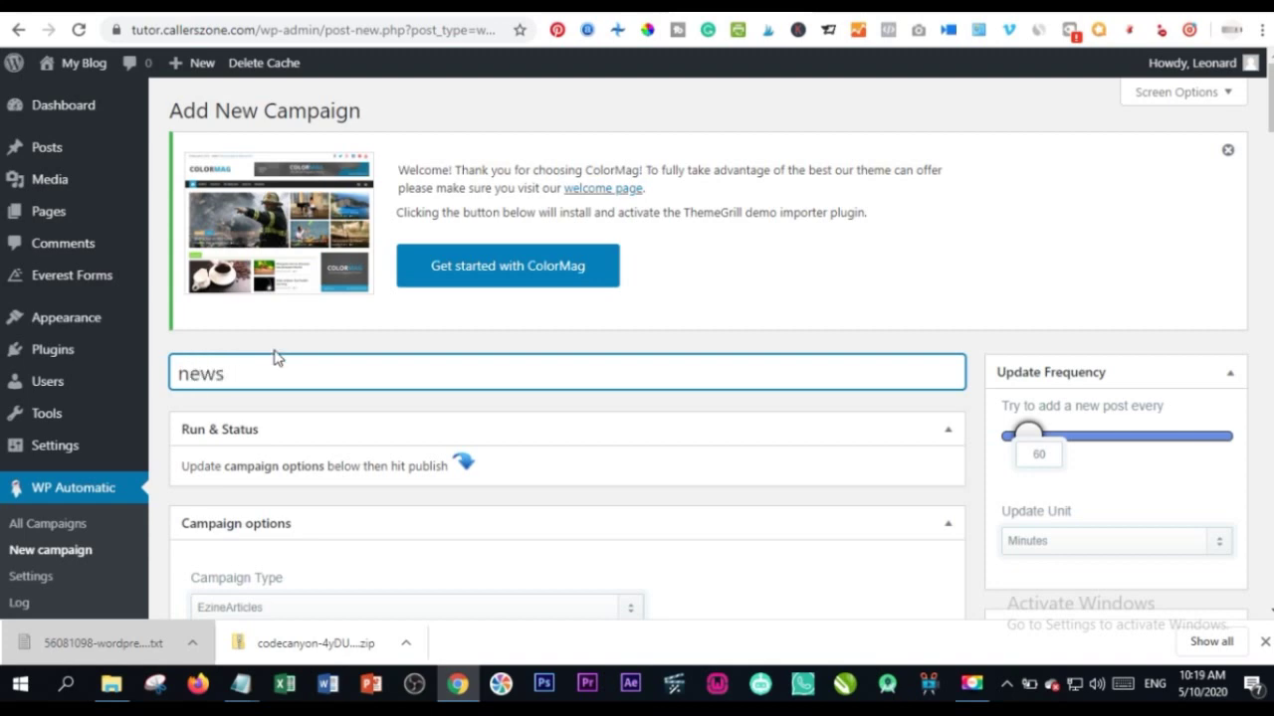
Step: Set the campaign's update frequency to try adding a new post every 3 hours
scroll(280, 463, "down", 2)
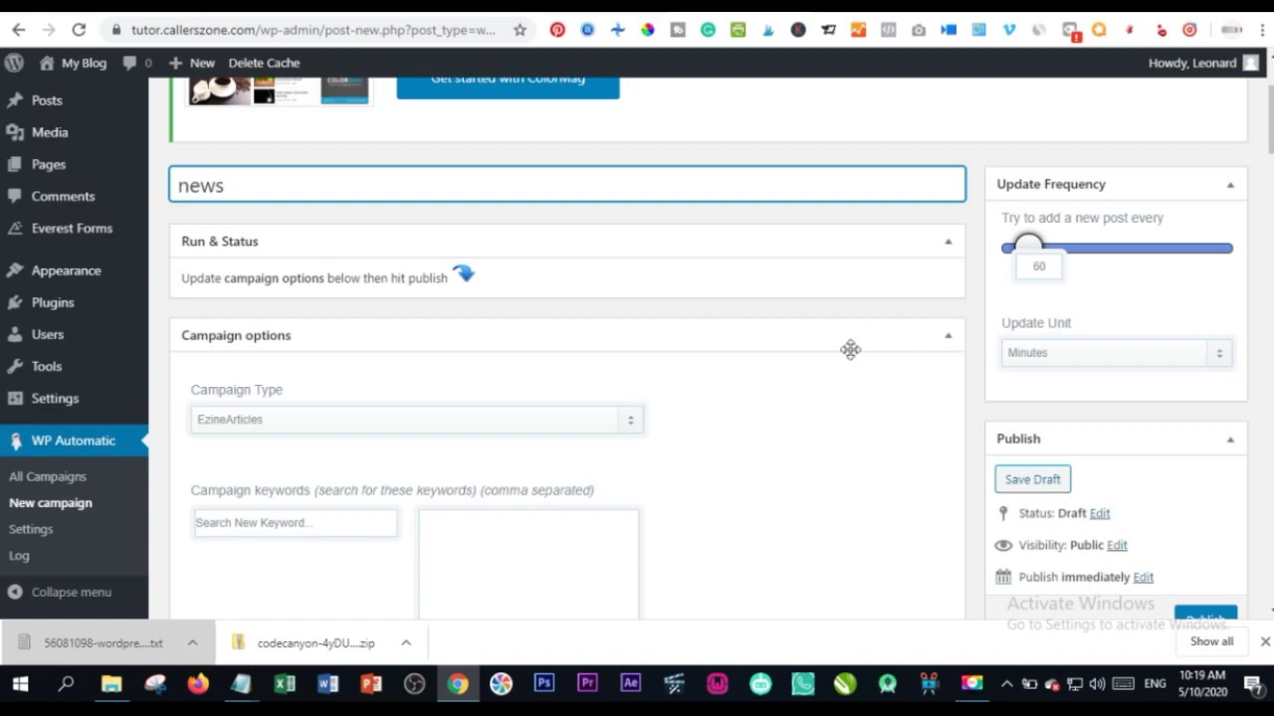
left_click(1065, 354)
left_click(1059, 394)
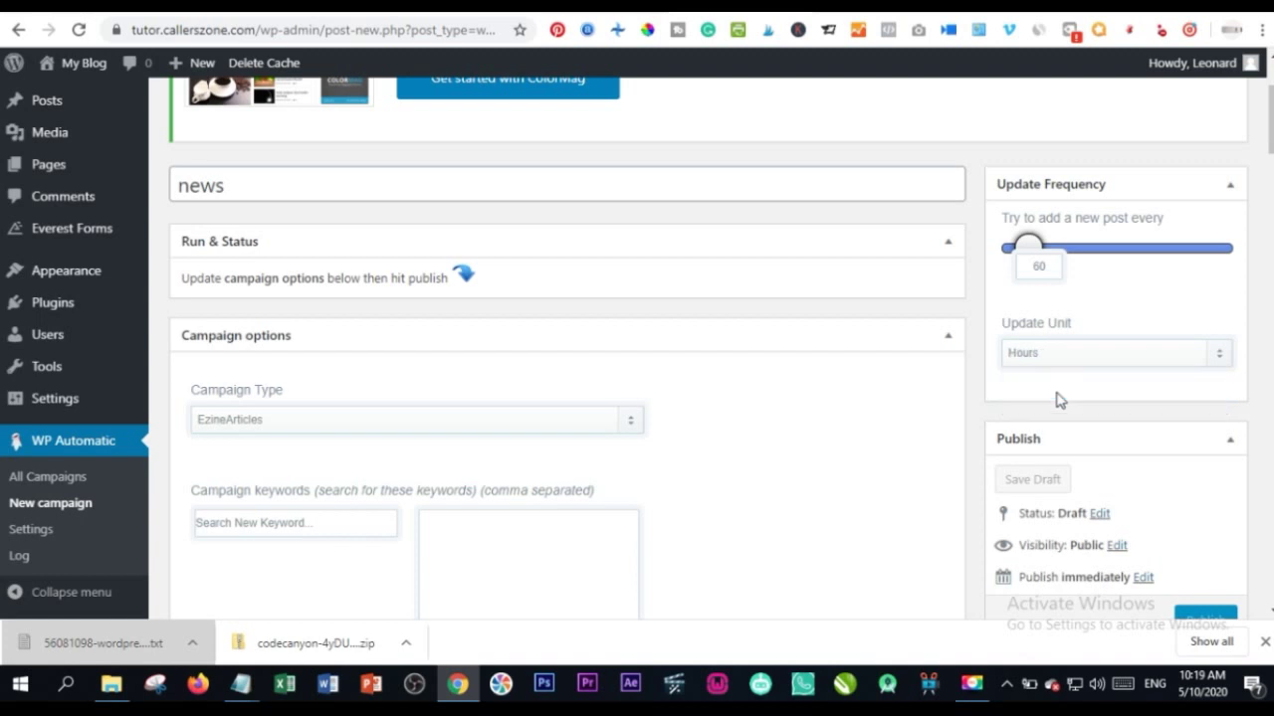
left_click(1048, 356)
left_click(1047, 405)
left_click(1043, 363)
left_click(1041, 377)
left_click(1039, 356)
left_click(1042, 390)
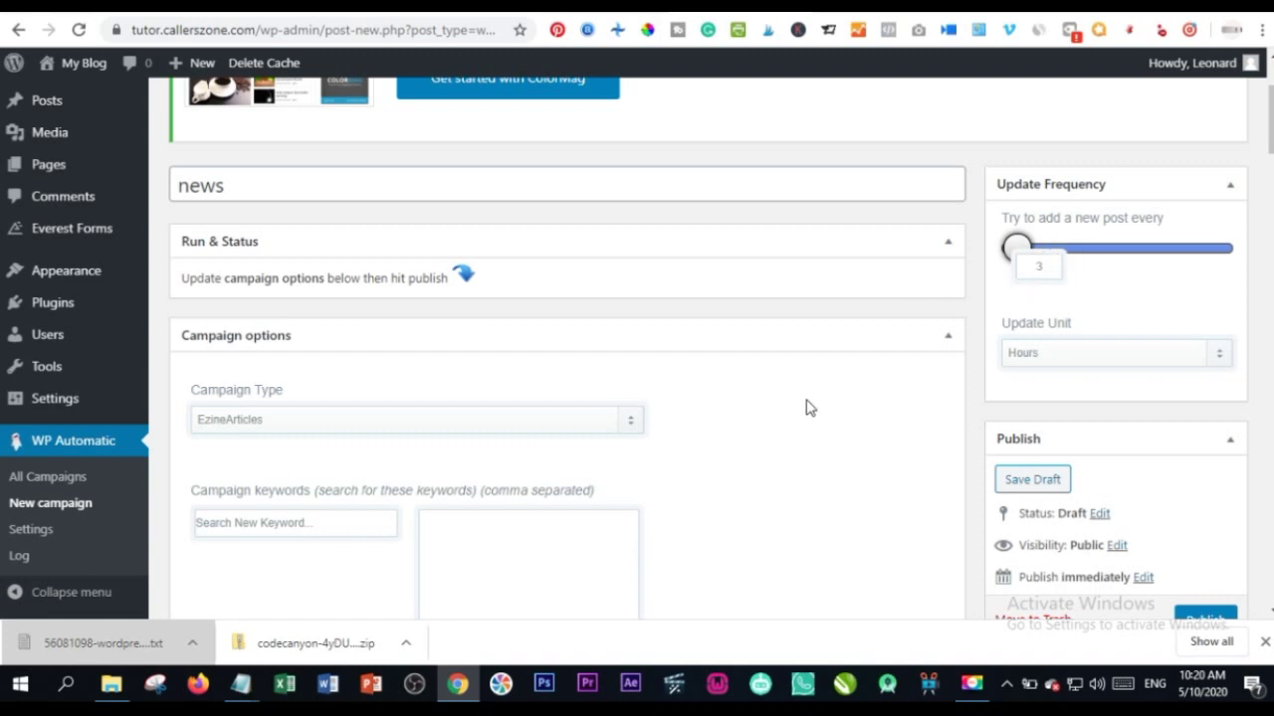
Step: Look through the available campaign types and set the campaign type to Feeds
scroll(478, 429, "down", 2)
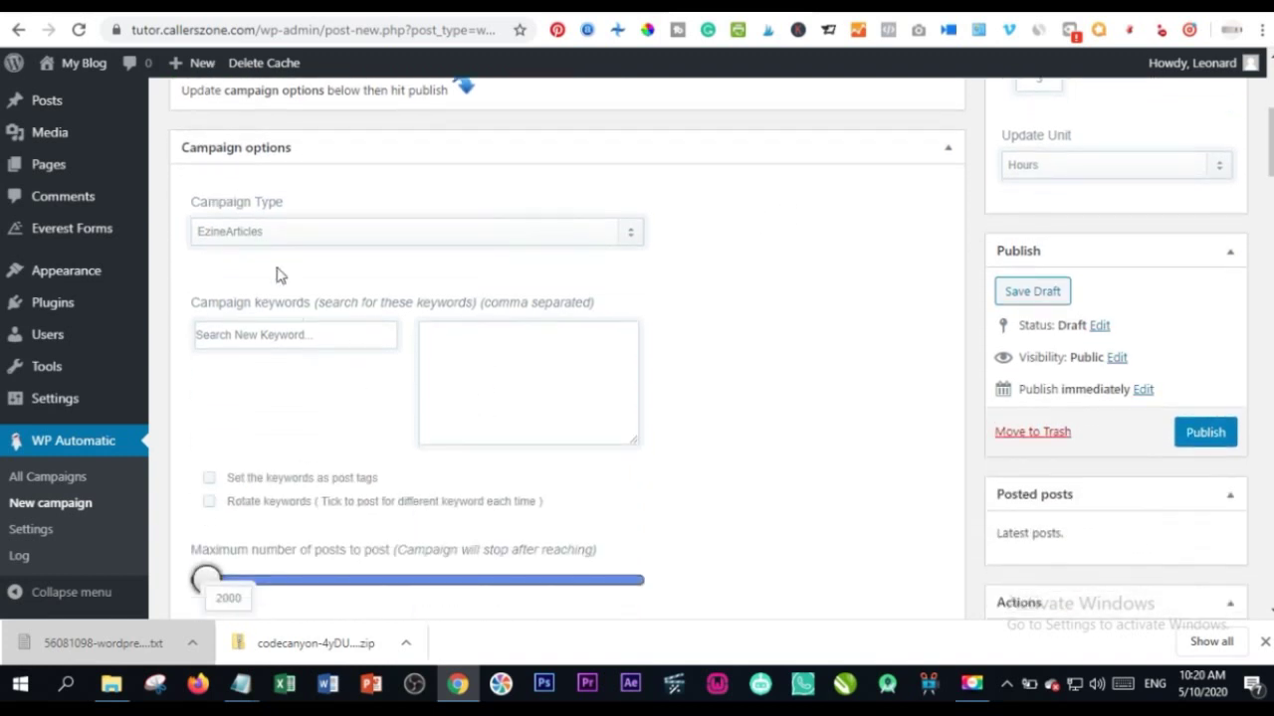
left_click(634, 235)
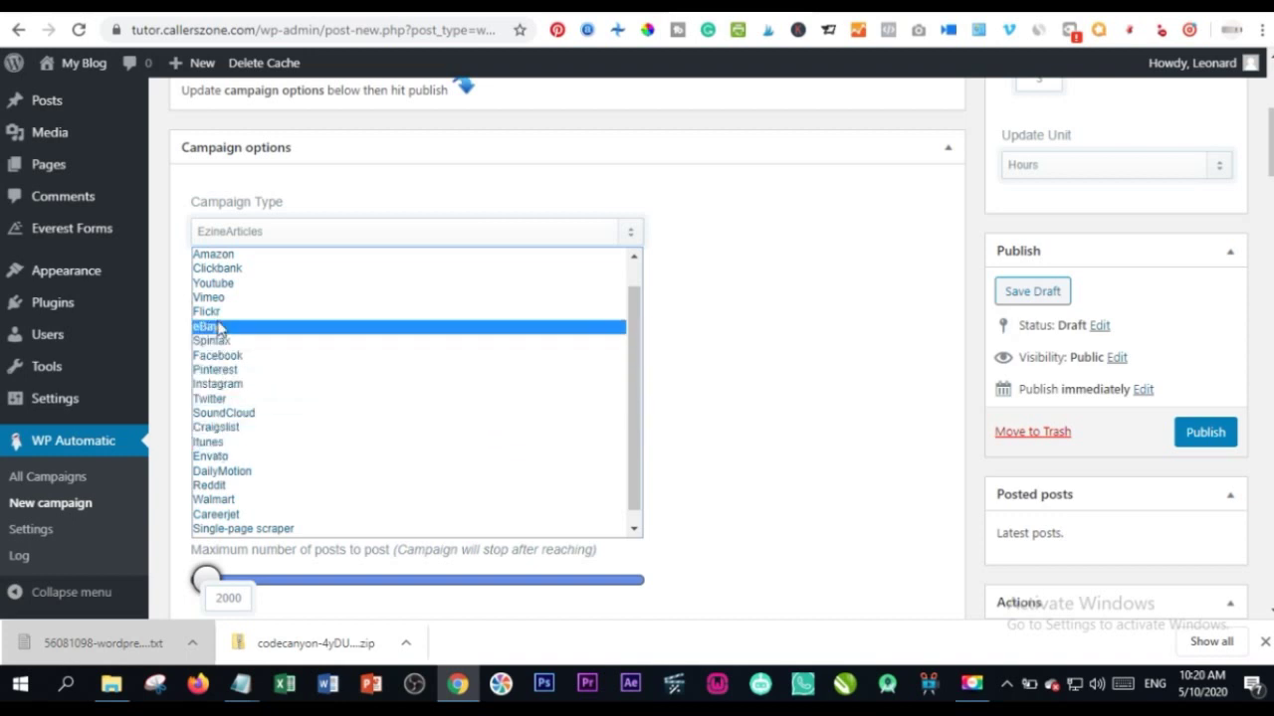
scroll(227, 488, "down", 1)
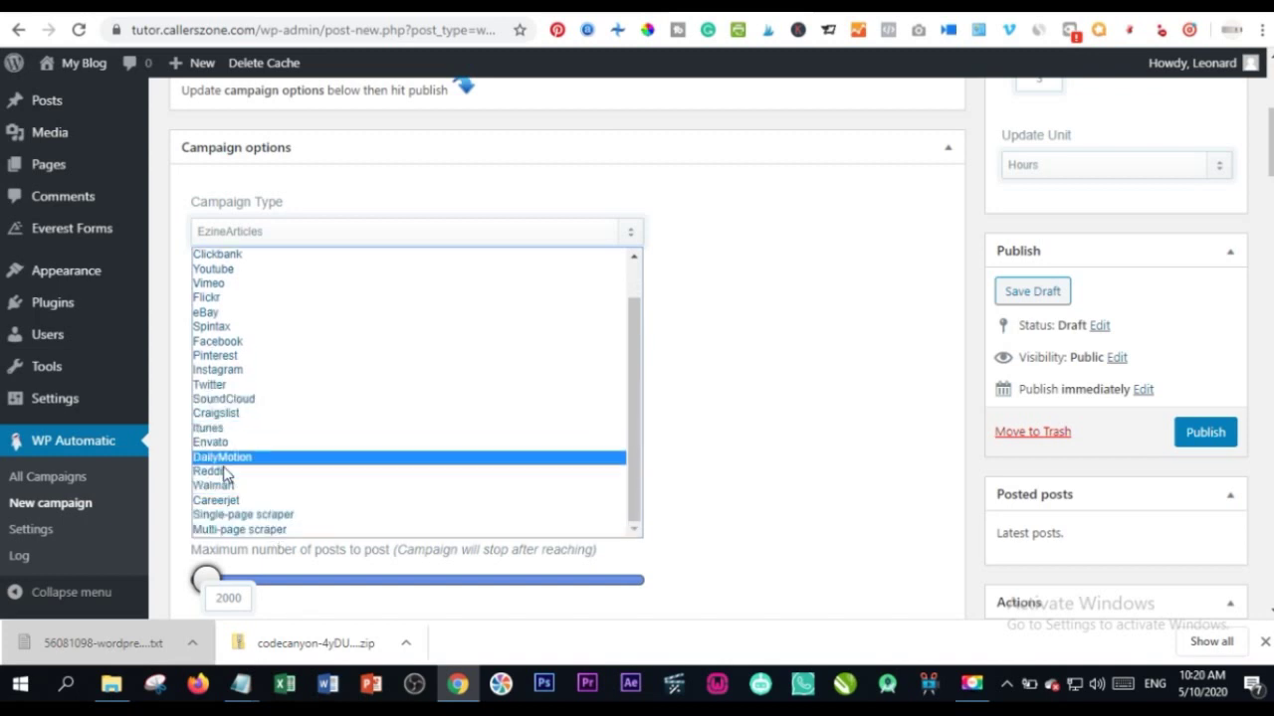
scroll(228, 258, "up", 1)
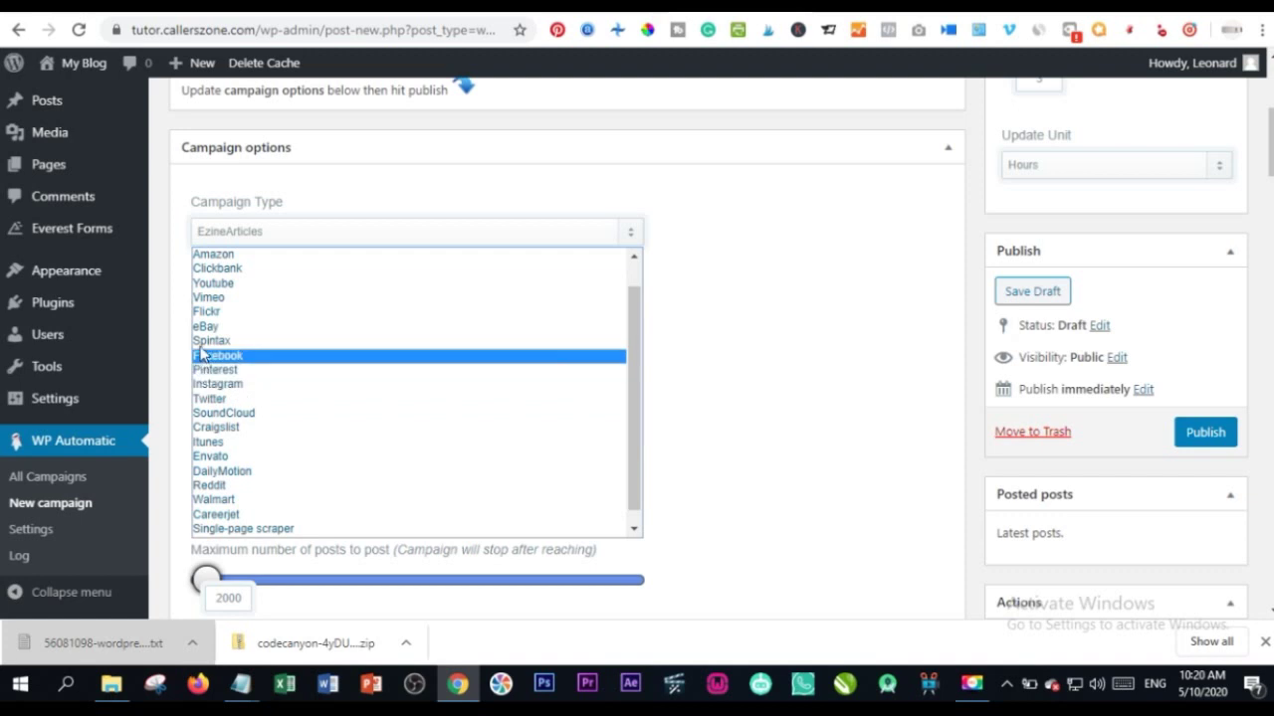
scroll(243, 363, "up", 1)
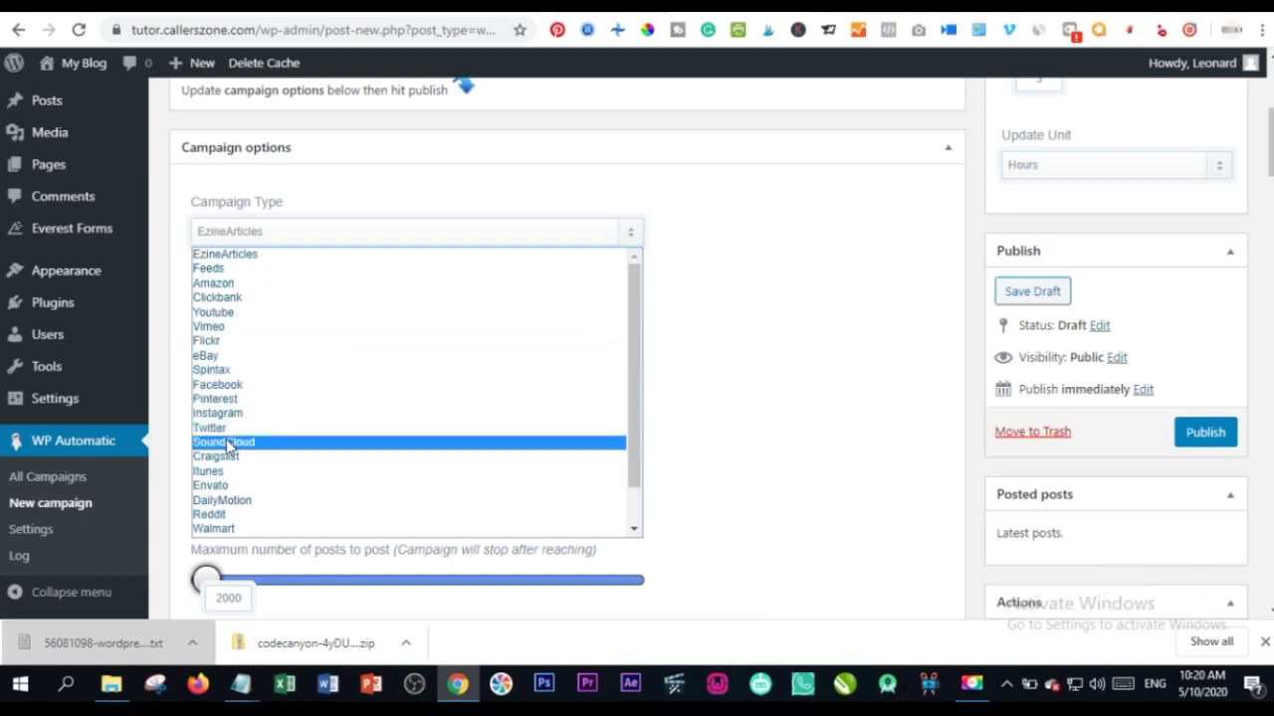
left_click(229, 530)
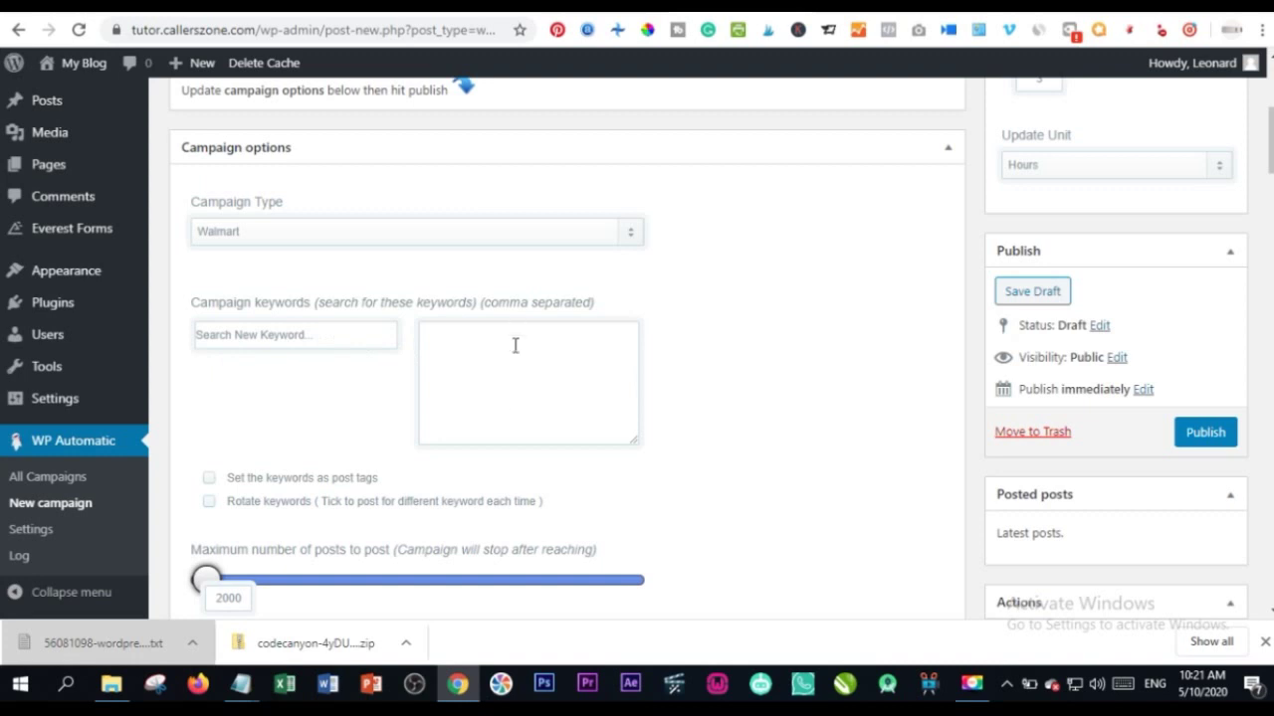
left_click(291, 233)
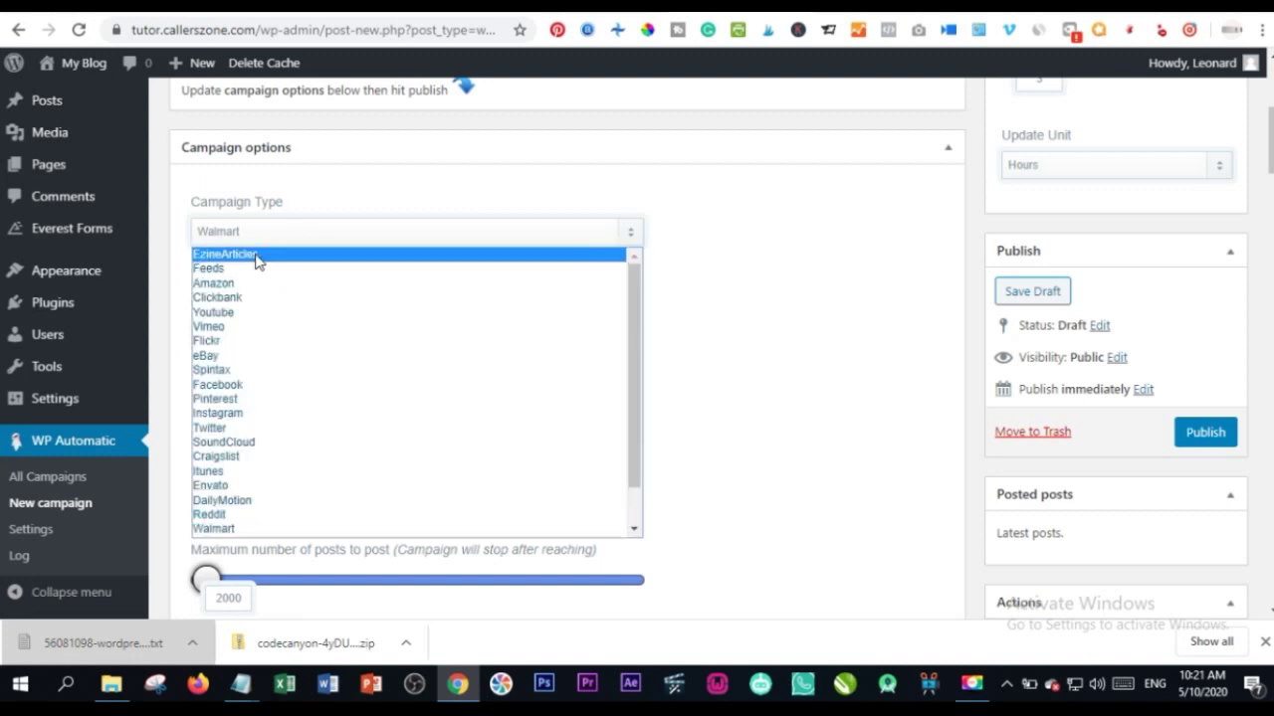
left_click(208, 271)
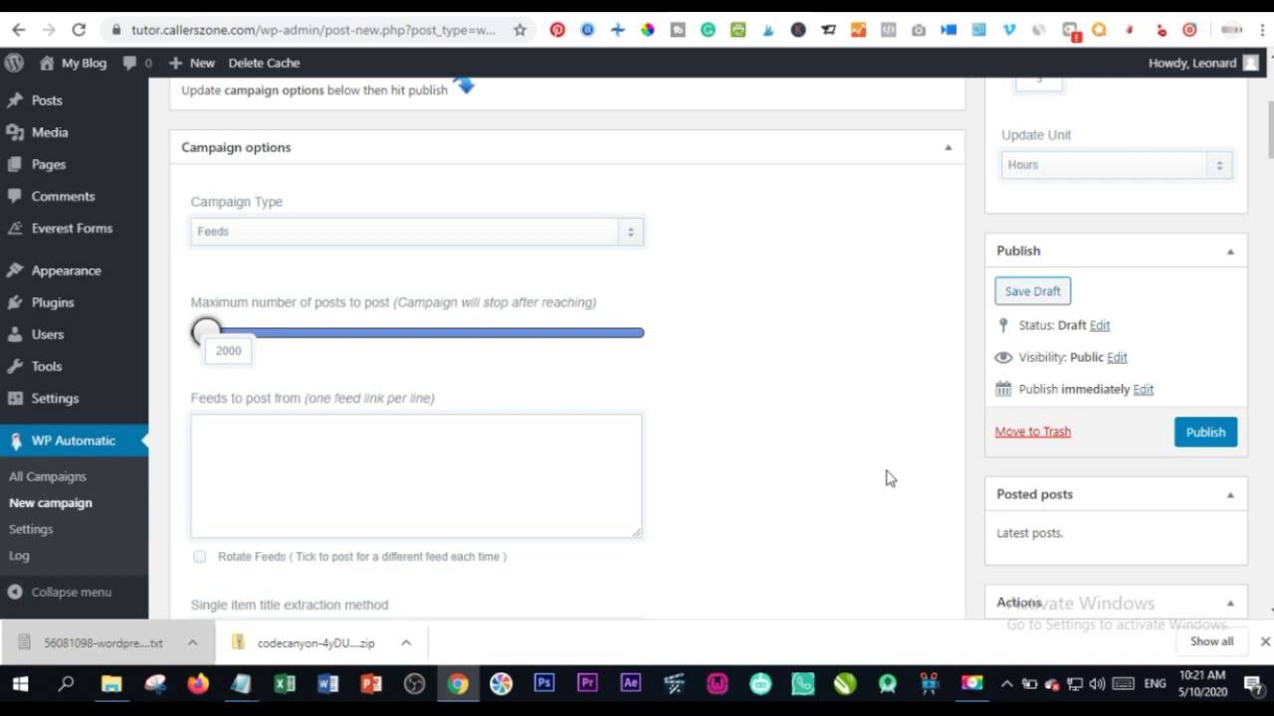
Step: Review the campaign's update frequency, maximum number of posts and feed link settings
scroll(930, 326, "up", 1)
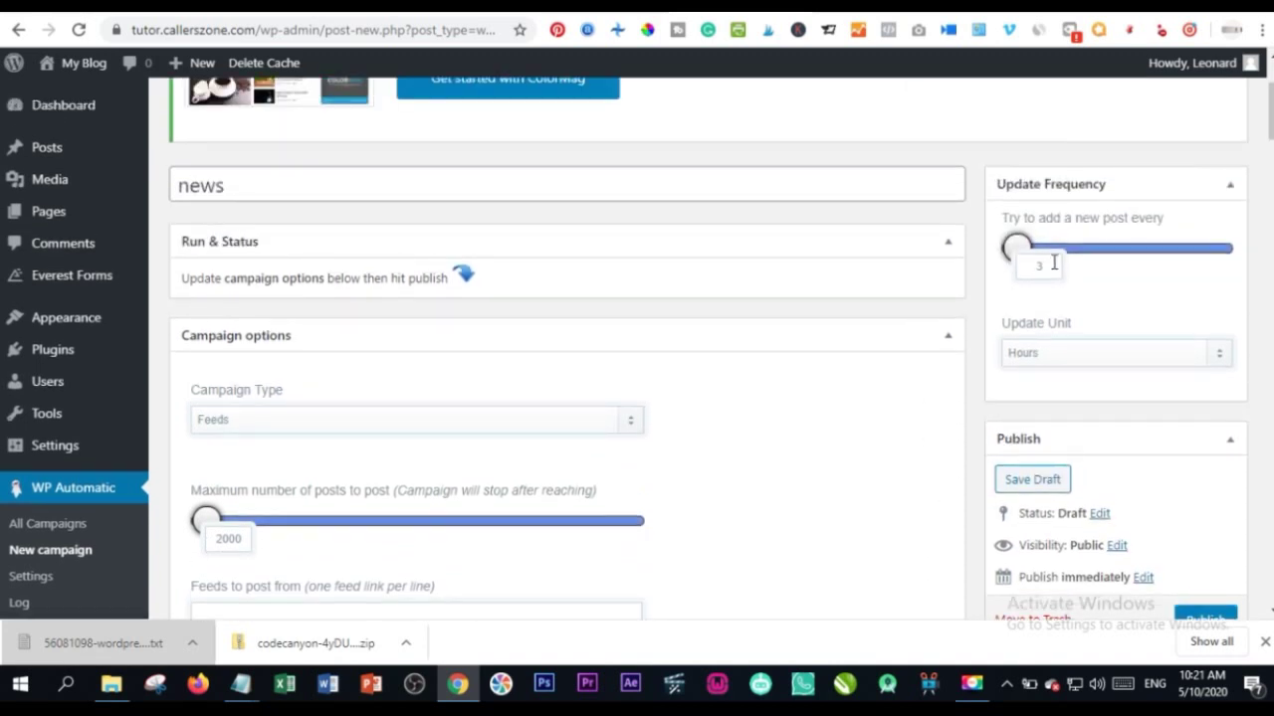
scroll(653, 461, "down", 3)
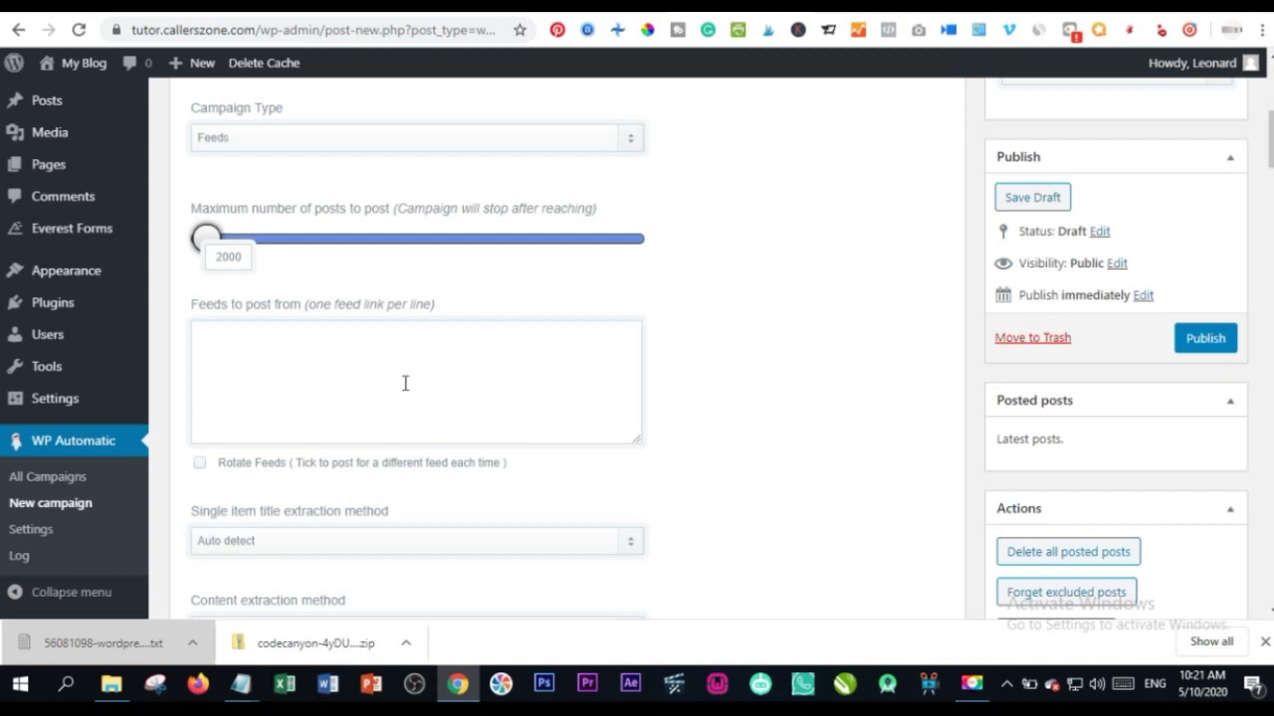
scroll(420, 453, "up", 1)
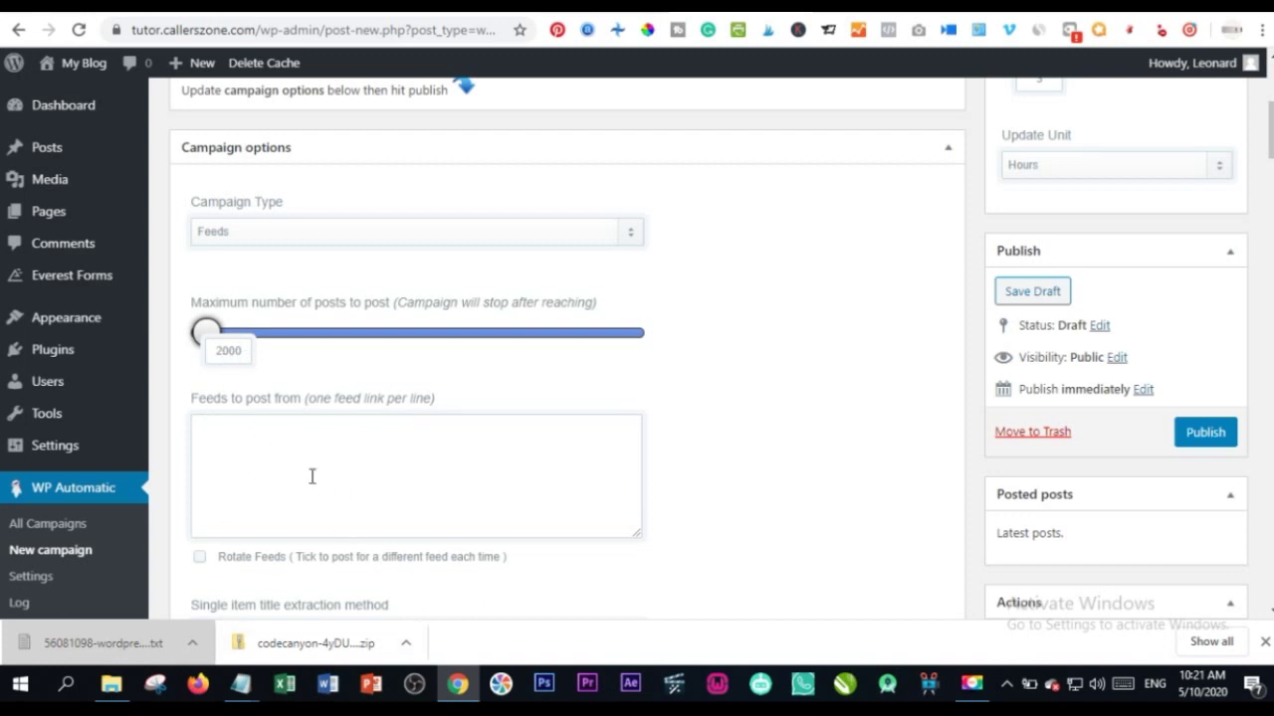
scroll(308, 508, "up", 3)
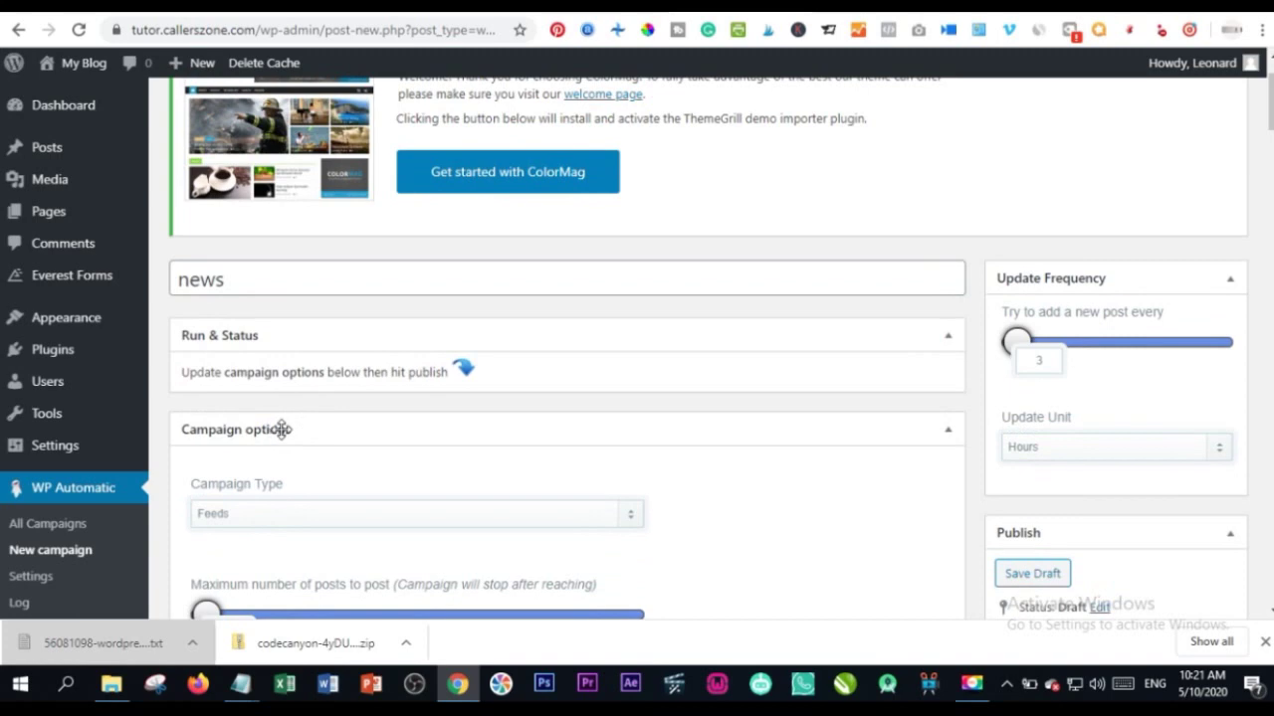
scroll(282, 429, "down", 2)
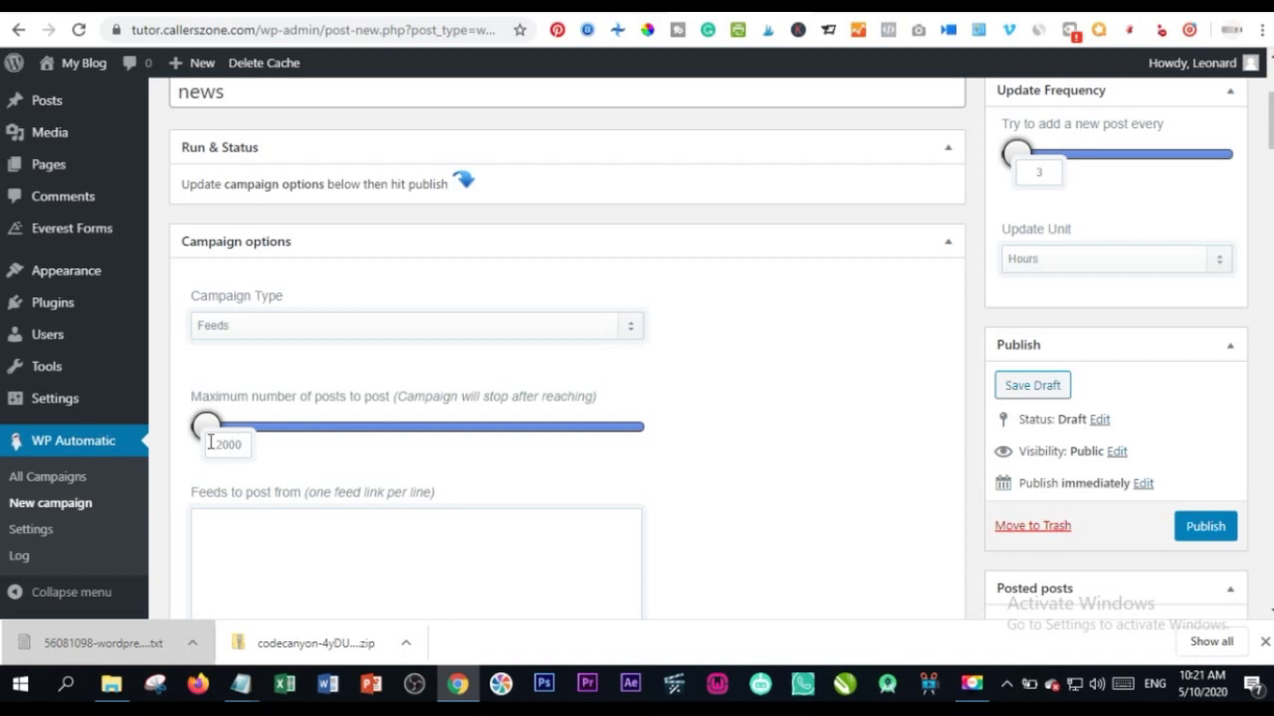
mouse_move(205, 427)
left_mouse_down()
mouse_move(282, 427)
mouse_move(187, 430)
left_mouse_up()
scroll(392, 514, "down", 1)
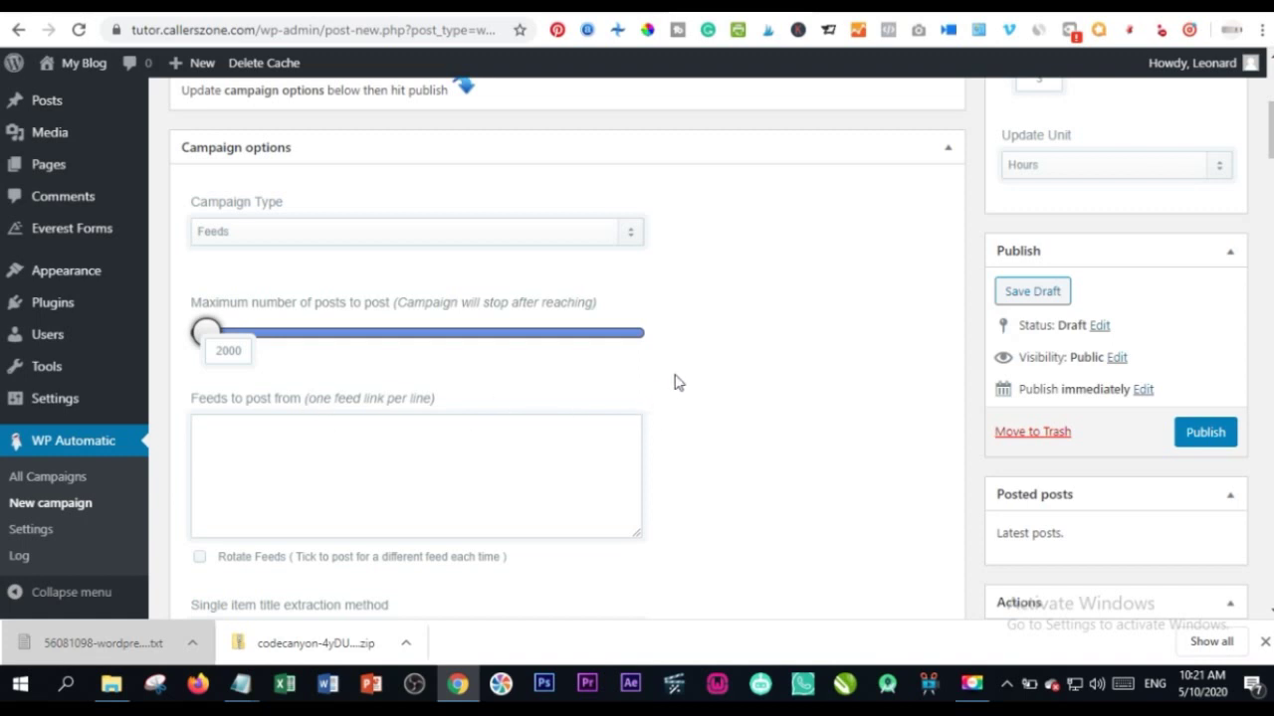
Step: Search Google in a new tab for "sahara reporters rss feed" and open the Sahara Reporters RSS page
key("ctrl+t")
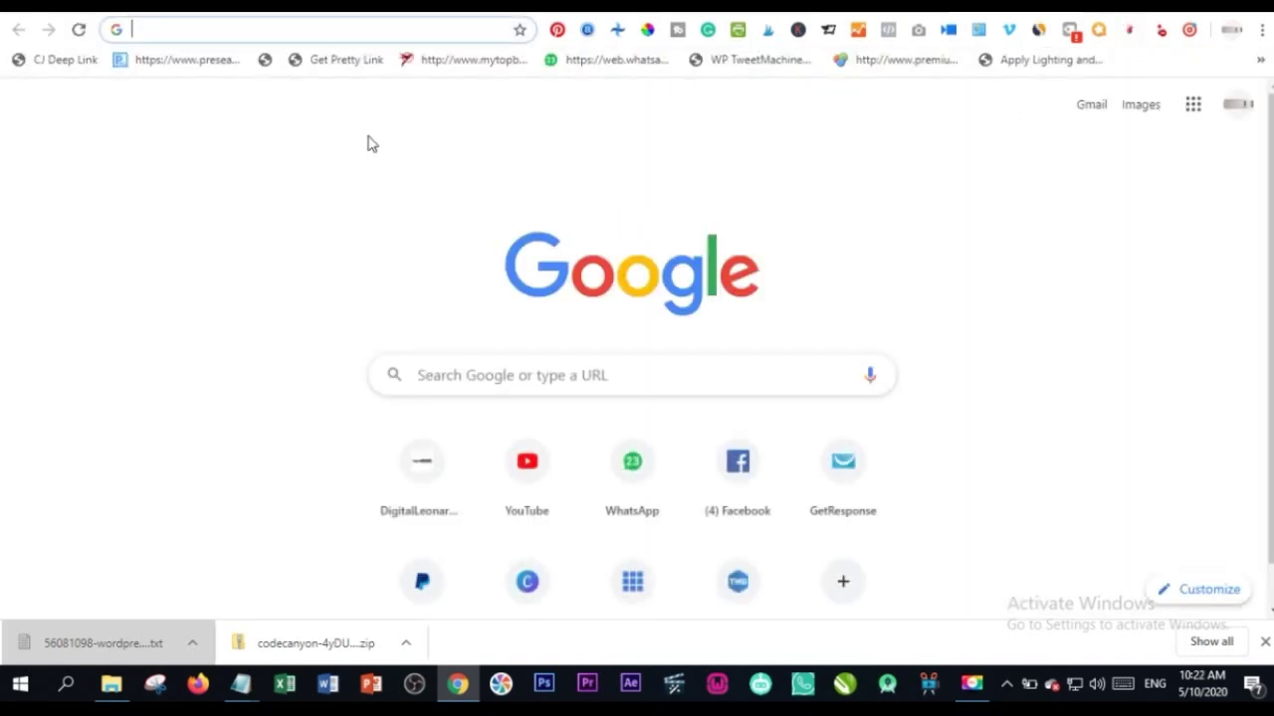
type("saha")
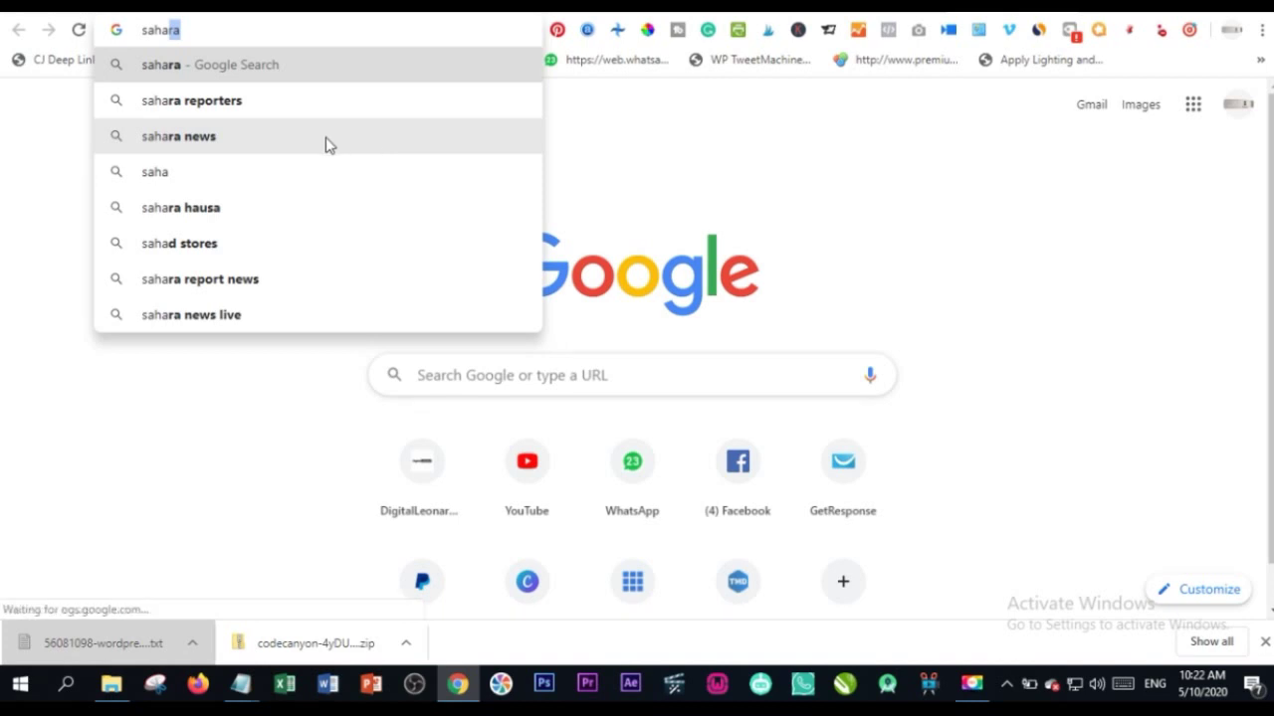
left_click(204, 103)
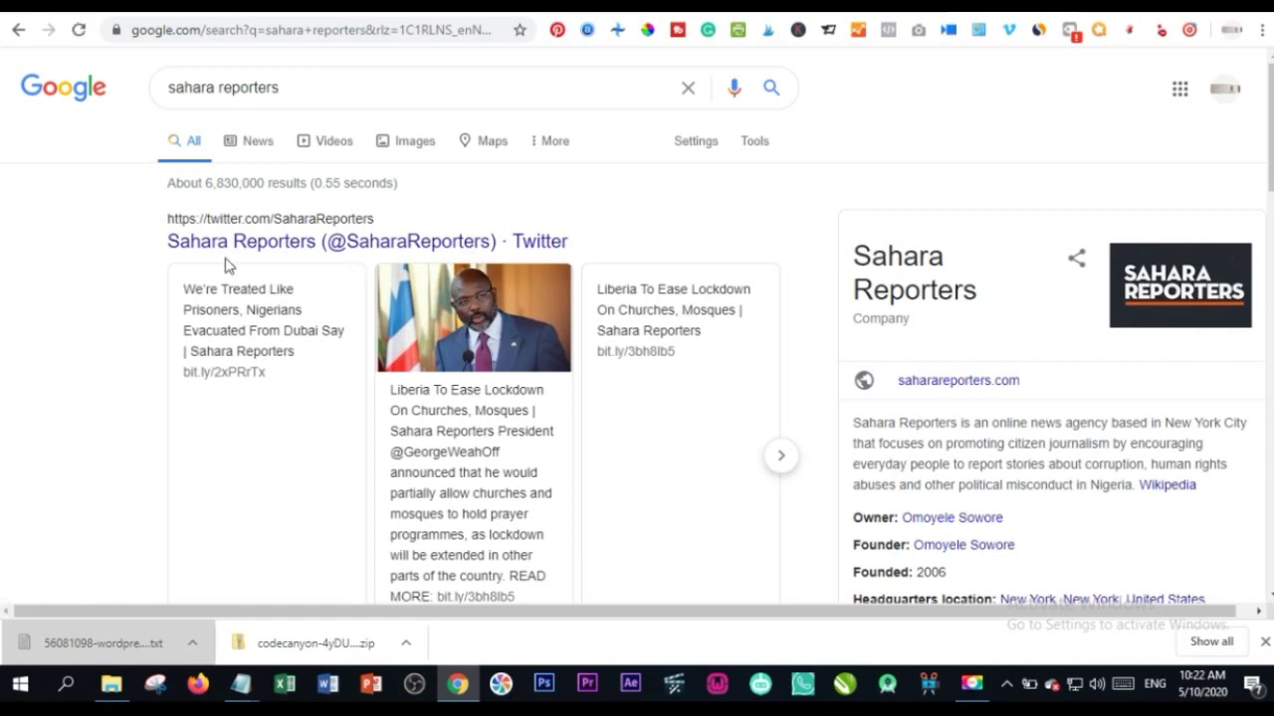
left_click(338, 81)
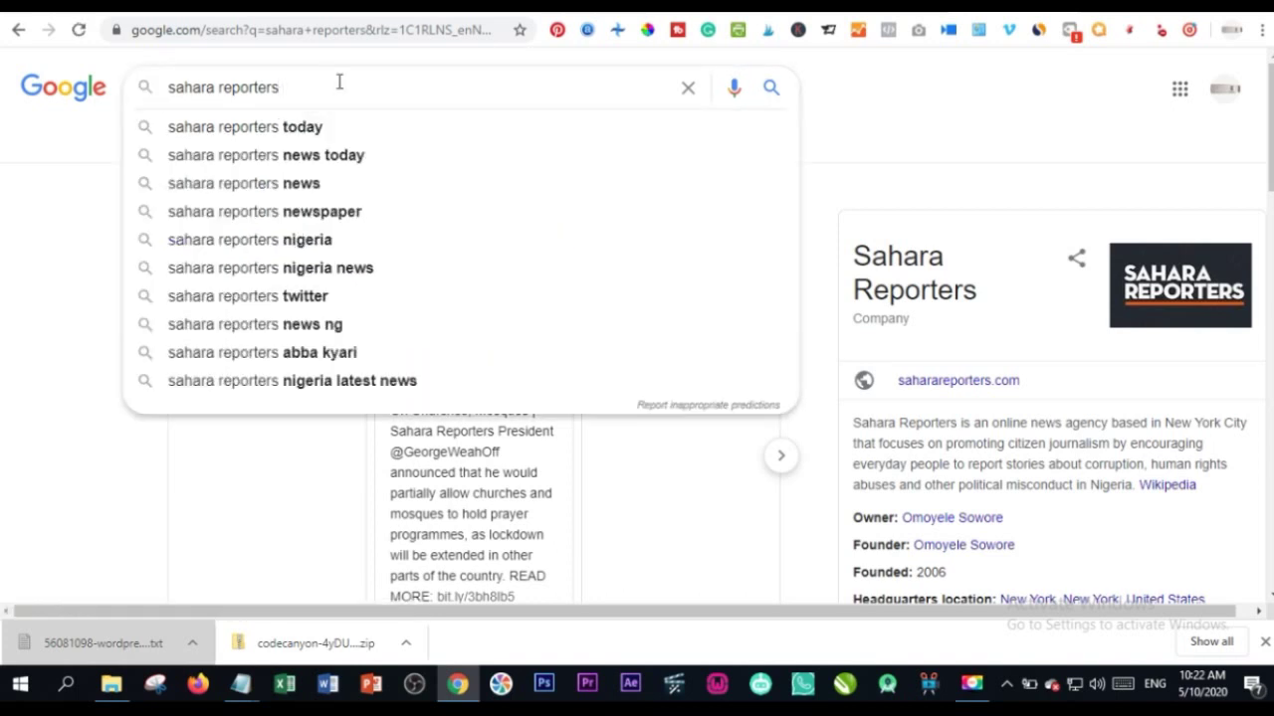
type("rss")
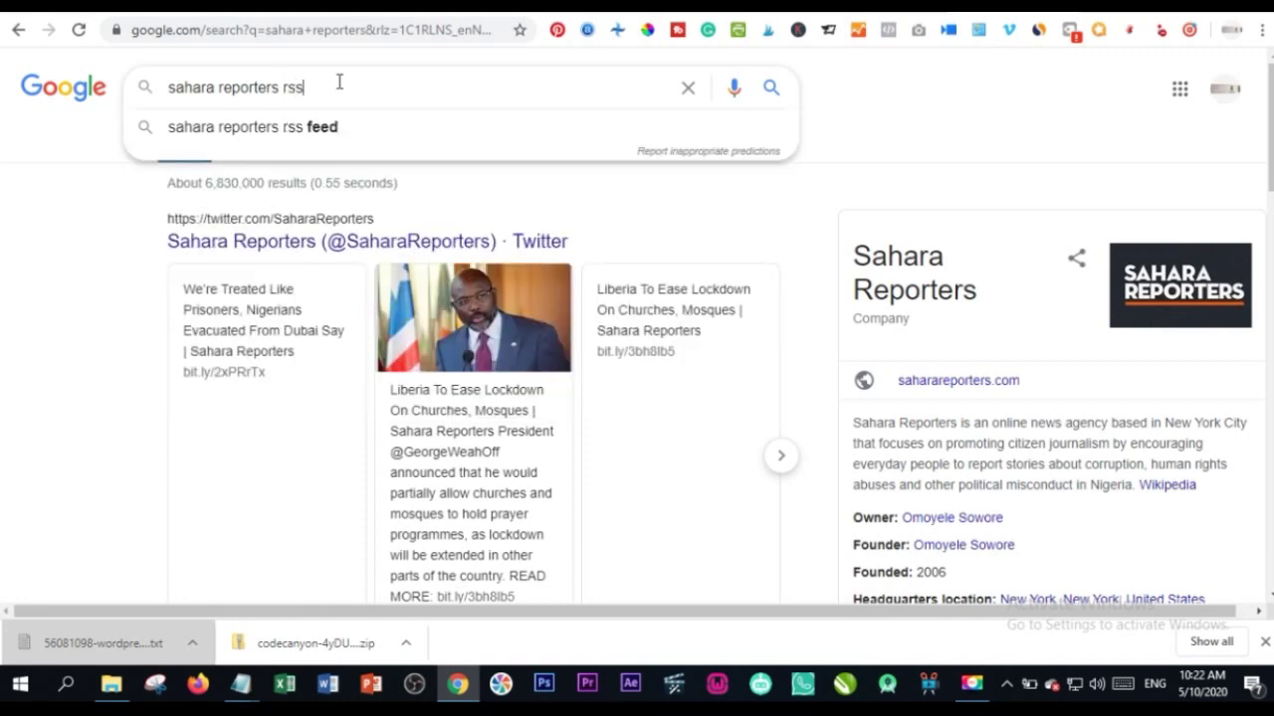
left_click(312, 127)
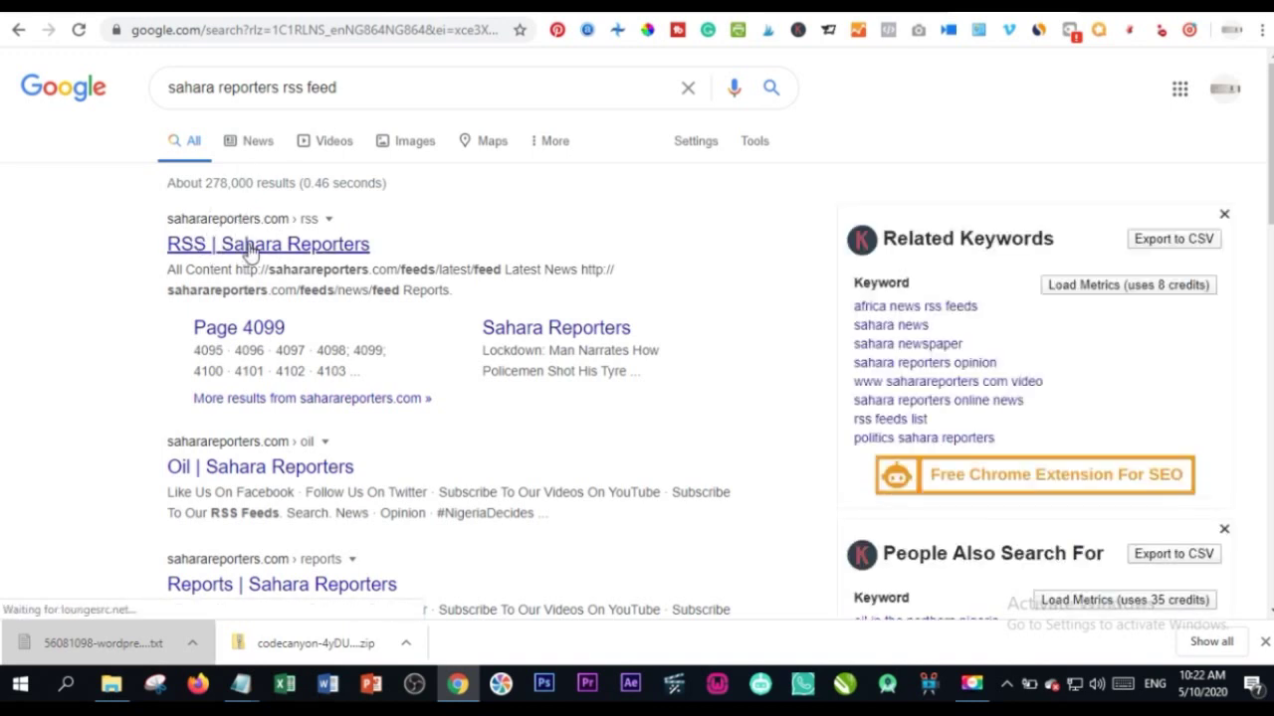
left_click(249, 250)
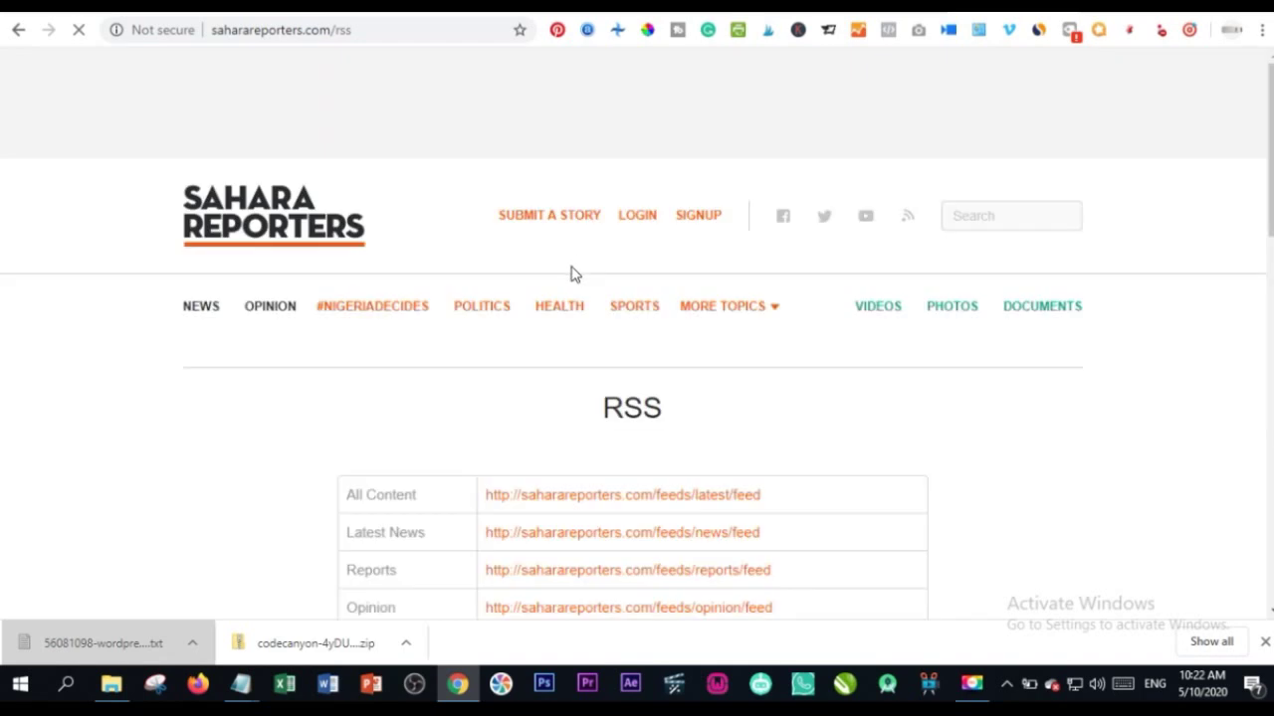
Step: Examine the table of category feed links on the Sahara Reporters RSS page
scroll(562, 299, "down", 3)
scroll(483, 390, "down", 2)
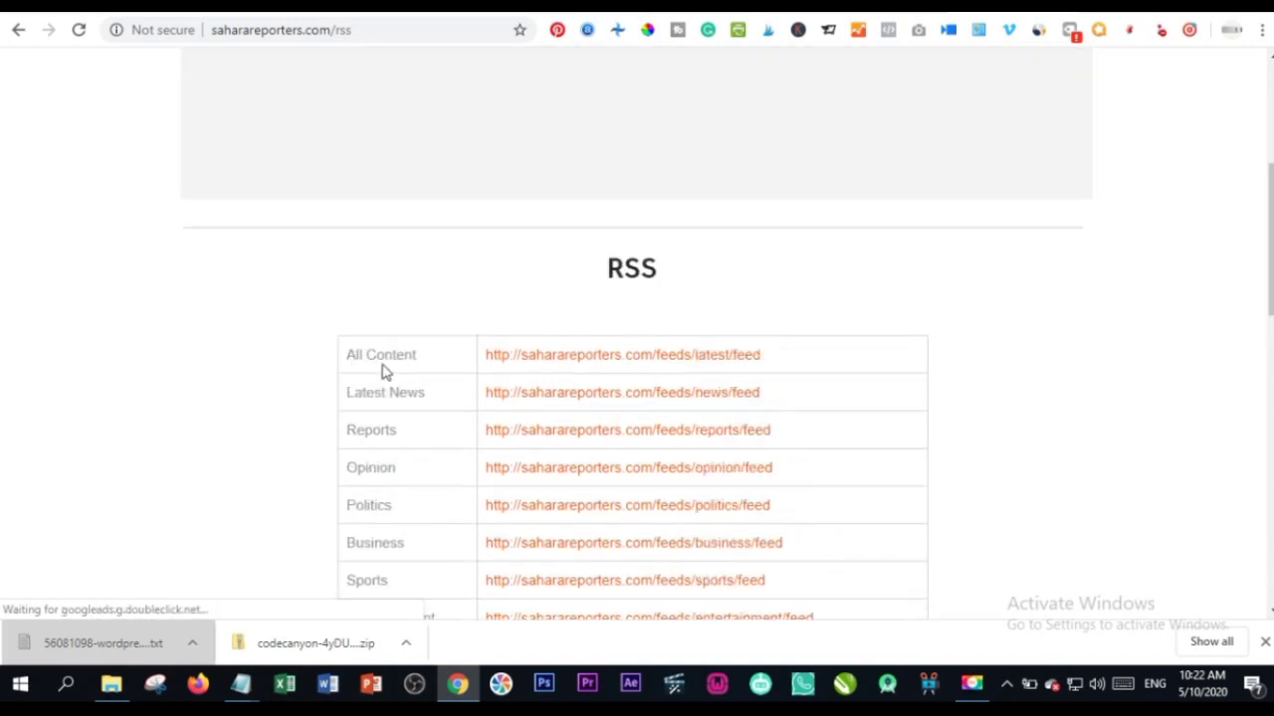
scroll(455, 361, "down", 2)
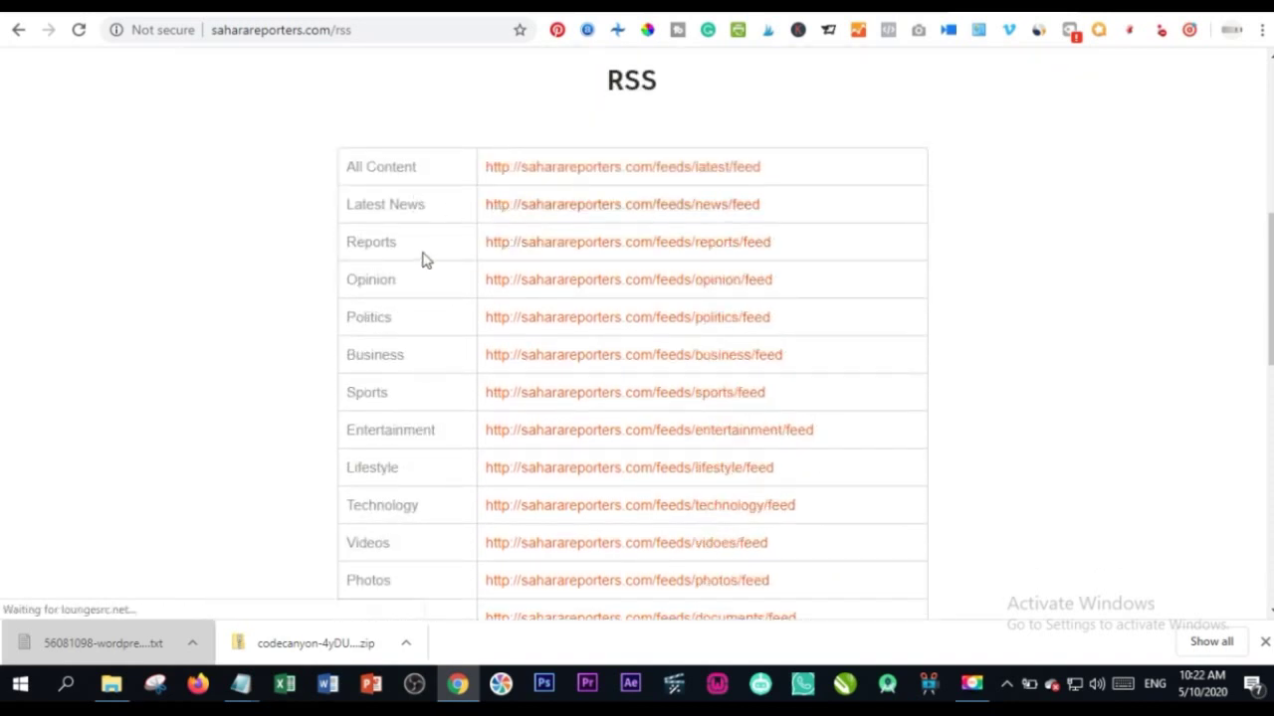
scroll(412, 332, "down", 2)
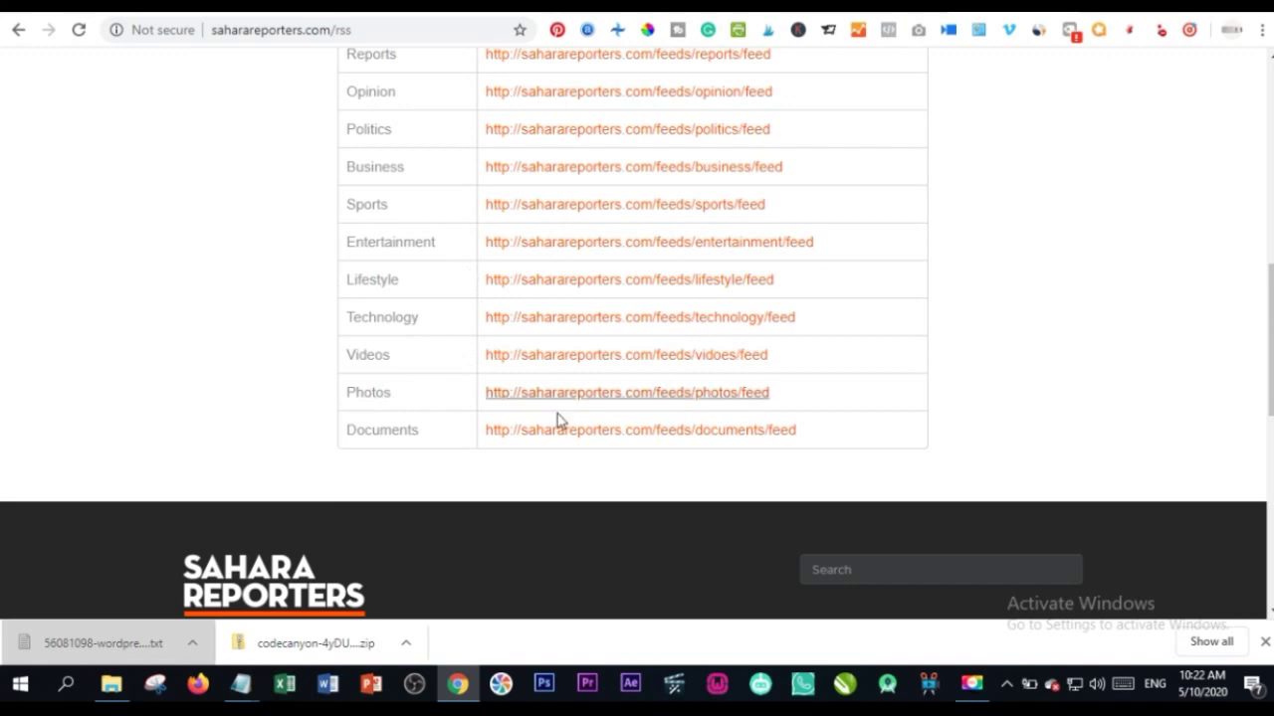
scroll(809, 429, "up", 1)
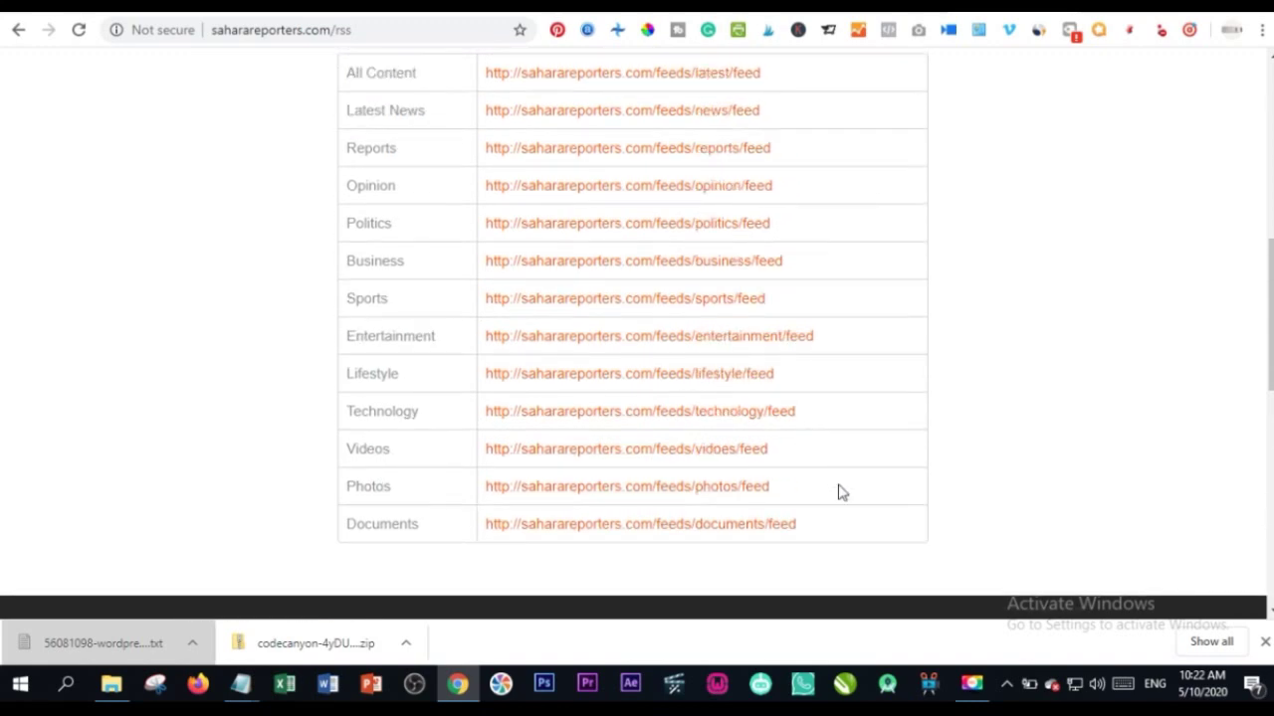
left_click_drag(819, 534, 594, 411)
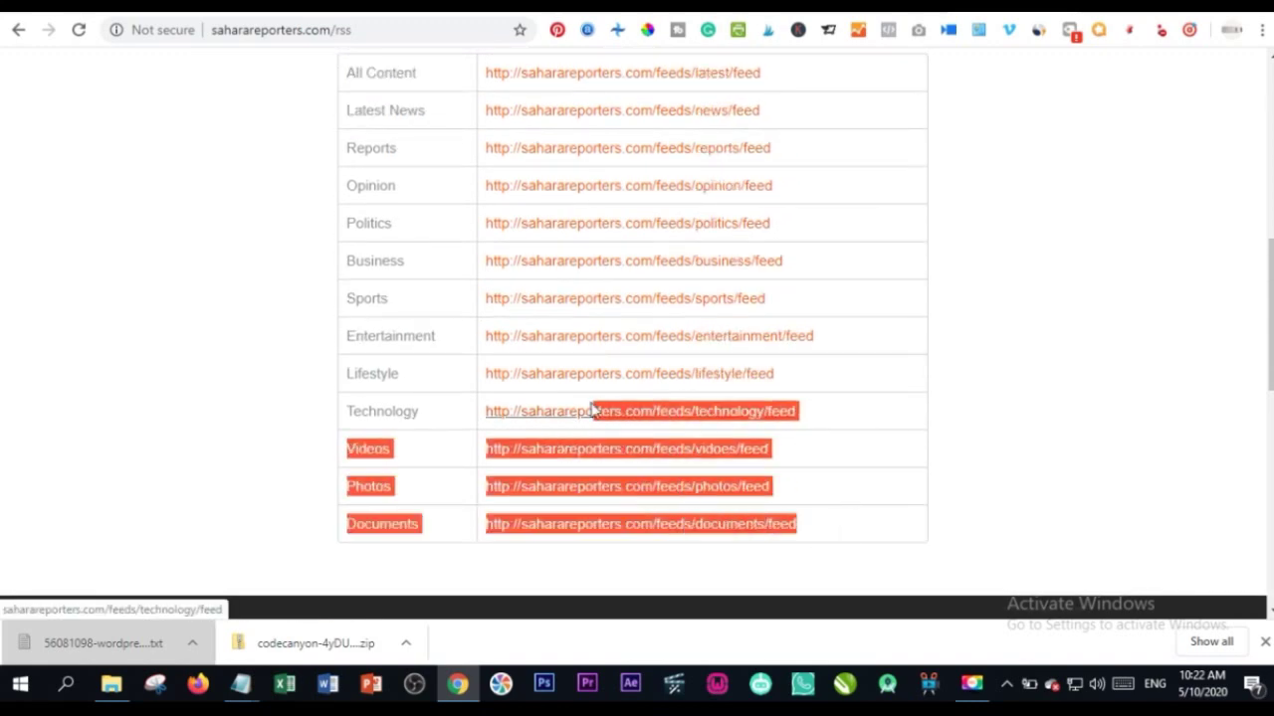
left_click(816, 489)
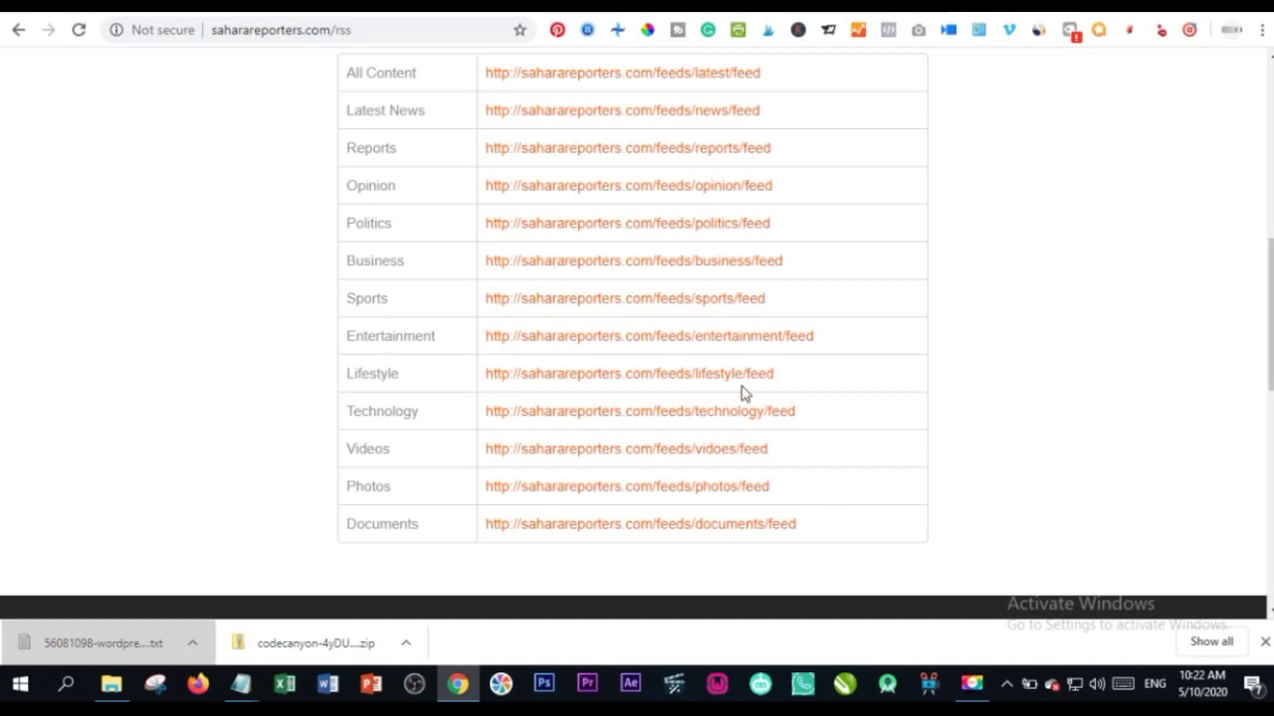
scroll(739, 393, "up", 2)
left_click_drag(811, 315, 488, 296)
key("ctrl+c")
right_click(507, 304)
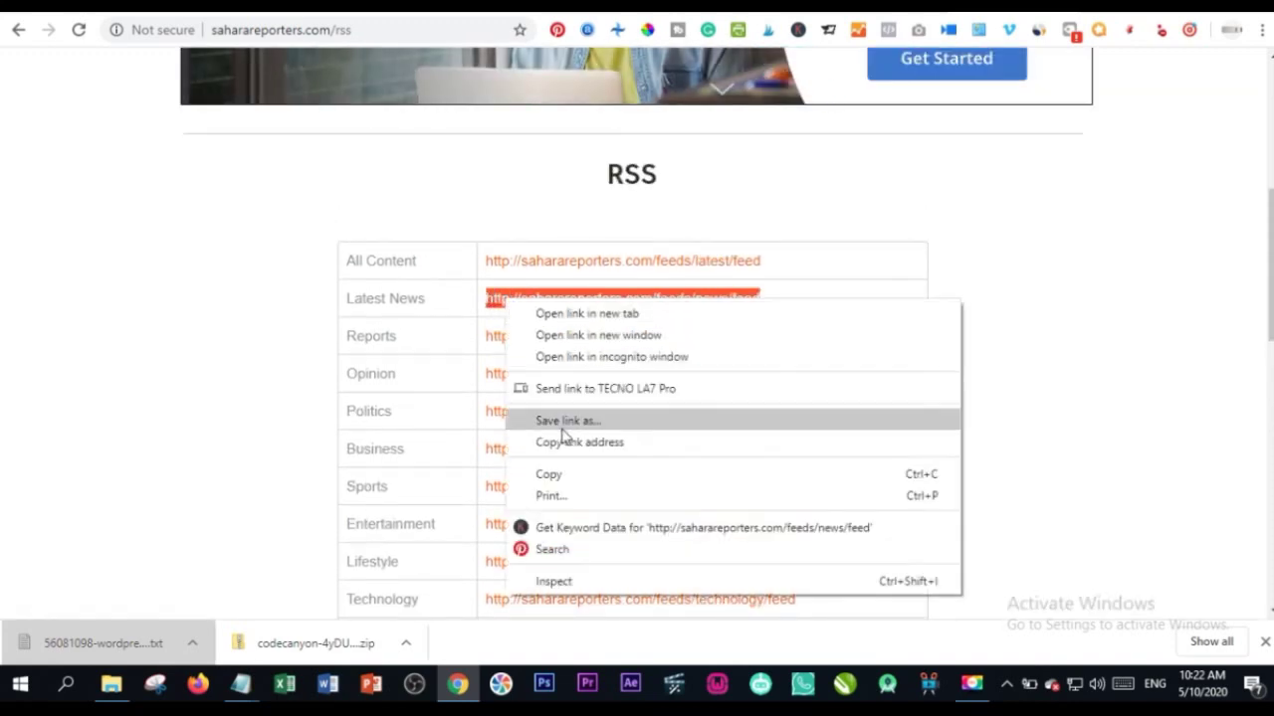
left_click(555, 476)
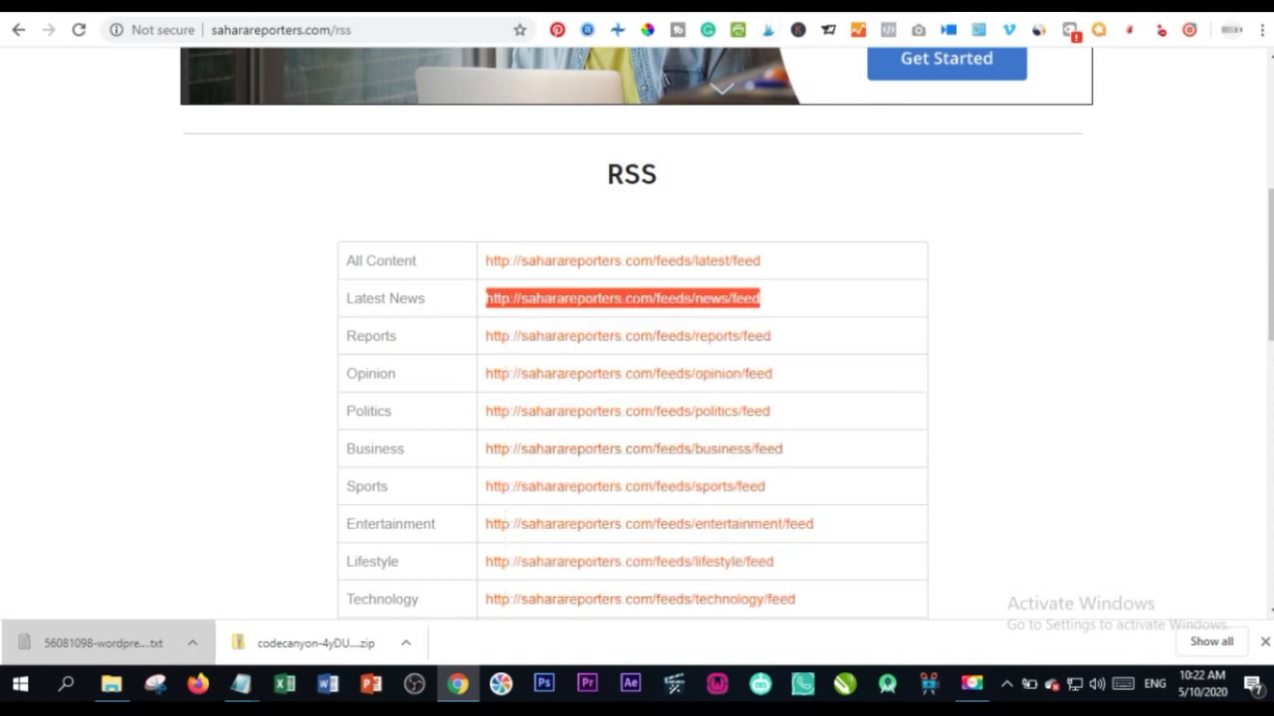
key("ctrl+Tab")
left_click(370, 439)
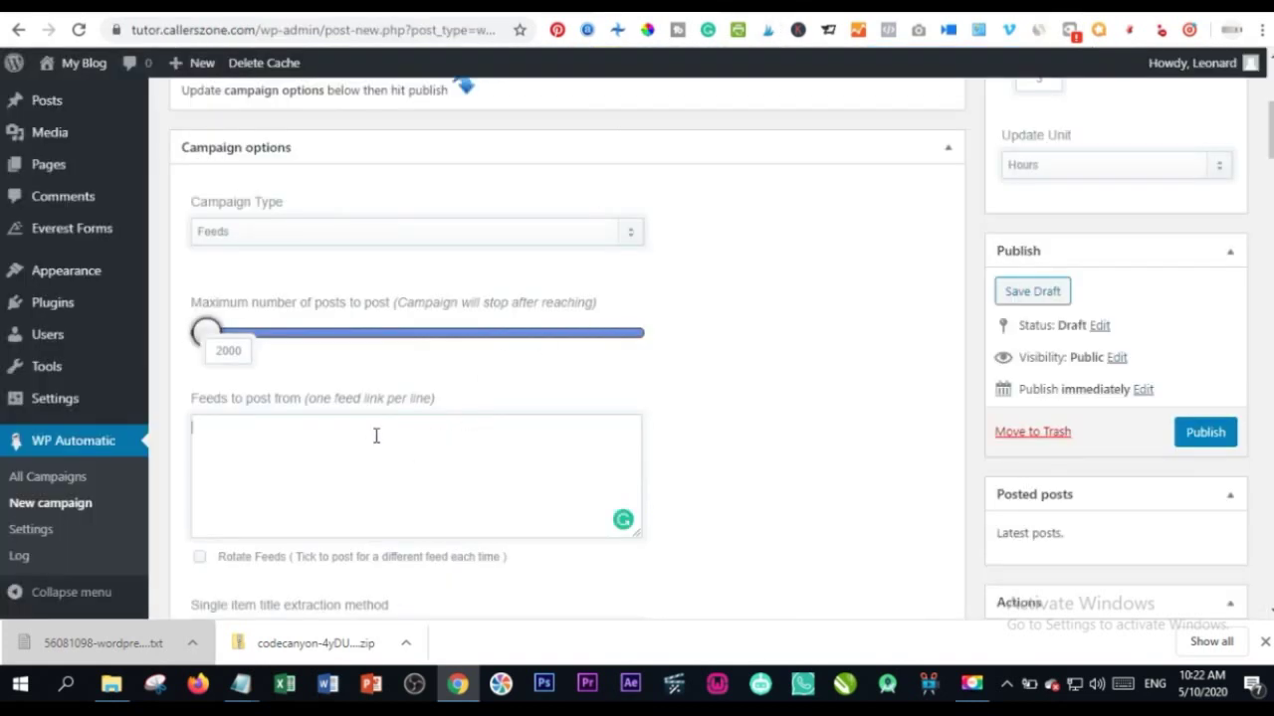
key("ctrl+v")
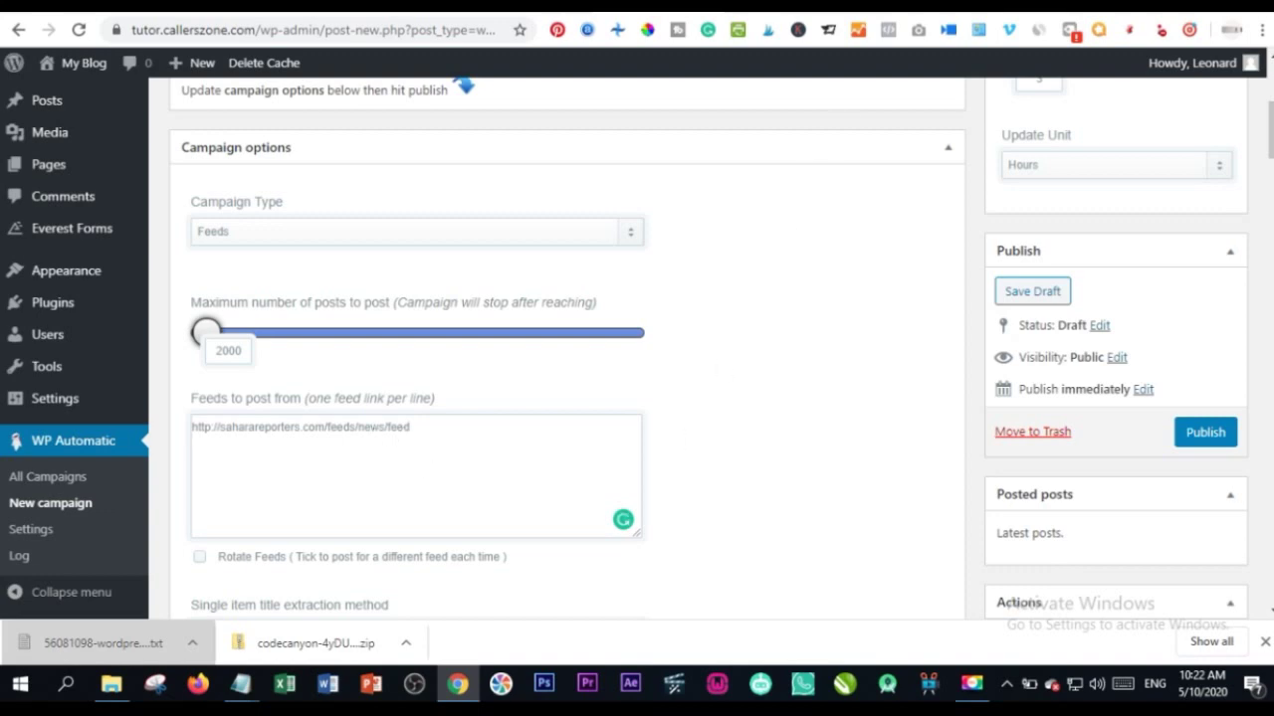
key("ctrl+shift+Tab")
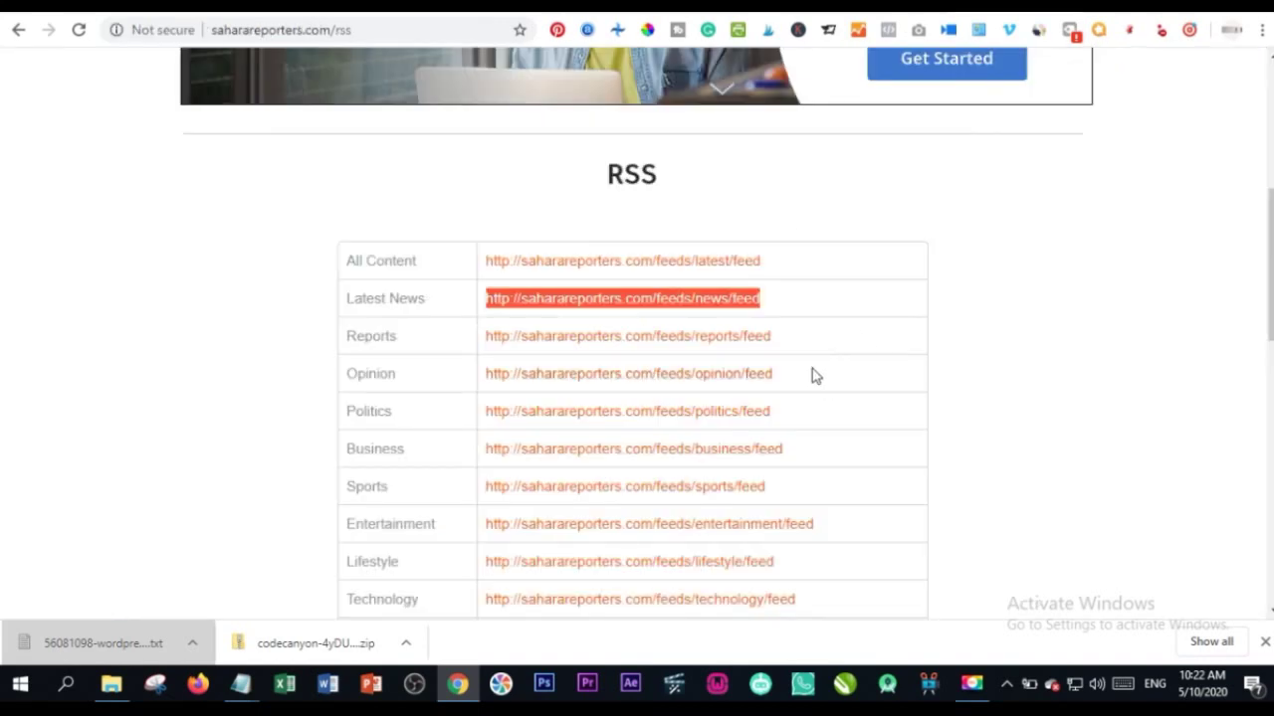
left_click_drag(819, 418, 453, 430)
key("ctrl+c")
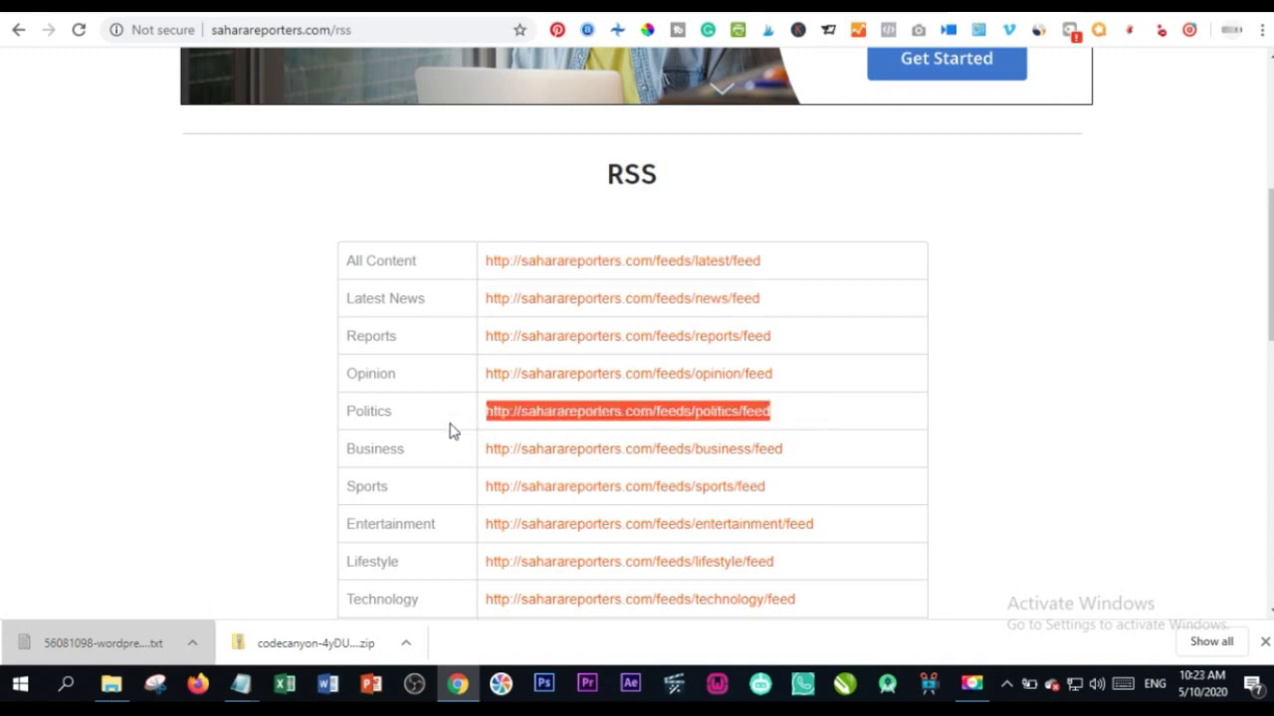
key("ctrl+Tab")
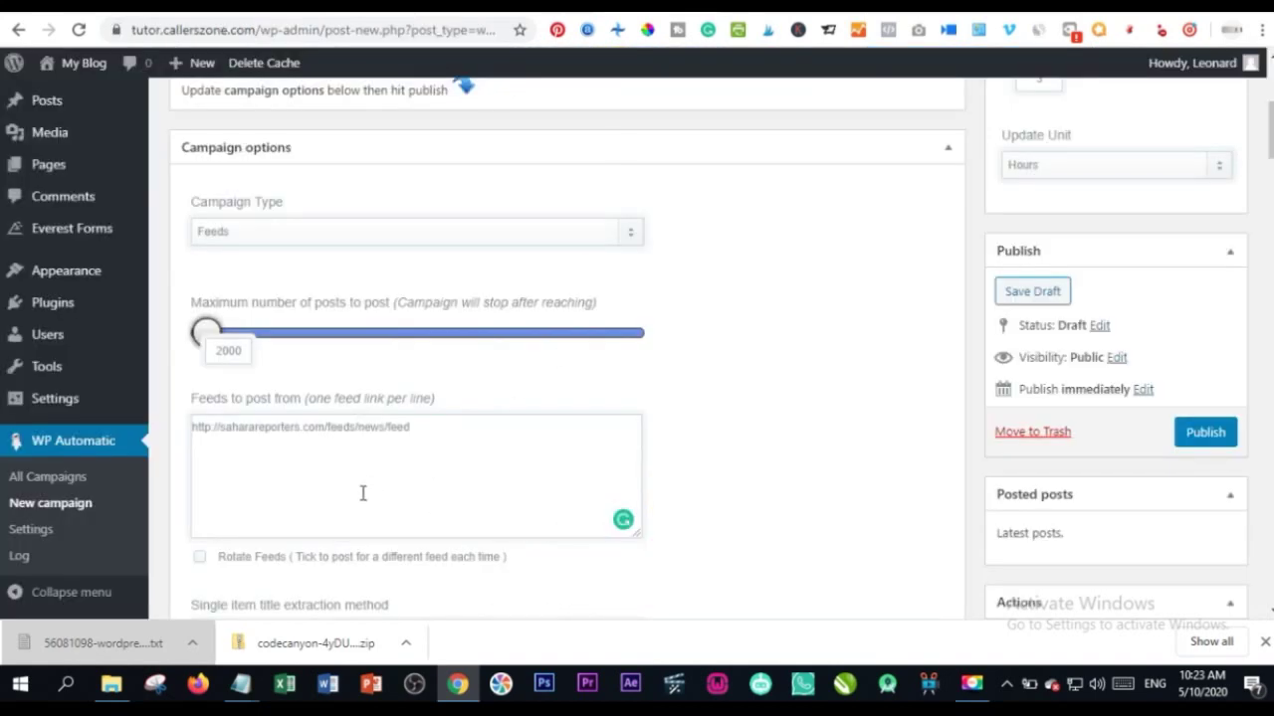
key("Return")
key("ctrl+v")
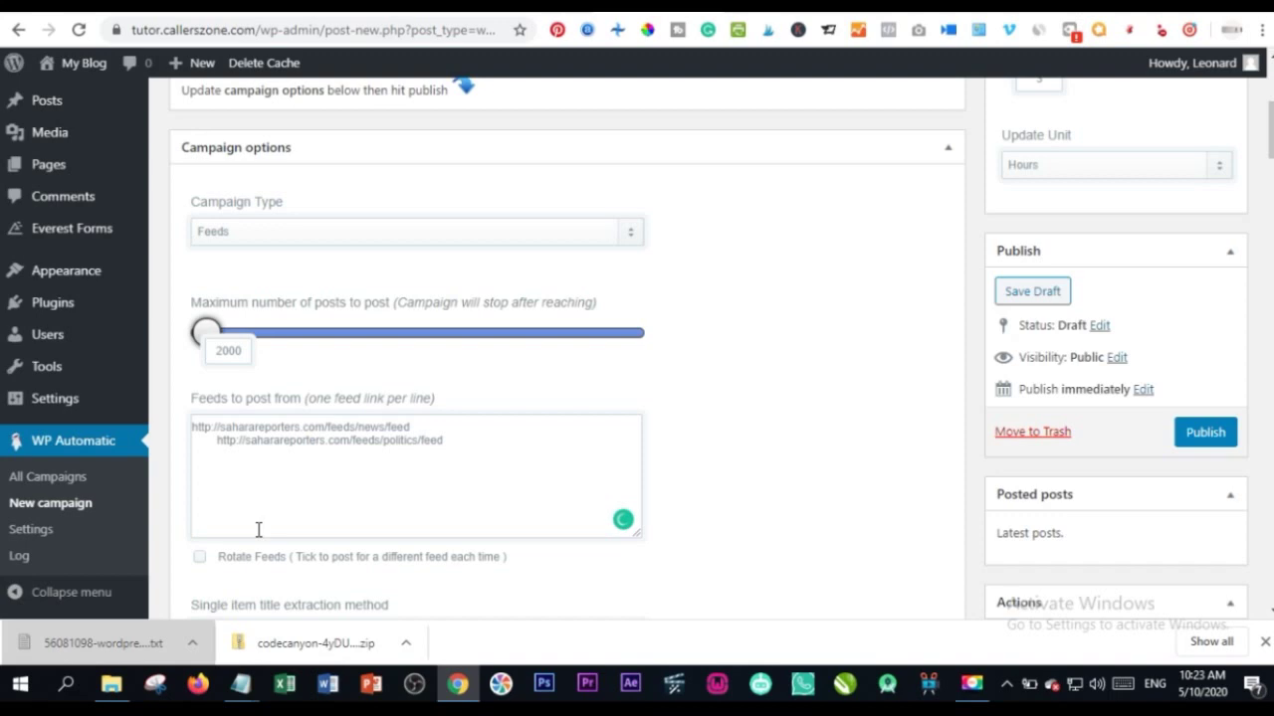
key("Home")
key("Delete")
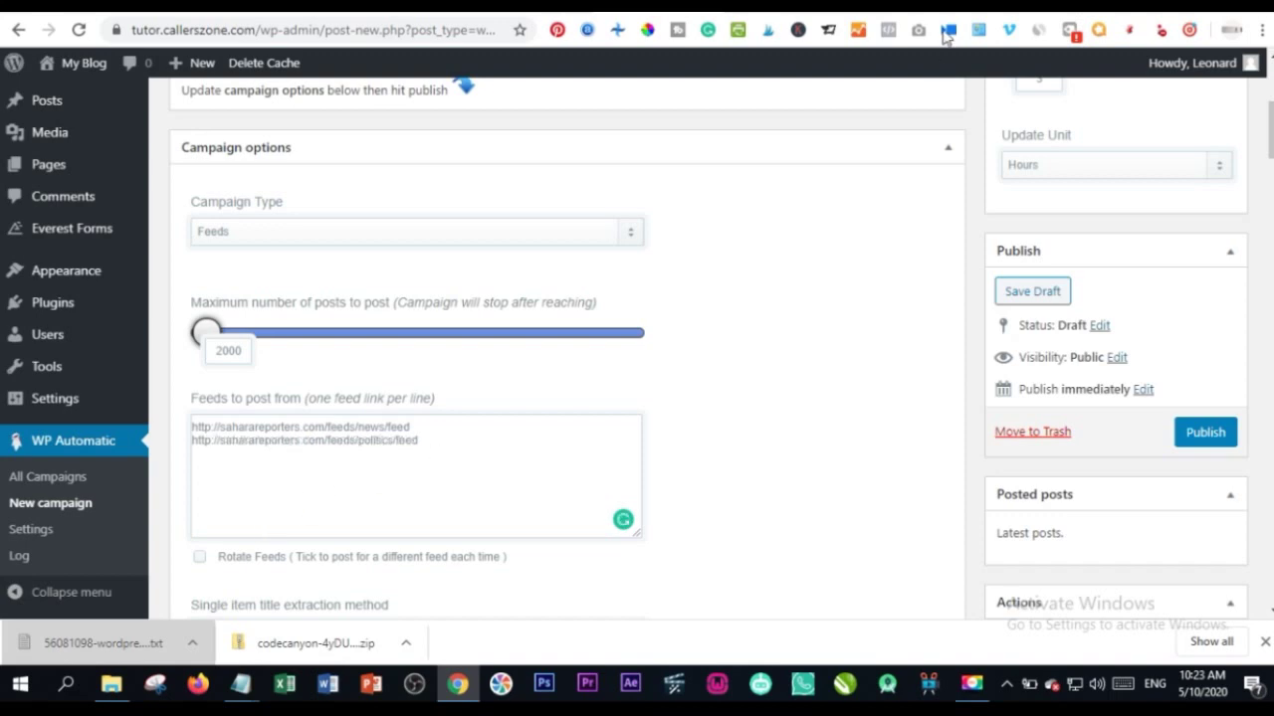
key("ctrl+Tab")
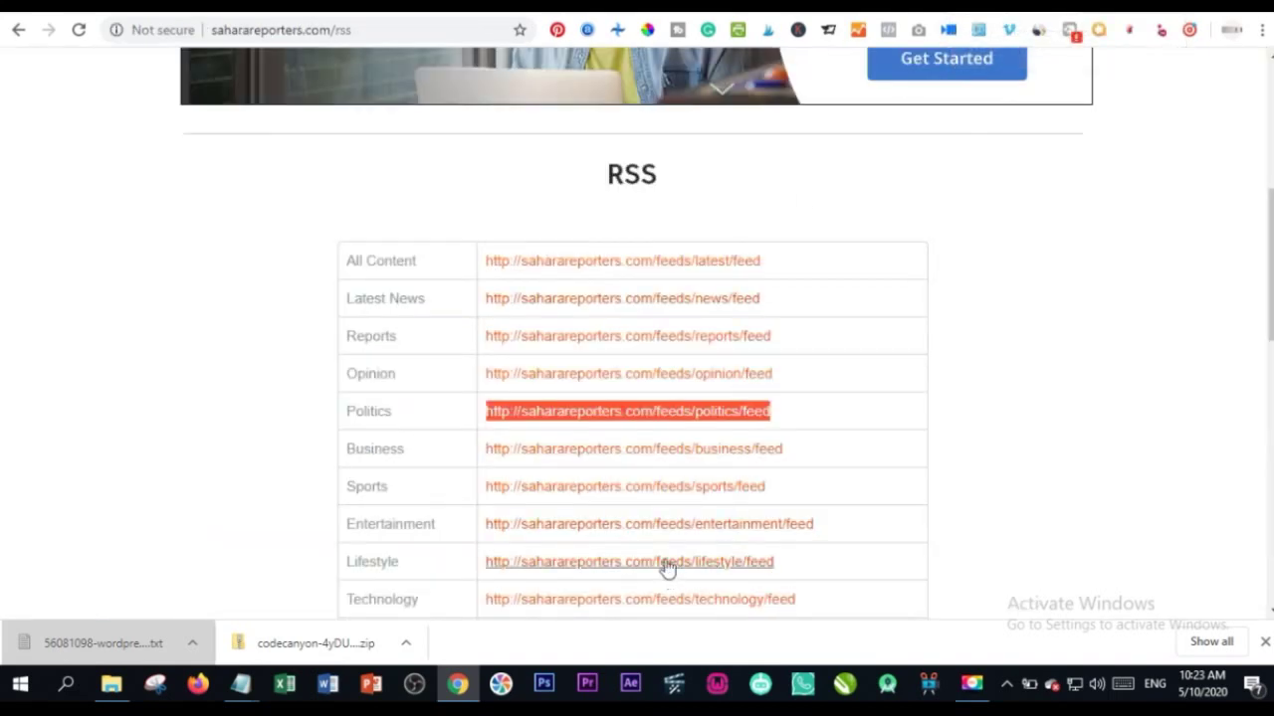
scroll(676, 537, "down", 2)
left_click_drag(854, 355, 507, 361)
right_click(508, 361)
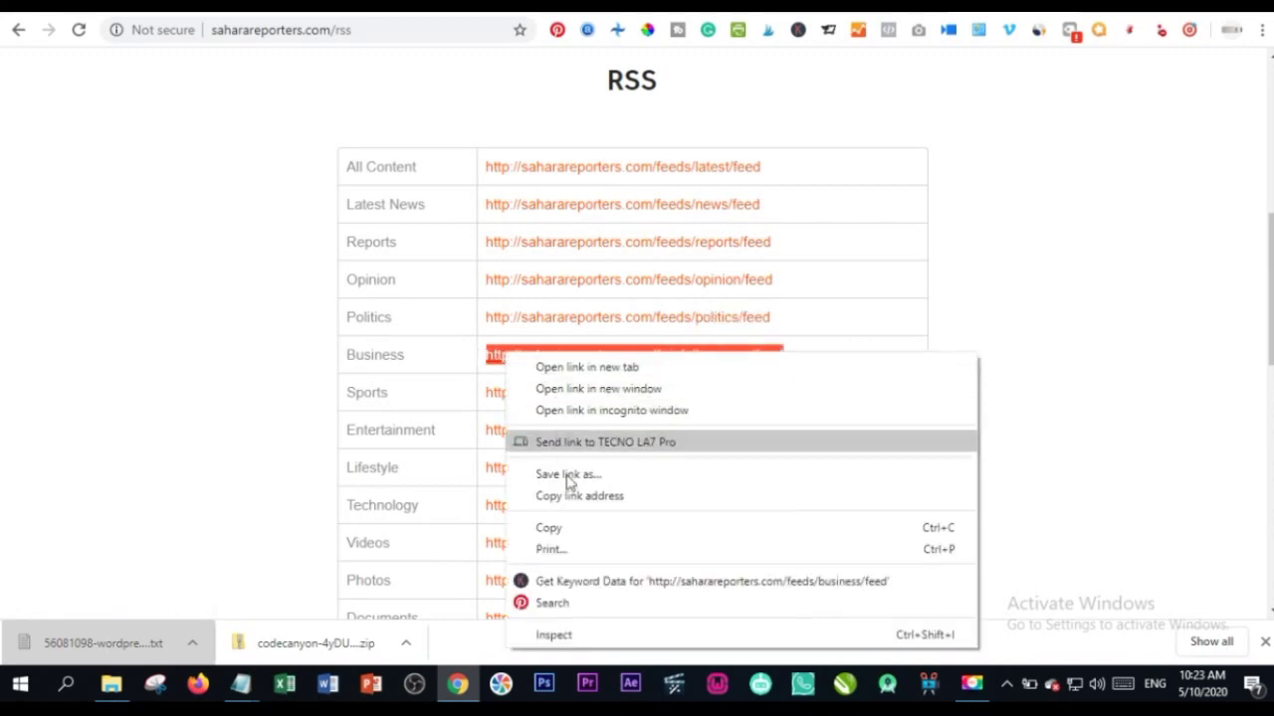
left_click(561, 528)
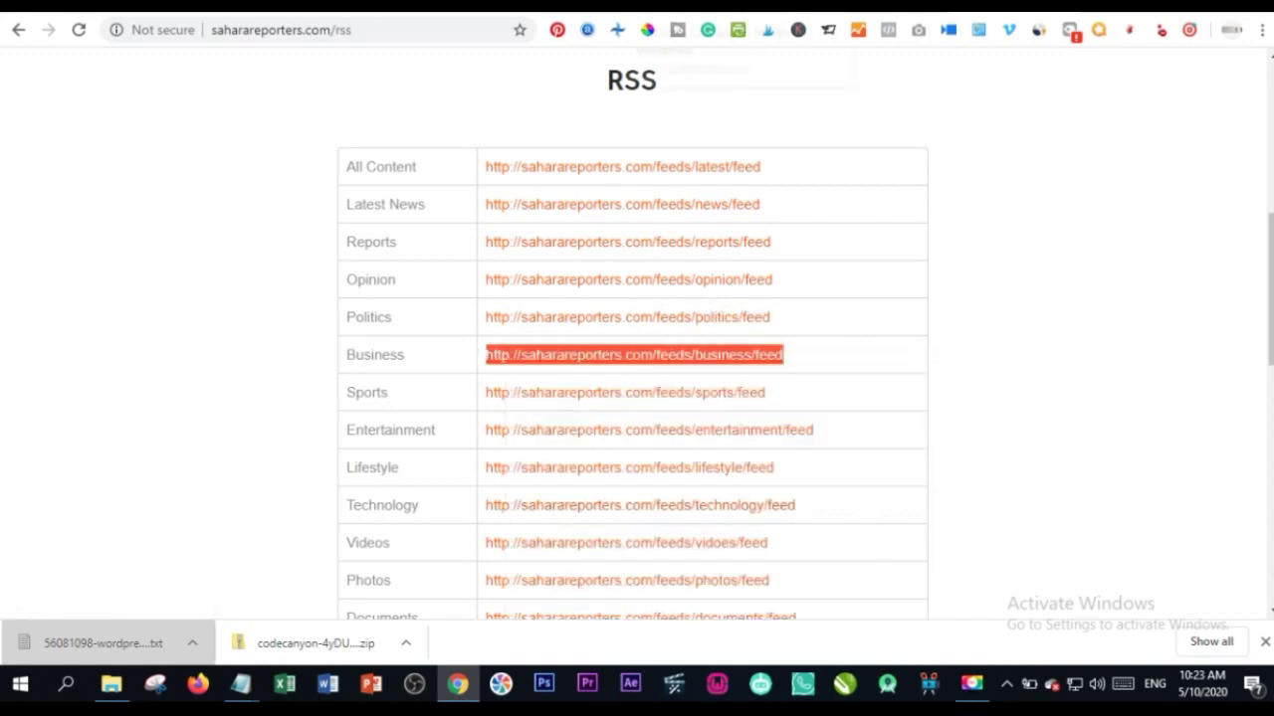
key("ctrl+Tab")
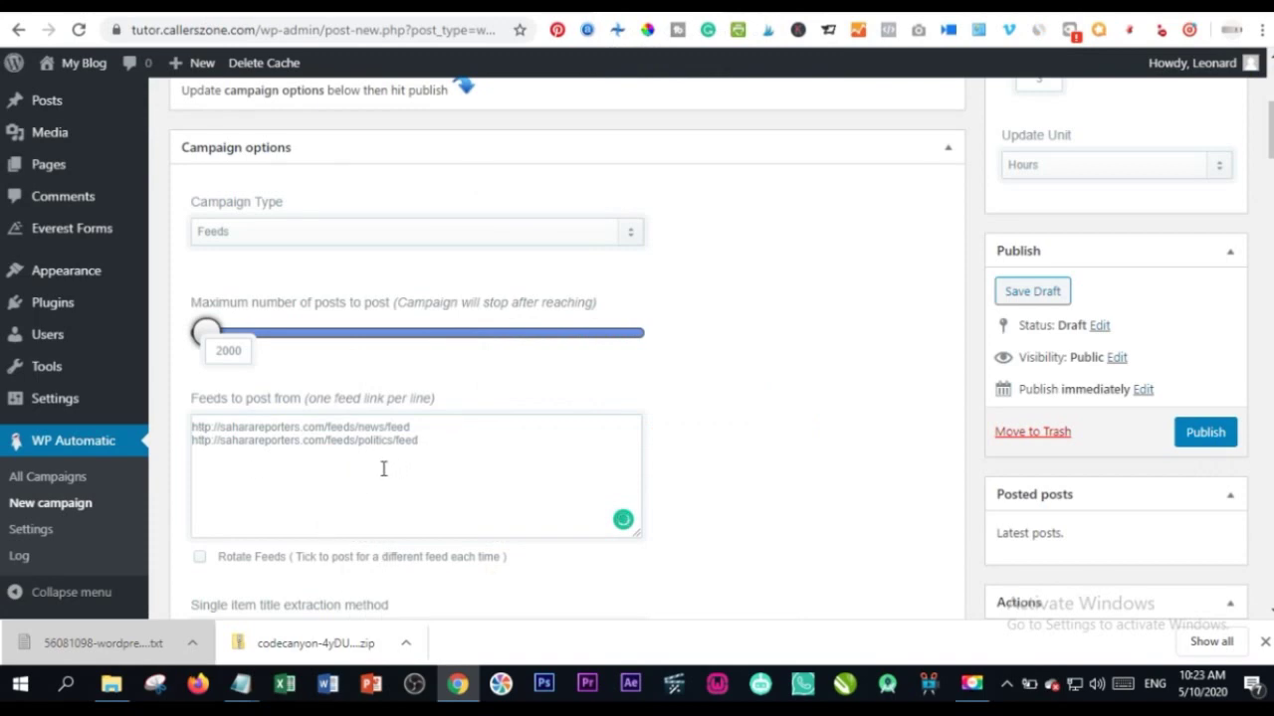
right_click(269, 456)
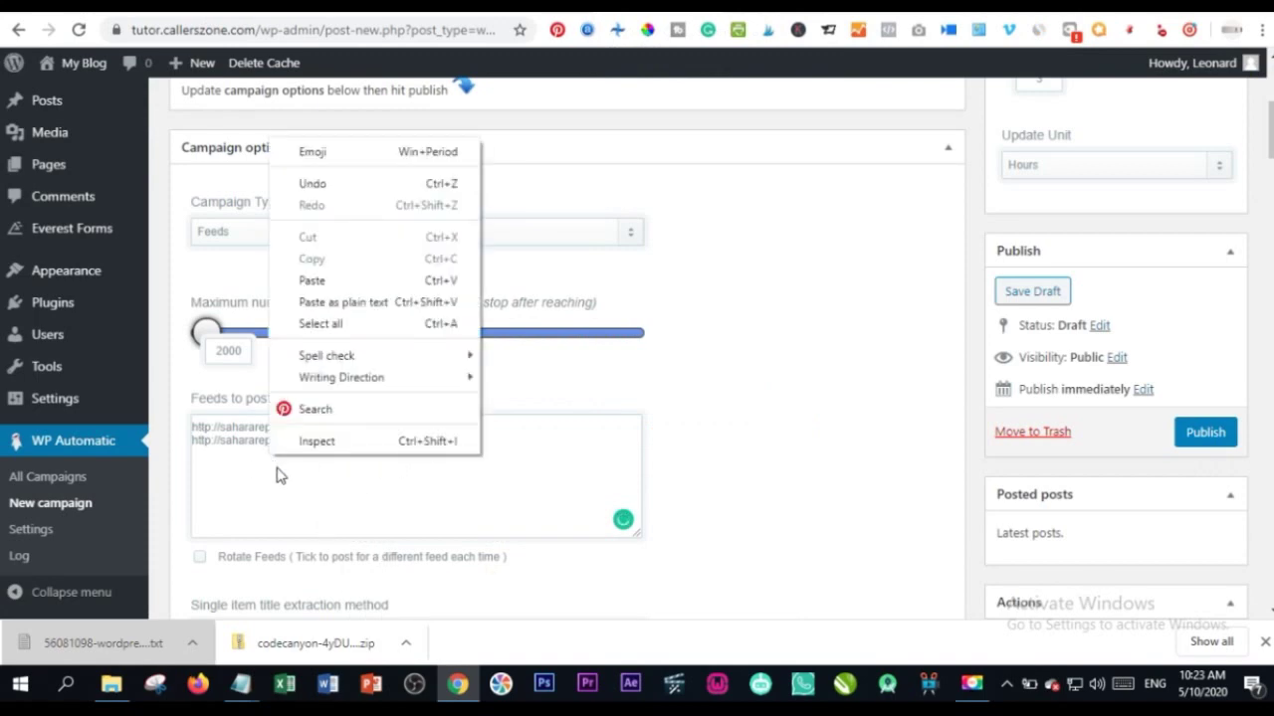
left_click(312, 281)
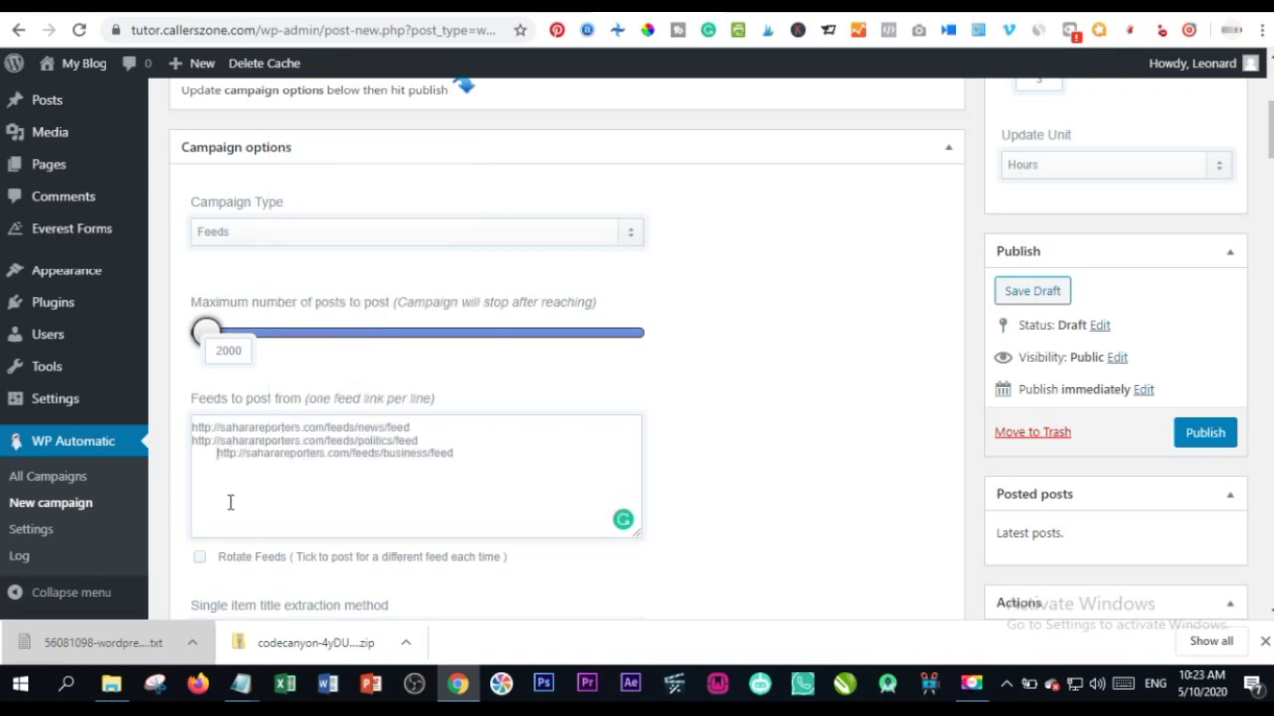
key("Home")
key("Delete")
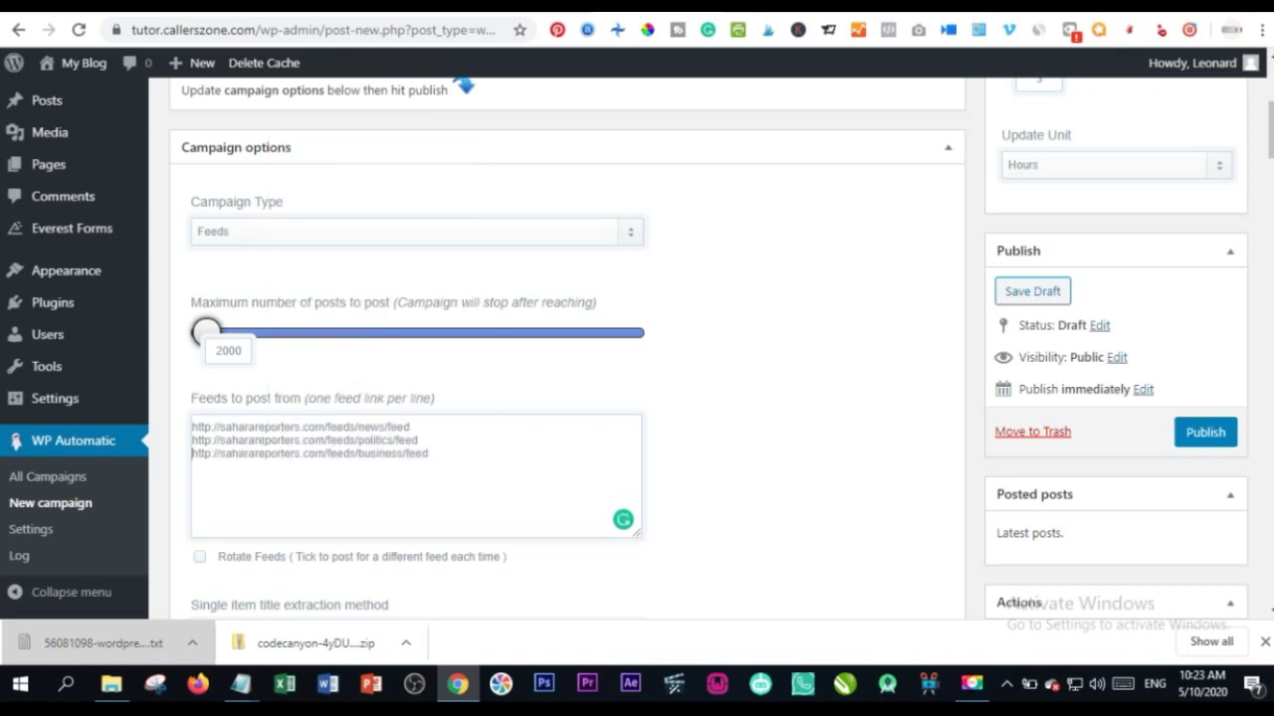
key("ctrl+Tab")
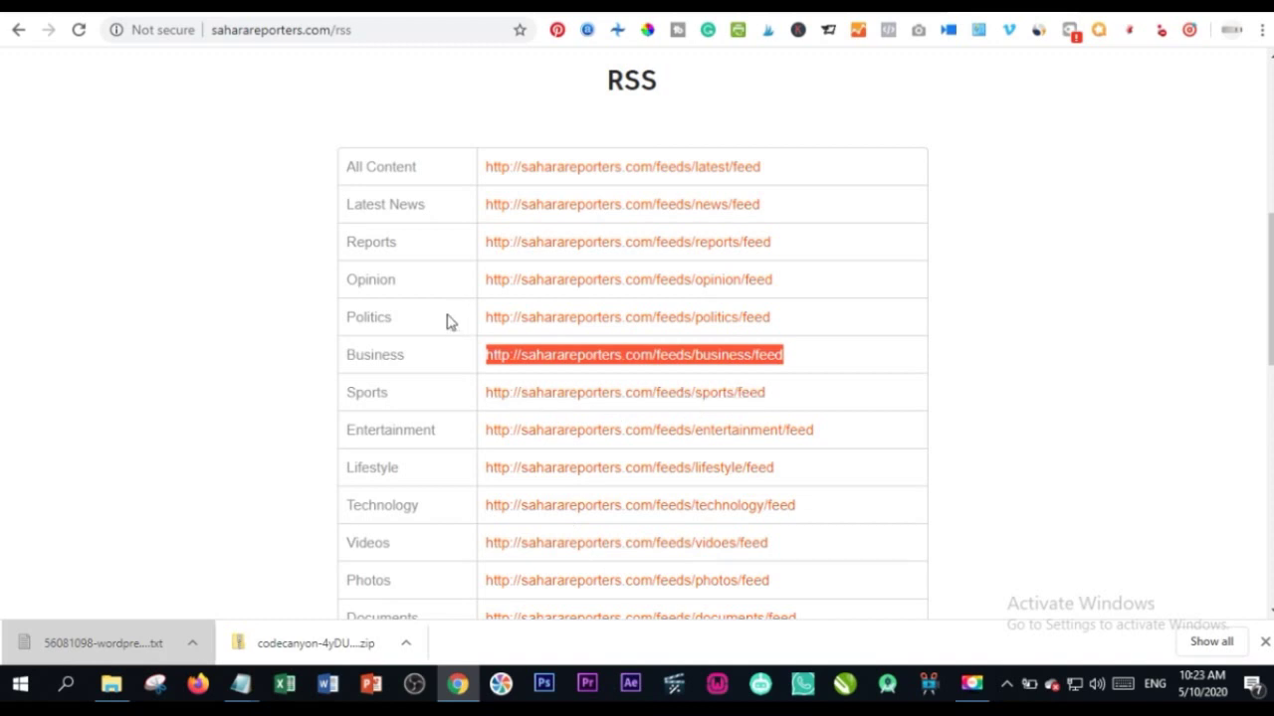
scroll(447, 318, "up", 2)
scroll(418, 290, "down", 3)
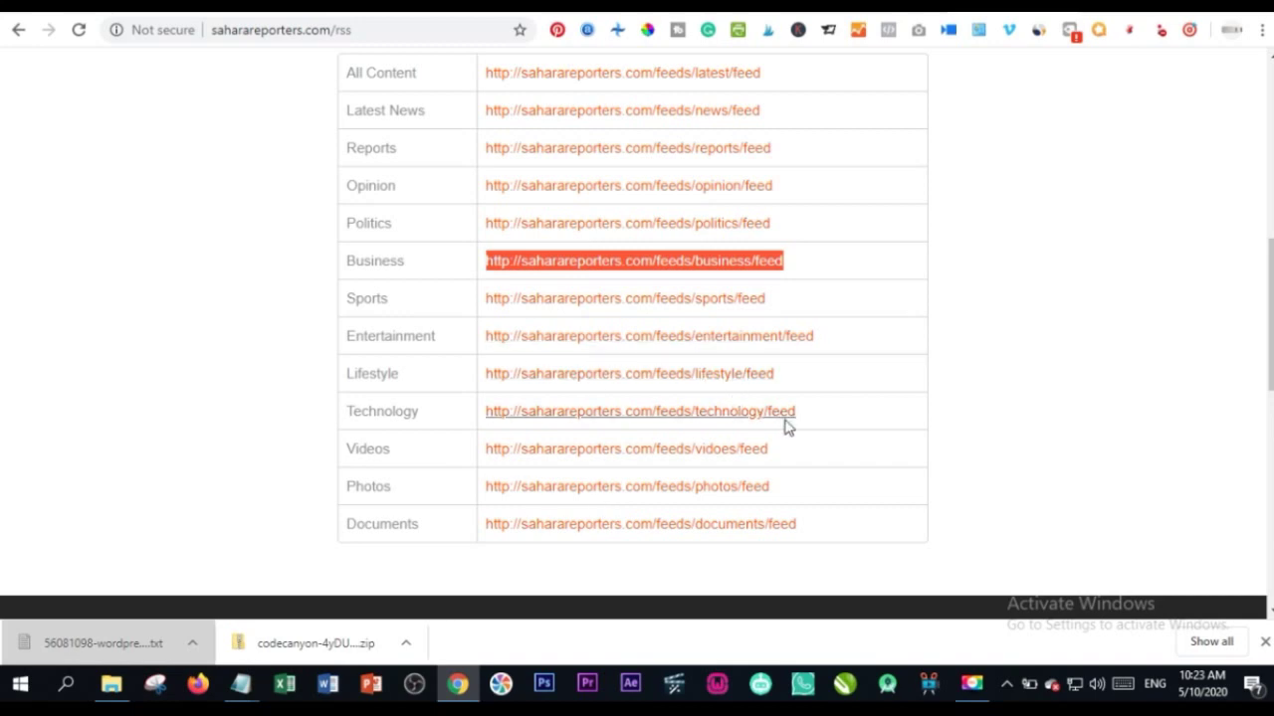
left_click_drag(825, 418, 467, 406)
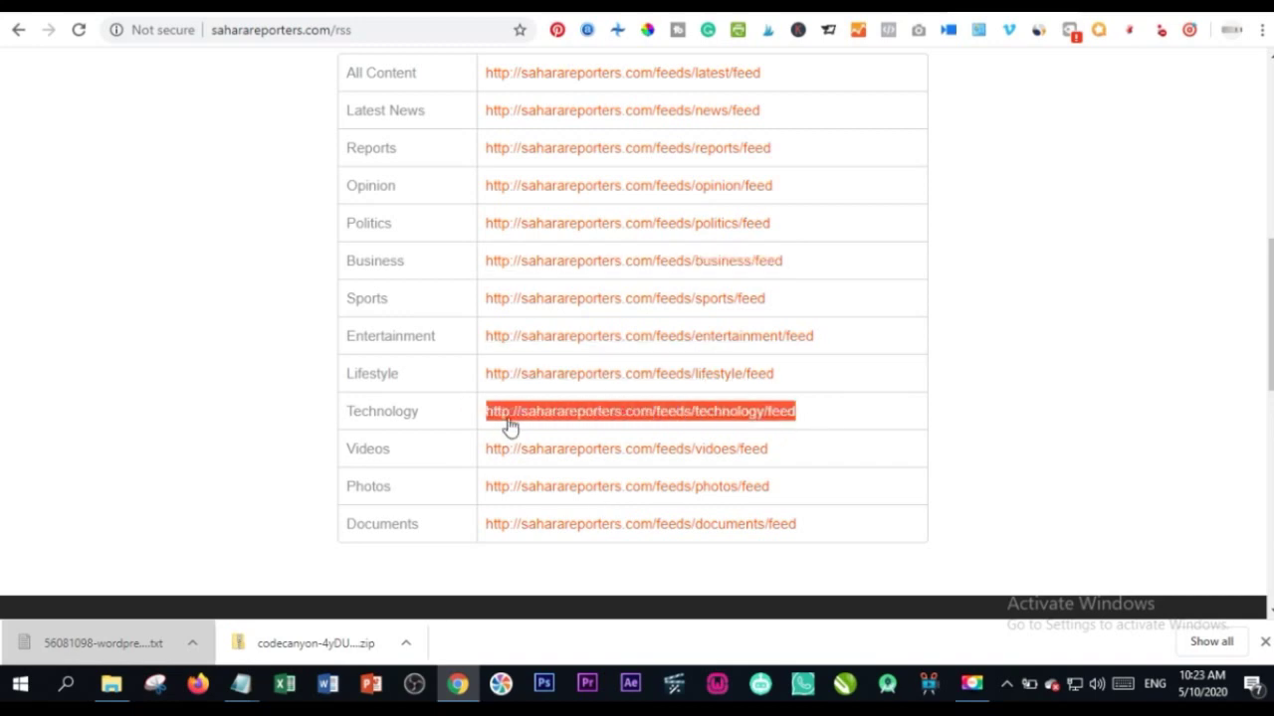
right_click(511, 410)
left_click(548, 424)
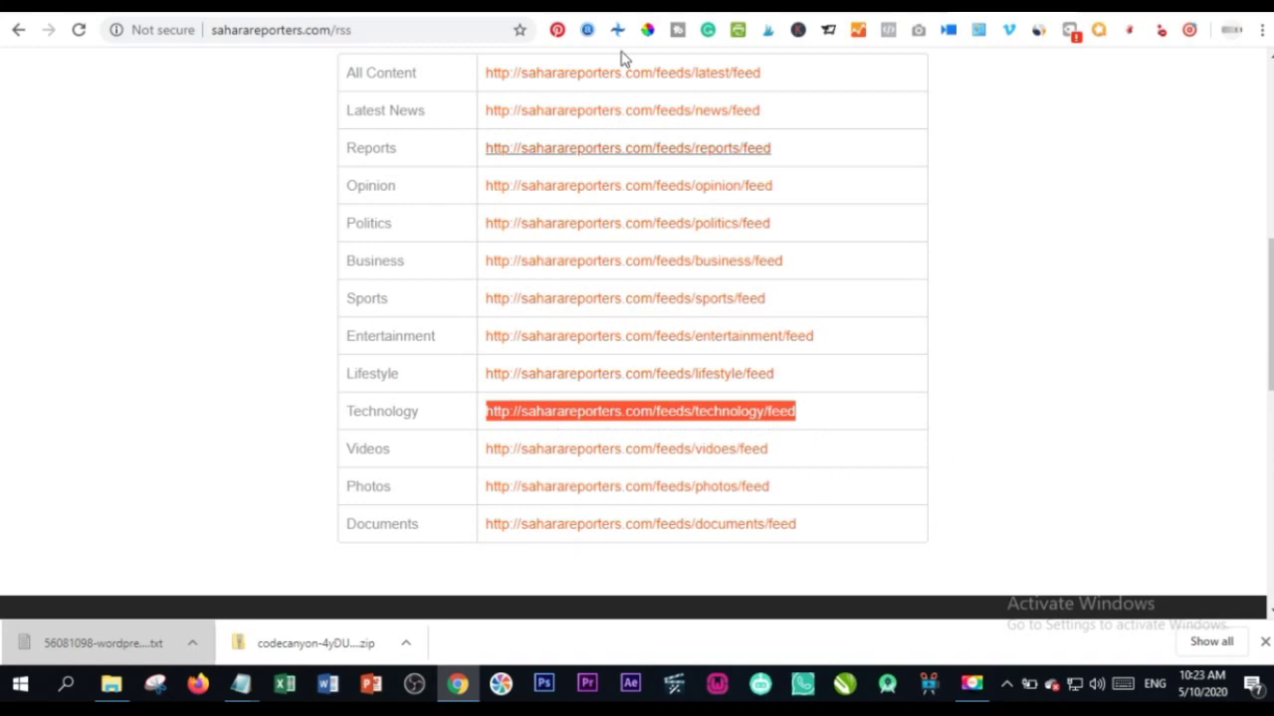
left_click(596, 6)
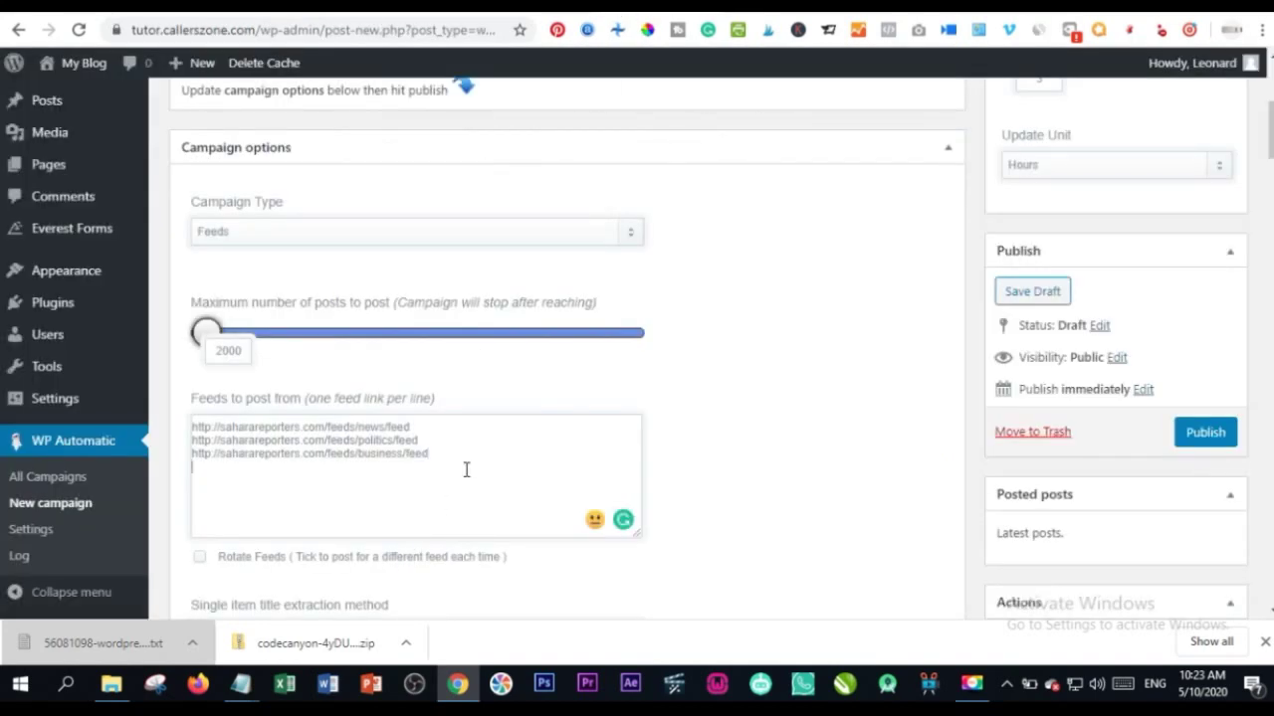
key("ctrl+v")
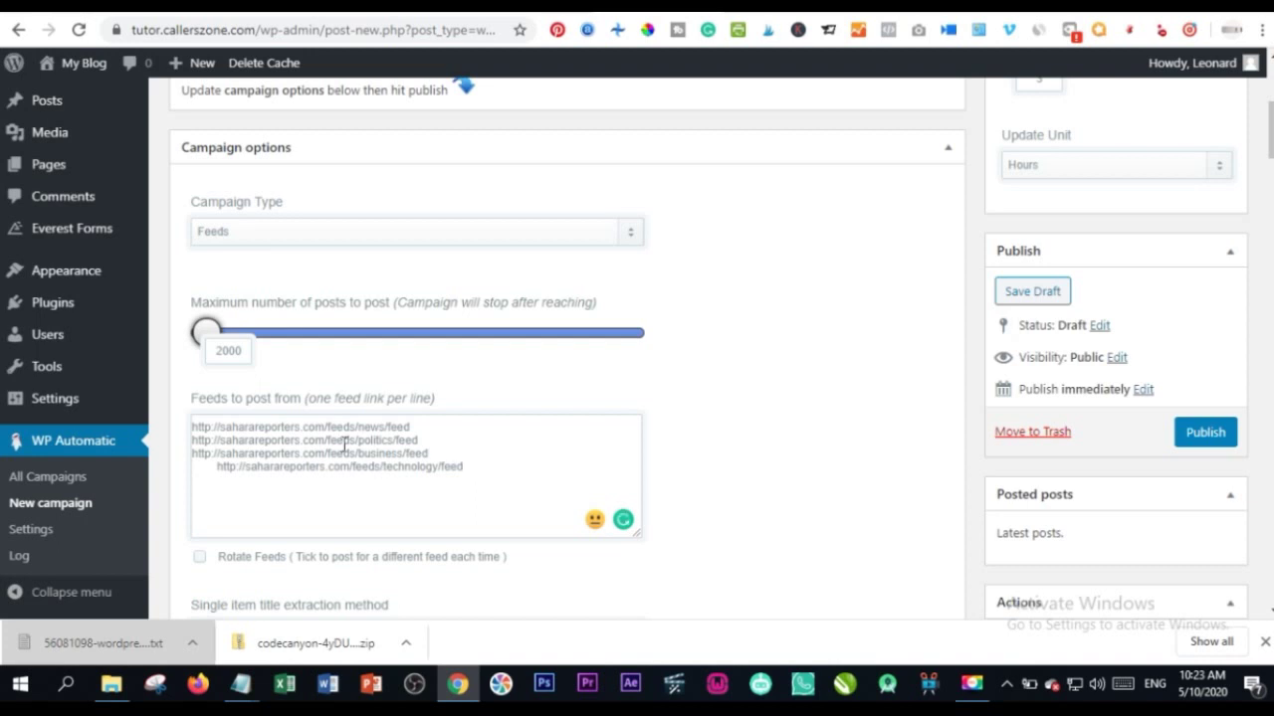
key("BackSpace")
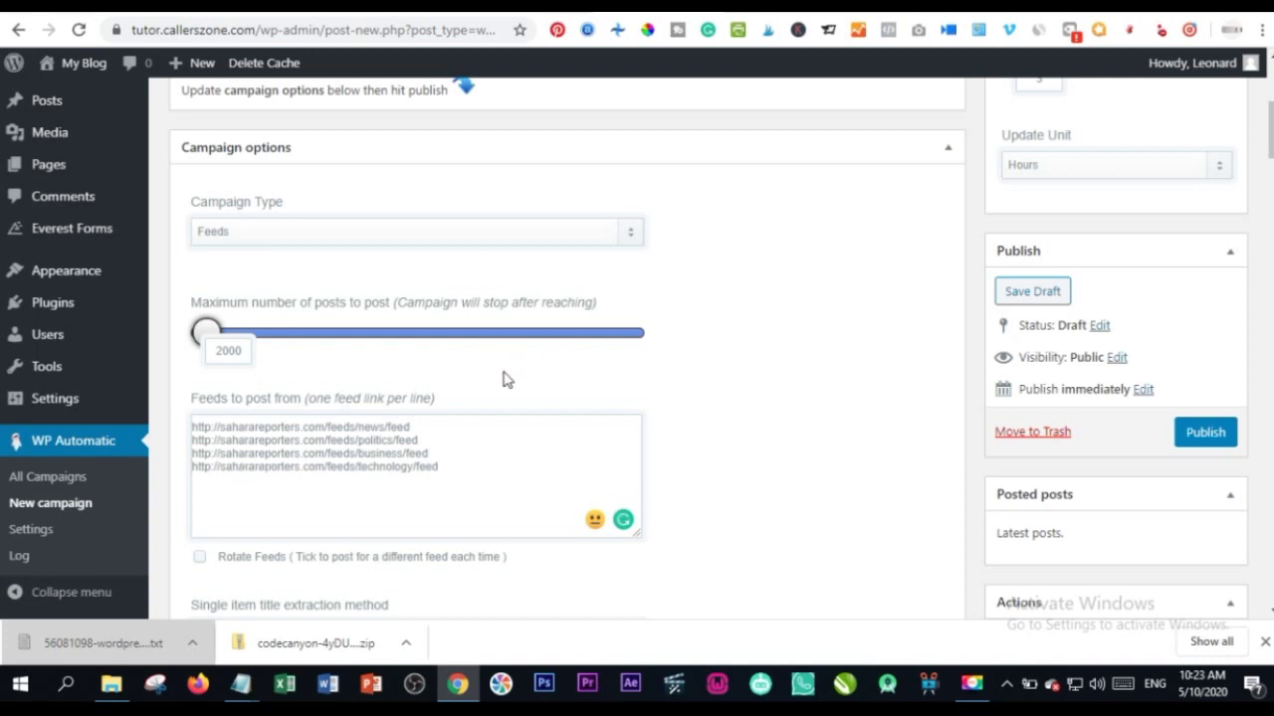
Step: Check the single item title extraction methods and choose Auto detect
scroll(505, 379, "down", 1)
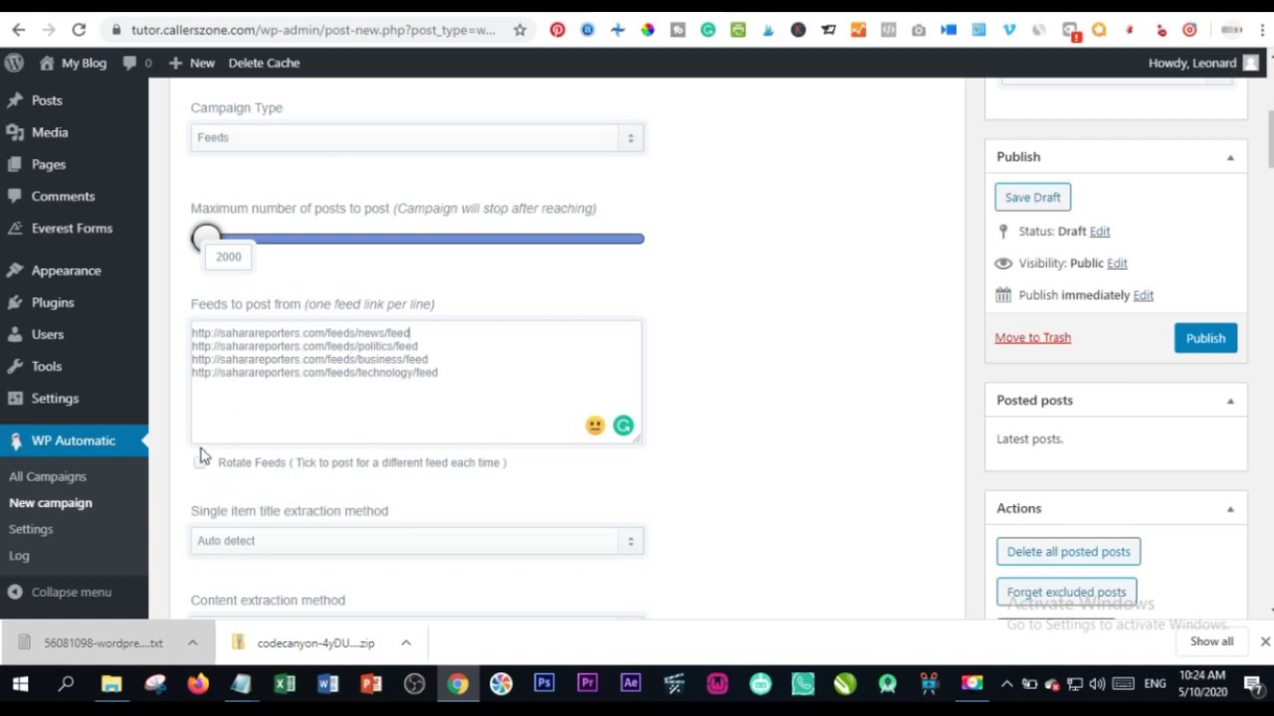
scroll(259, 459, "down", 2)
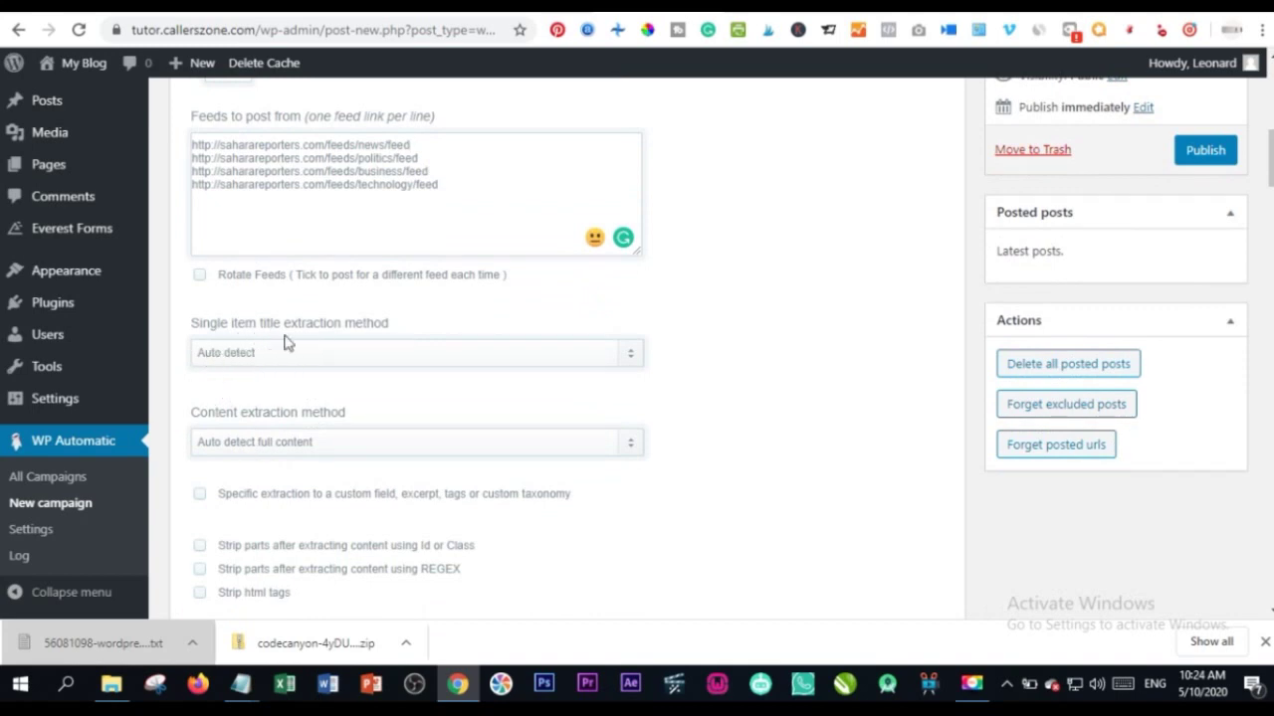
left_click(638, 366)
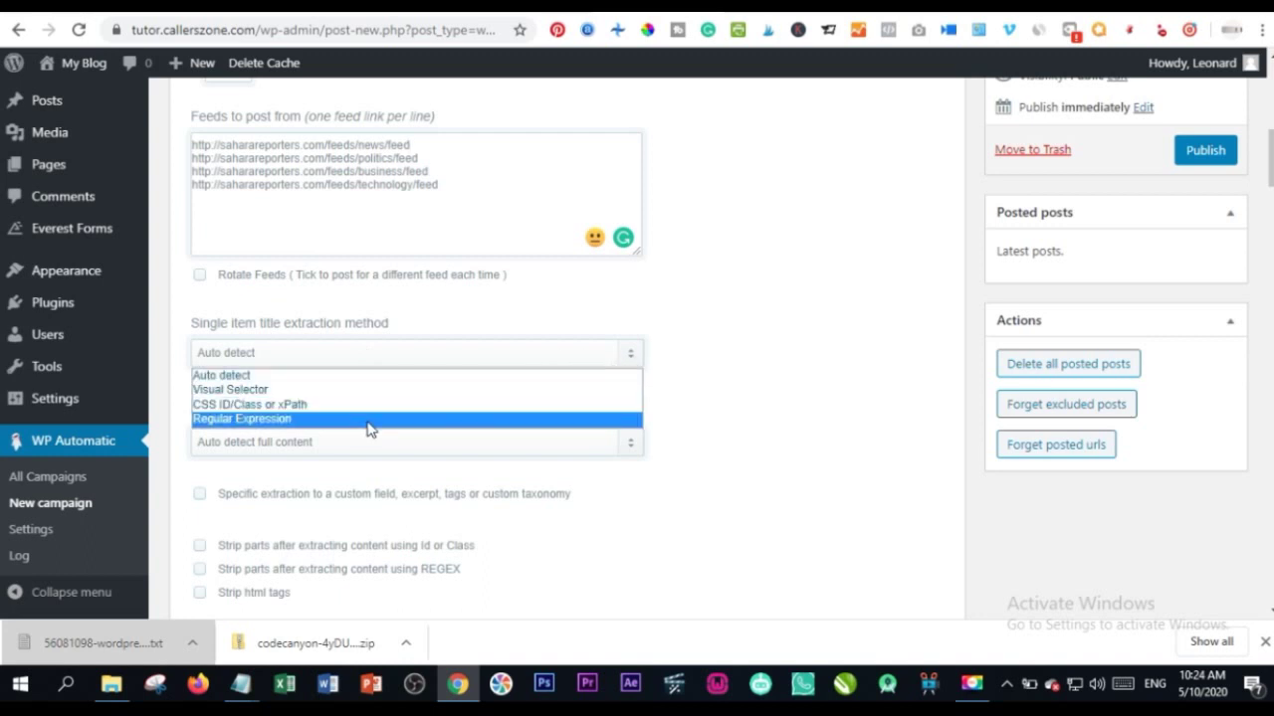
left_click(249, 377)
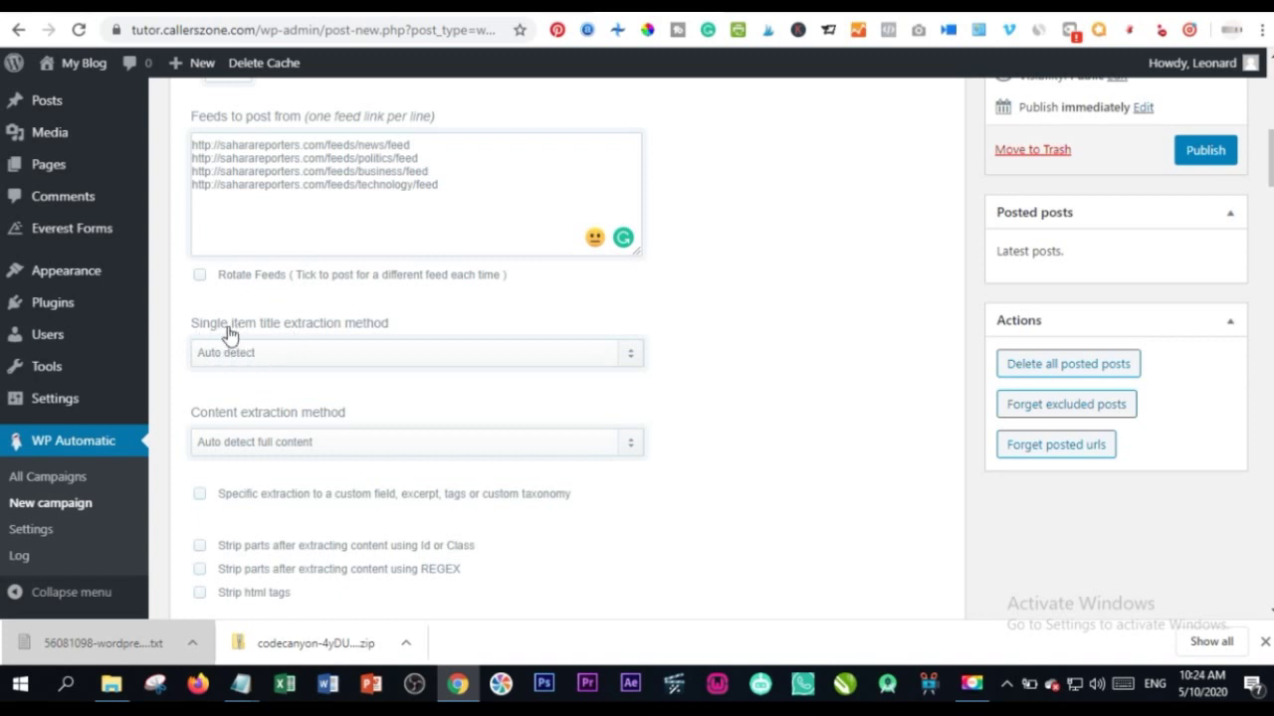
Step: Examine the content extraction method, the feed processing options below it, and the post title and text templates
scroll(253, 341, "down", 1)
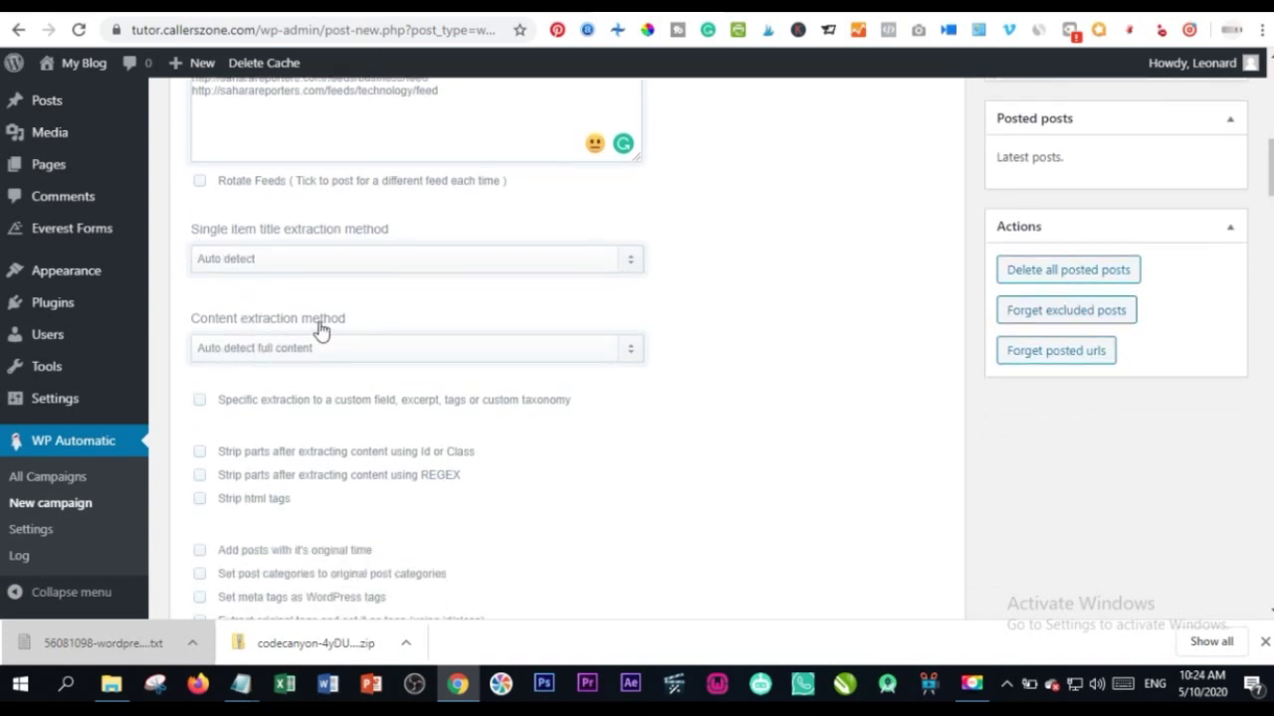
scroll(261, 412, "down", 1)
scroll(261, 412, "down", 1)
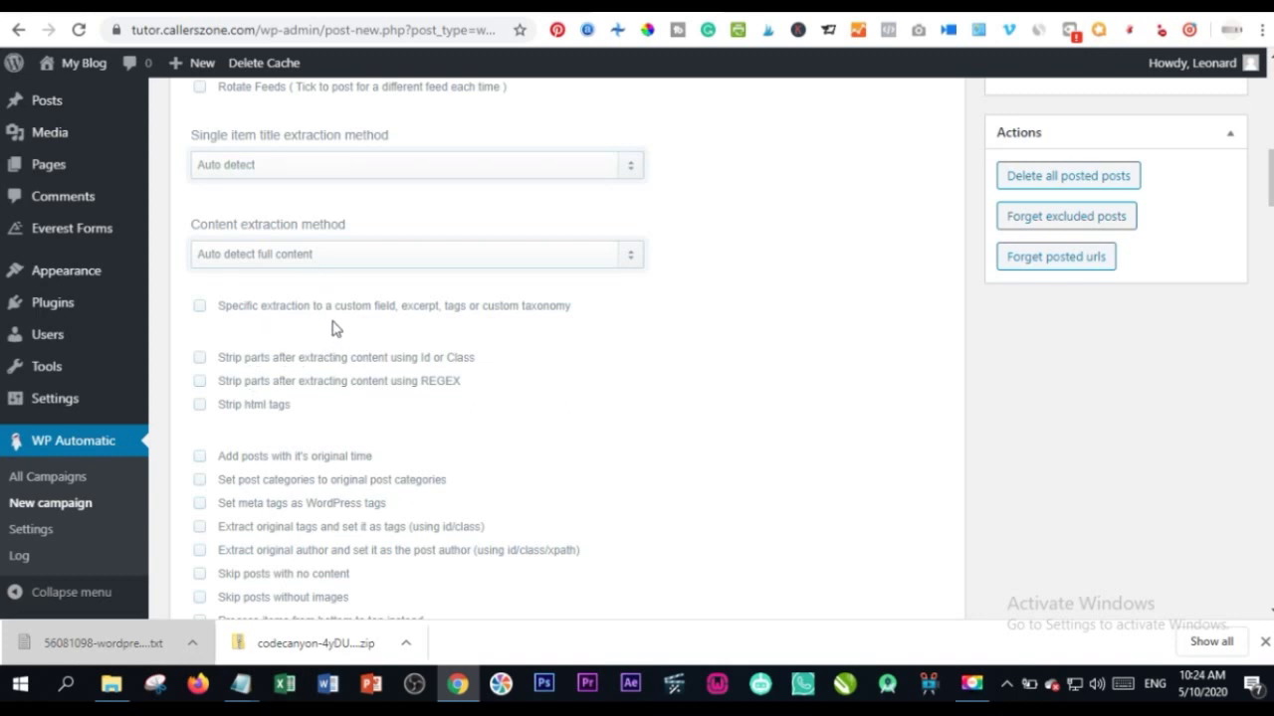
scroll(378, 317, "down", 1)
scroll(338, 299, "down", 4)
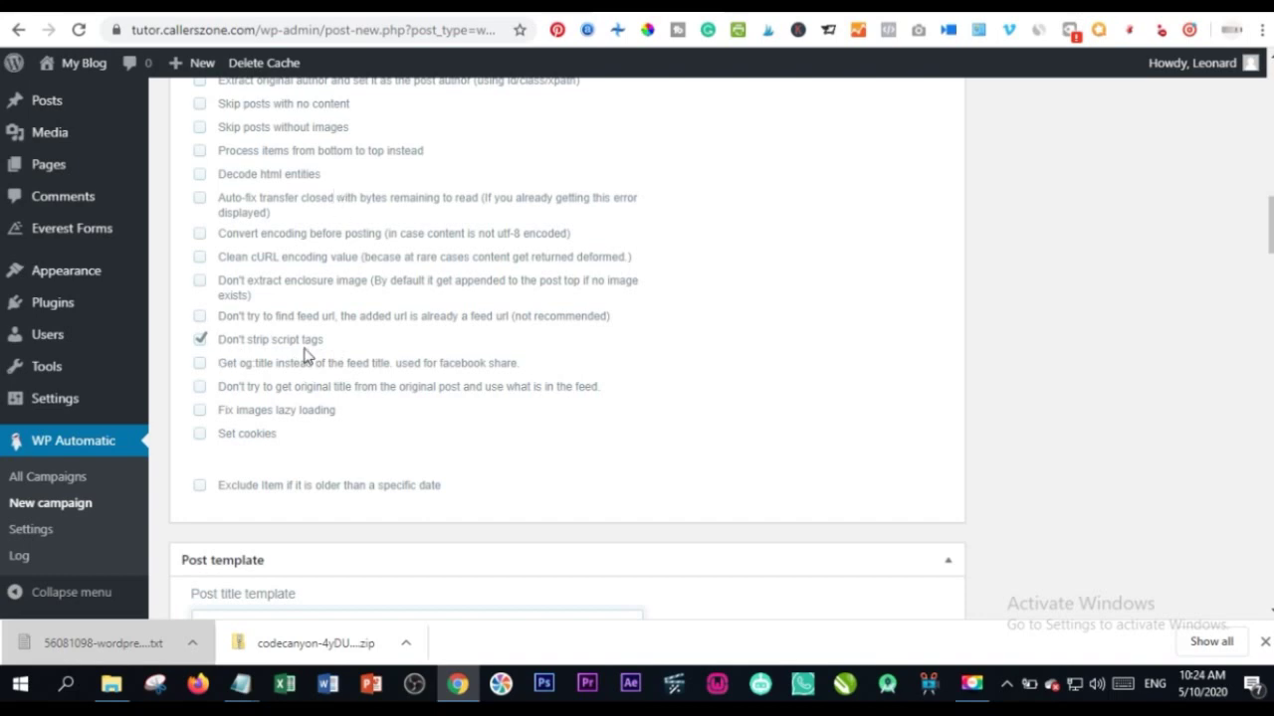
scroll(301, 262, "up", 4)
scroll(293, 269, "down", 4)
scroll(453, 183, "down", 3)
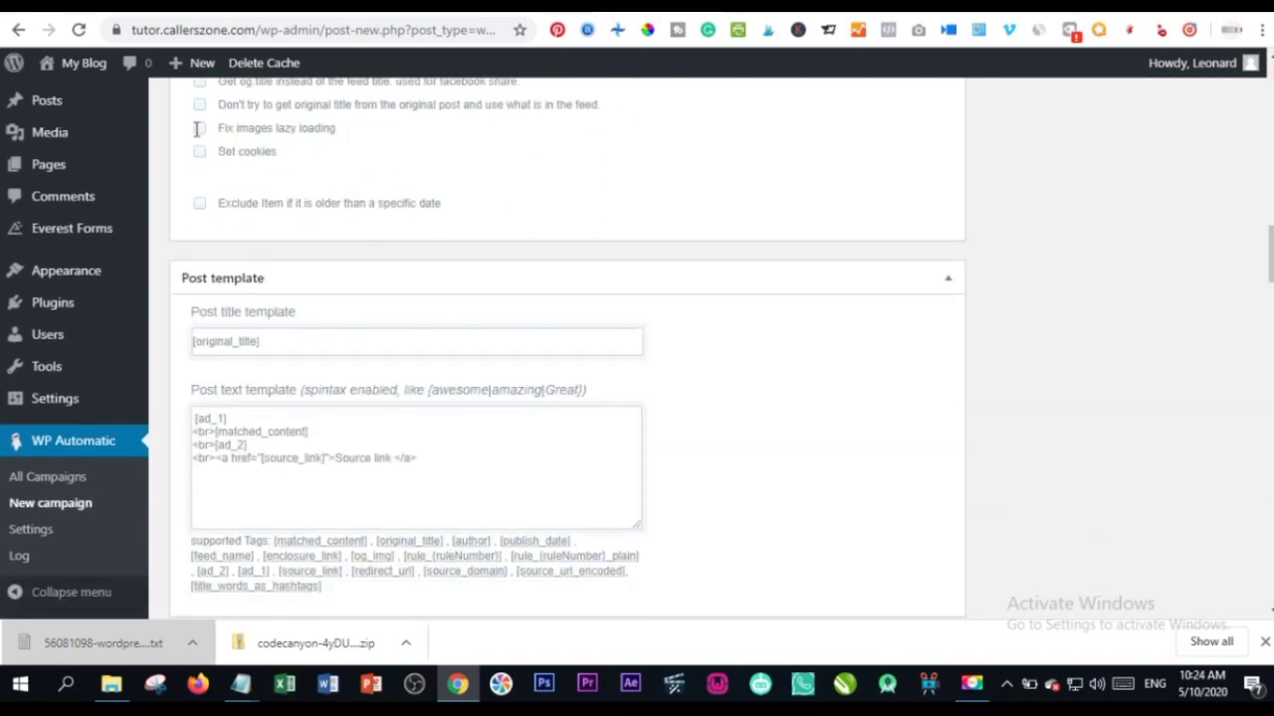
scroll(281, 287, "up", 2)
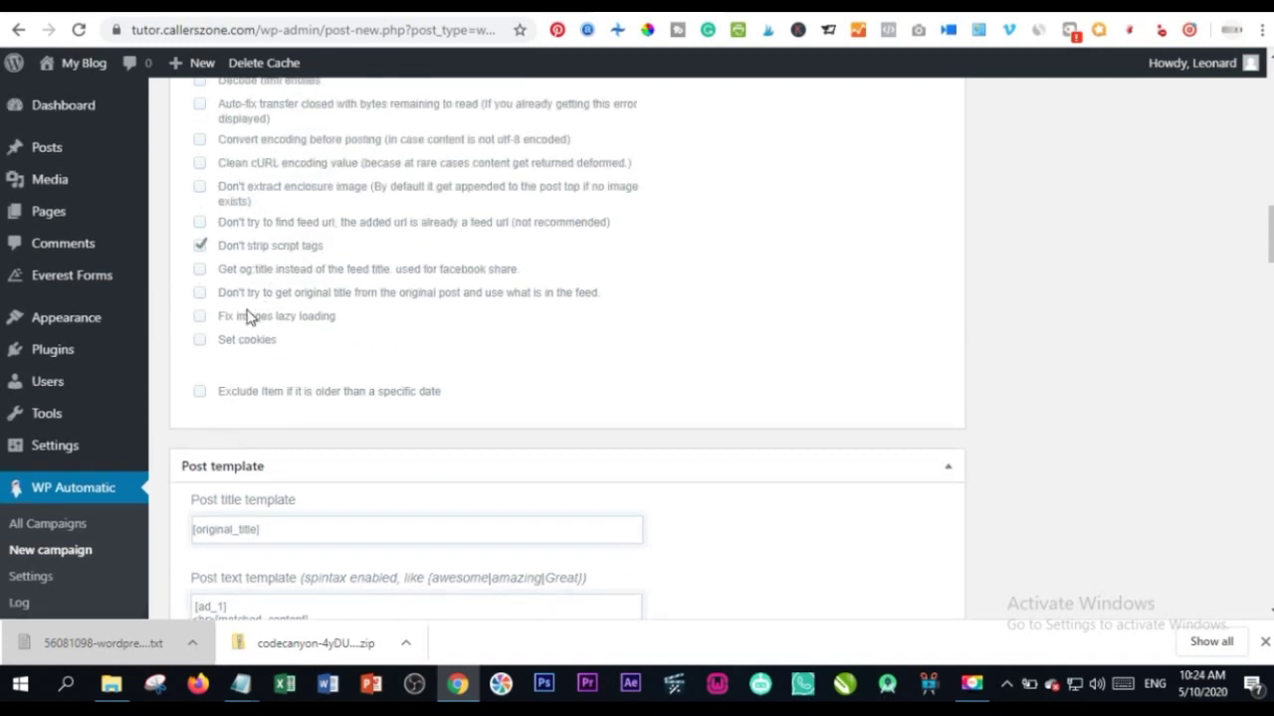
scroll(275, 314, "down", 2)
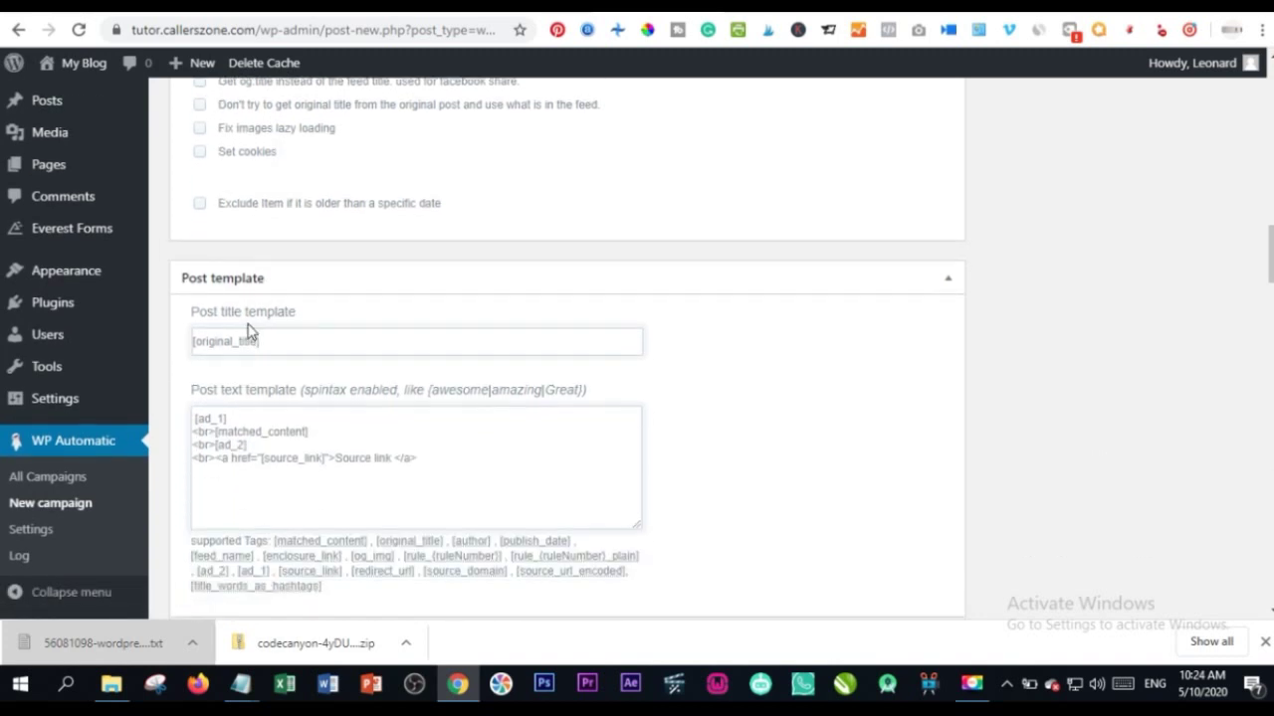
scroll(284, 294, "down", 1)
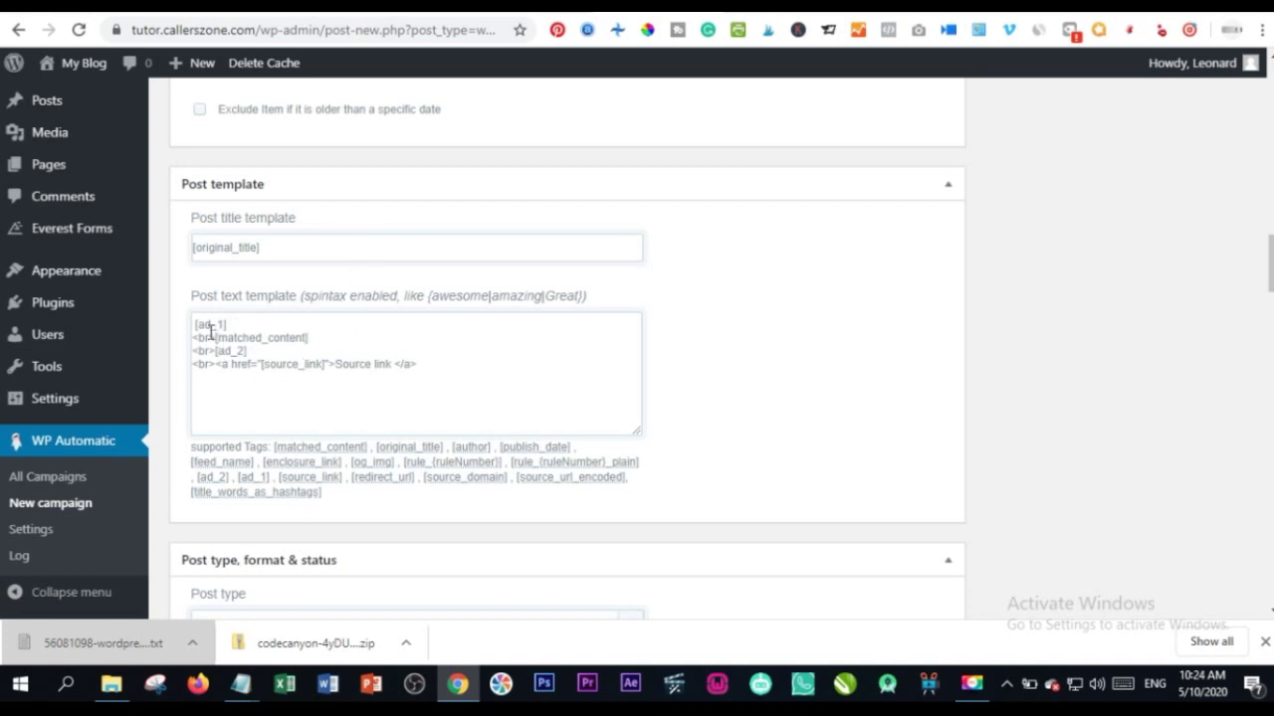
scroll(263, 403, "down", 2)
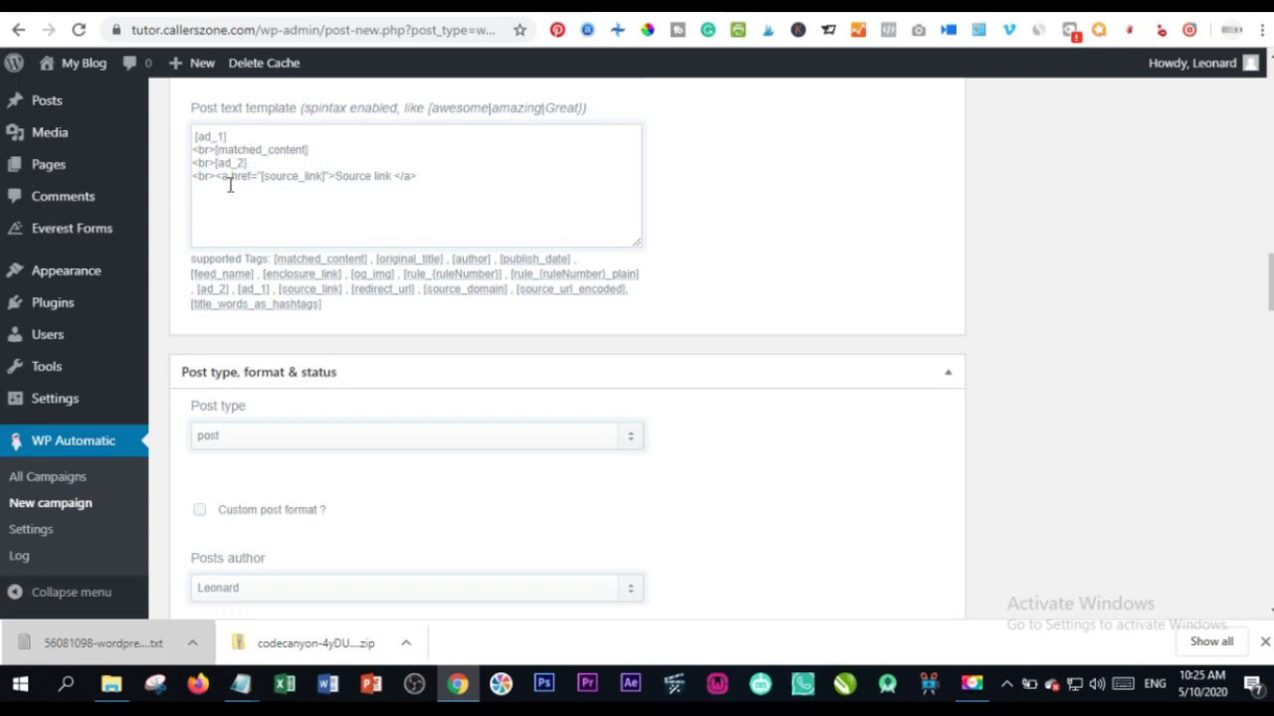
Step: Set the campaign's post type to post and leave the custom post format option disabled
scroll(219, 335, "down", 1)
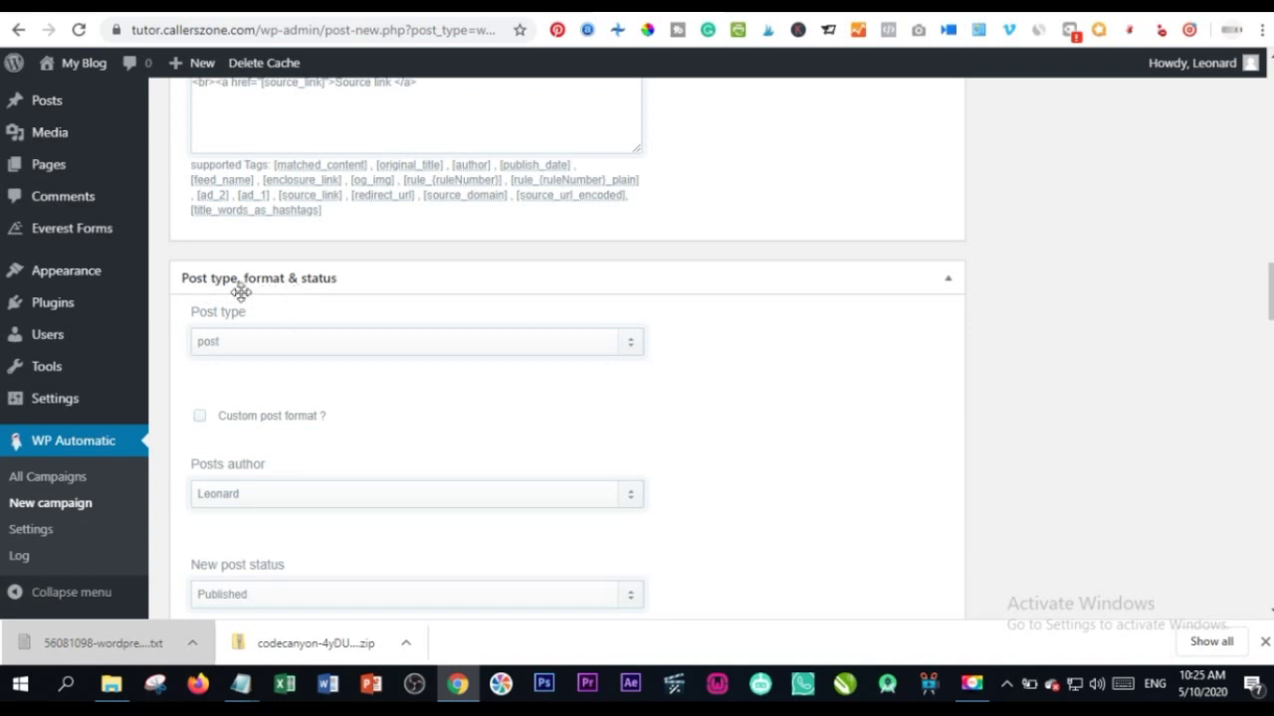
left_click(307, 346)
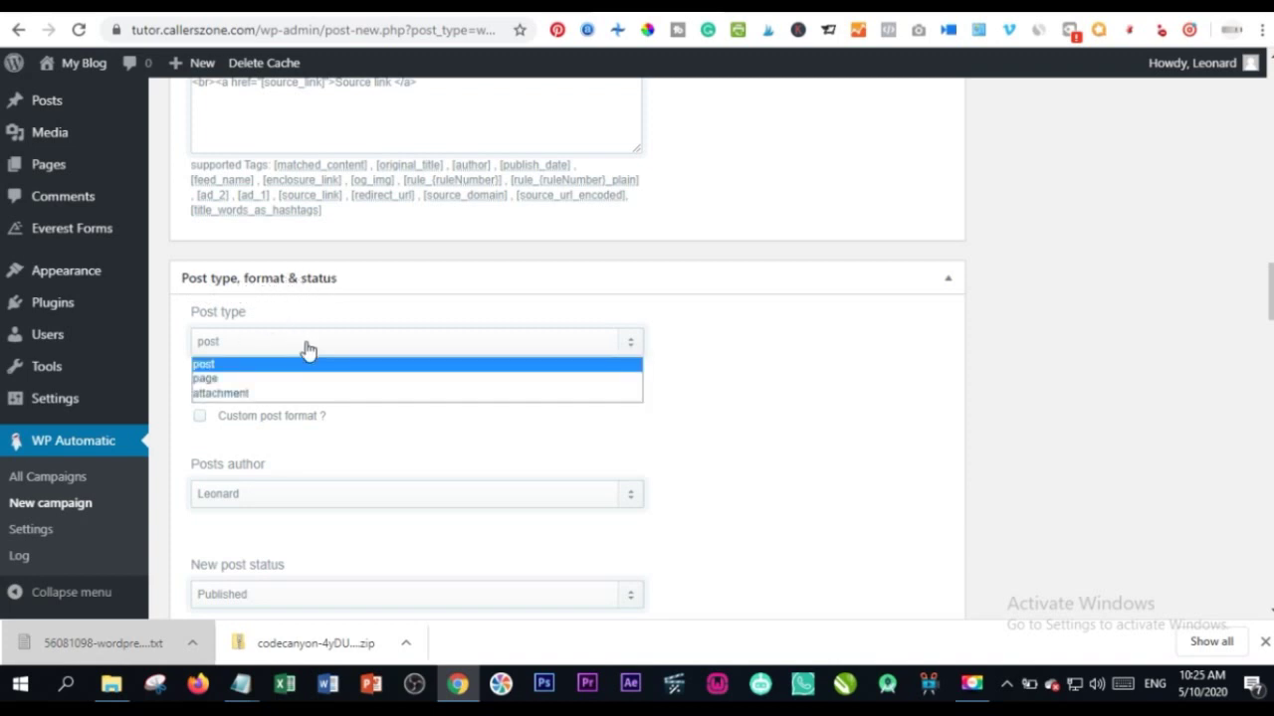
left_click(276, 365)
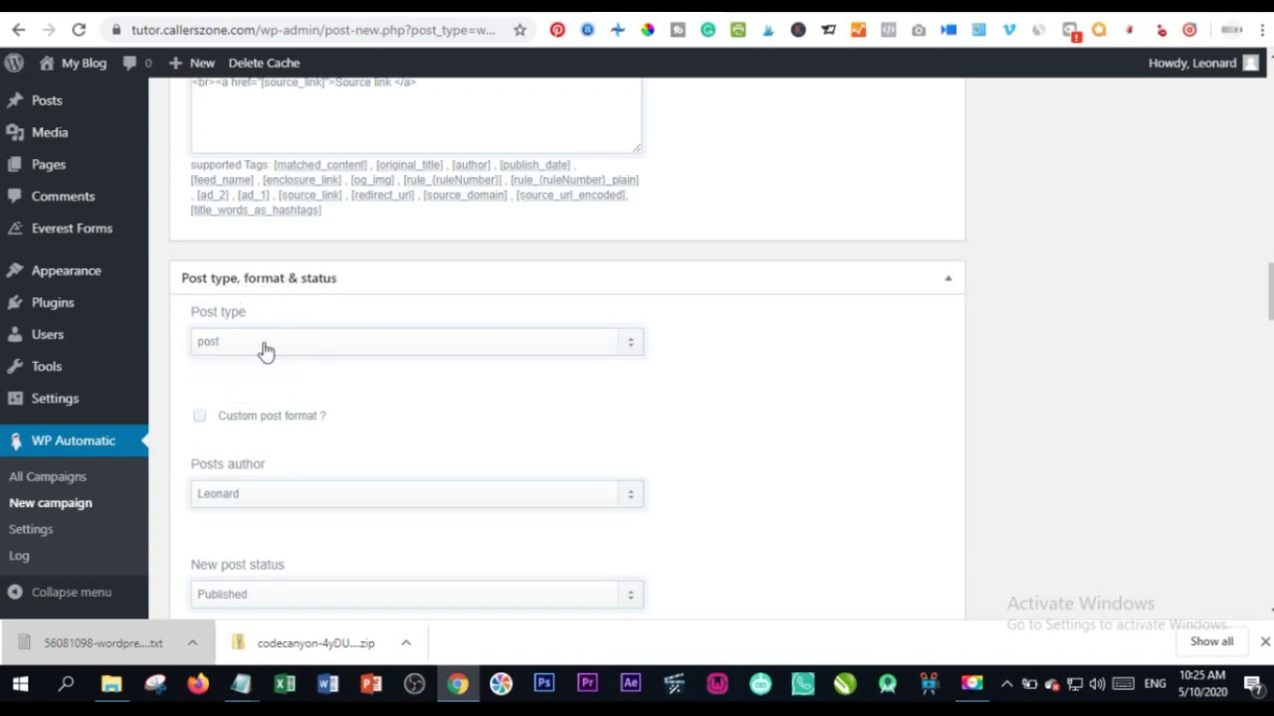
scroll(239, 354, "down", 2)
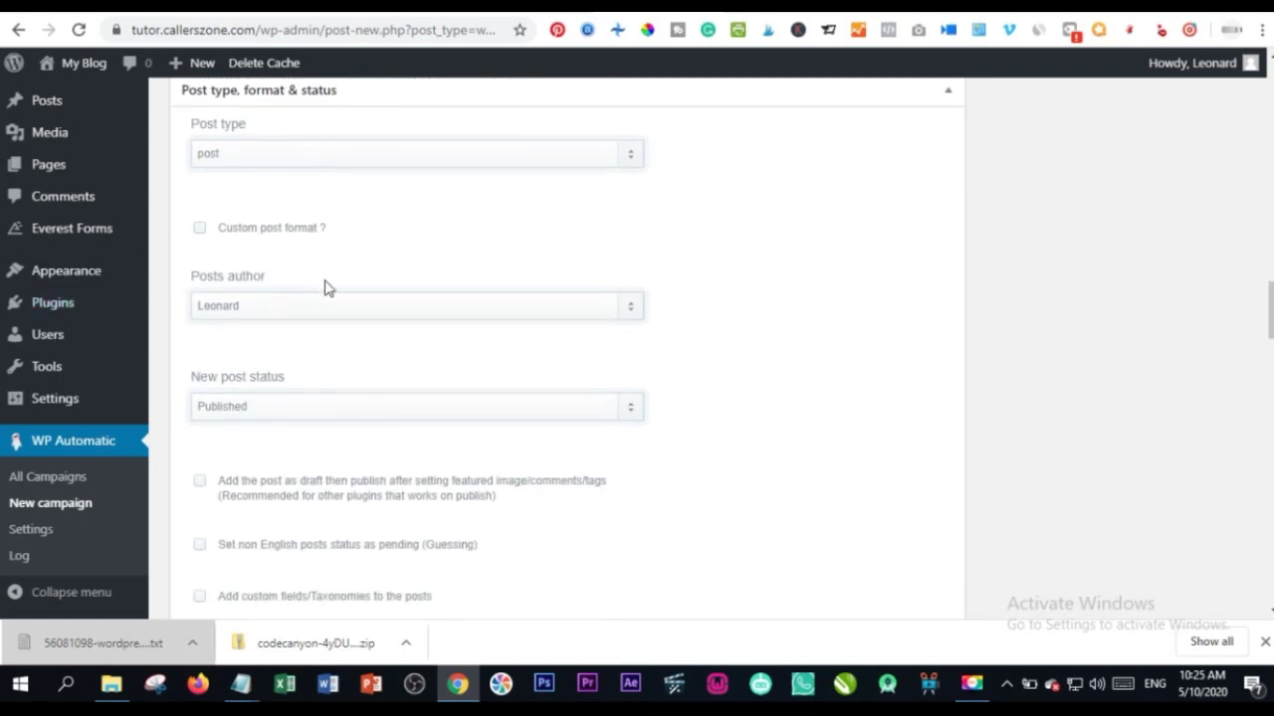
left_click(198, 230)
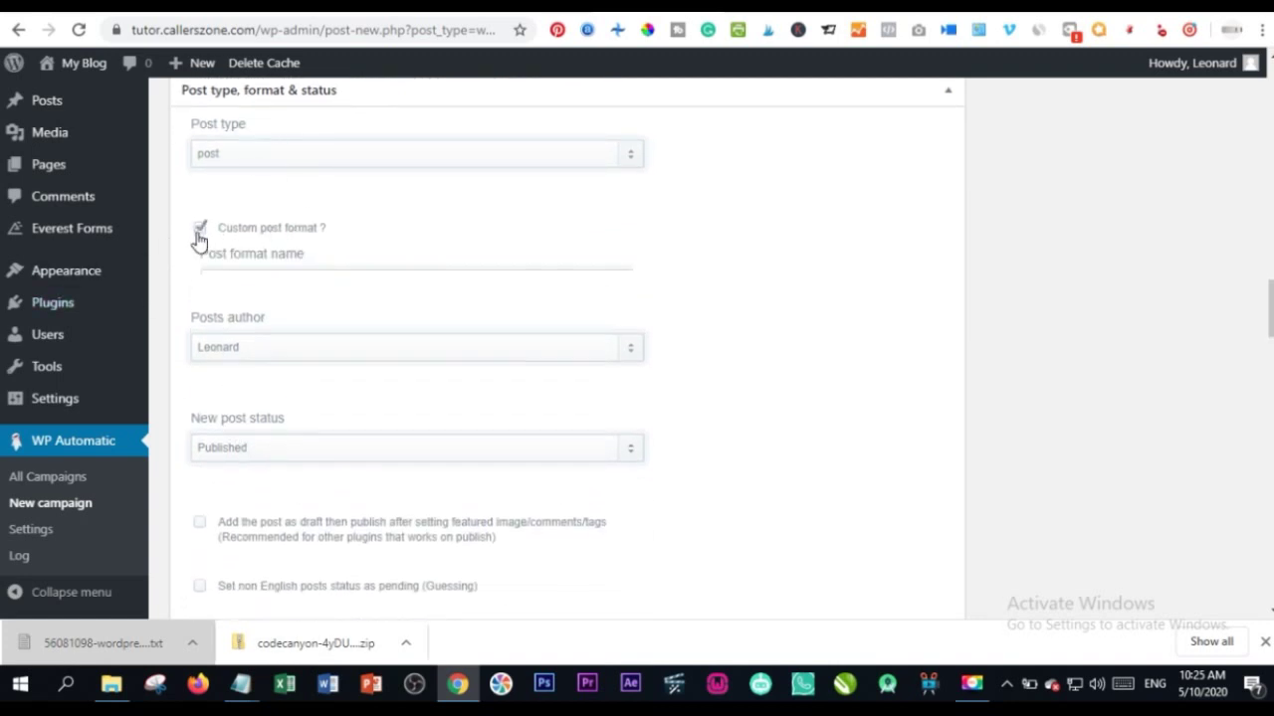
left_click(196, 228)
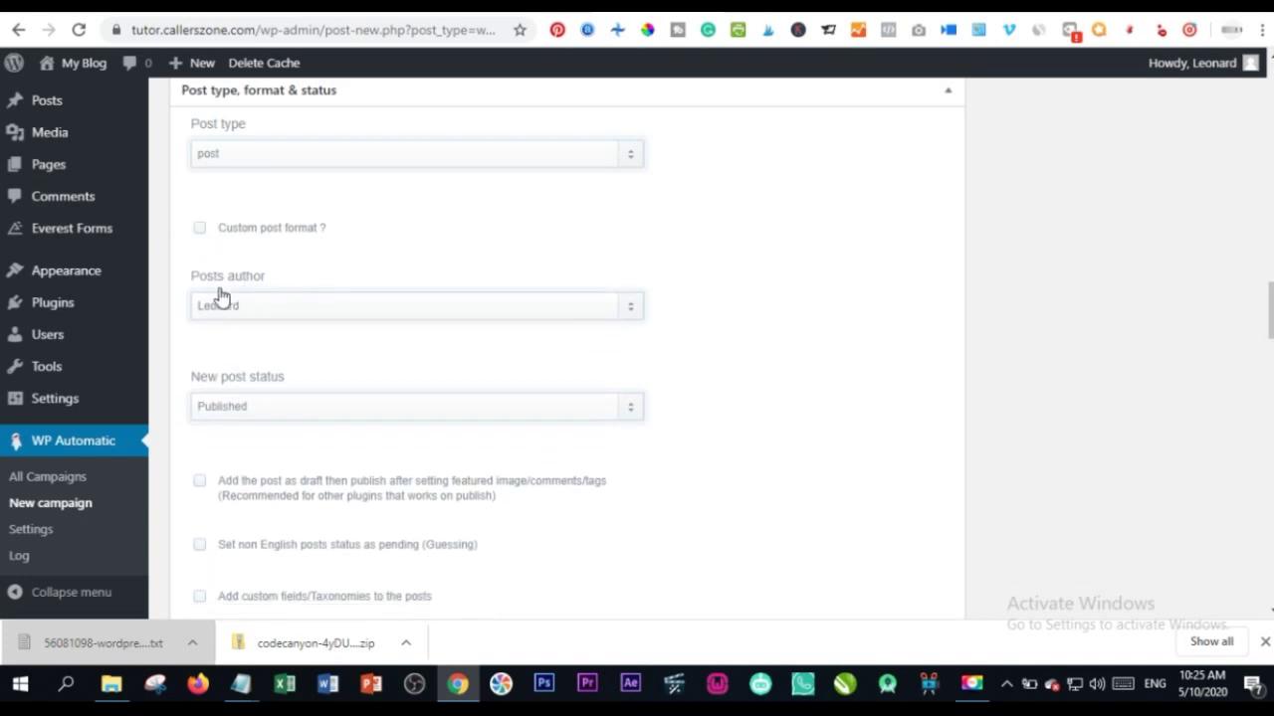
Step: Check the posts author and new post status choices, keeping the current author and the Published status
left_click(638, 318)
left_click(737, 336)
scroll(304, 408, "down", 1)
scroll(302, 403, "down", 1)
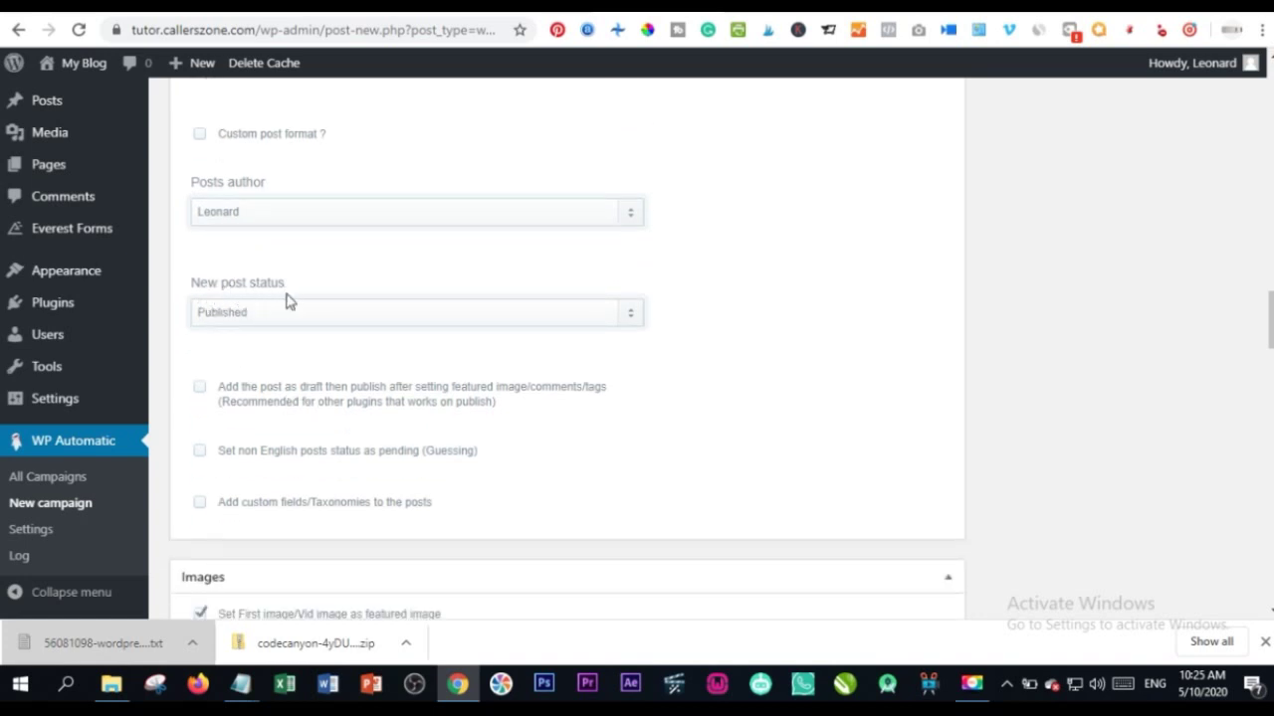
left_click(631, 323)
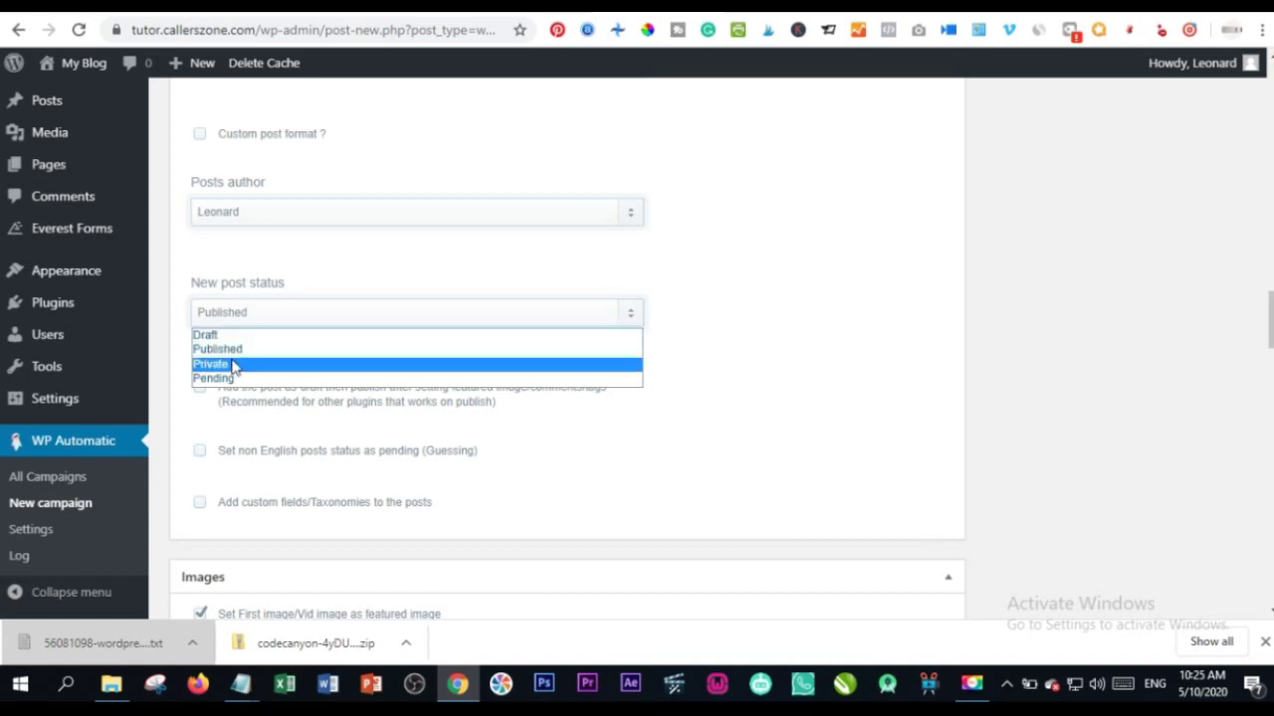
left_click(717, 353)
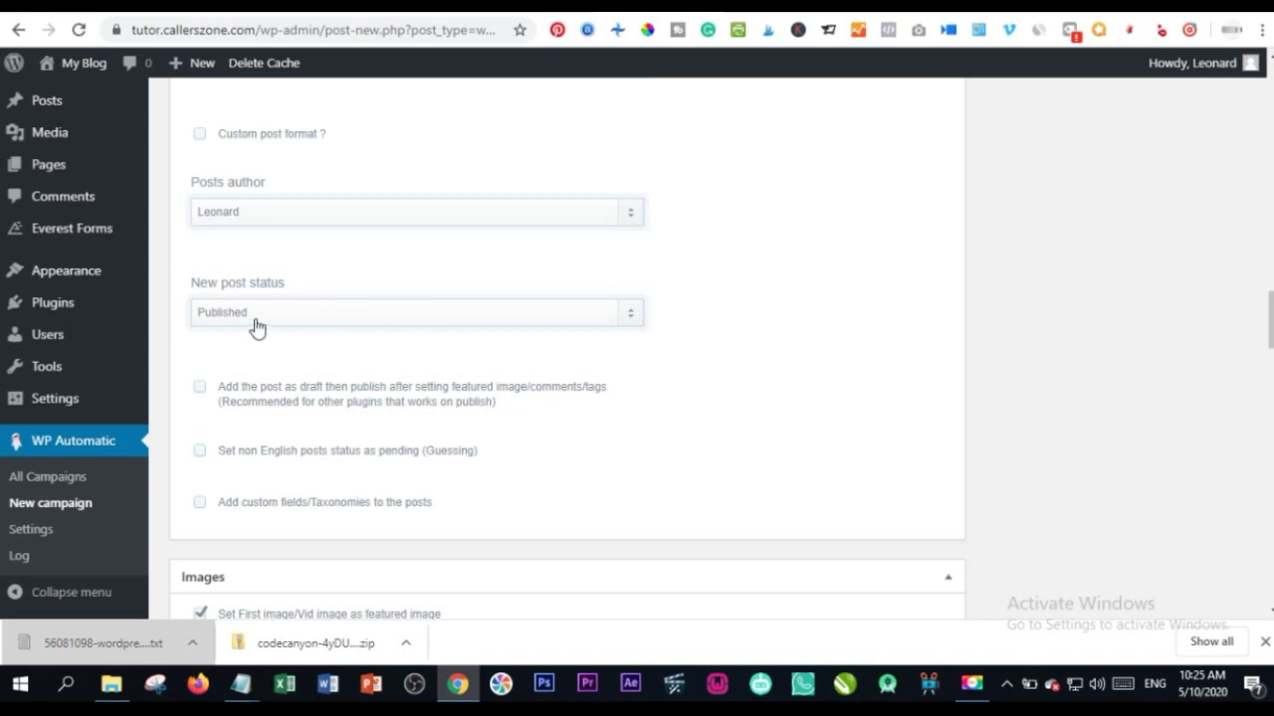
Step: Examine the draft, non-English and custom field options and the featured image settings in the Images section
scroll(459, 432, "down", 1)
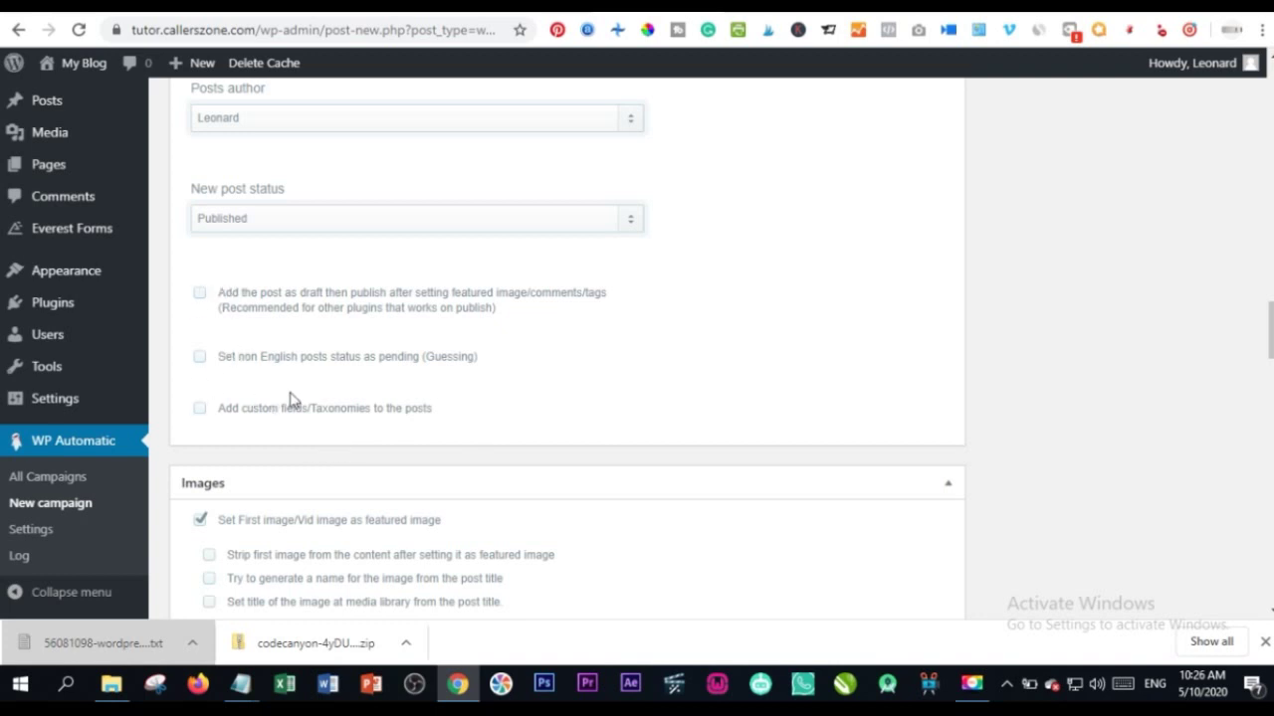
scroll(298, 398, "down", 2)
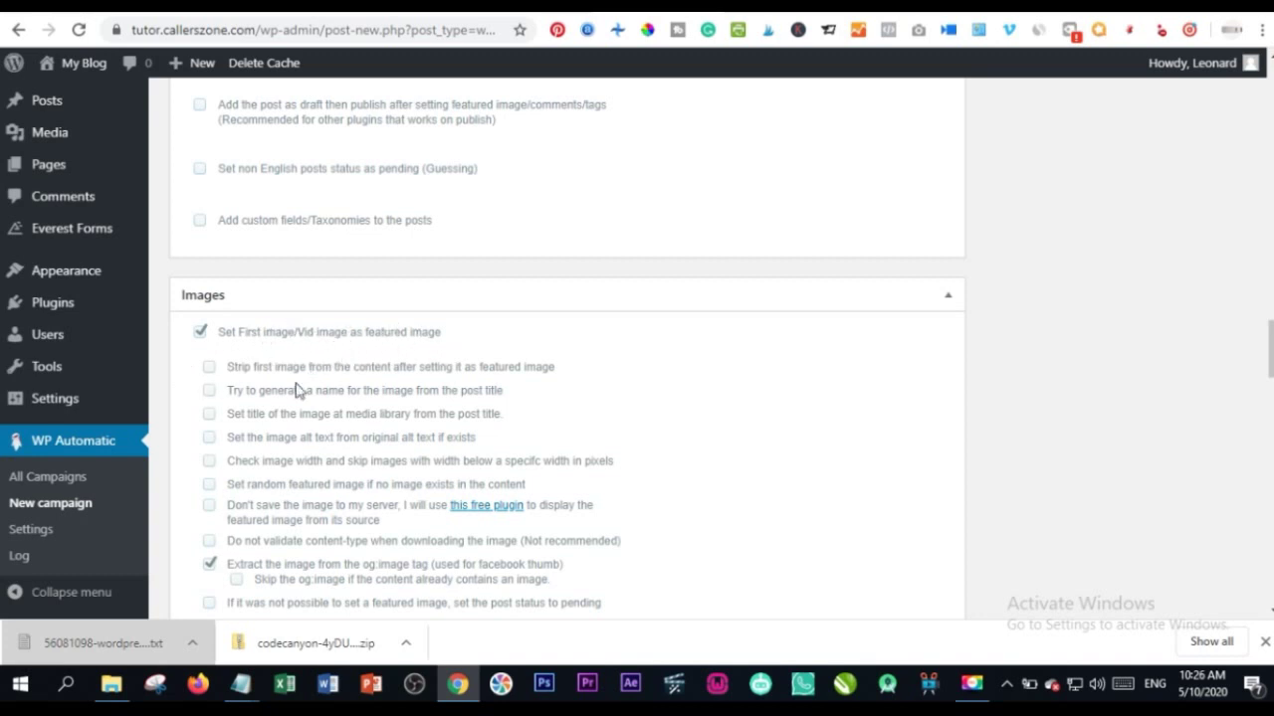
scroll(262, 348, "down", 1)
scroll(329, 403, "down", 1)
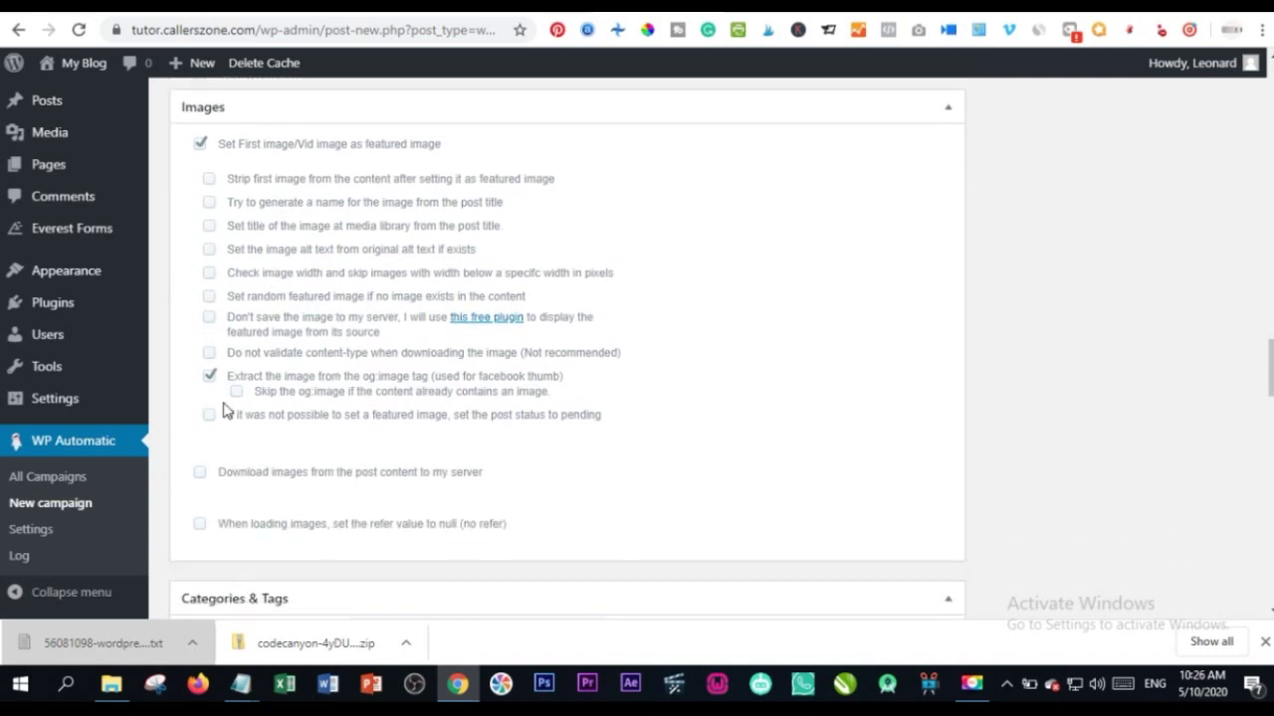
scroll(298, 408, "down", 1)
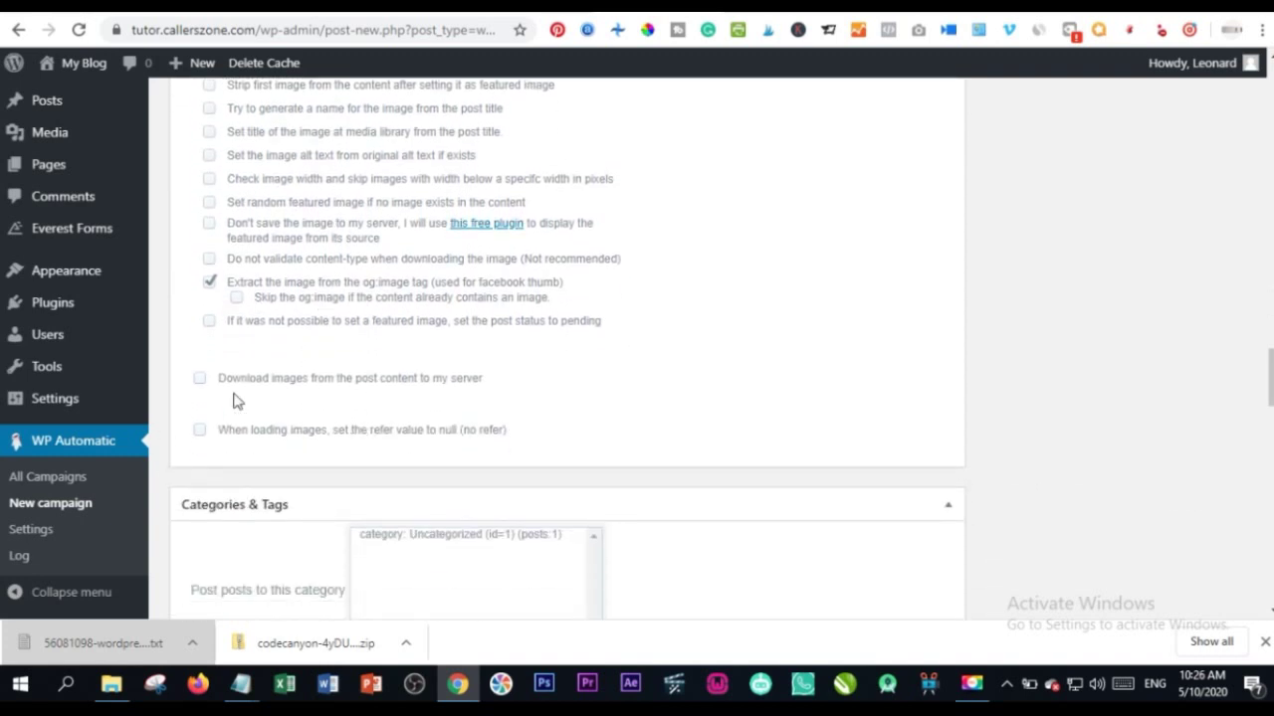
scroll(364, 338, "down", 2)
scroll(244, 412, "down", 1)
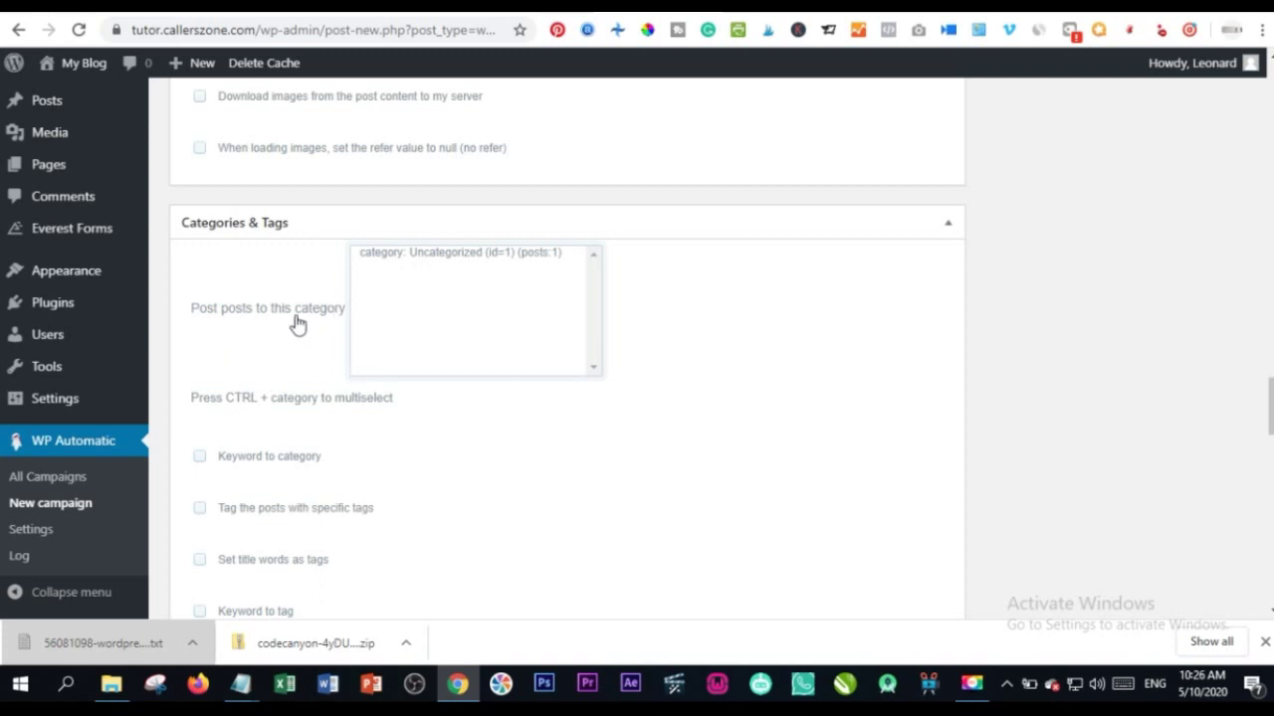
Step: Compare the campaign's feed list with the category choices, and examine the tag options and post filters
scroll(292, 348, "down", 1)
scroll(292, 348, "up", 1)
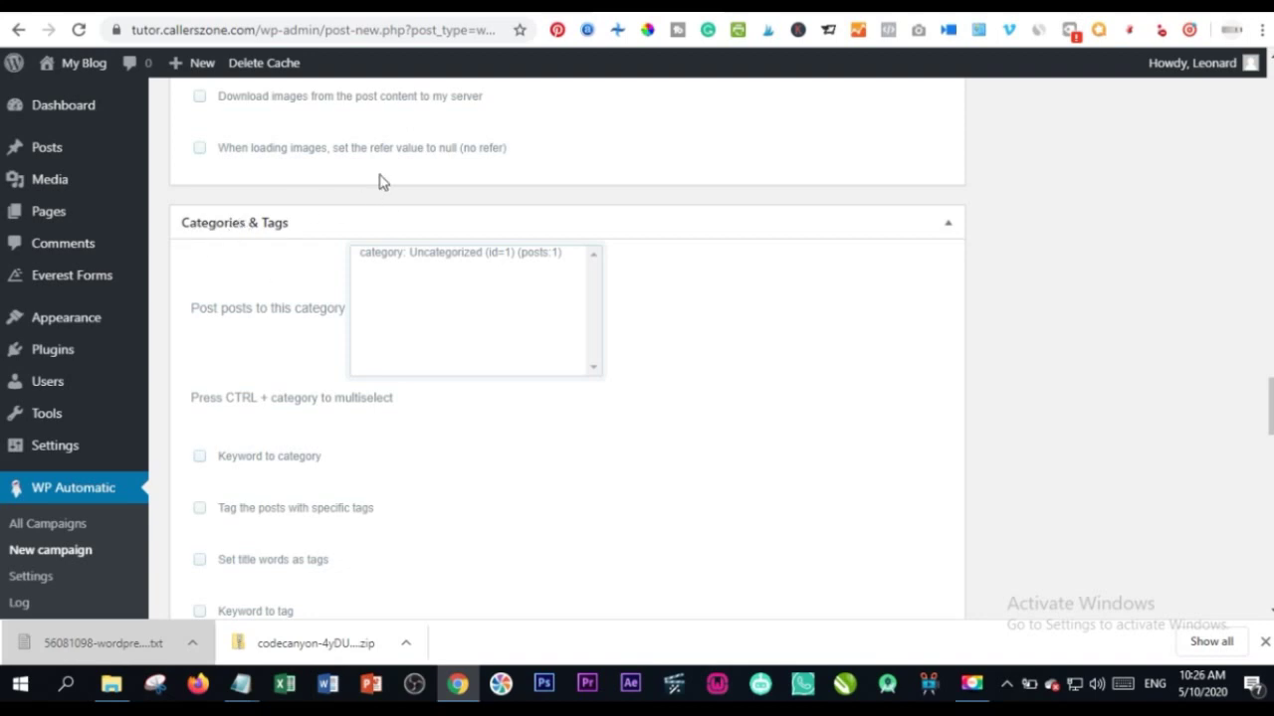
scroll(427, 271, "up", 5)
scroll(414, 277, "up", 10)
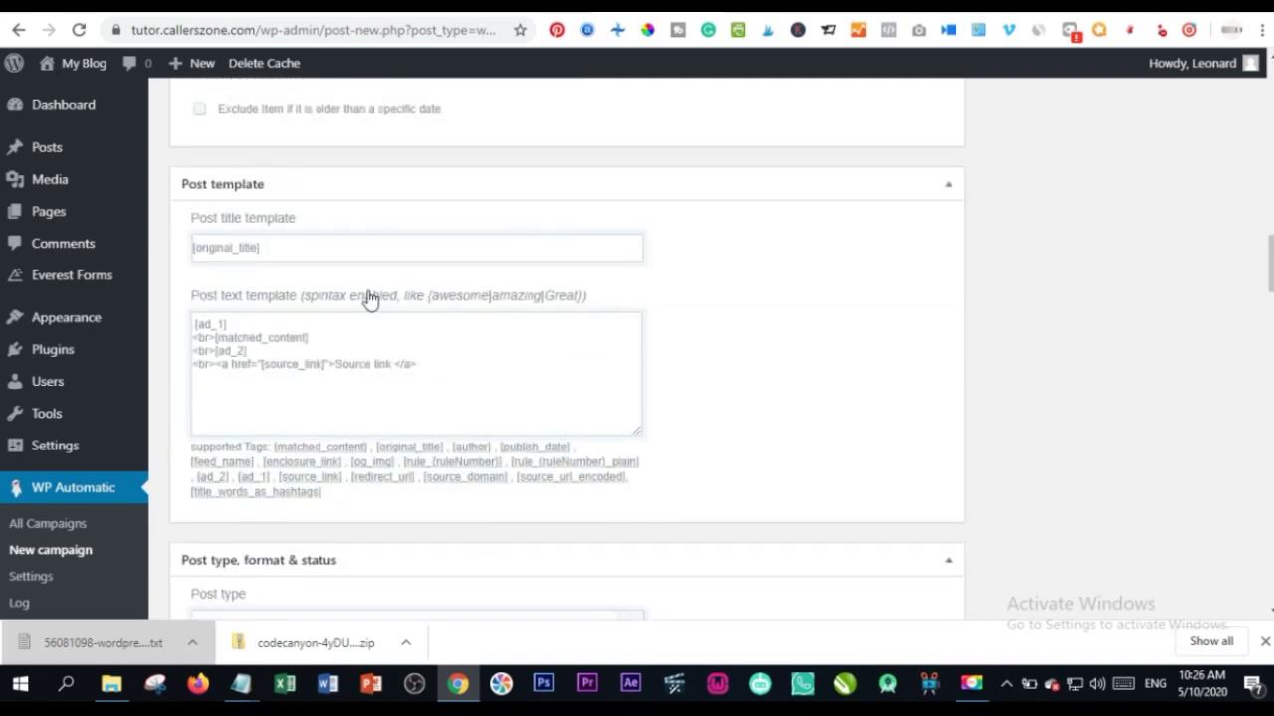
scroll(278, 384, "up", 8)
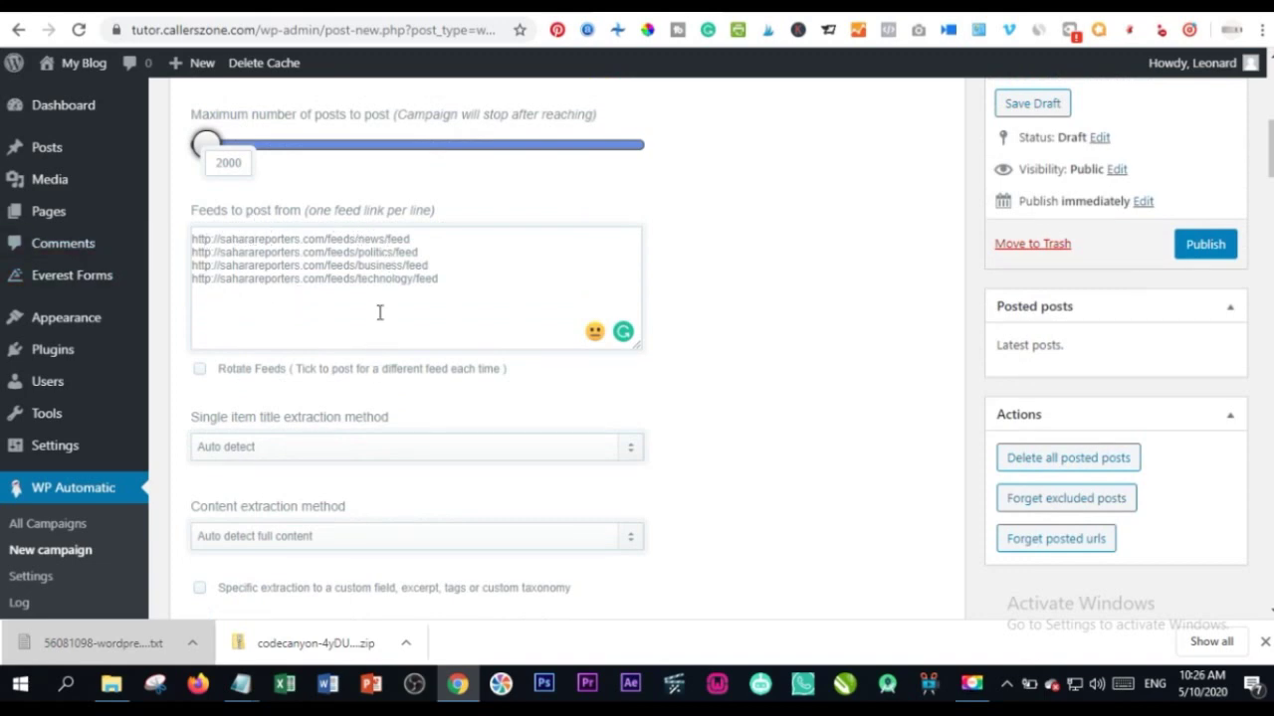
scroll(379, 312, "down", 20)
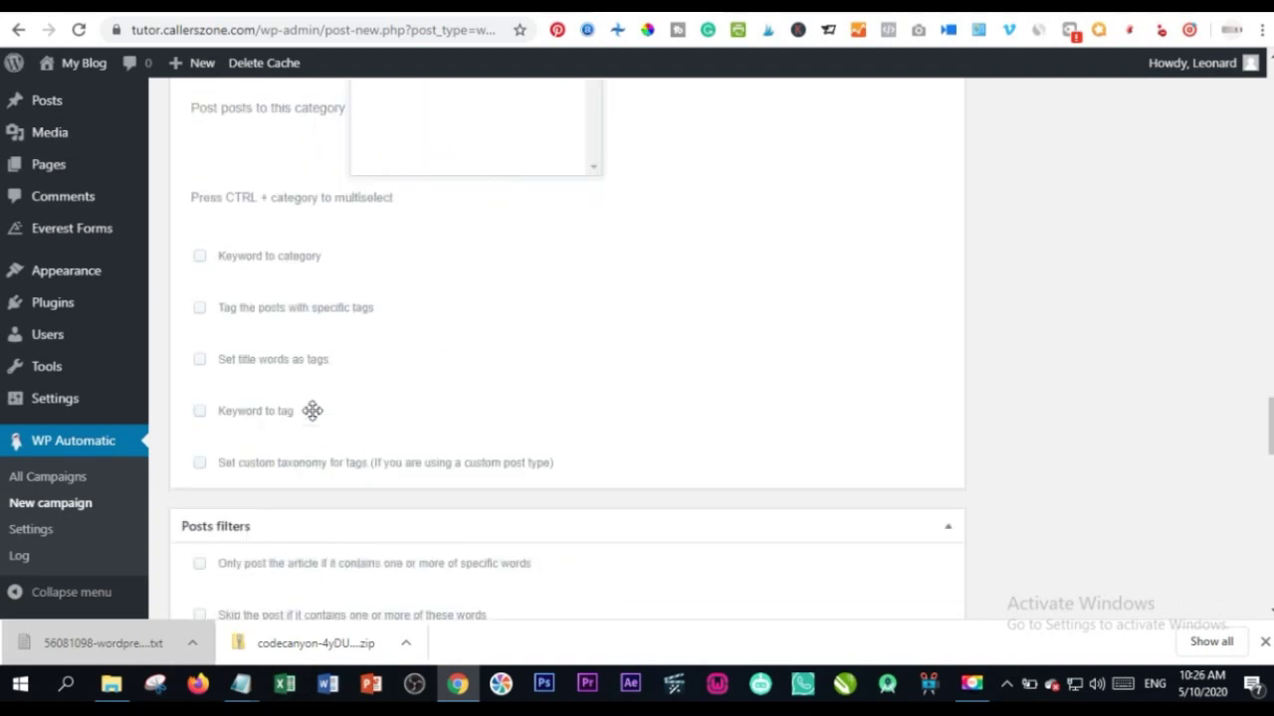
scroll(339, 413, "up", 3)
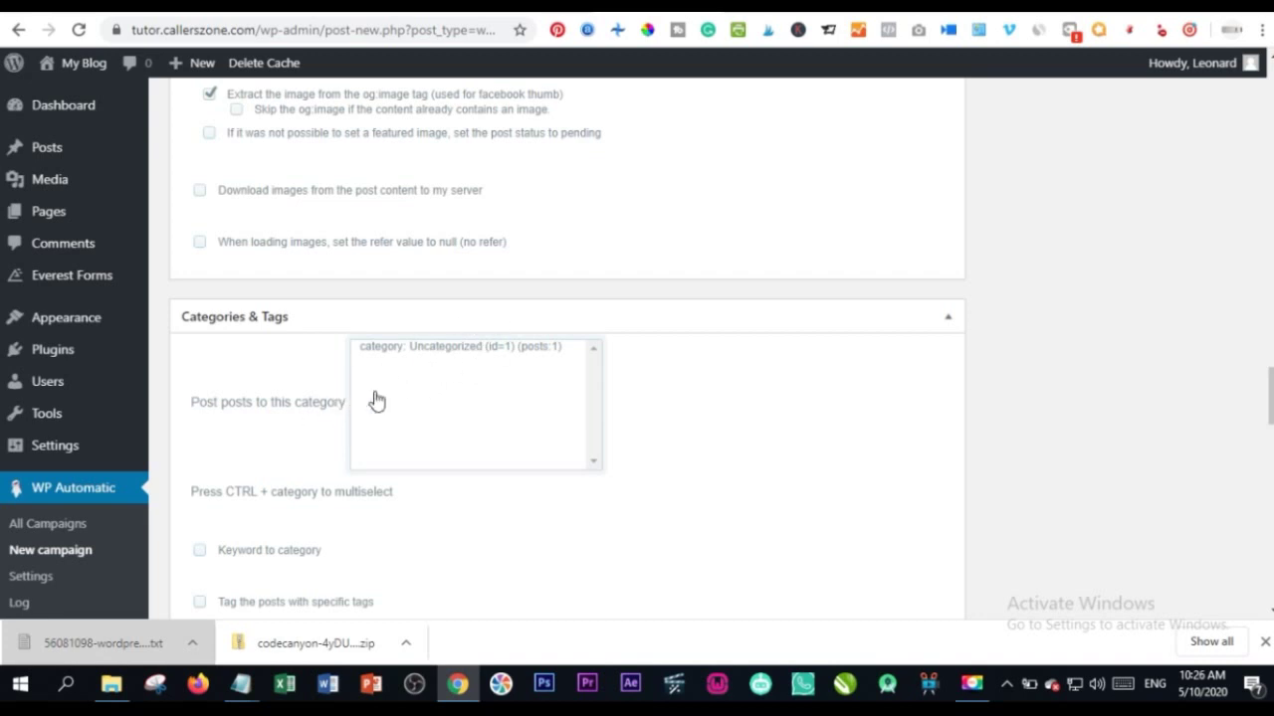
scroll(477, 424, "down", 2)
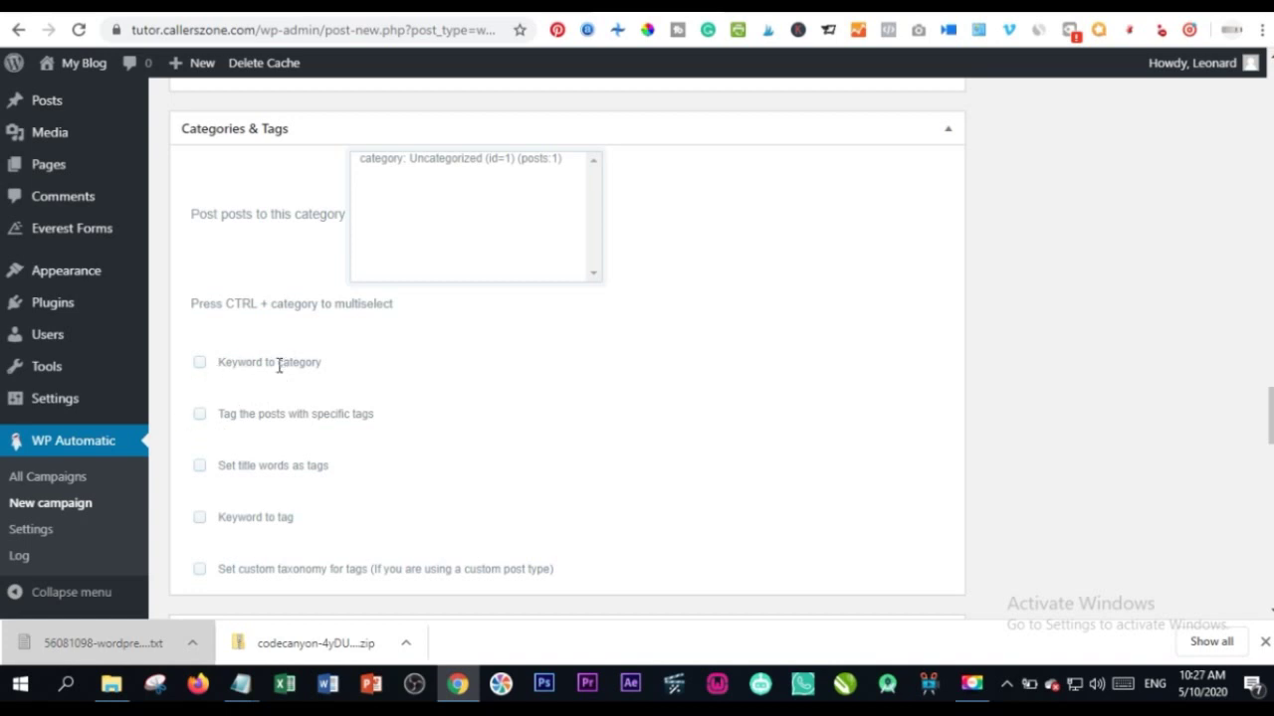
scroll(333, 362, "down", 2)
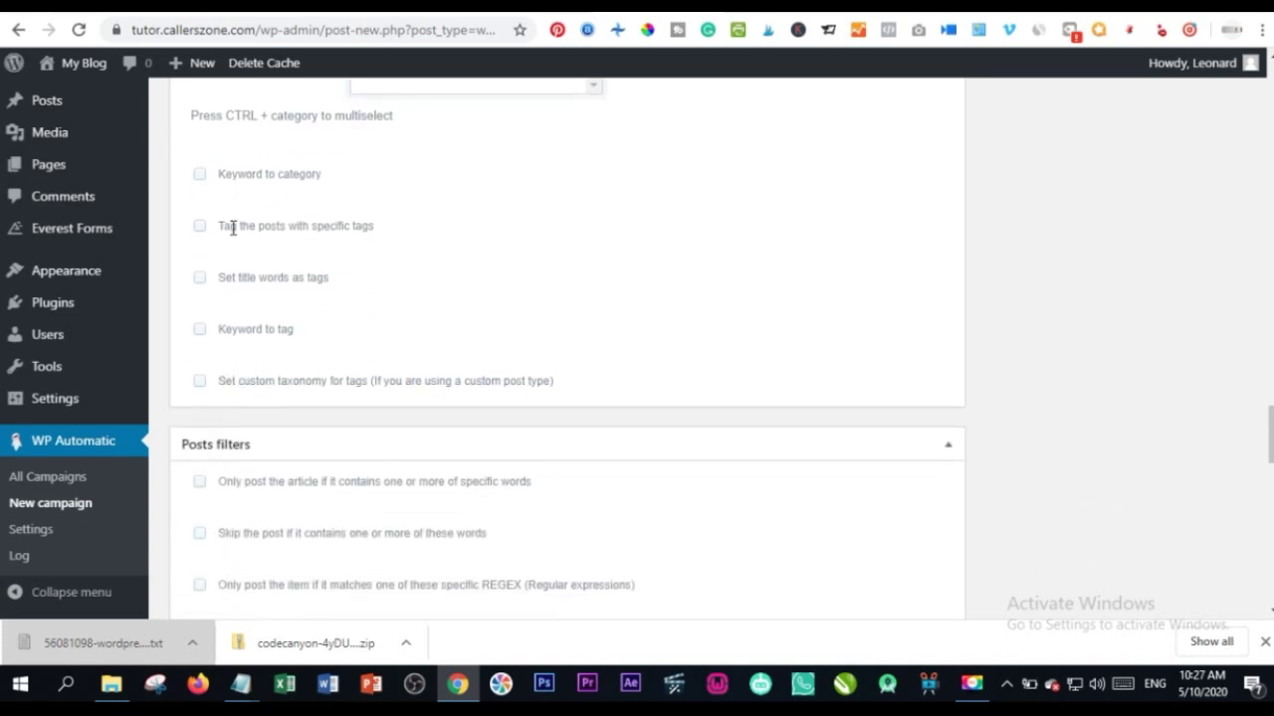
scroll(227, 448, "down", 4)
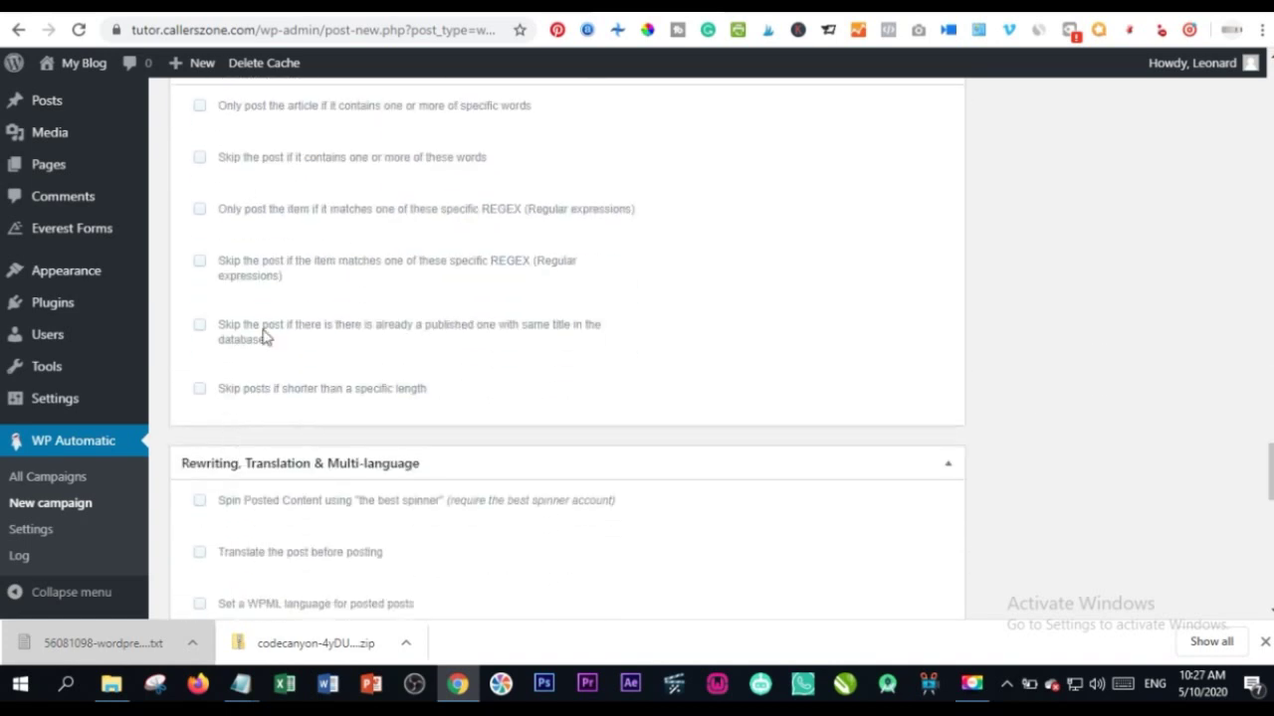
scroll(253, 356, "down", 3)
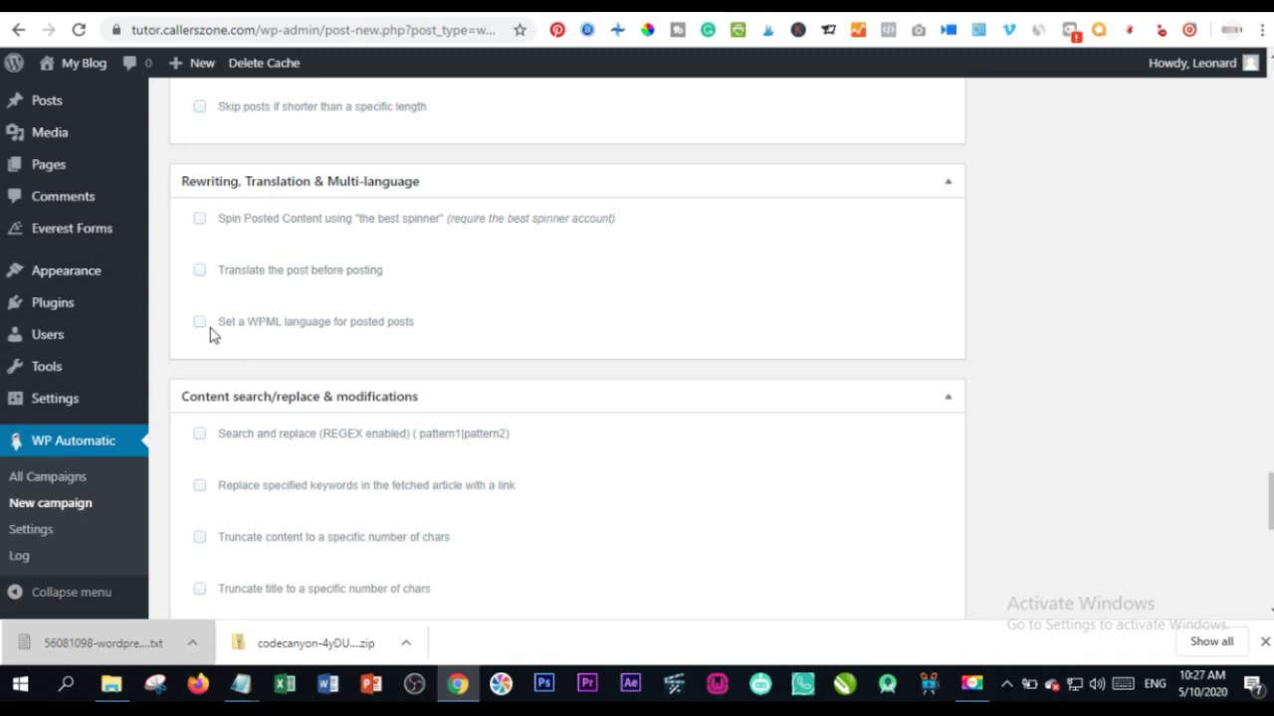
Step: Check the translators offered for translating posts before posting, leaving translation disabled
left_click(199, 276)
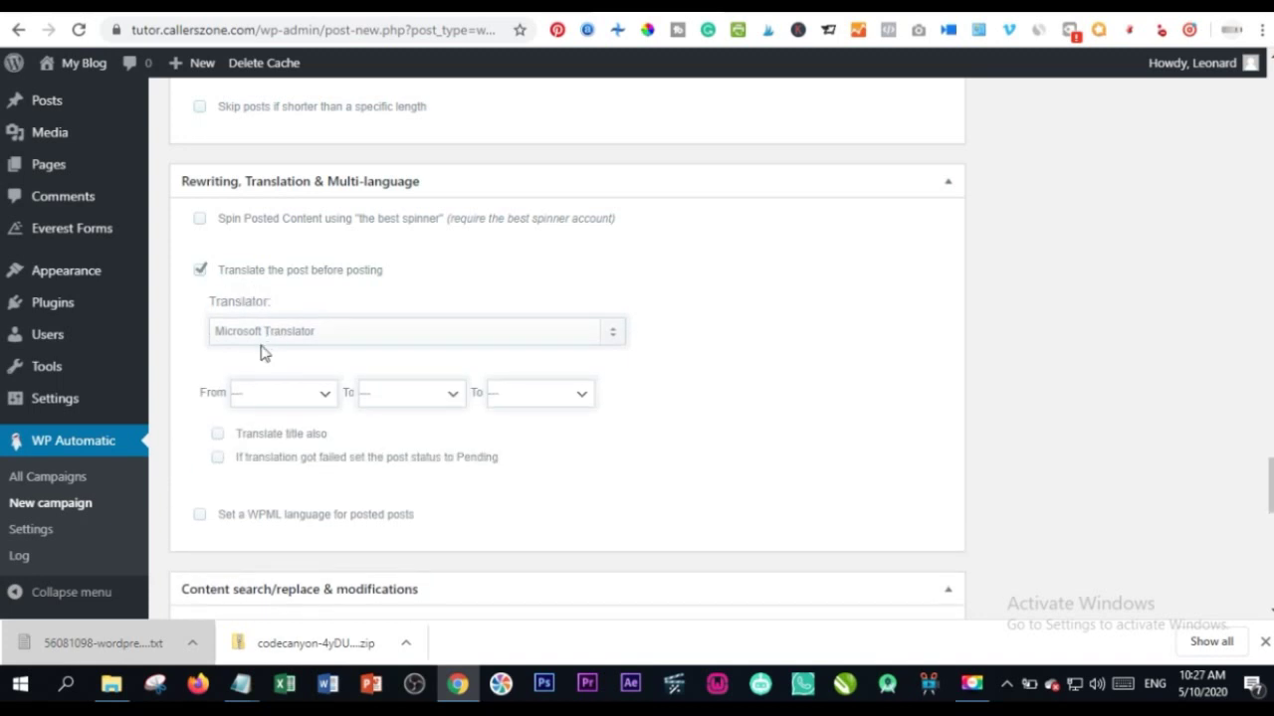
left_click(294, 336)
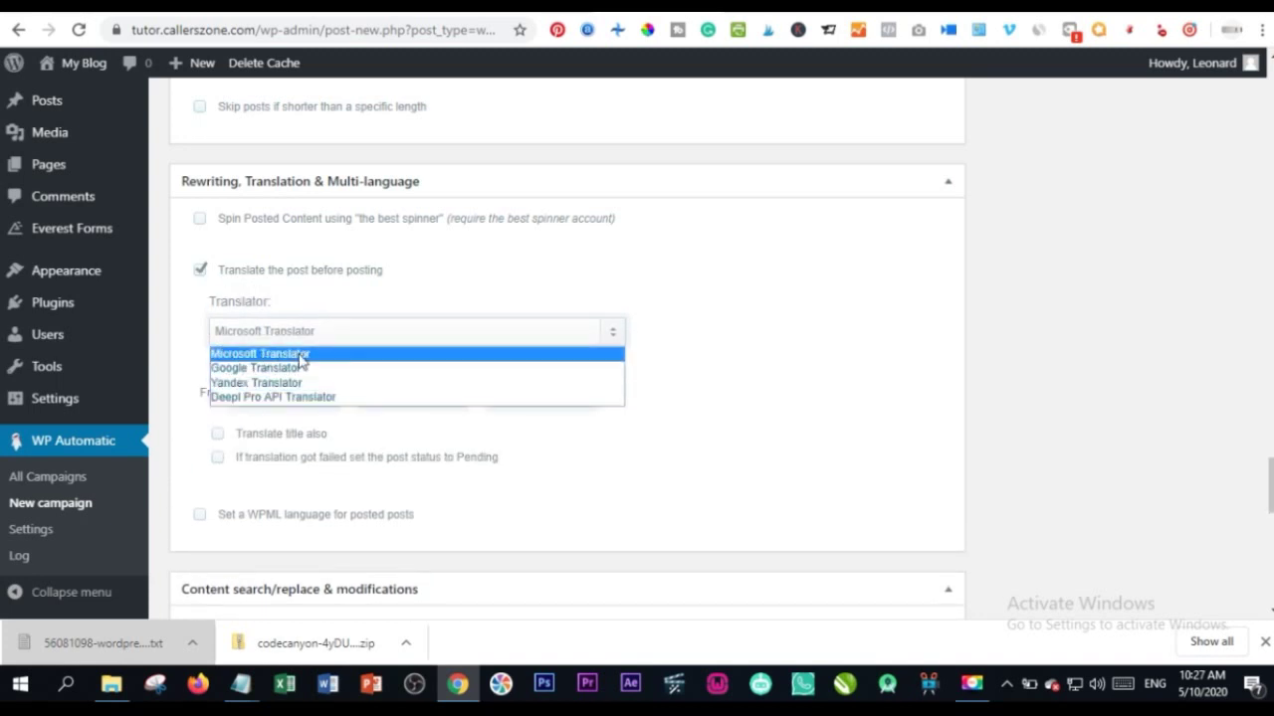
left_click(196, 361)
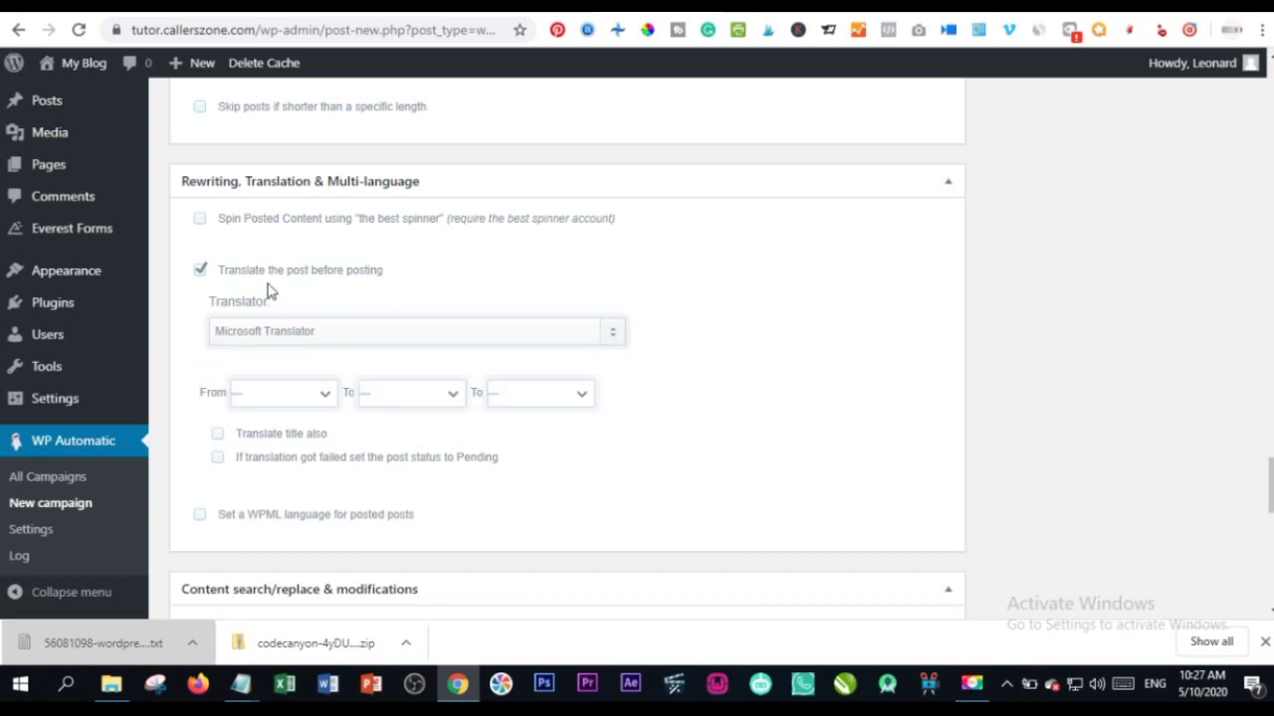
left_click(200, 270)
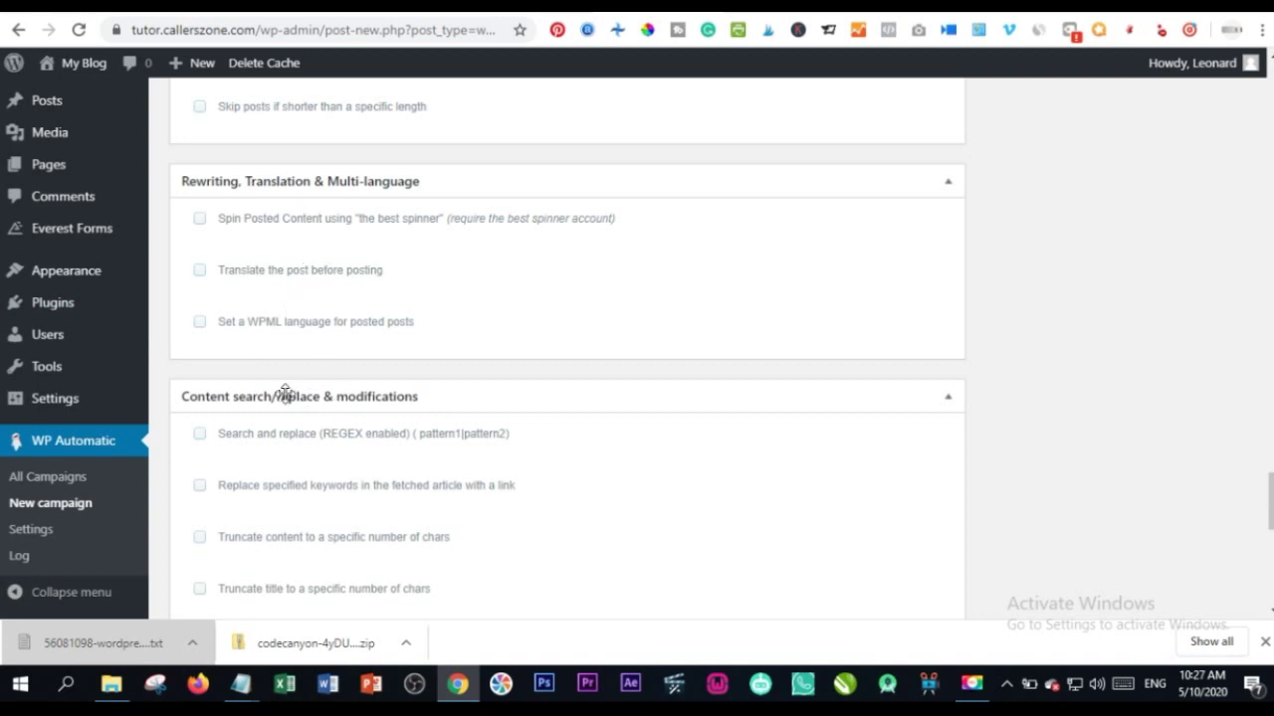
Step: Review the content modification, link and miscellaneous options, and publish the news campaign
scroll(284, 357, "down", 2)
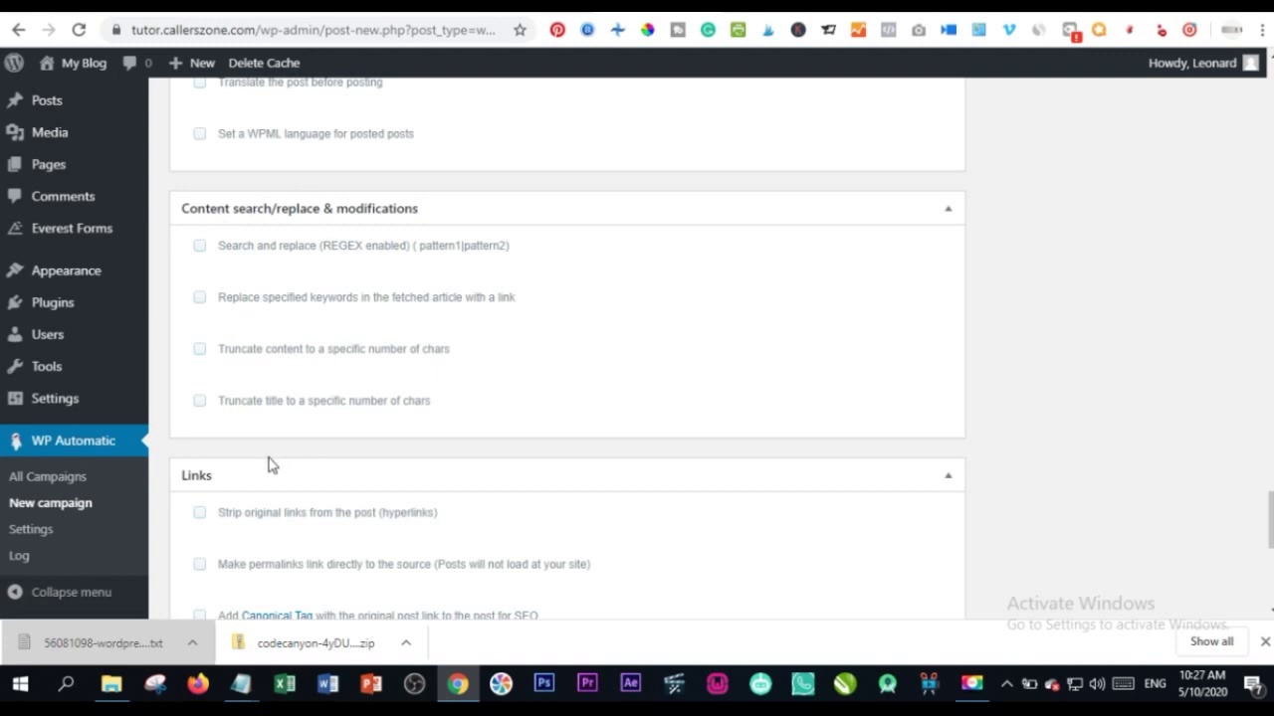
scroll(294, 458, "down", 3)
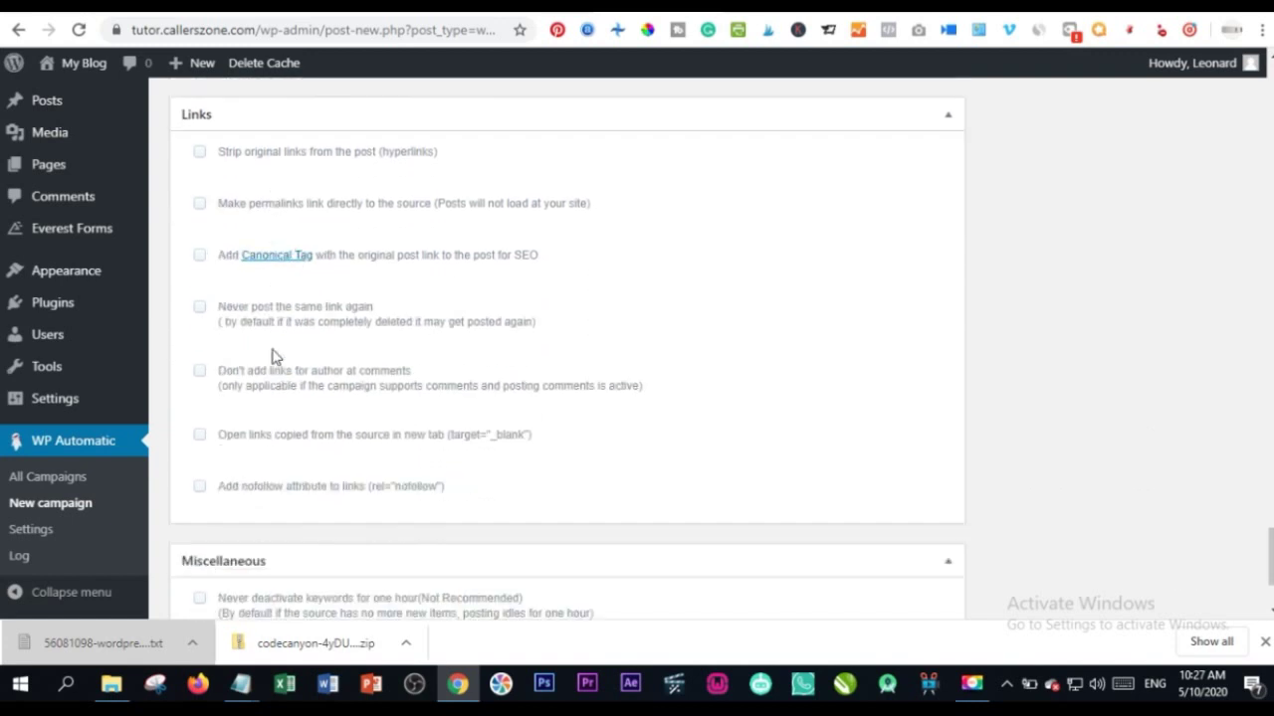
scroll(276, 356, "down", 2)
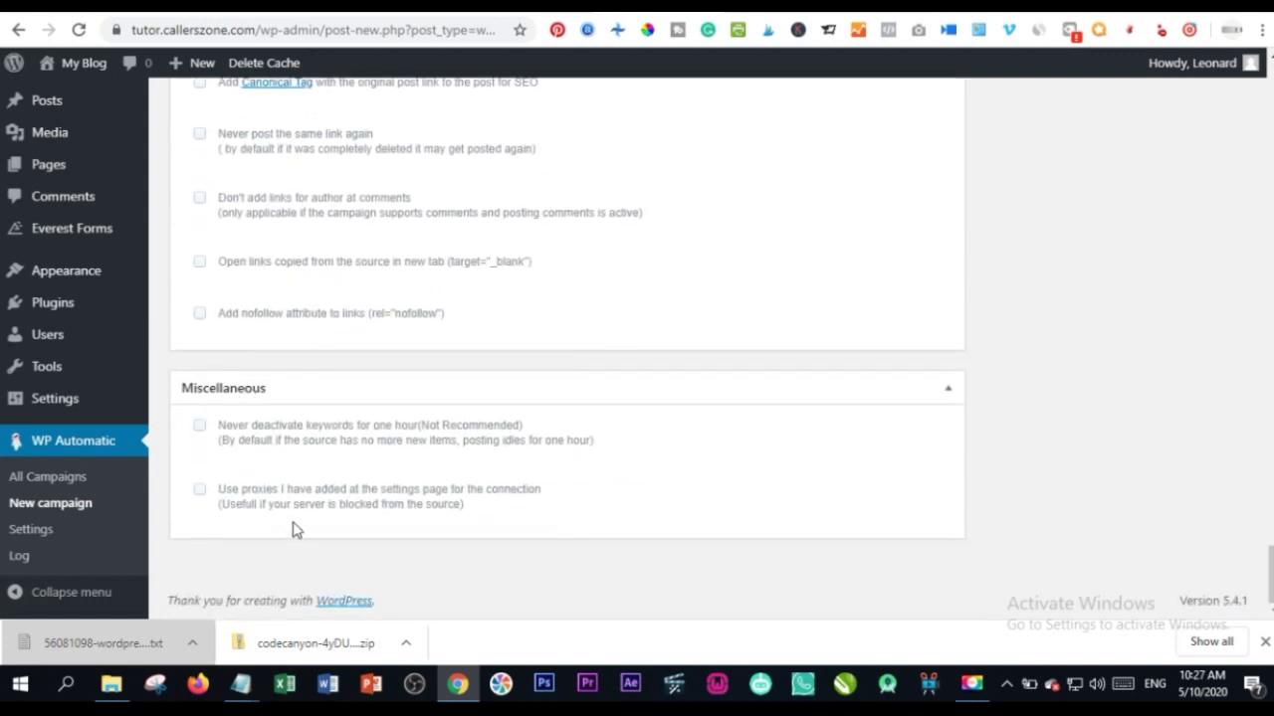
scroll(369, 424, "up", 10)
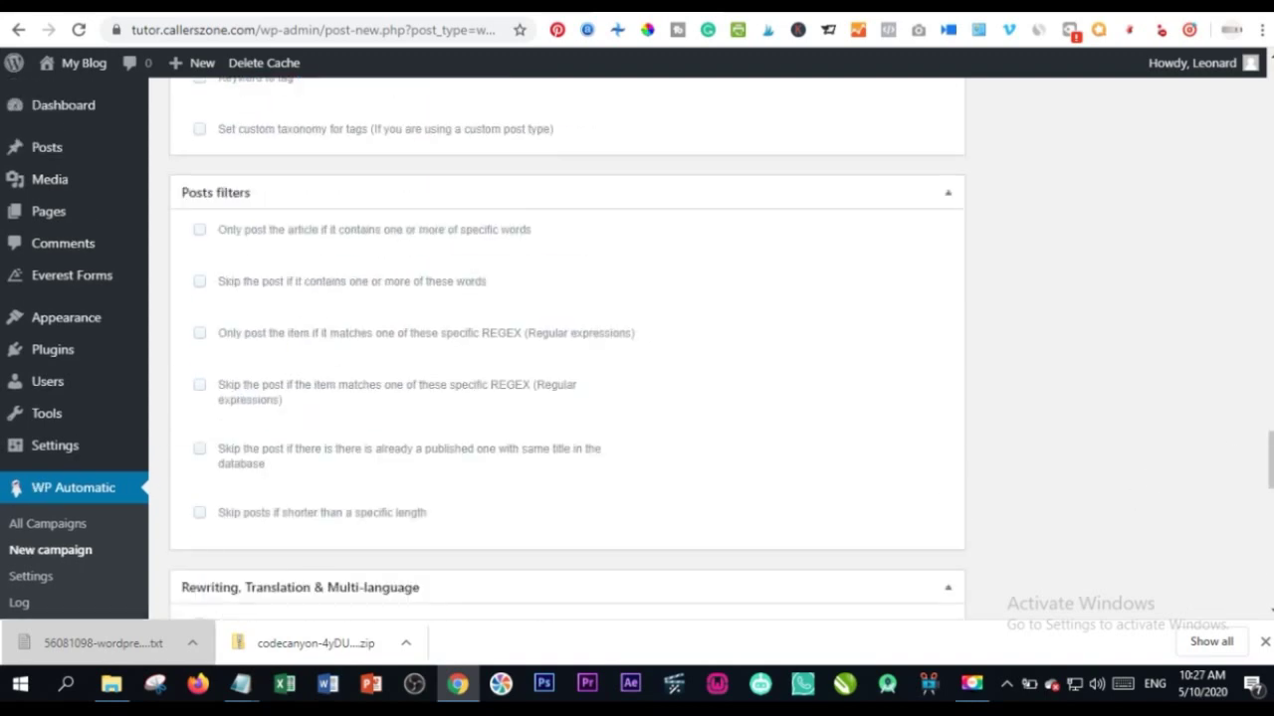
scroll(567, 348, "up", 15)
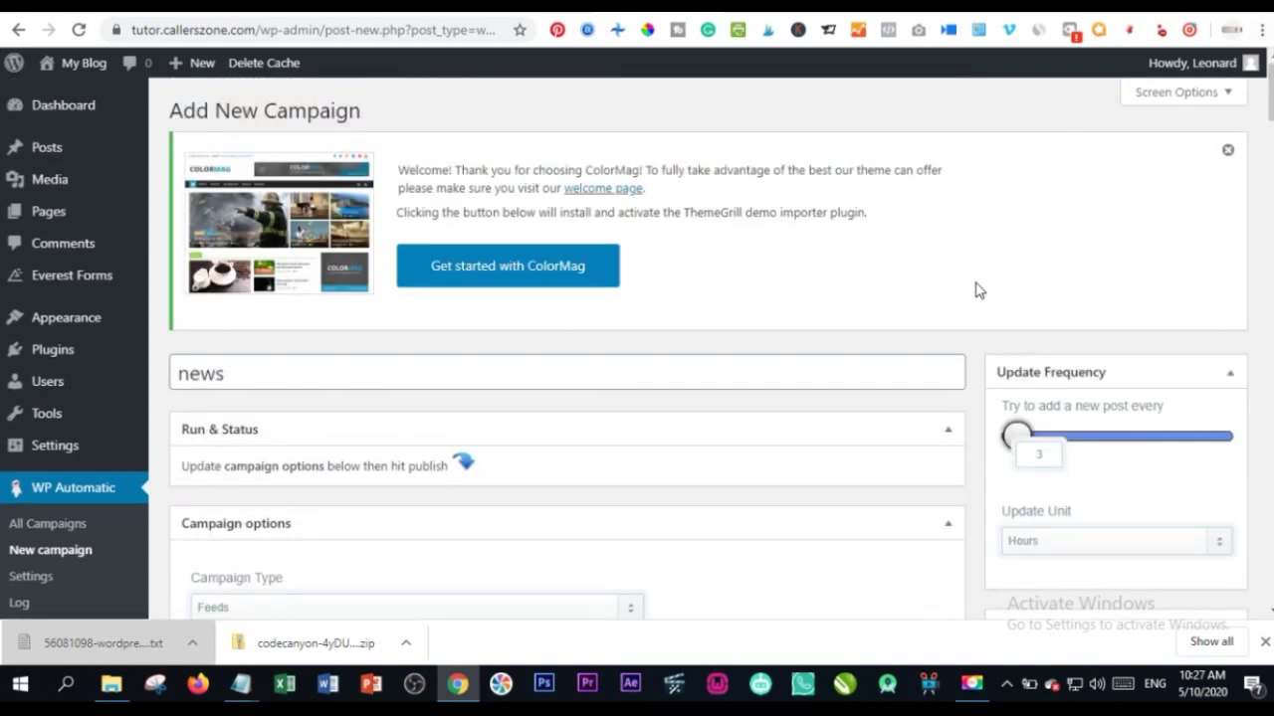
scroll(955, 338, "down", 3)
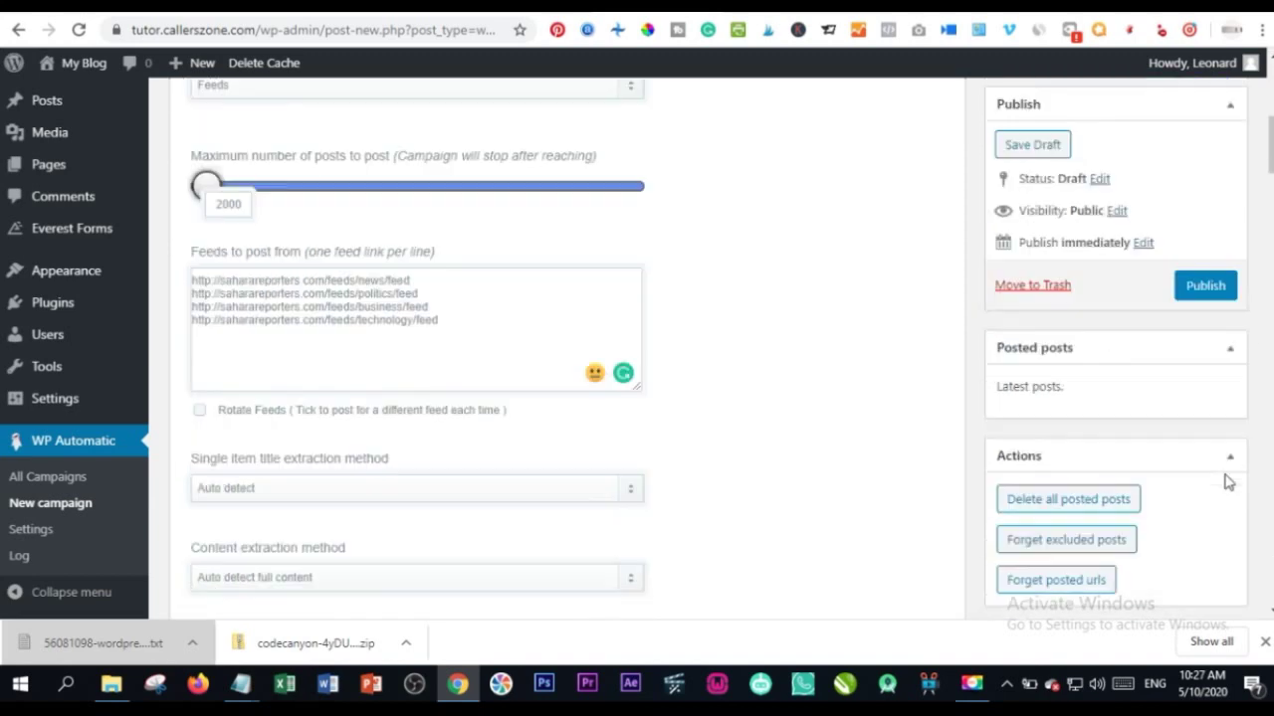
scroll(1228, 481, "down", 4)
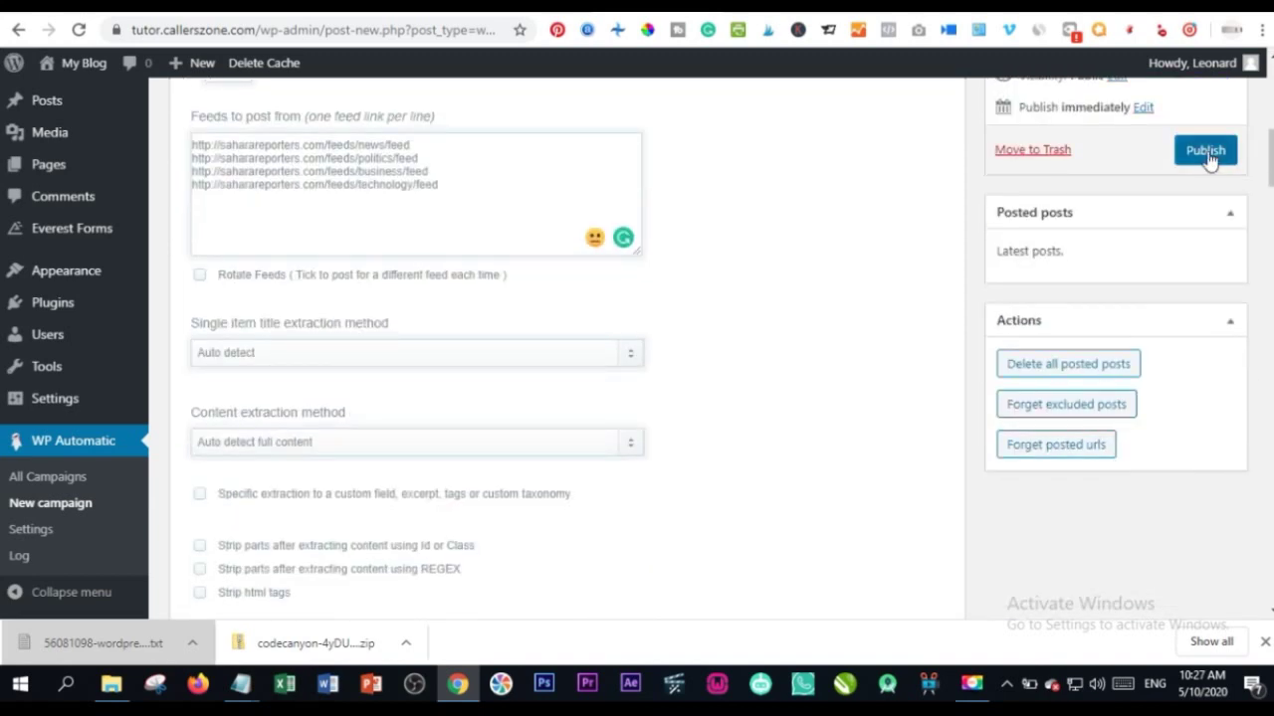
left_click(1206, 154)
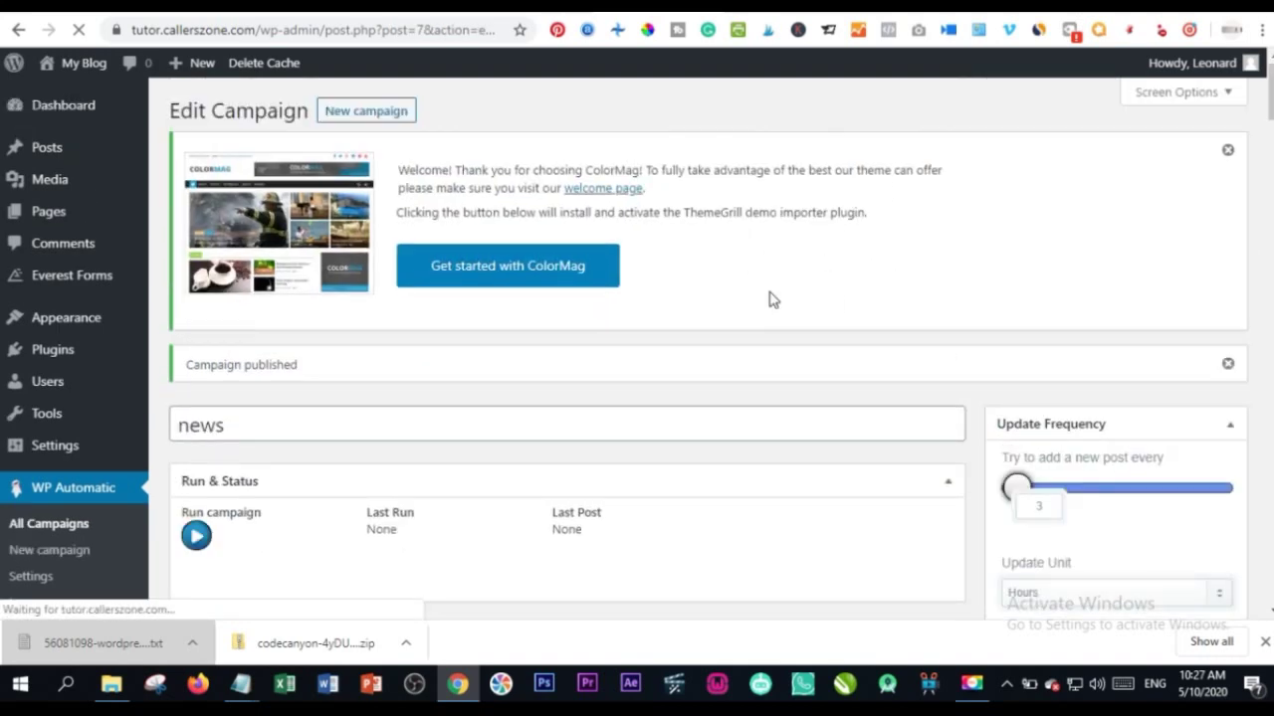
Step: Run the published news campaign manually to fetch a post from its feeds
scroll(545, 364, "down", 4)
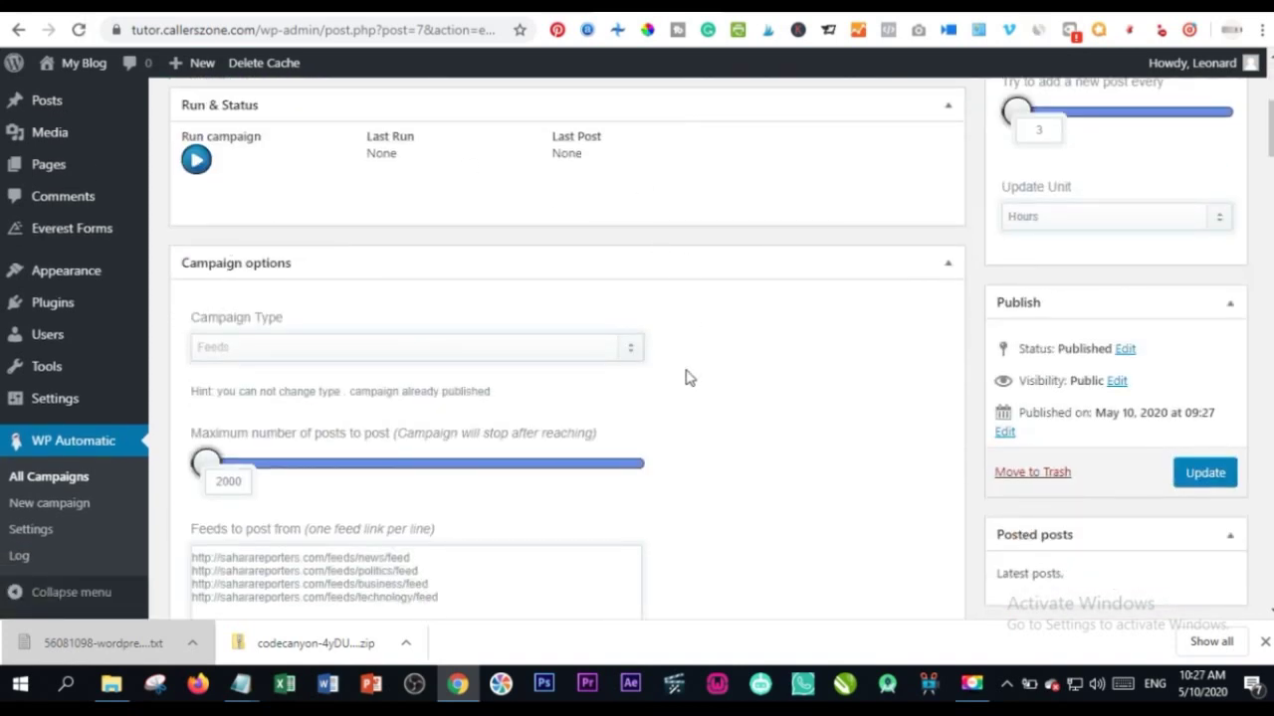
scroll(444, 414, "up", 2)
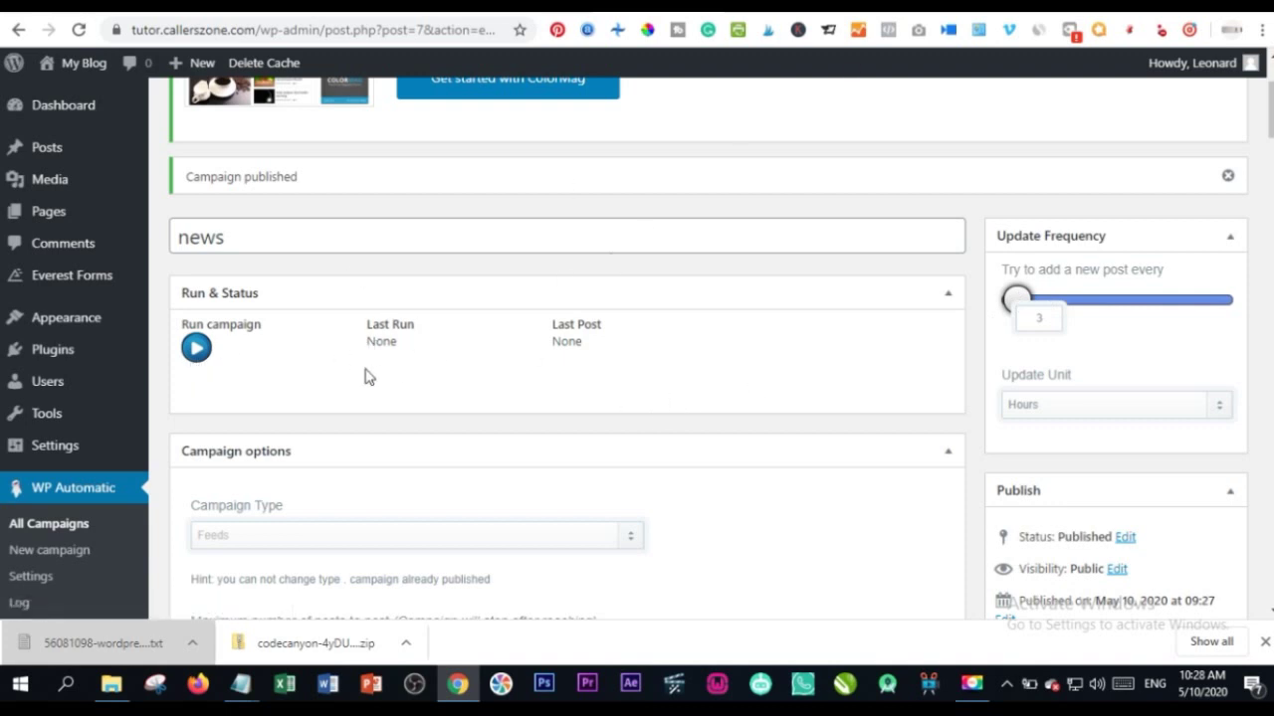
left_click(195, 349)
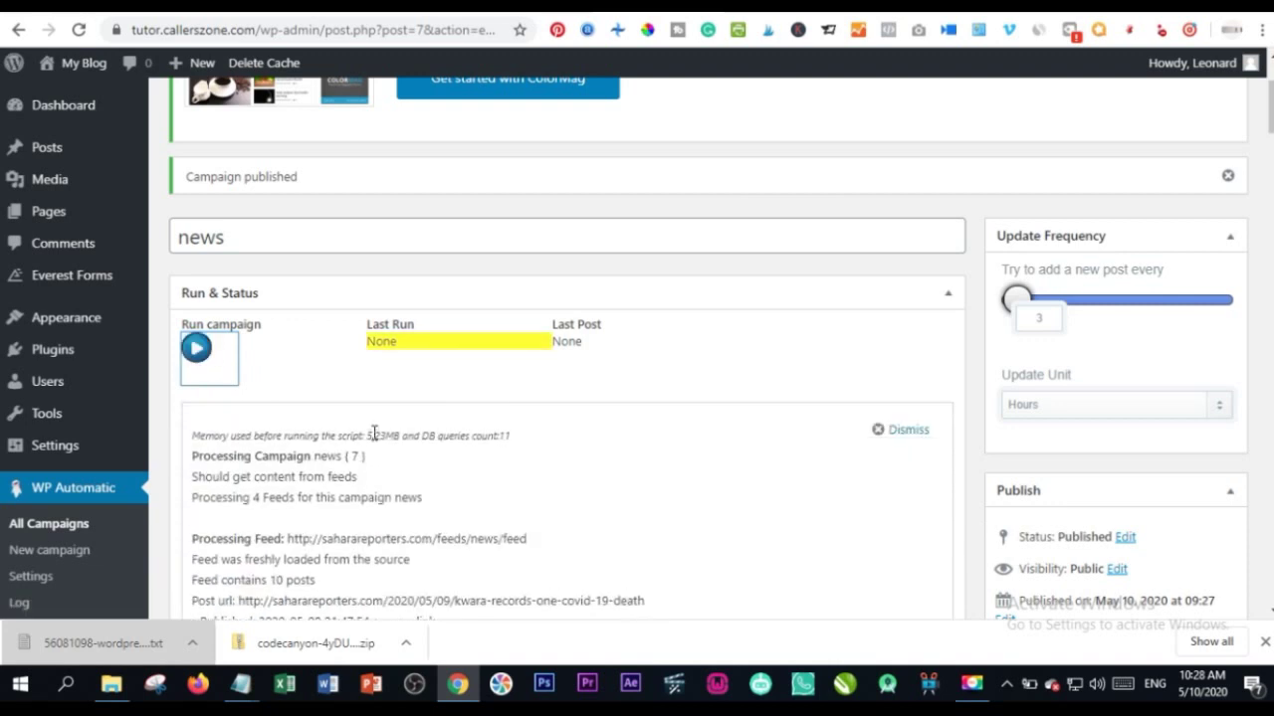
Step: Open the campaign's last post, "Kwara Records One COVID-19 Death", in a new tab
scroll(236, 373, "down", 2)
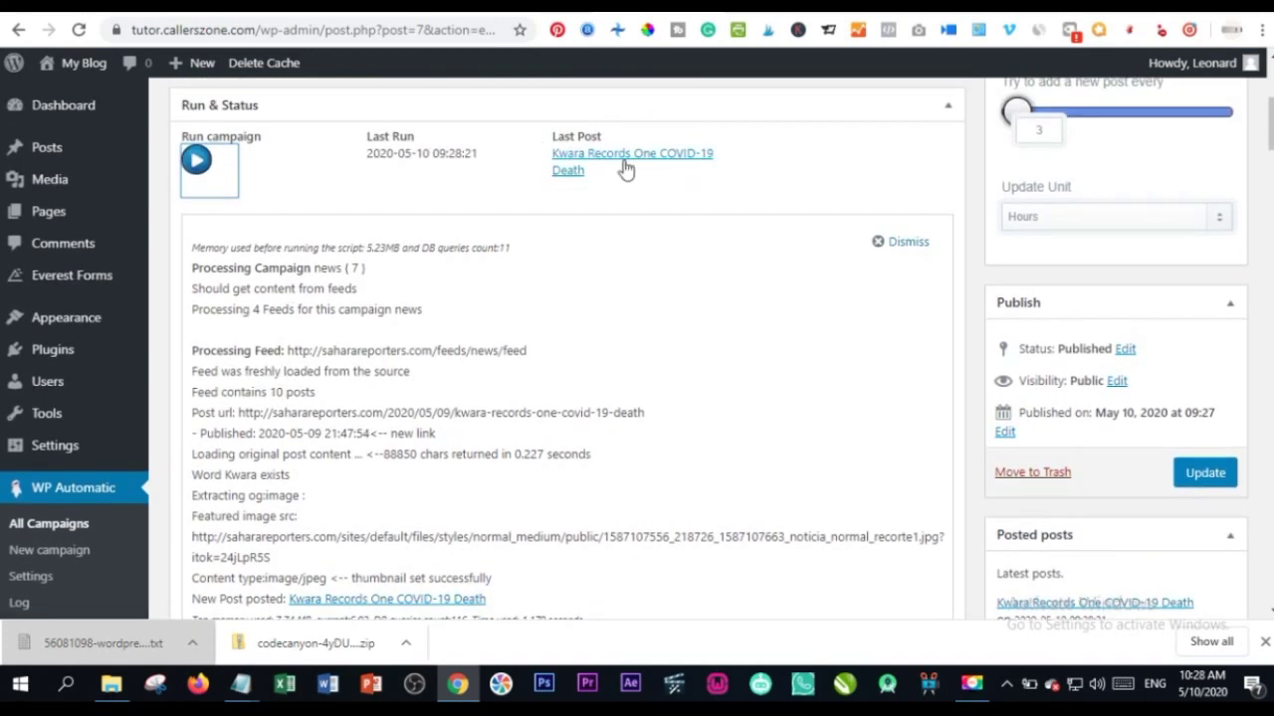
right_click(594, 162)
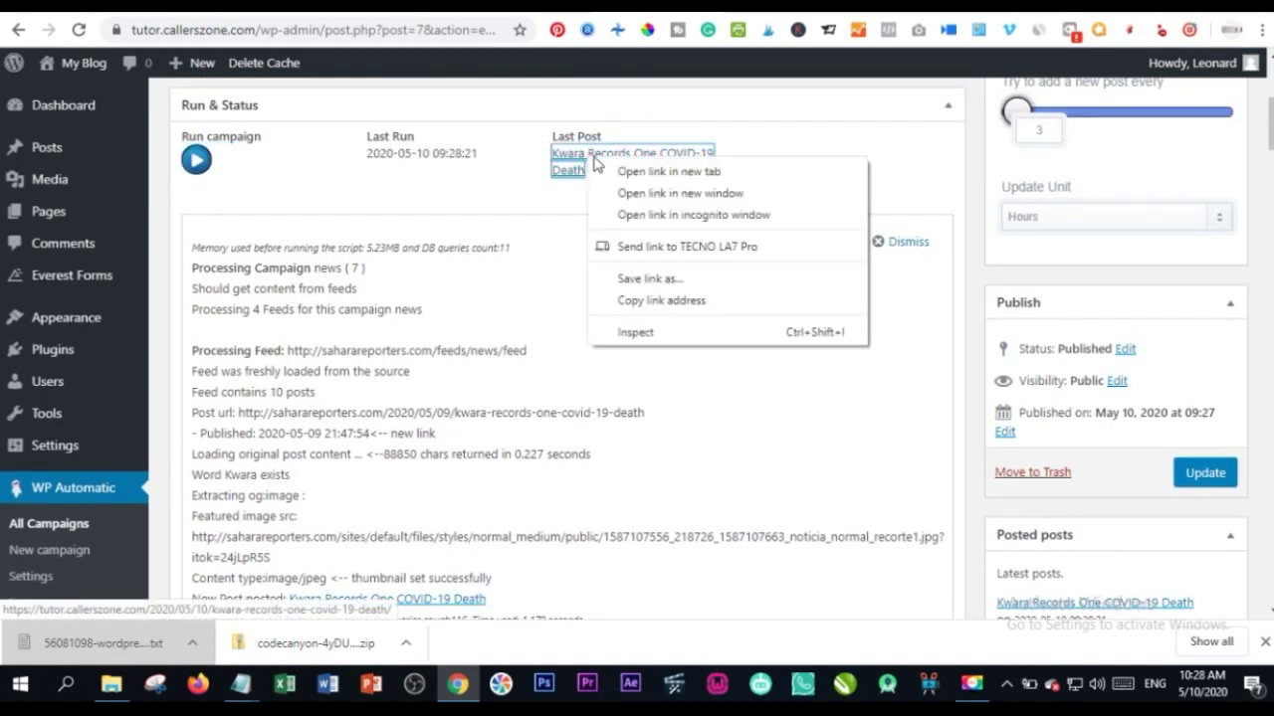
left_click(620, 171)
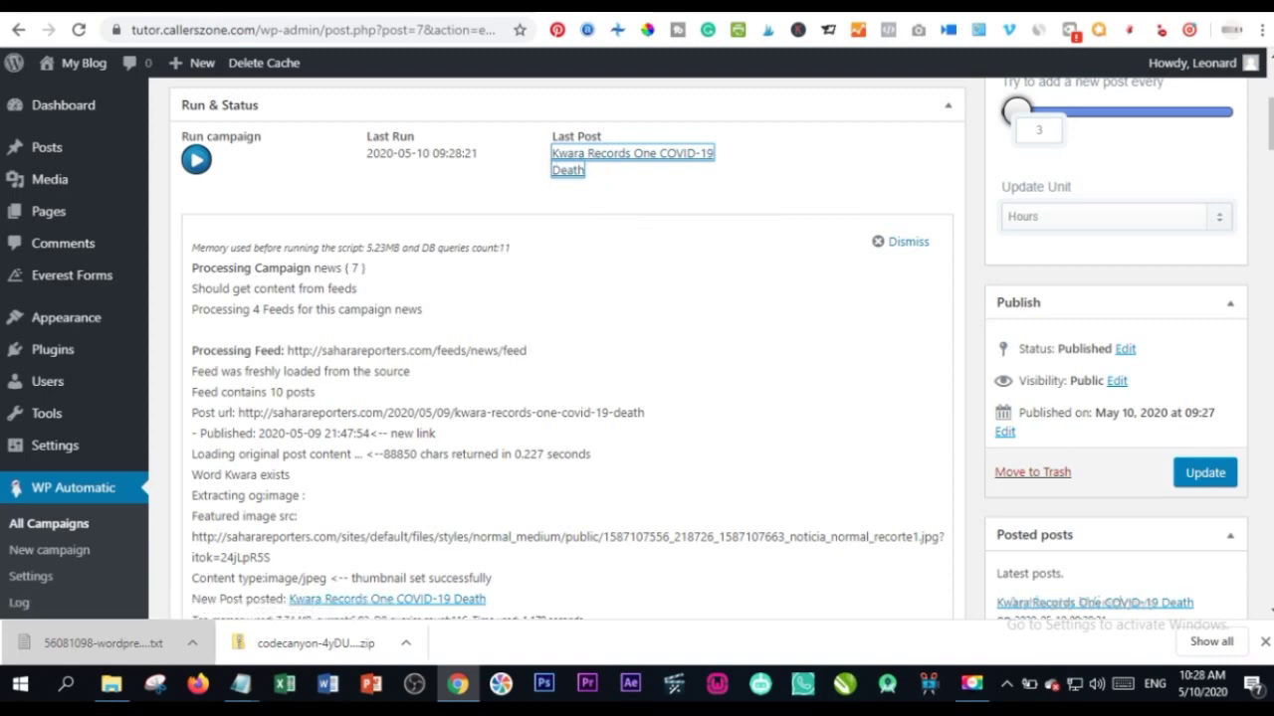
Step: Look over the auto-posted "Kwara Records One COVID-19 Death" article, including its text and images
left_click(658, 6)
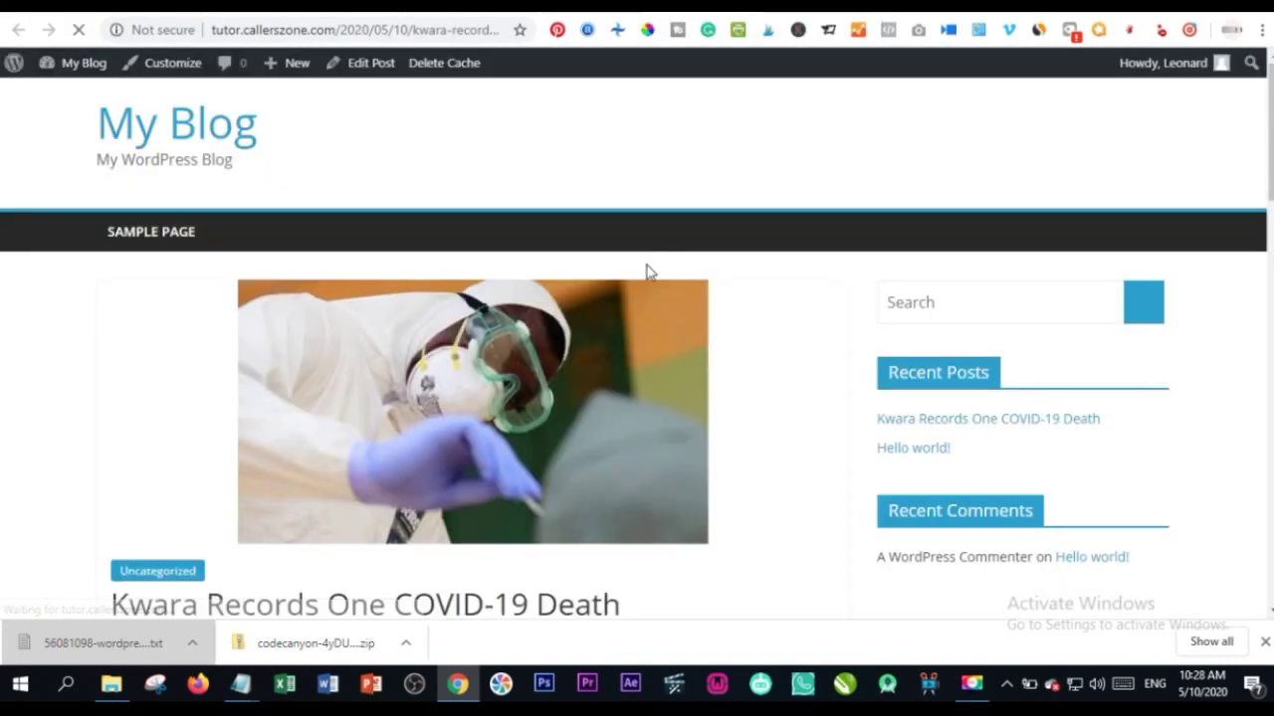
scroll(281, 345, "down", 3)
scroll(333, 403, "down", 9)
scroll(284, 378, "up", 6)
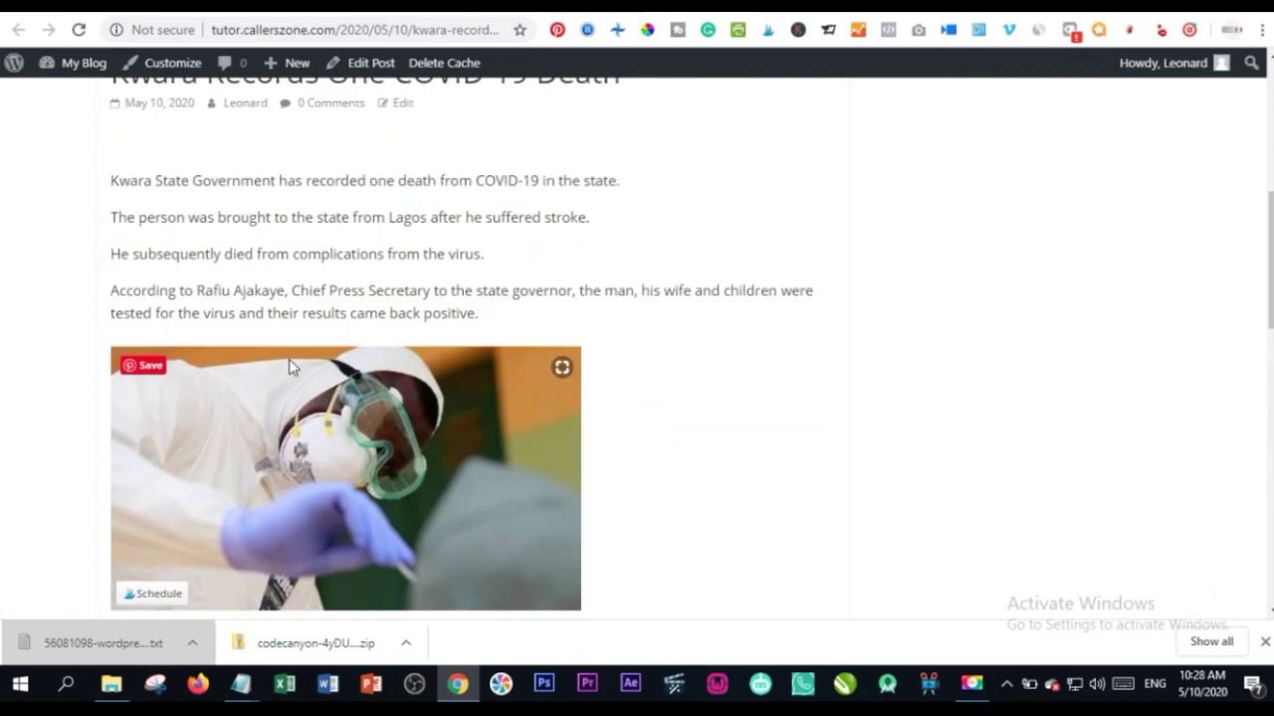
scroll(289, 367, "up", 5)
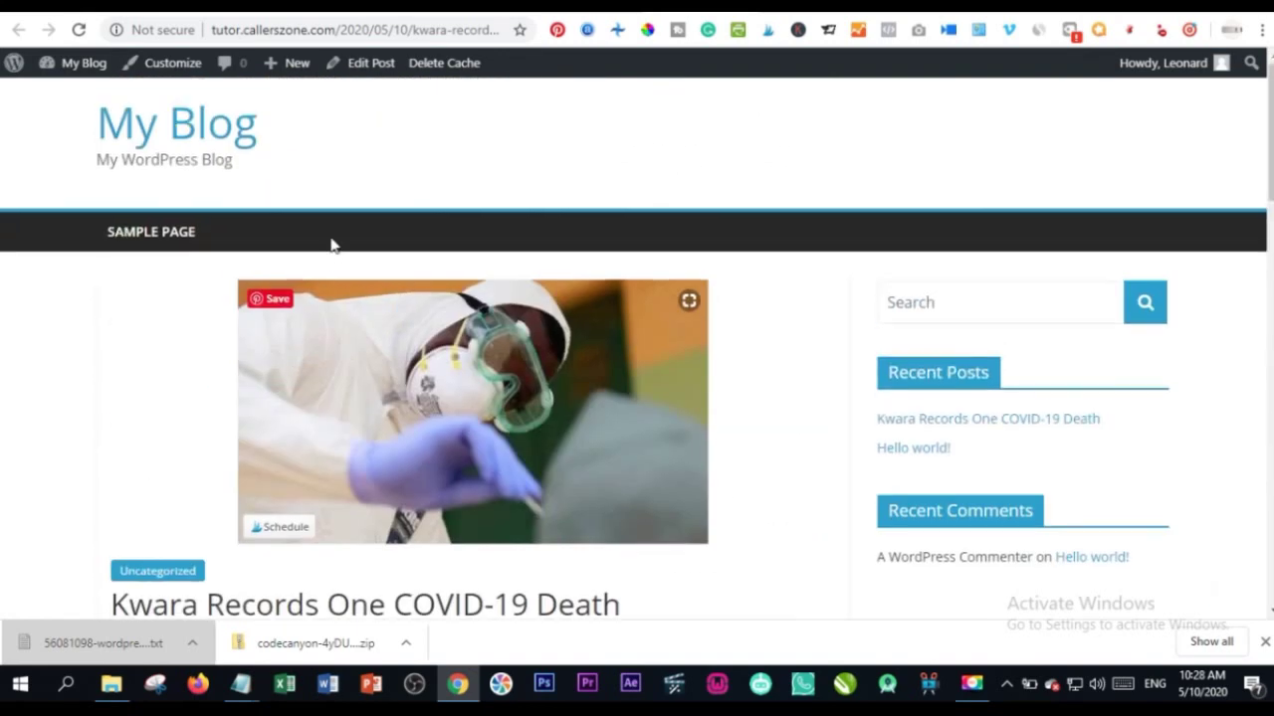
Step: Open the blog's home page and check how the imported post is displayed there
left_click(114, 127)
scroll(335, 270, "down", 4)
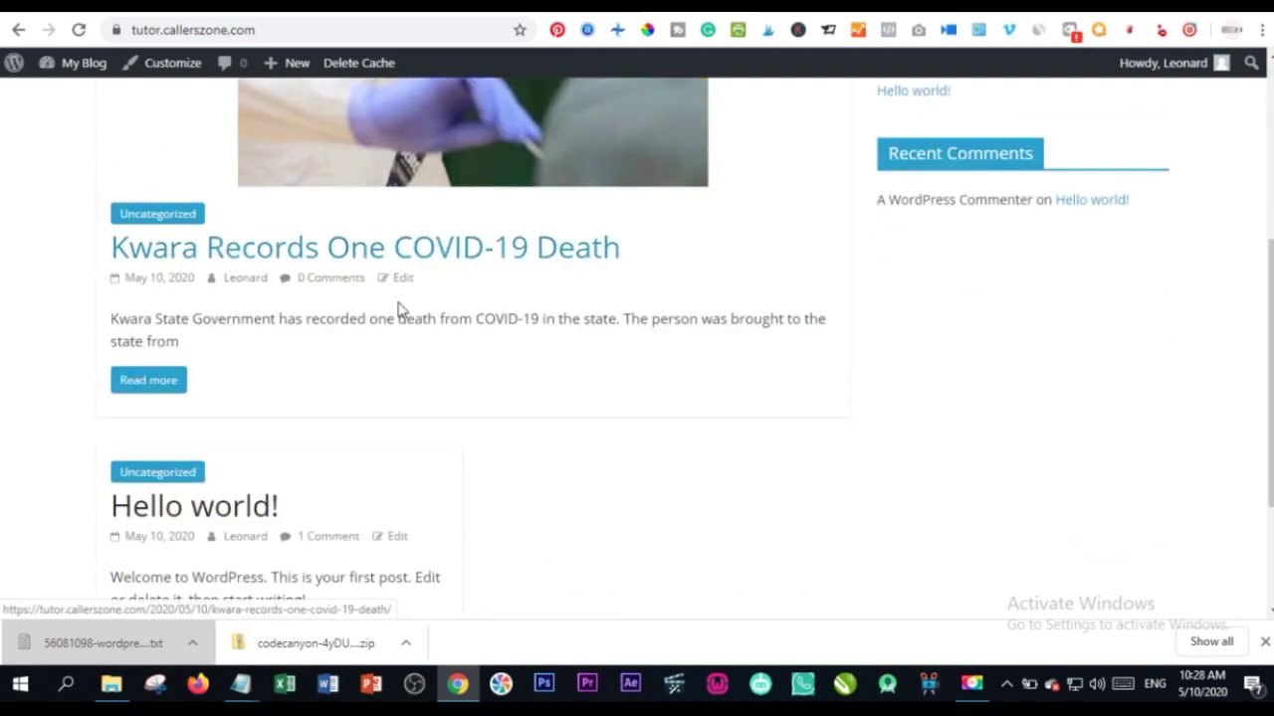
scroll(369, 372, "down", 2)
scroll(695, 177, "up", 5)
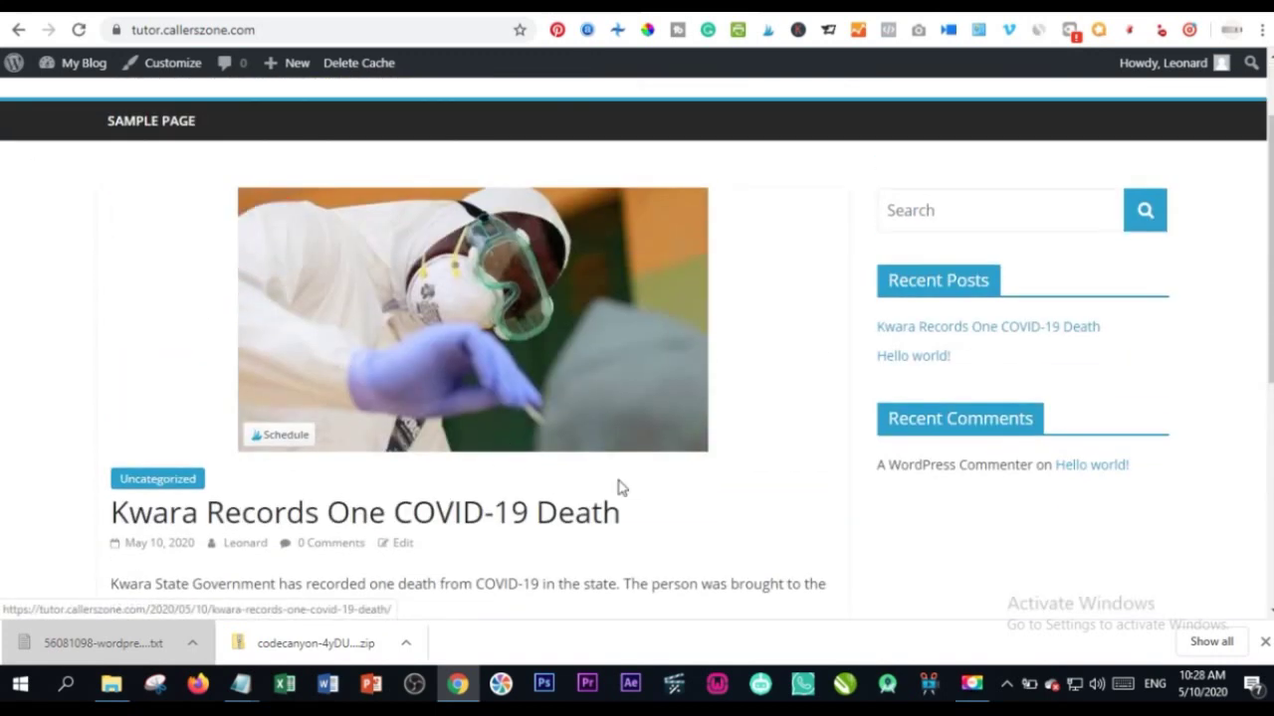
Step: Return to the news campaign and run it manually two more times to fetch additional posts
key("alt+Left")
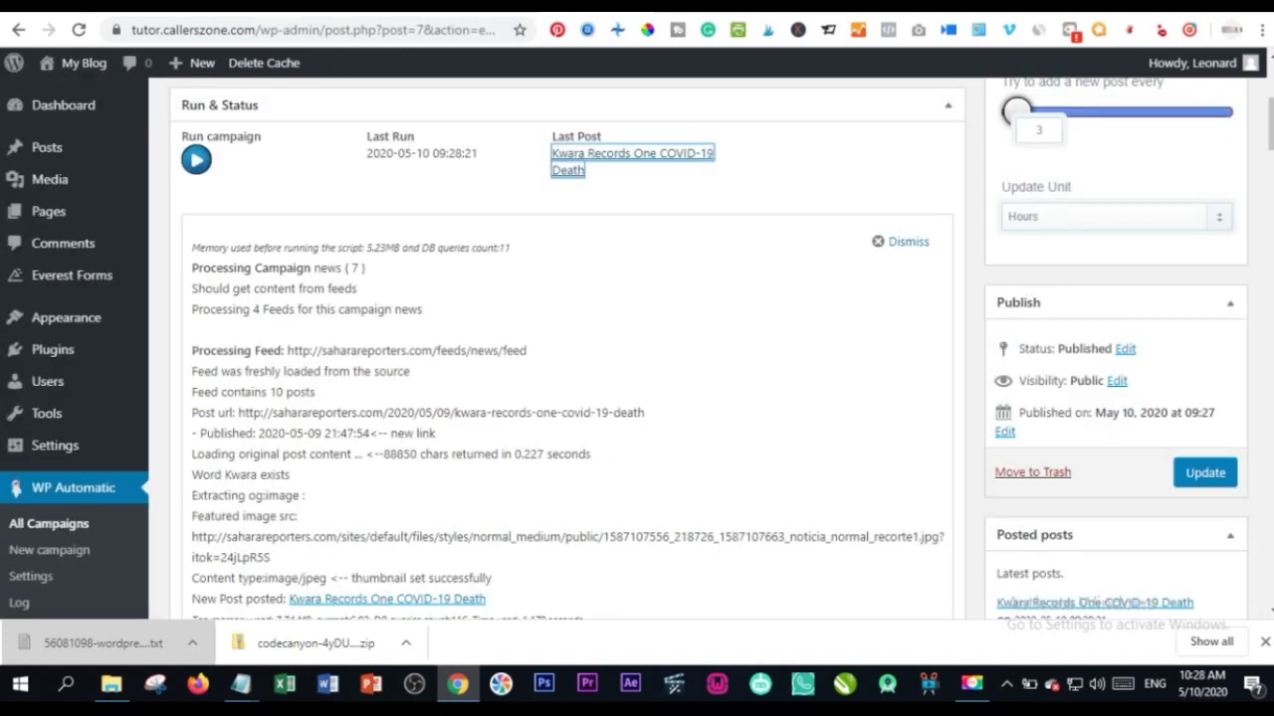
scroll(386, 196, "up", 2)
left_click(239, 382)
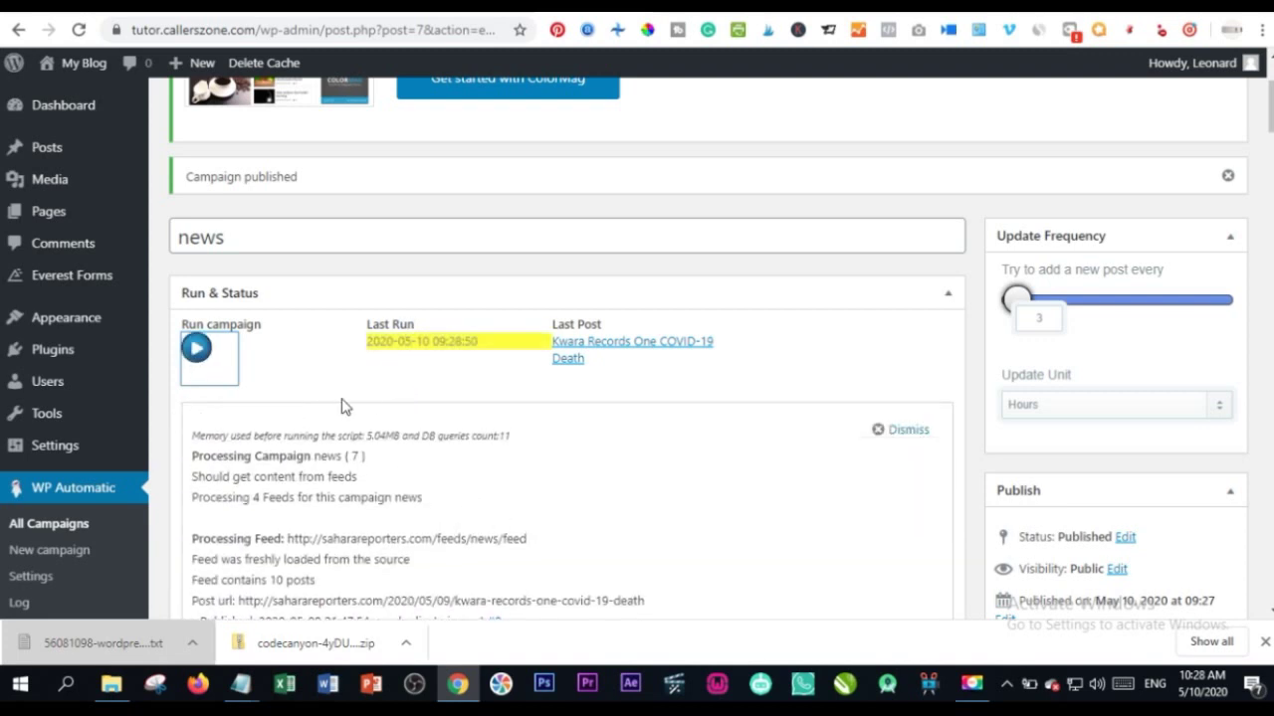
left_click(200, 360)
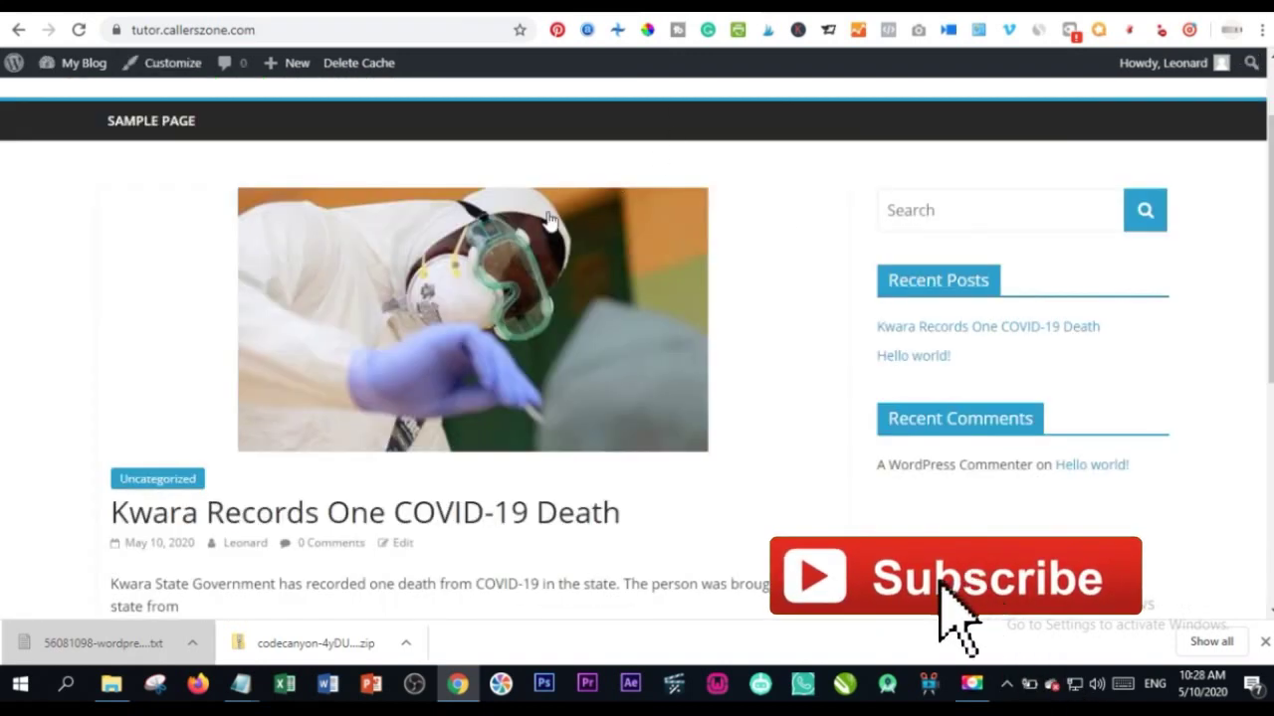
Step: Reload the blog's home page and examine the newly fetched posts listed on it
scroll(99, 232, "up", 2)
left_click(136, 141)
scroll(135, 282, "down", 4)
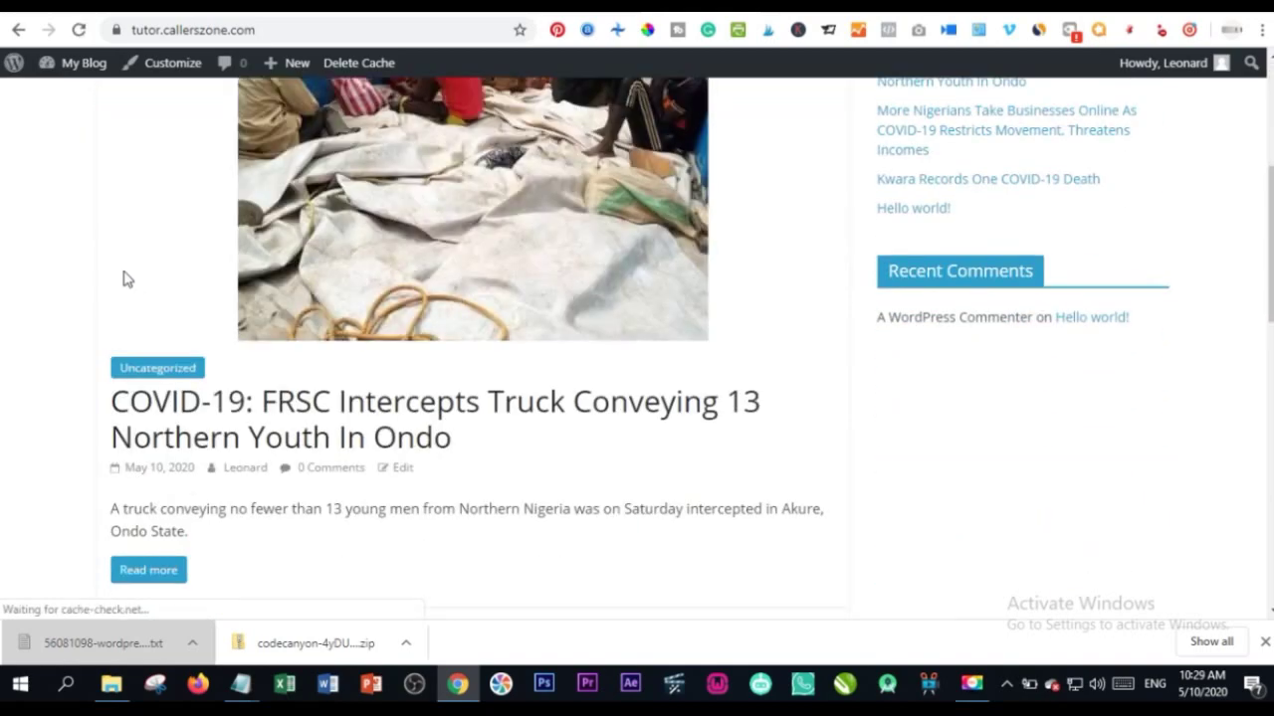
scroll(135, 281, "down", 10)
scroll(256, 395, "down", 2)
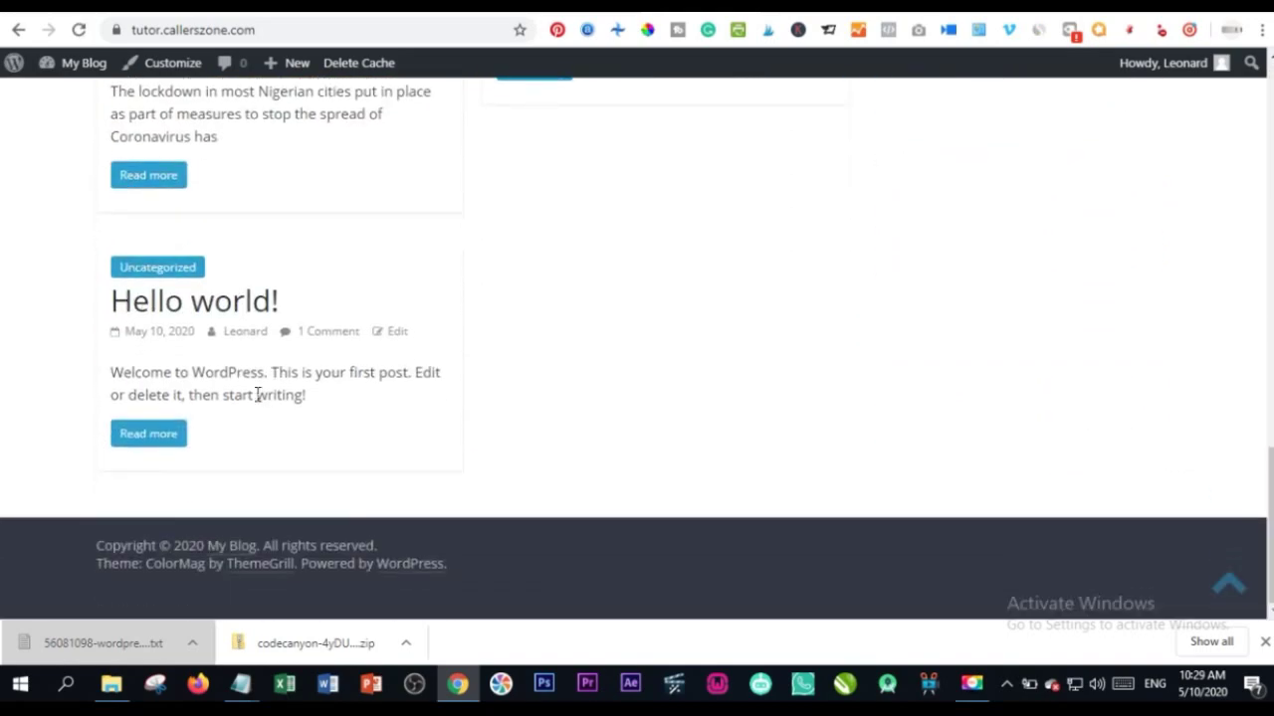
scroll(120, 335, "up", 5)
scroll(398, 378, "up", 5)
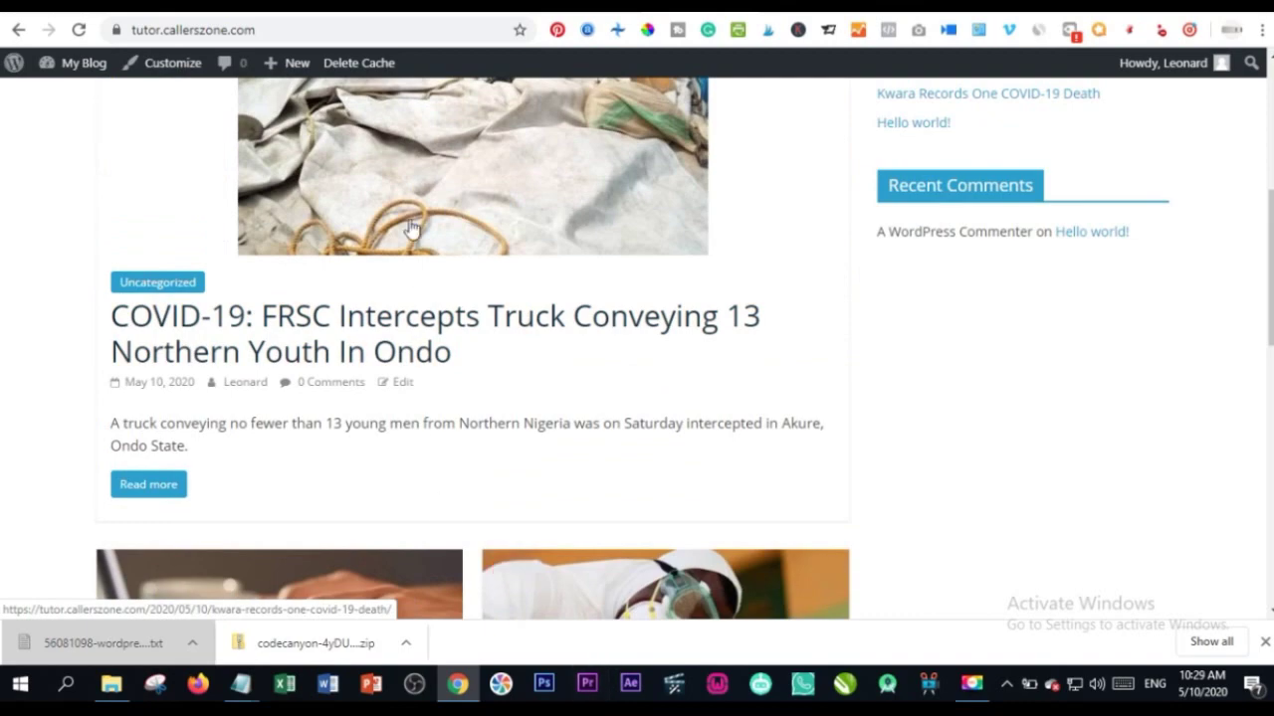
left_click(415, 276)
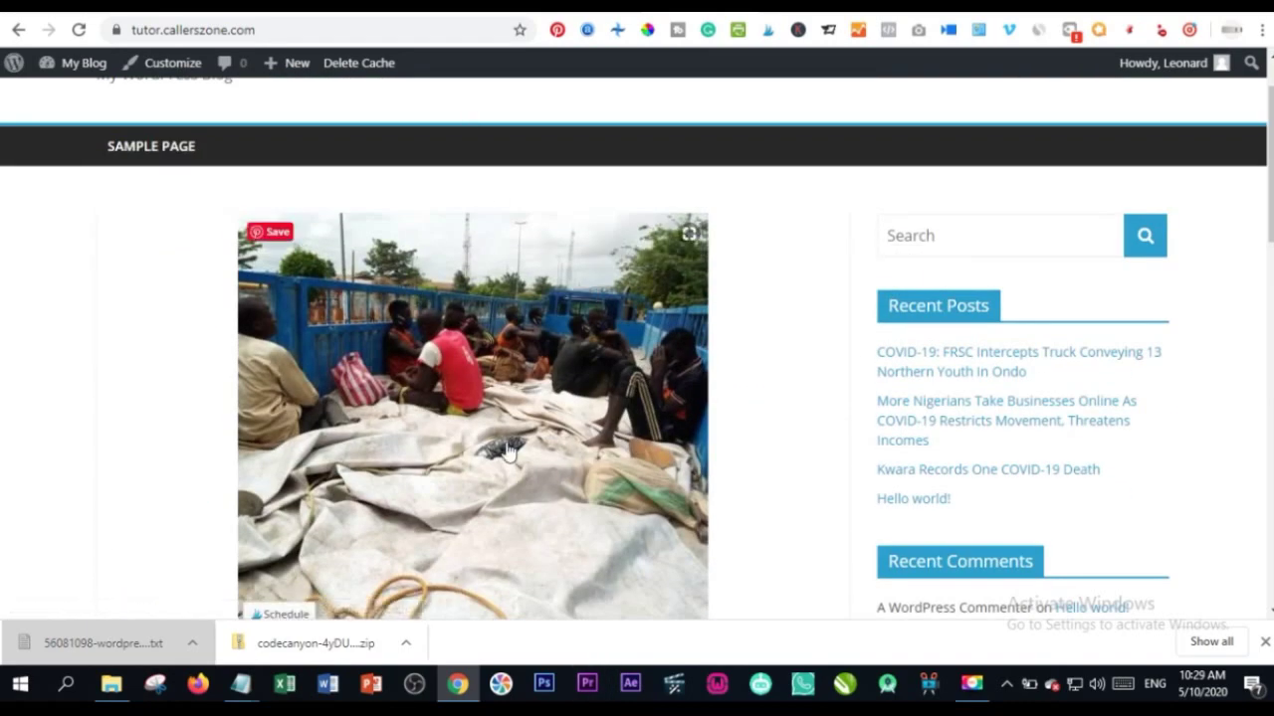
scroll(414, 381, "down", 4)
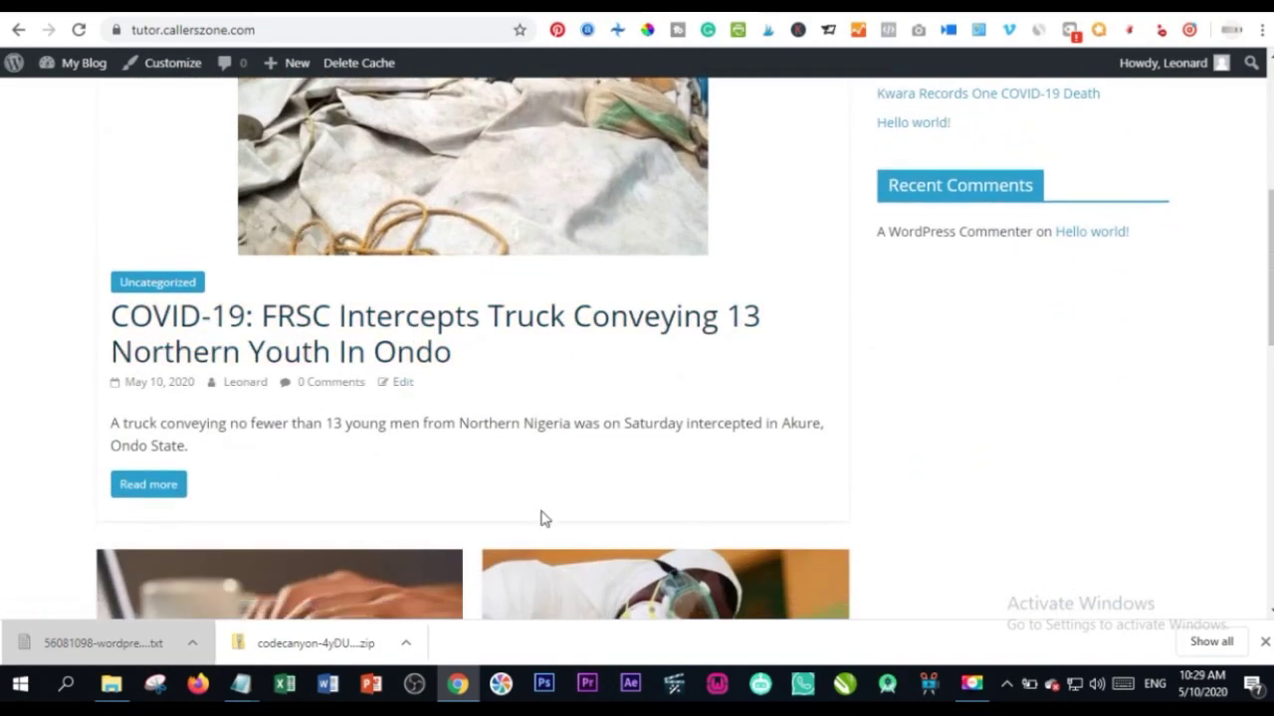
scroll(560, 528, "down", 5)
scroll(535, 438, "down", 4)
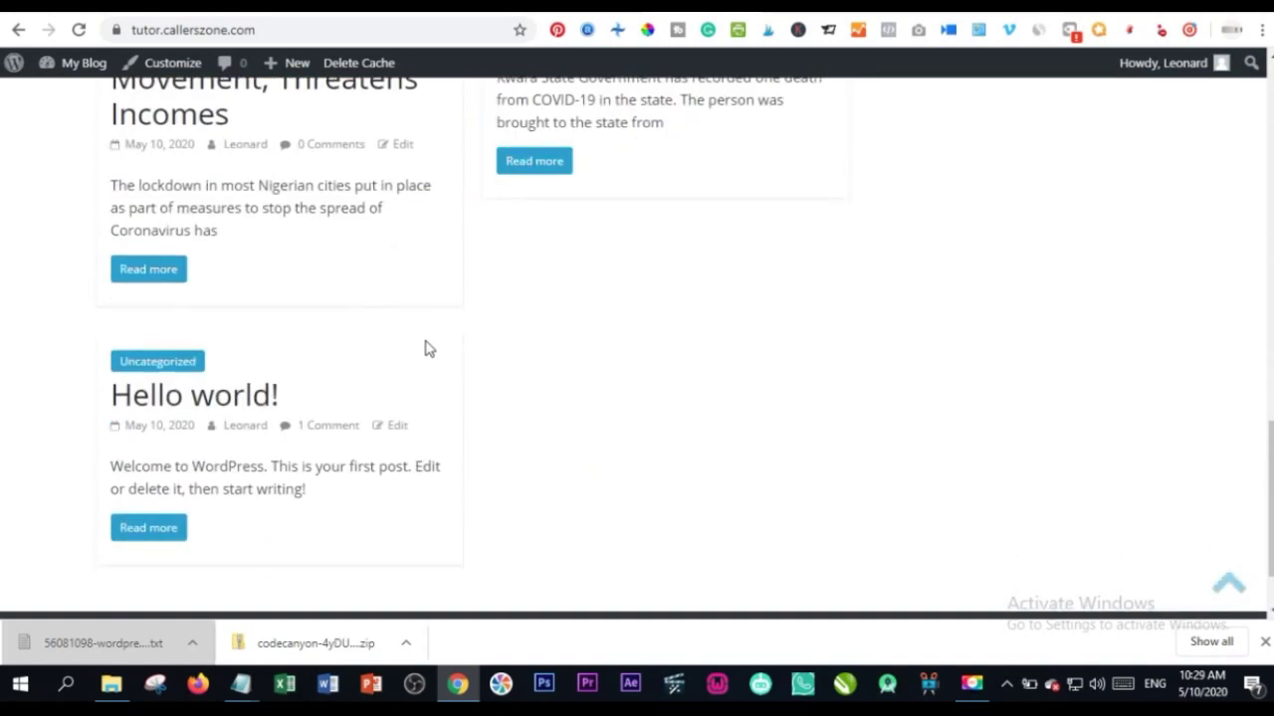
scroll(412, 265, "up", 13)
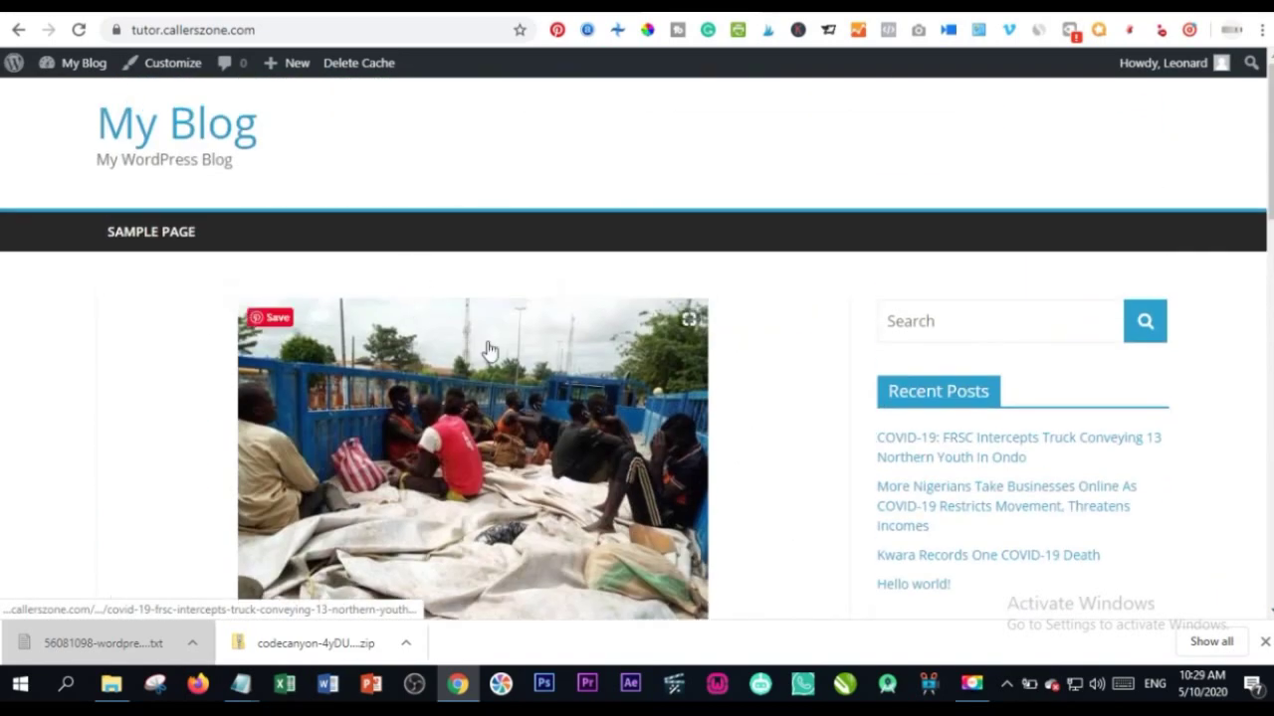
Step: Go back to the news campaign and review the processing log of its latest run
left_click(616, 6)
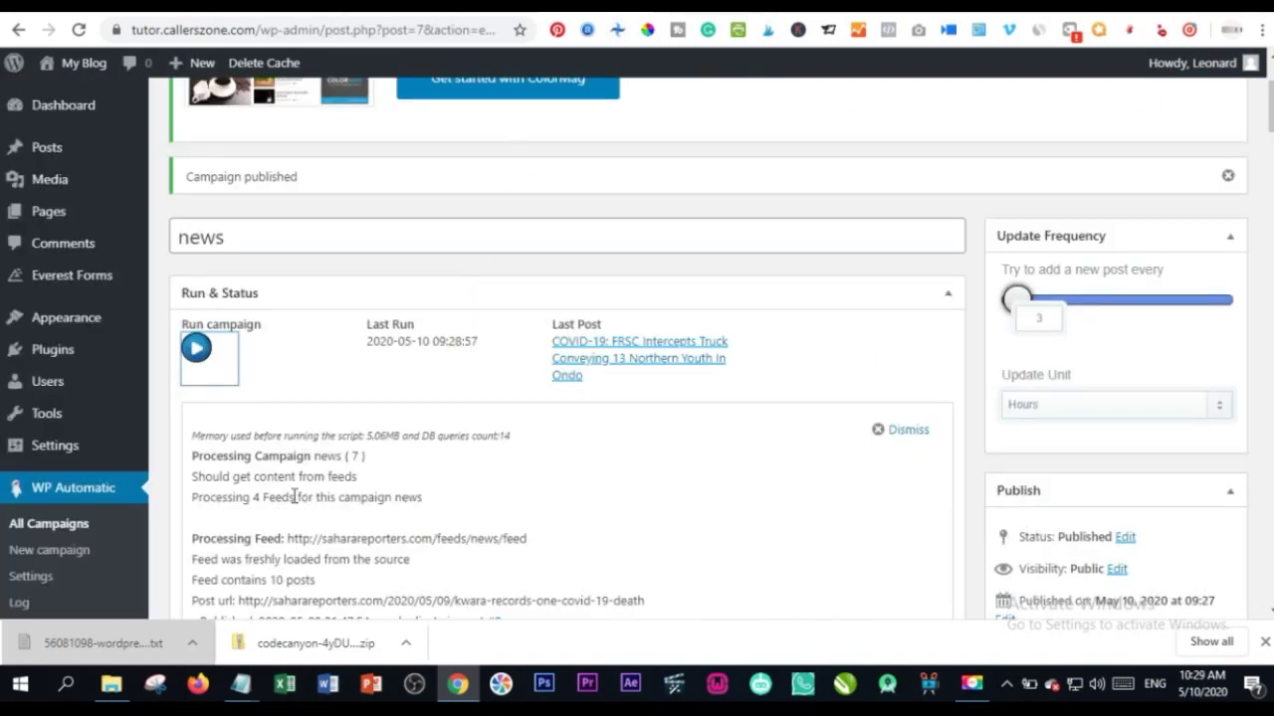
scroll(478, 436, "down", 2)
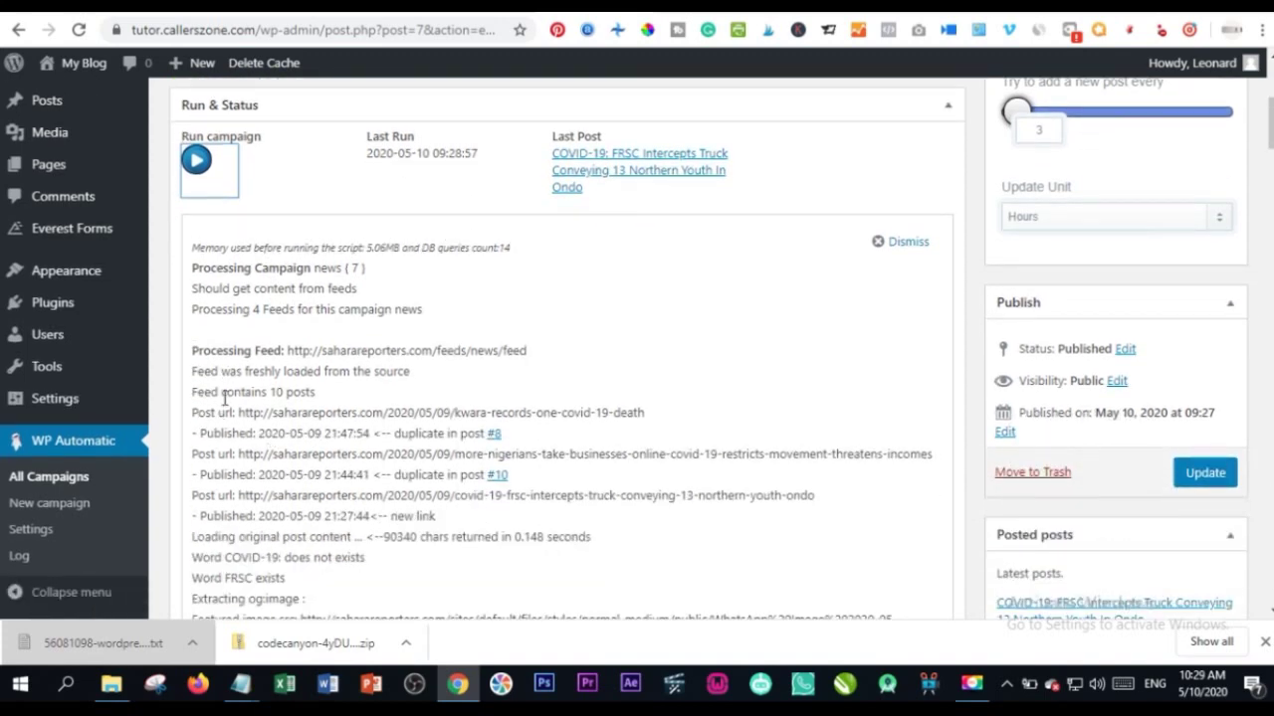
mouse_move(49, 366)
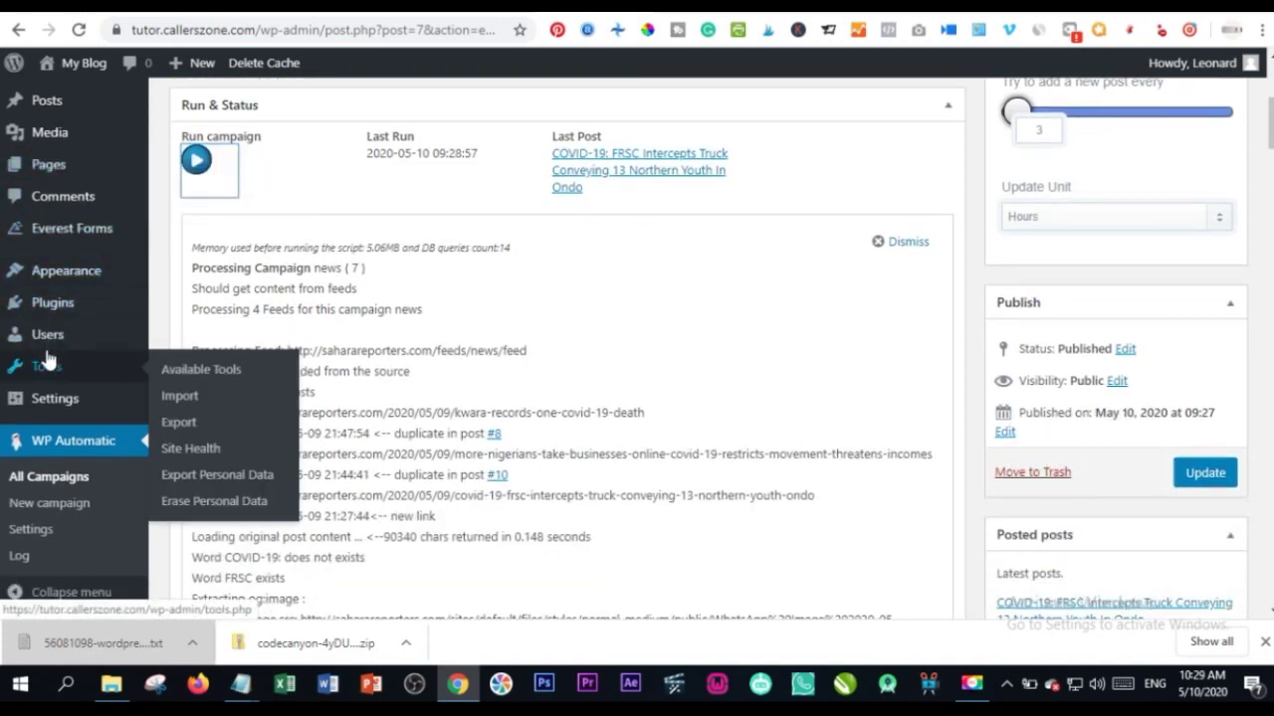
Step: Move the default "Hello world!" post to the trash and delete it permanently
scroll(60, 338, "up", 4)
left_click(52, 149)
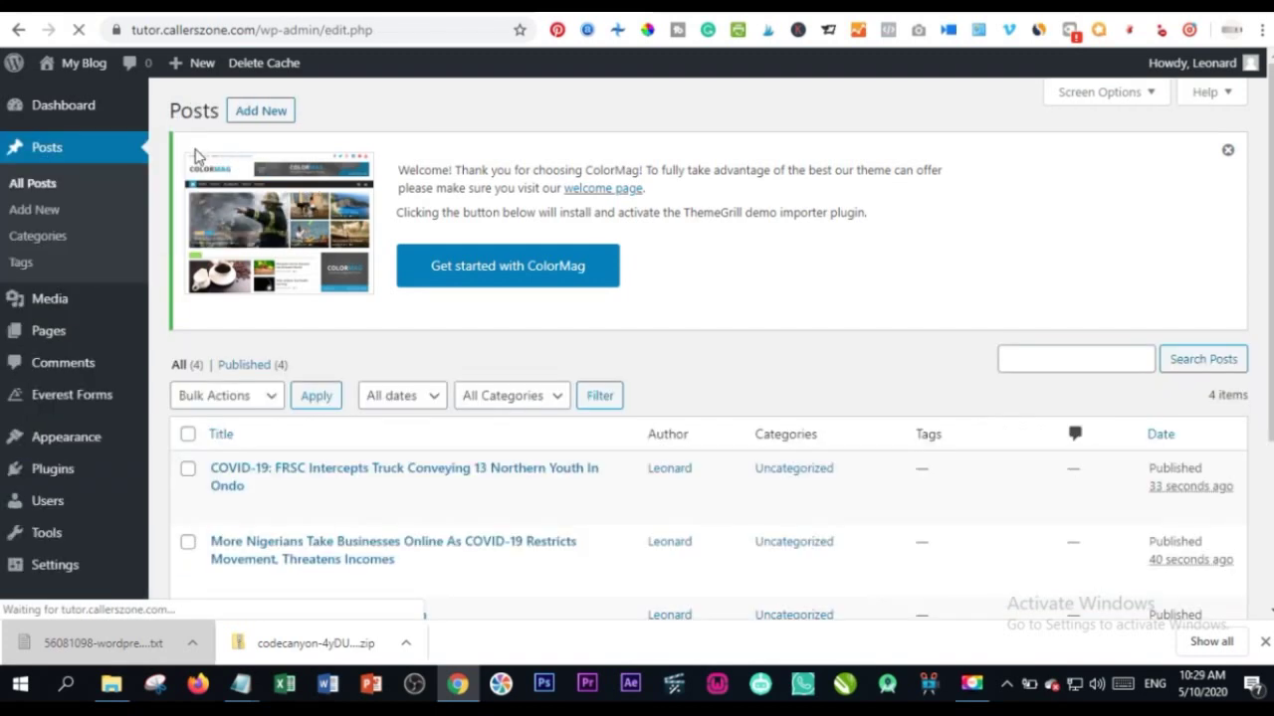
scroll(384, 296, "down", 3)
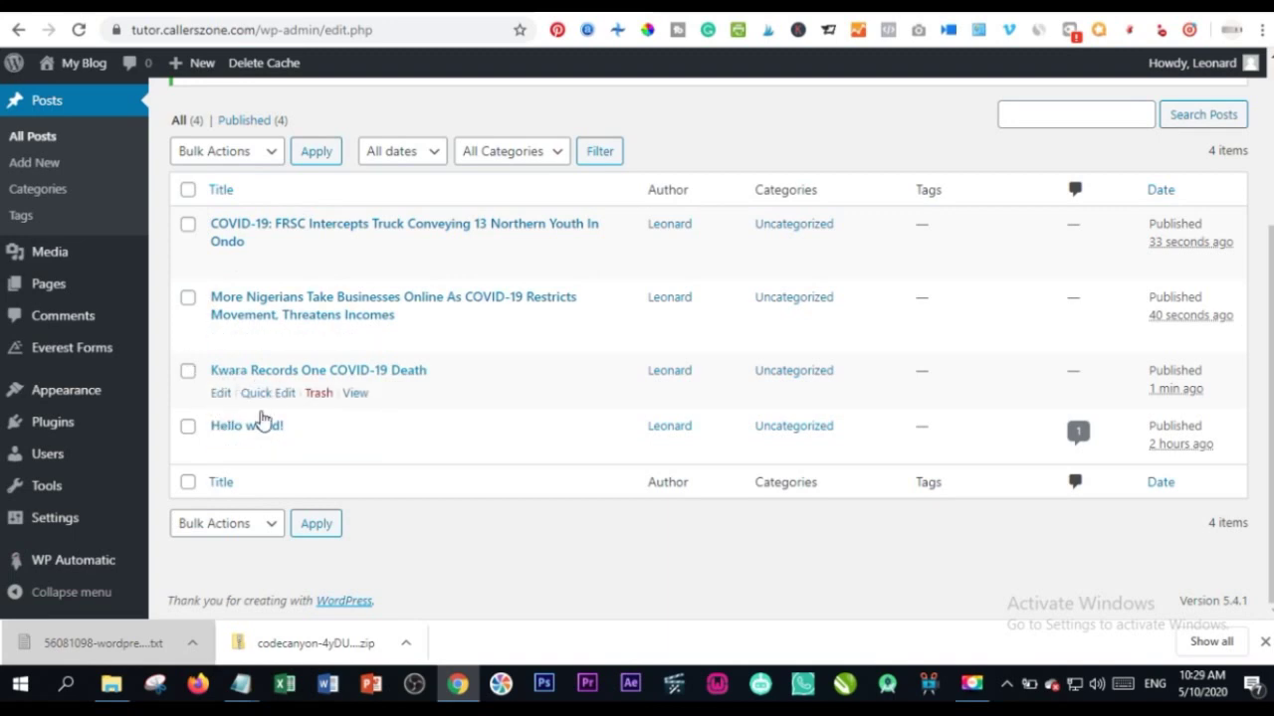
left_click(318, 448)
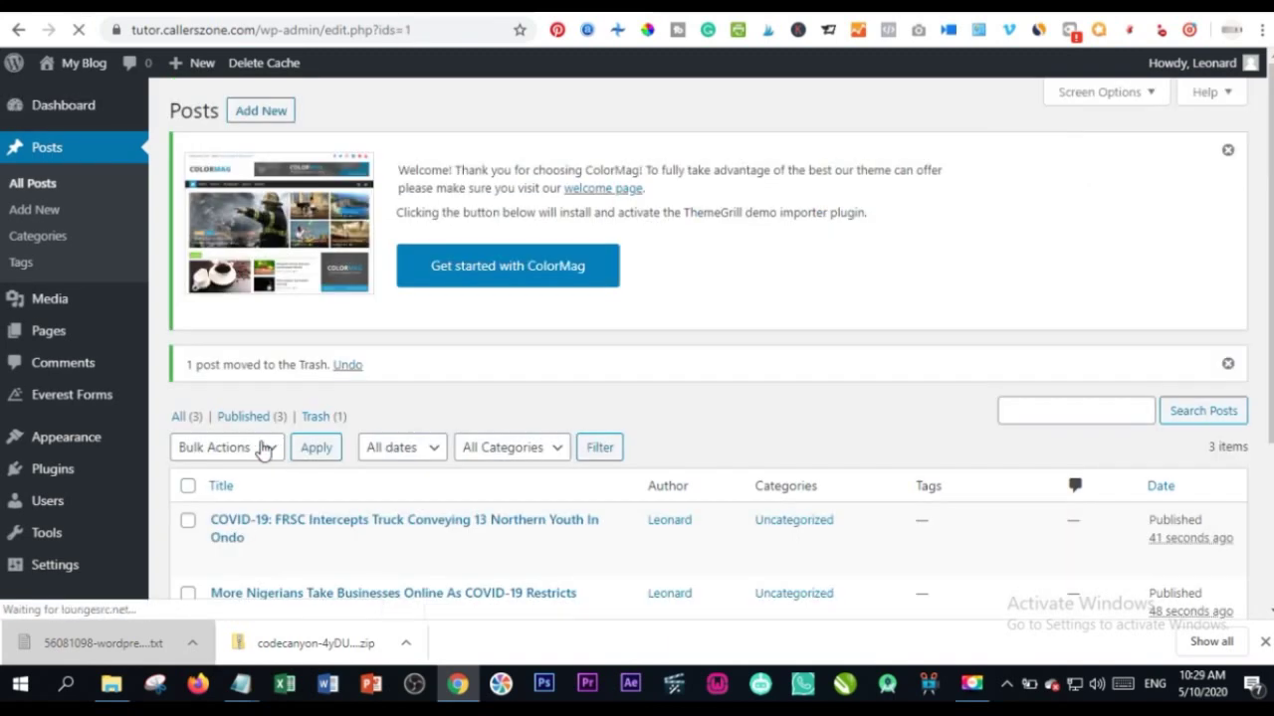
left_click(323, 416)
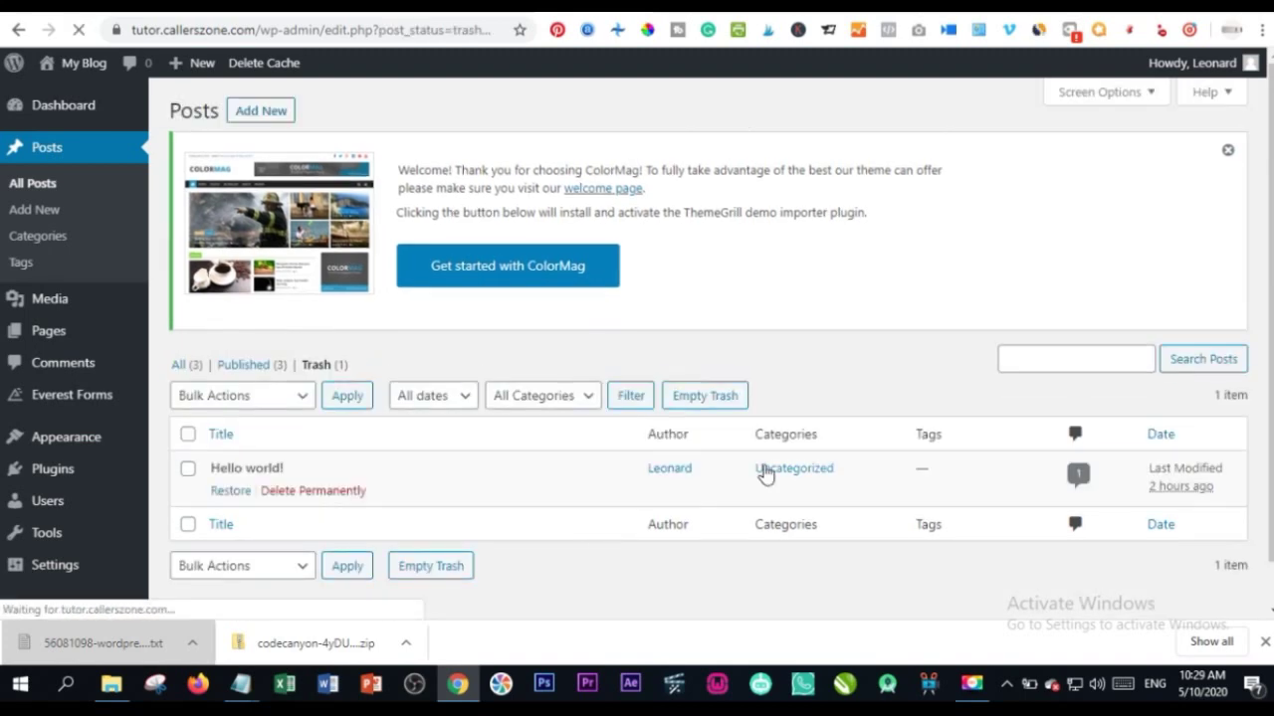
left_click(310, 490)
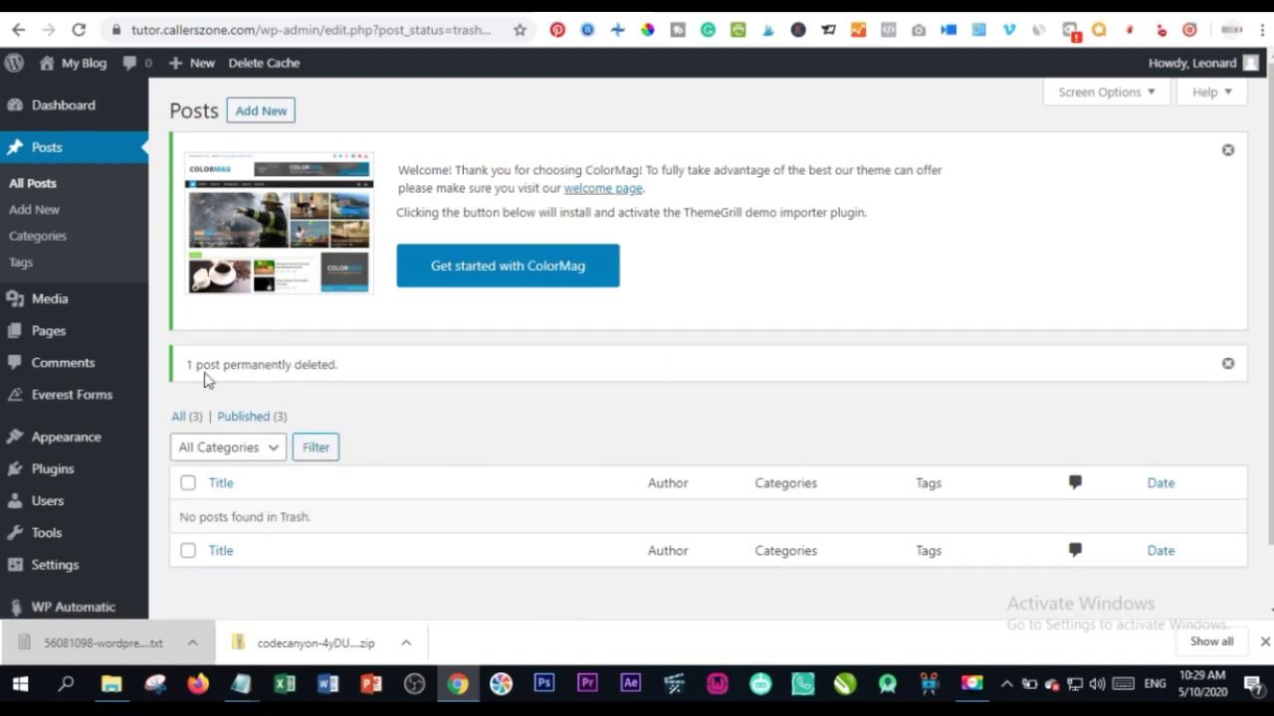
Step: Add a post category named "Politics" with no parent category
scroll(137, 351, "down", 1)
scroll(40, 224, "up", 1)
left_click(40, 237)
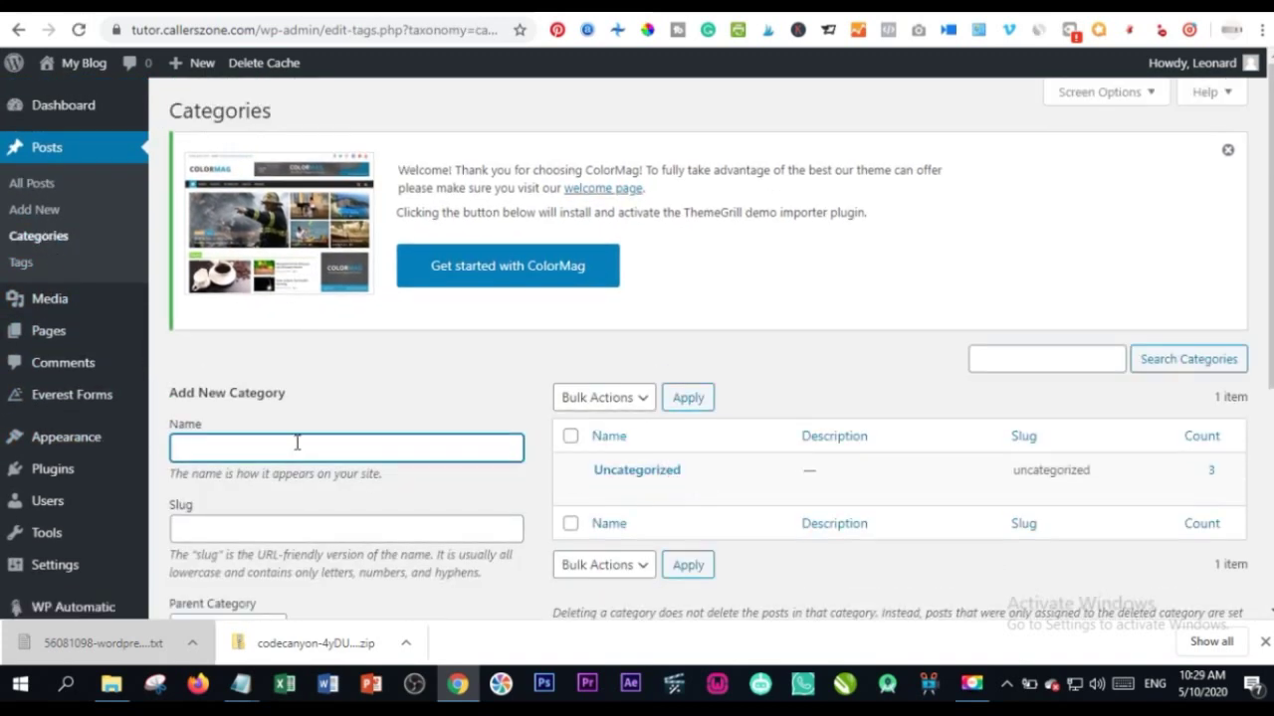
scroll(330, 431, "down", 2)
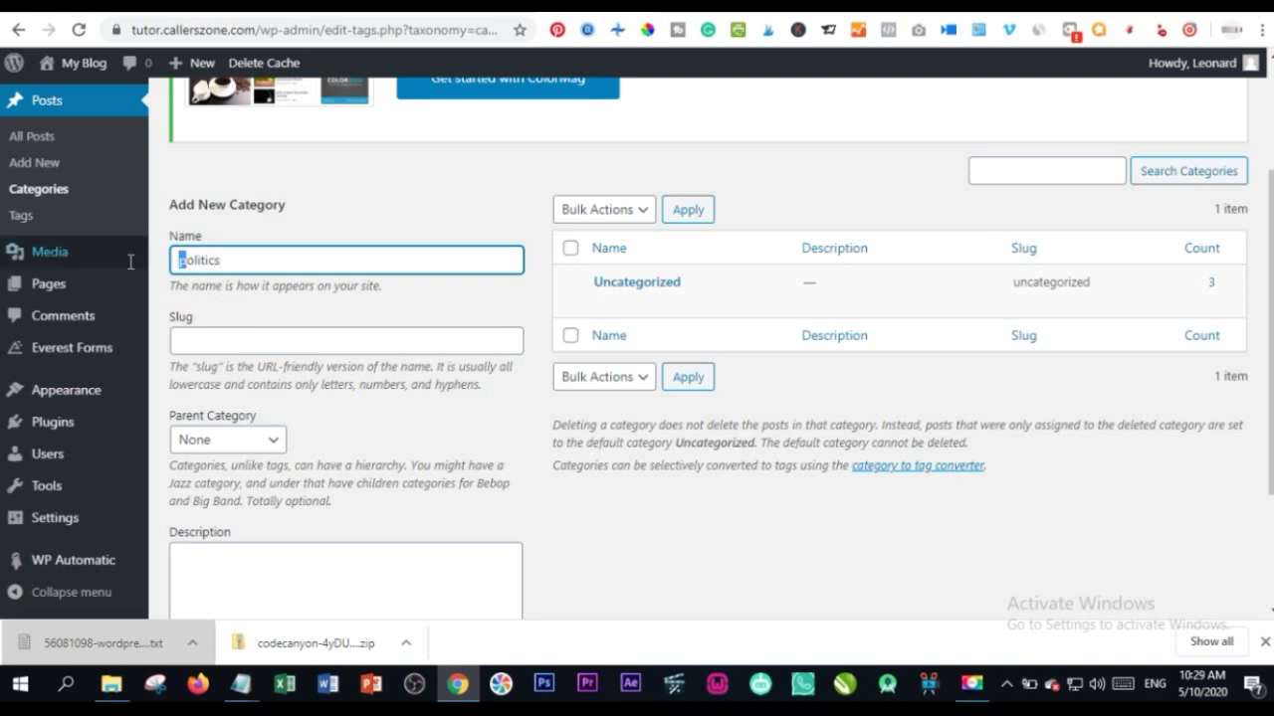
mouse_move(128, 267)
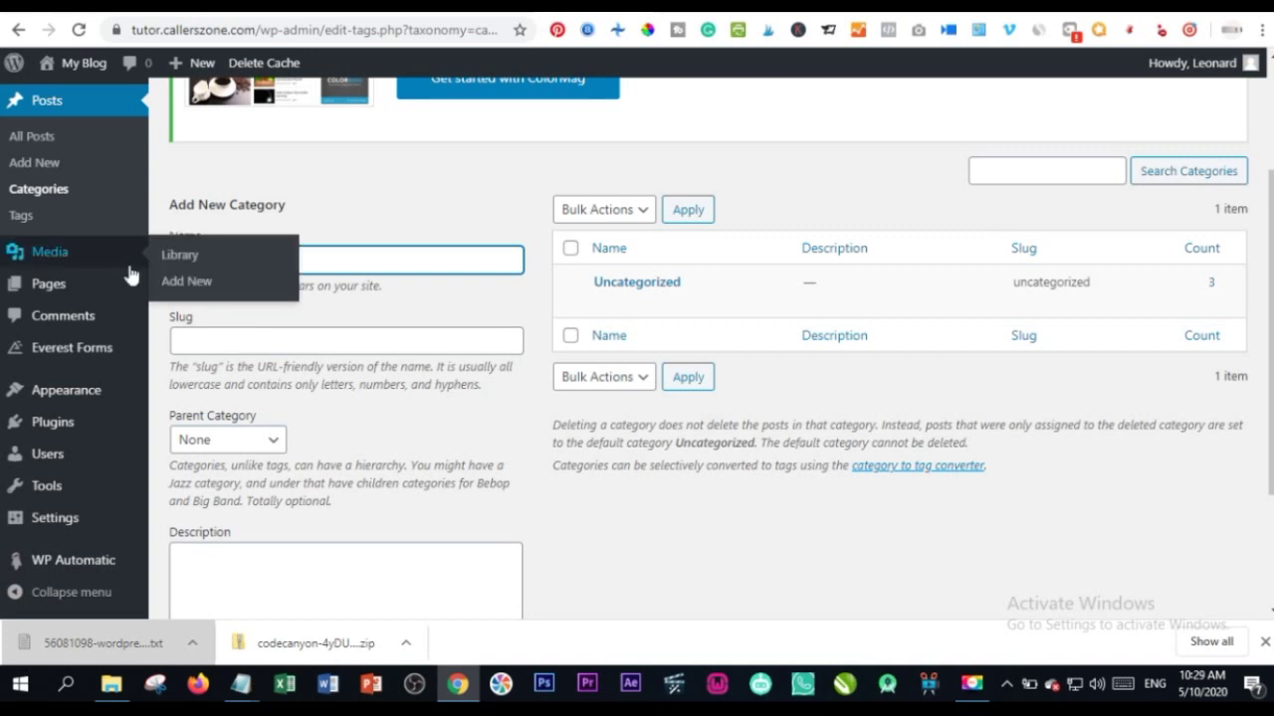
scroll(703, 606, "down", 2)
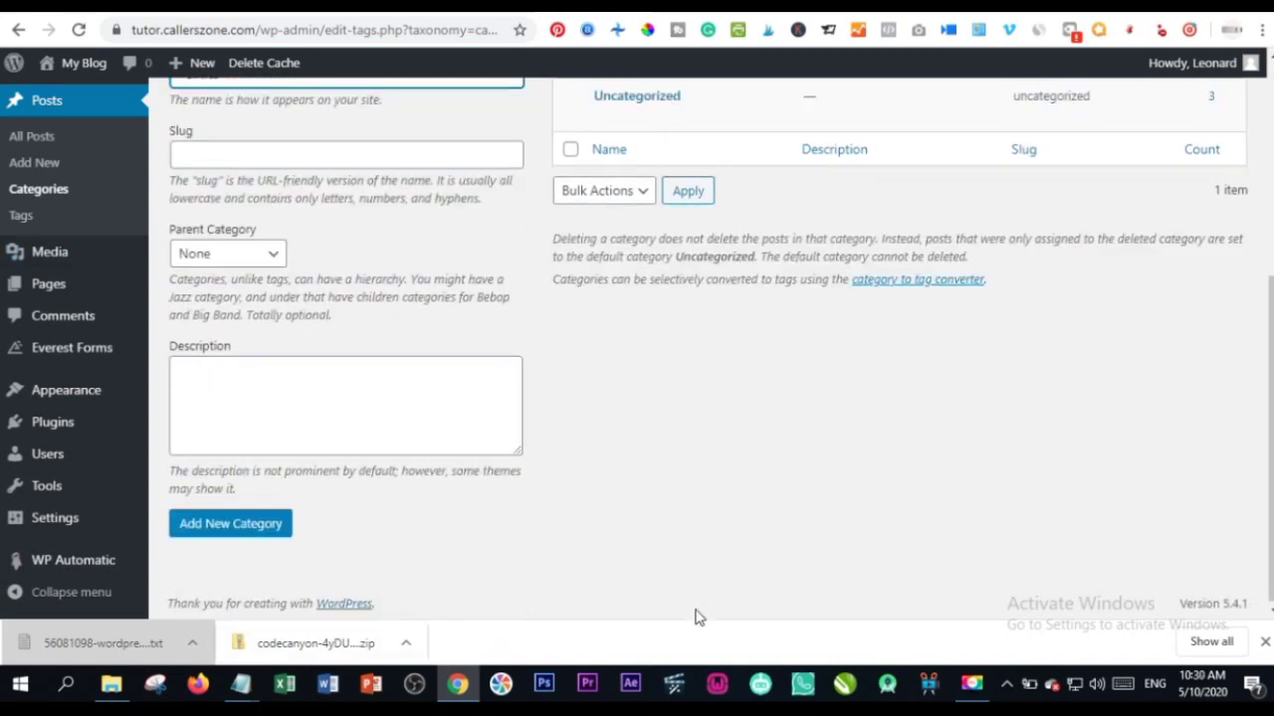
left_click(223, 523)
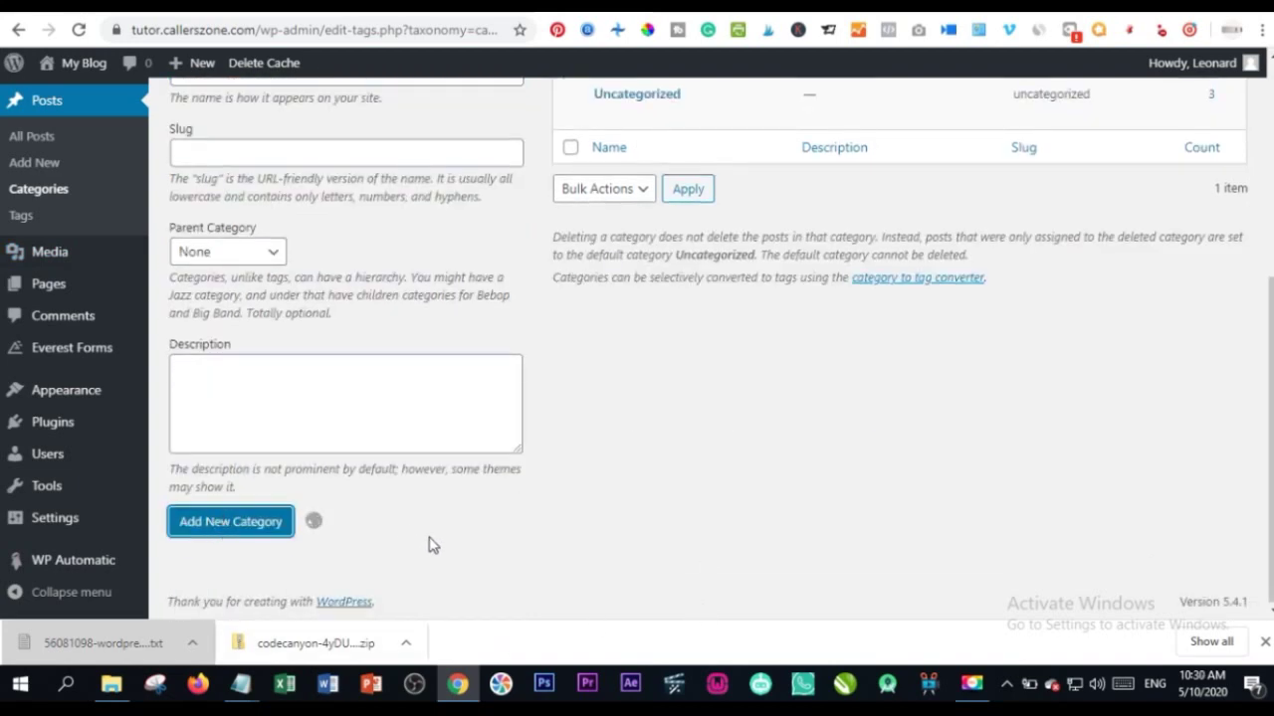
scroll(517, 487, "up", 2)
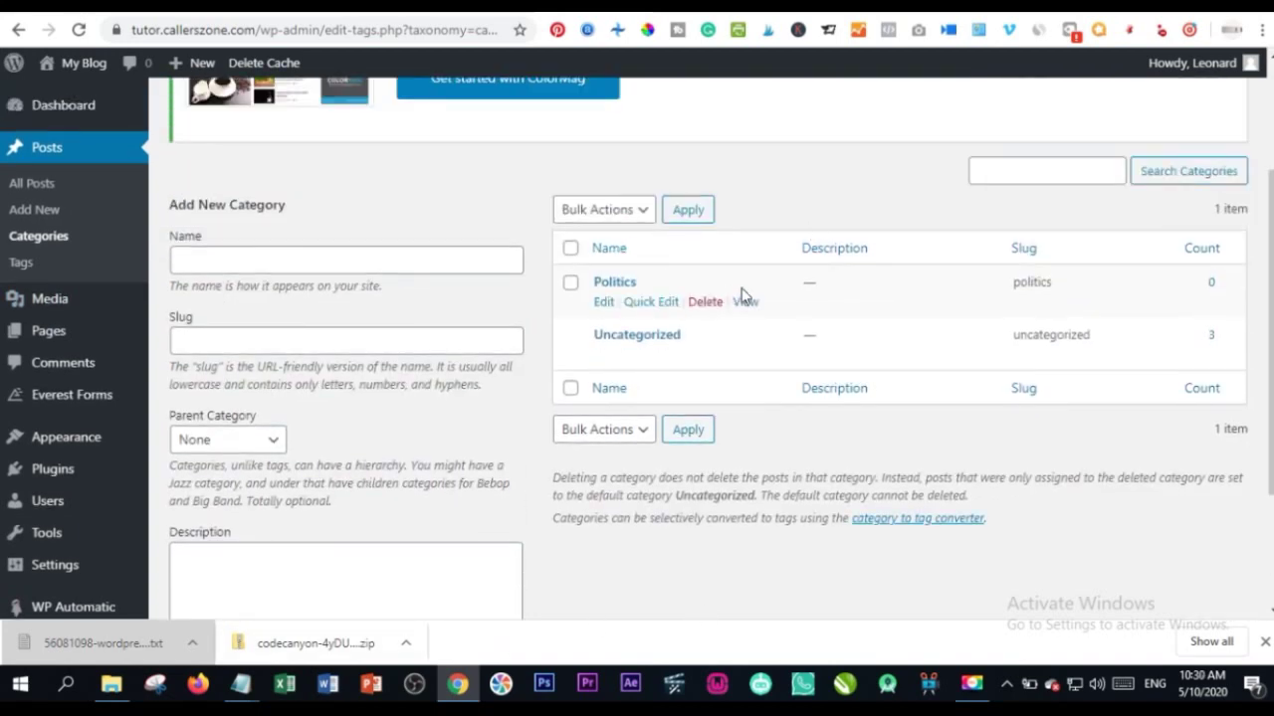
Step: Add a post category named "Breaking News" with no parent category
scroll(417, 505, "down", 1)
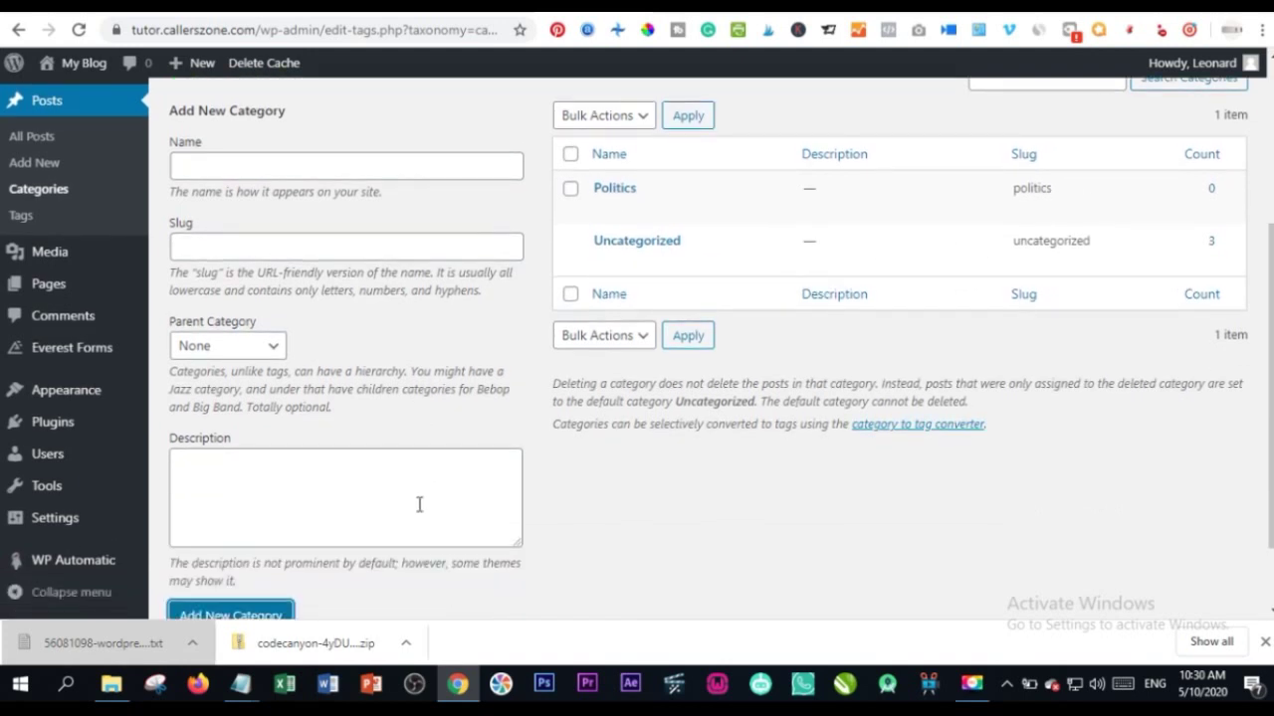
scroll(279, 505, "up", 1)
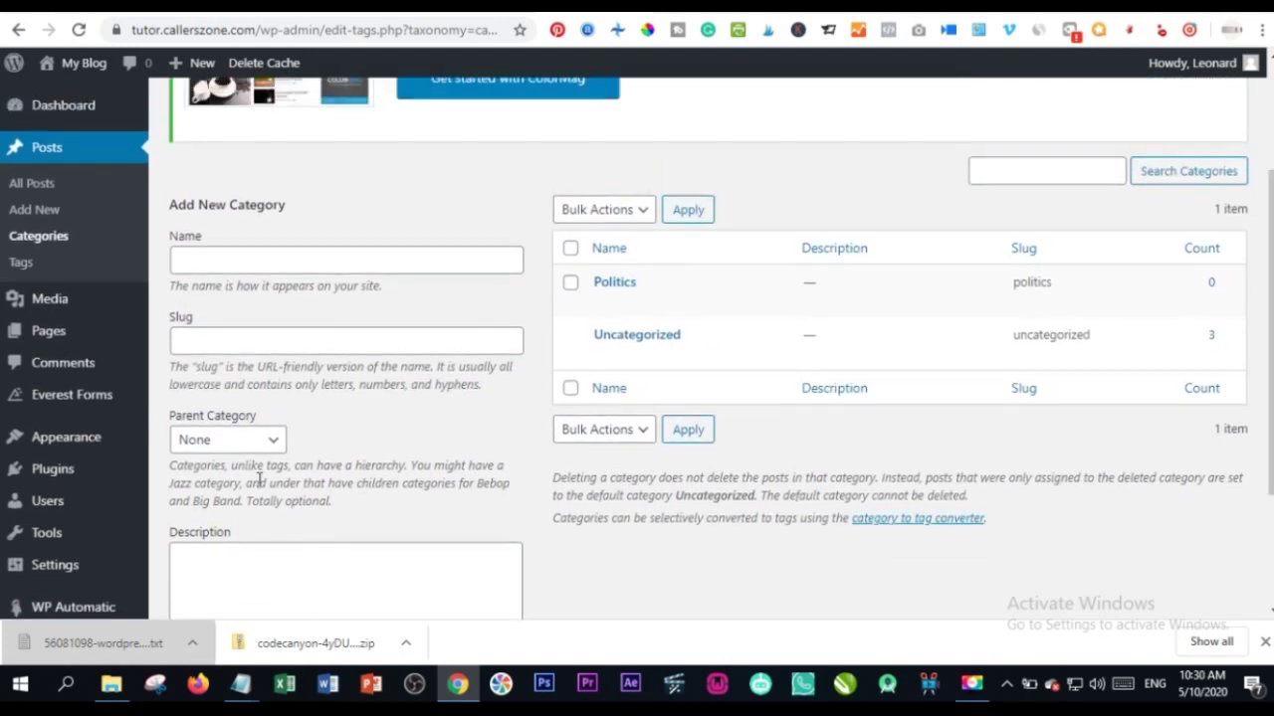
left_click(198, 257)
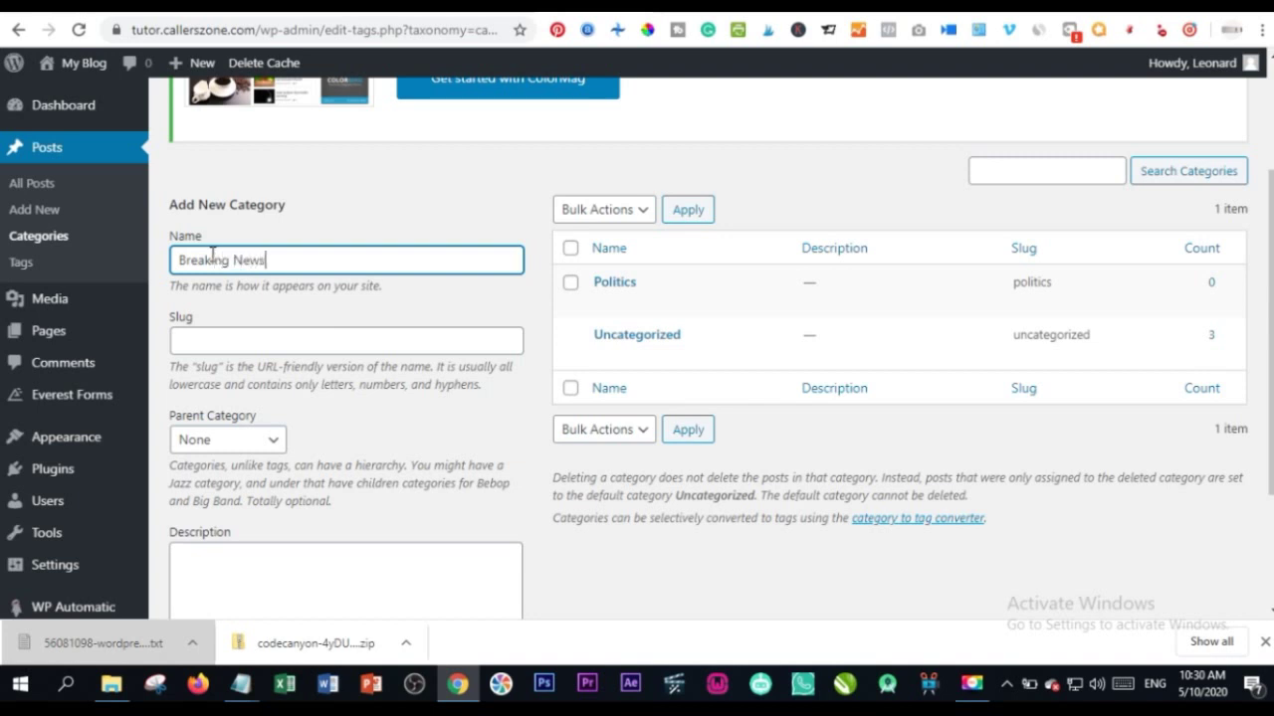
scroll(108, 162, "down", 2)
left_click(231, 522)
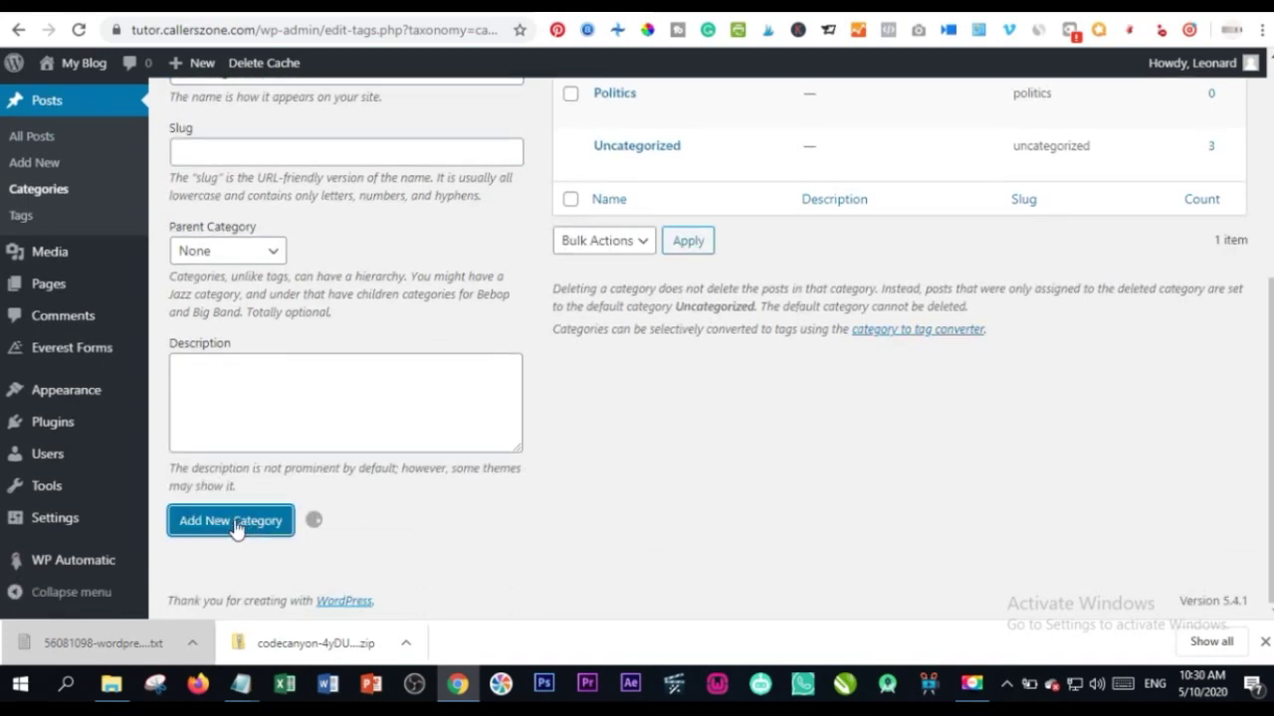
Step: Add a post category named "Business" with no parent category
scroll(416, 457, "up", 3)
left_click(289, 361)
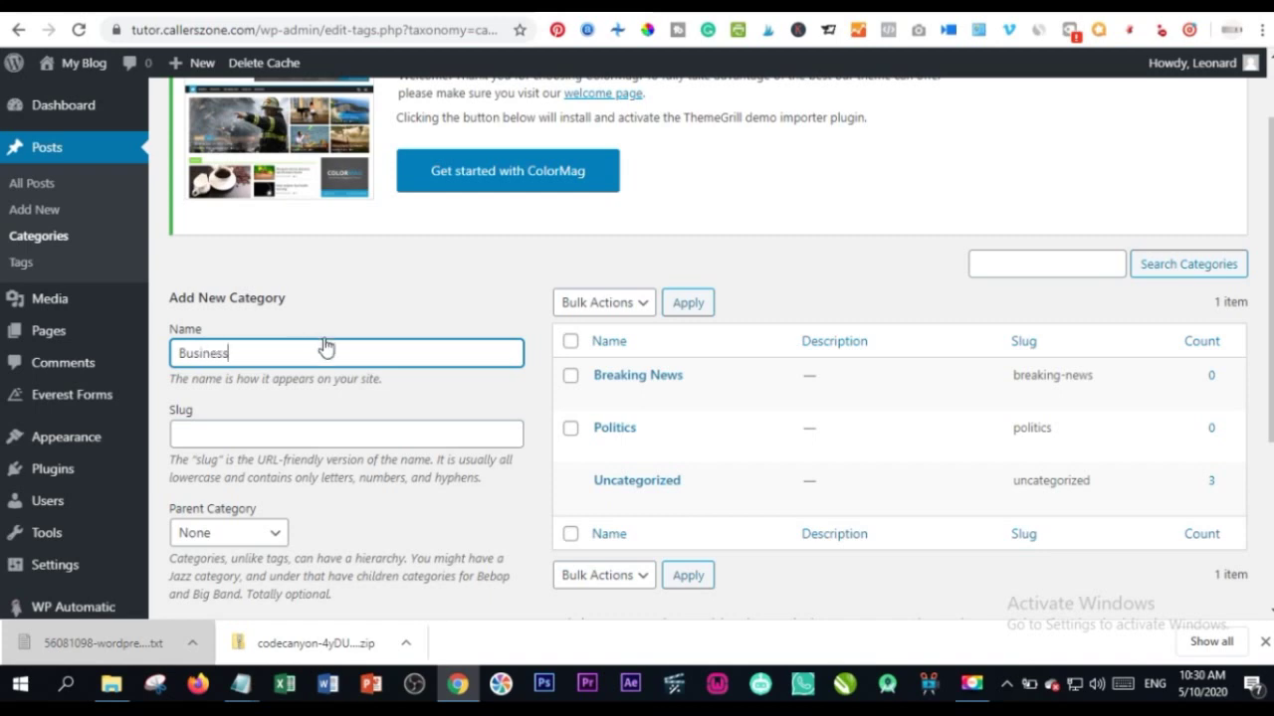
scroll(326, 346, "down", 3)
left_click(248, 527)
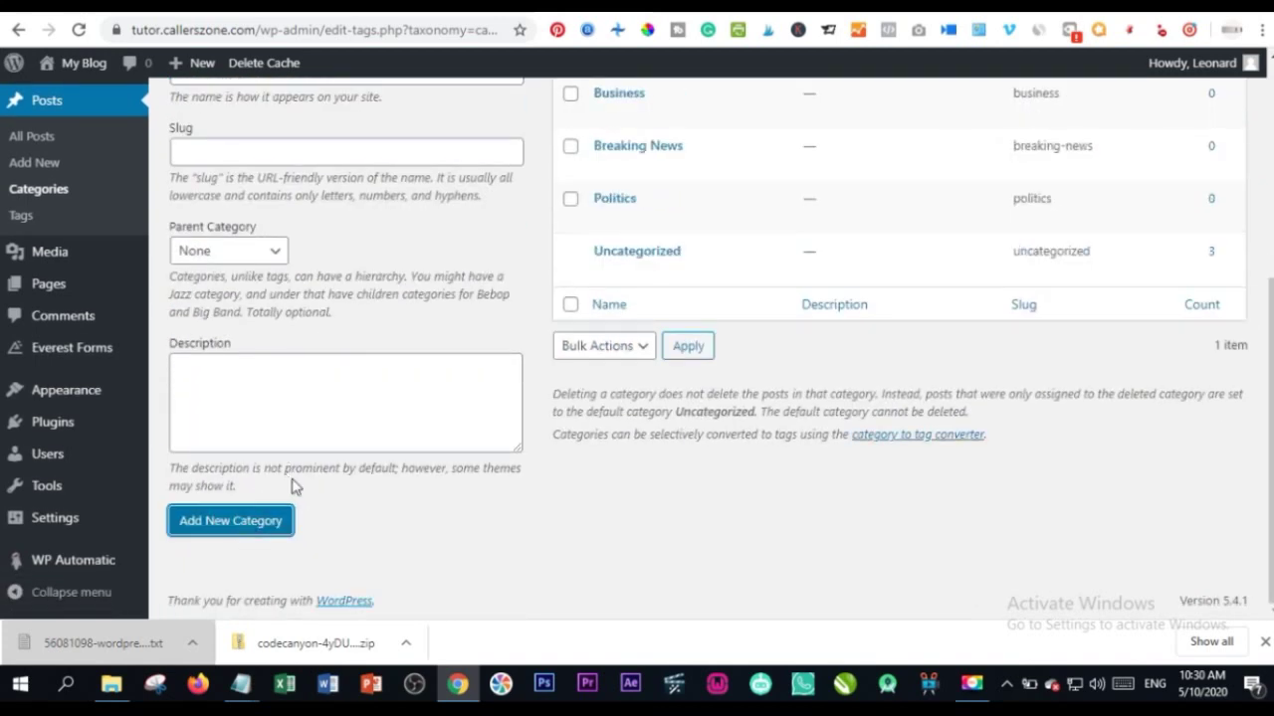
Step: Open the WP Automatic campaign named "news" for editing
mouse_move(30, 577)
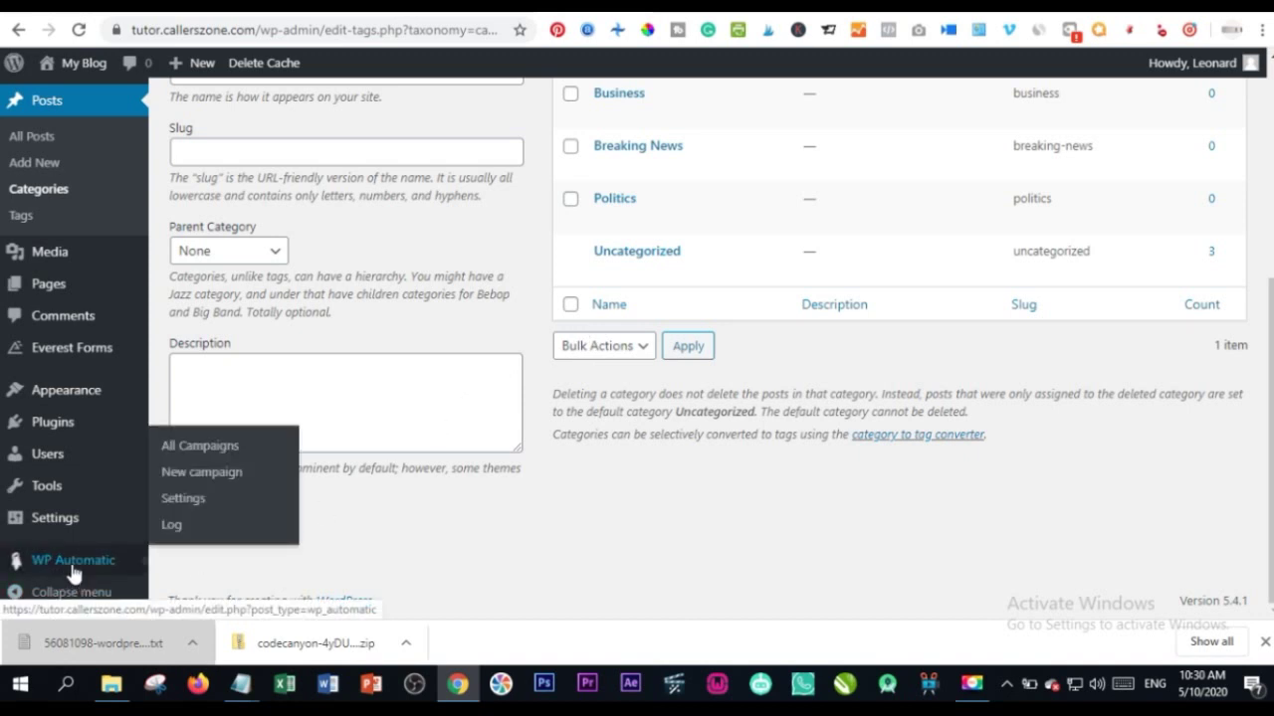
left_click(193, 447)
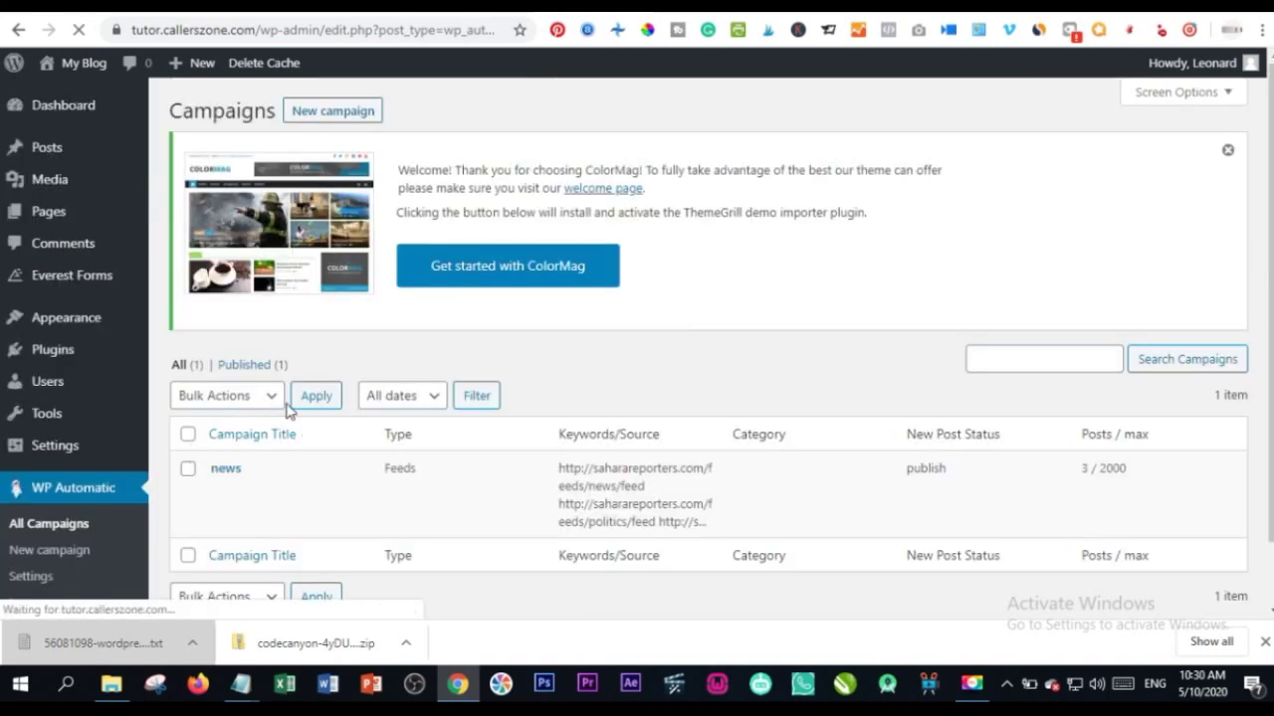
scroll(289, 410, "down", 2)
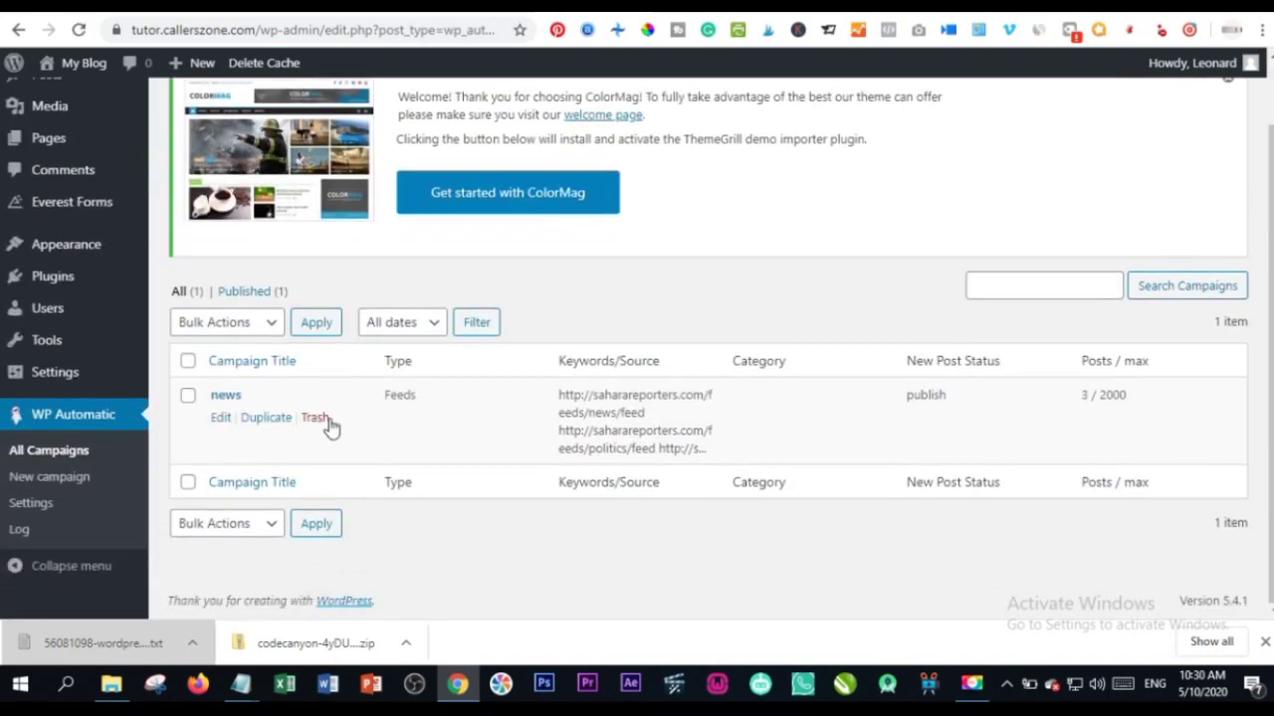
left_click(220, 419)
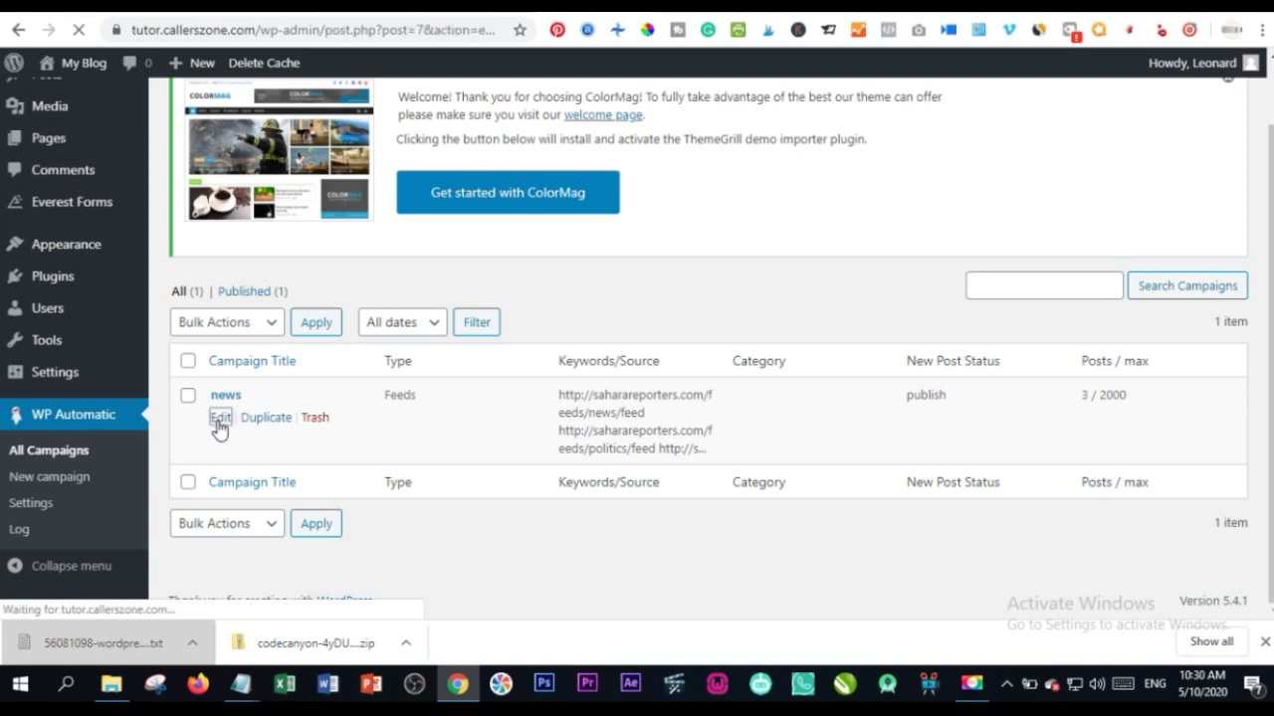
Step: Assign the campaign's posts to the Breaking News, Business and Politics categories and update the campaign
scroll(408, 443, "down", 15)
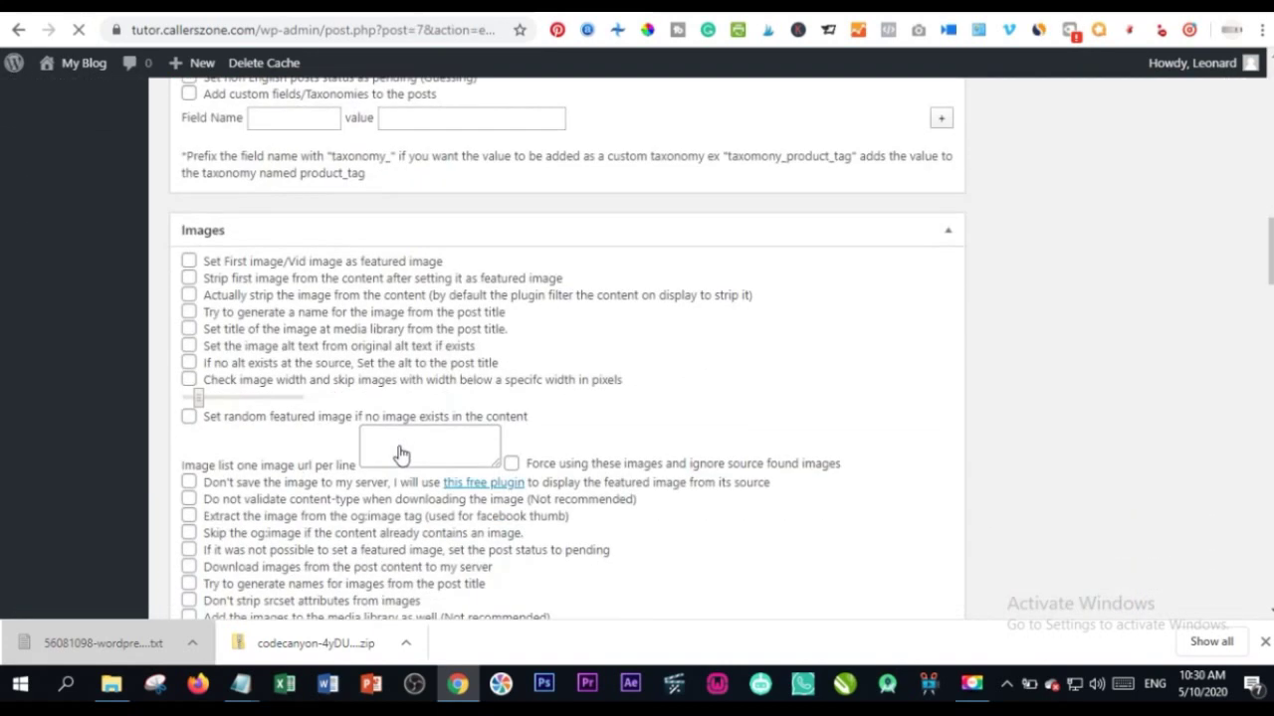
scroll(401, 450, "down", 4)
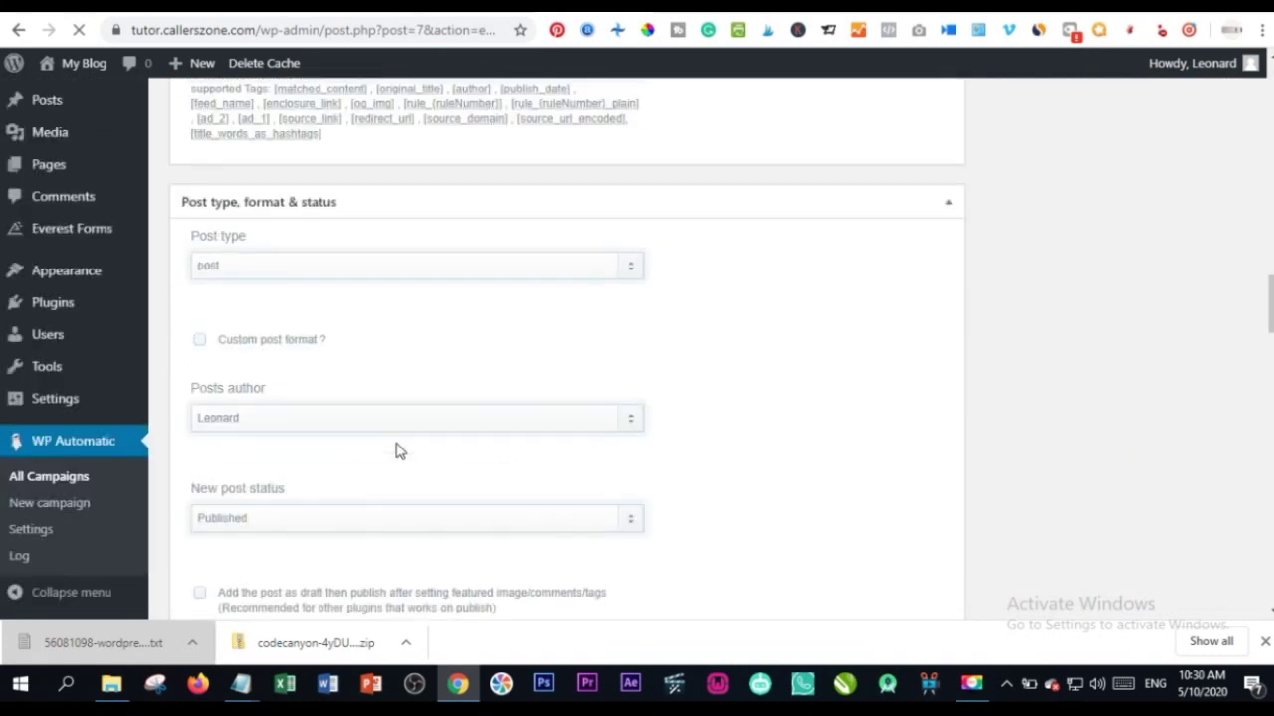
scroll(395, 450, "down", 12)
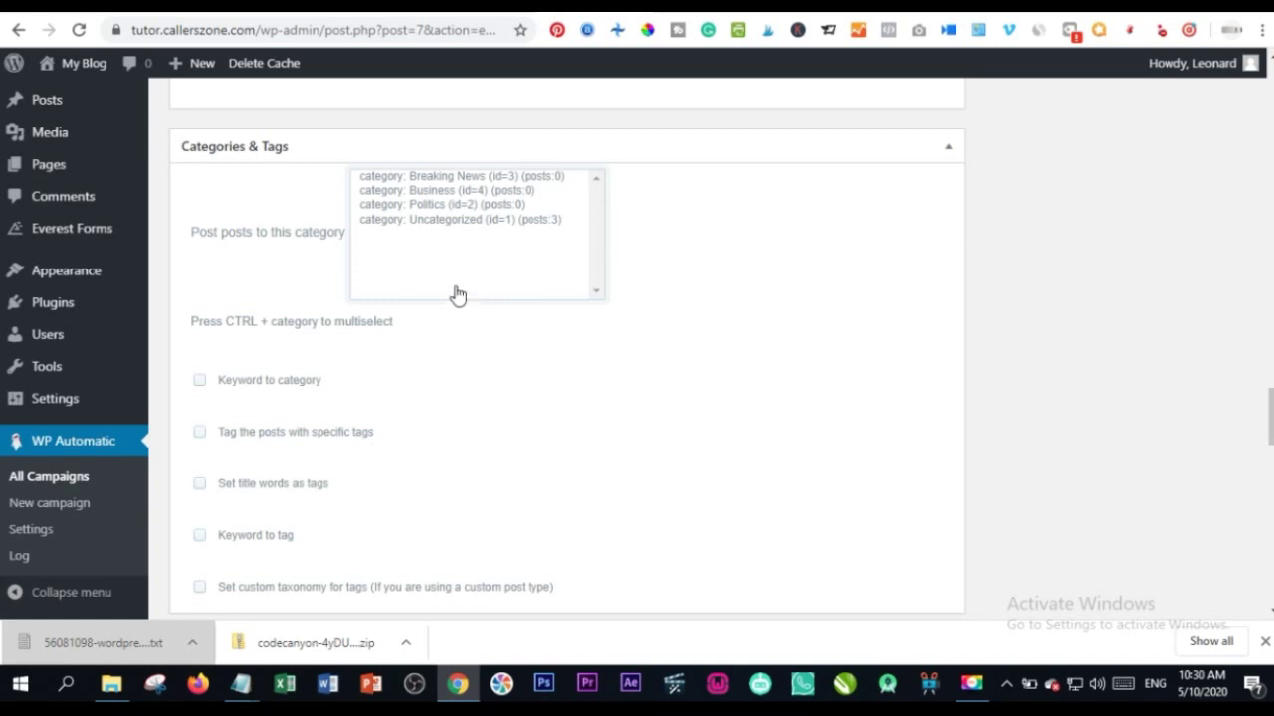
left_click(428, 179)
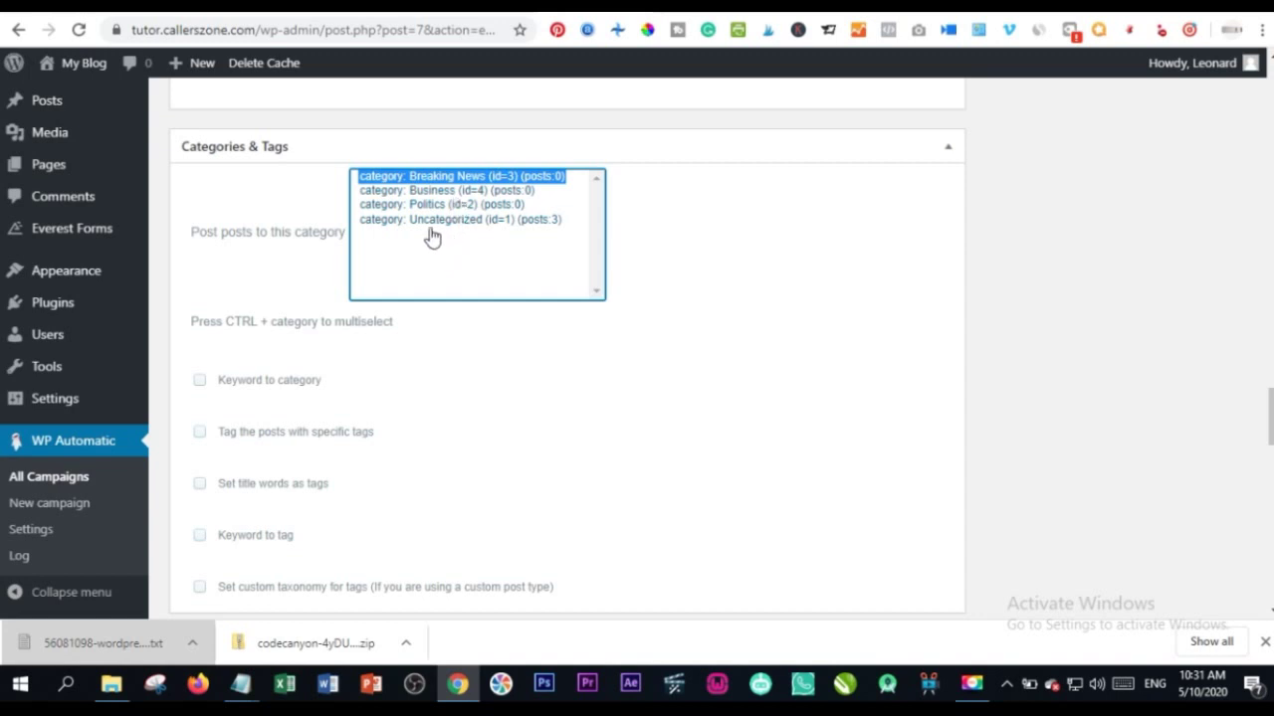
left_click(438, 190, "ctrl")
left_click(434, 205, "ctrl")
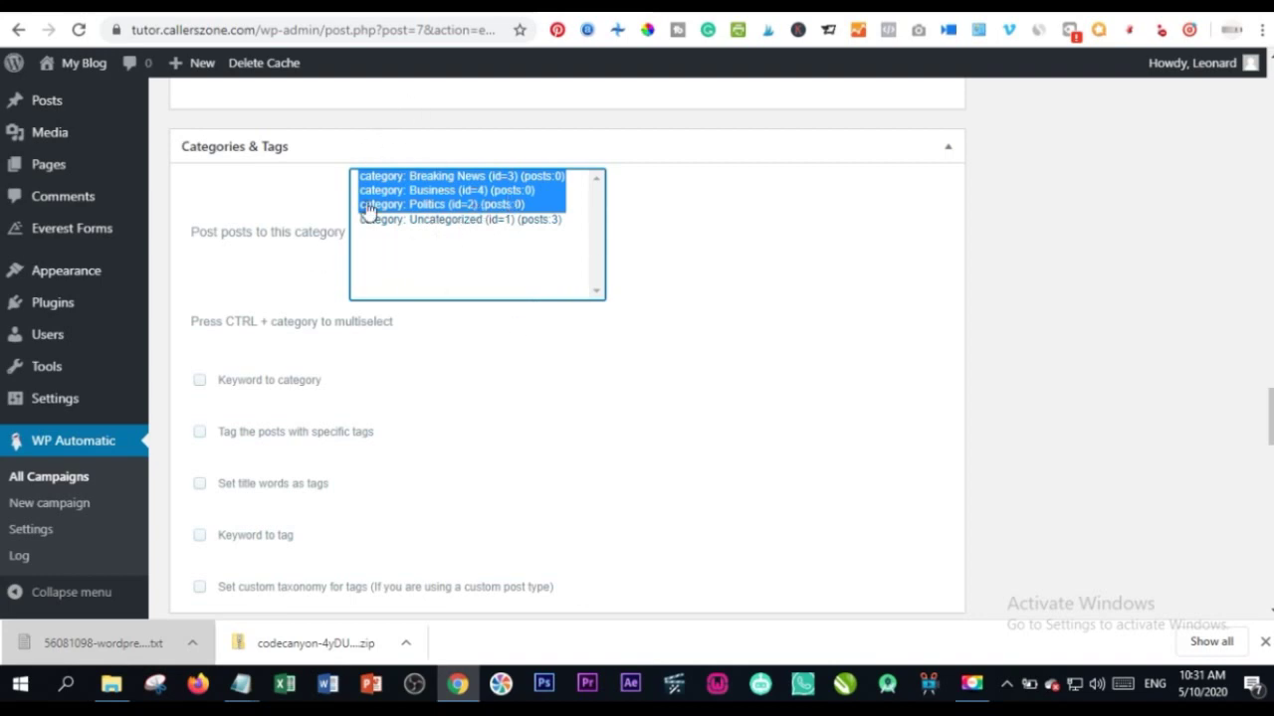
scroll(487, 327, "down", 15)
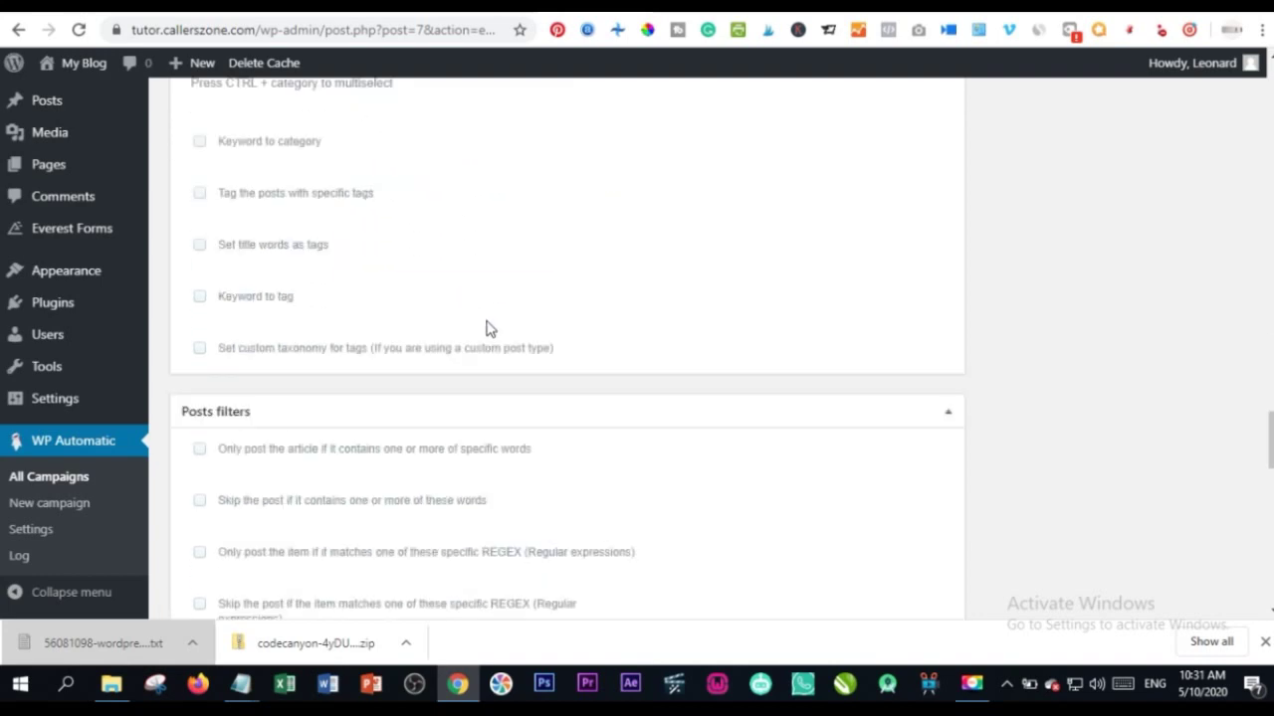
scroll(1084, 275, "up", 12)
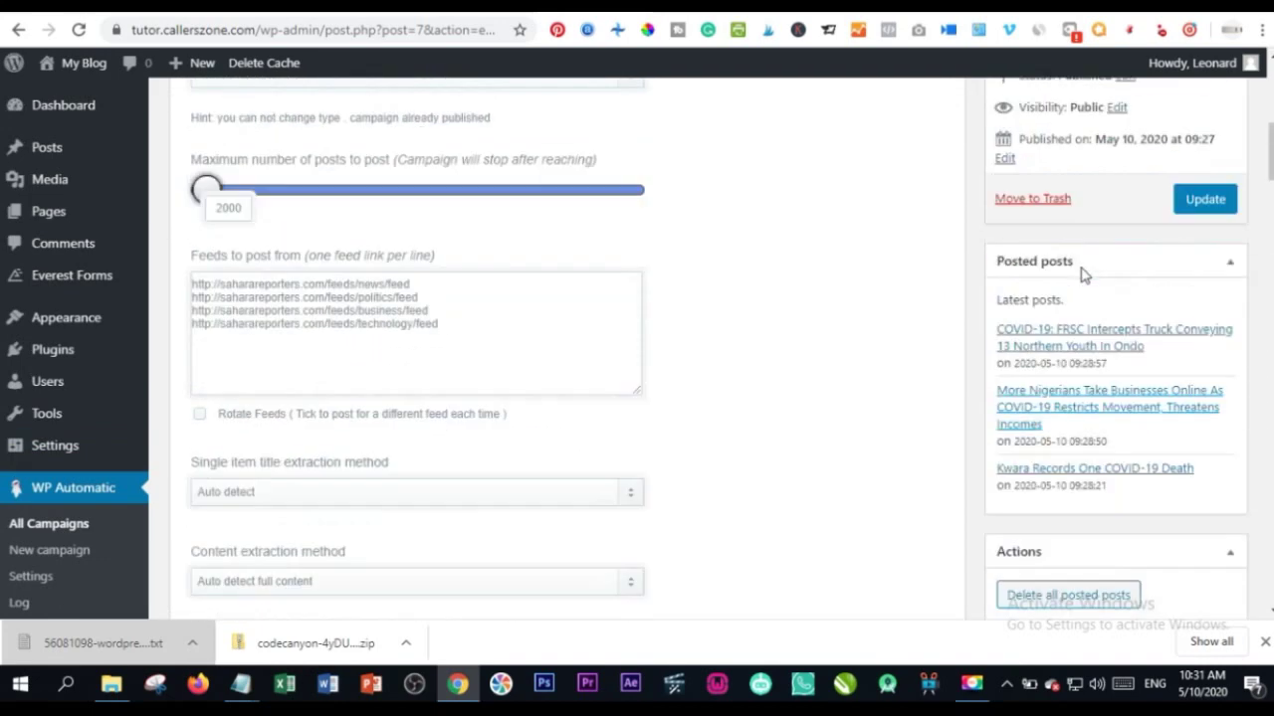
left_click(1206, 266)
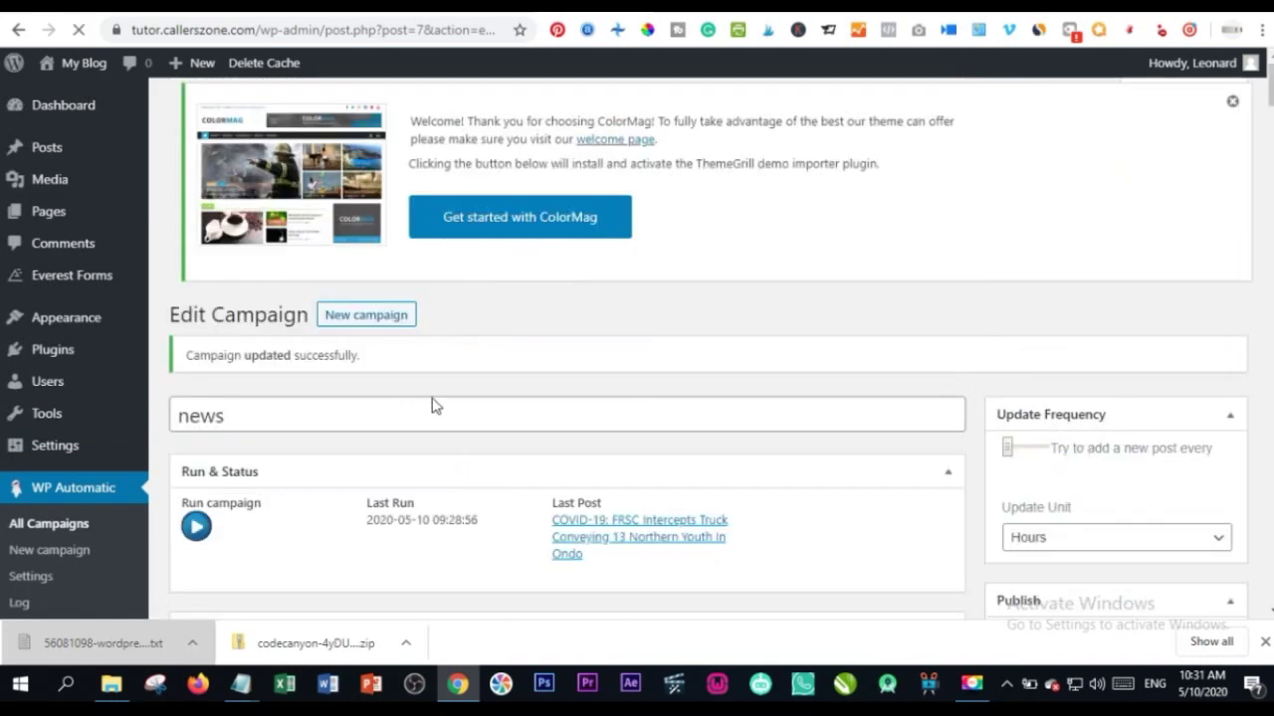
Step: Look over the Sahara Reporters RSS page that lists the feeds by topic and return to the campaign
scroll(398, 588, "down", 2)
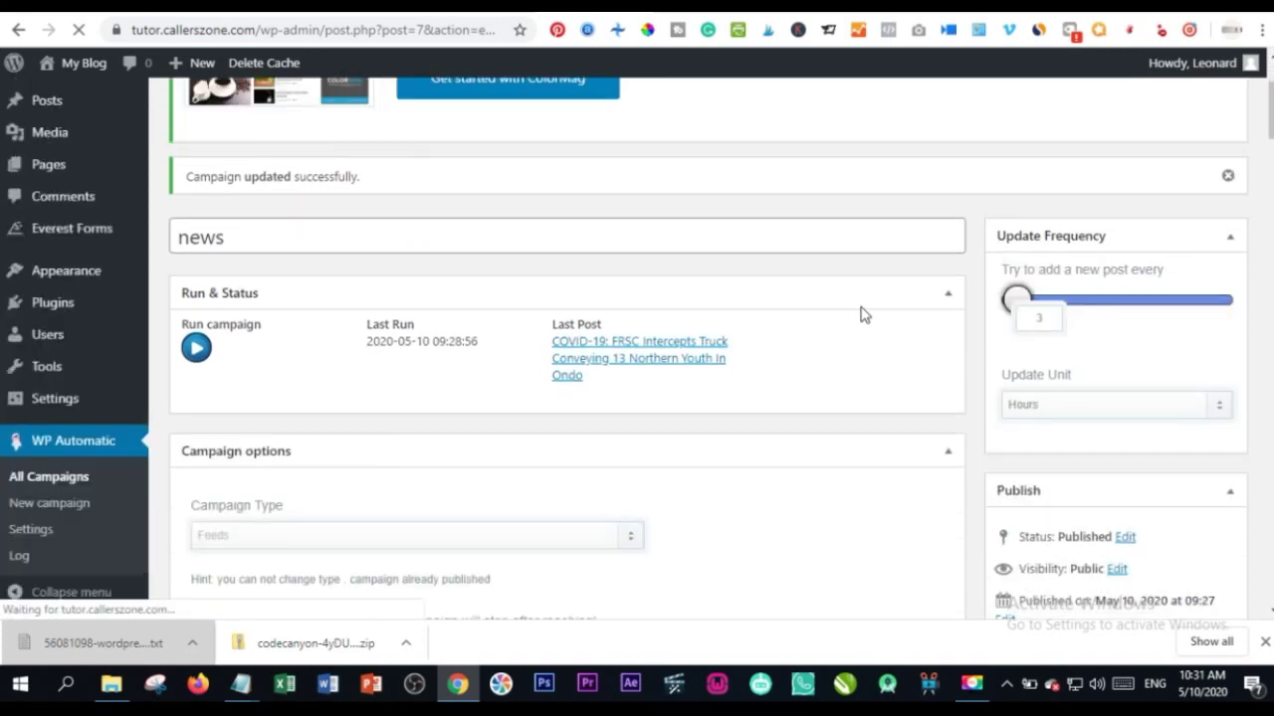
key("alt+Tab")
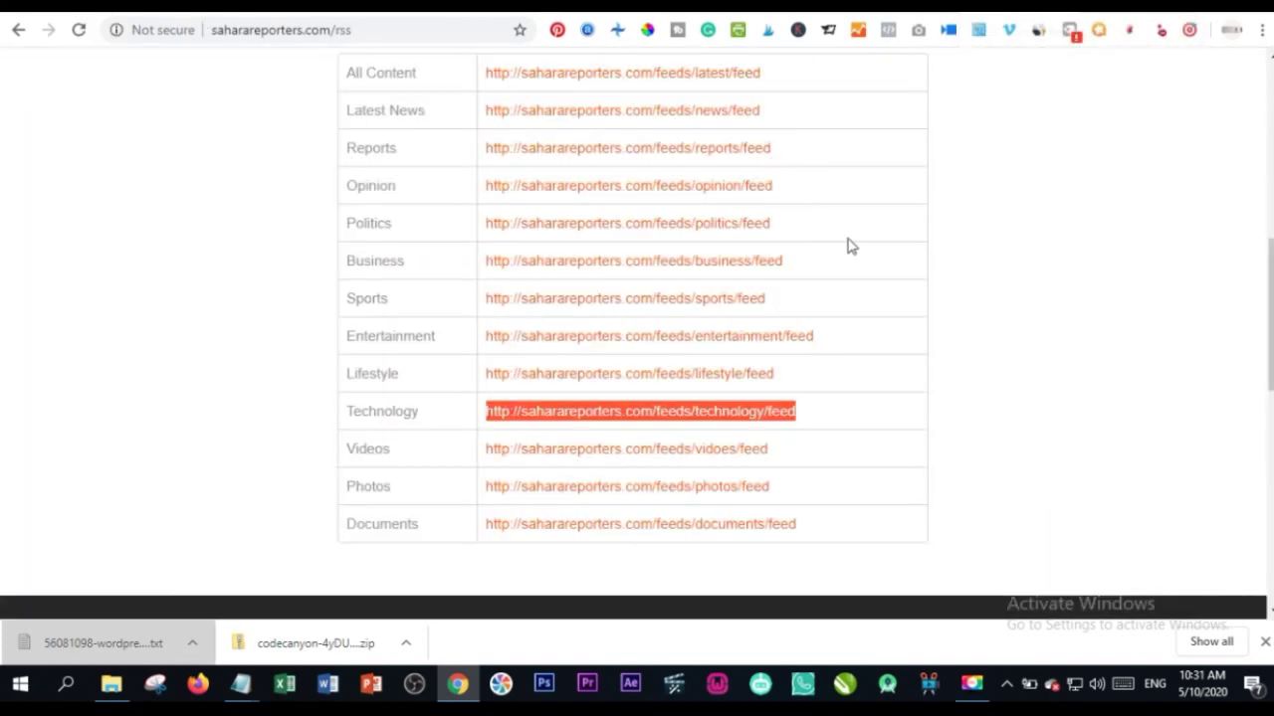
scroll(826, 268, "up", 4)
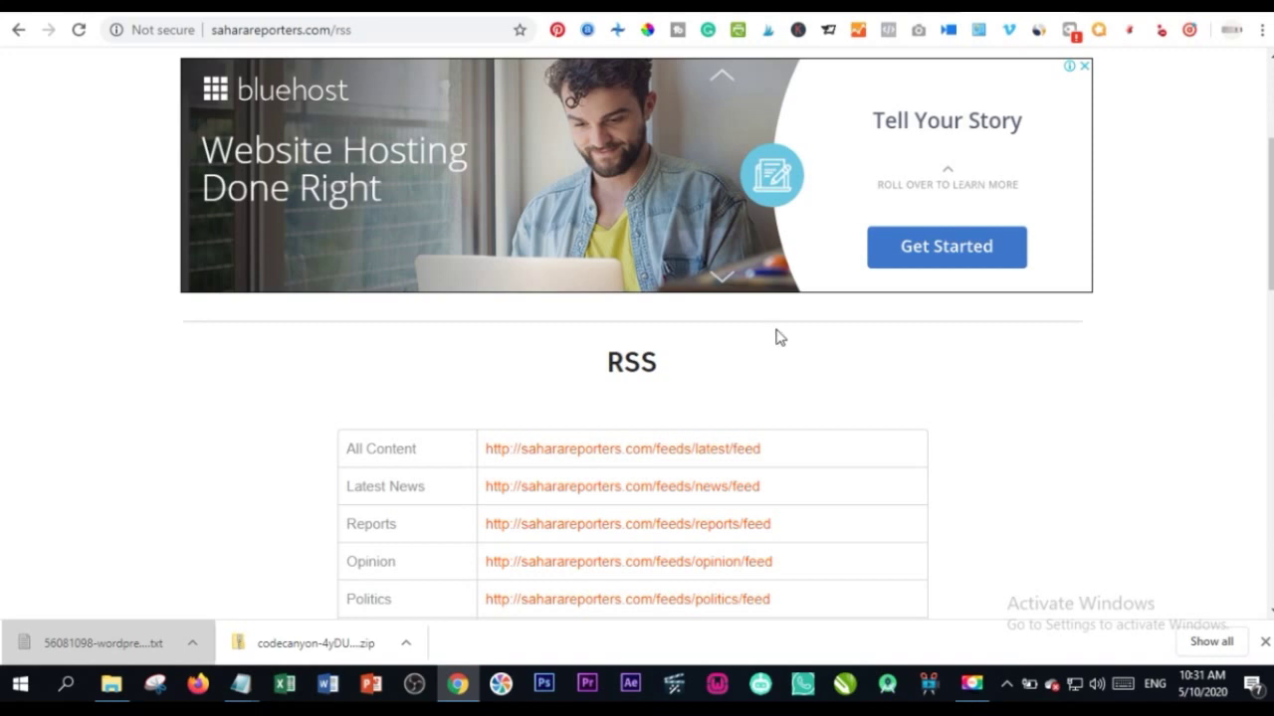
key("alt+Tab")
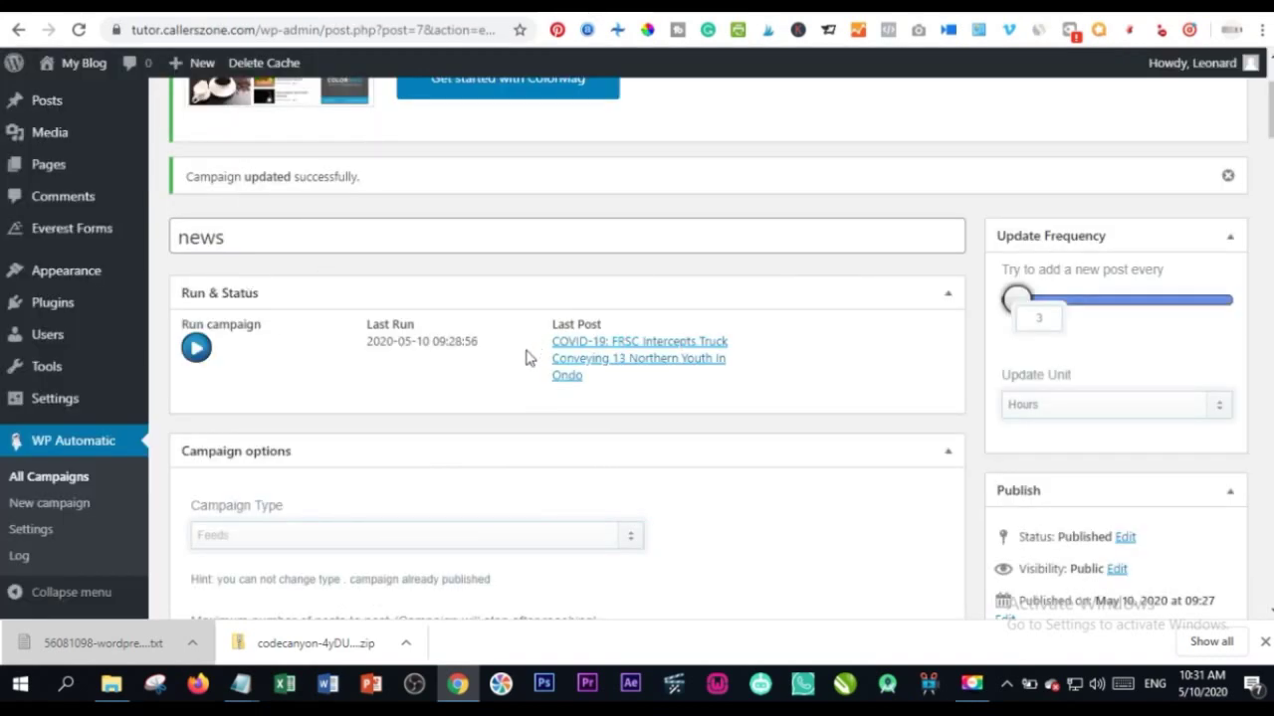
Step: Review the news campaign's feed list and extraction options, and update the campaign again
scroll(527, 353, "down", 2)
scroll(472, 385, "down", 3)
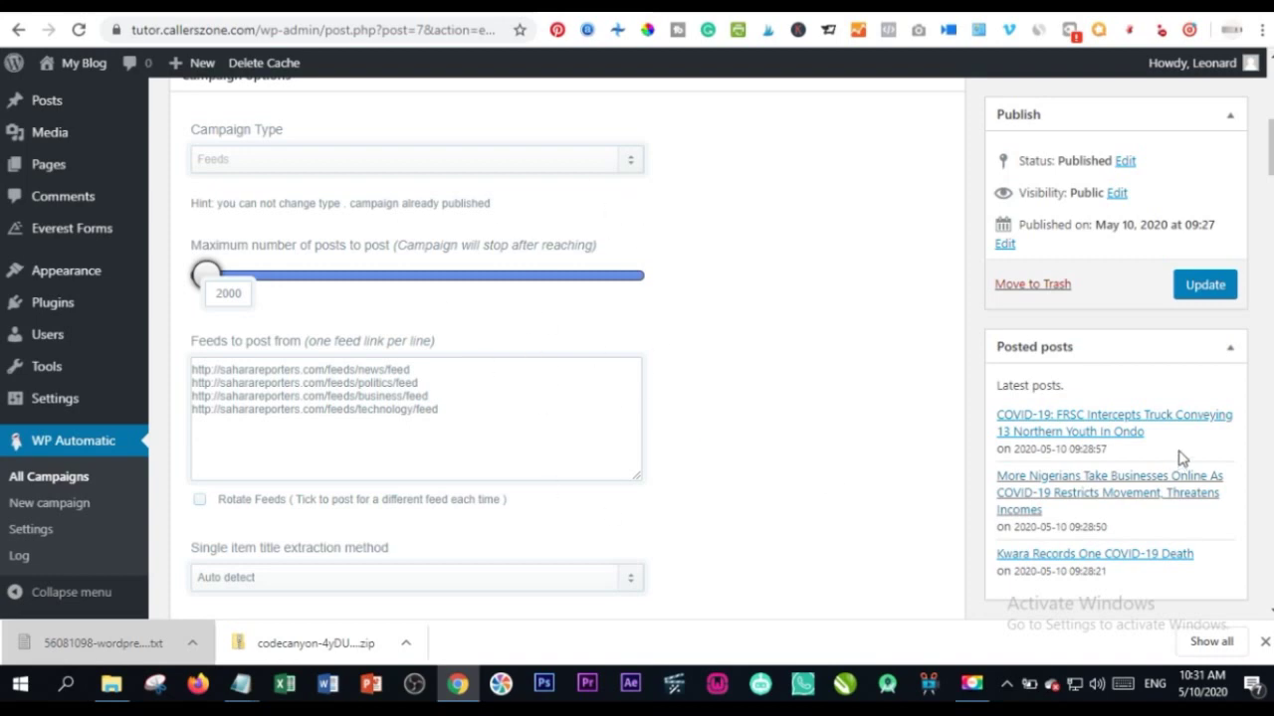
scroll(657, 483, "down", 5)
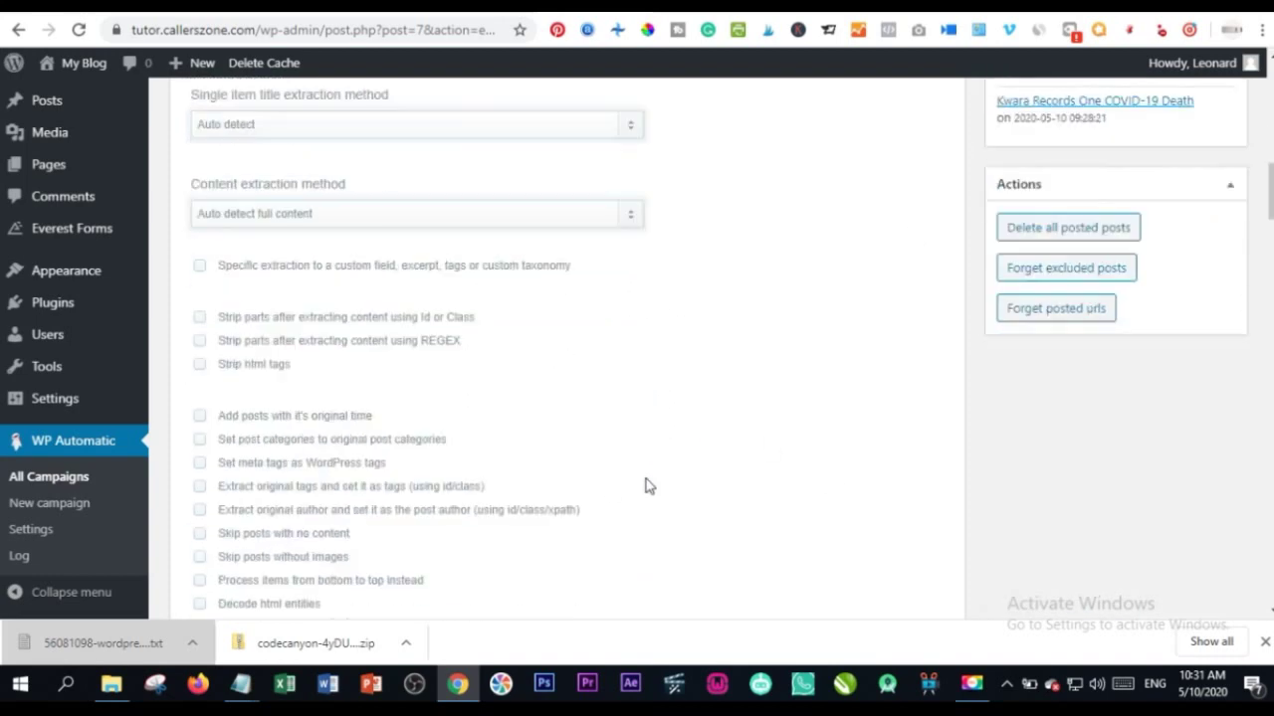
scroll(648, 471, "up", 6)
left_click(1206, 383)
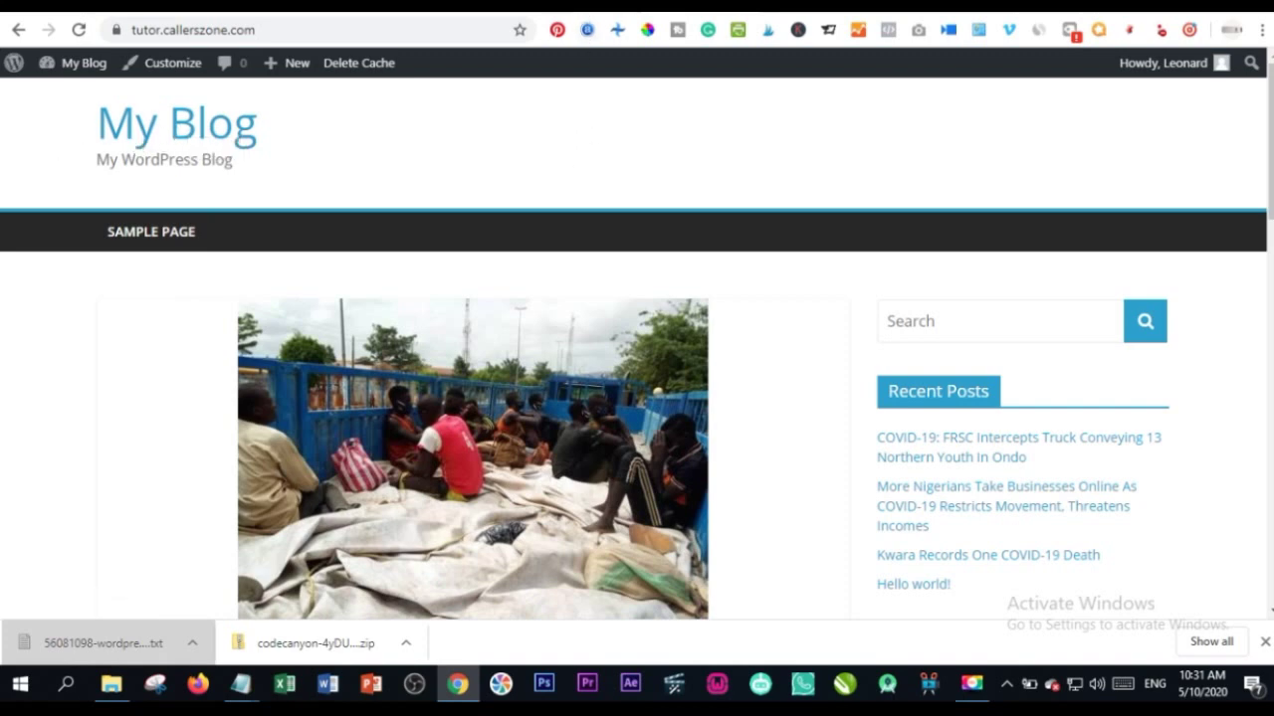
Step: View the blog's front page and open the "COVID-19: FRSC Intercepts Truck Conveying 13 Northern Youth In Ondo" post to examine its URL and content
key("alt+Left")
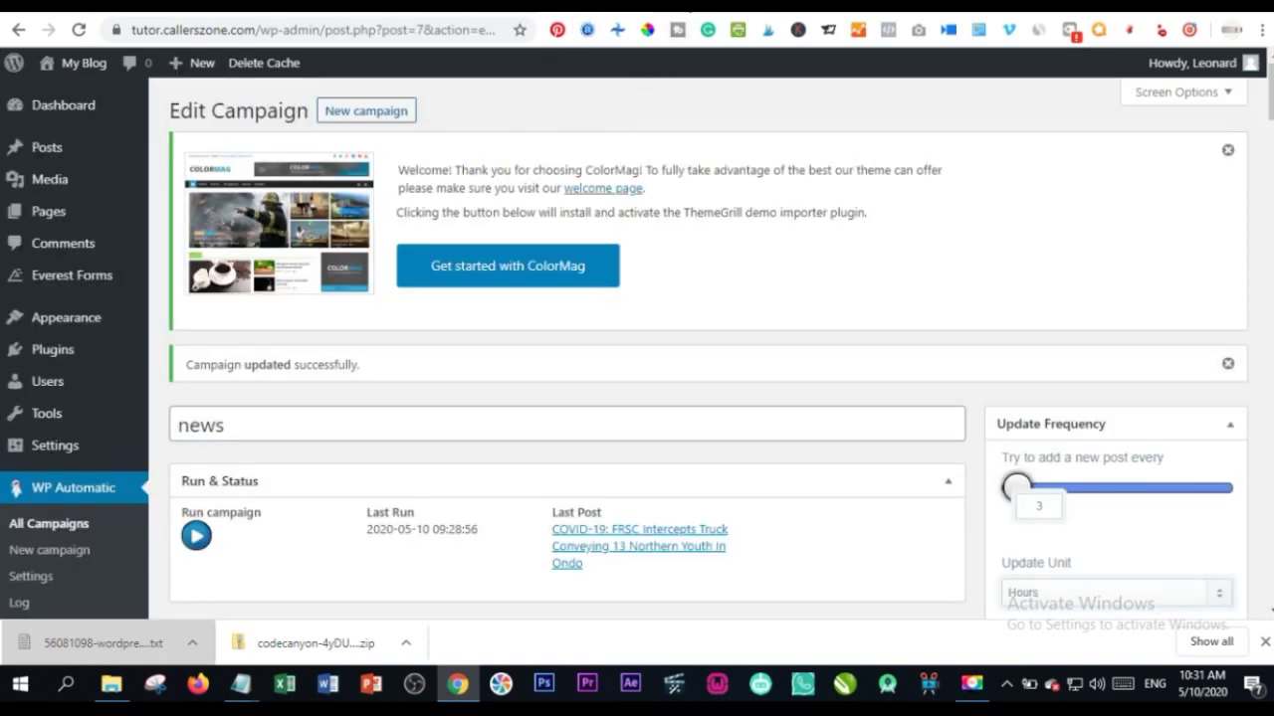
key("alt+Right")
scroll(353, 460, "down", 2)
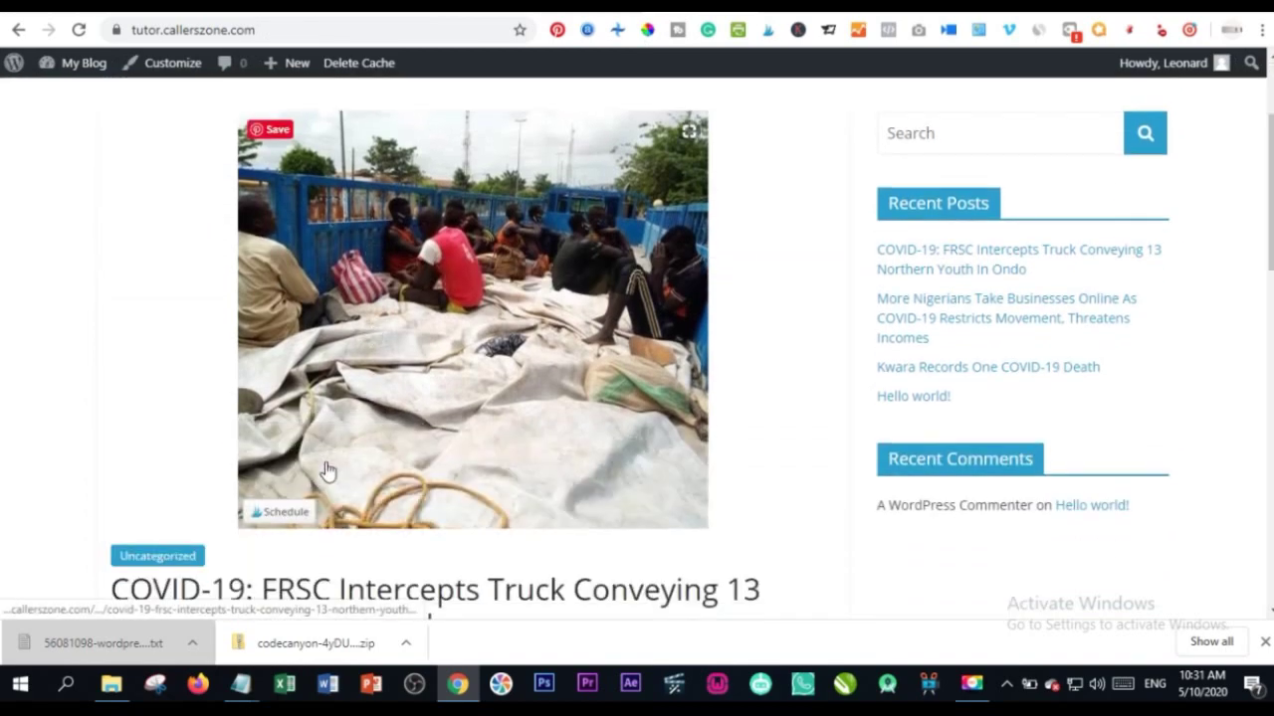
scroll(354, 460, "down", 3)
left_click(338, 337)
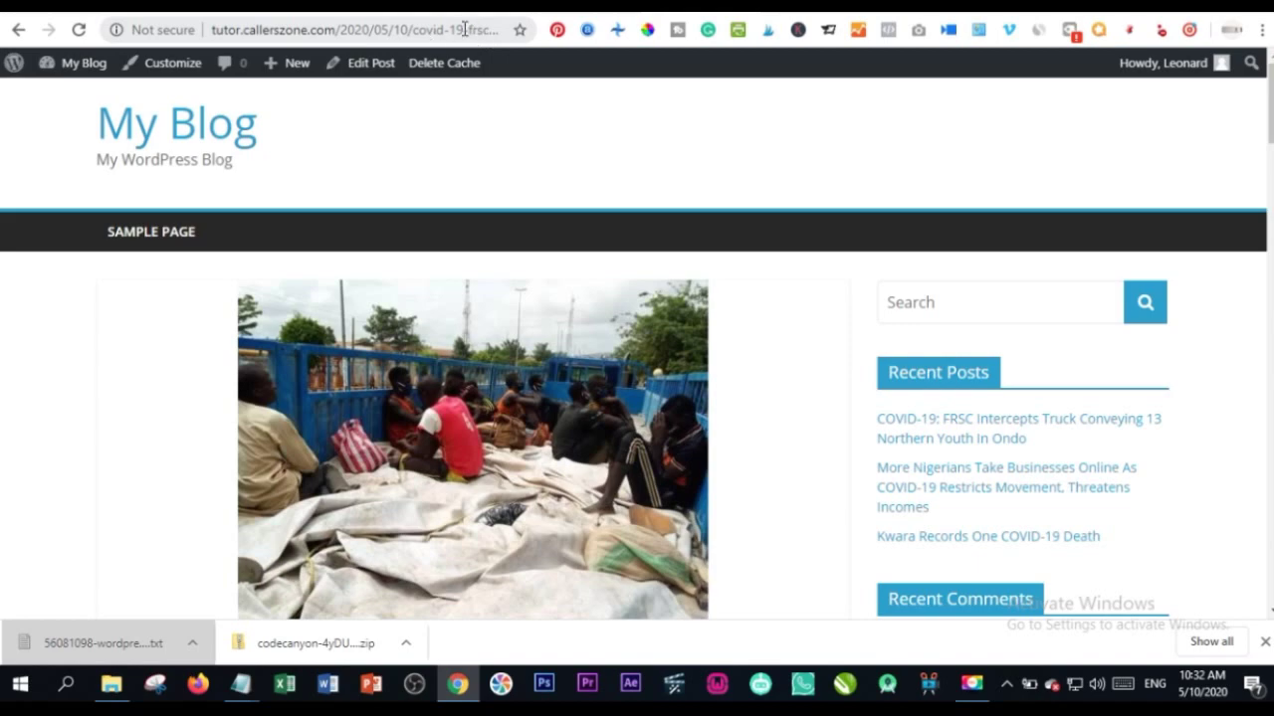
scroll(238, 339, "down", 5)
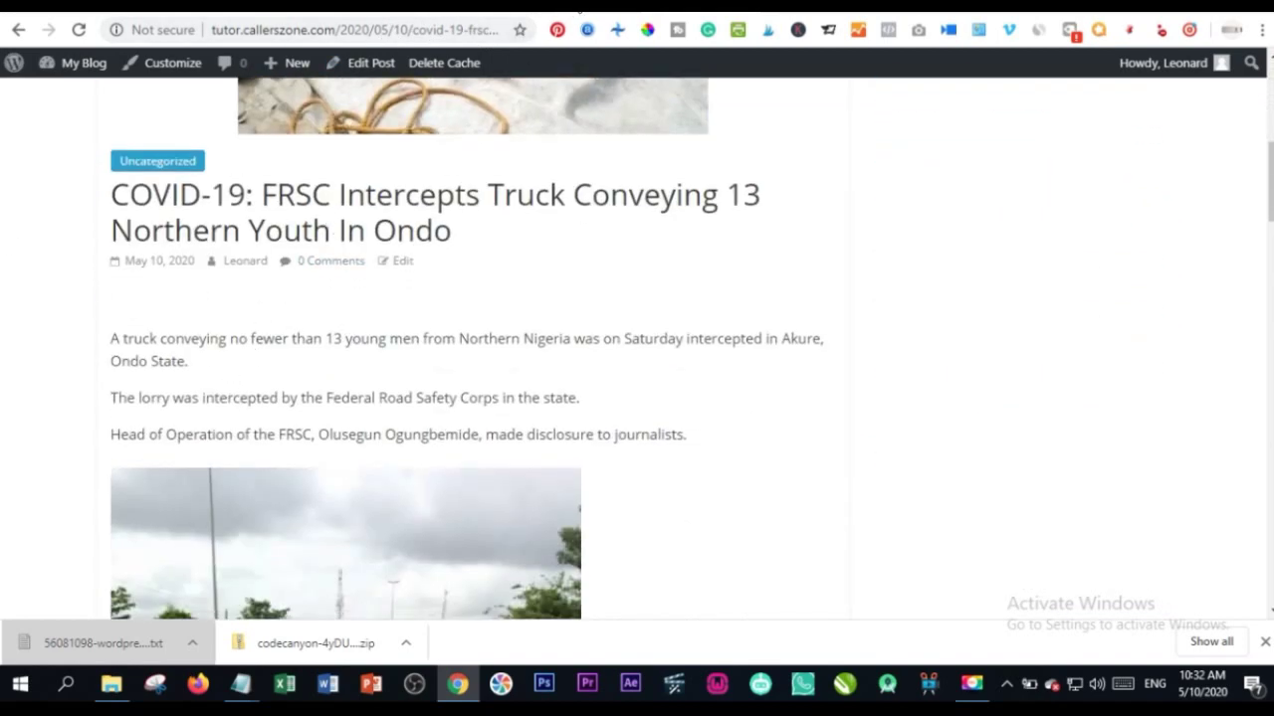
Step: Set the site's permalink structure to Post name and save the permalink settings
key("ctrl+w")
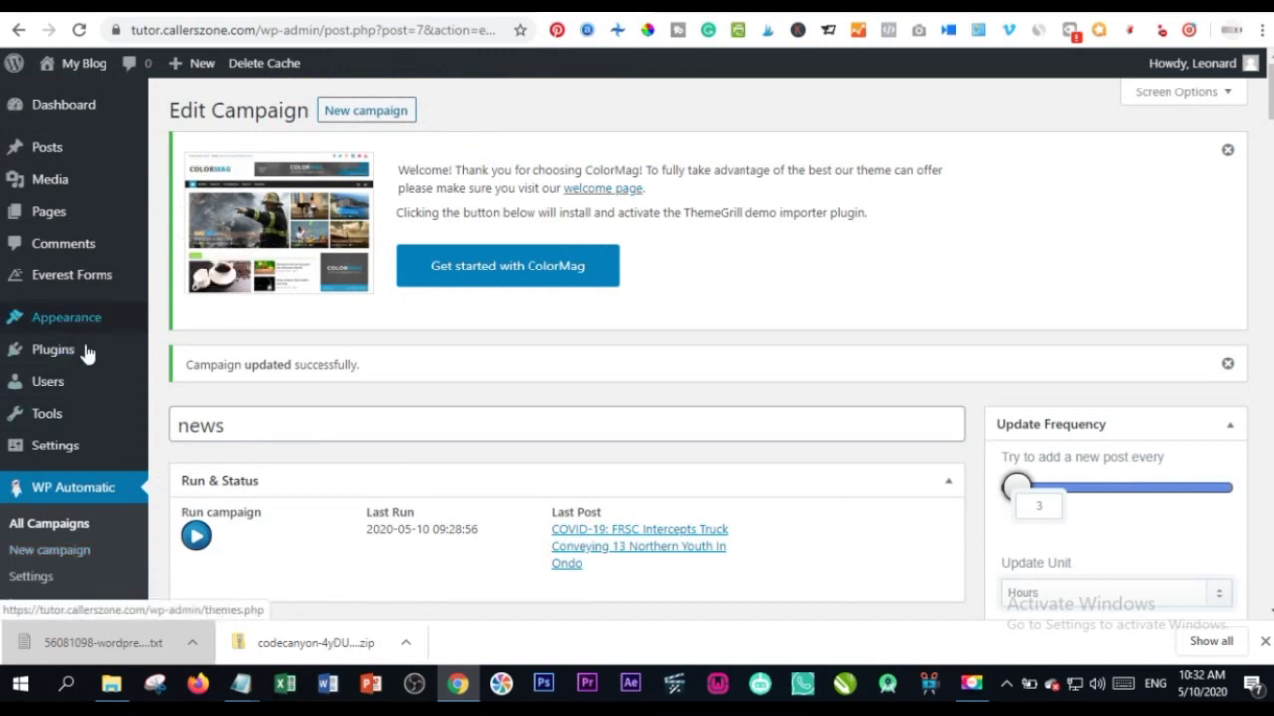
mouse_move(69, 455)
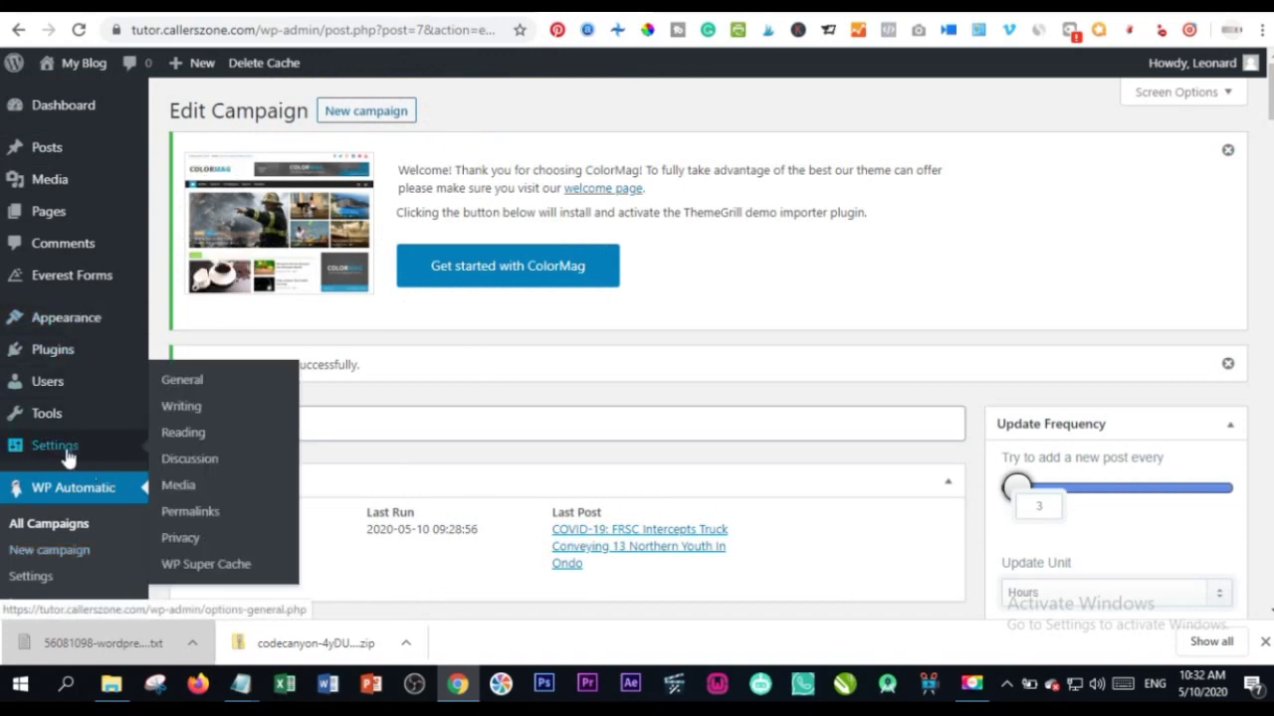
left_click(191, 513)
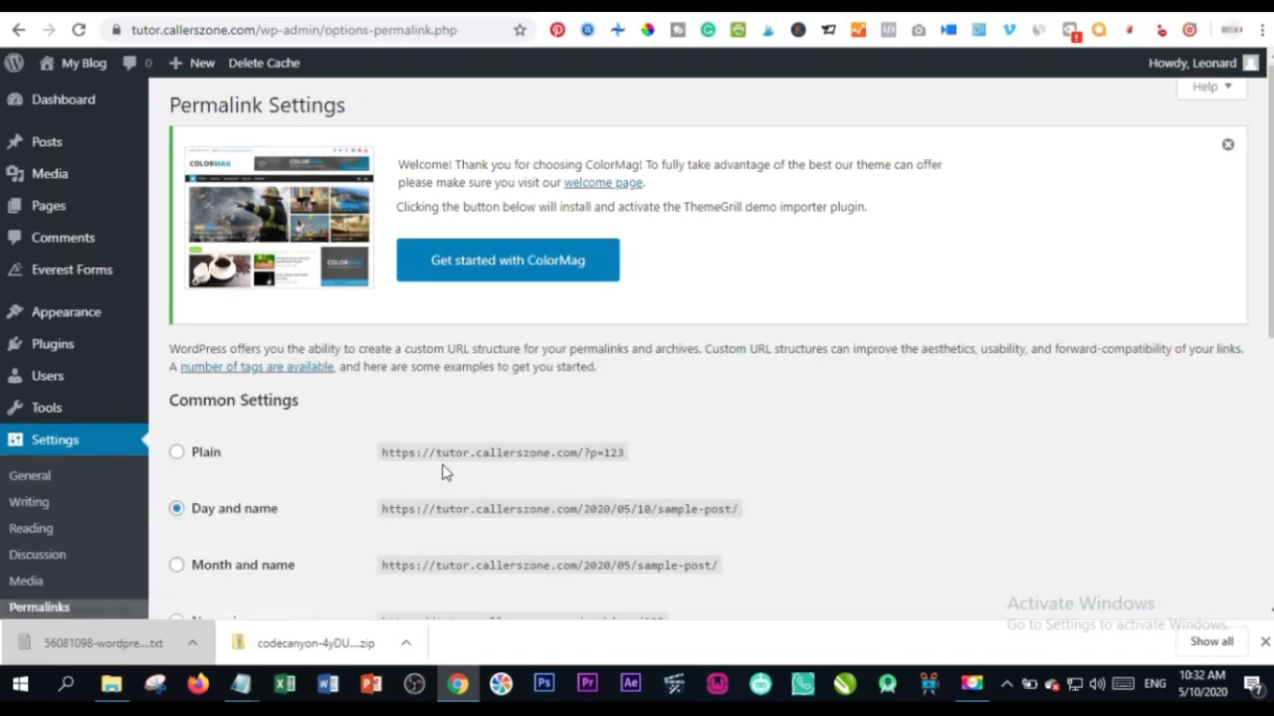
scroll(298, 418, "down", 2)
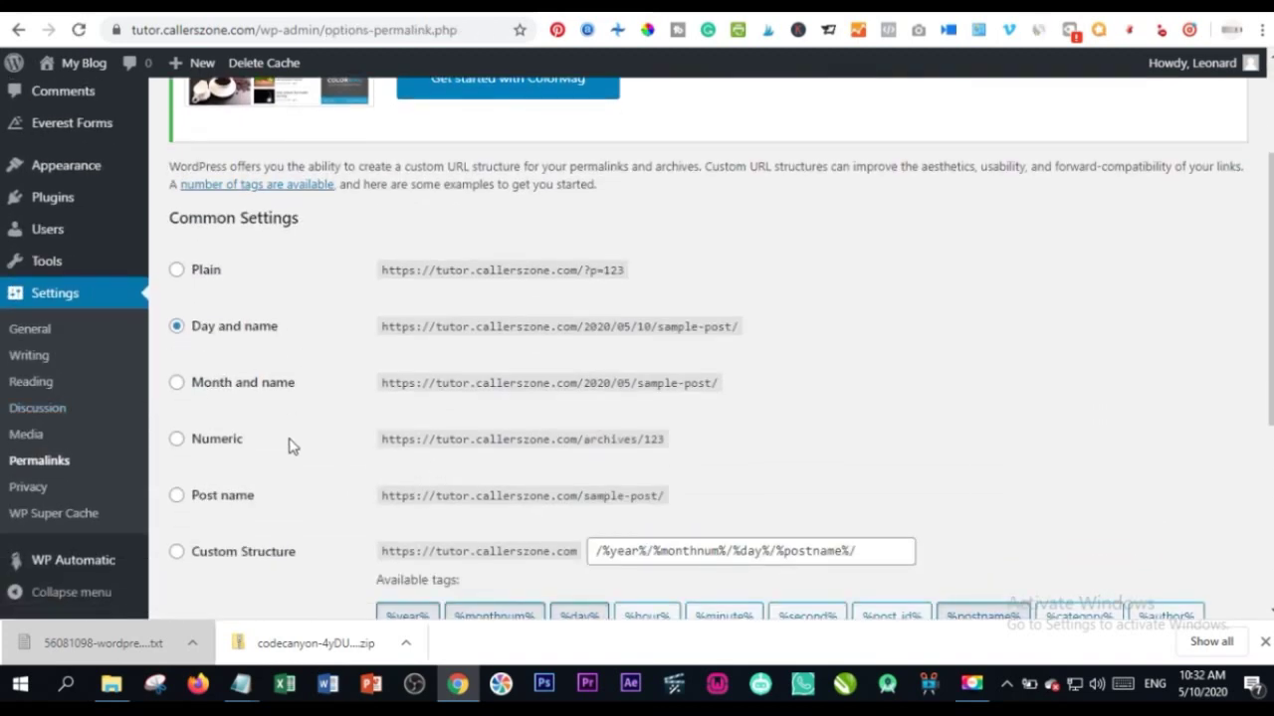
scroll(193, 449, "down", 1)
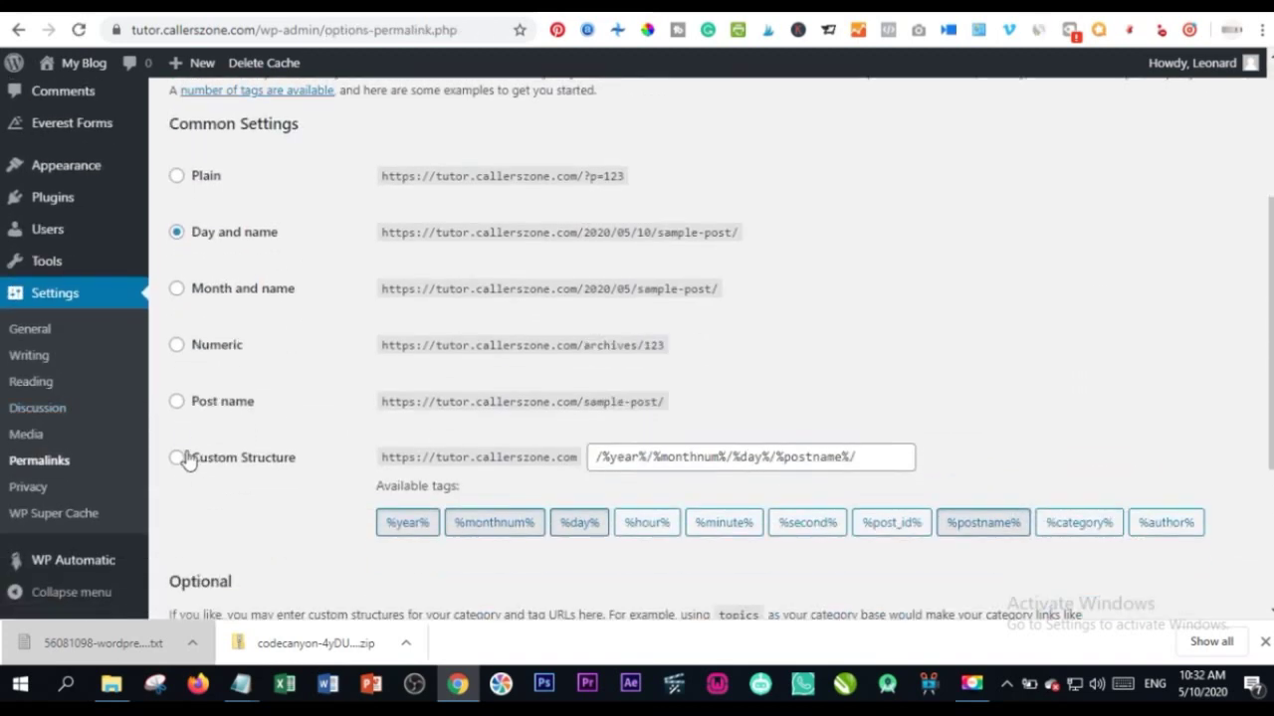
left_click(176, 401)
scroll(299, 468, "down", 2)
scroll(295, 472, "down", 1)
left_click(219, 523)
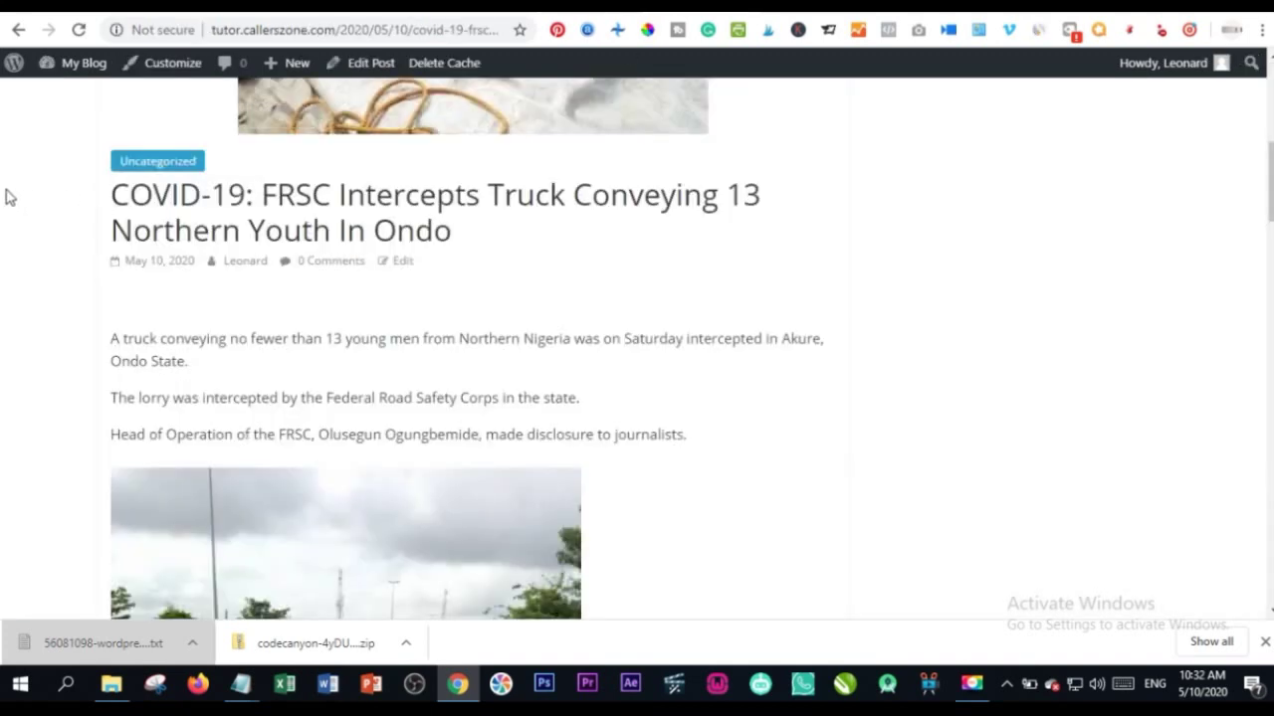
Step: Reload the open COVID-19 post to check its URL under the Post name permalink structure
right_click(22, 183)
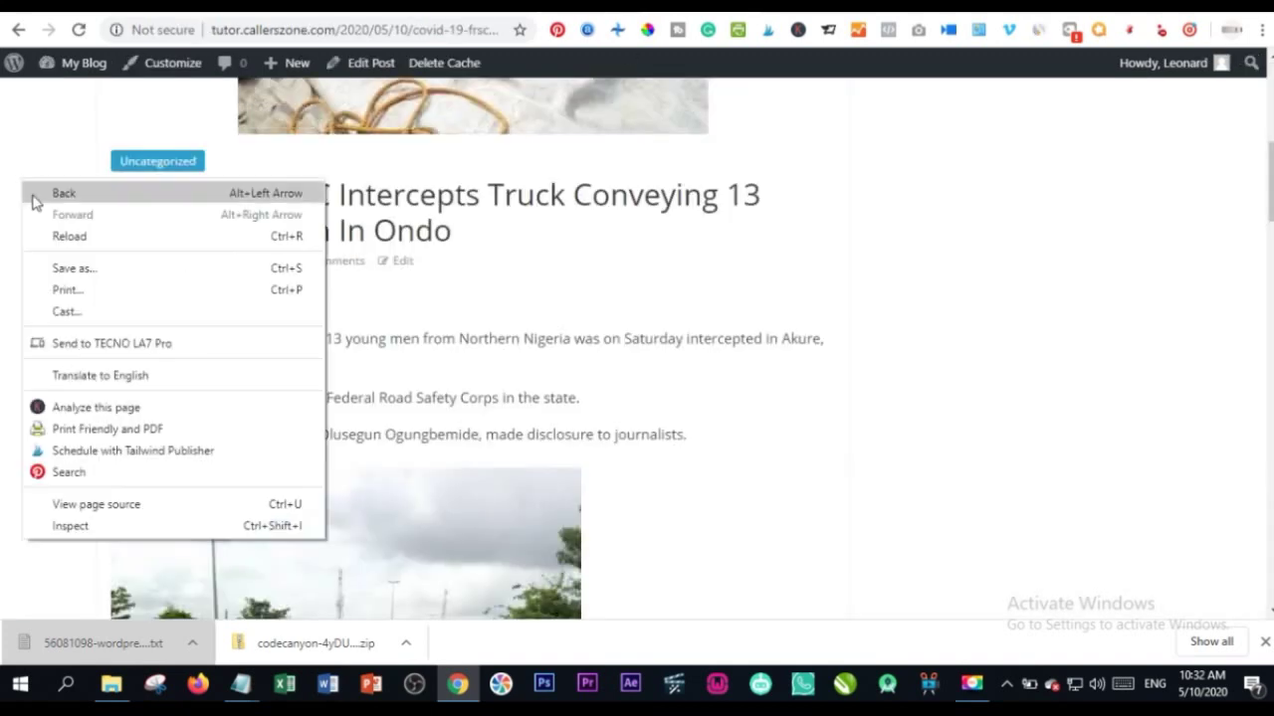
left_click(62, 237)
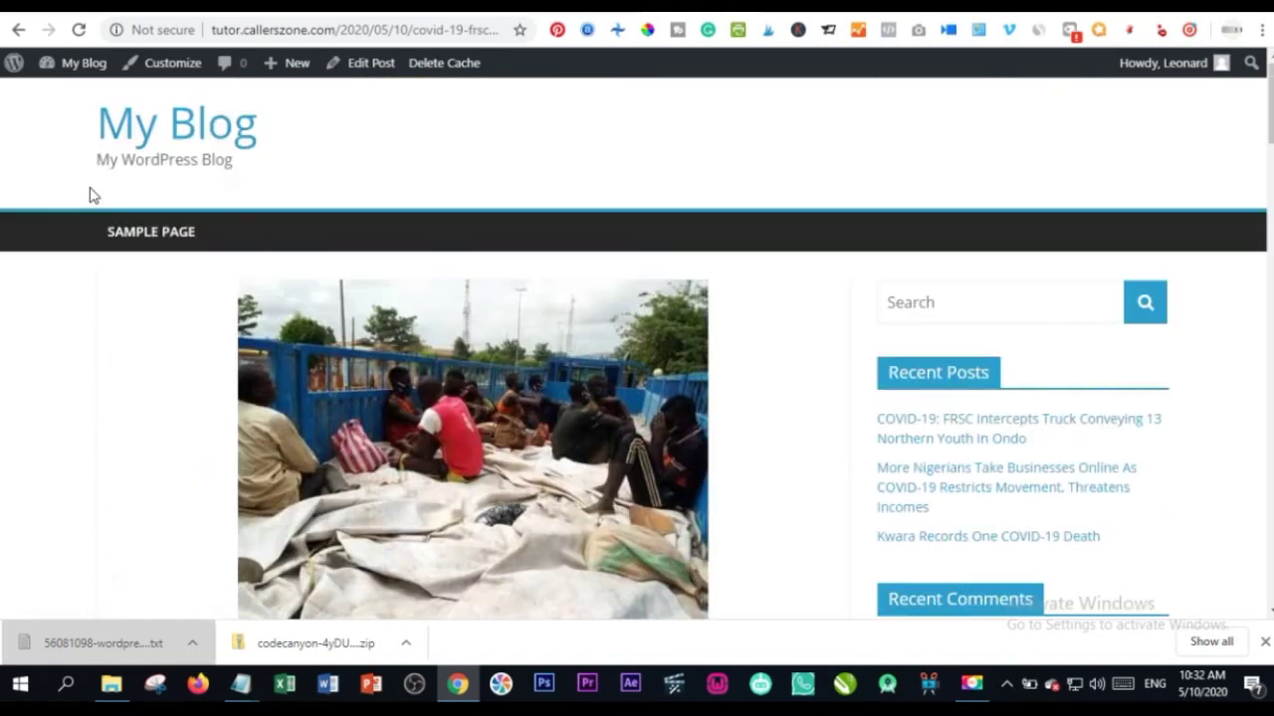
Step: Open the blog's home page and read through the post "More Nigerians Take Businesses Online As COVID-19 Restricts Movement, Threatens Incomes"
left_click(119, 142)
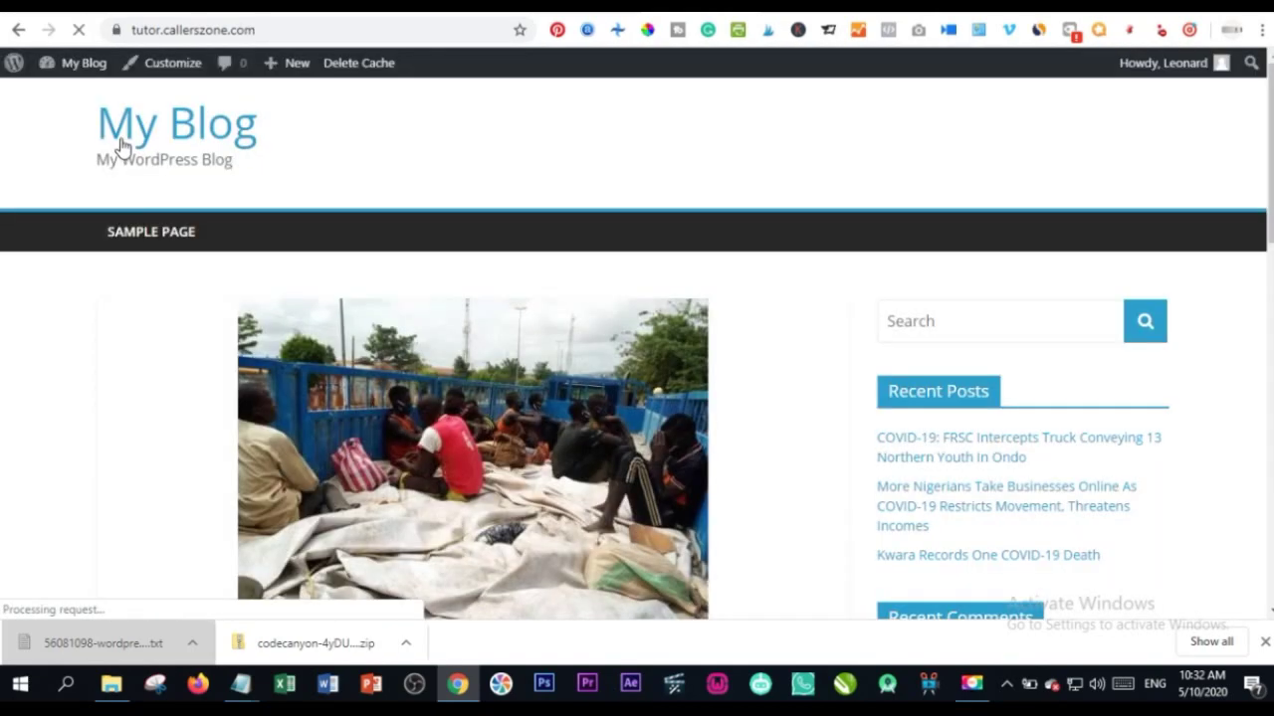
scroll(122, 265, "down", 10)
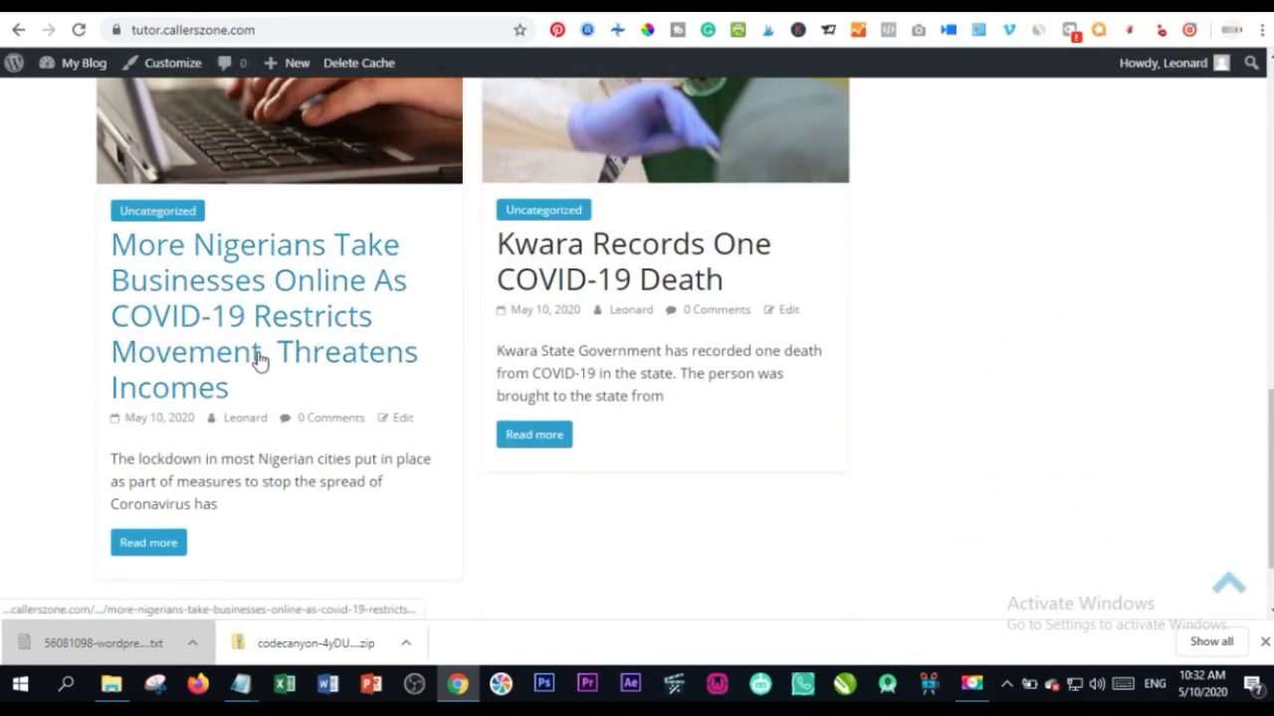
left_click(181, 316)
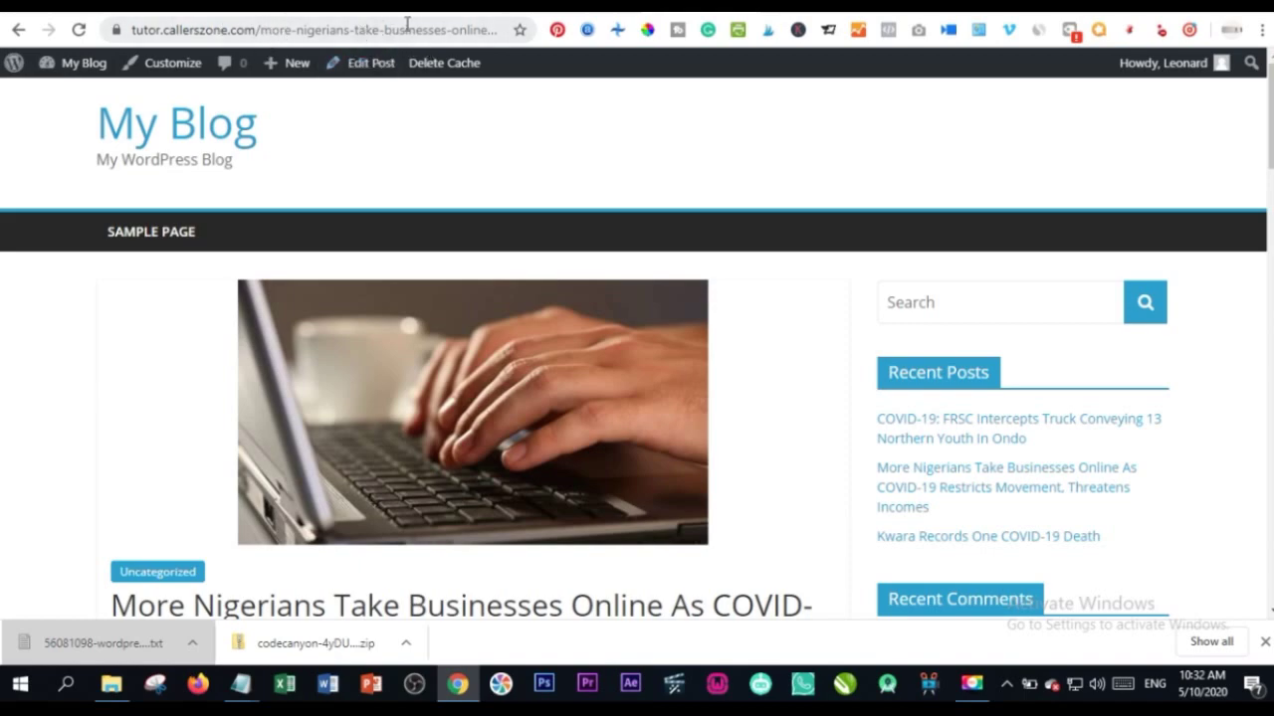
scroll(299, 276, "down", 8)
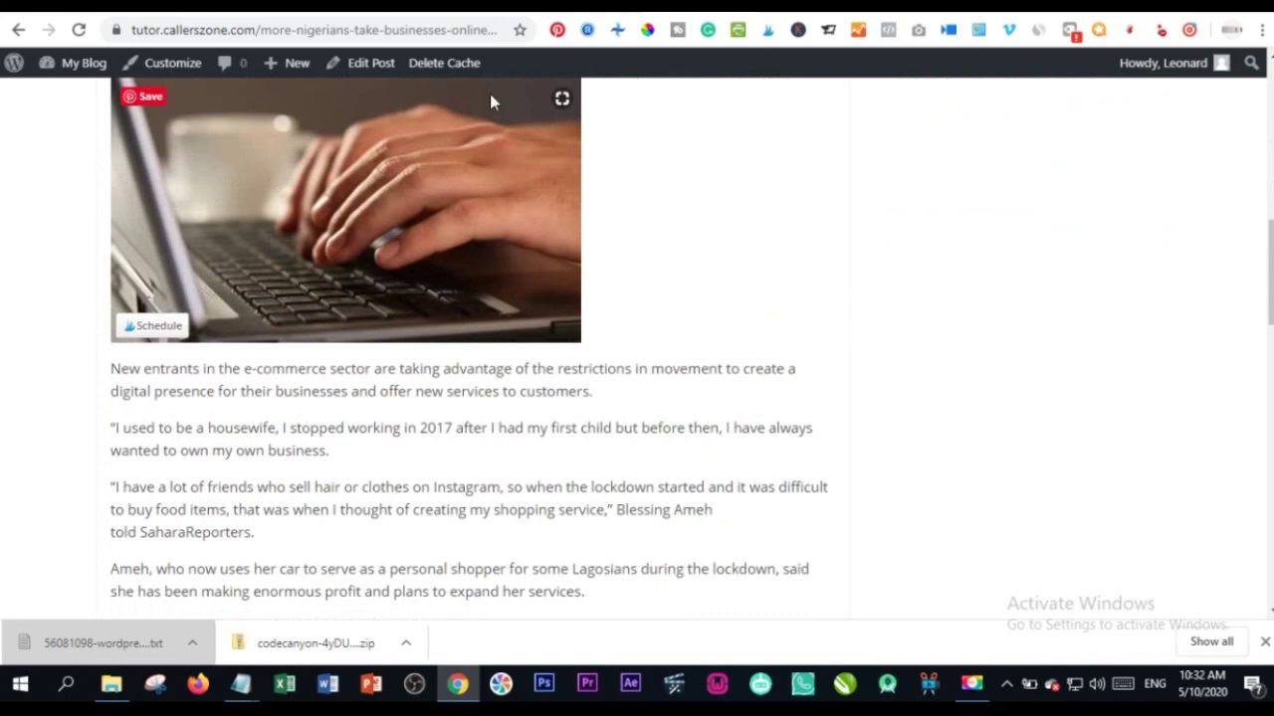
scroll(411, 446, "up", 5)
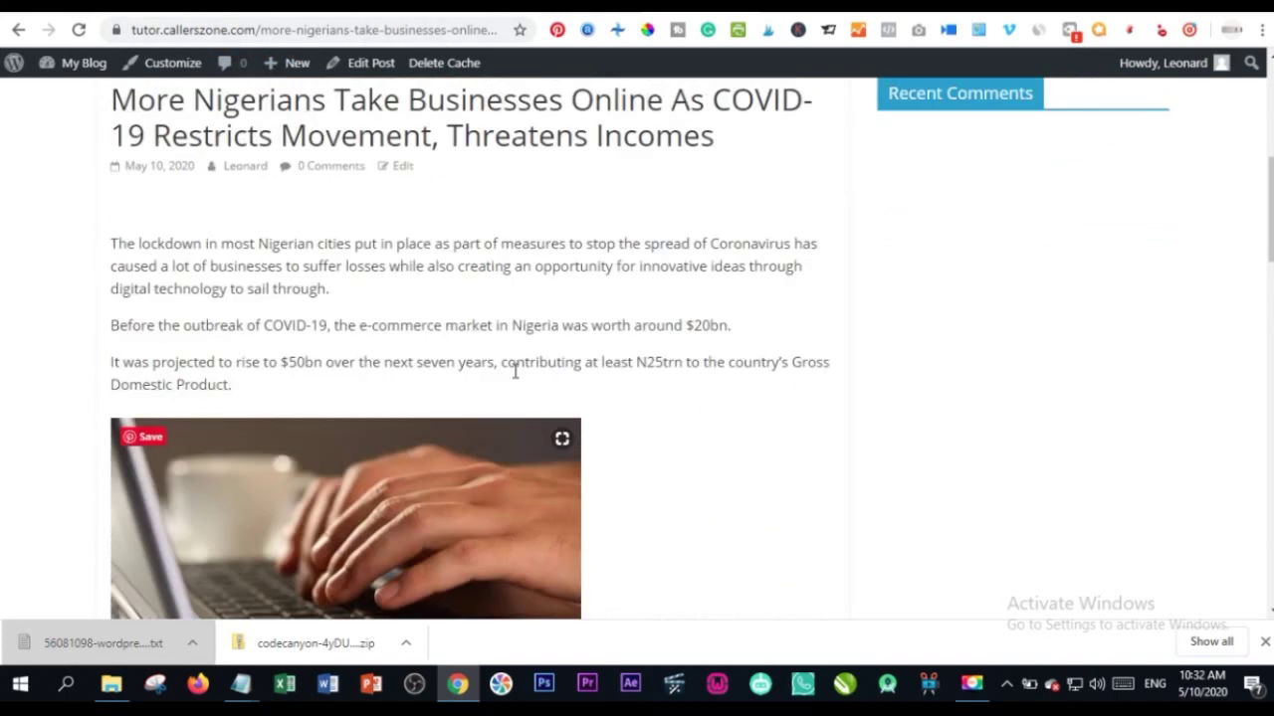
scroll(669, 358, "up", 4)
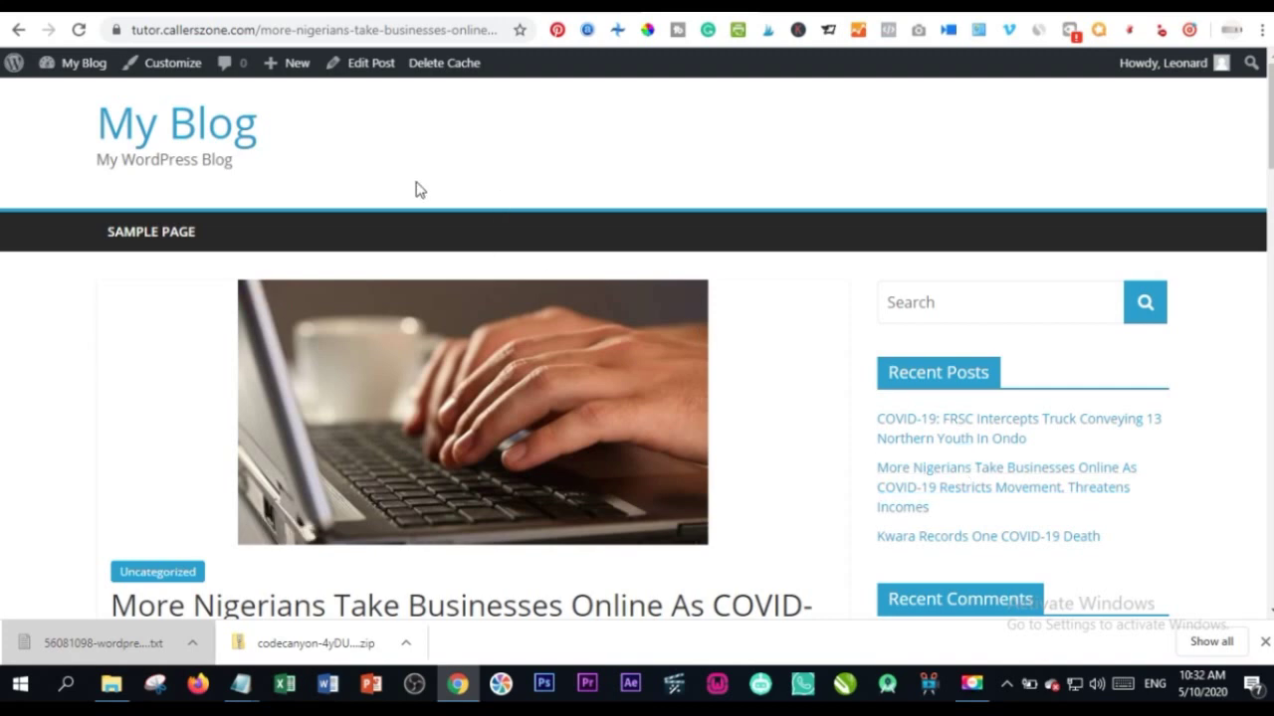
scroll(379, 438, "down", 3)
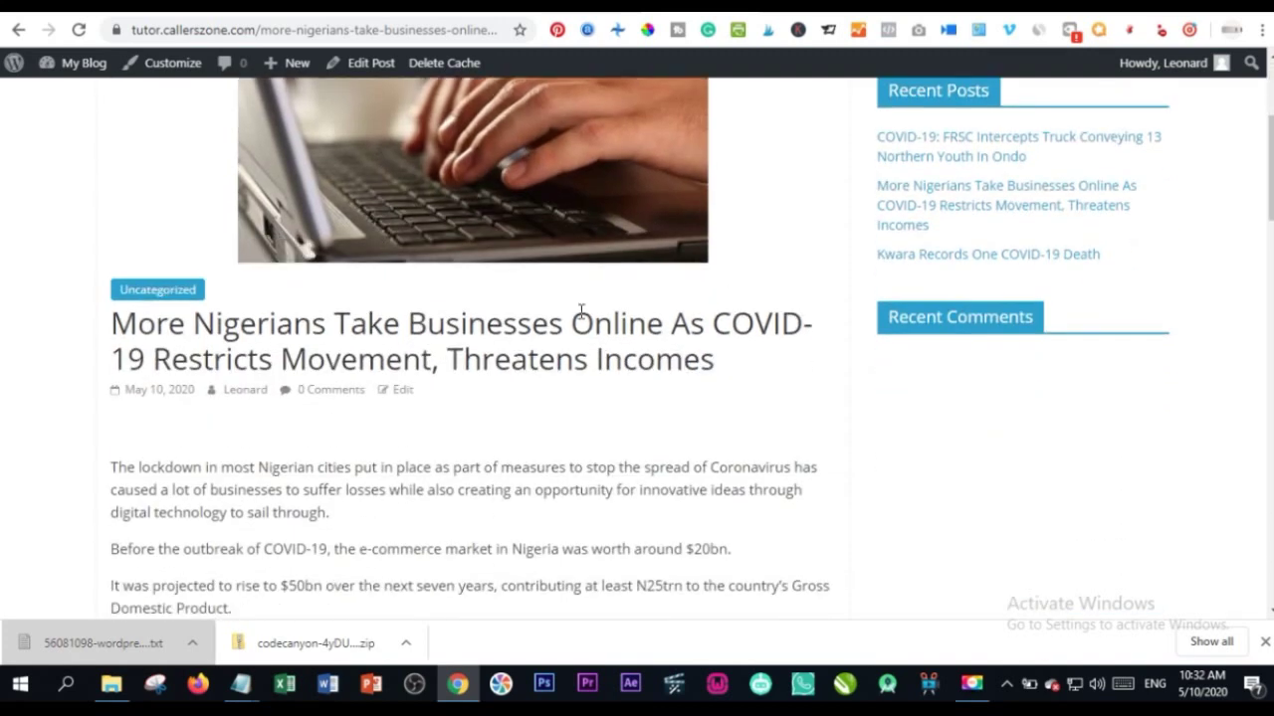
scroll(469, 298, "up", 3)
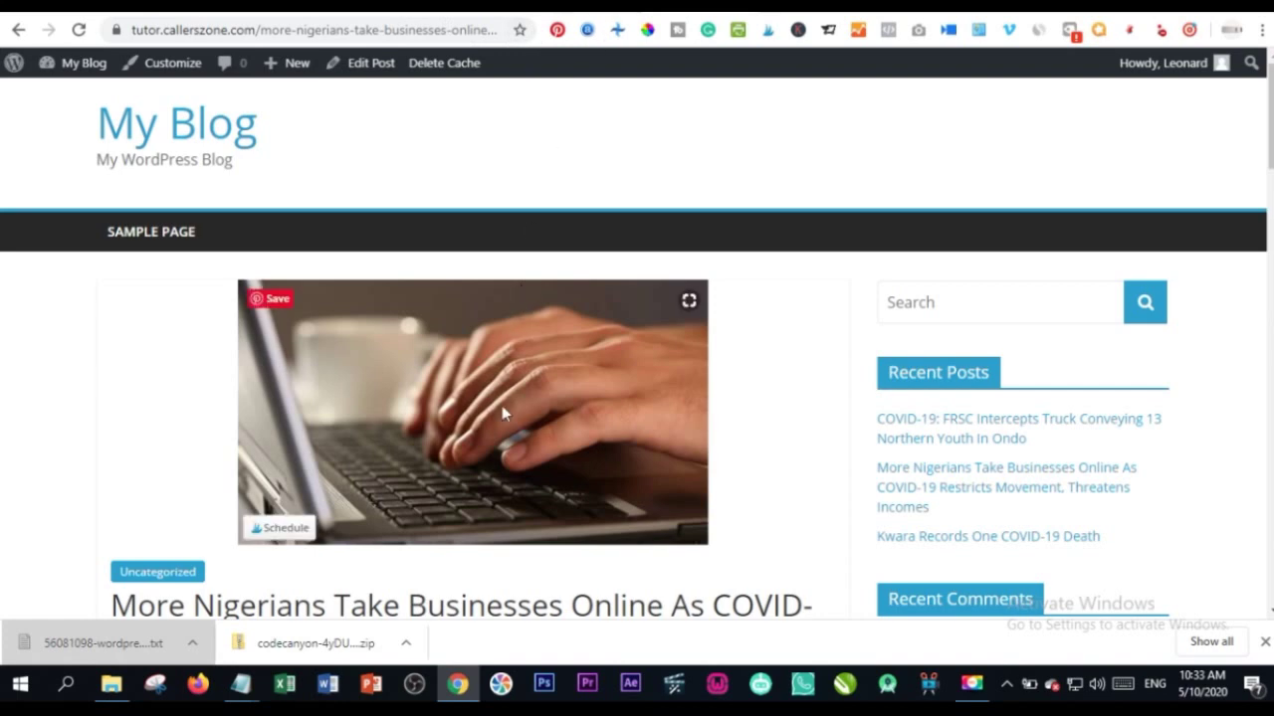
Step: Open the theme customizer from the blog's home page and change the site title to "News Blog"
left_click(209, 118)
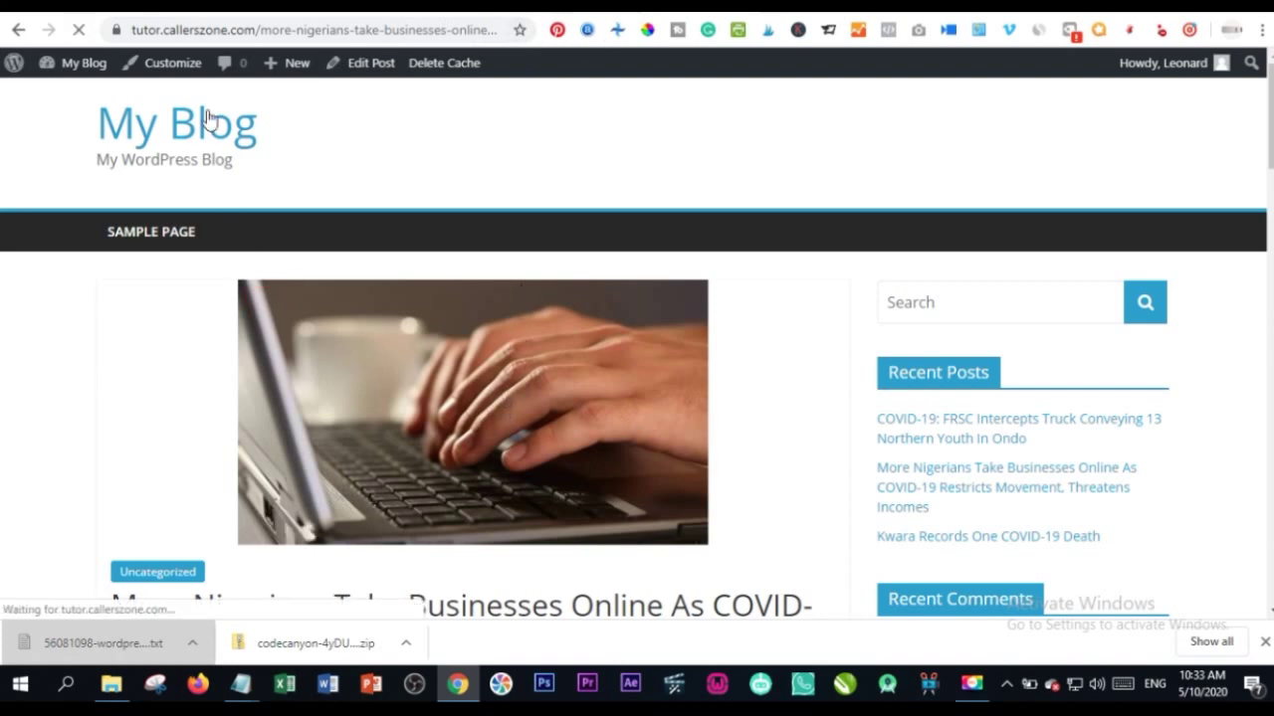
left_click(179, 66)
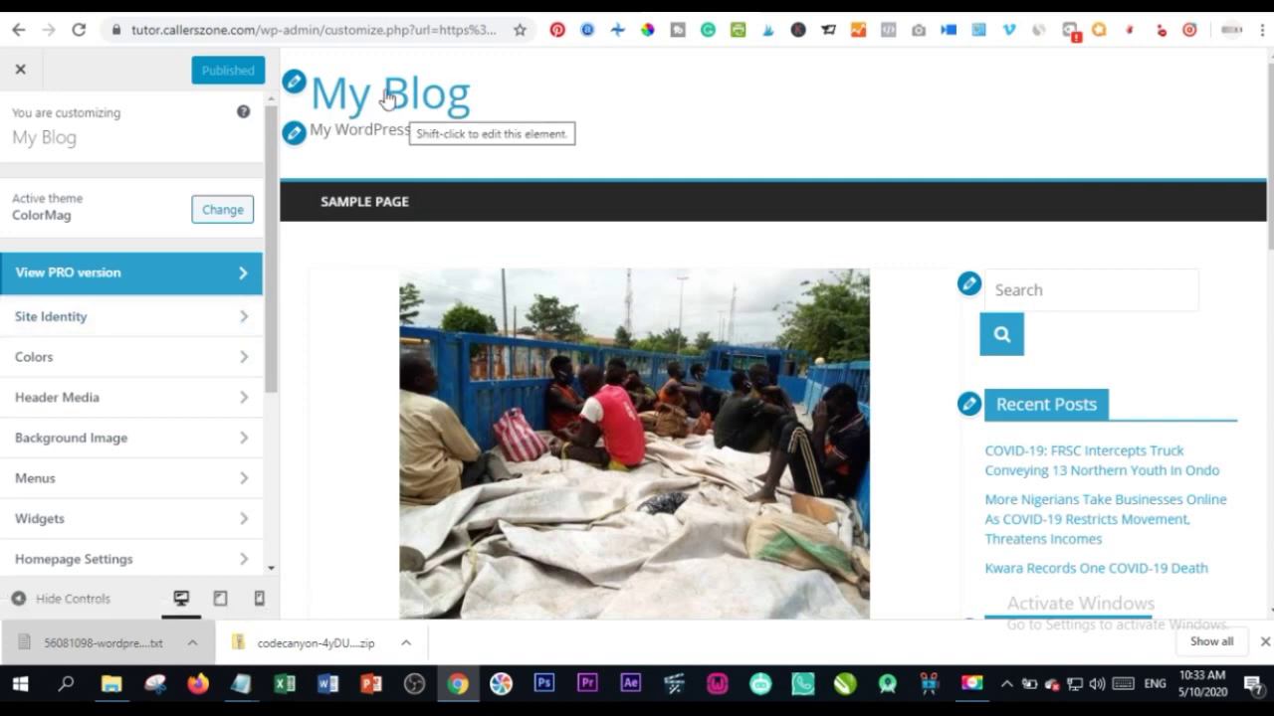
left_click(294, 82)
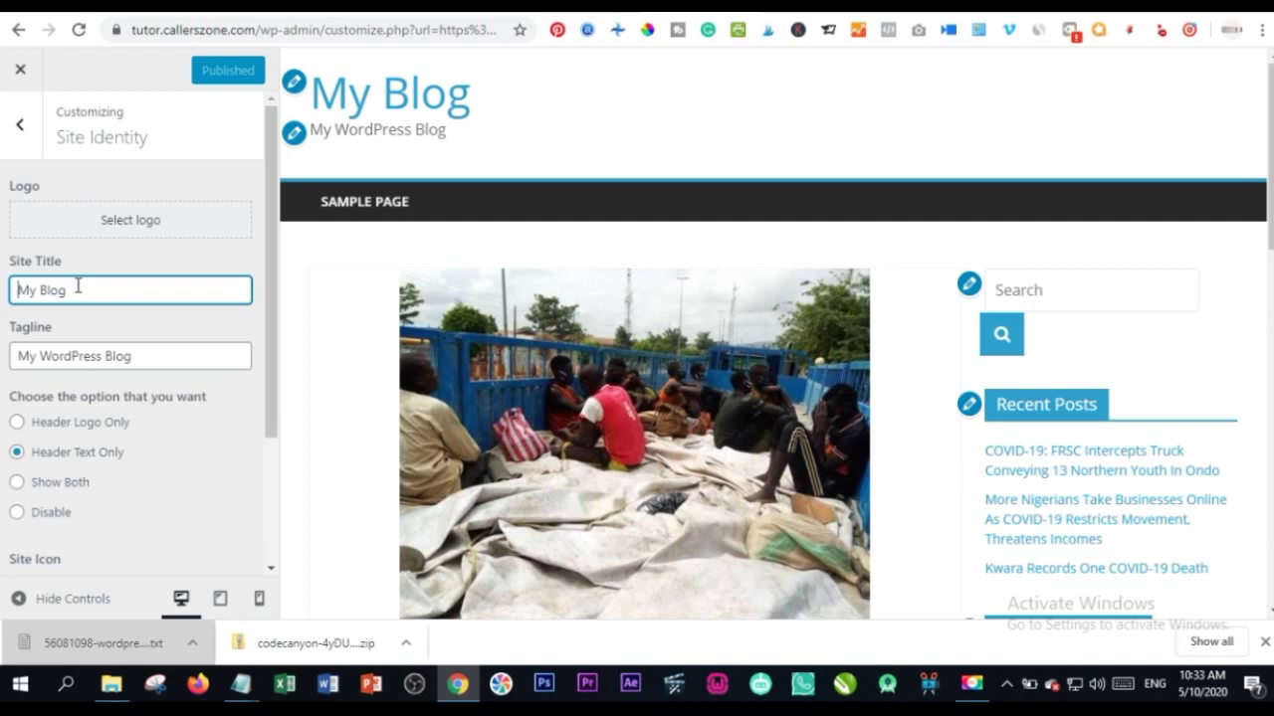
left_click_drag(107, 300, 3, 325)
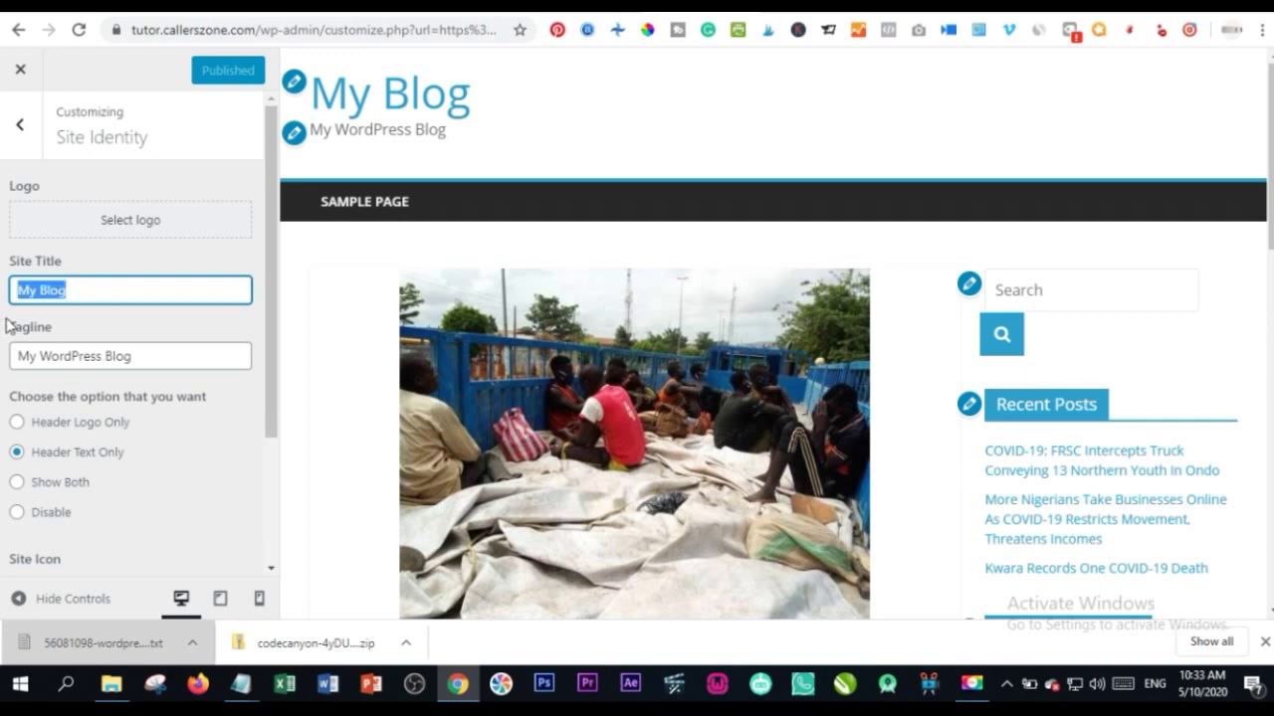
type("Ne")
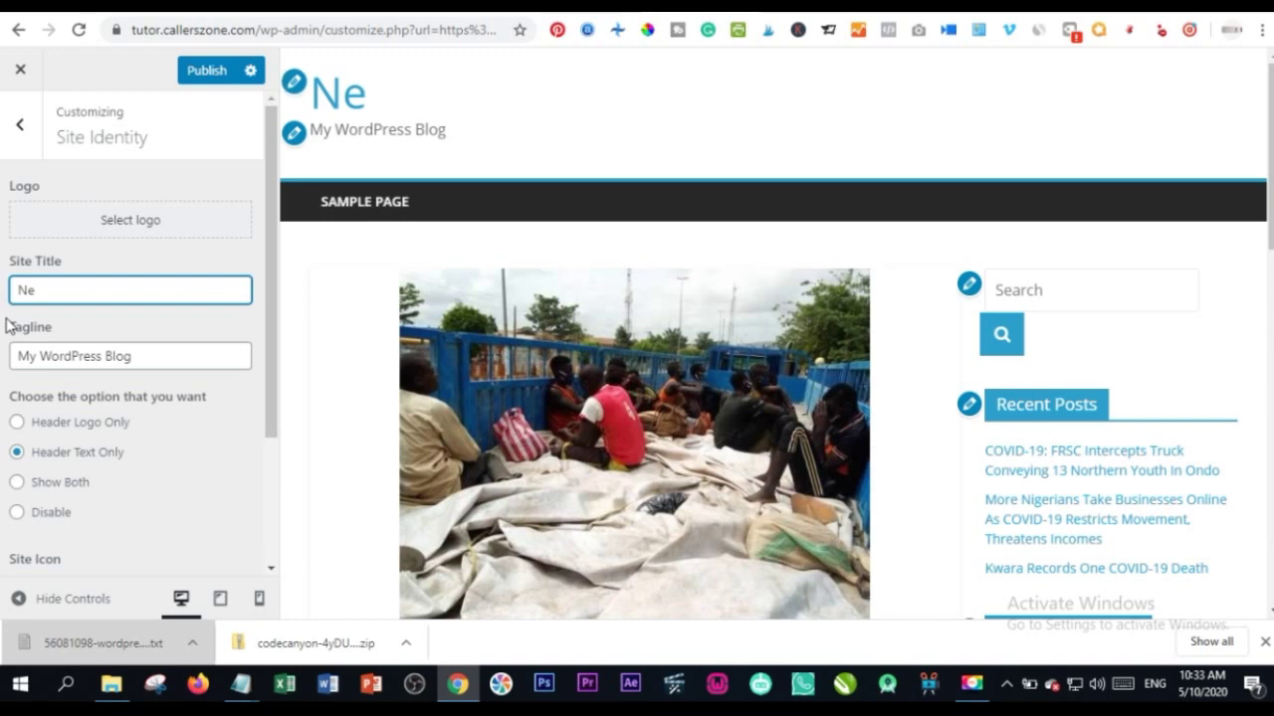
type("ws Blog")
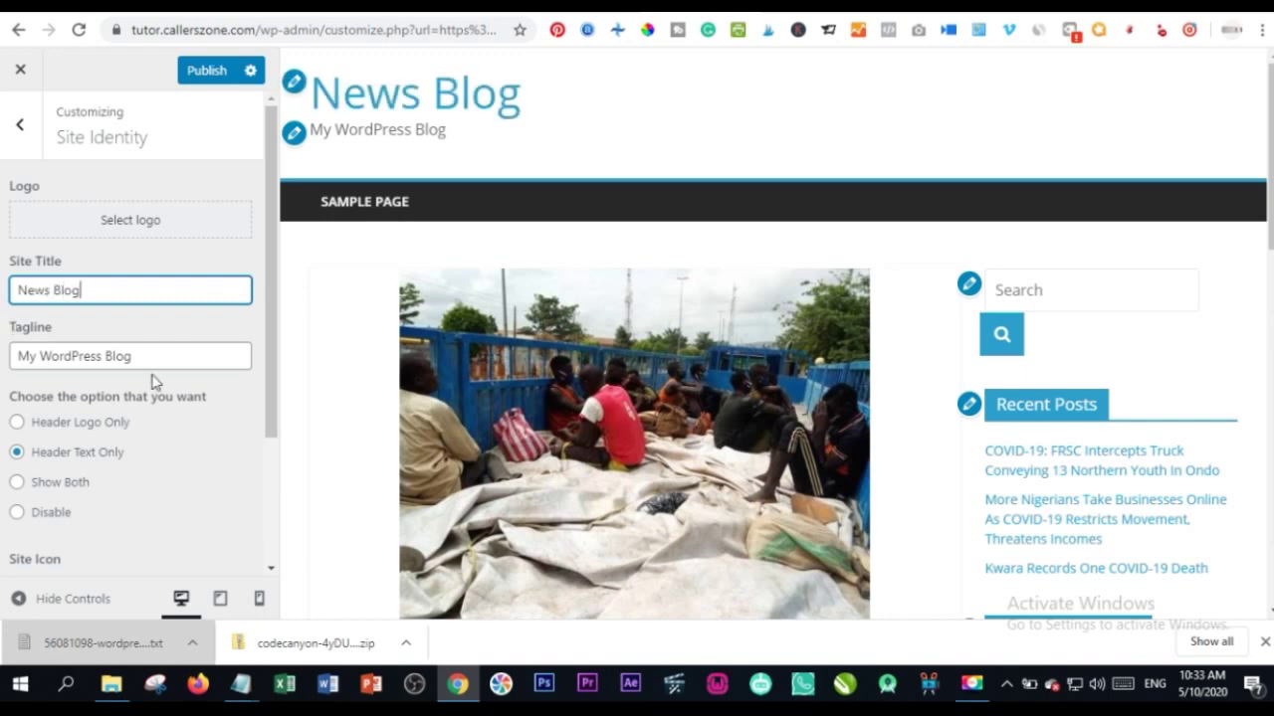
Step: Set the tagline to "Latest Breaking News Around the Wordl" and return to the main customization sections
left_click_drag(150, 356, 2, 368)
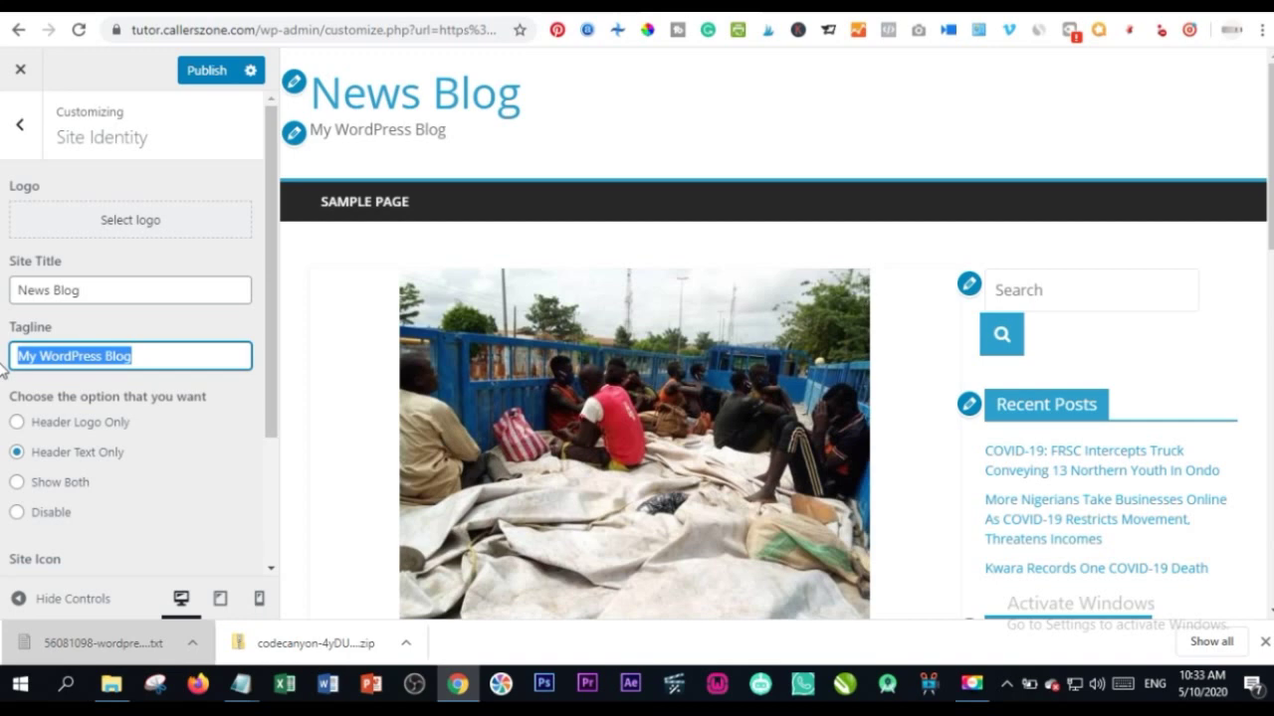
type("Lates")
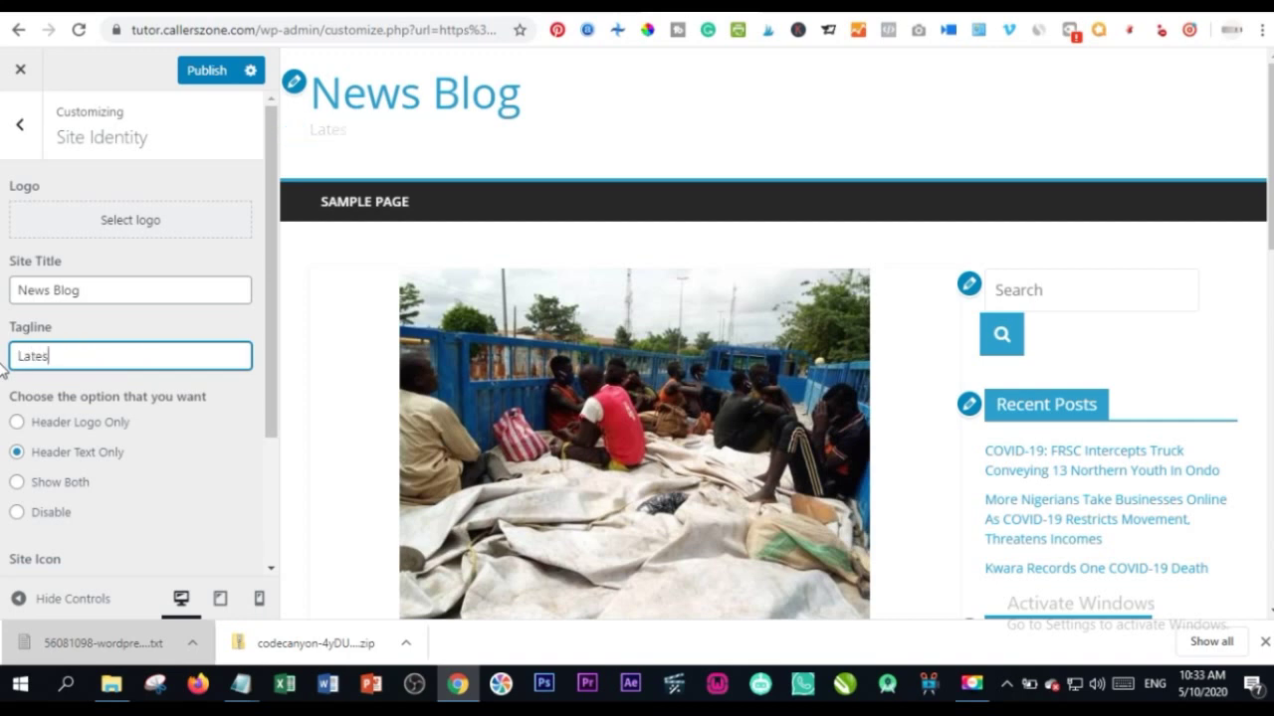
type("t New")
key("BackSpace")
type("Breaking News Arou")
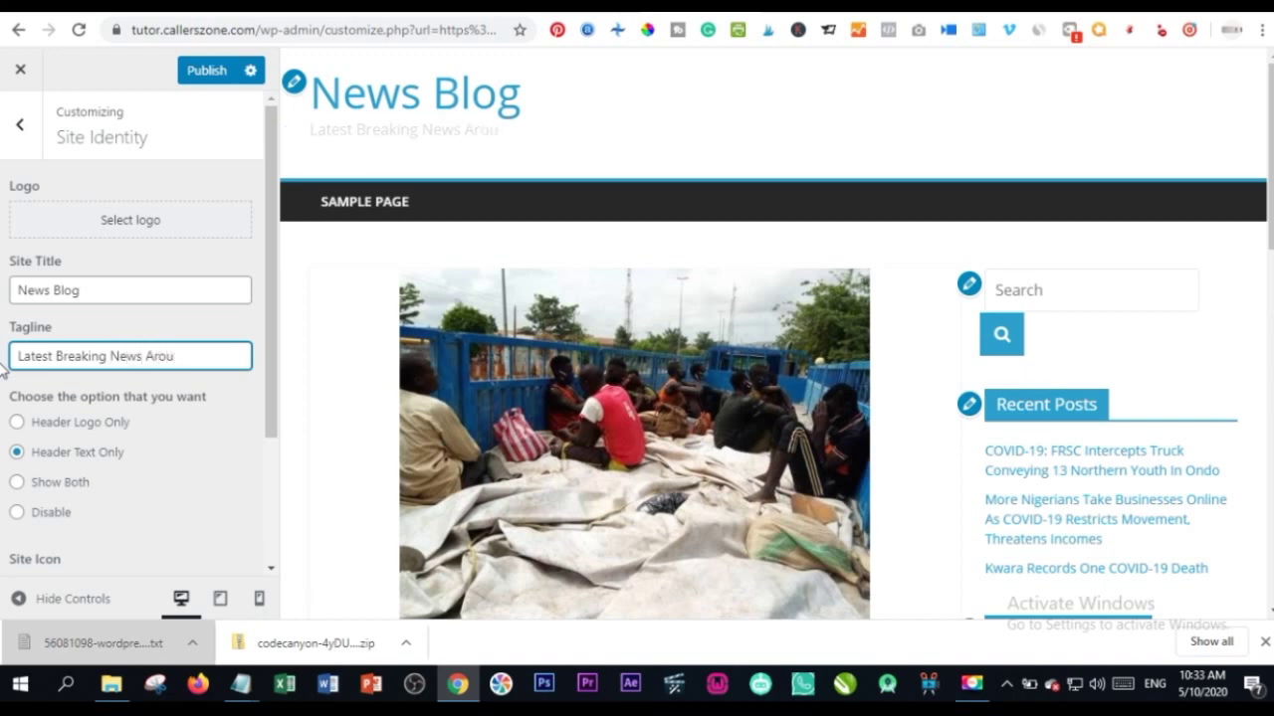
type("nd the Wordl")
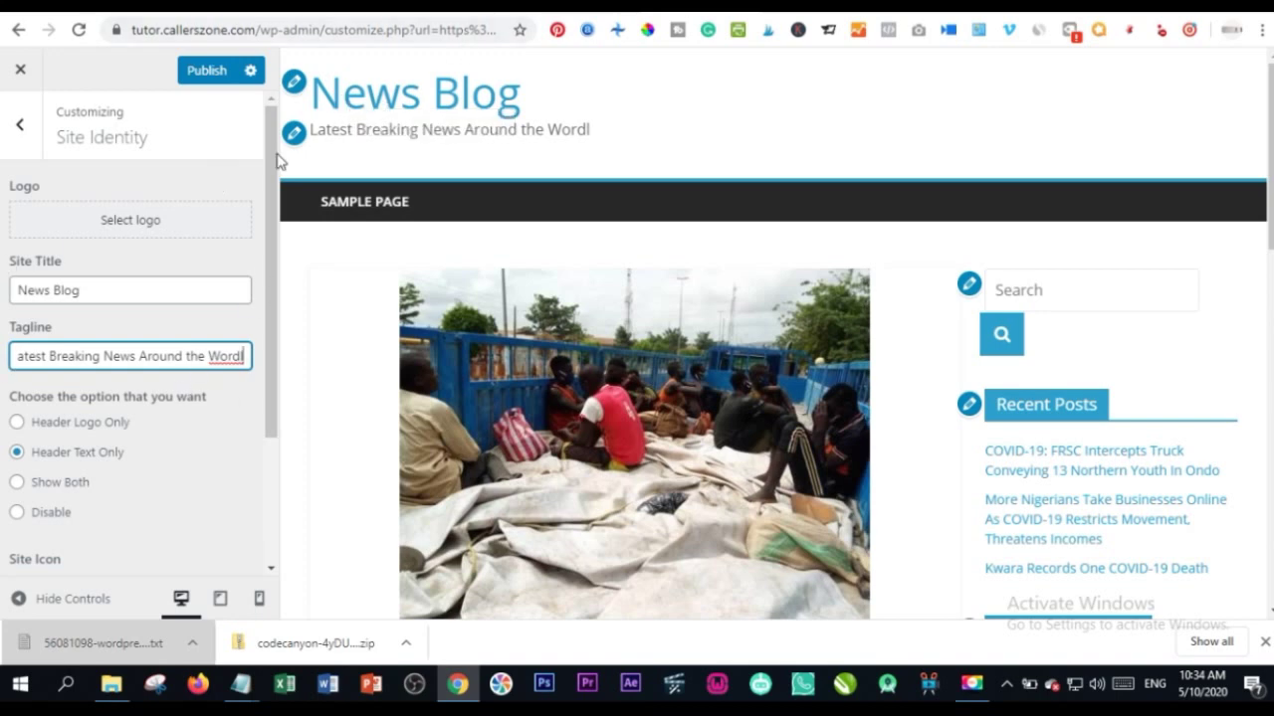
left_click(111, 287)
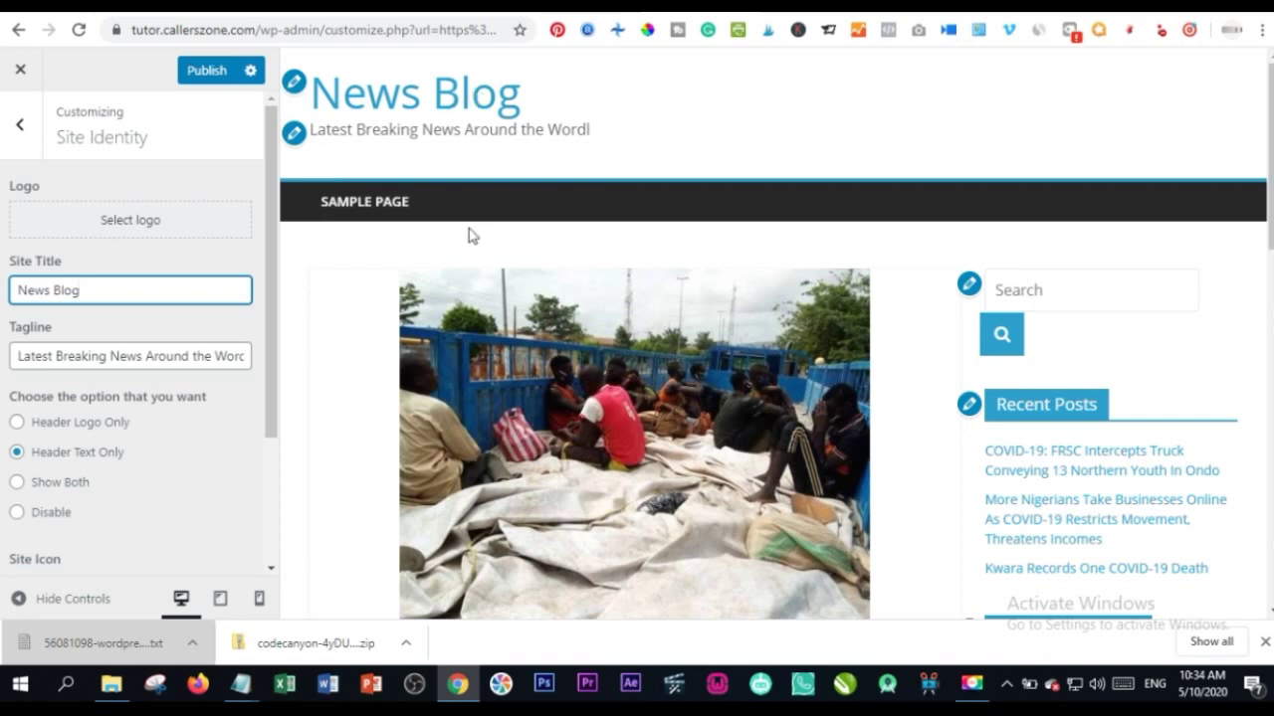
scroll(410, 268, "down", 2)
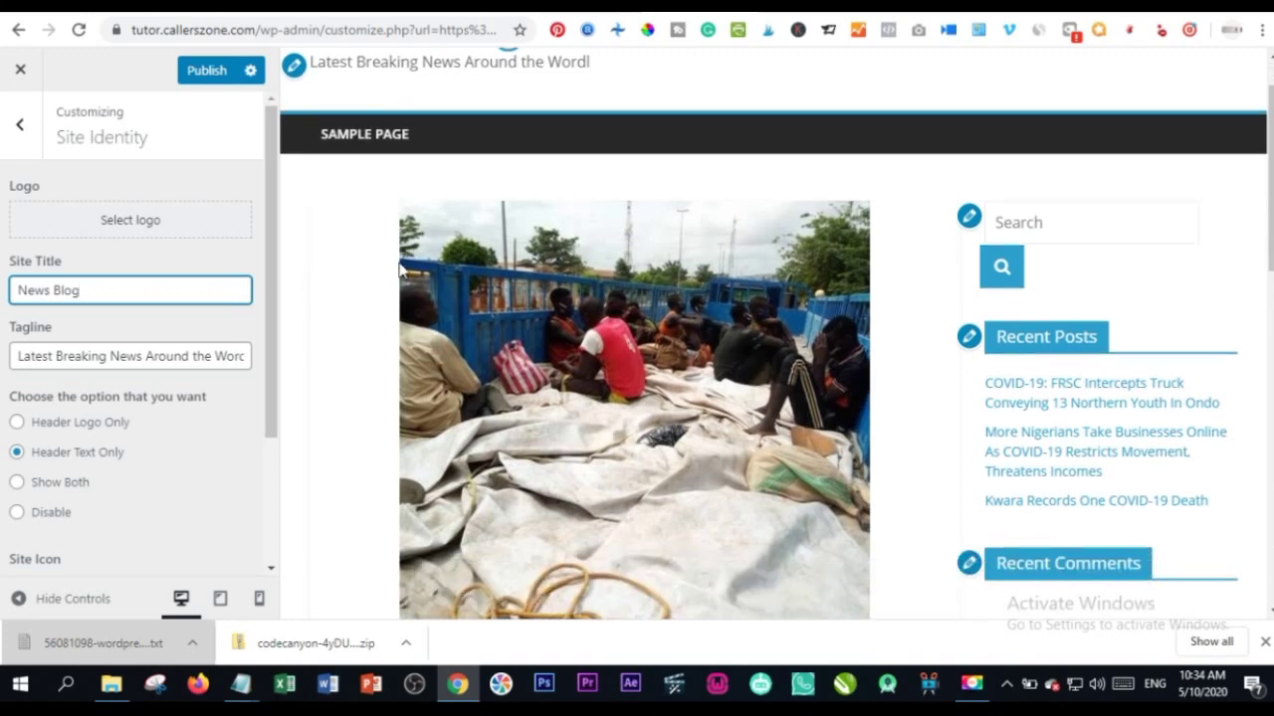
left_click(16, 148)
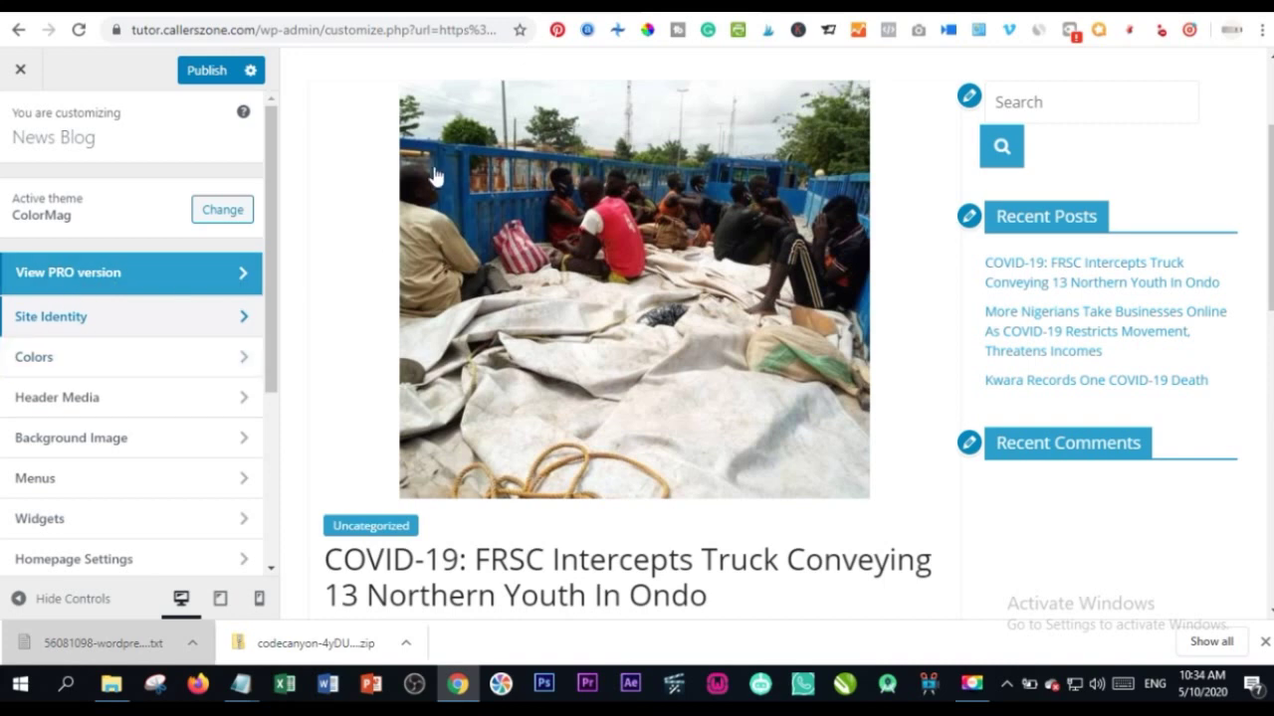
Step: Look through the theme's customization sections, open Design Options and check its Front Page Settings
scroll(130, 398, "down", 3)
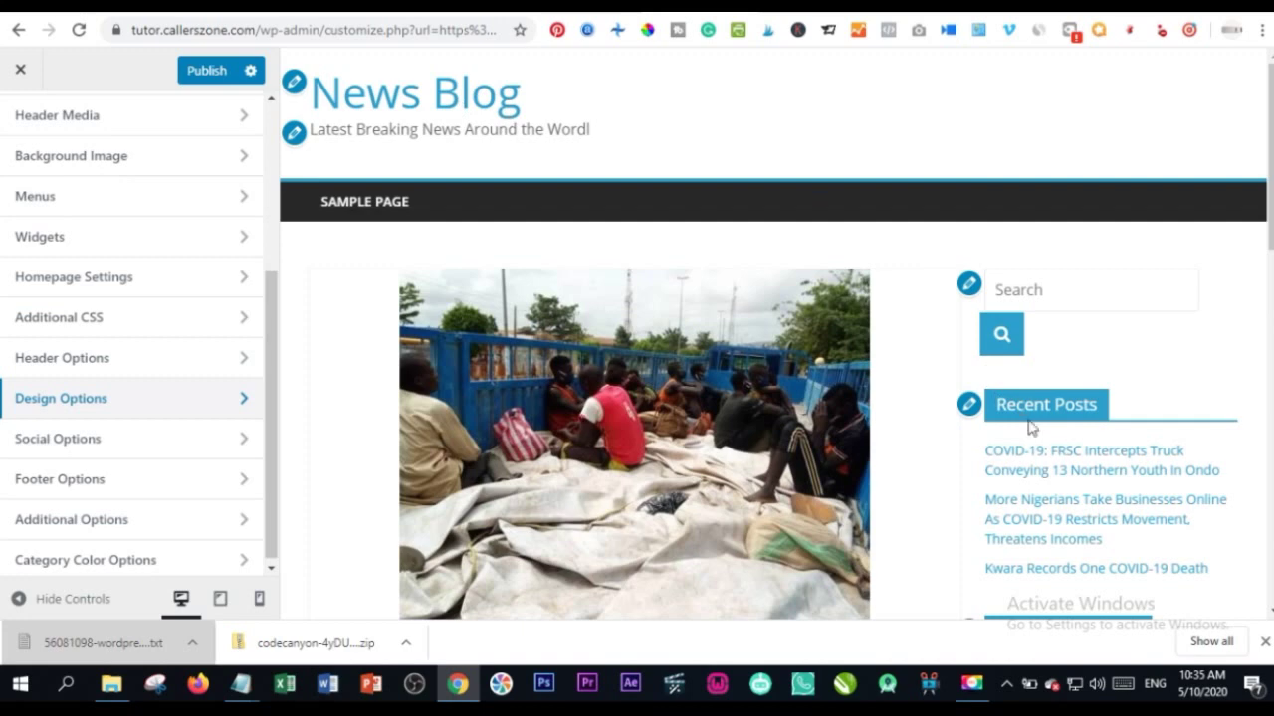
scroll(995, 503, "down", 1)
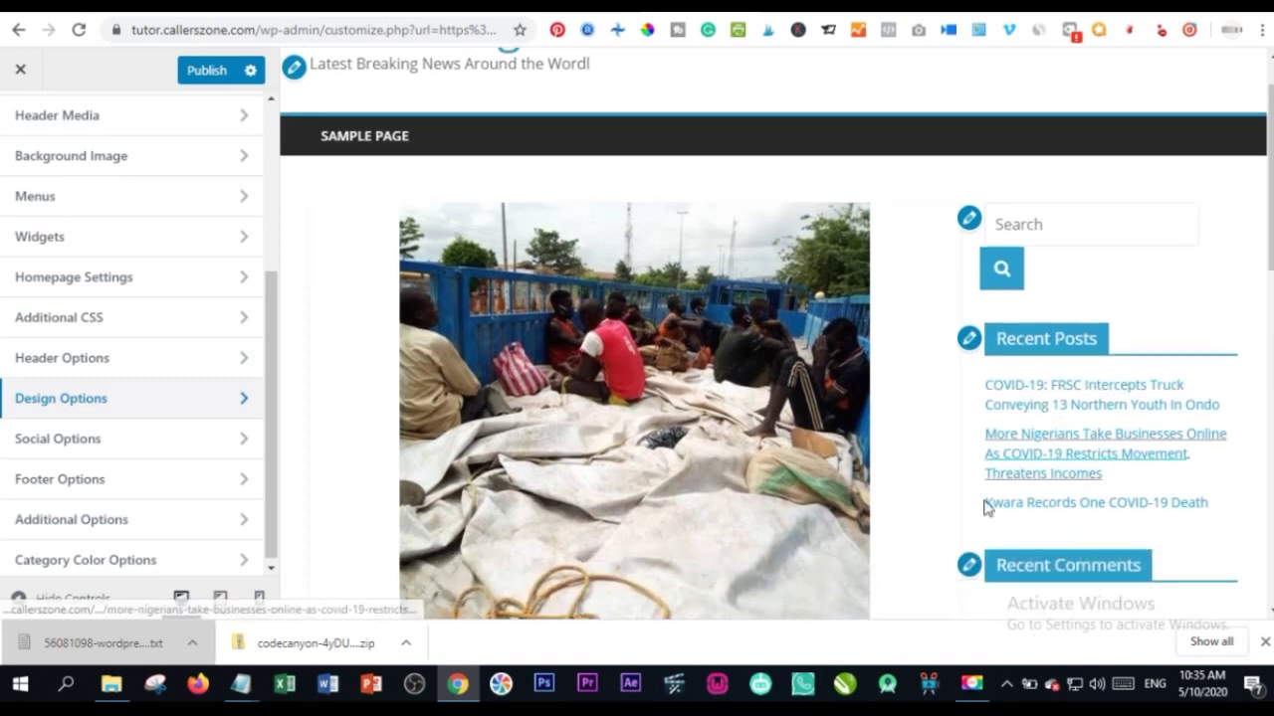
scroll(176, 321, "up", 3)
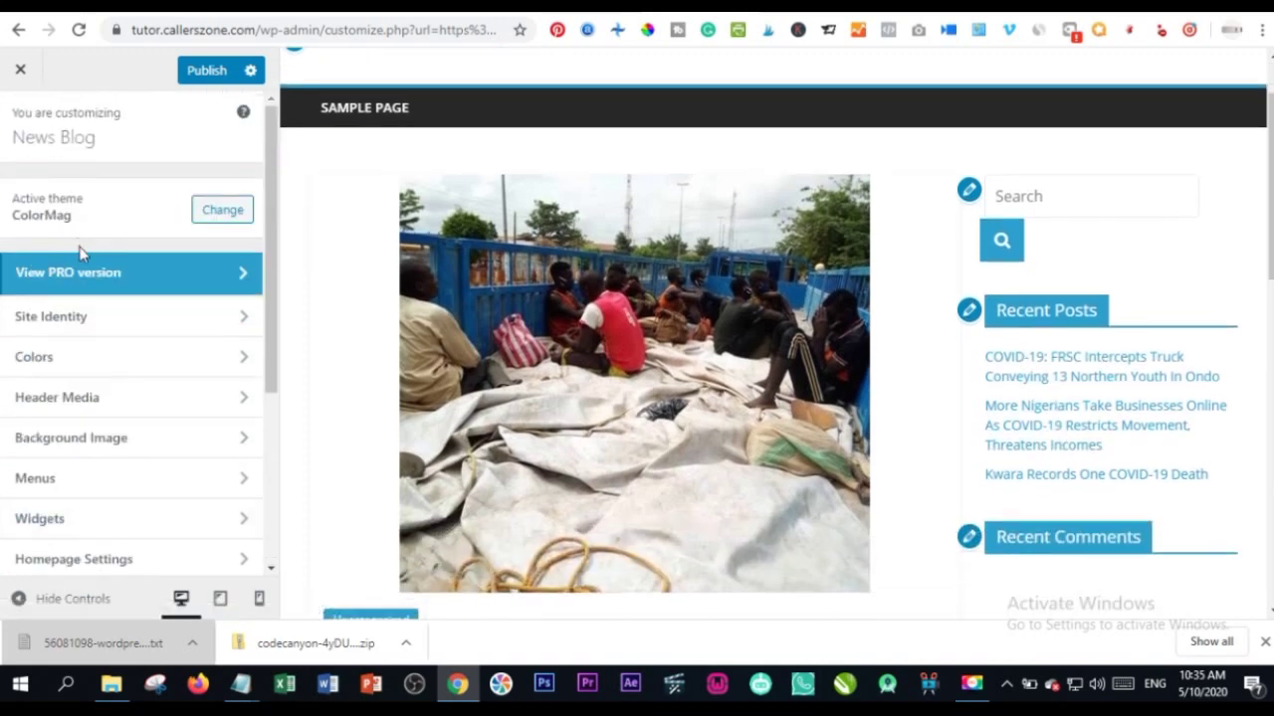
scroll(80, 254, "down", 3)
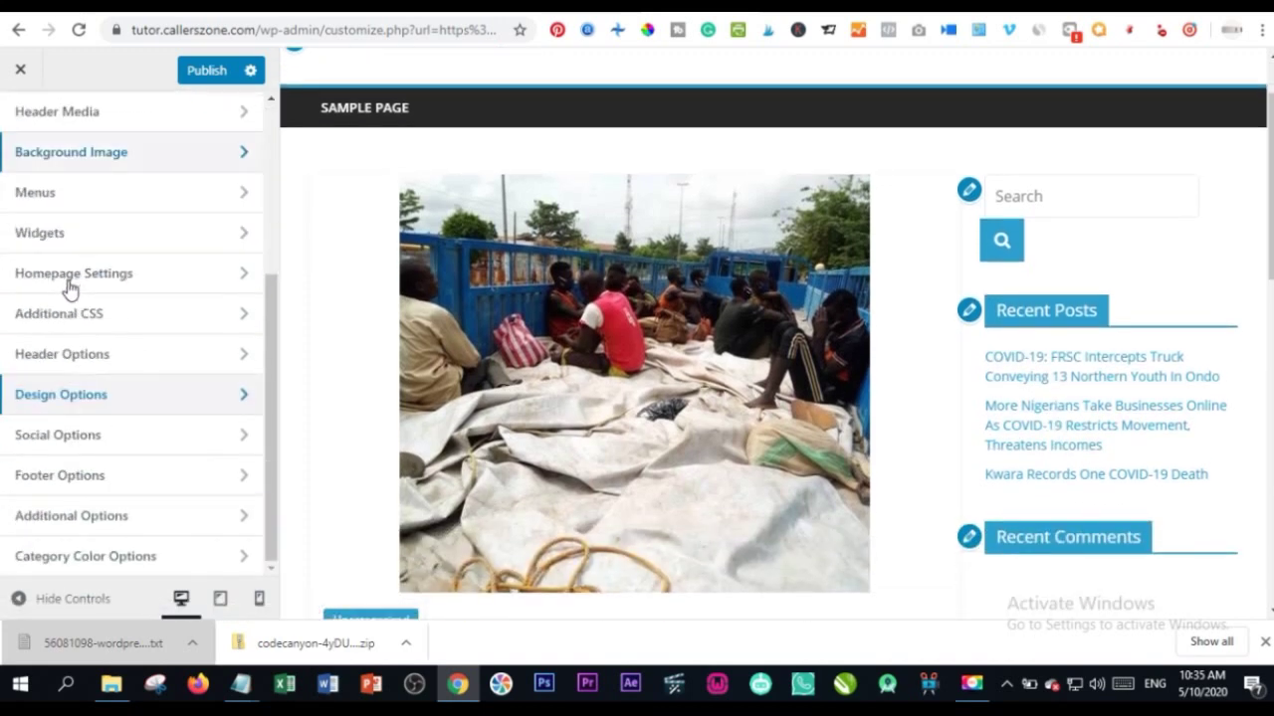
left_click(75, 406)
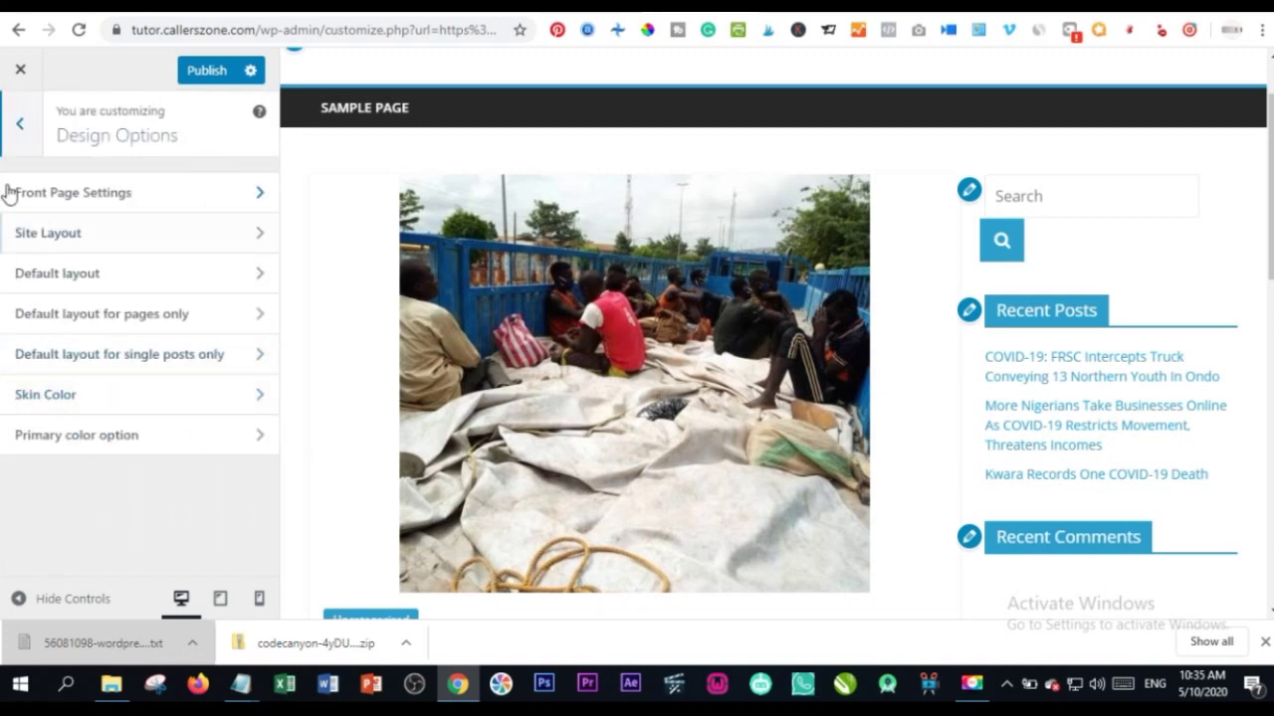
left_click(86, 202)
left_click(21, 120)
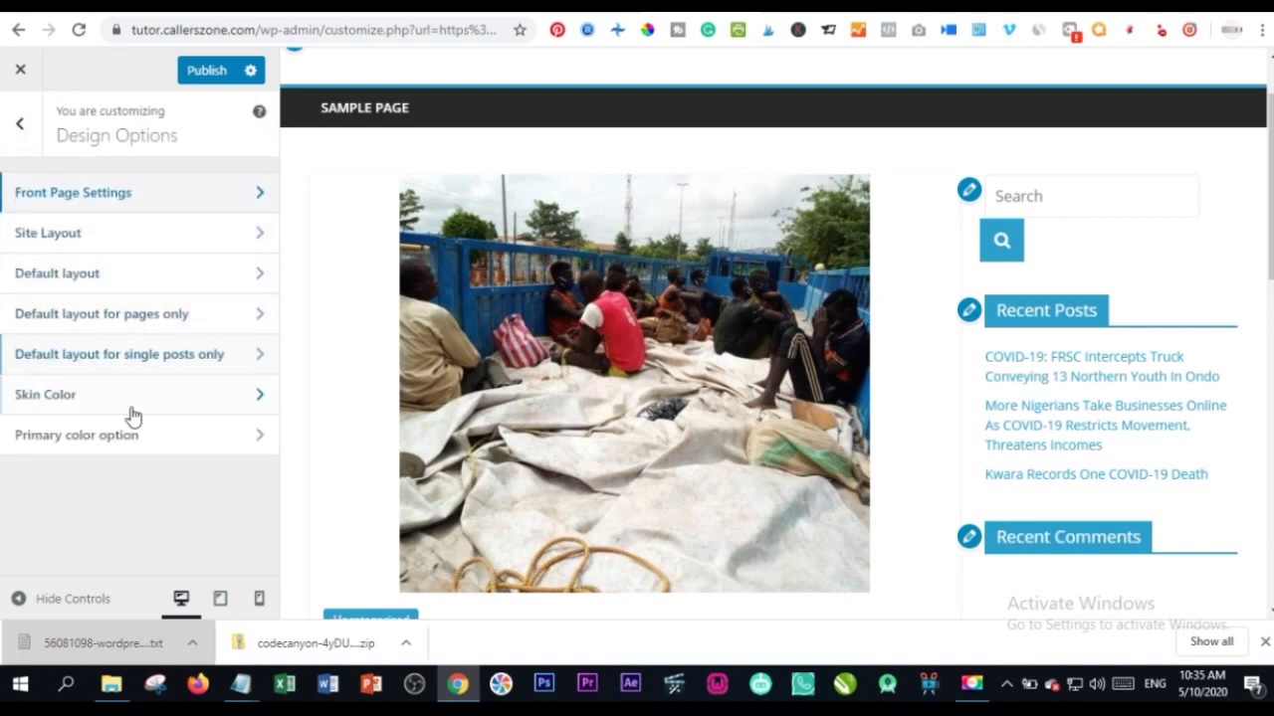
Step: Change the theme's primary color, trying purple #8224e3 first and settling on pink-red #ff2861
left_click(87, 438)
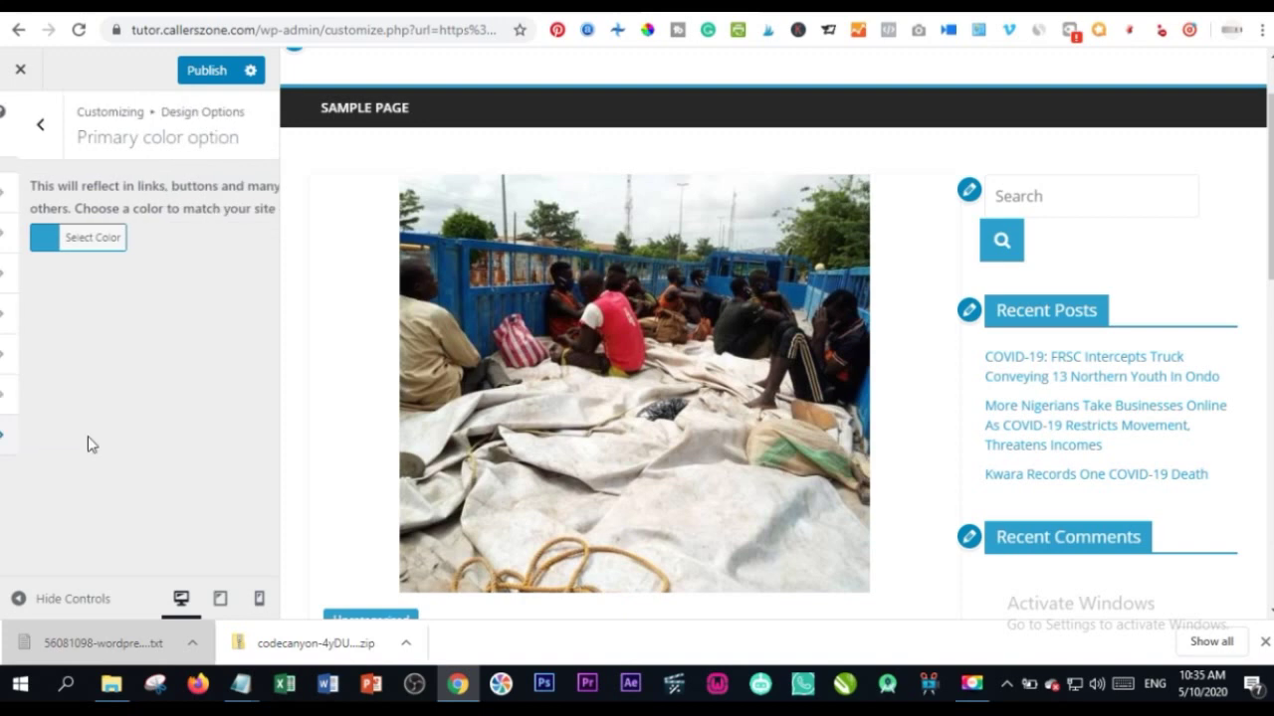
left_click(23, 243)
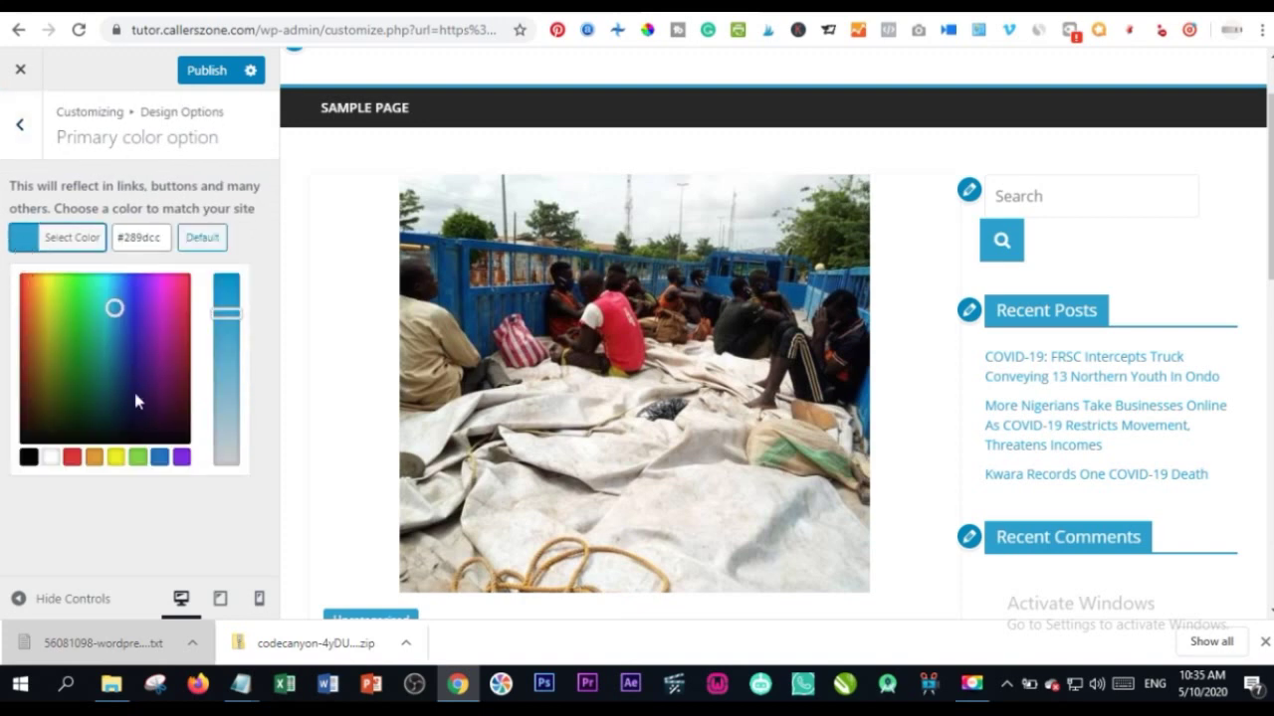
left_click(181, 457)
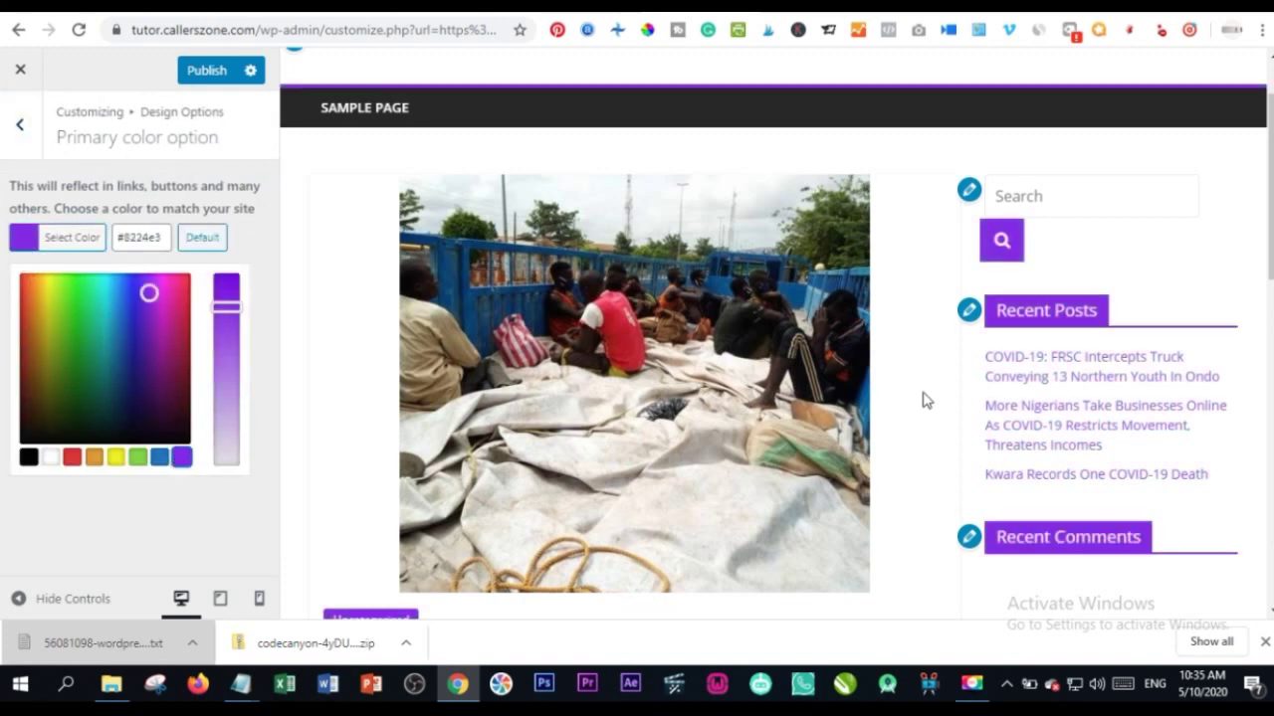
scroll(923, 400, "up", 1)
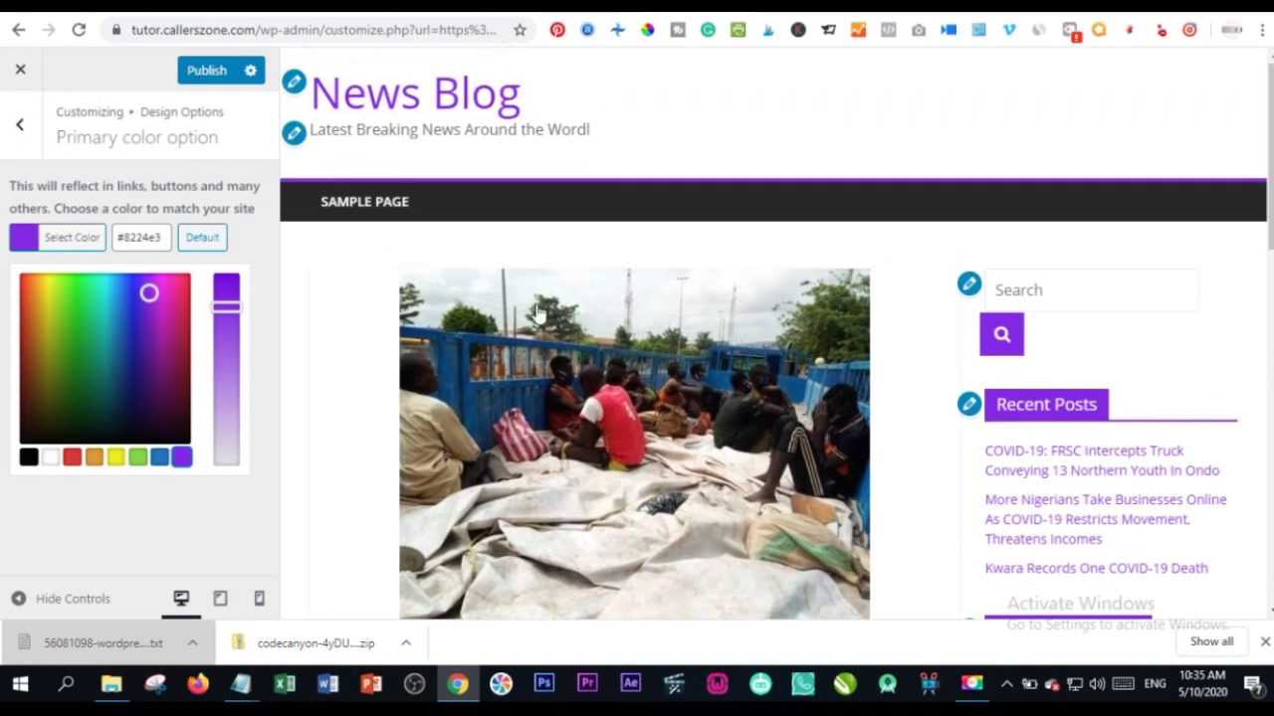
left_click(180, 309)
left_click_drag(27, 316, 185, 272)
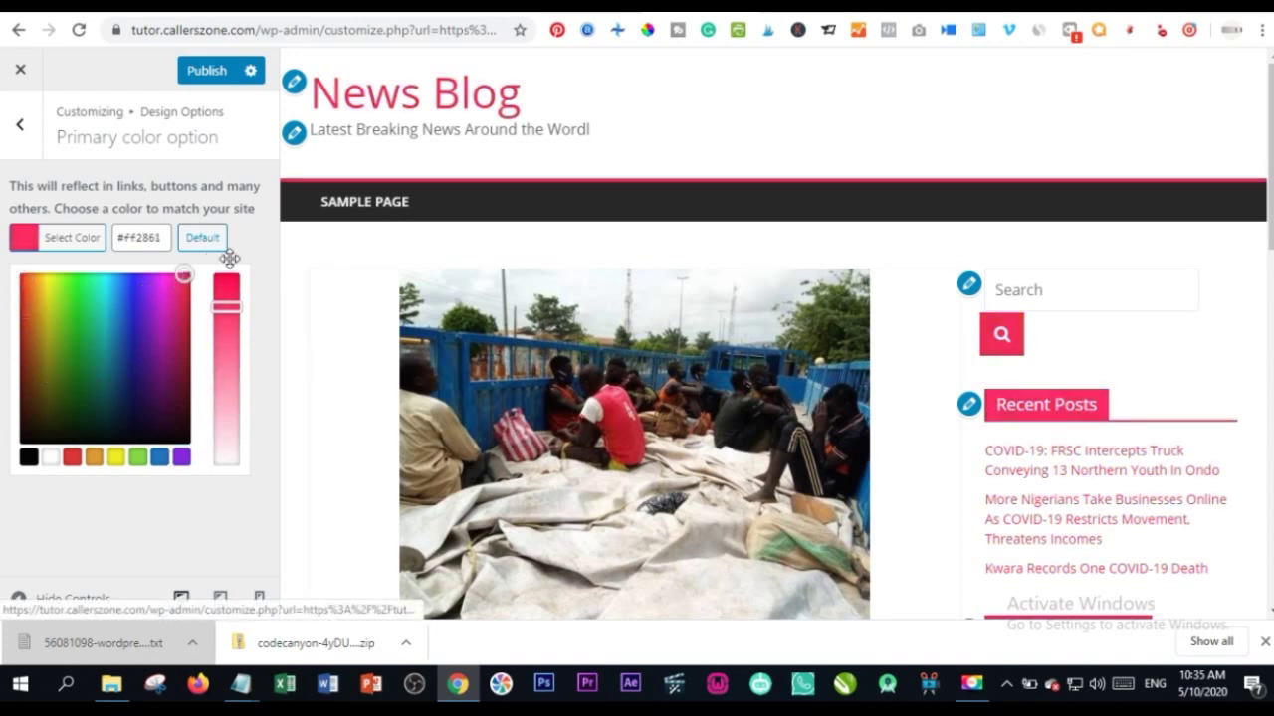
left_click(129, 548)
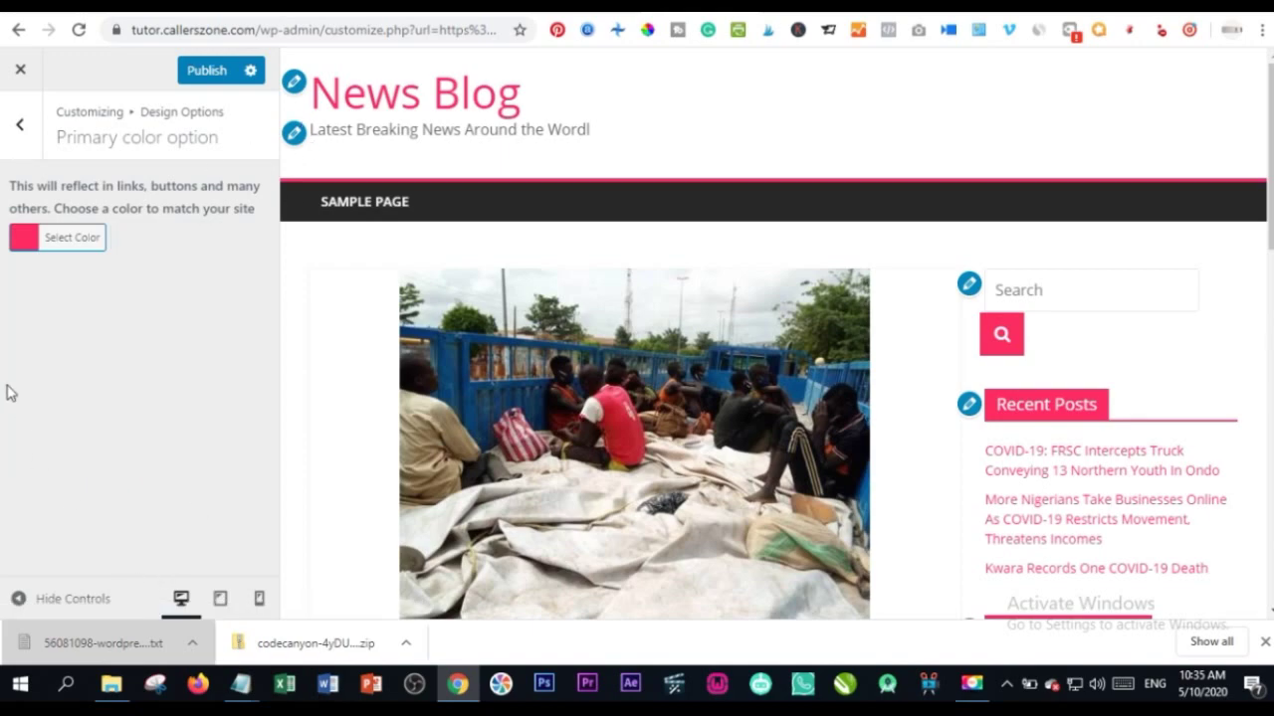
Step: Publish the customizations, check the posts and footer in the preview, and go back to Design Options
left_click(196, 87)
scroll(785, 261, "down", 10)
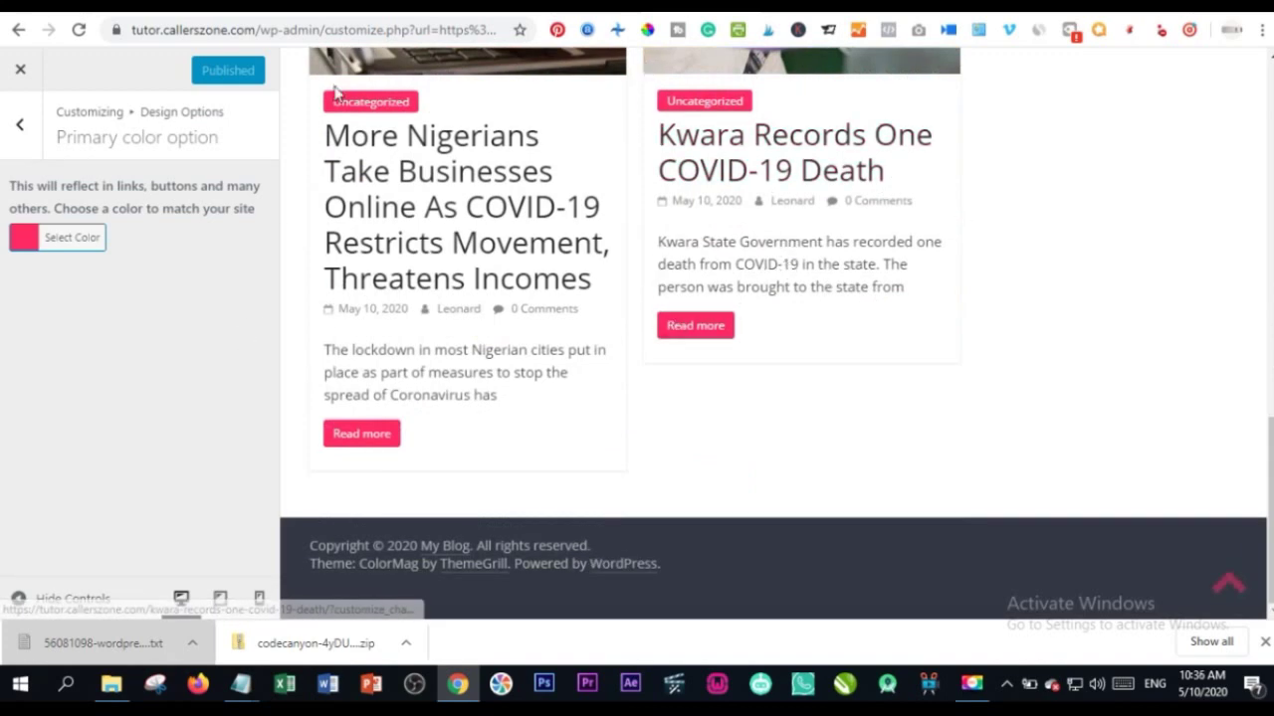
left_click(20, 123)
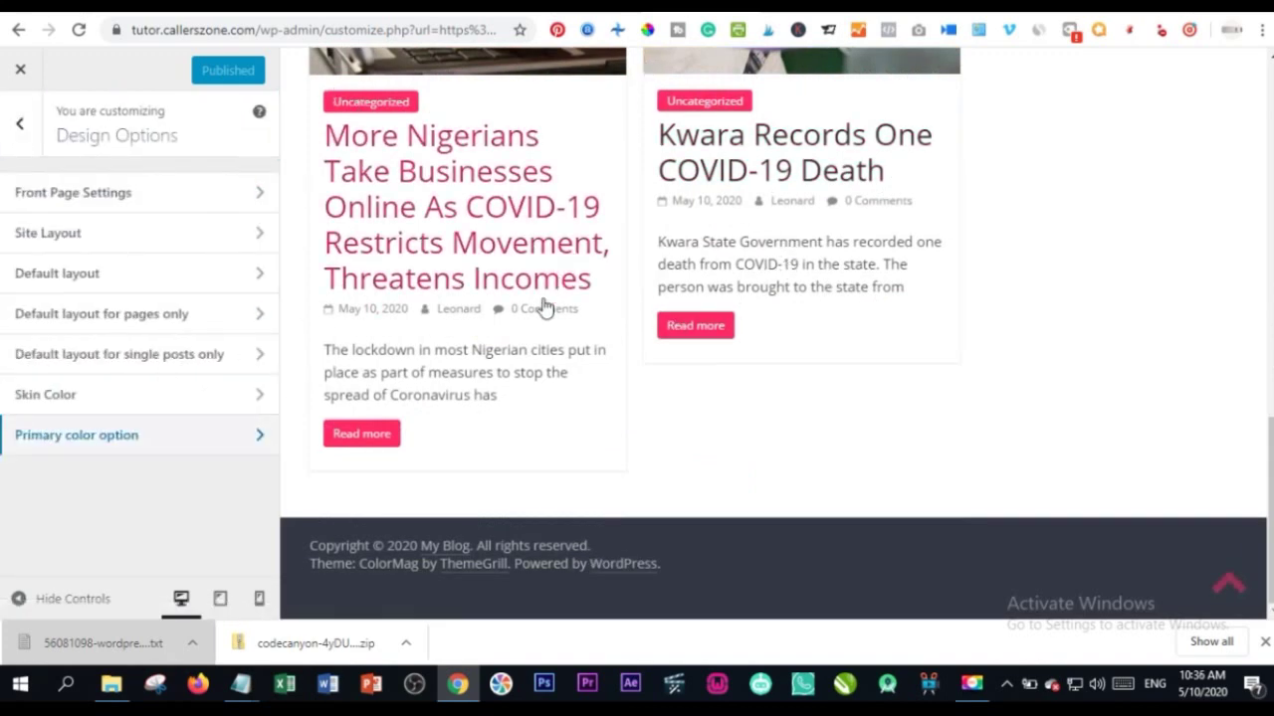
Step: Try the Dark Skin color for the site, check it in the preview, and switch back to White Skin
left_click(64, 397)
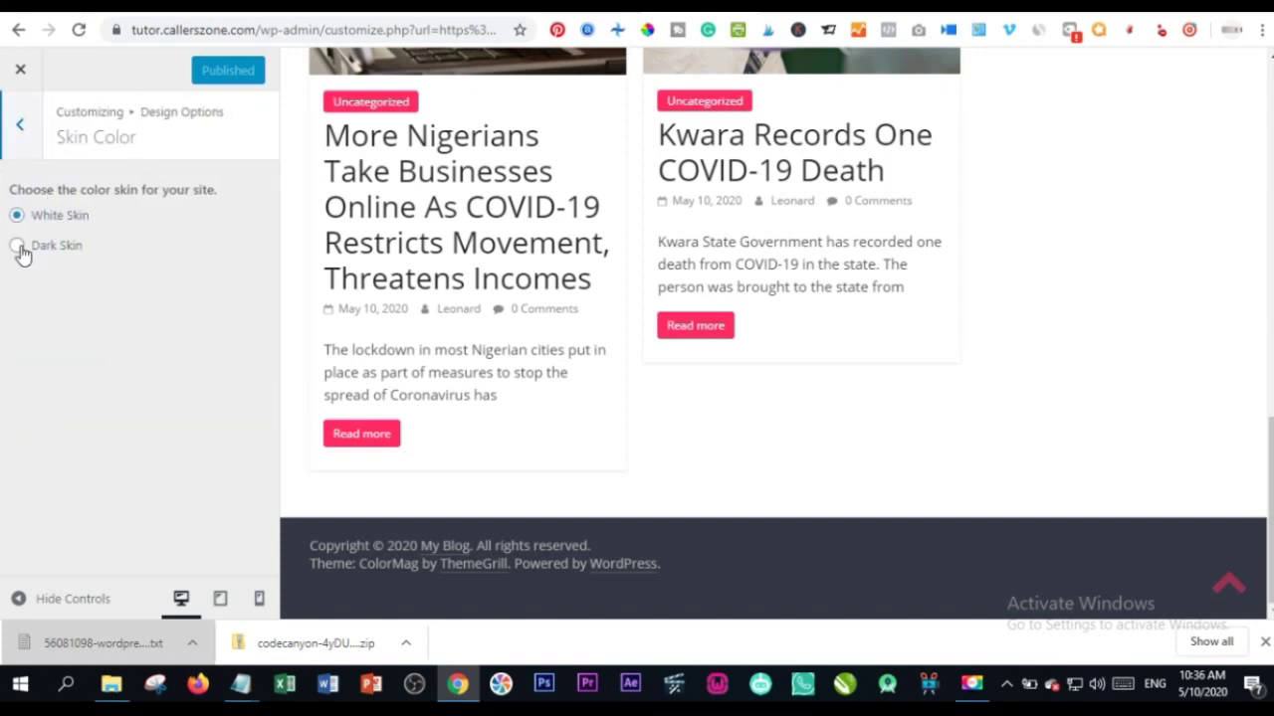
left_click(17, 246)
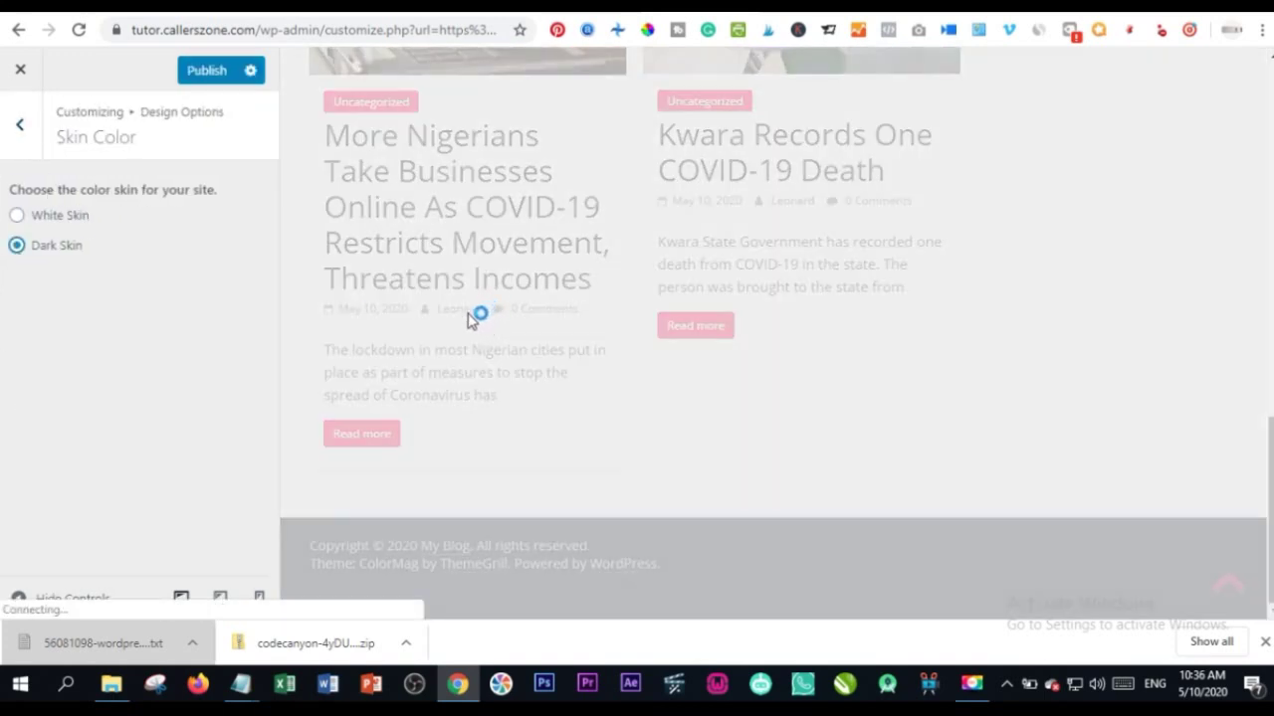
scroll(626, 344, "up", 10)
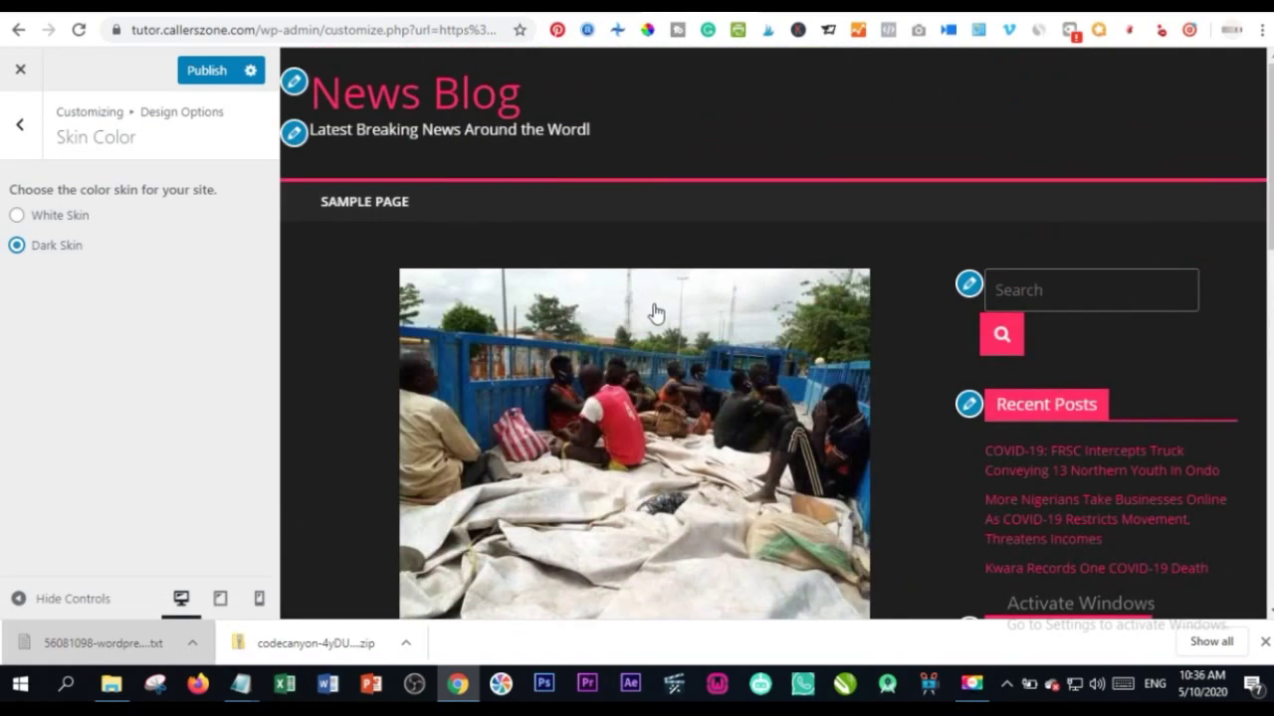
scroll(617, 313, "down", 4)
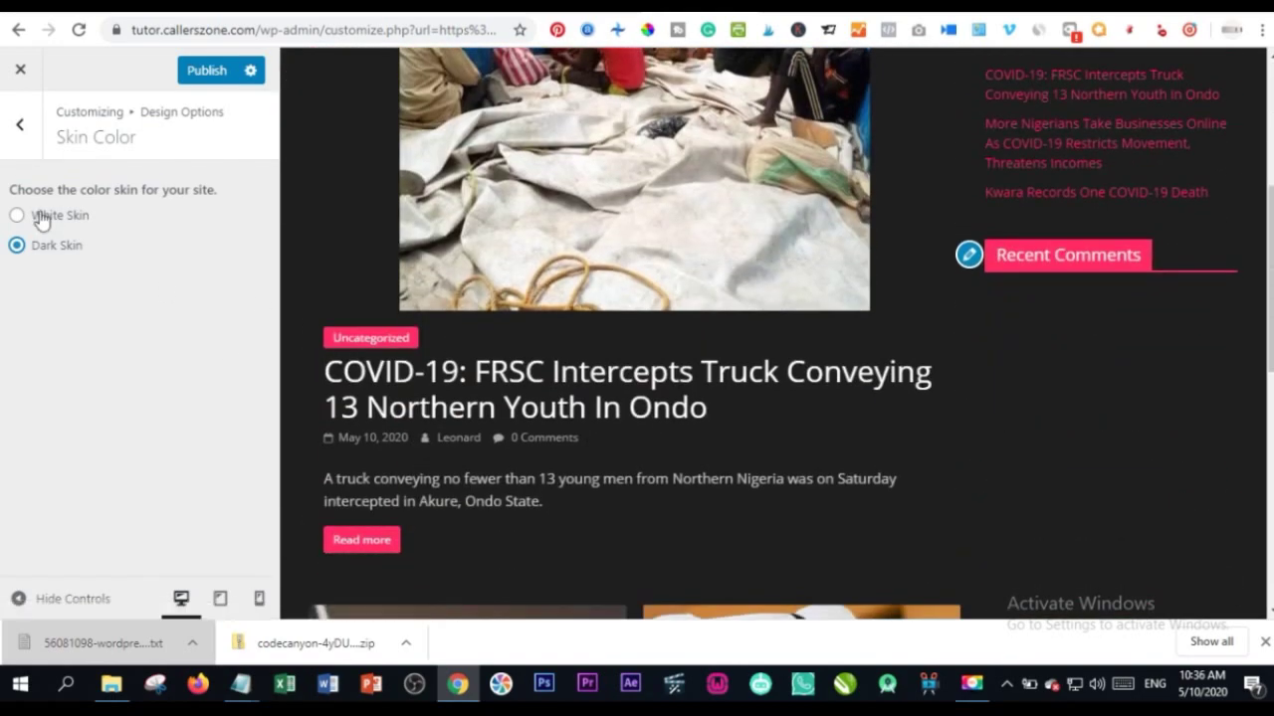
left_click(40, 219)
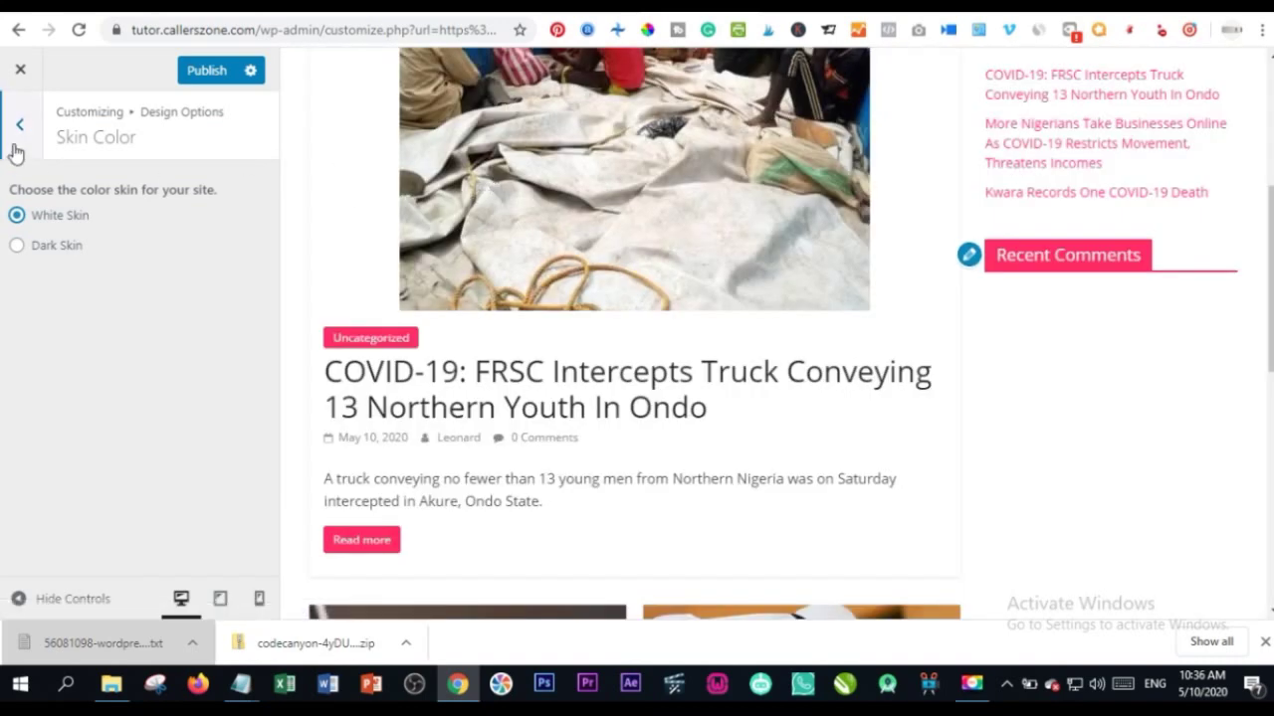
left_click(15, 144)
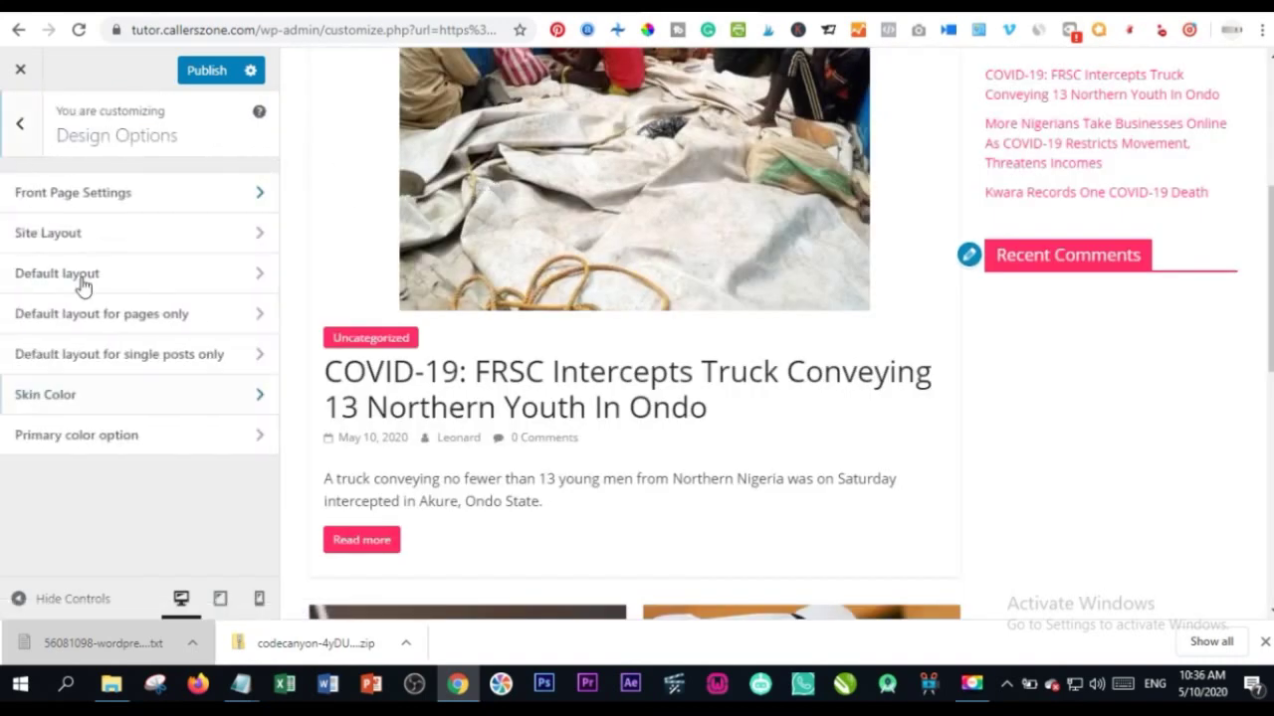
Step: Check the Site Layout choices in Design Options and return to the main customization sections
left_click(70, 233)
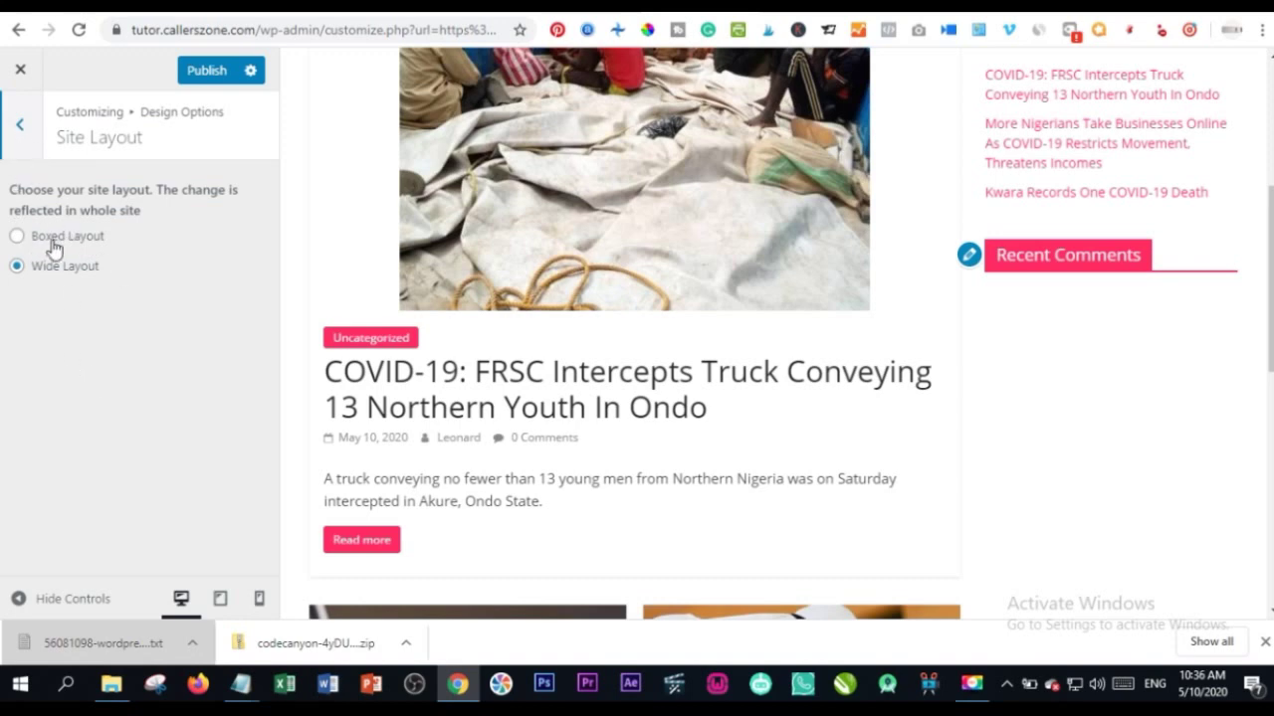
left_click(10, 127)
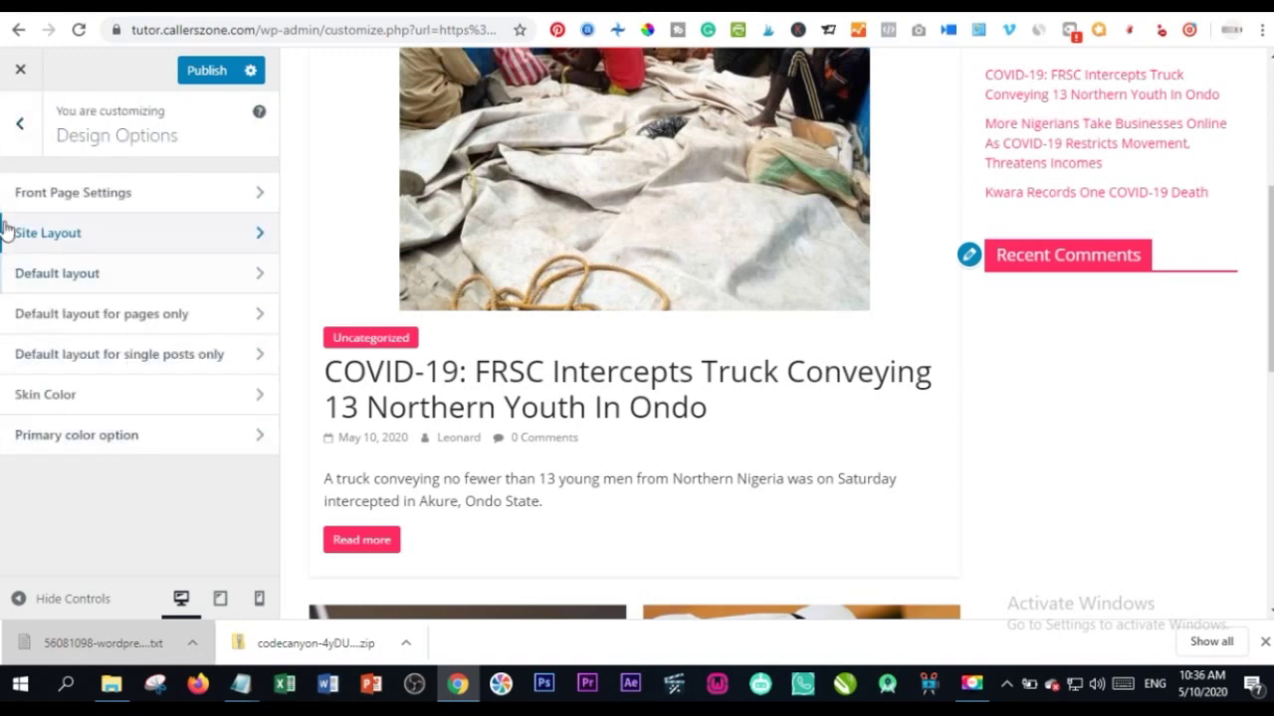
left_click(15, 134)
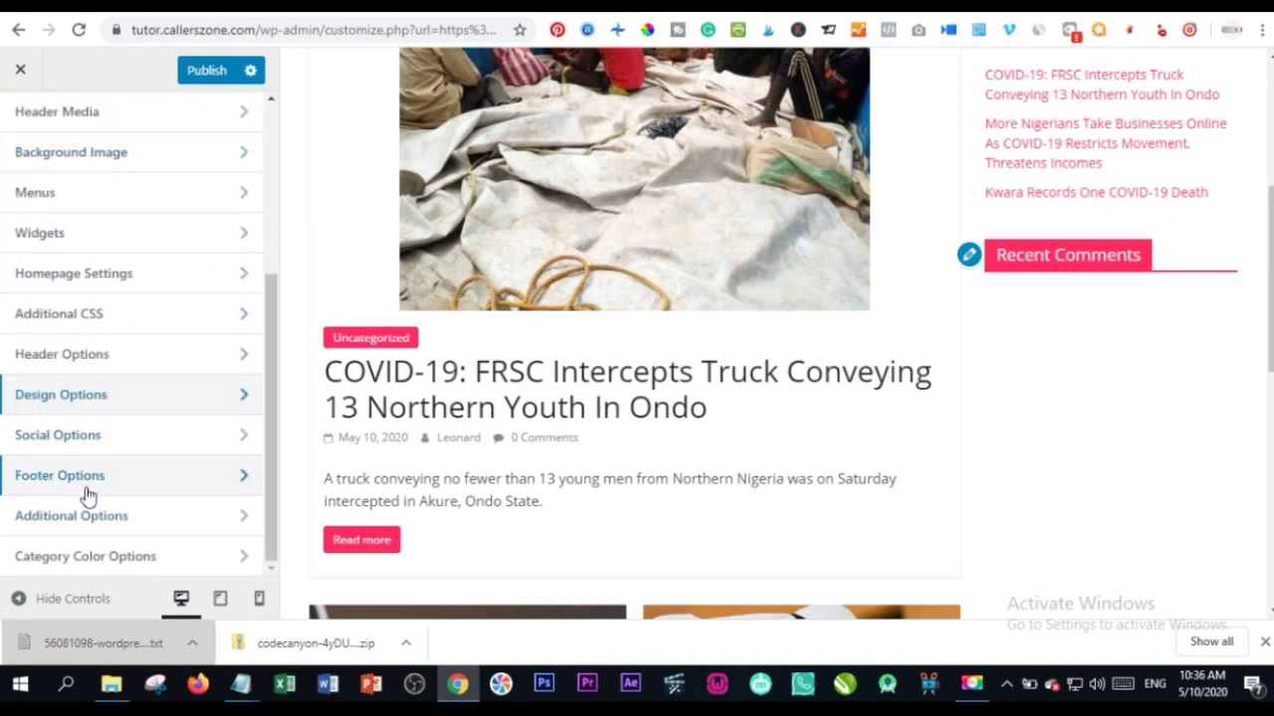
Step: Enter # as the Facebook and Twitter links in Social Options, with social links displayed on both header and footer
left_click(114, 445)
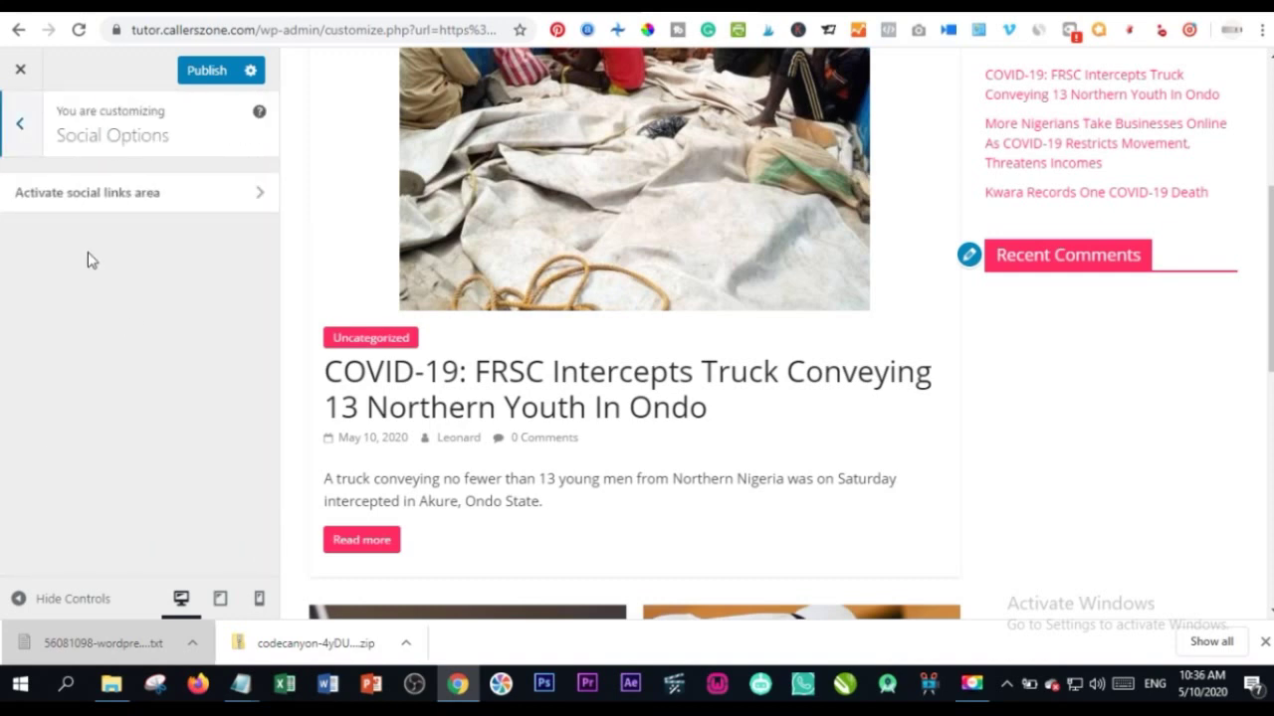
scroll(729, 288, "up", 5)
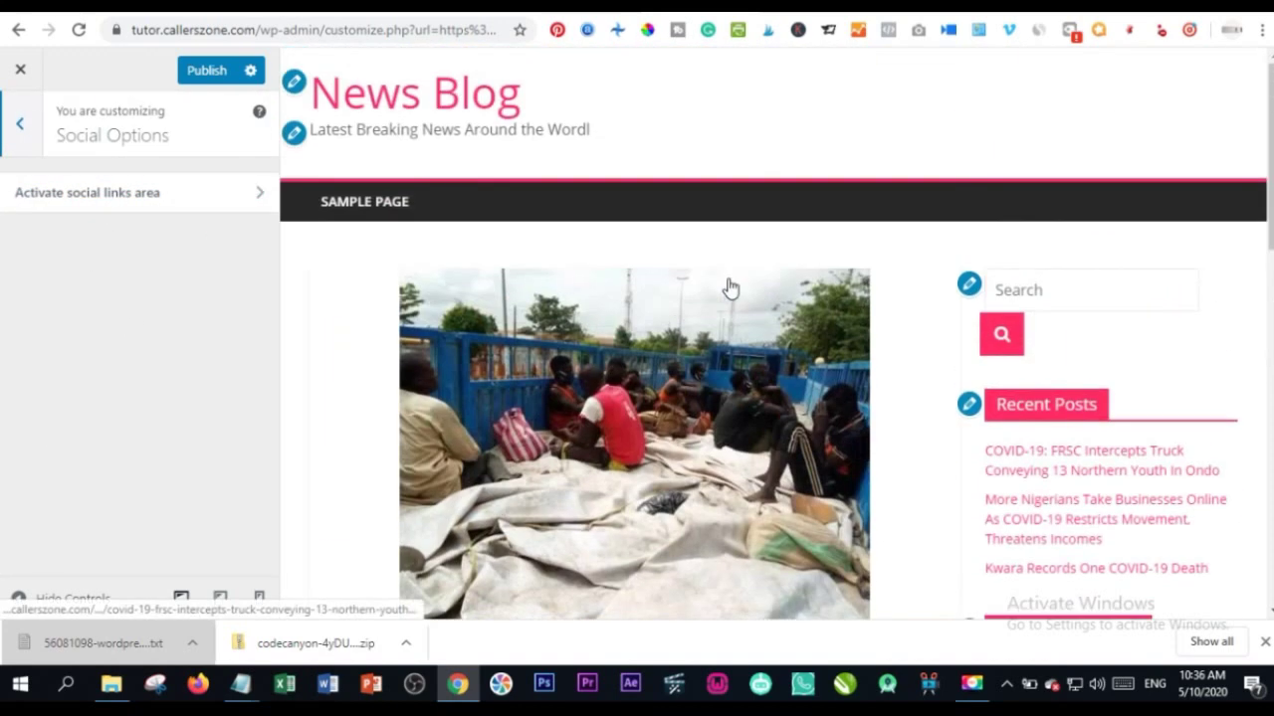
left_click(151, 195)
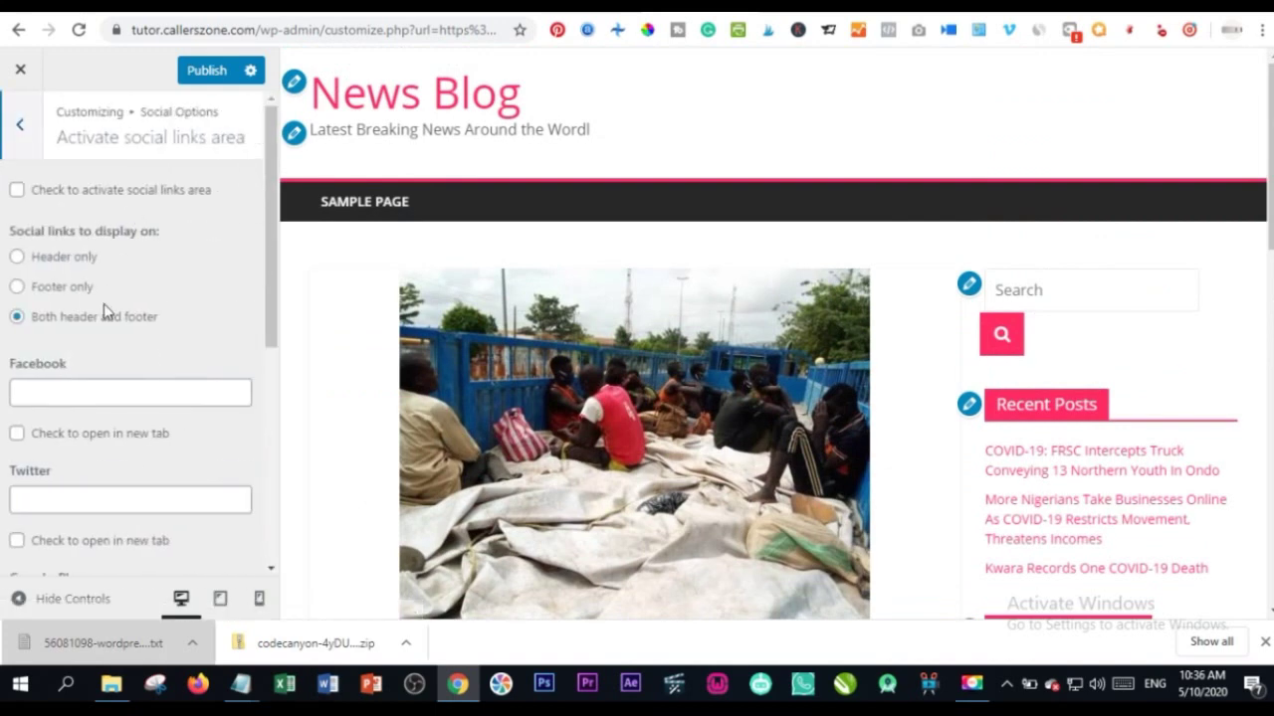
left_click(99, 395)
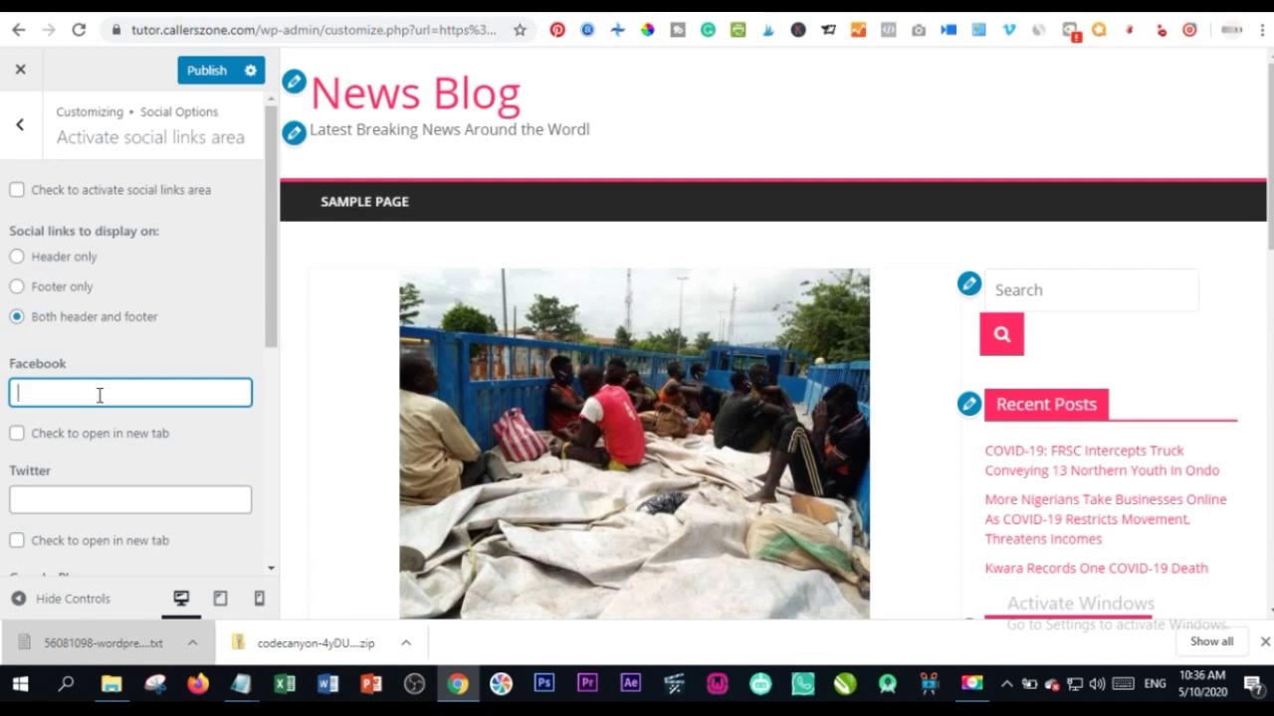
type("#")
left_click(84, 500)
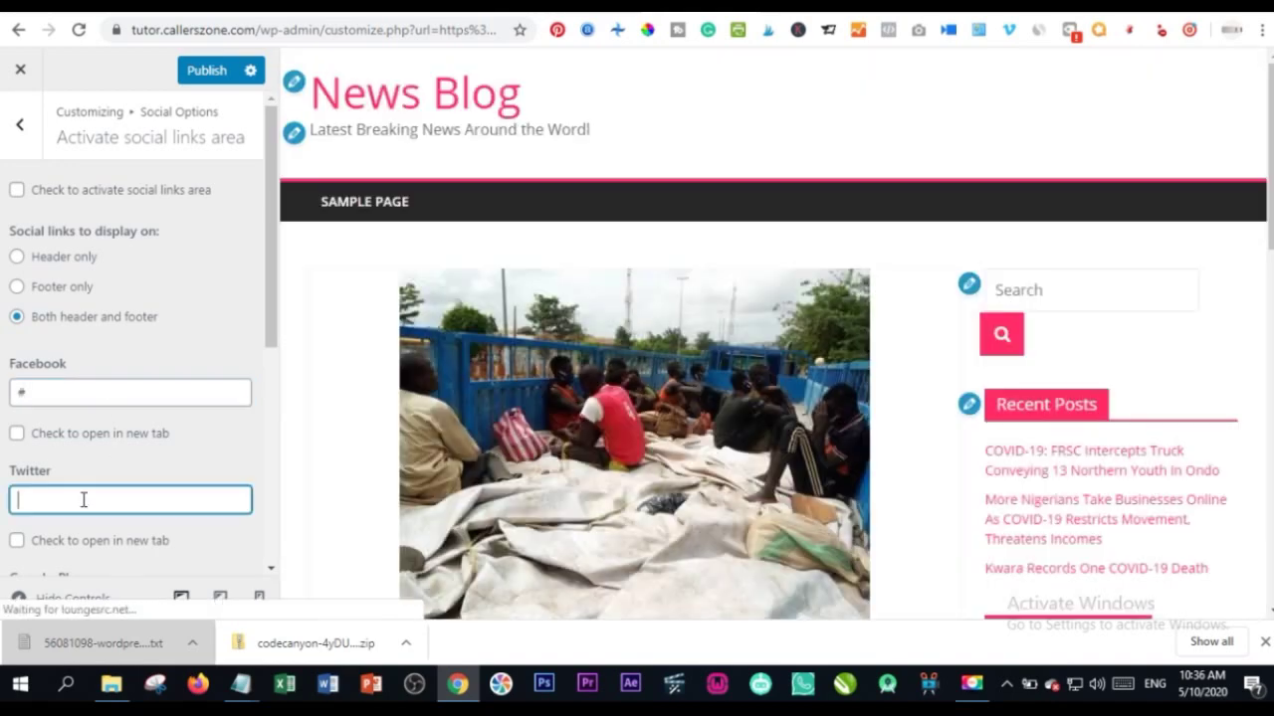
type("#")
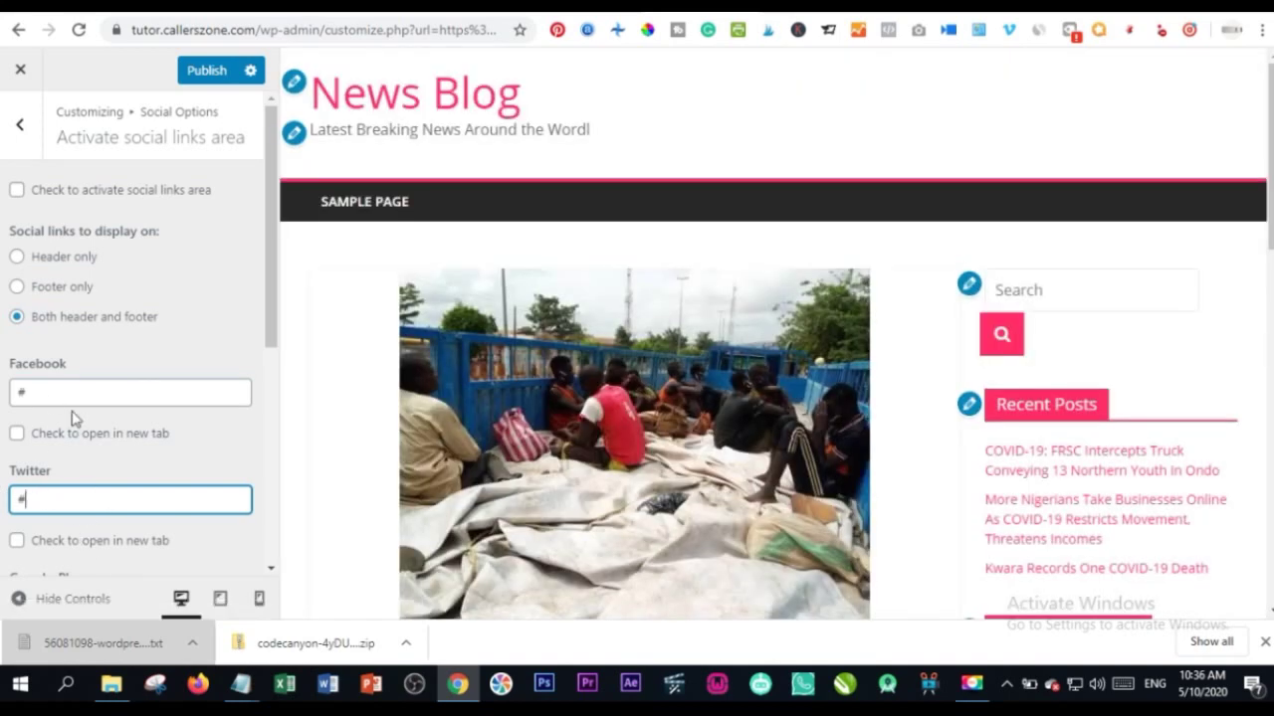
left_click(17, 258)
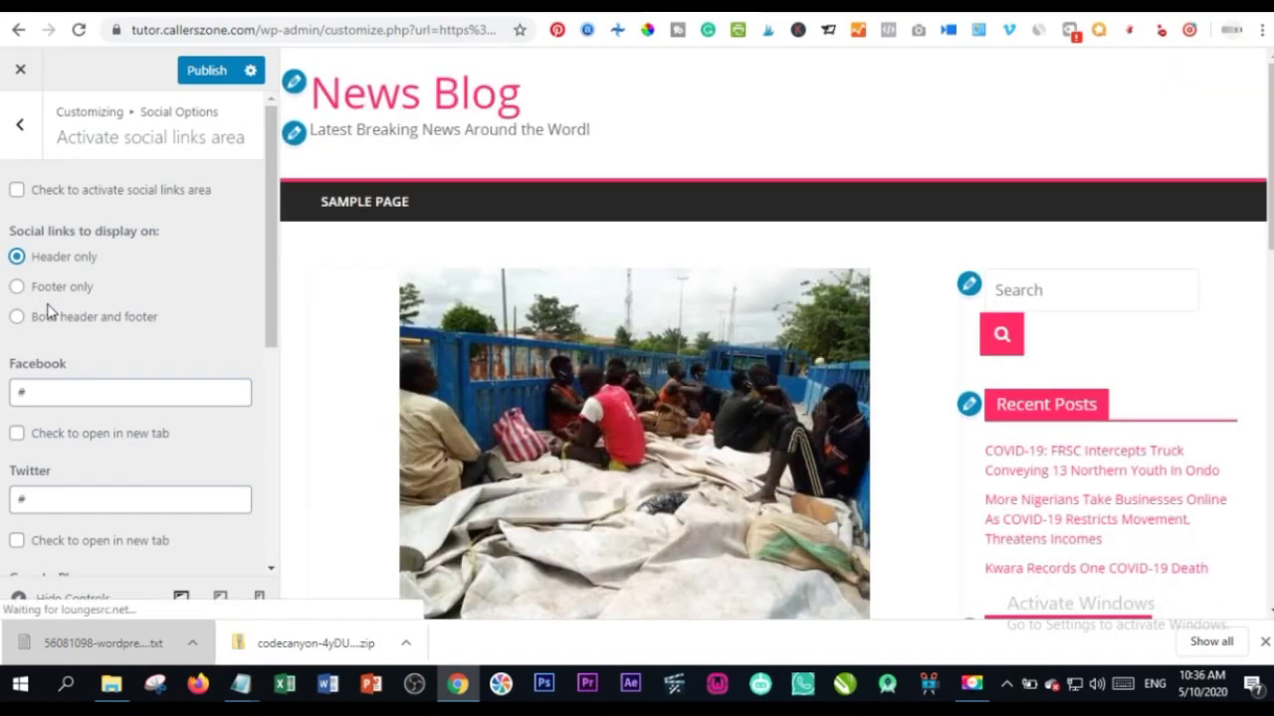
left_click(17, 316)
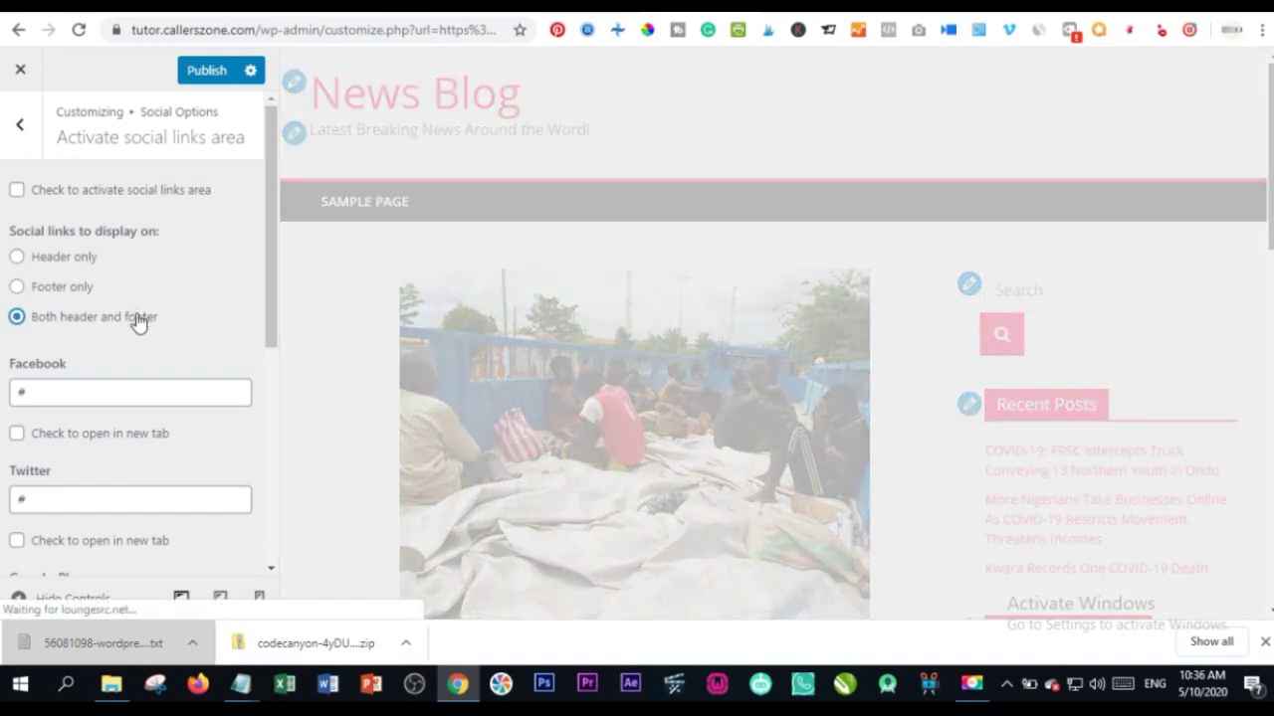
Step: Enter # as the Instagram and YouTube links and return to the main customization sections
scroll(80, 438, "down", 1)
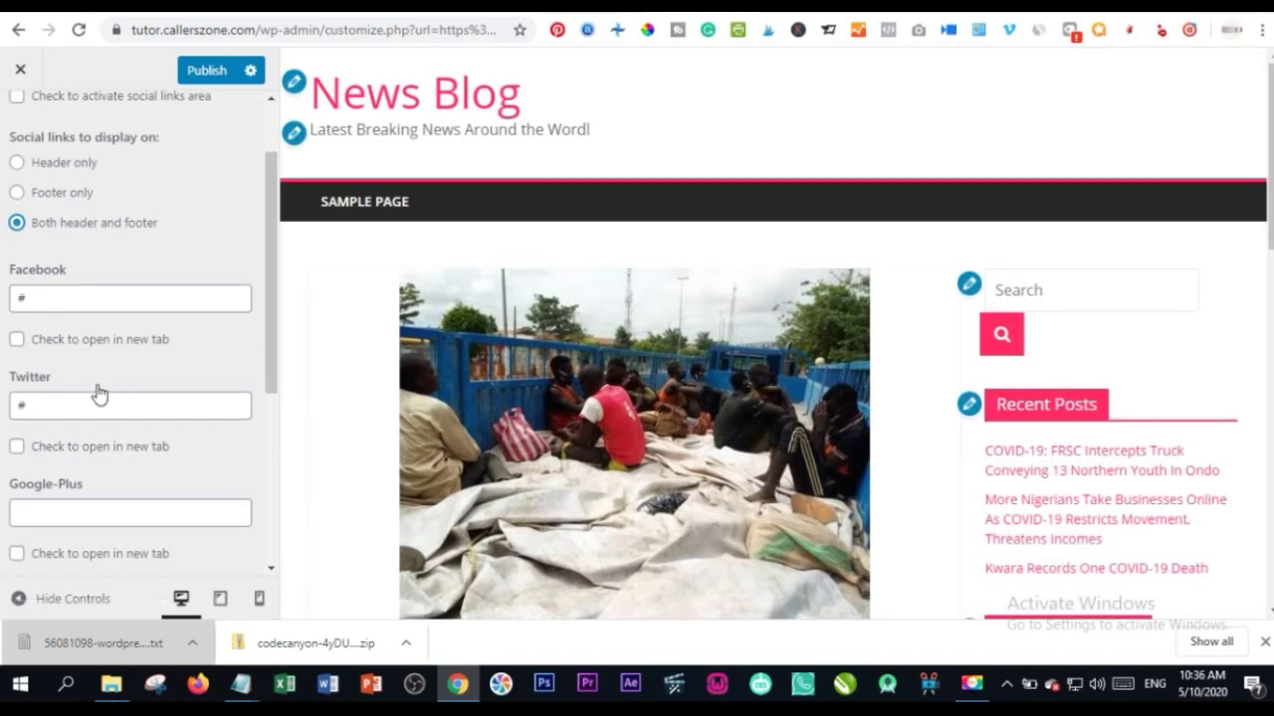
scroll(88, 418, "down", 3)
scroll(84, 388, "up", 2)
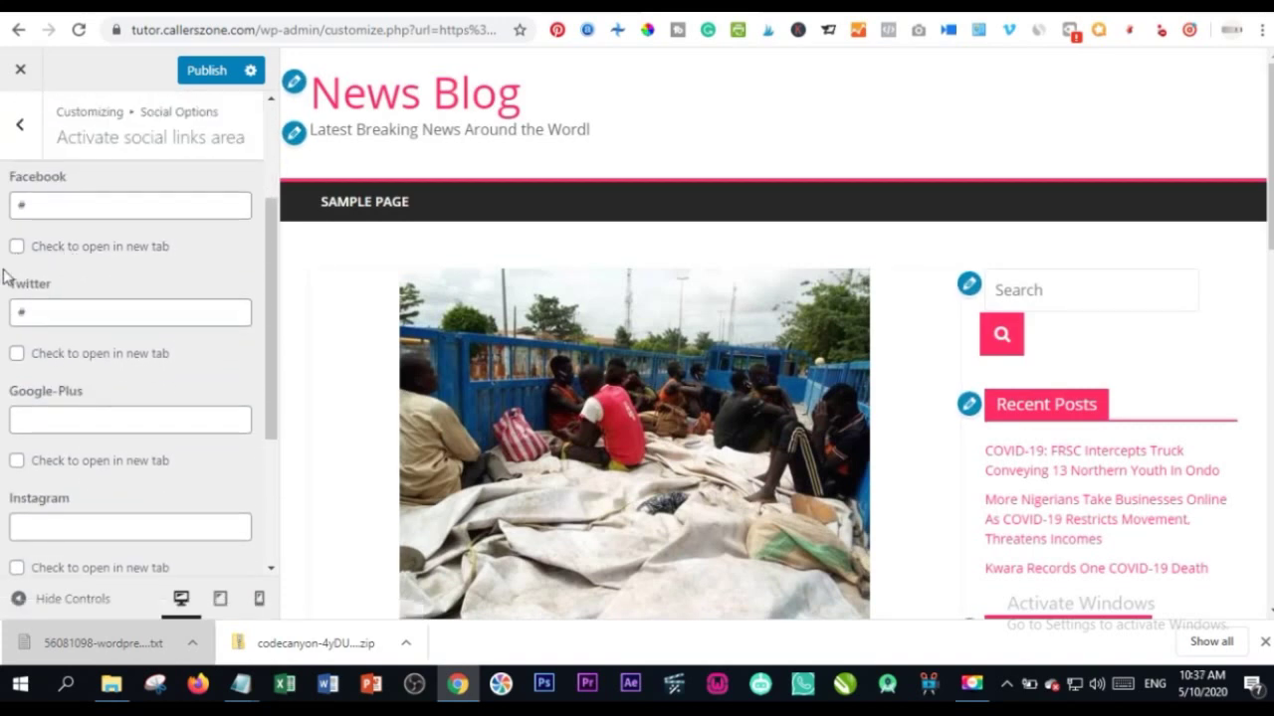
scroll(72, 424, "down", 3)
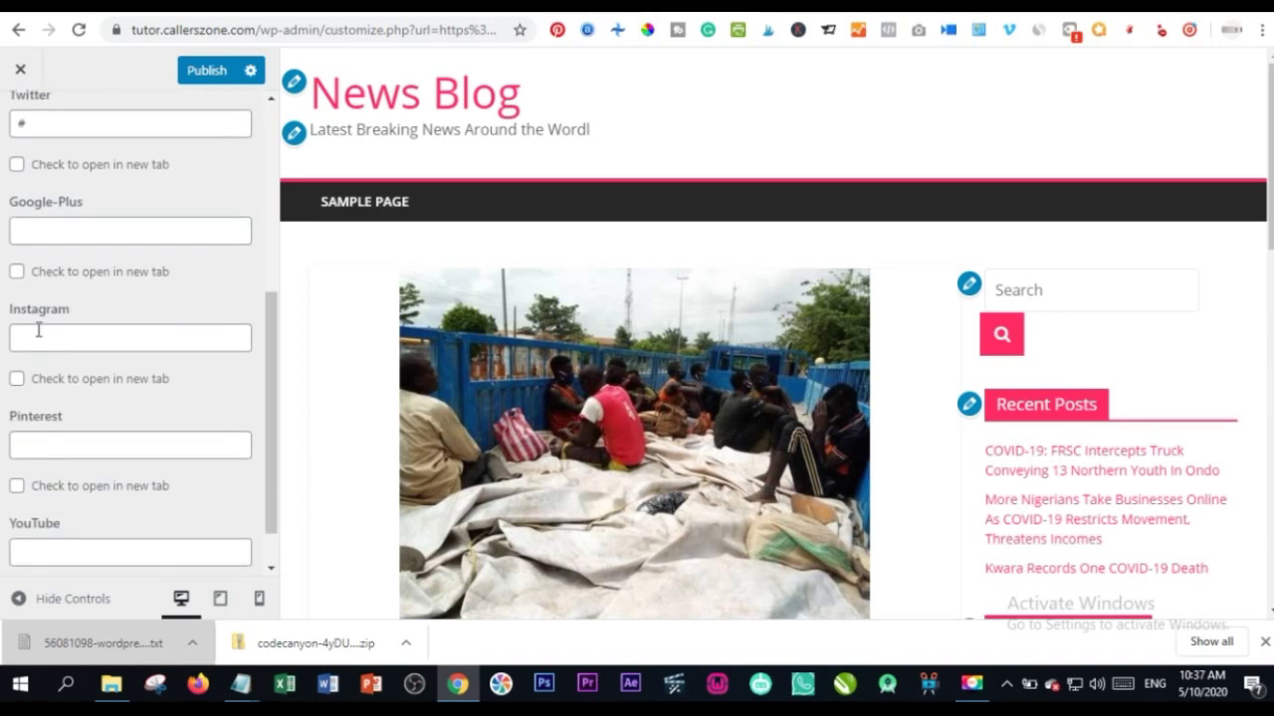
scroll(61, 451, "up", 5)
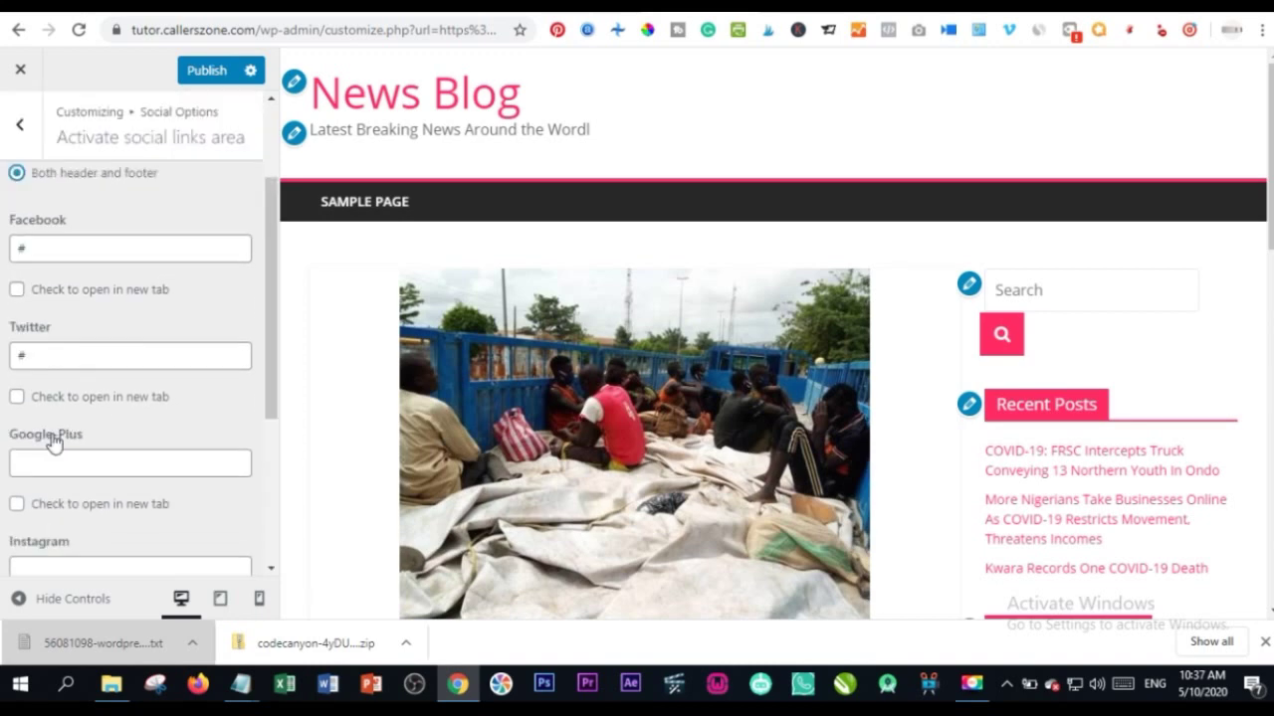
scroll(70, 537, "down", 3)
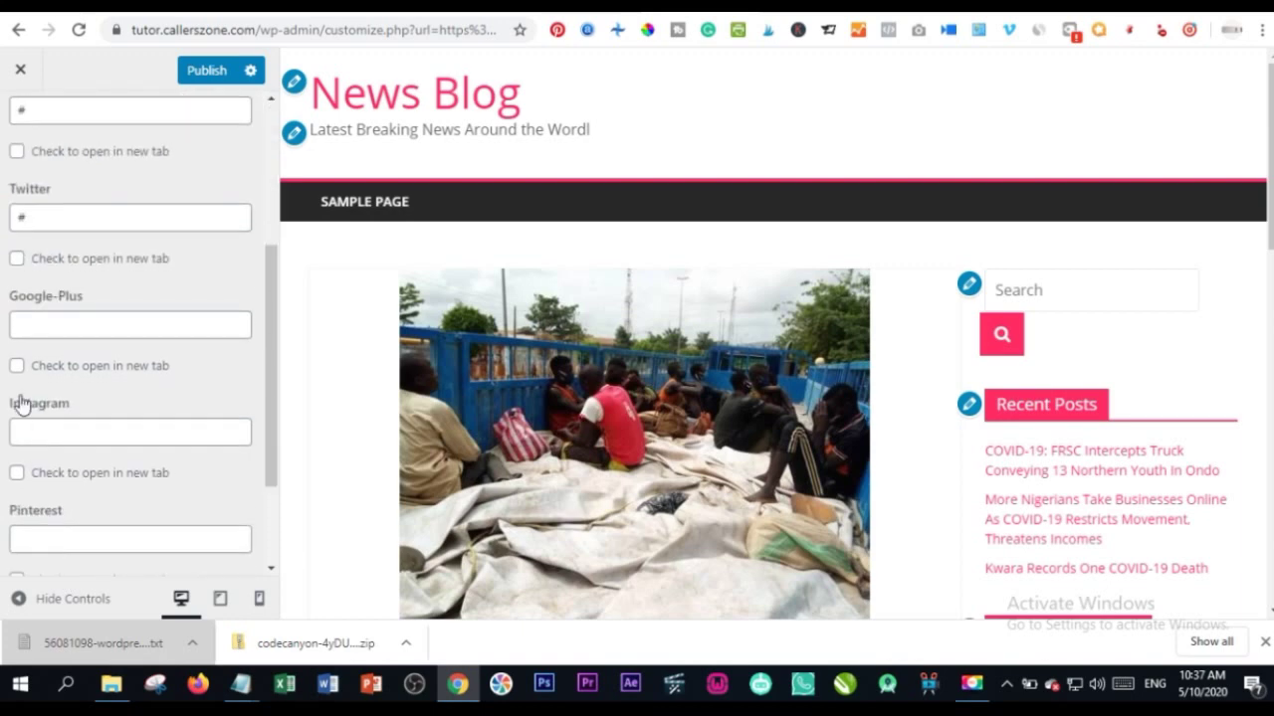
left_click(36, 424)
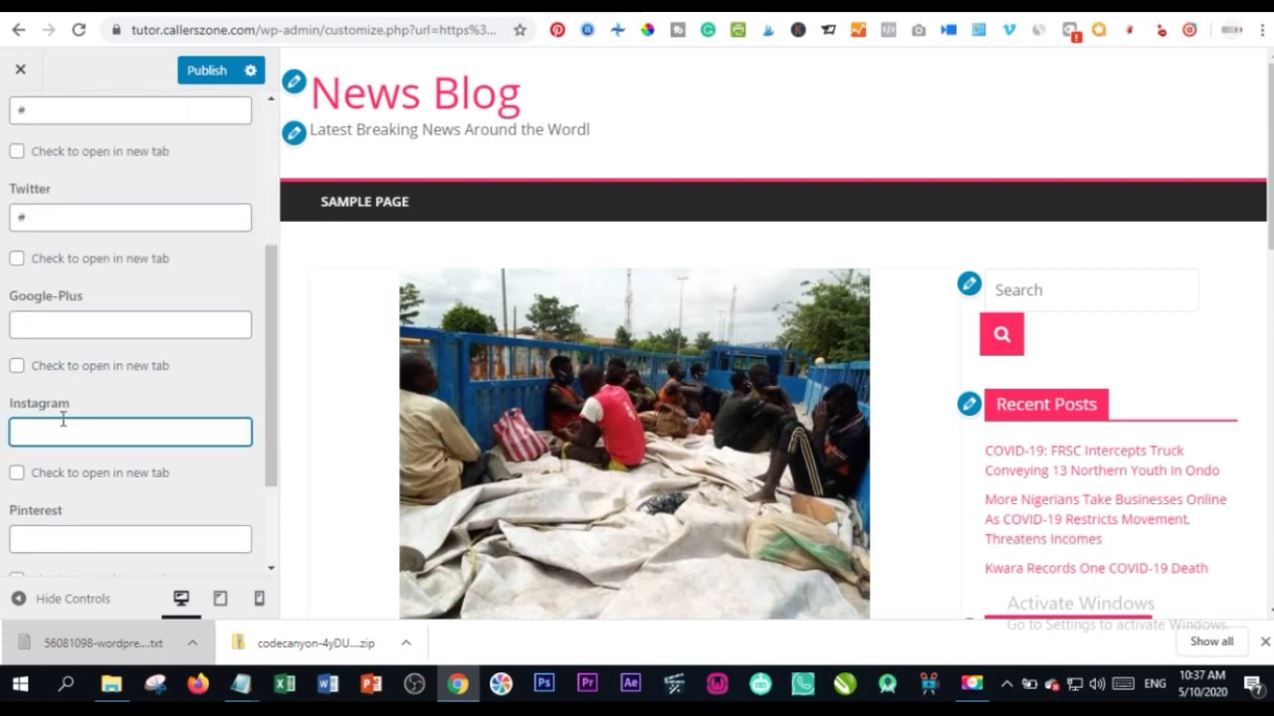
type("#")
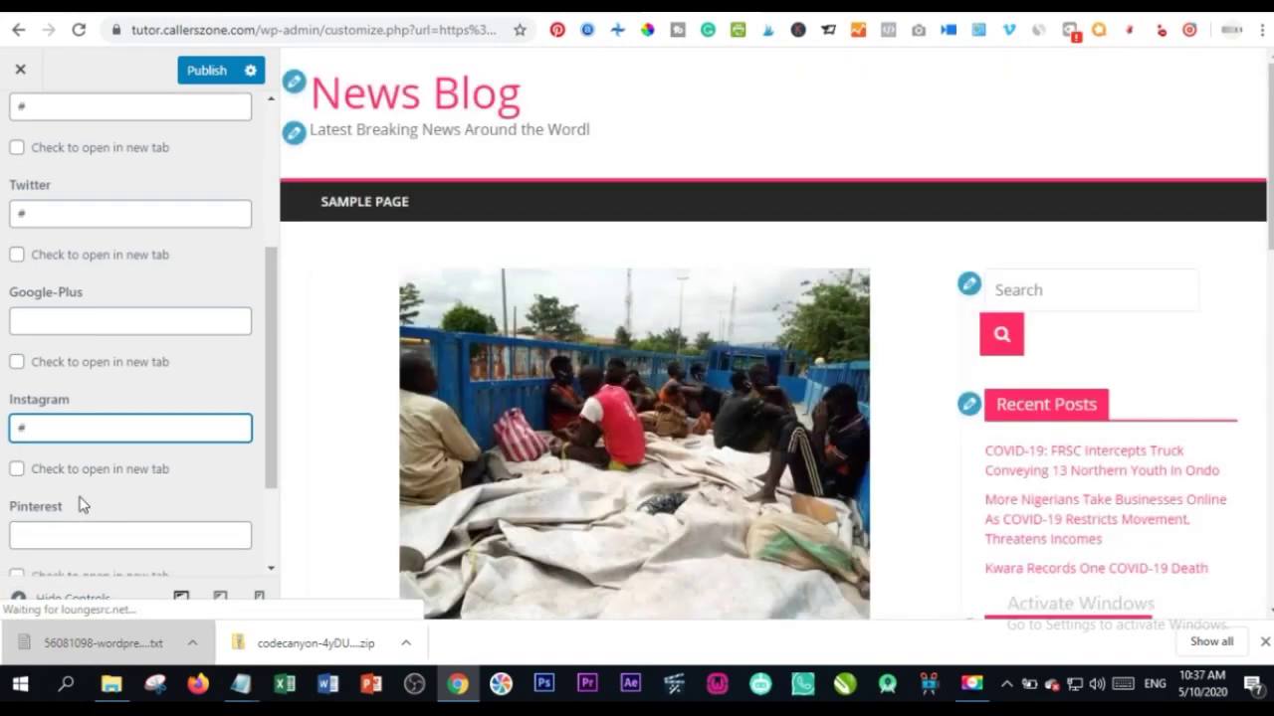
scroll(82, 505, "down", 2)
left_click(73, 500)
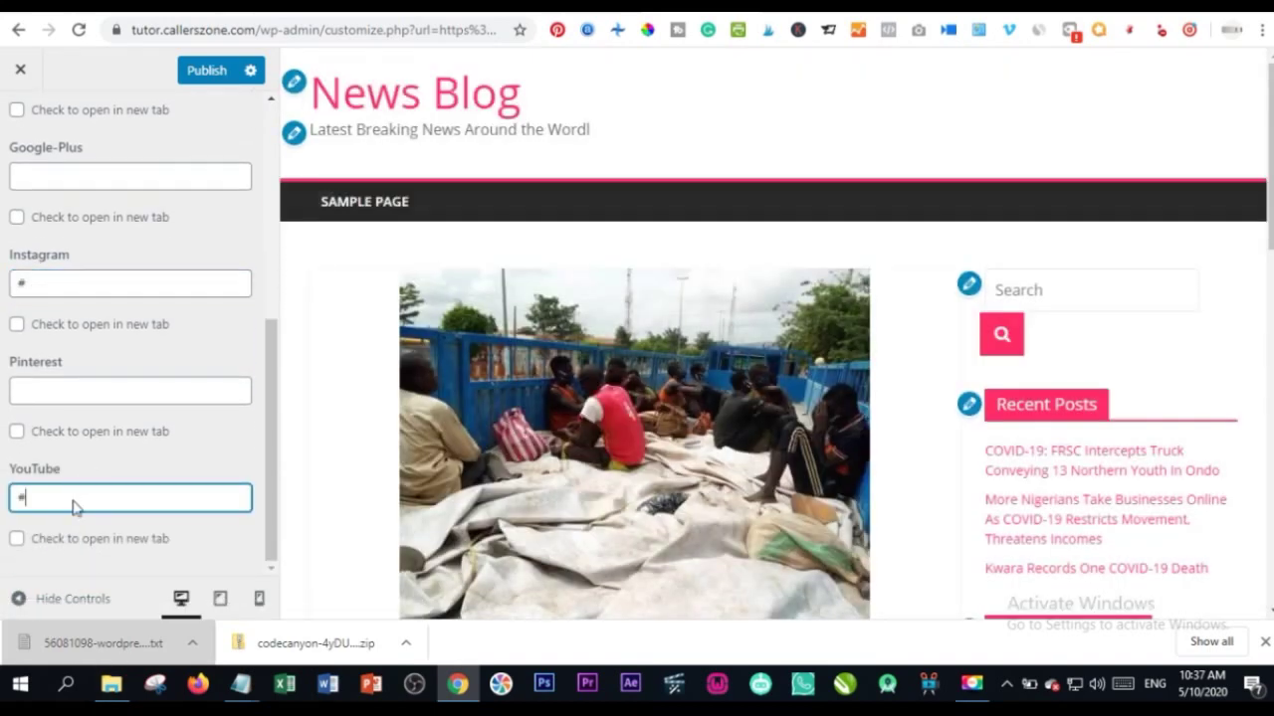
scroll(233, 421, "up", 5)
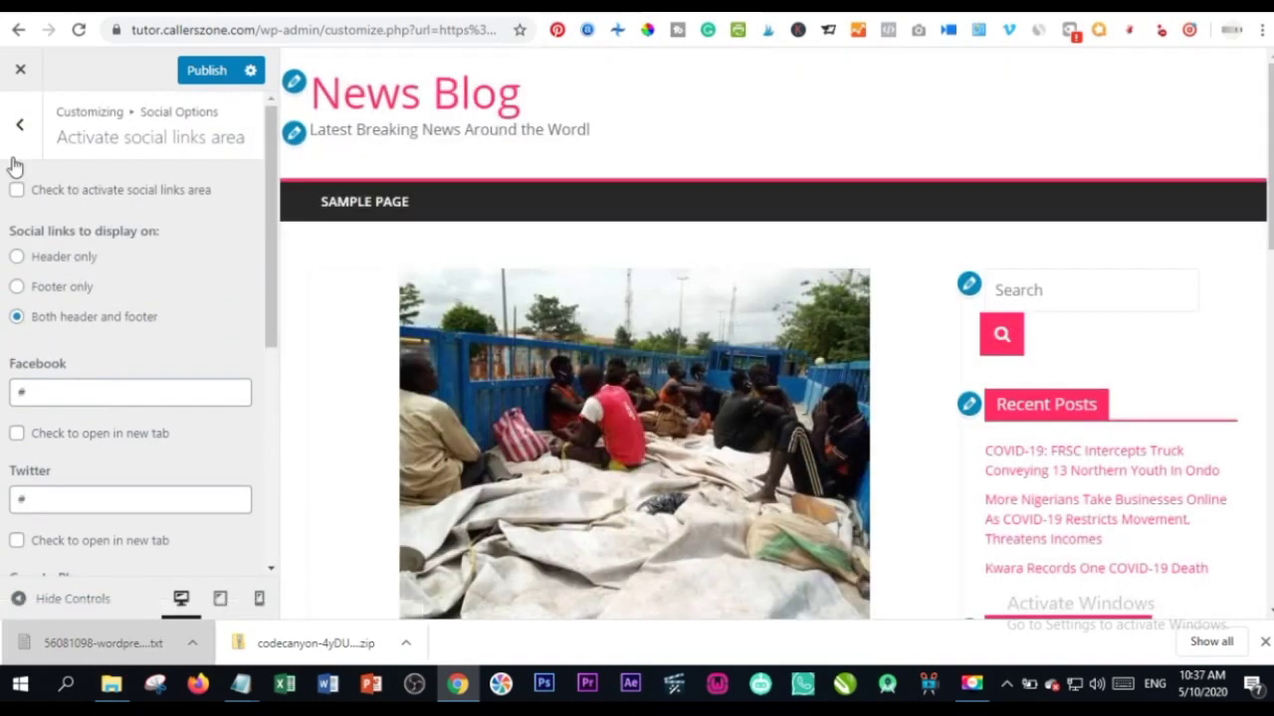
left_click(20, 123)
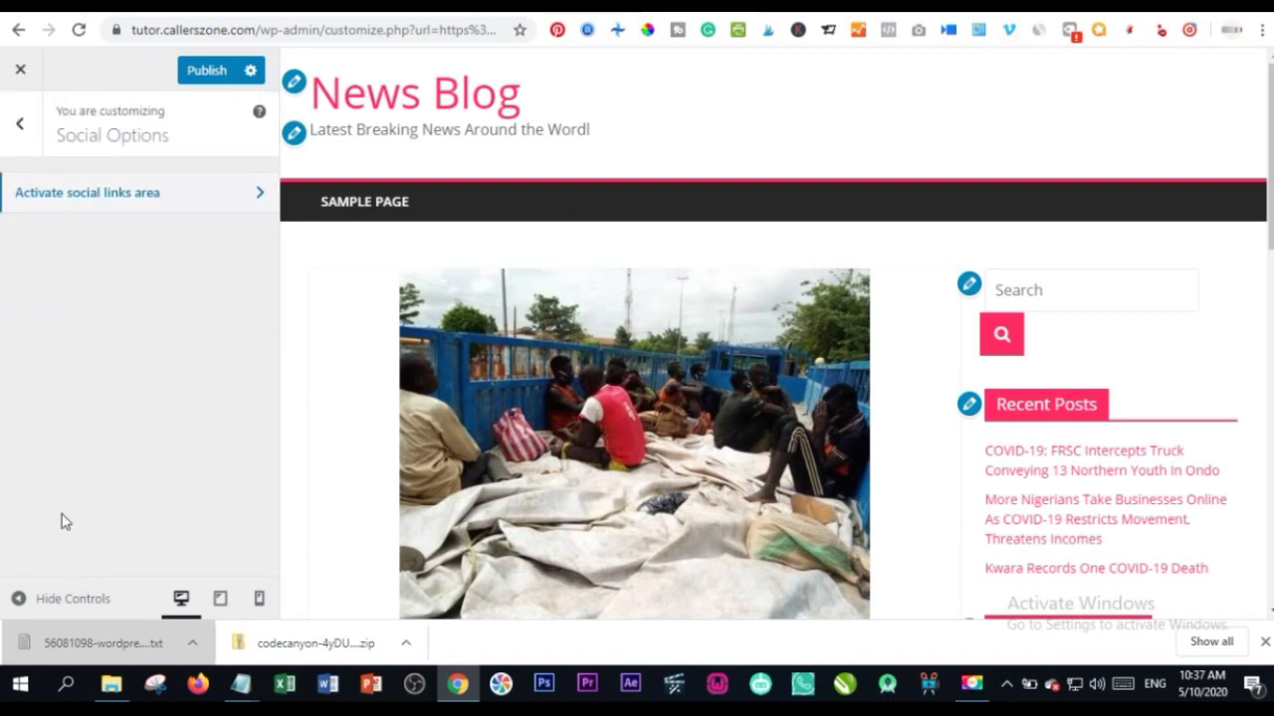
left_click(17, 139)
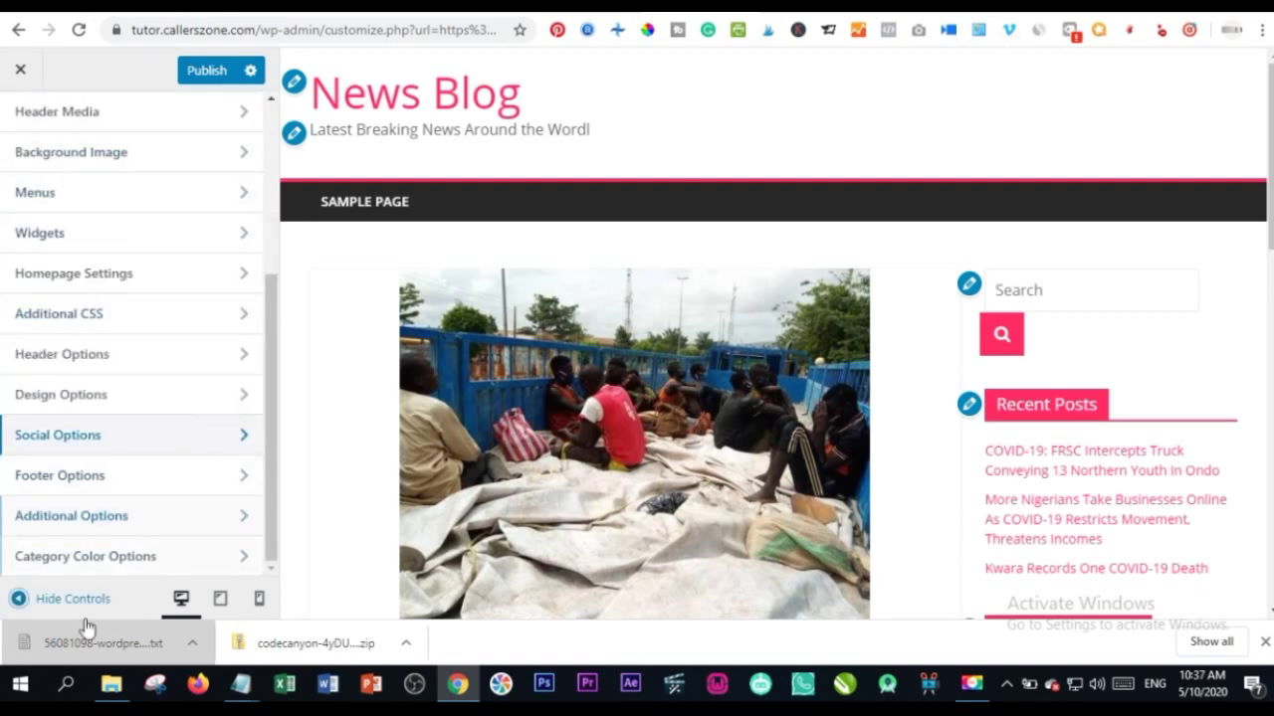
Step: Check the footer in the preview and review the Related Posts settings under Additional Options
scroll(779, 421, "down", 10)
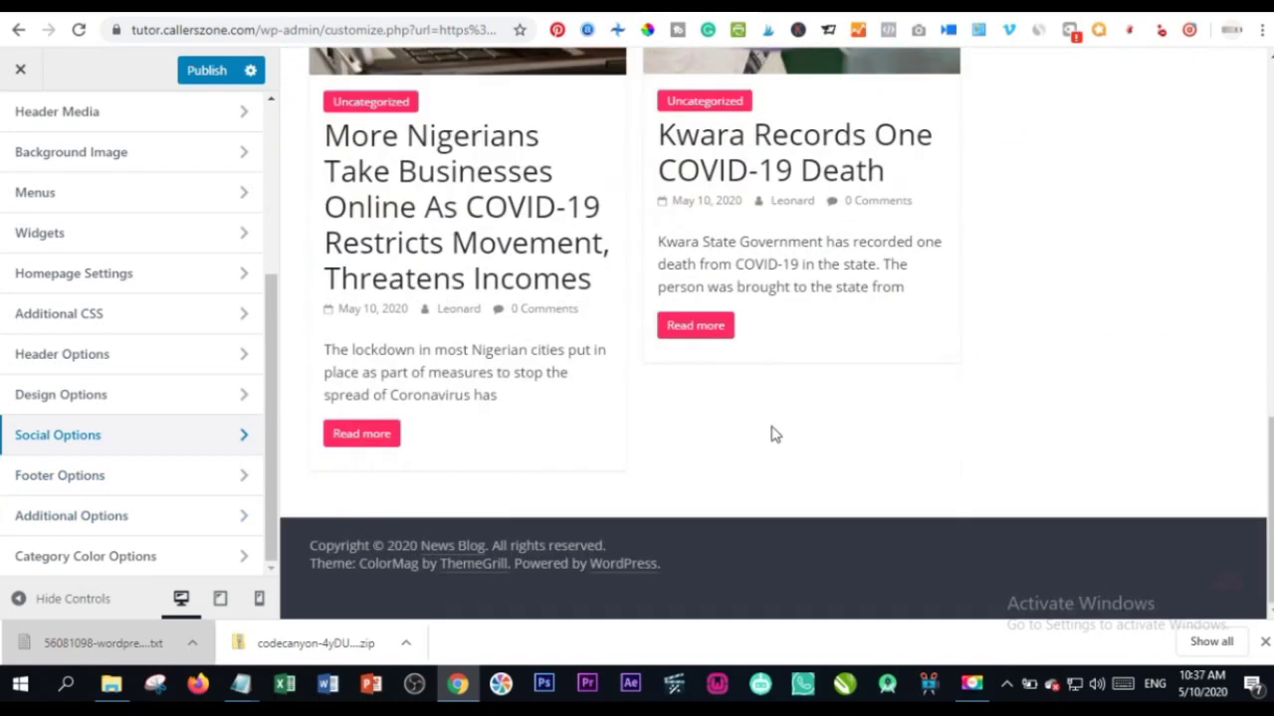
left_click(121, 519)
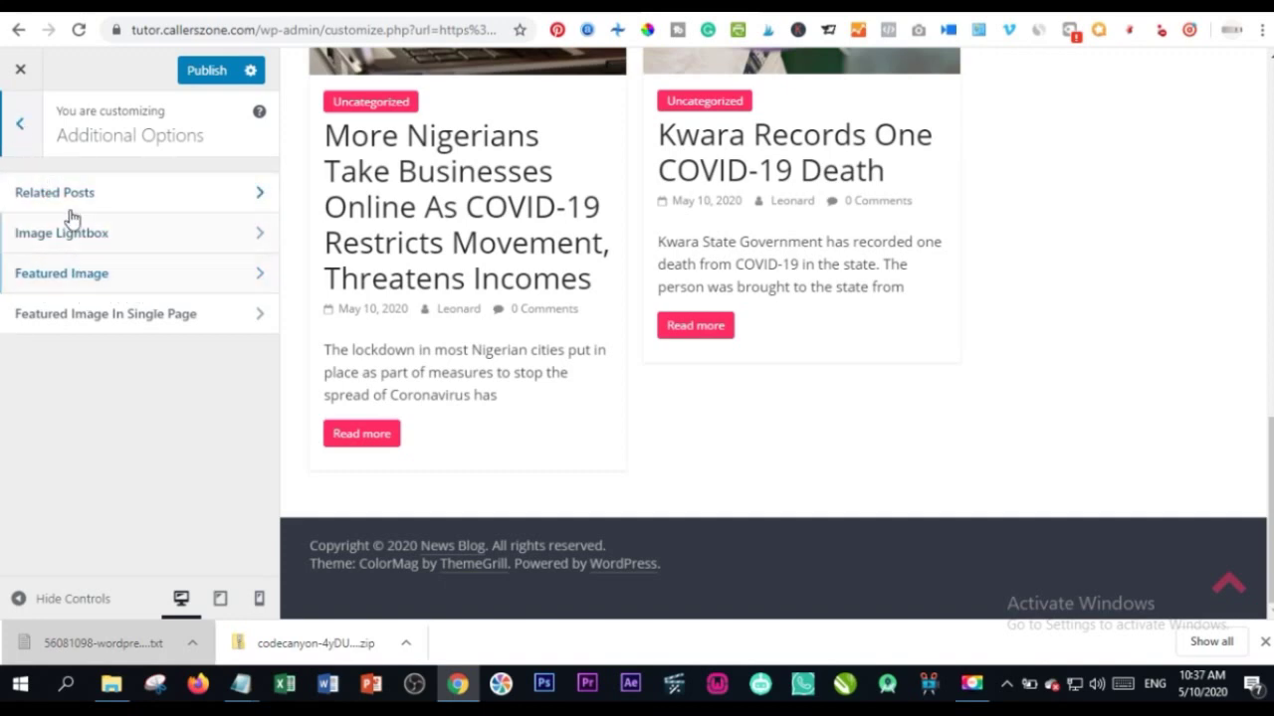
left_click(142, 197)
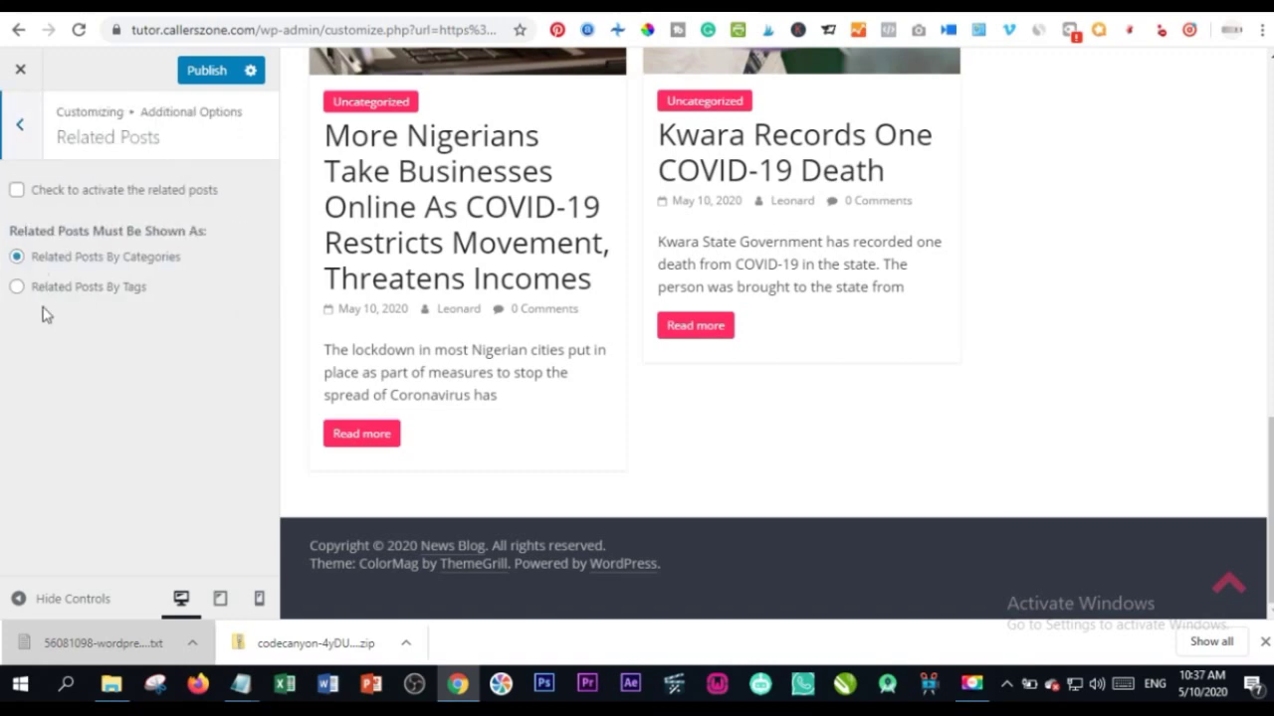
left_click(12, 119)
Step: Enable the image lightbox for featured images in single posts and open the Featured Image settings
left_click(74, 242)
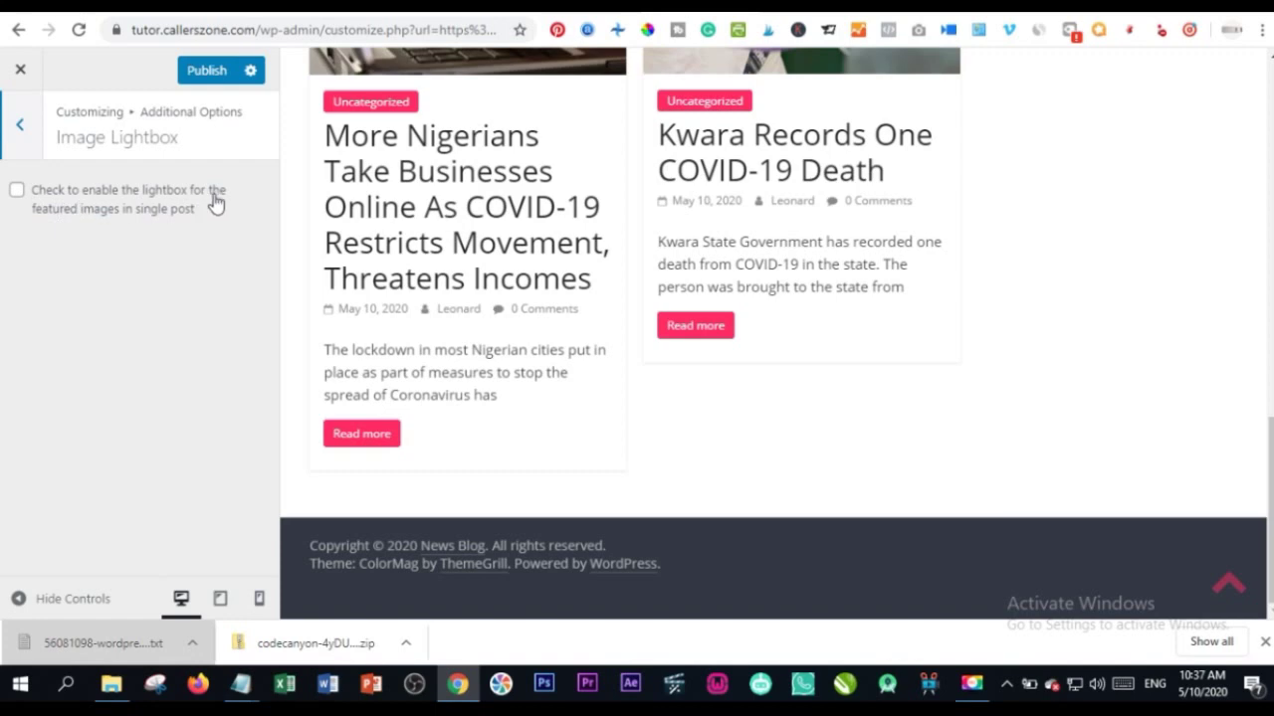
left_click(15, 192)
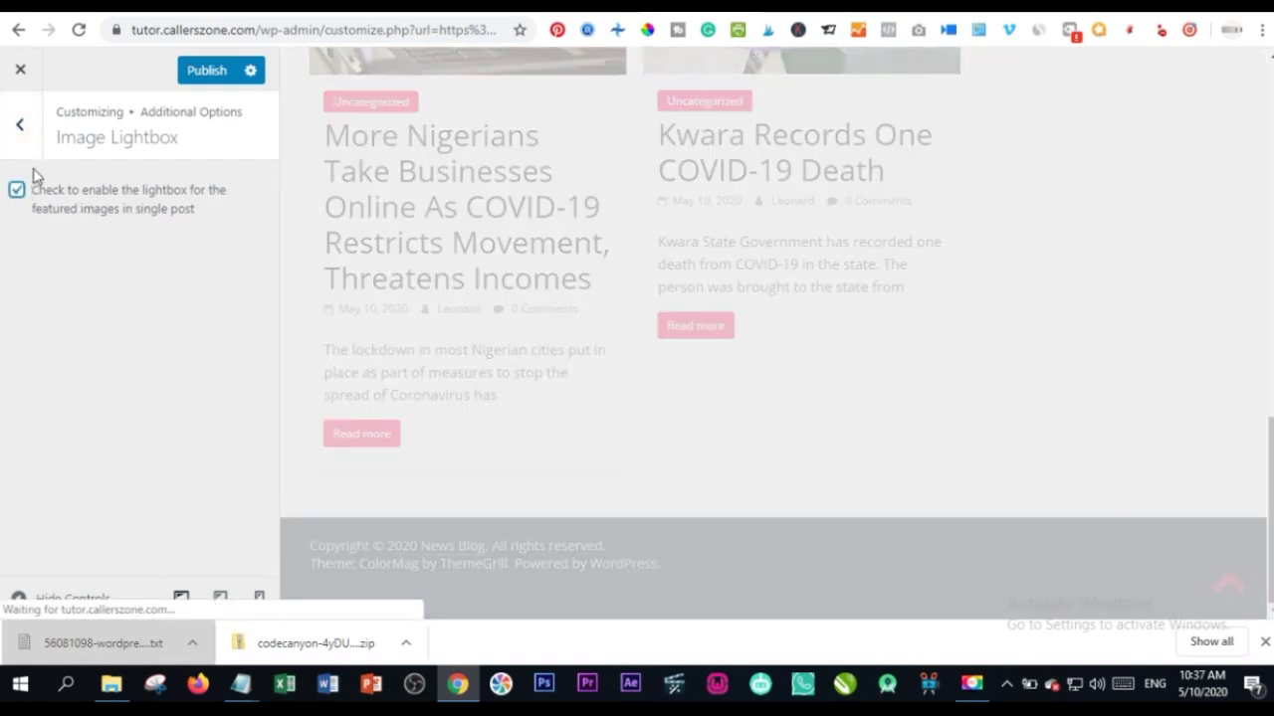
left_click(17, 132)
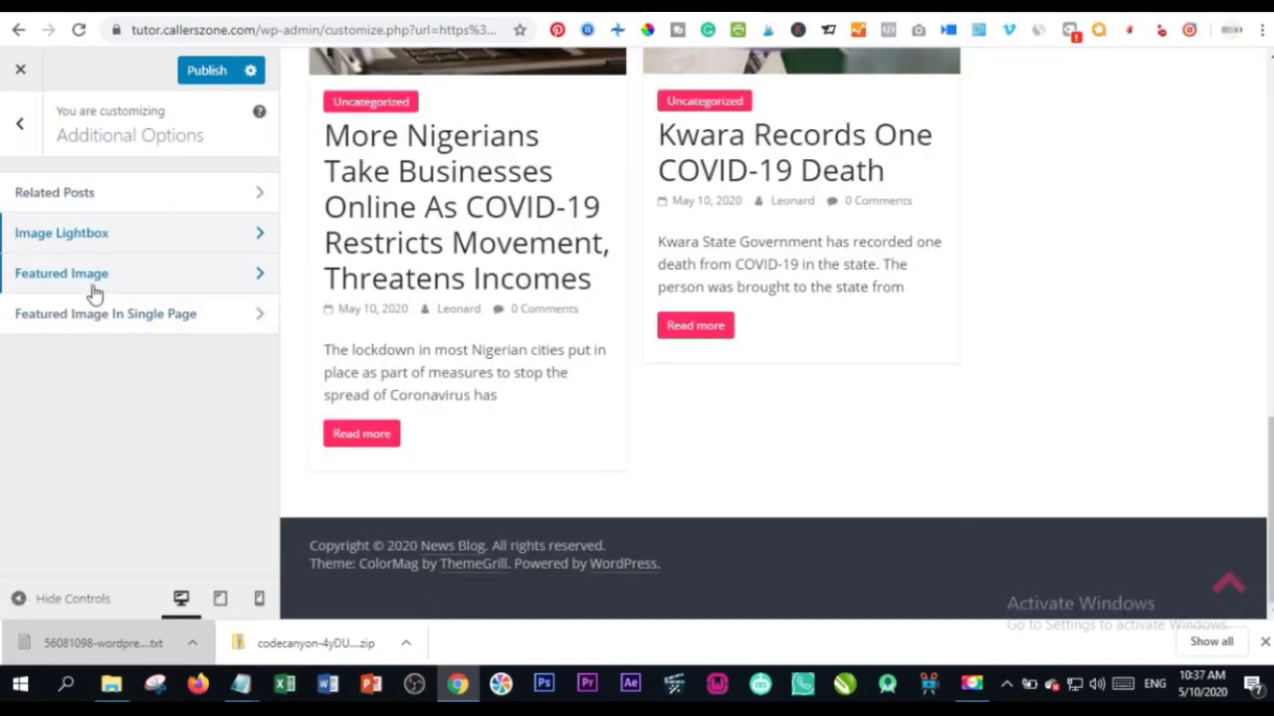
left_click(91, 287)
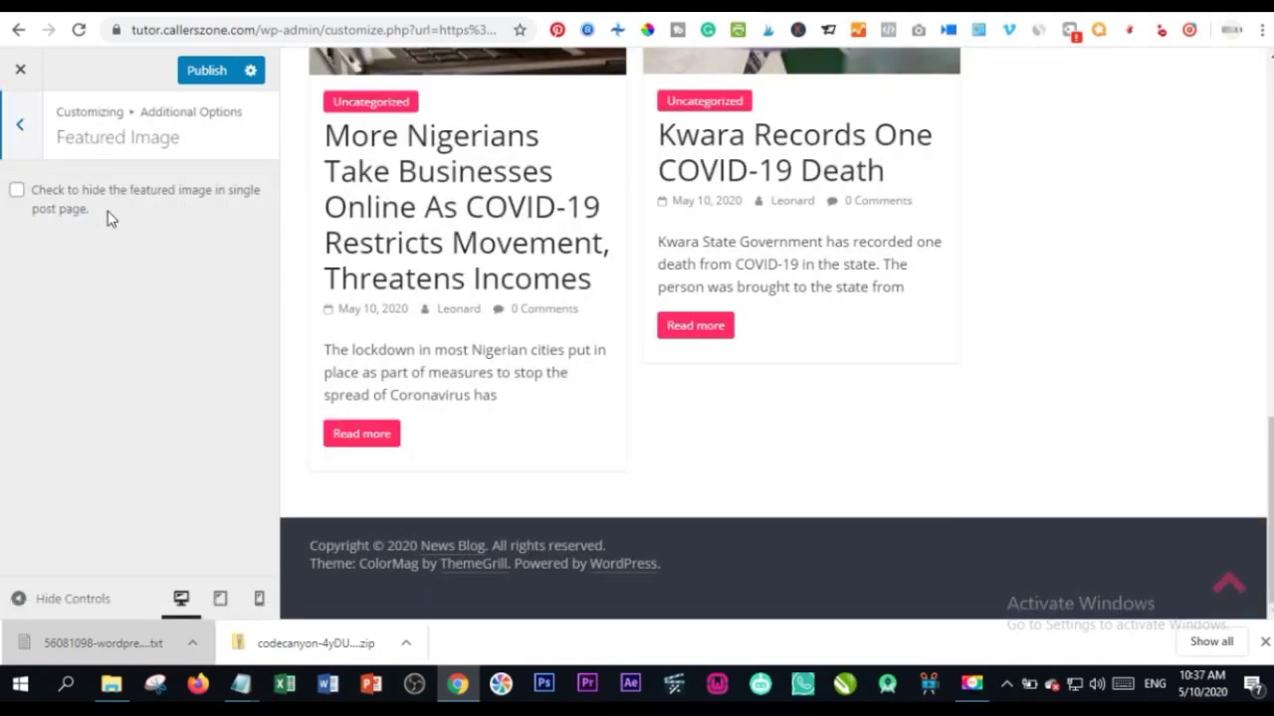
Step: Publish the ColorMag theme customizations and close the Customizer
left_click(22, 132)
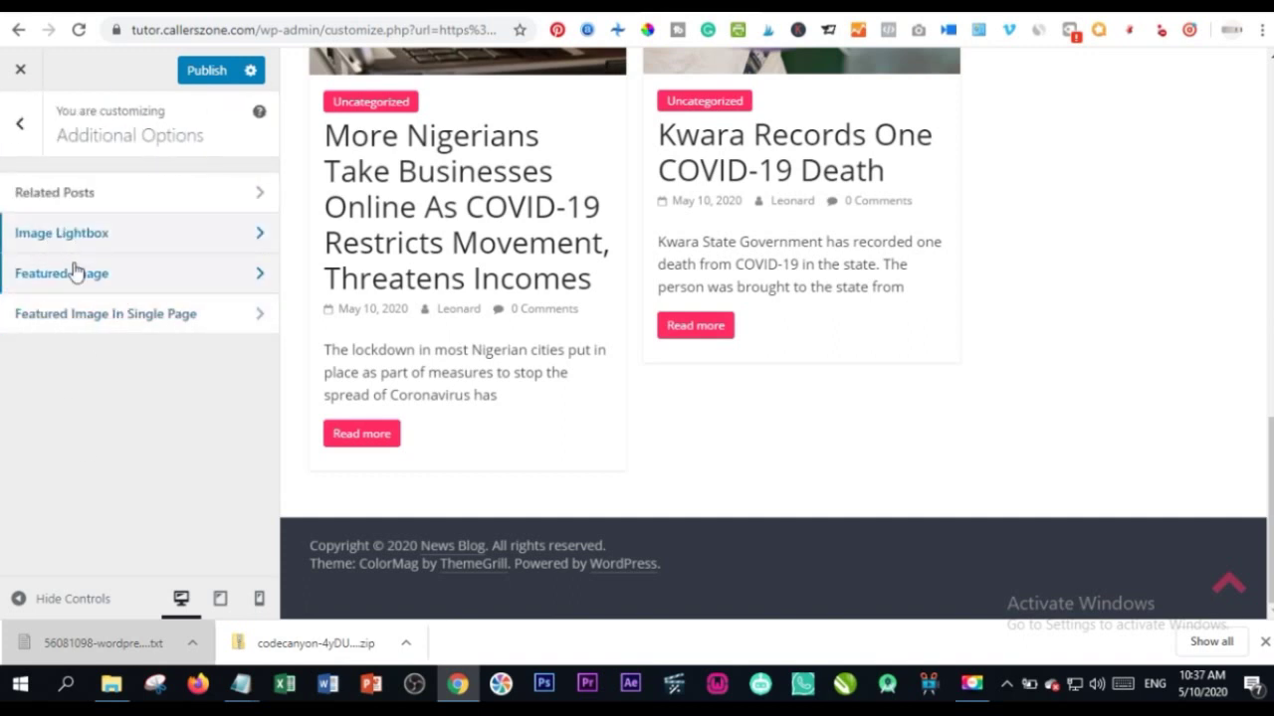
left_click(19, 124)
scroll(123, 364, "up", 3)
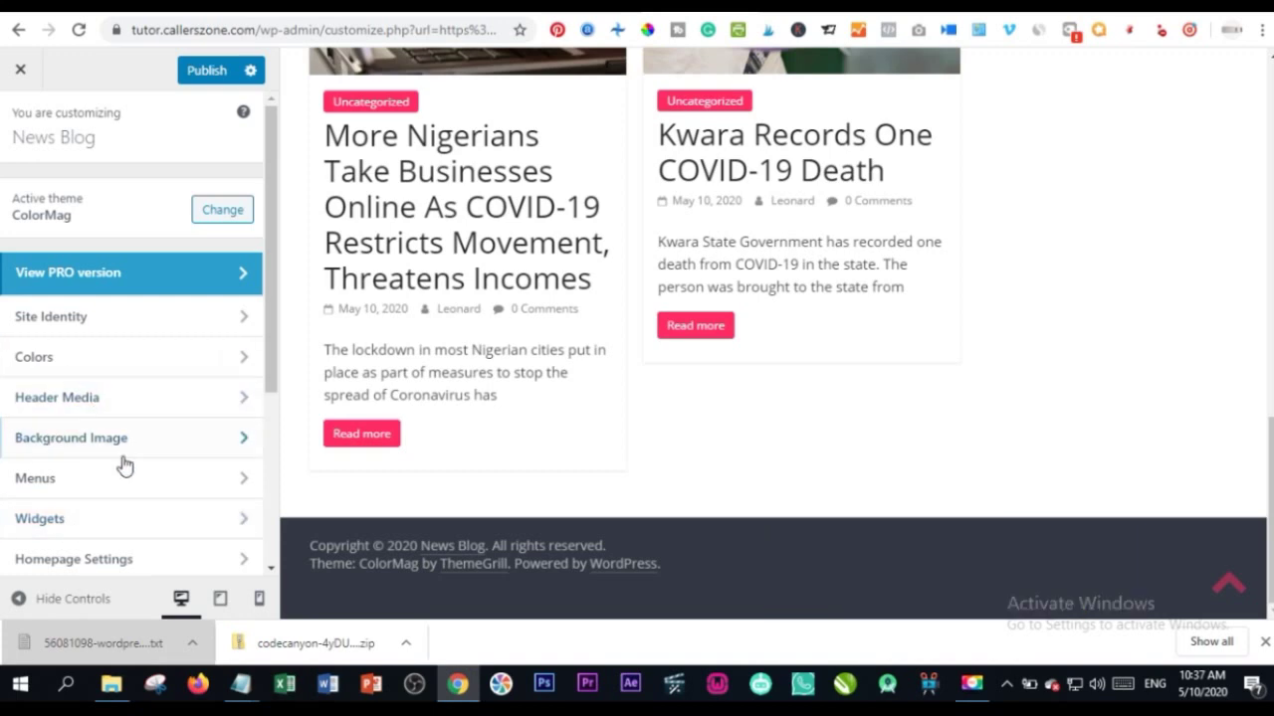
scroll(115, 467, "down", 3)
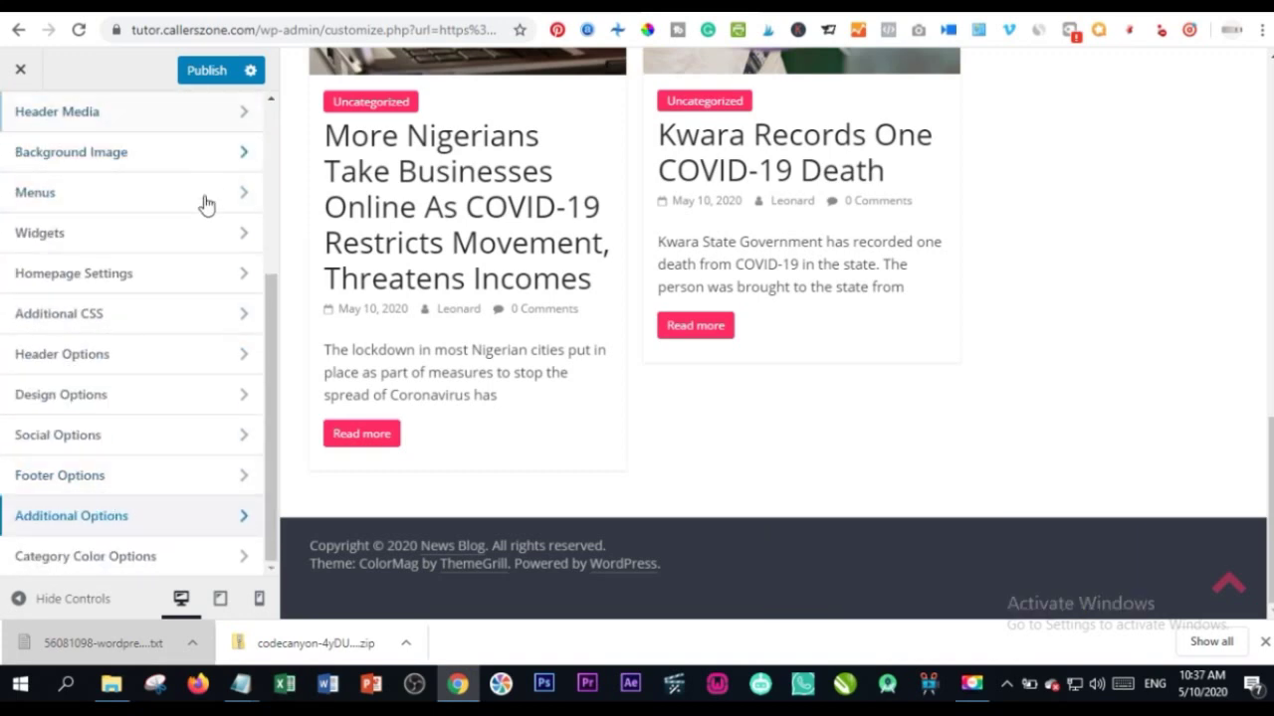
left_click(207, 72)
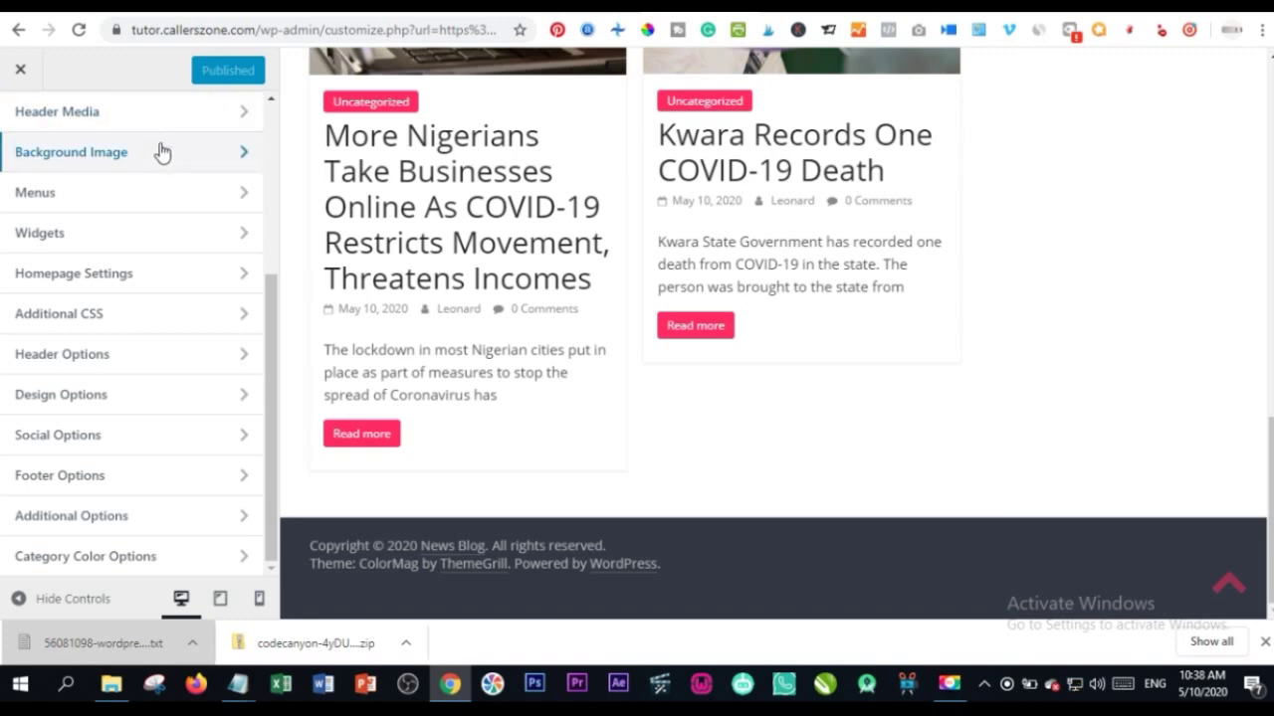
left_click(17, 72)
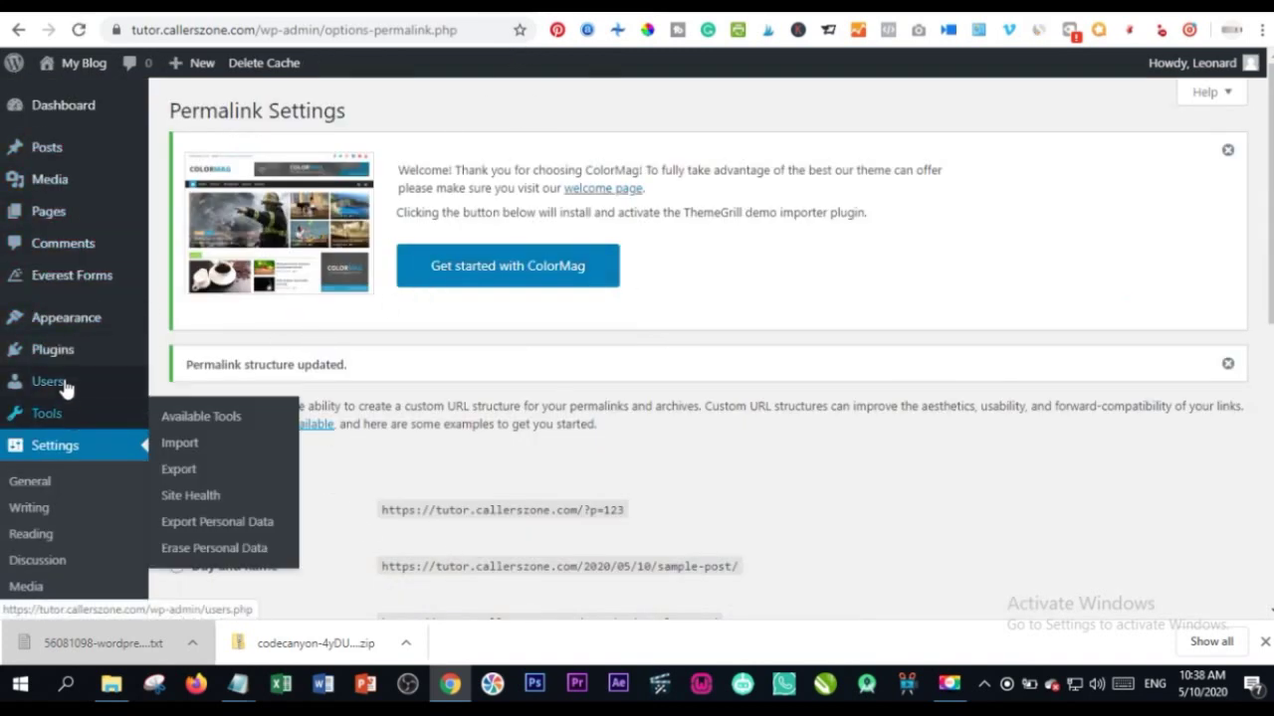
Step: Open the Widgets management page and expand the Front Page: Slider Area
mouse_move(58, 329)
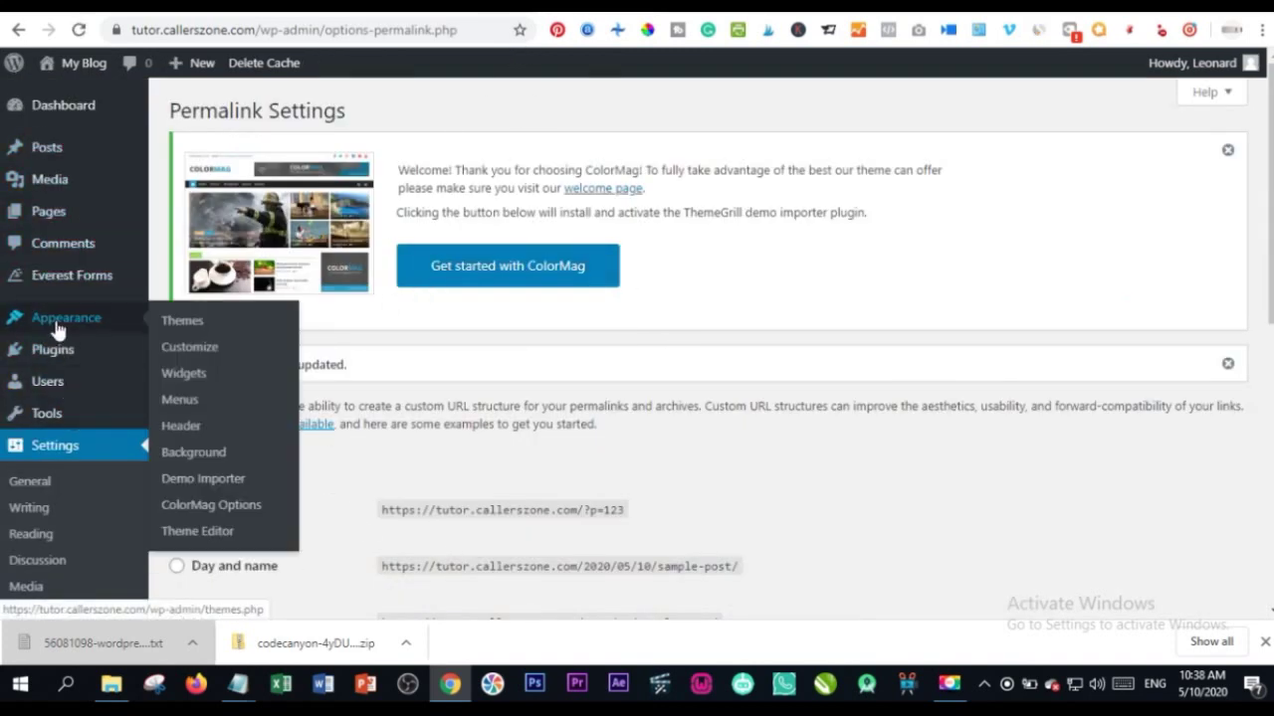
left_click(206, 382)
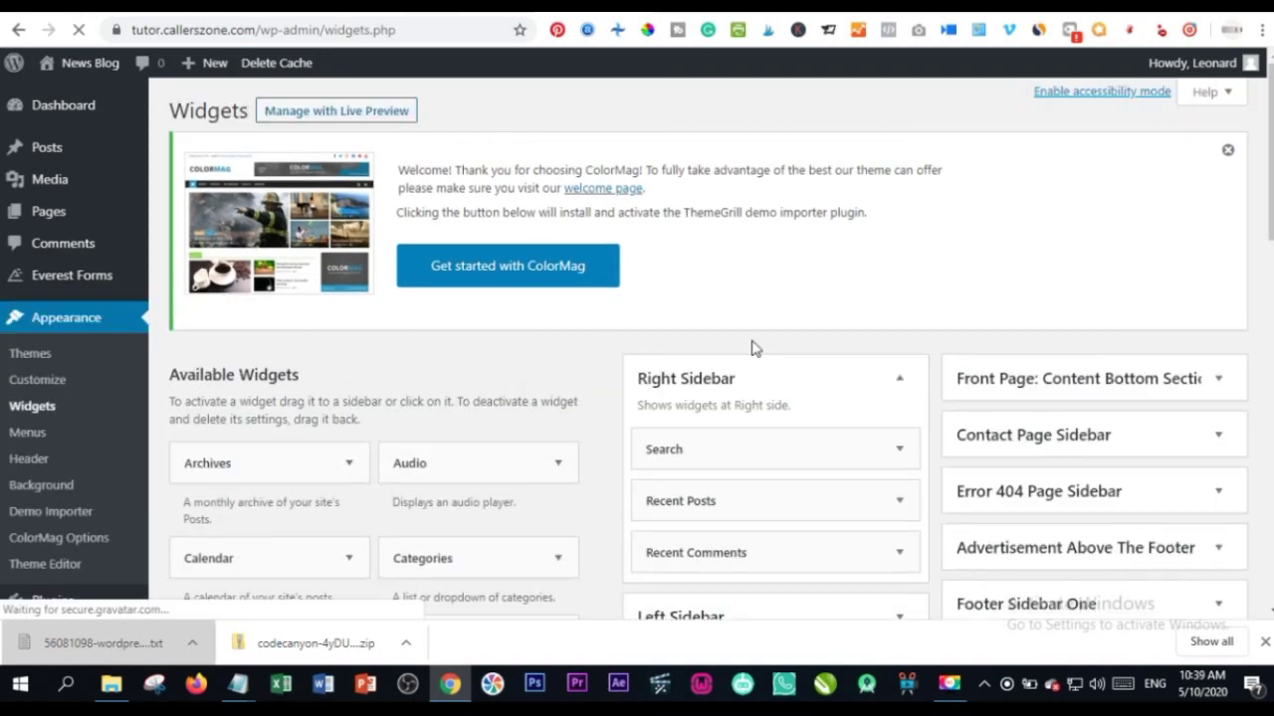
scroll(754, 363, "down", 4)
scroll(389, 335, "up", 4)
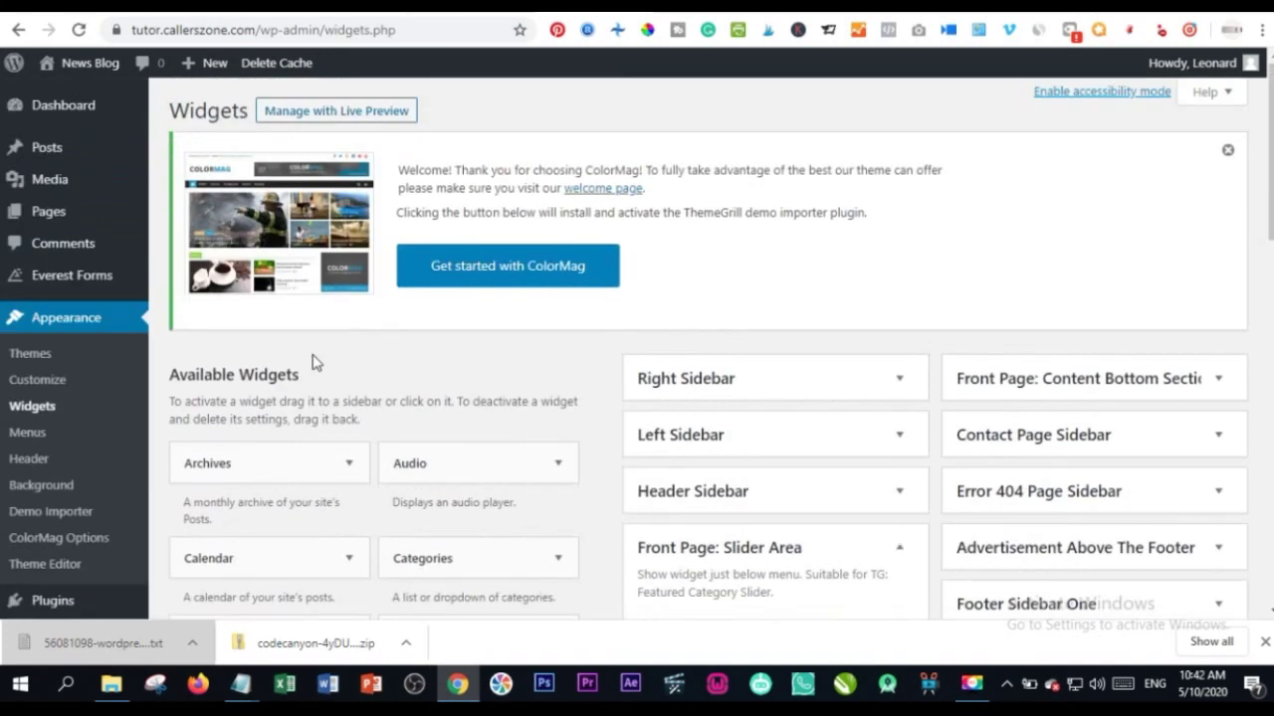
scroll(564, 430, "down", 2)
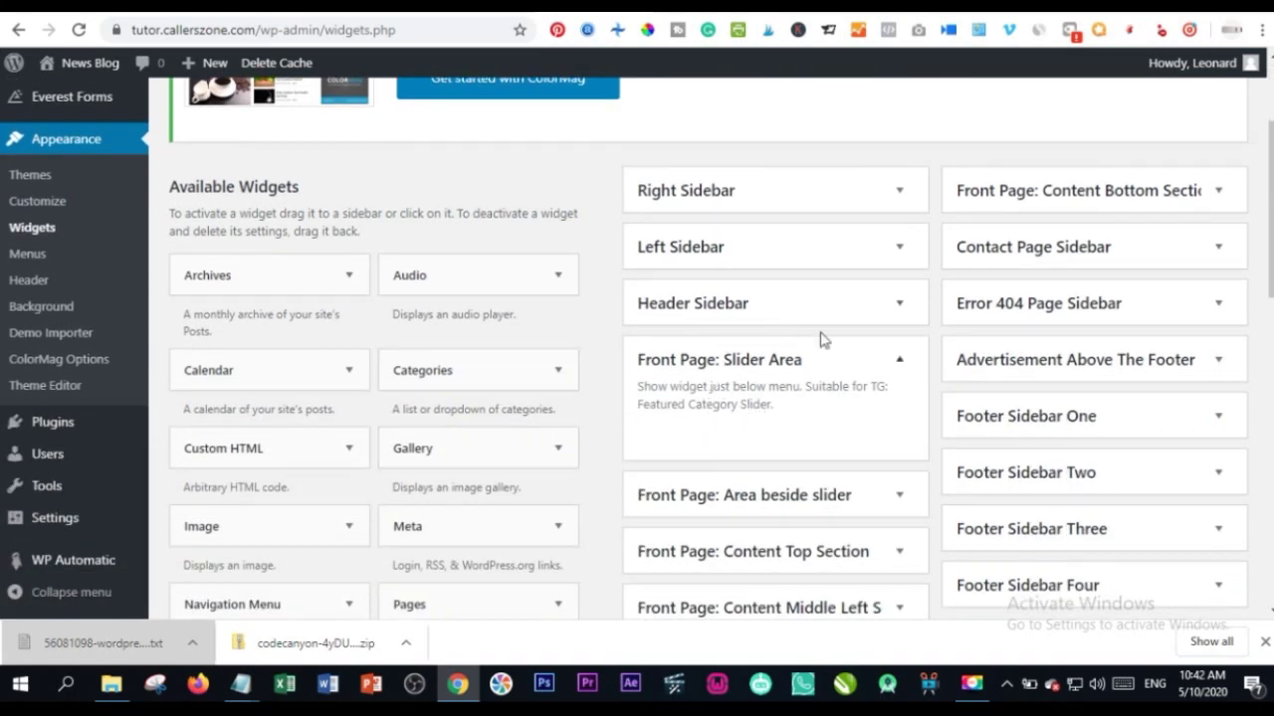
left_click(901, 365)
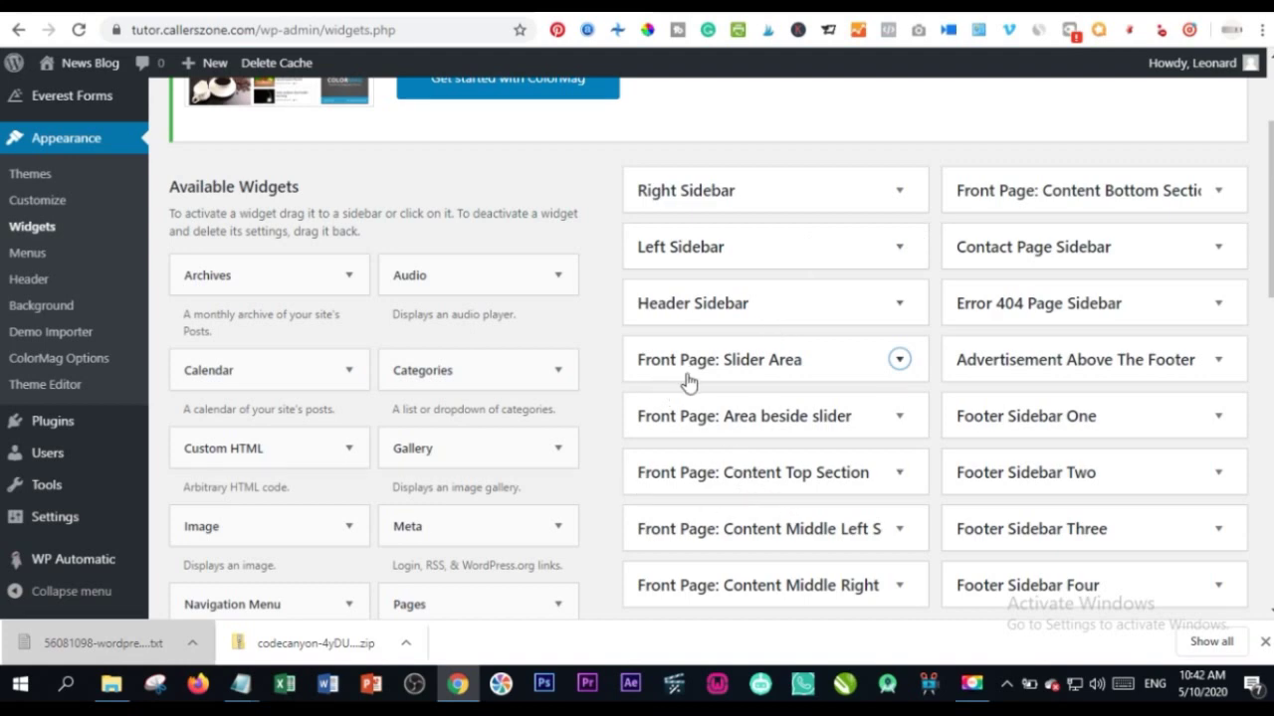
left_click(898, 363)
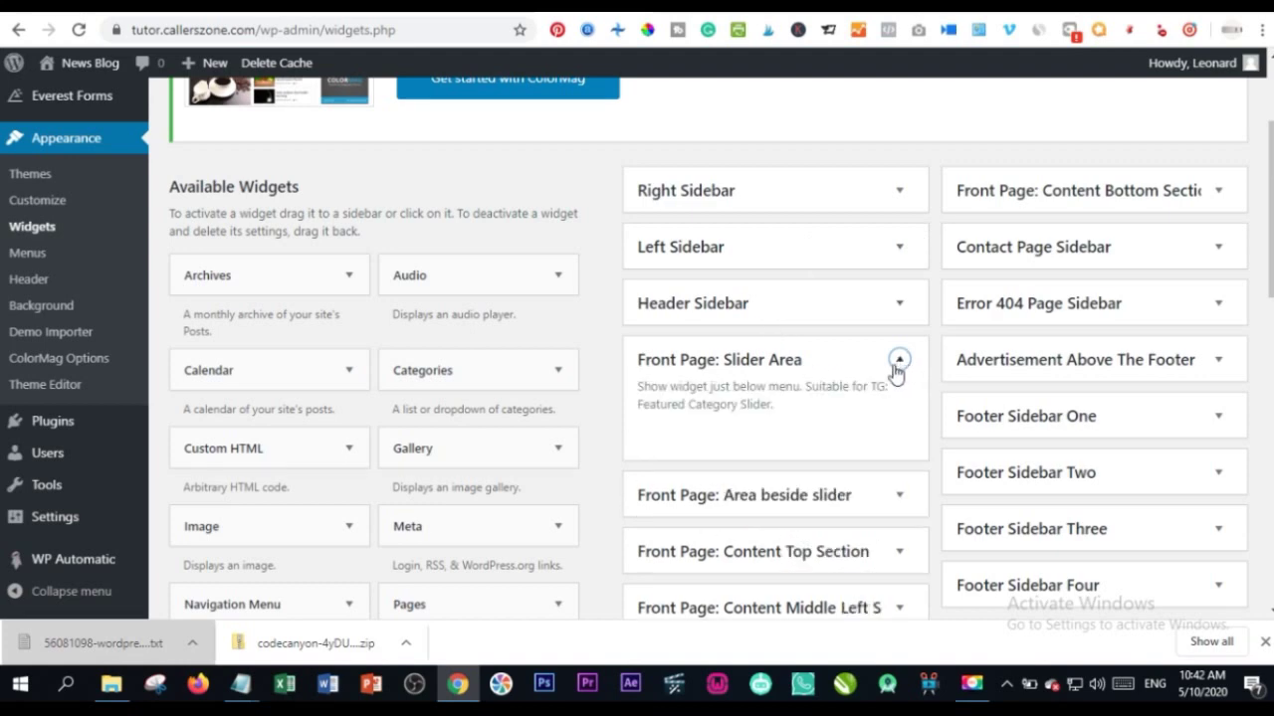
Step: Add the TG: Featured Category Slider widget to Front Page: Slider Area and check its post display settings
scroll(610, 355, "down", 3)
scroll(444, 494, "down", 4)
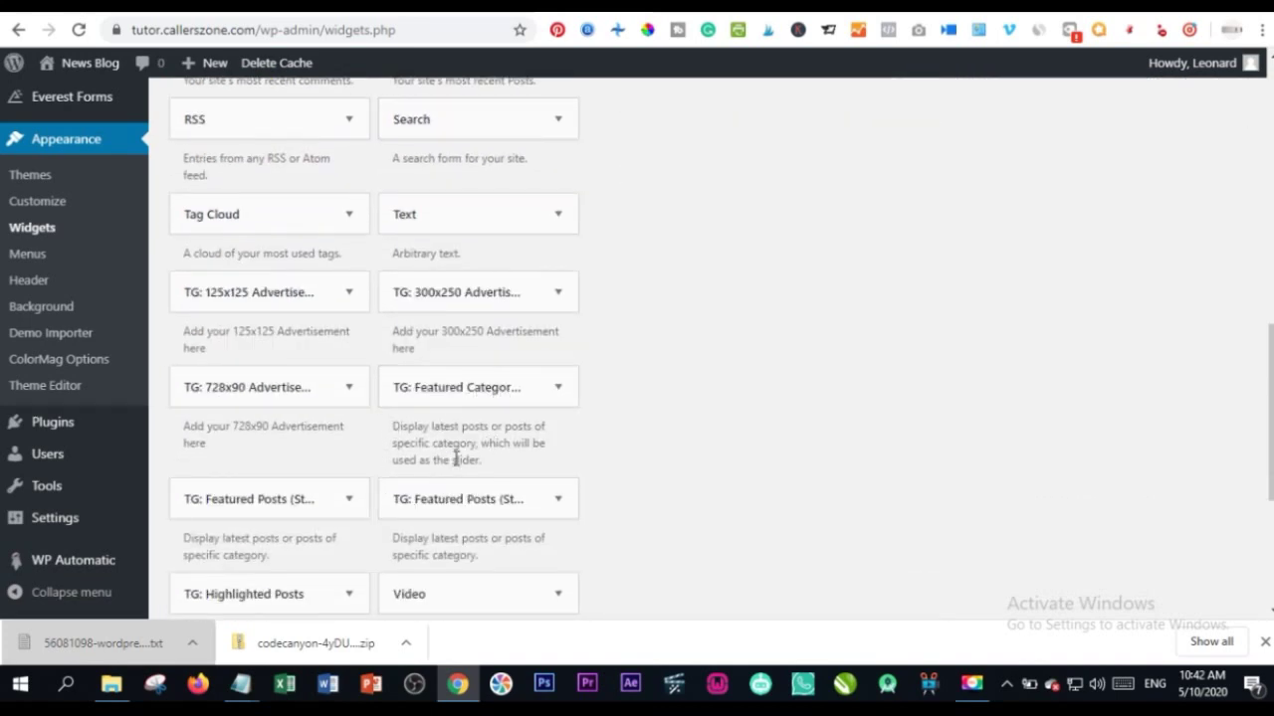
left_click(557, 390)
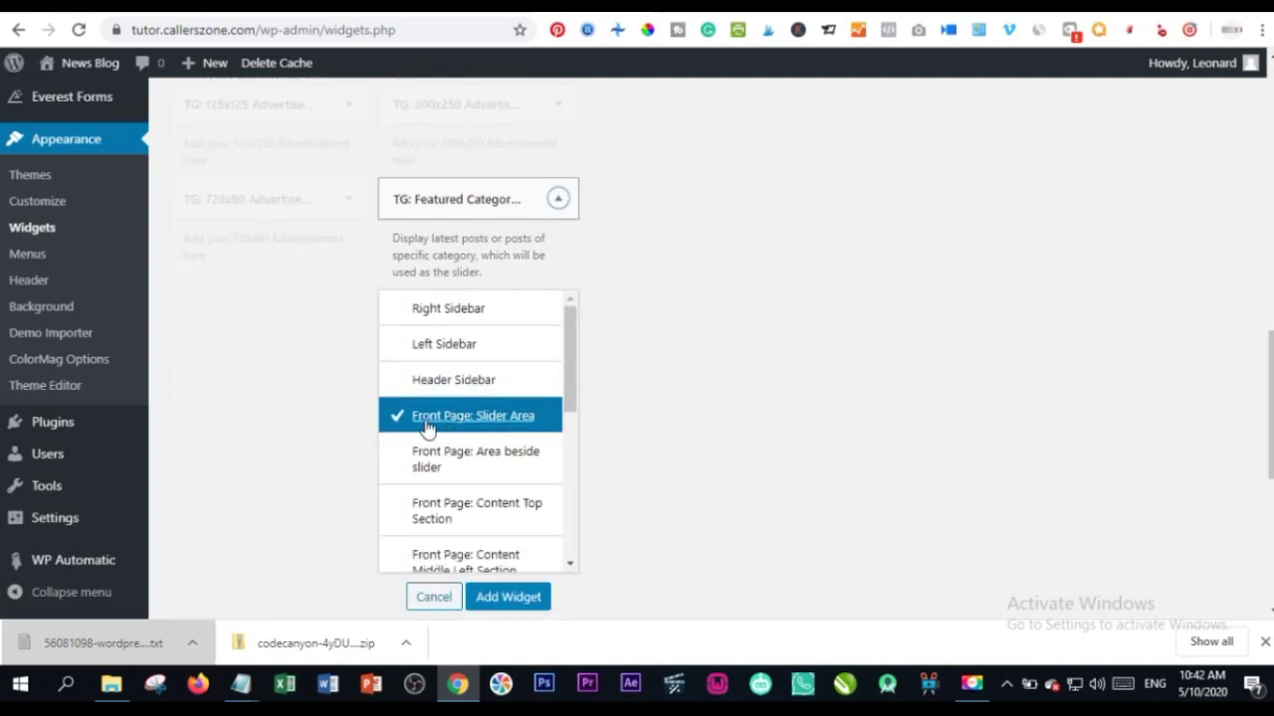
left_click(493, 597)
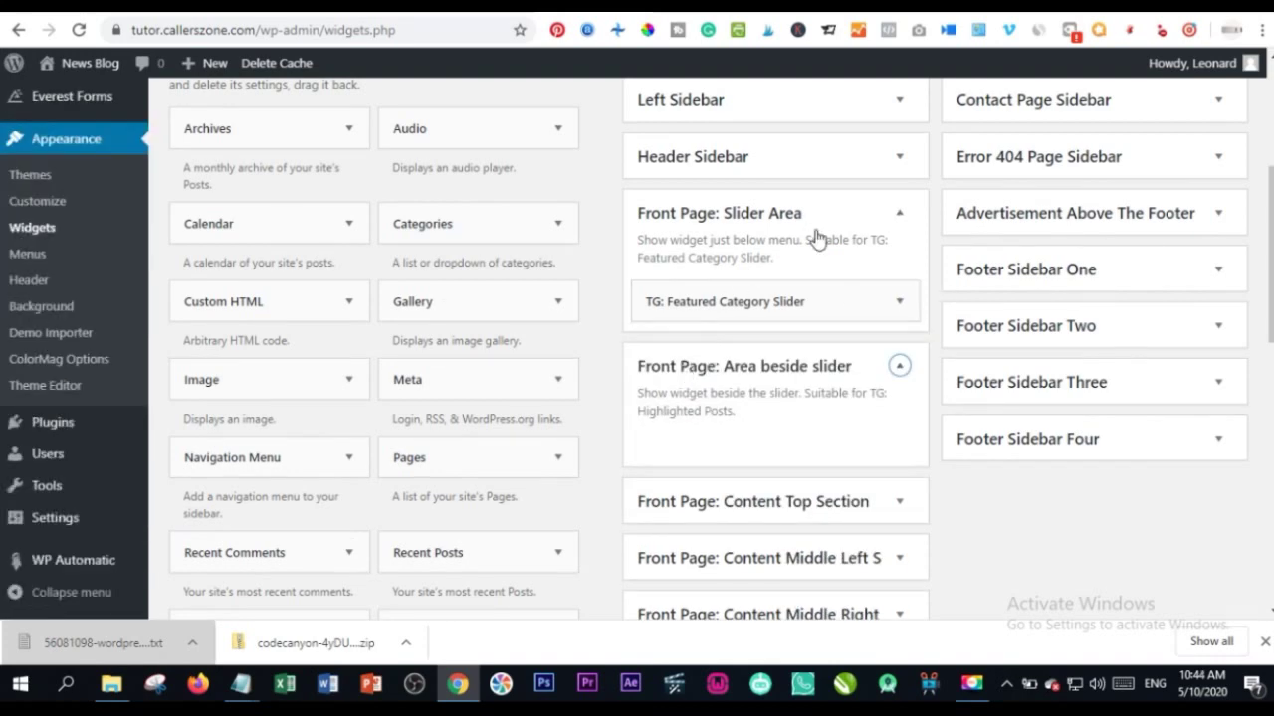
left_click(900, 302)
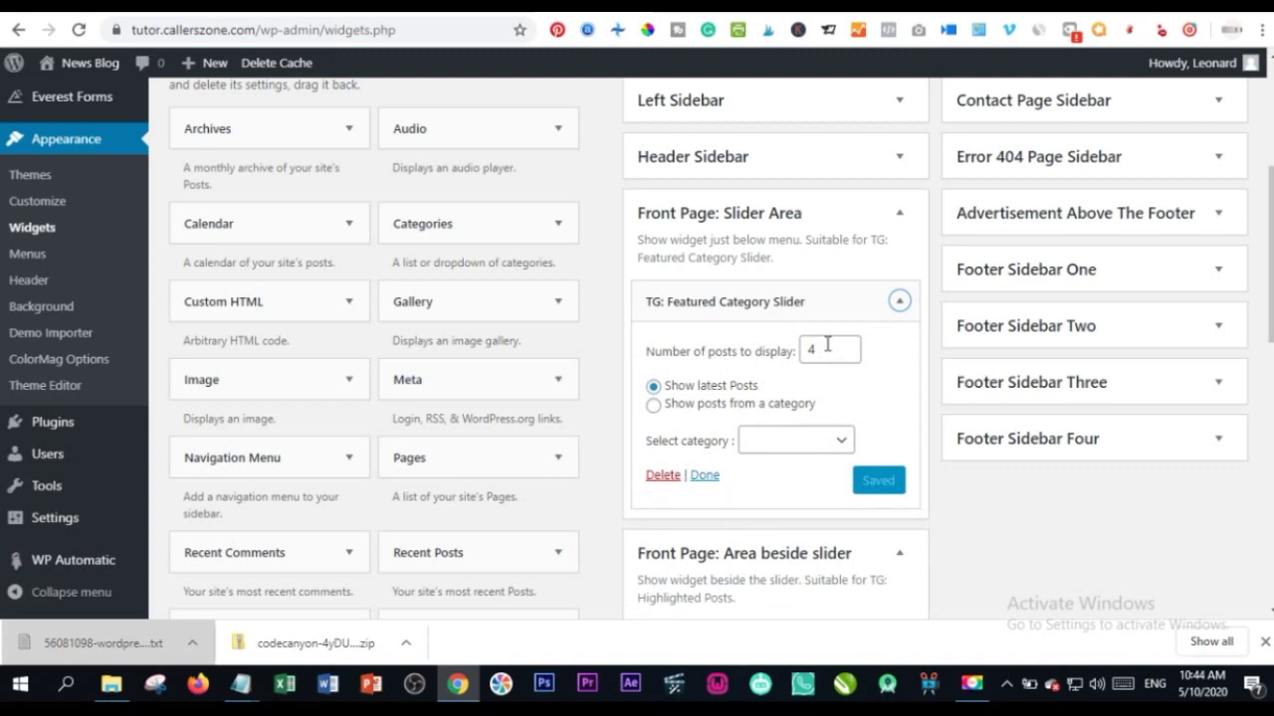
left_click(900, 215)
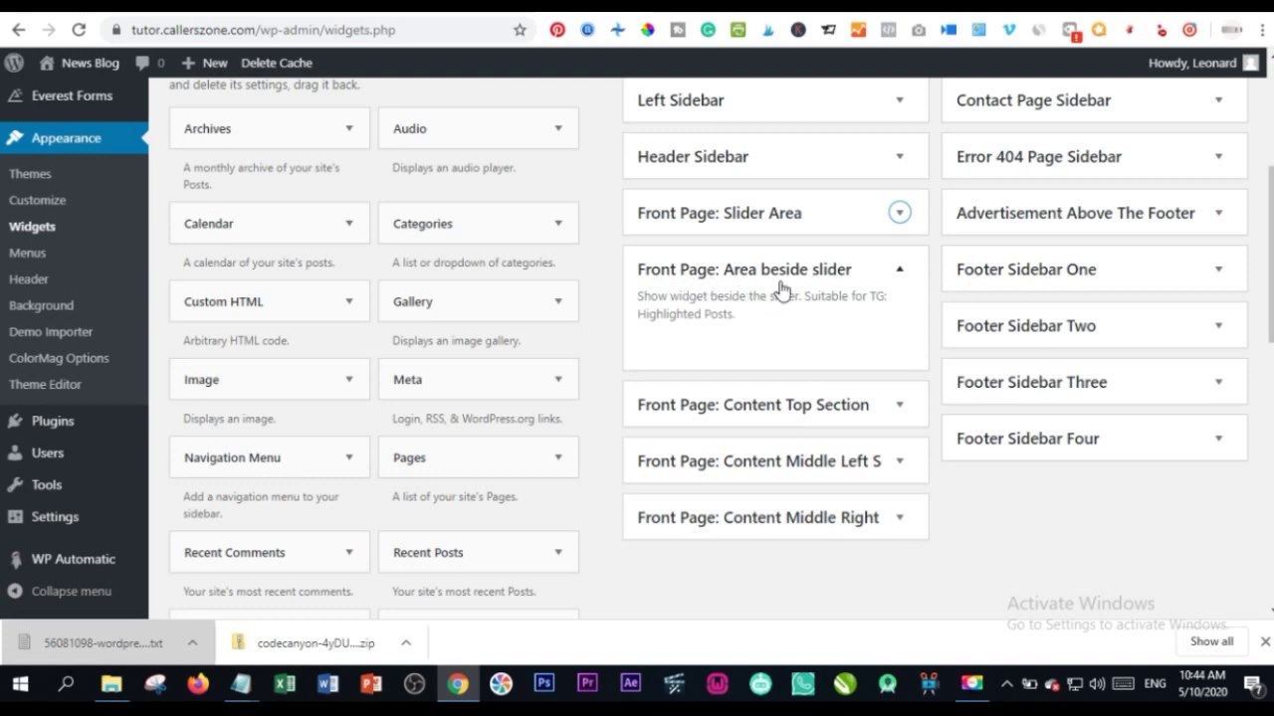
Step: Add the TG: Highlighted Posts widget to Front Page: Area beside slider
scroll(566, 356, "down", 5)
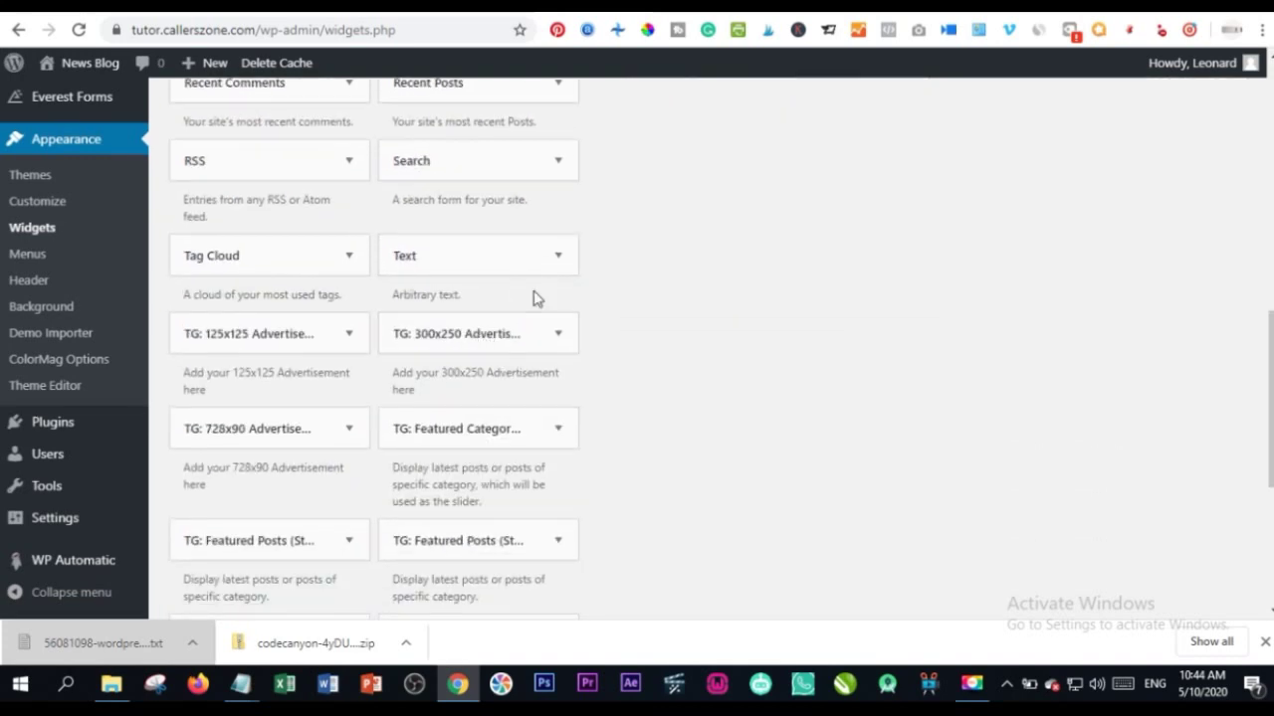
scroll(327, 375, "down", 1)
scroll(333, 408, "down", 2)
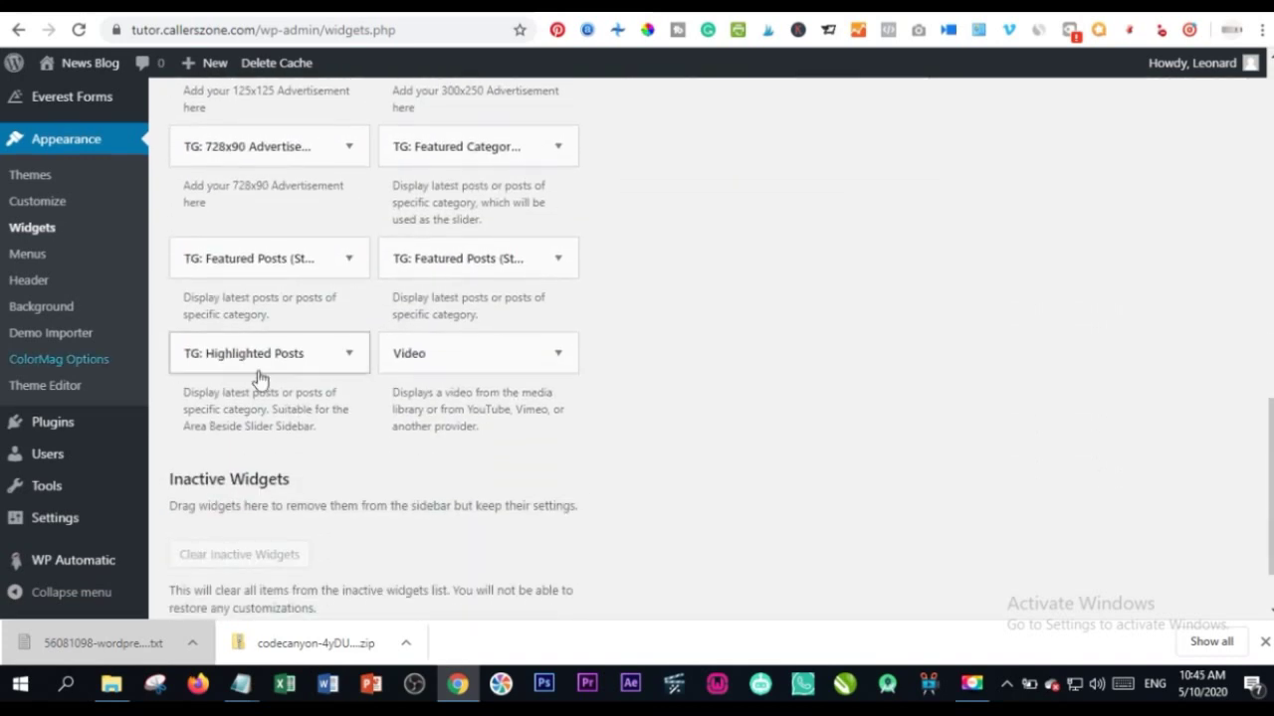
left_click(351, 355)
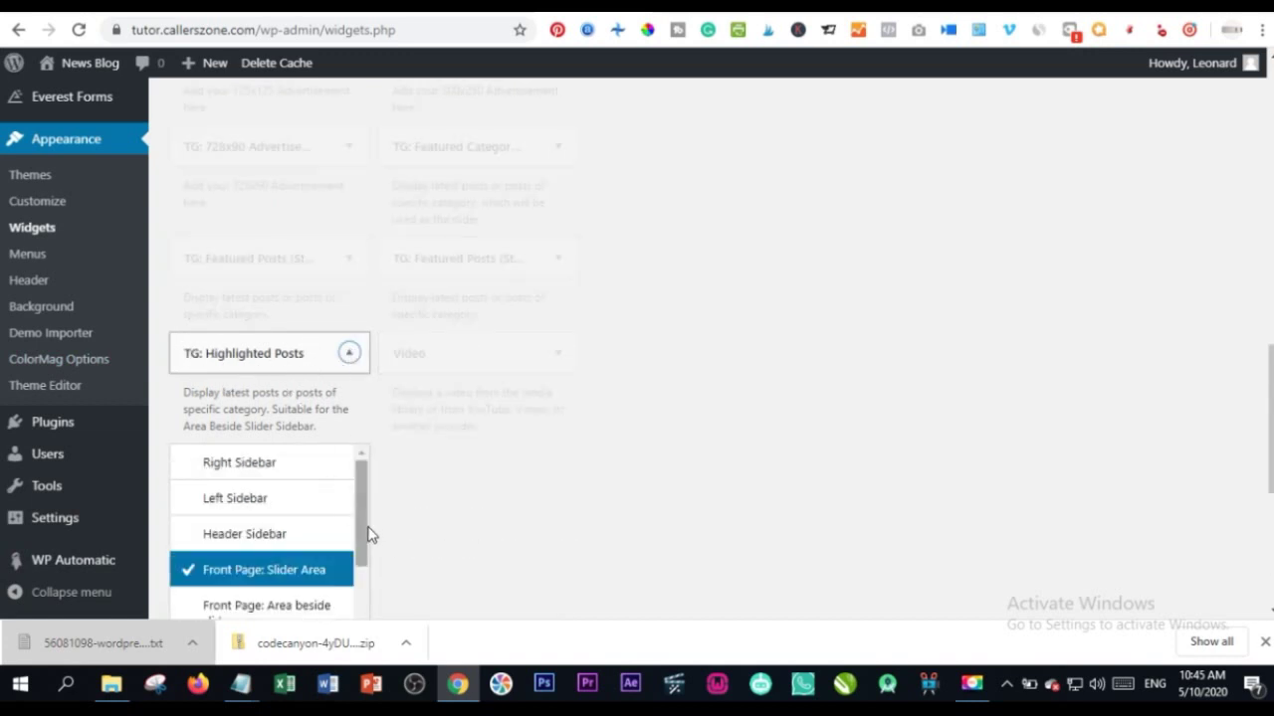
scroll(403, 498, "down", 2)
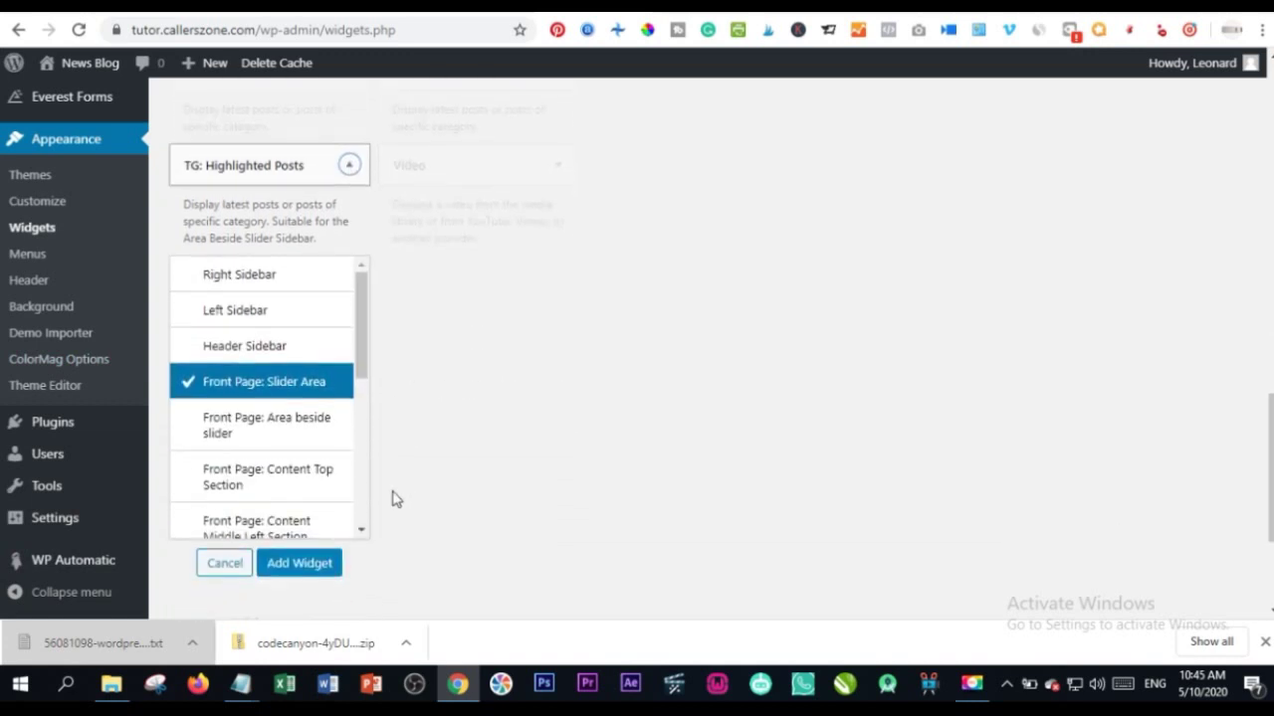
left_click(254, 427)
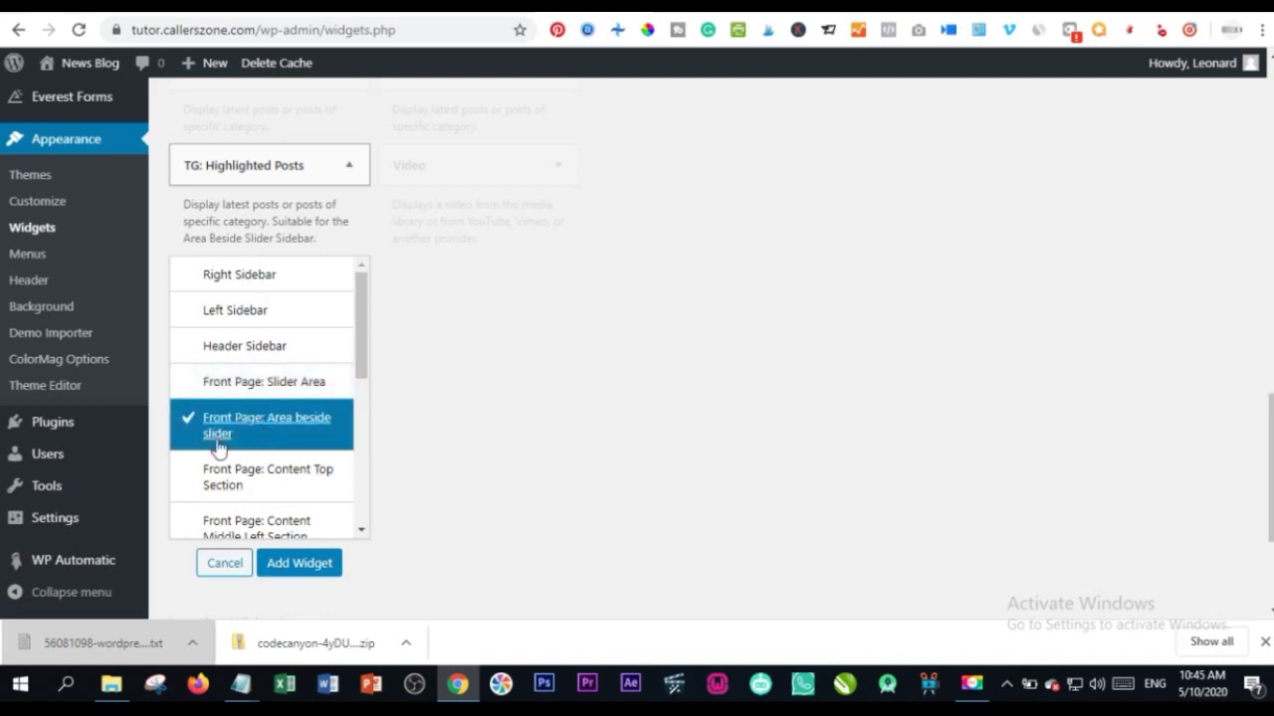
left_click(298, 563)
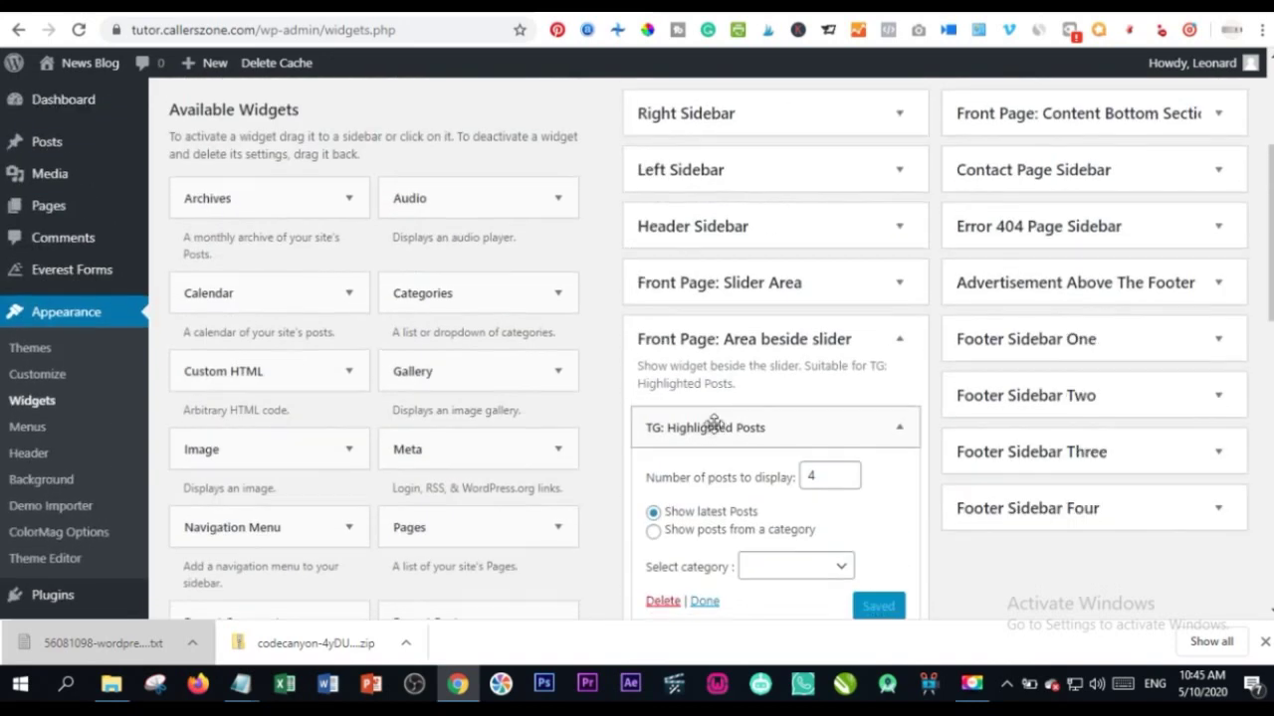
Step: Set the TG: Highlighted Posts widget to show the latest posts, save it and collapse its settings
scroll(676, 408, "down", 2)
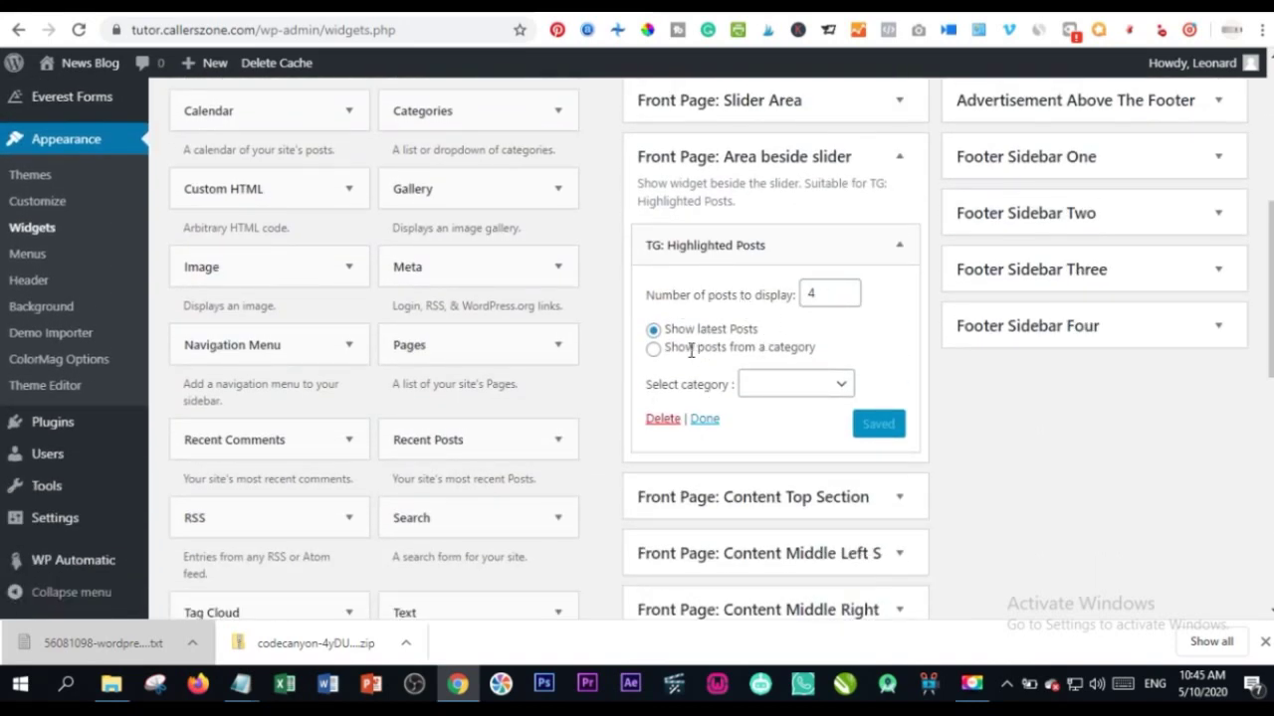
left_click(653, 351)
left_click(782, 384)
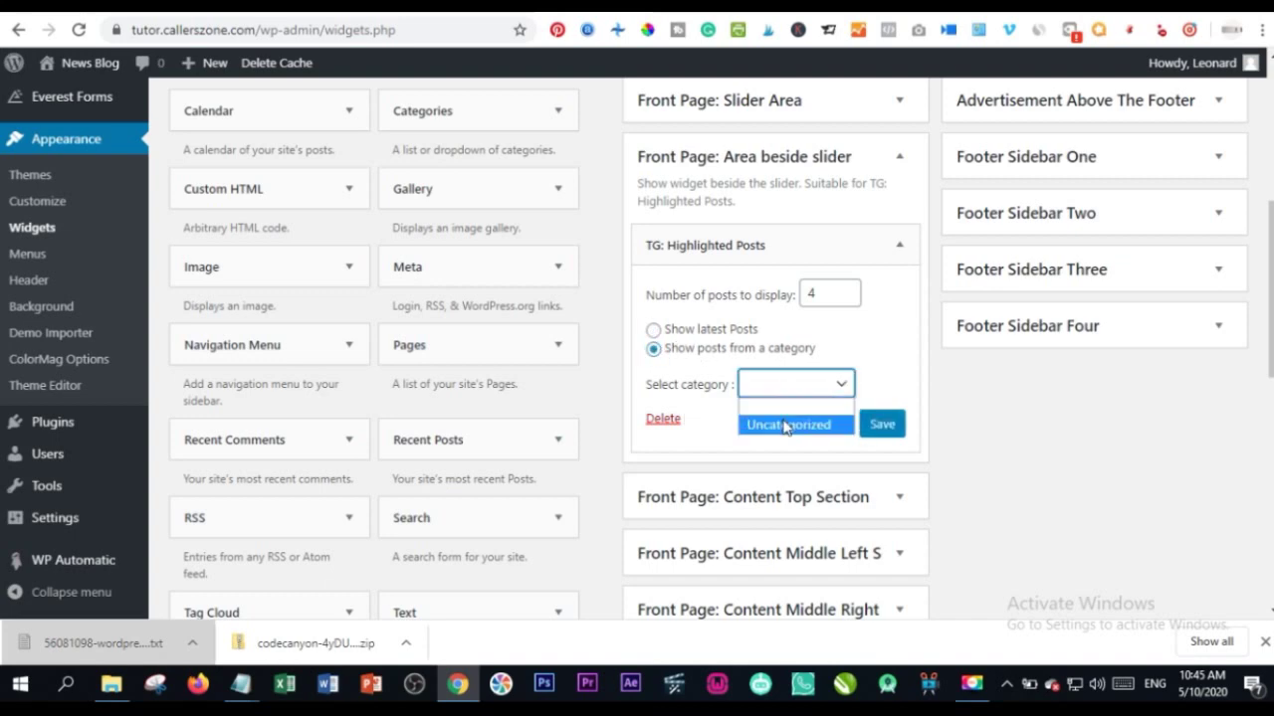
left_click(769, 404)
left_click(654, 330)
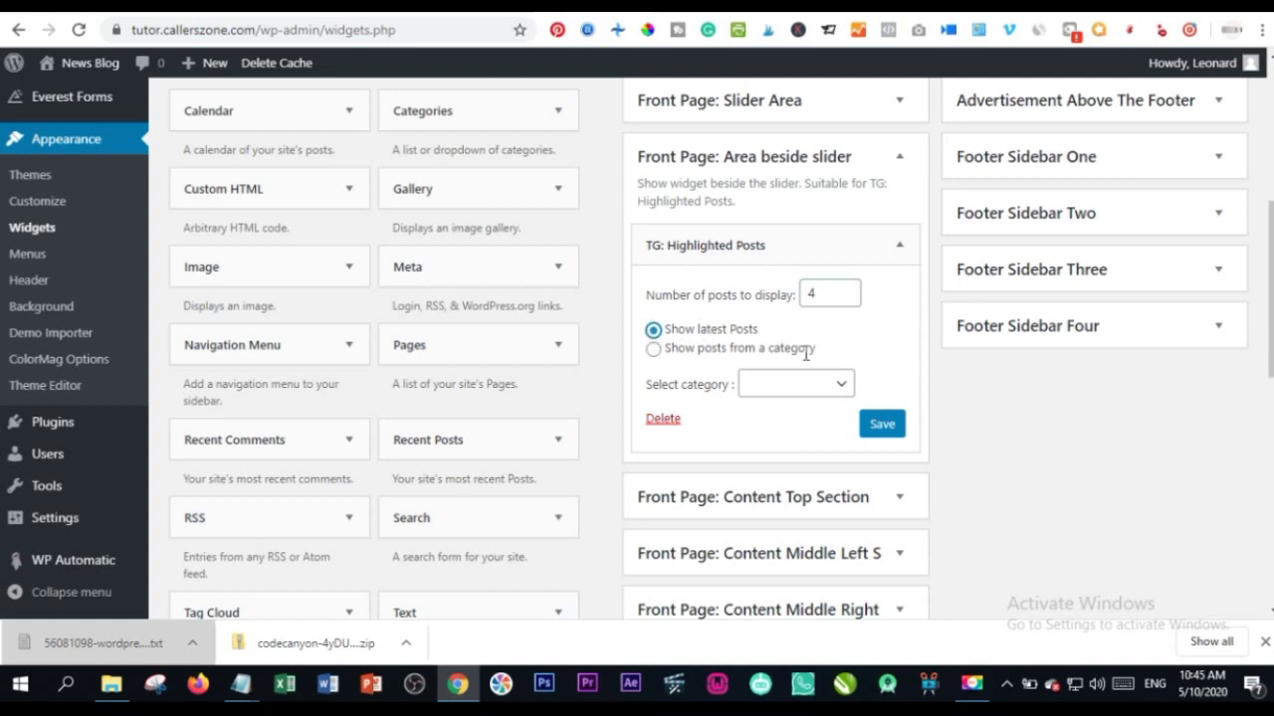
left_click(877, 428)
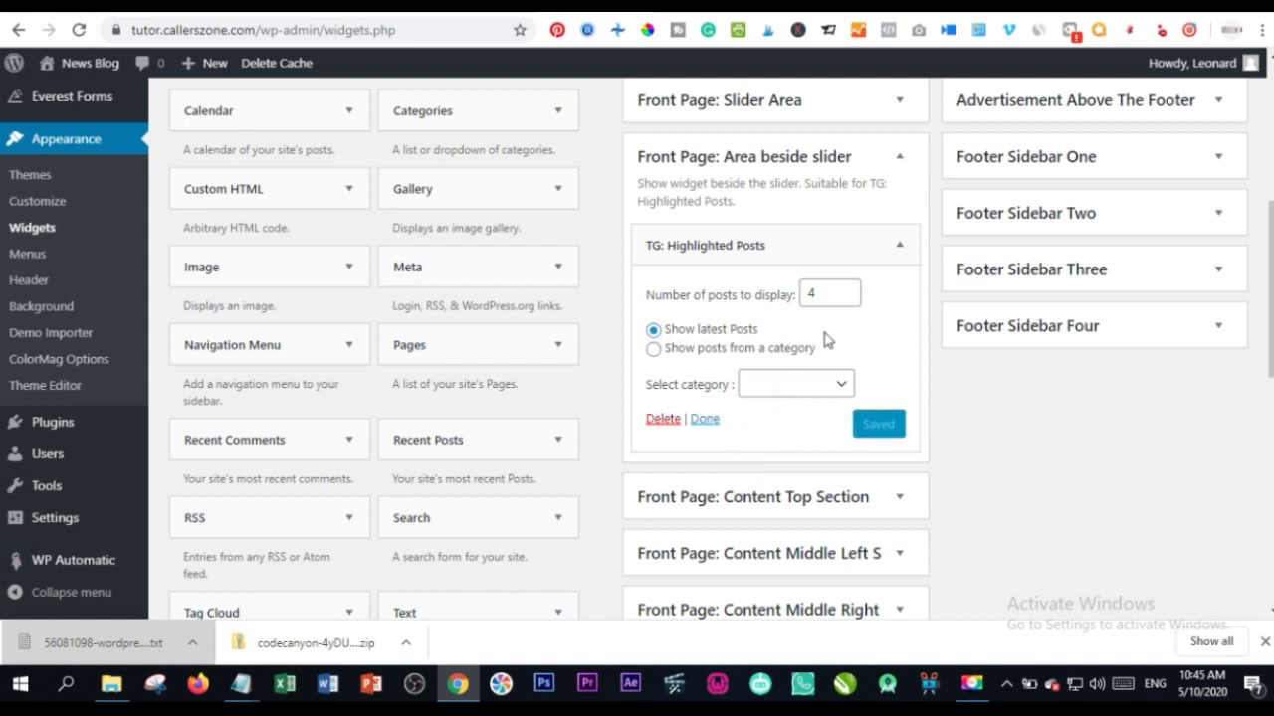
left_click(897, 249)
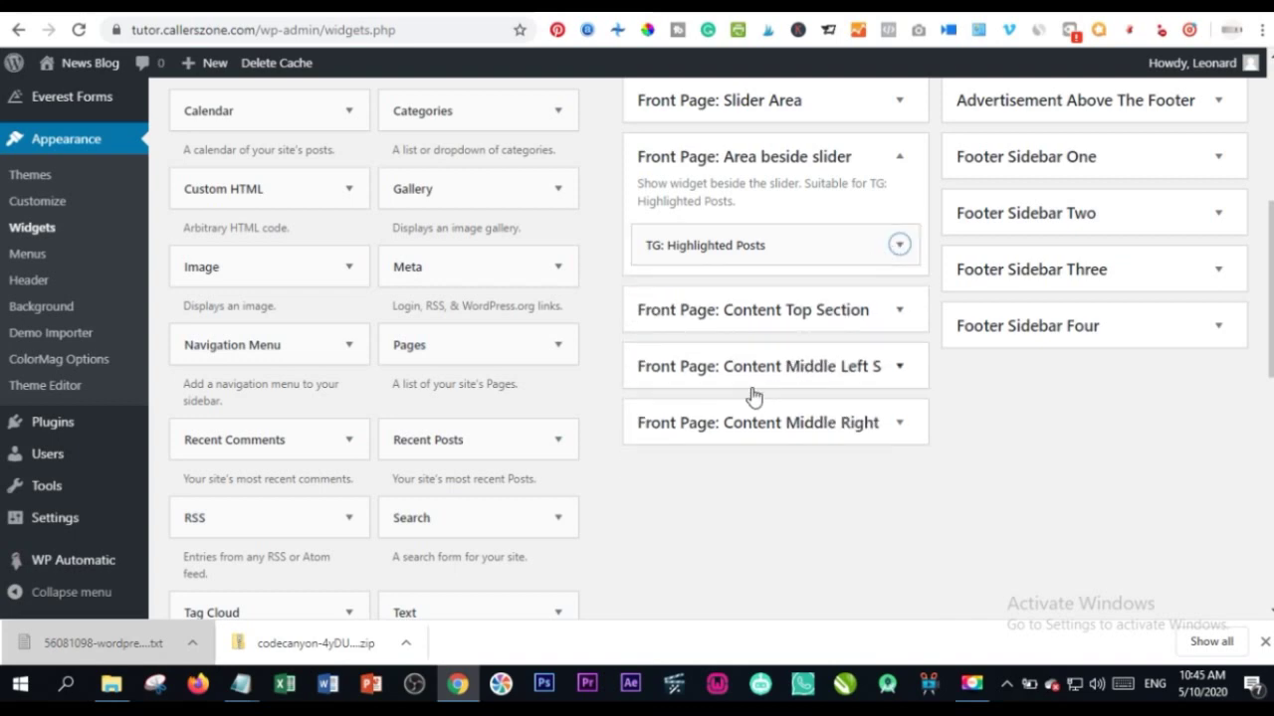
Step: Open the live site in a new browser tab and examine the homepage slider, the area beside it, the sidebar and the posts
scroll(731, 373, "down", 1)
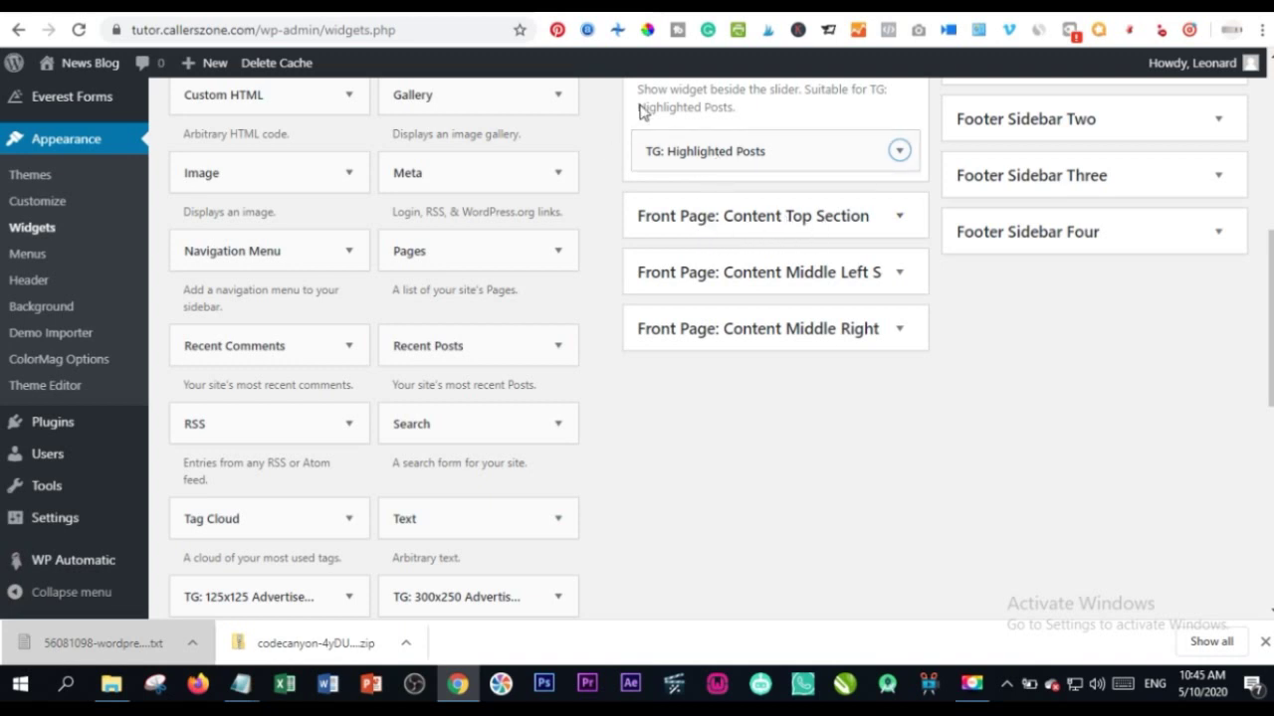
right_click(74, 62)
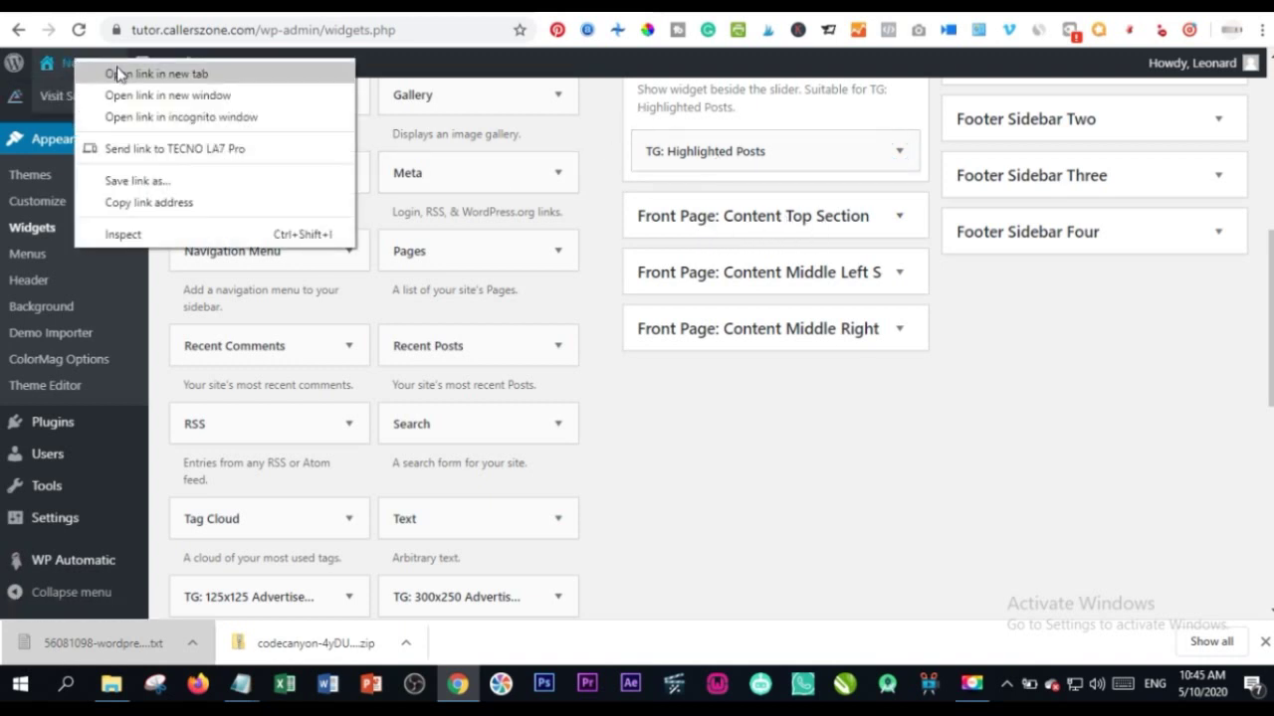
left_click(117, 76)
left_click(627, 10)
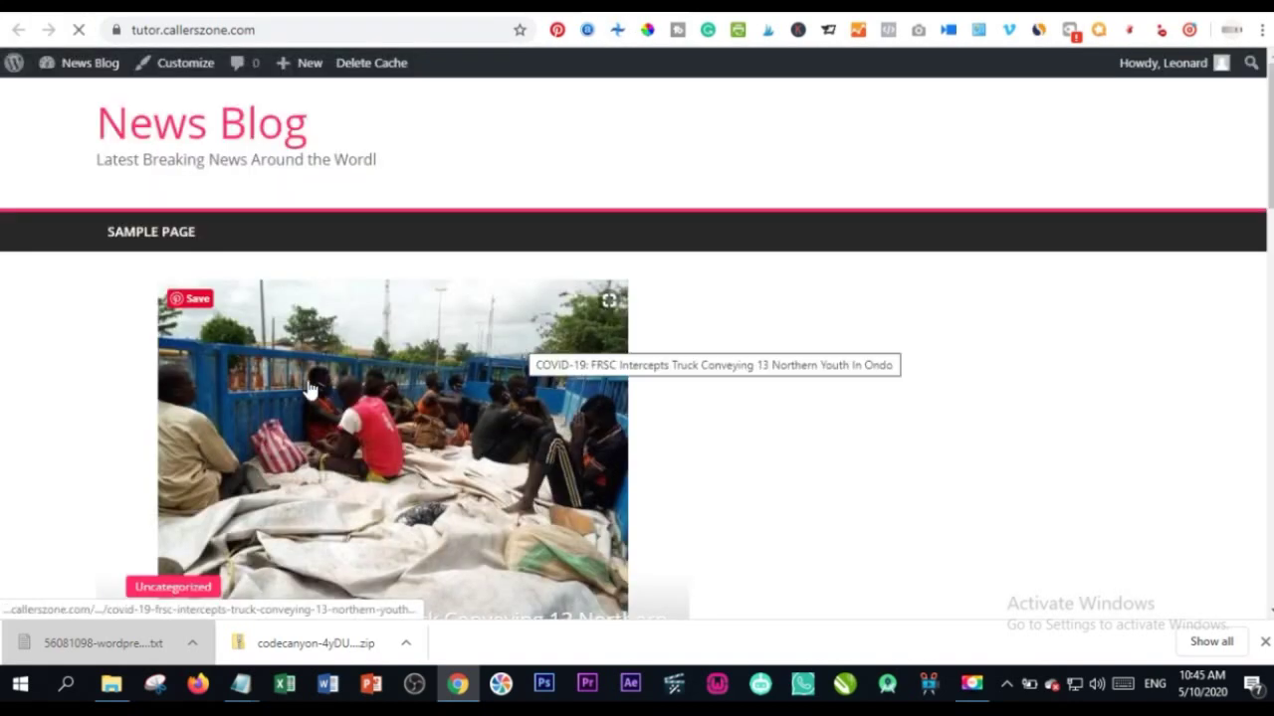
scroll(313, 394, "down", 2)
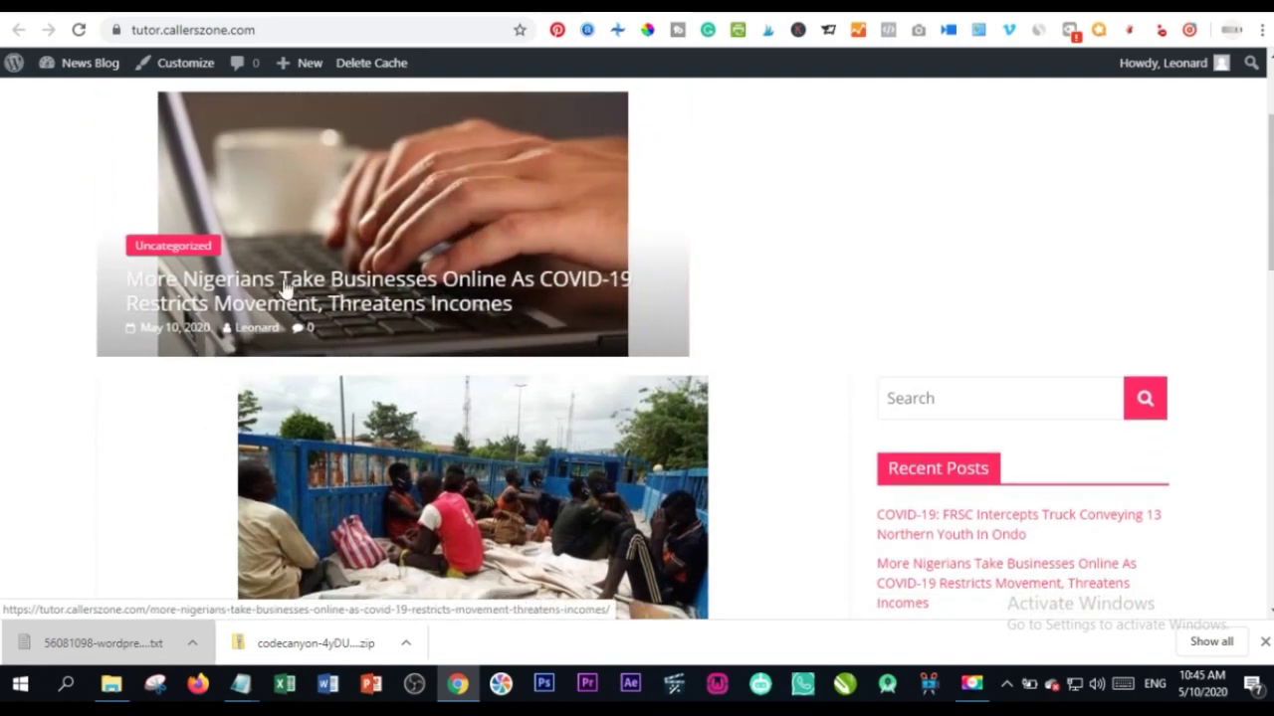
scroll(313, 278, "up", 2)
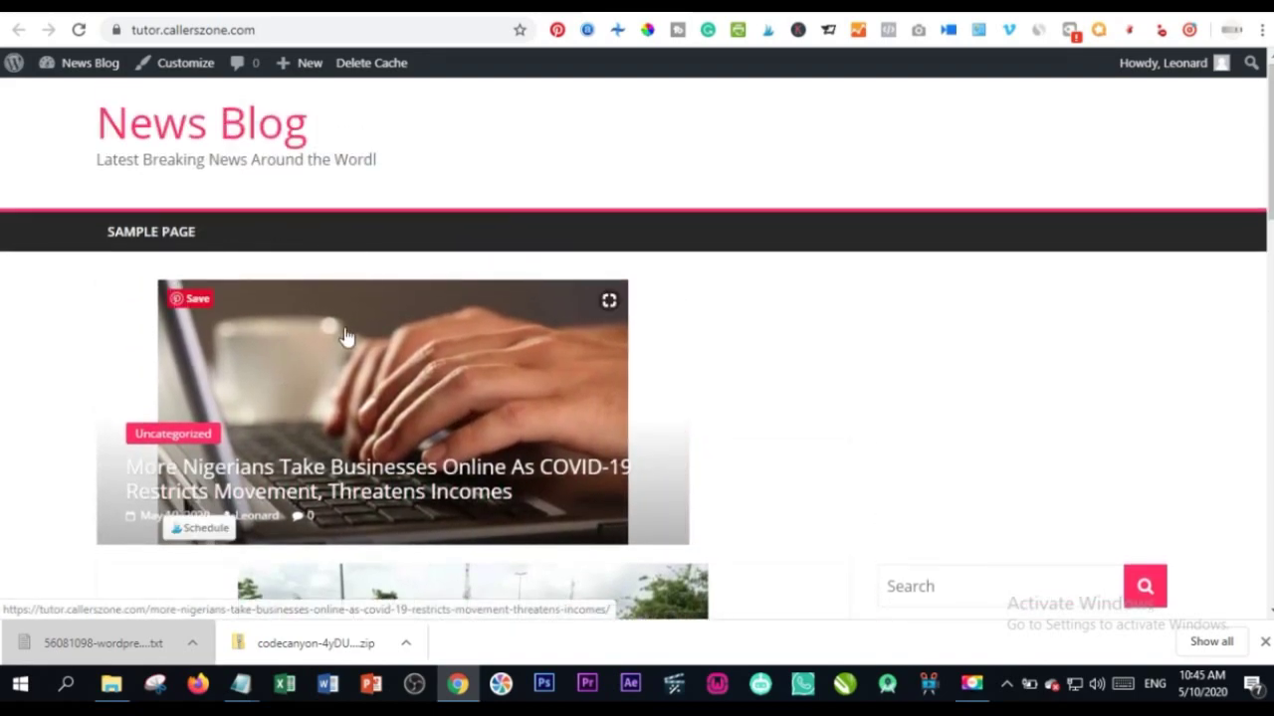
scroll(341, 335, "down", 3)
scroll(352, 321, "up", 2)
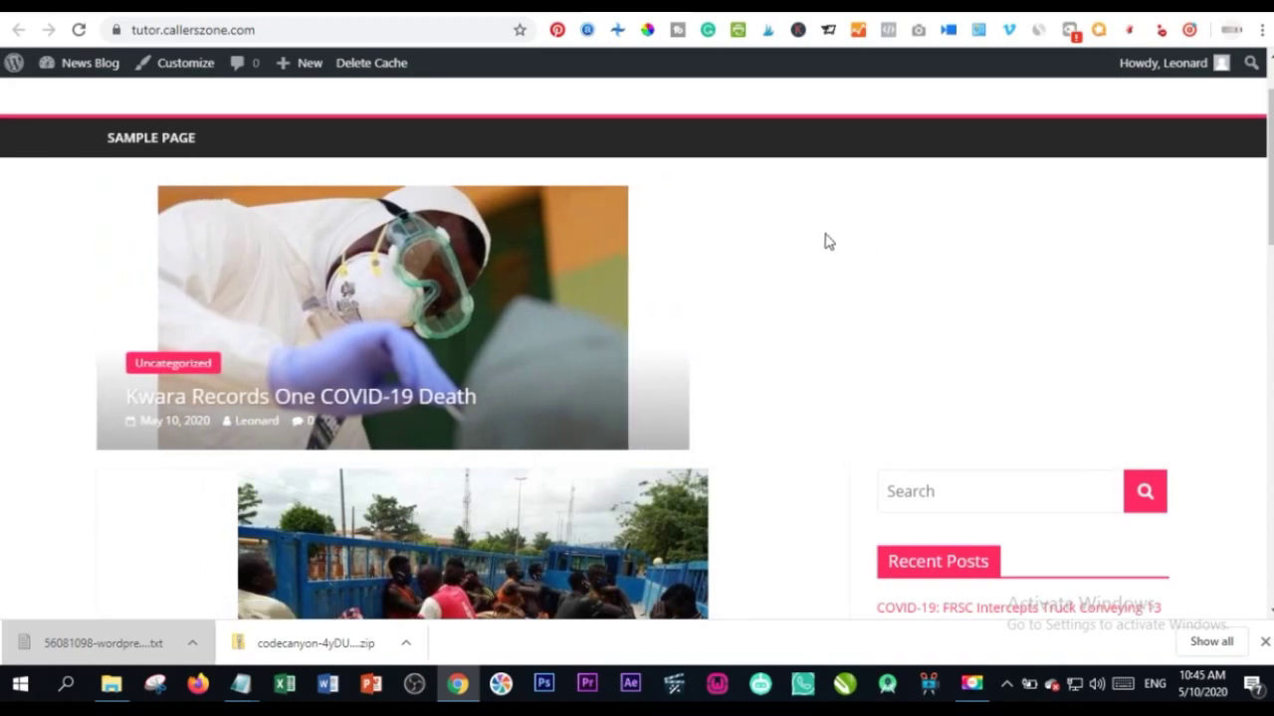
scroll(1015, 256, "down", 7)
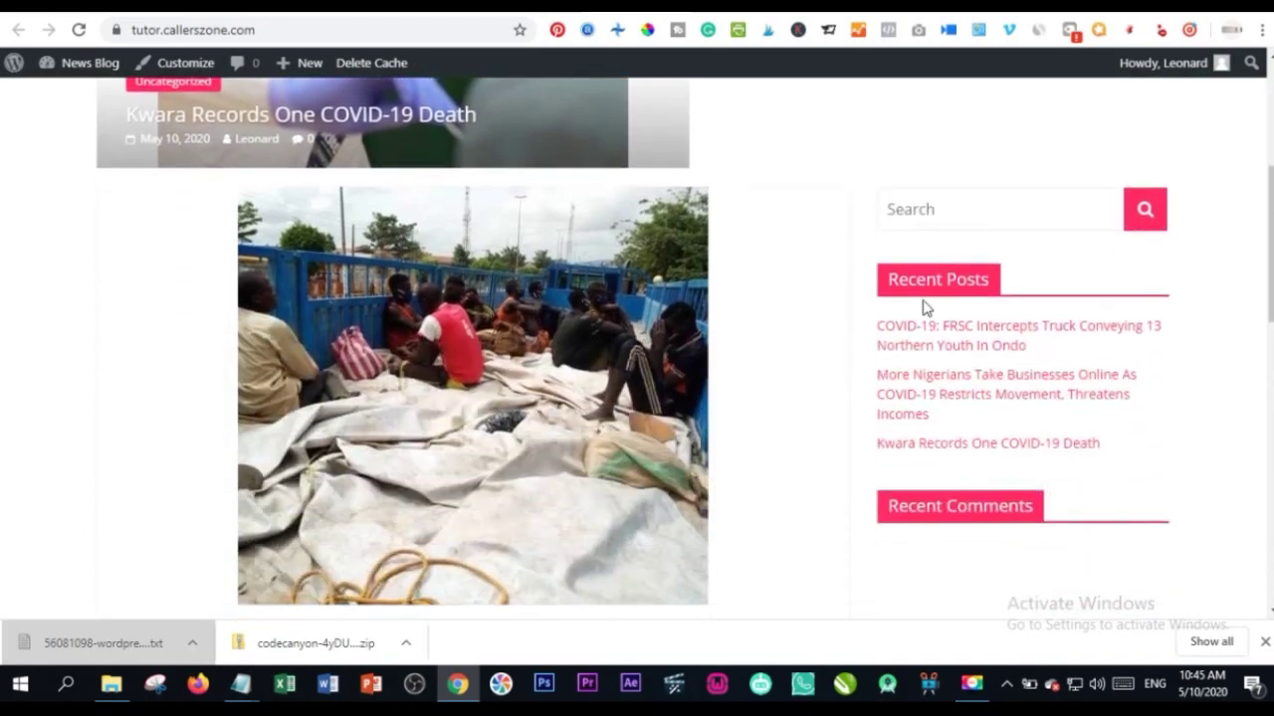
scroll(771, 312, "down", 6)
scroll(770, 301, "up", 4)
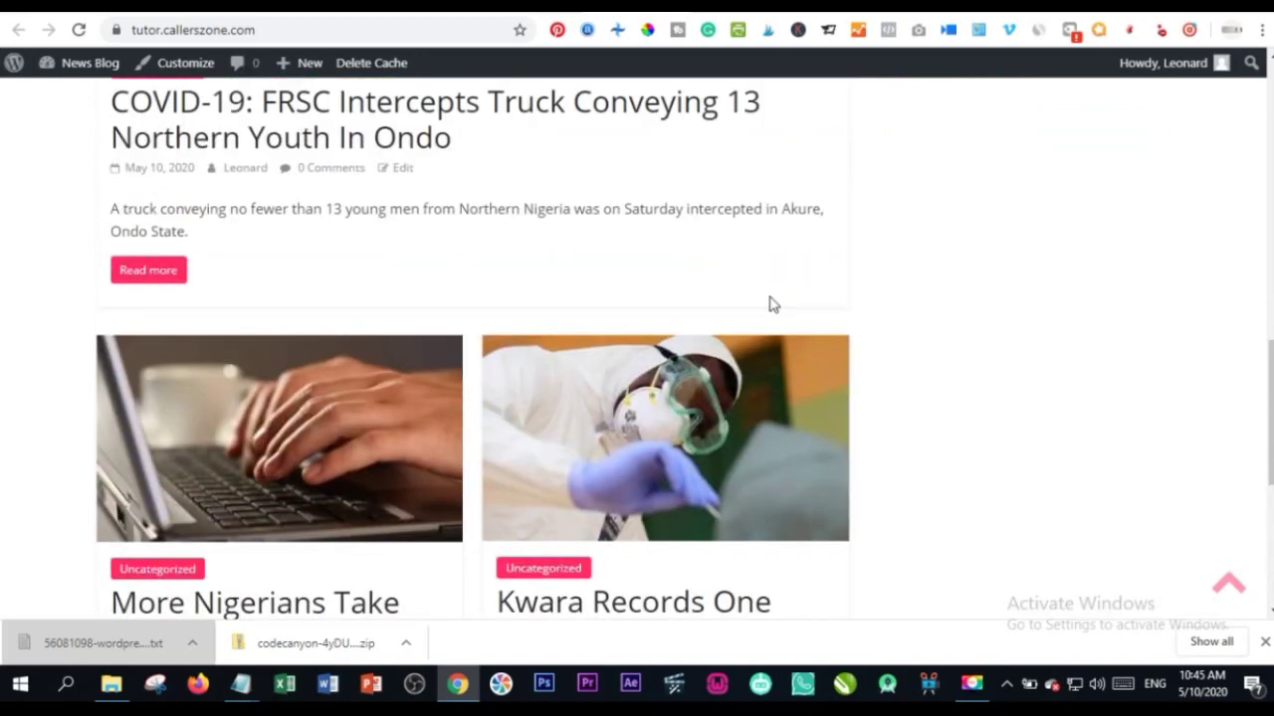
Step: Review the homepage posts, delete the site's cache and check the highlighted posts beside the slider
scroll(772, 298, "down", 5)
scroll(770, 292, "up", 14)
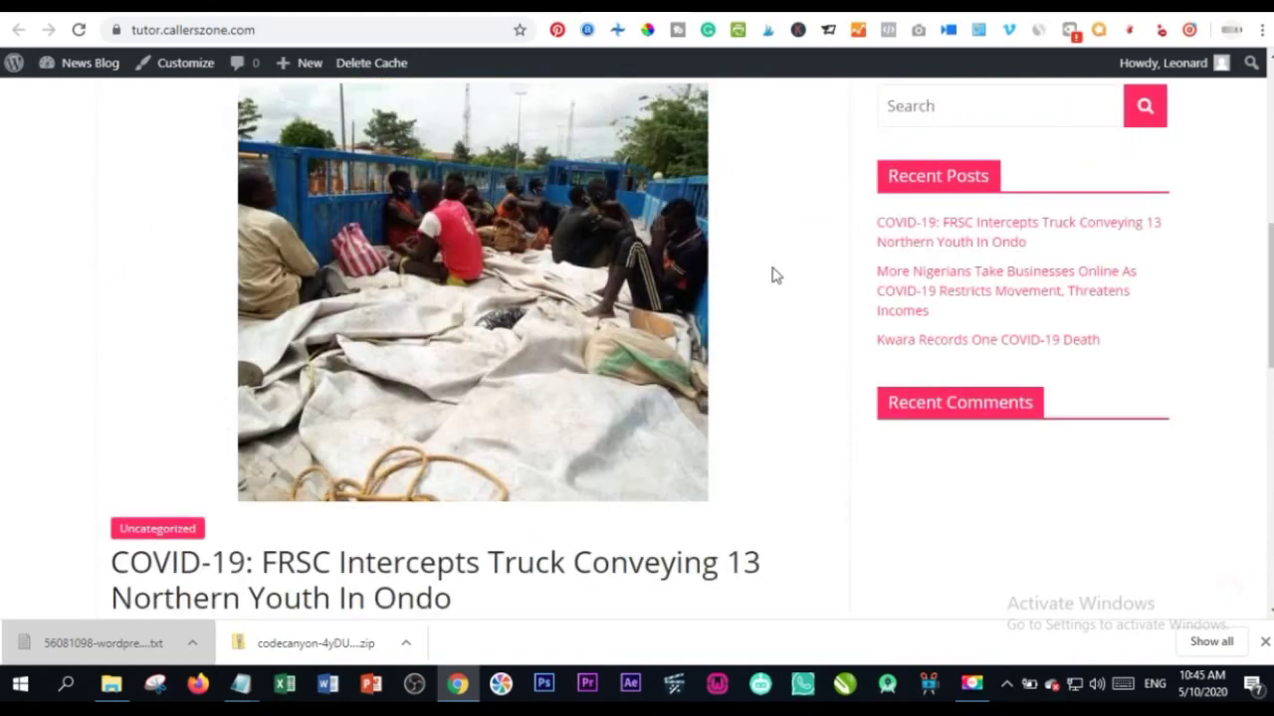
scroll(781, 276, "up", 3)
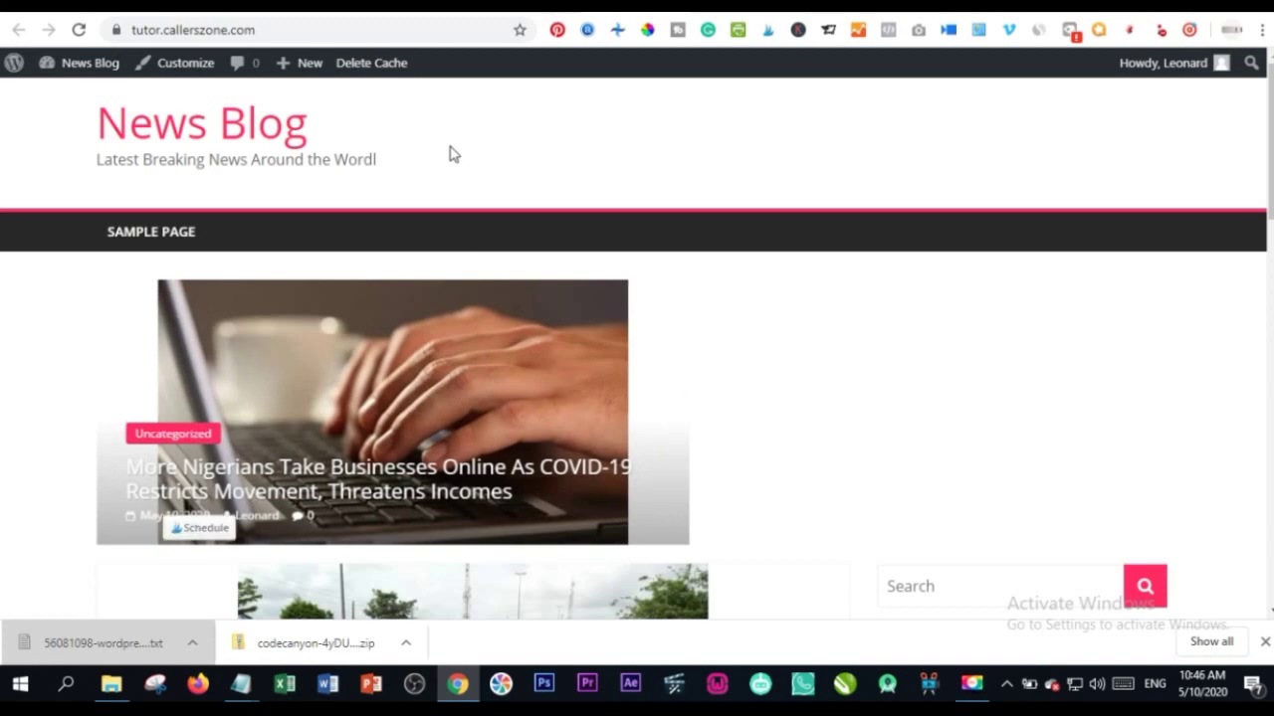
left_click(367, 66)
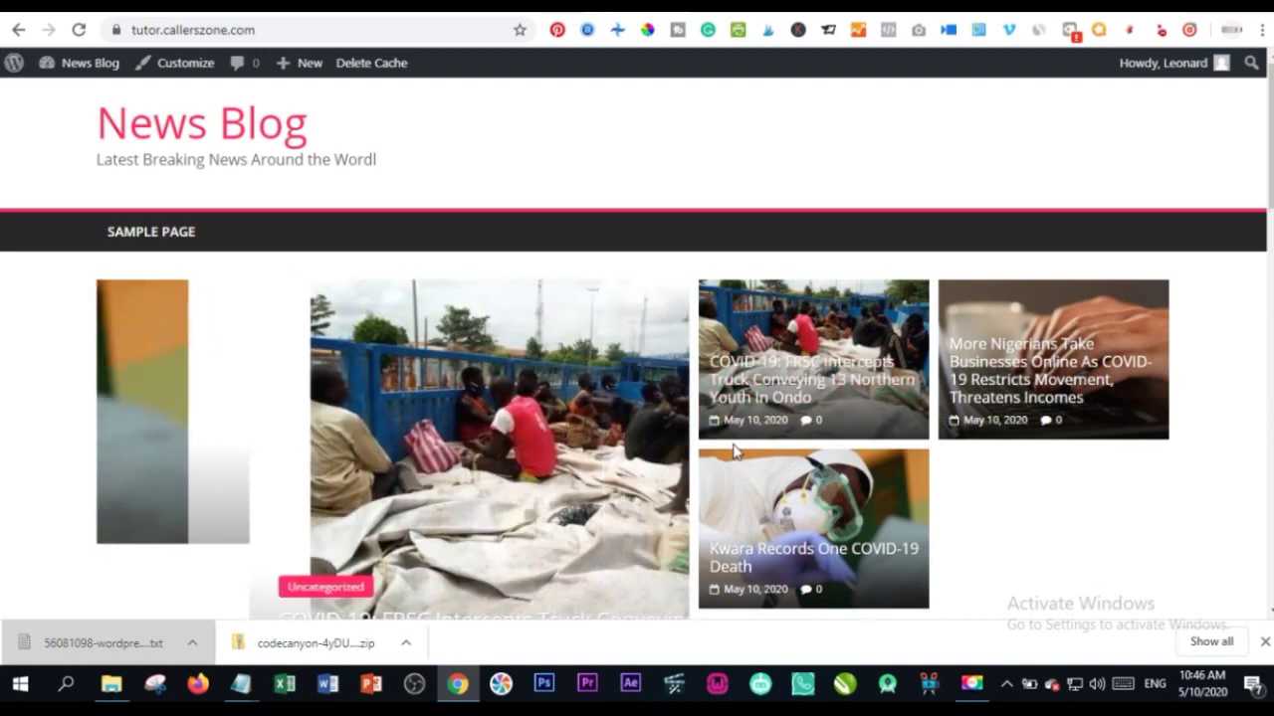
scroll(958, 401, "down", 1)
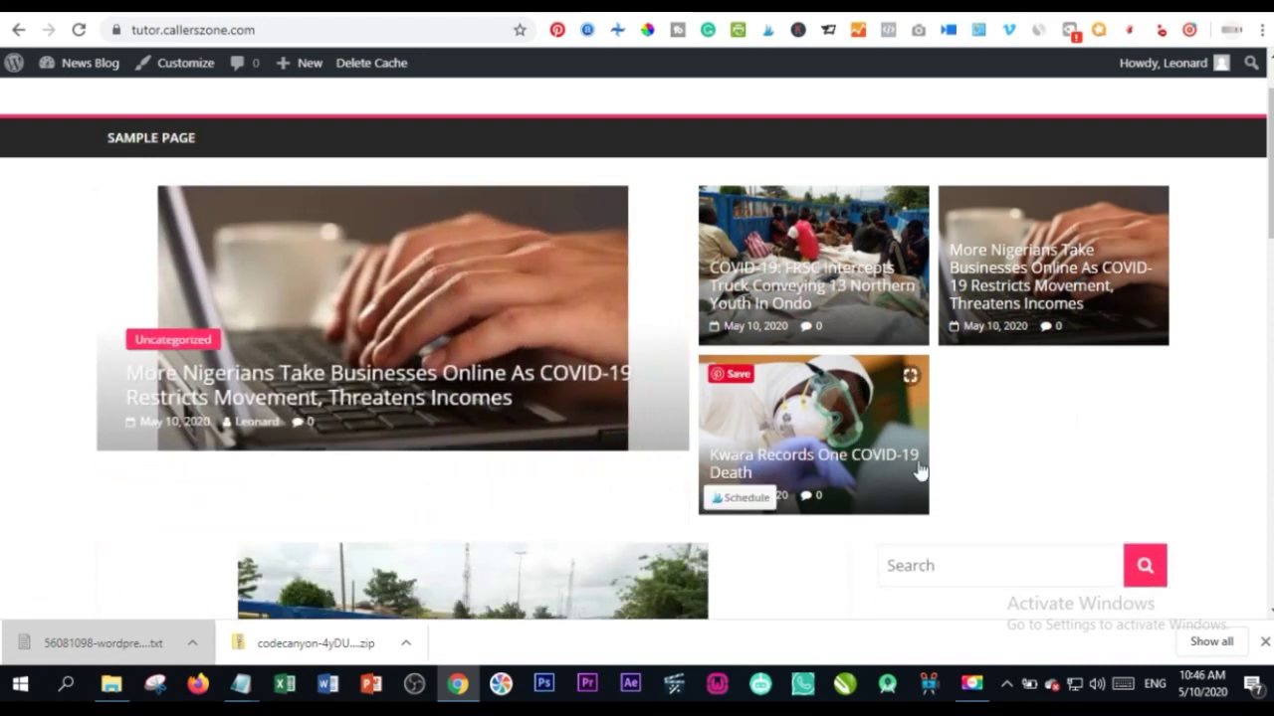
Step: Return to the dashboard, open the WP Automatic campaign "news" for editing and run it
key("alt+Left")
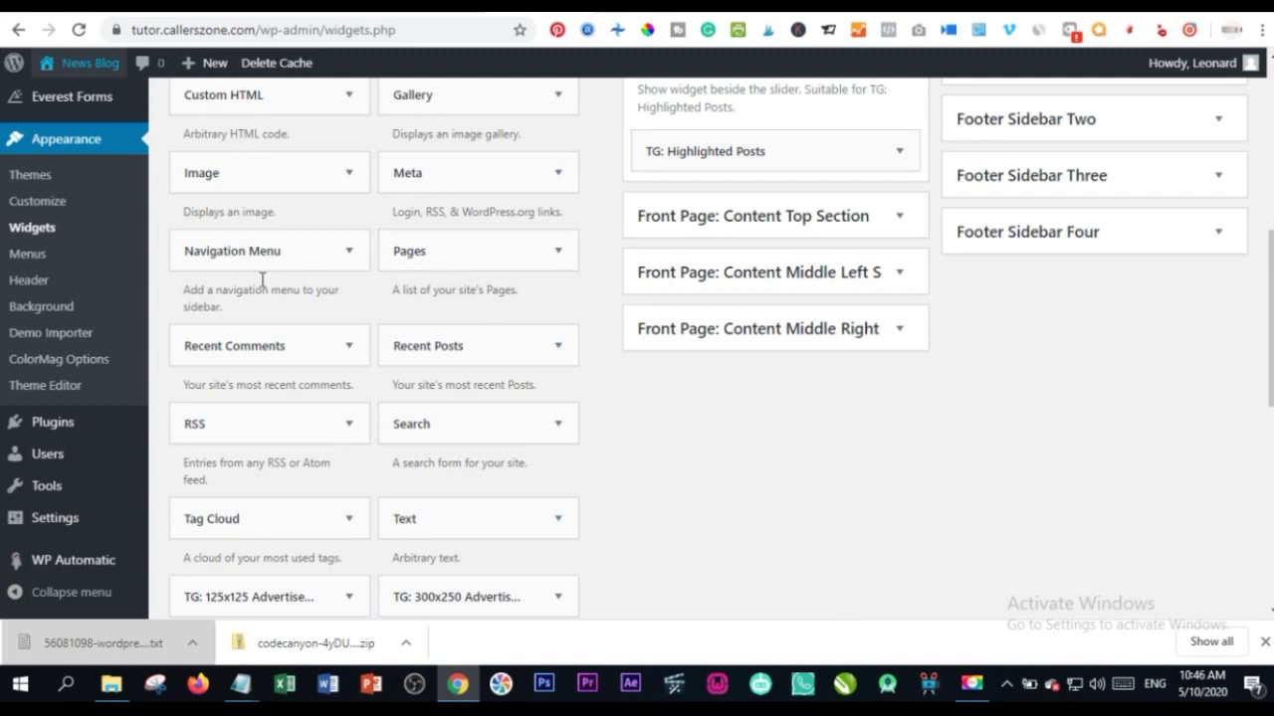
scroll(264, 280, "up", 6)
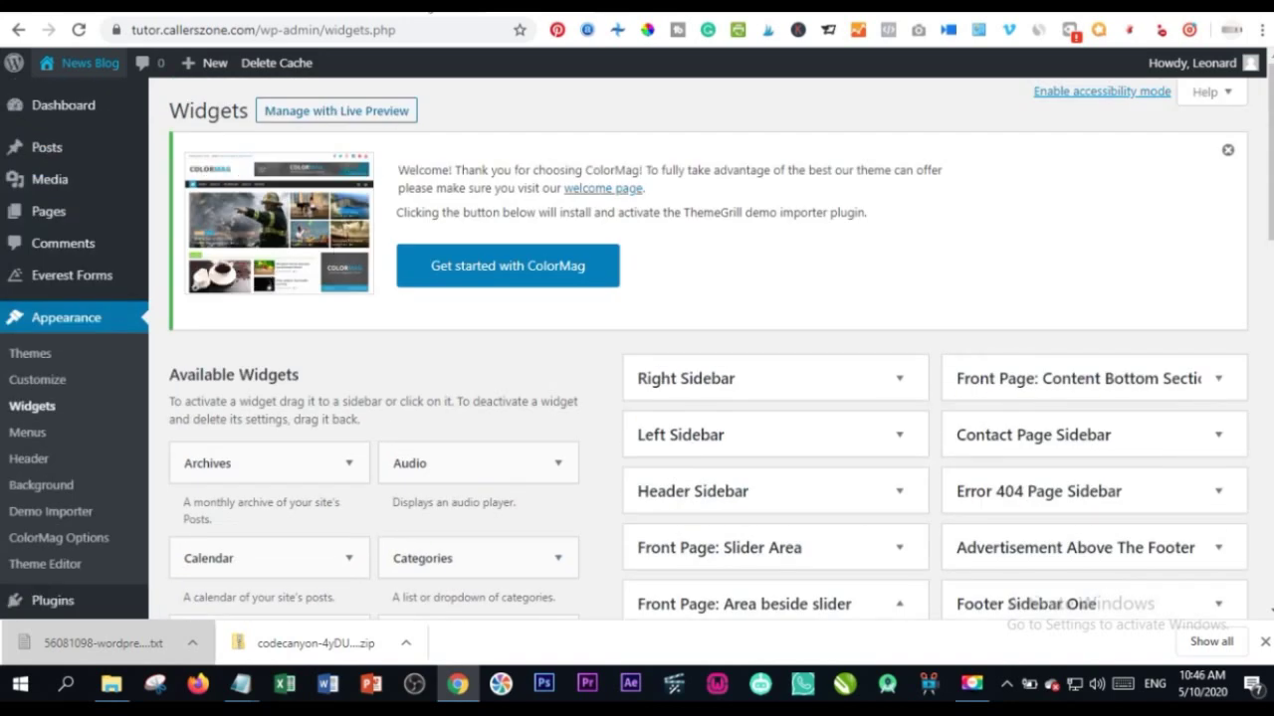
scroll(120, 423, "down", 5)
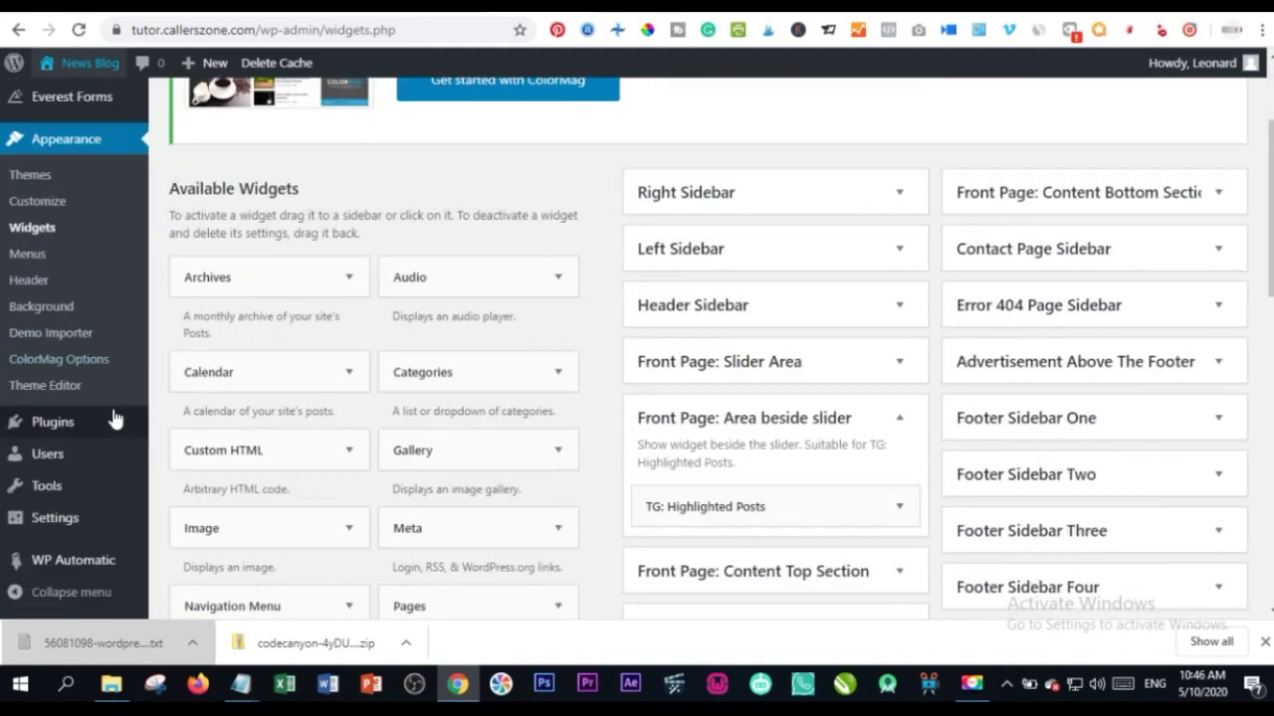
mouse_move(66, 567)
left_click(72, 561)
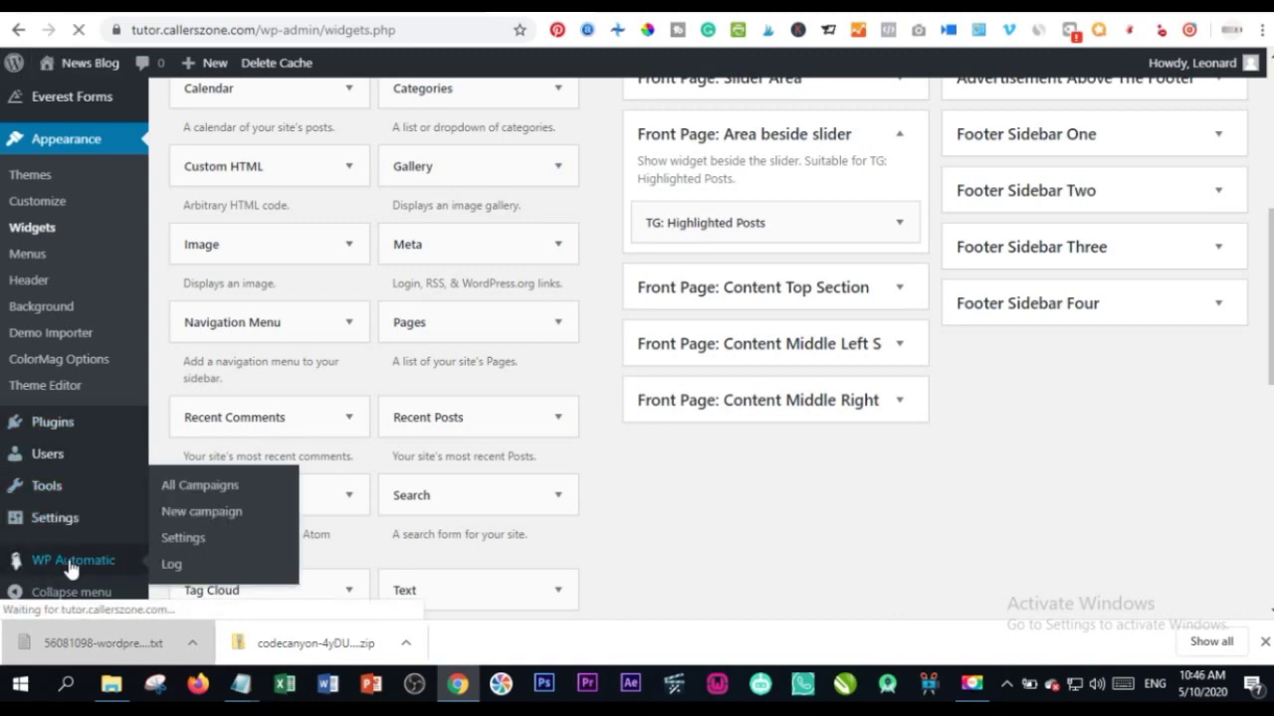
scroll(228, 400, "down", 1)
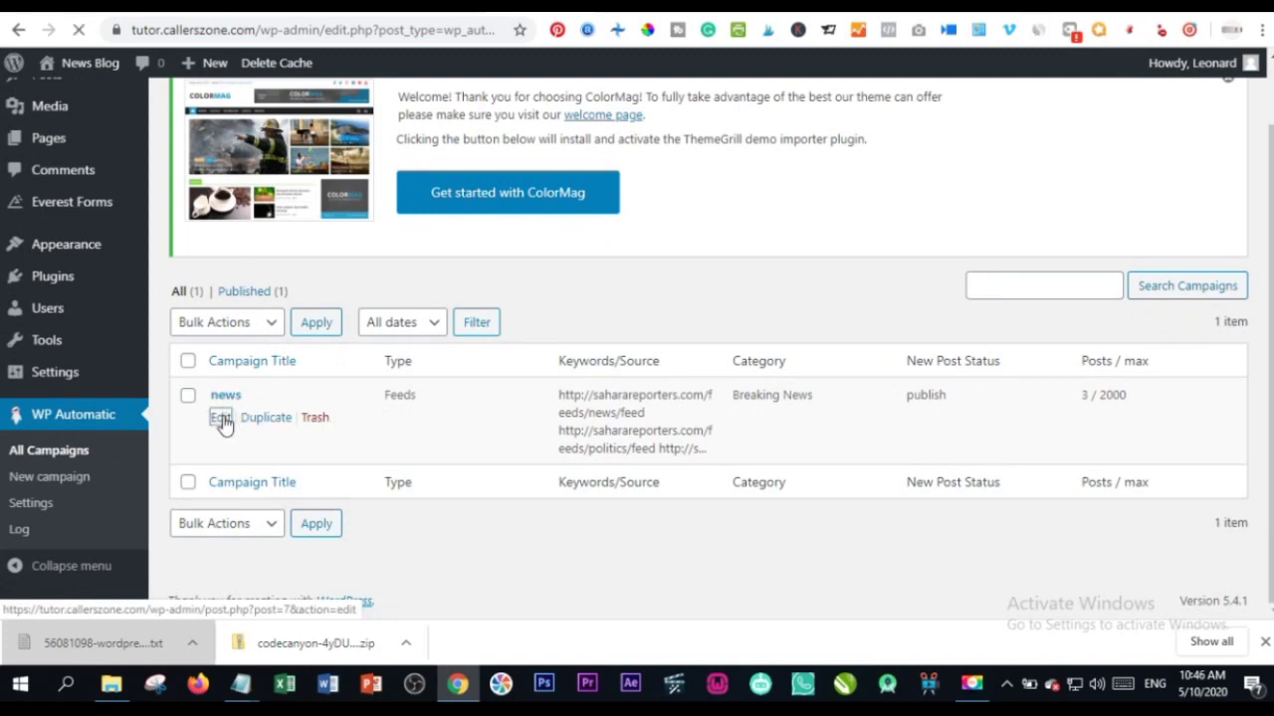
scroll(498, 394, "down", 3)
scroll(412, 398, "down", 1)
scroll(995, 444, "up", 3)
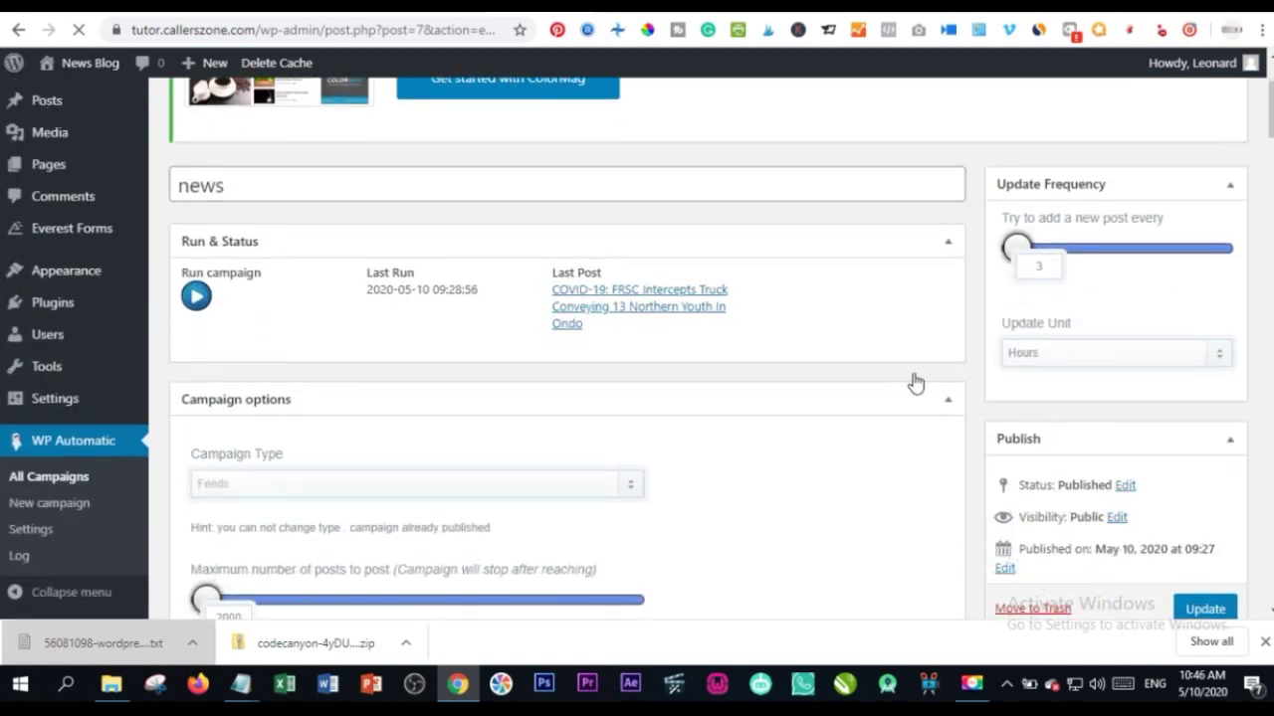
left_click(196, 297)
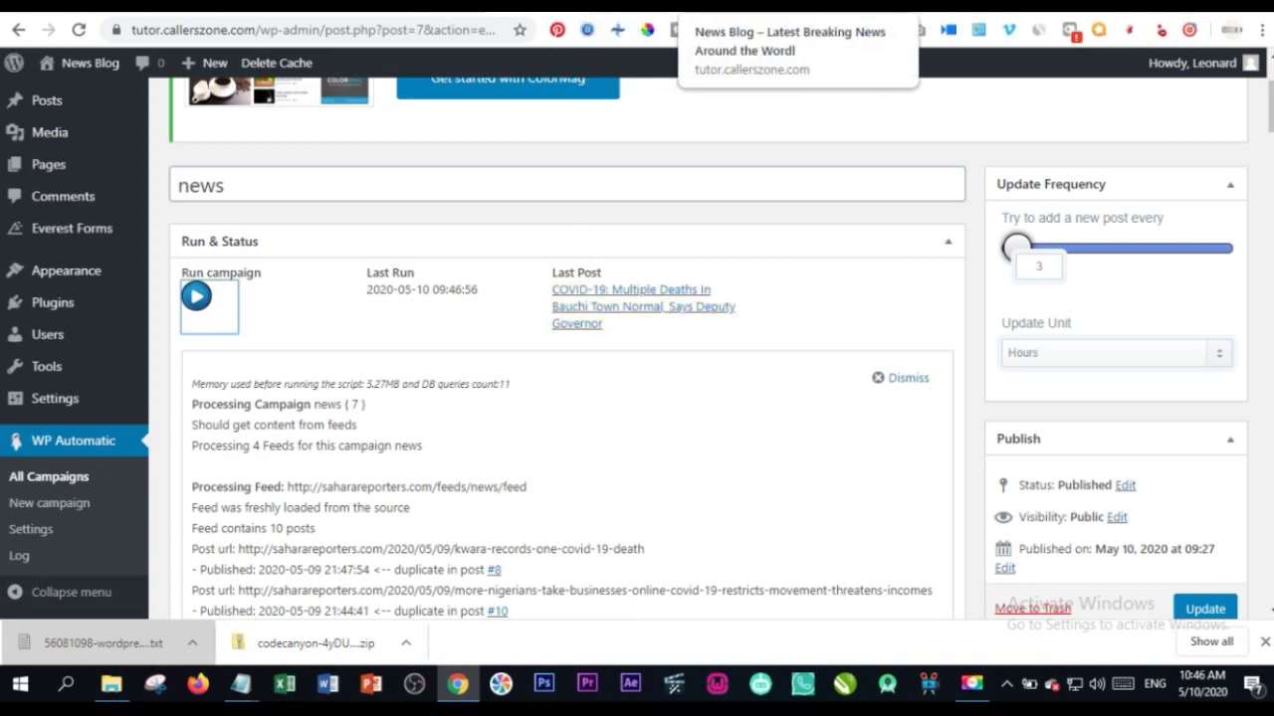
Step: Reload the live homepage and check the slider, highlighted posts and recent posts for newly imported content
left_click(597, 6)
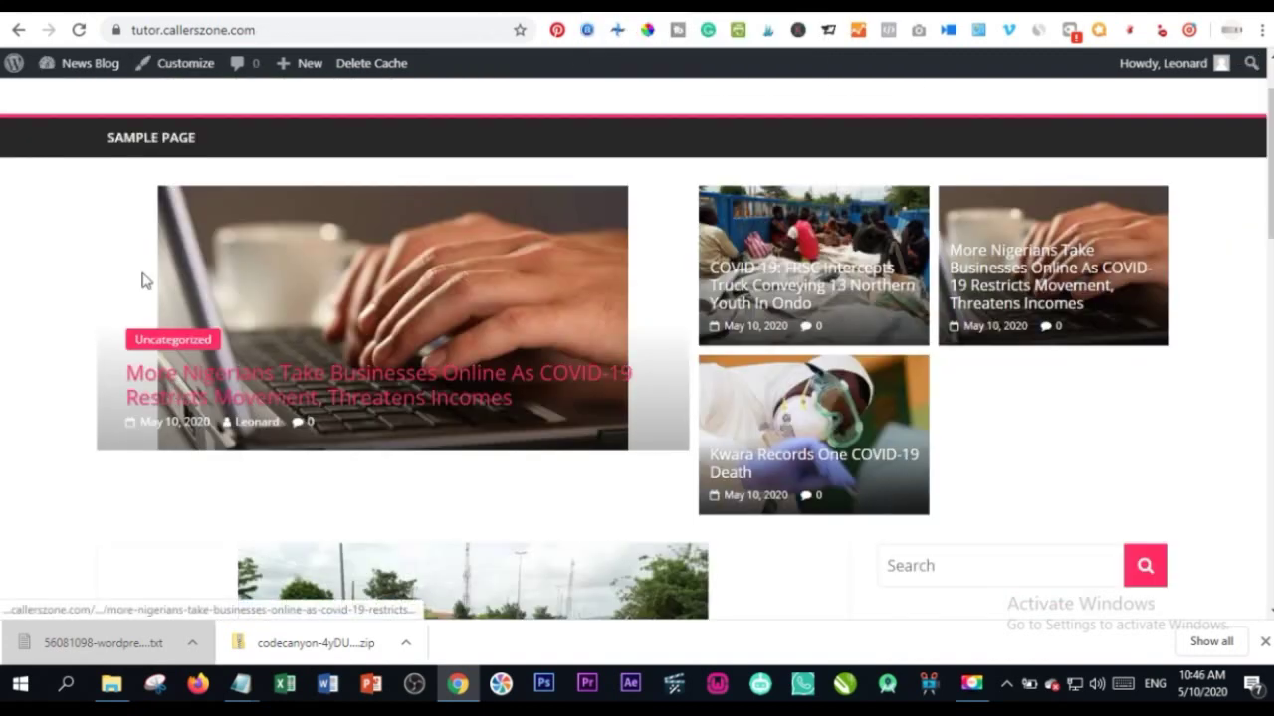
left_click(80, 31)
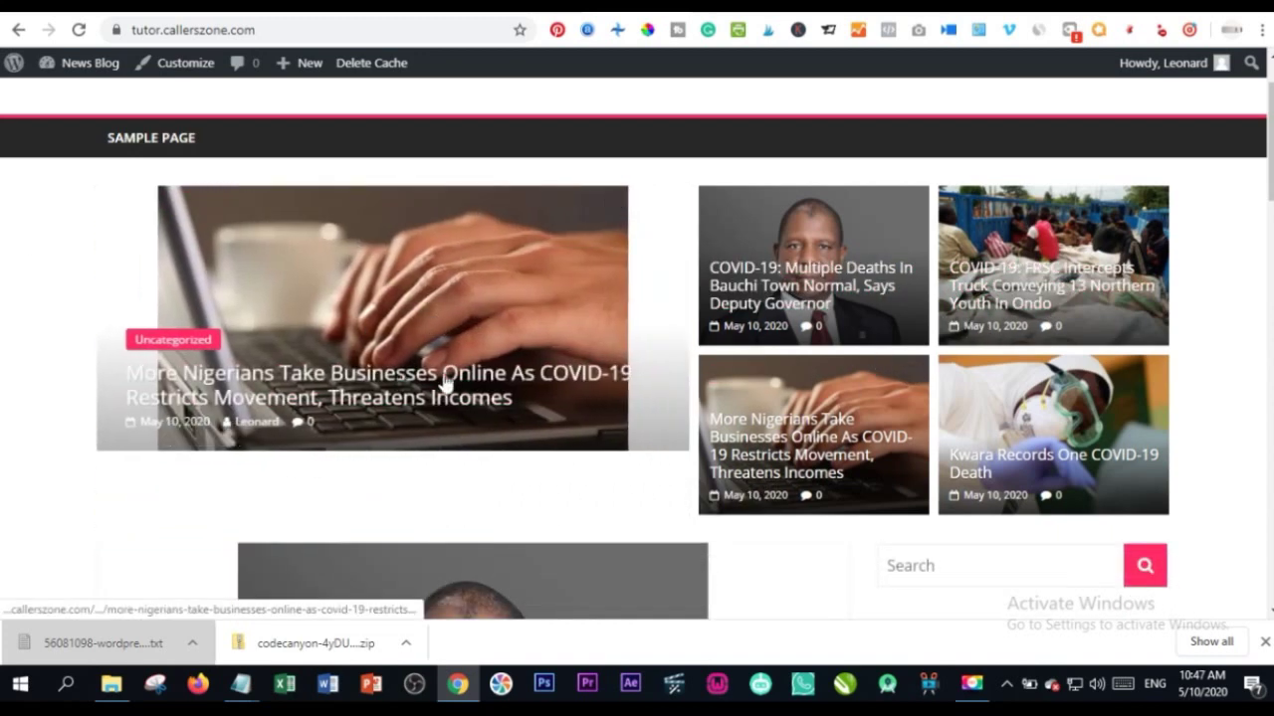
scroll(491, 387, "down", 3)
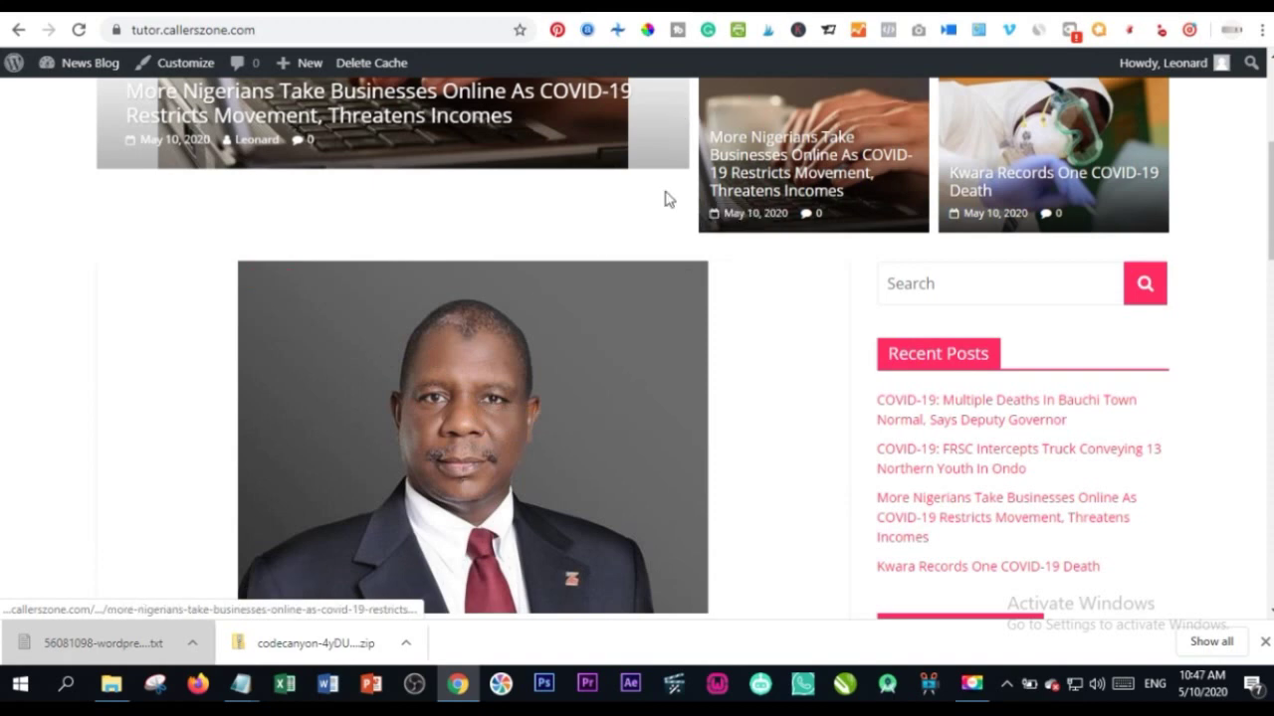
Step: Go back to the dashboard's Widgets page and expand the Front Page: Content Top Section area
key("ctrl+Tab")
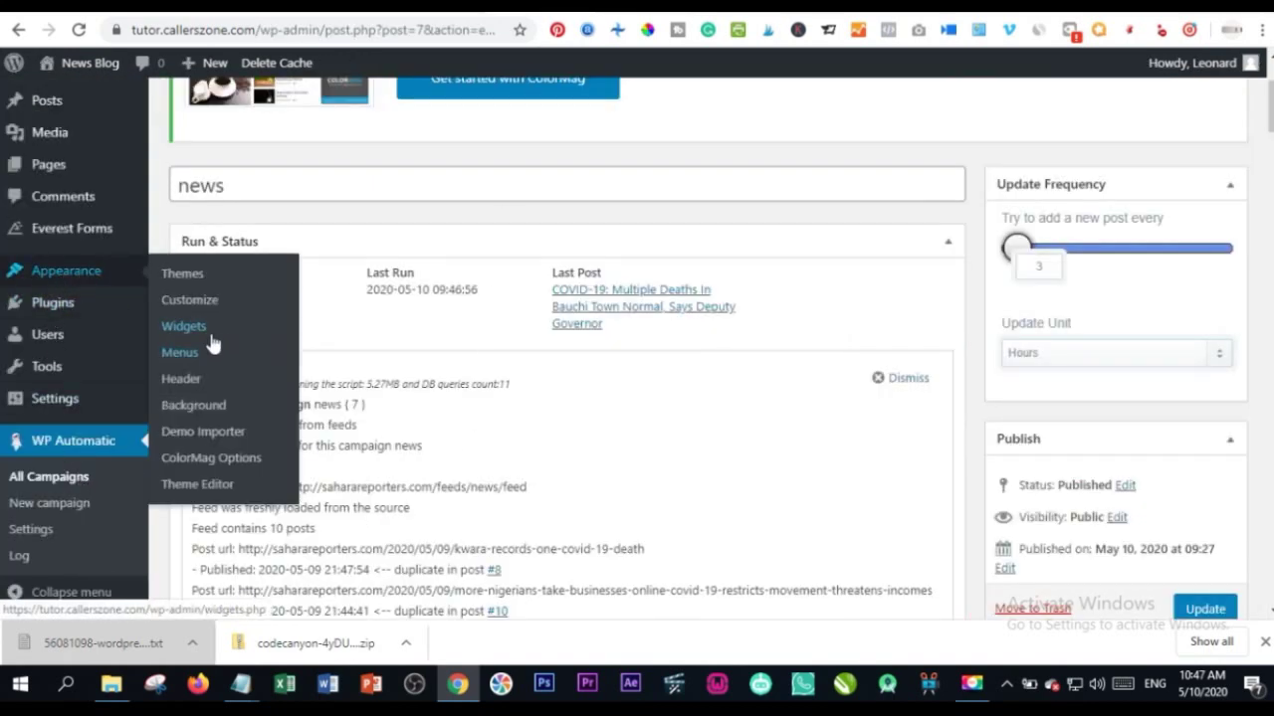
left_click(202, 339)
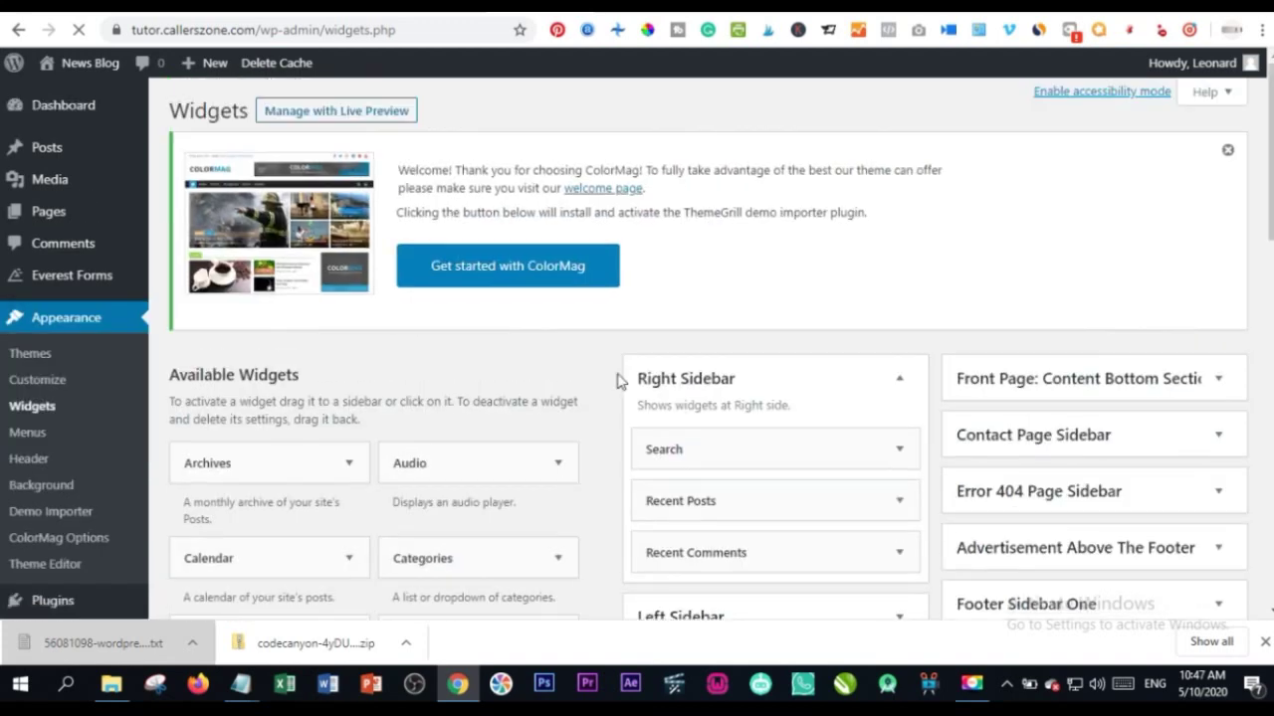
scroll(686, 418, "down", 2)
scroll(694, 426, "down", 2)
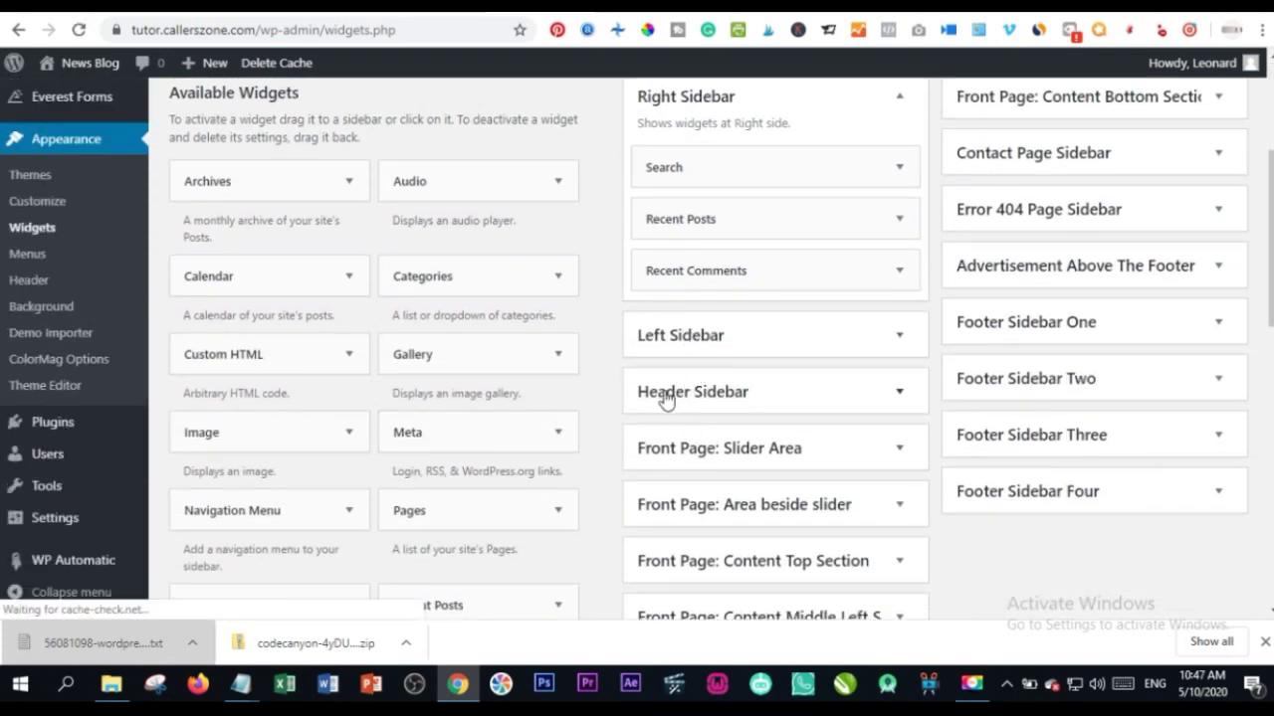
scroll(716, 389, "down", 3)
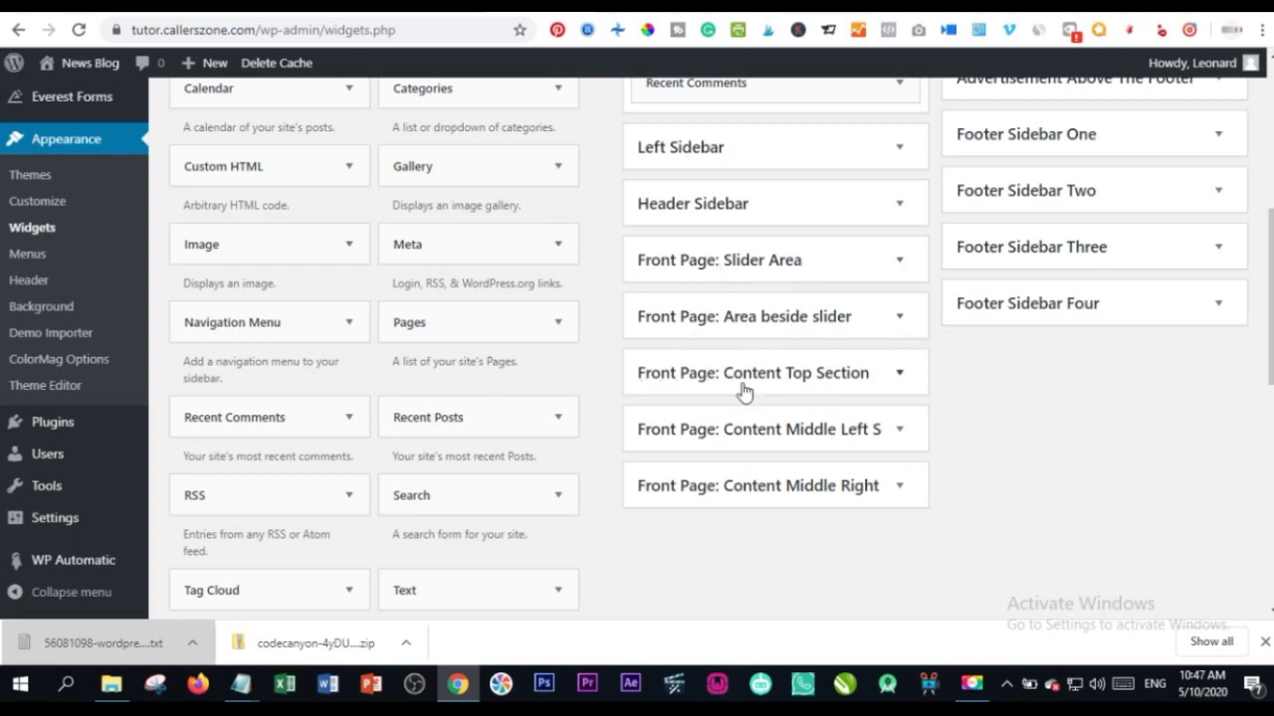
left_click(898, 377)
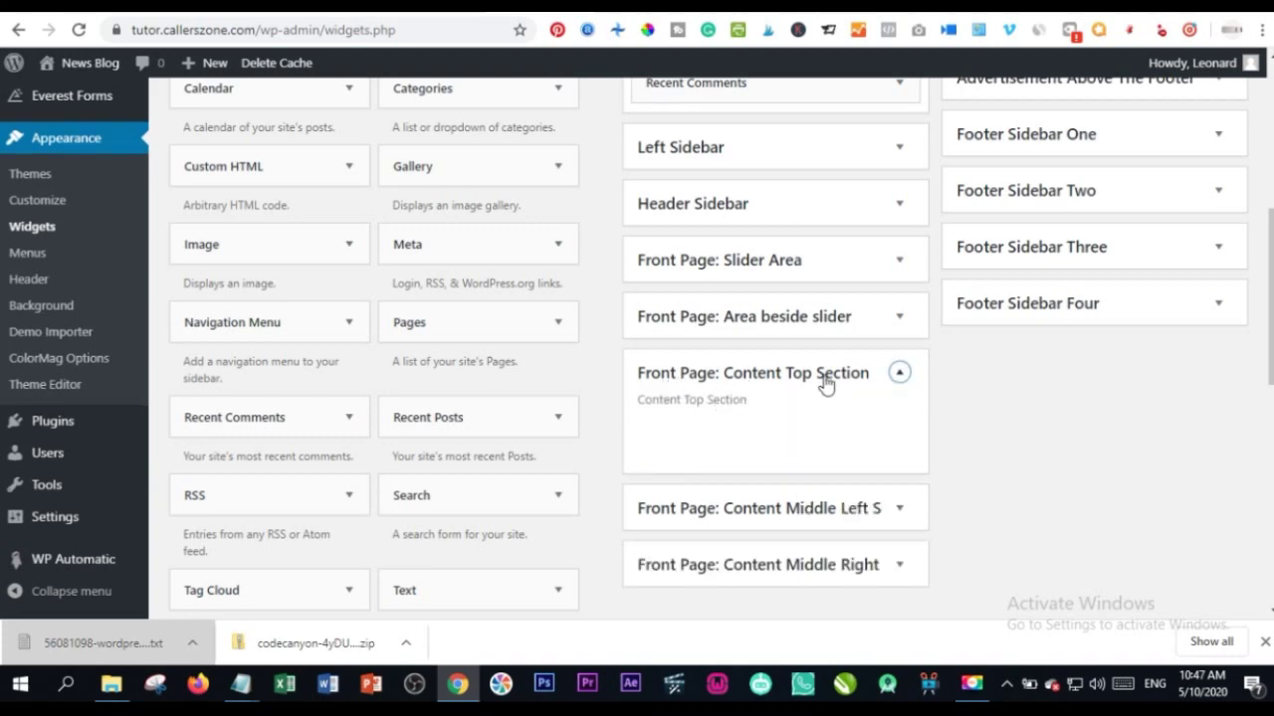
Step: Add the TG: Featured Posts (Style 1) widget to Front Page: Content Top Section
scroll(677, 430, "down", 2)
scroll(511, 475, "down", 2)
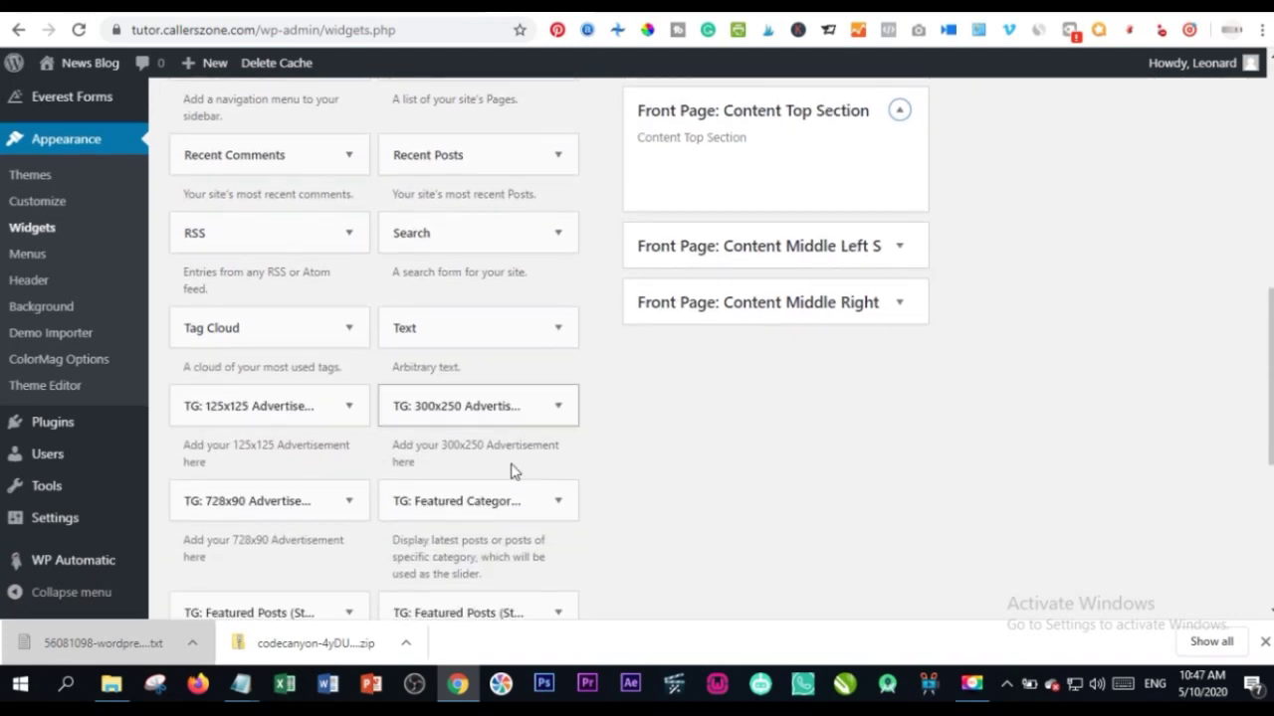
scroll(398, 504, "down", 2)
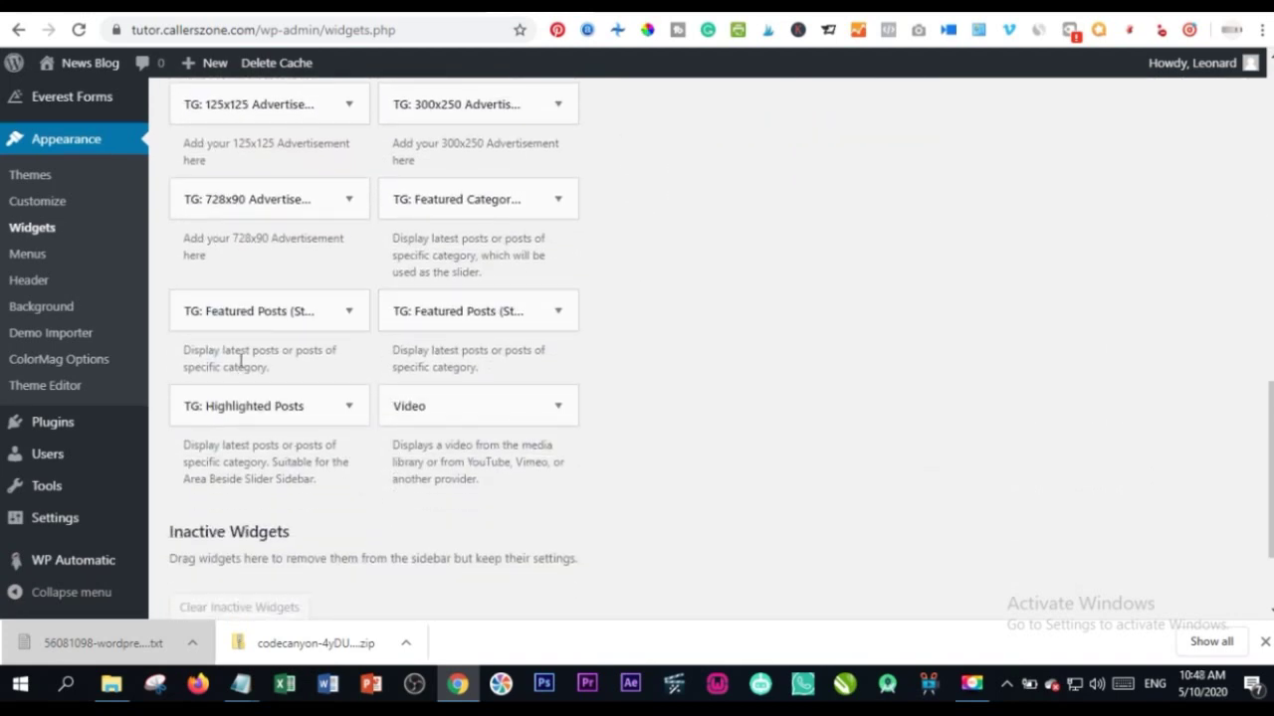
left_click(350, 312)
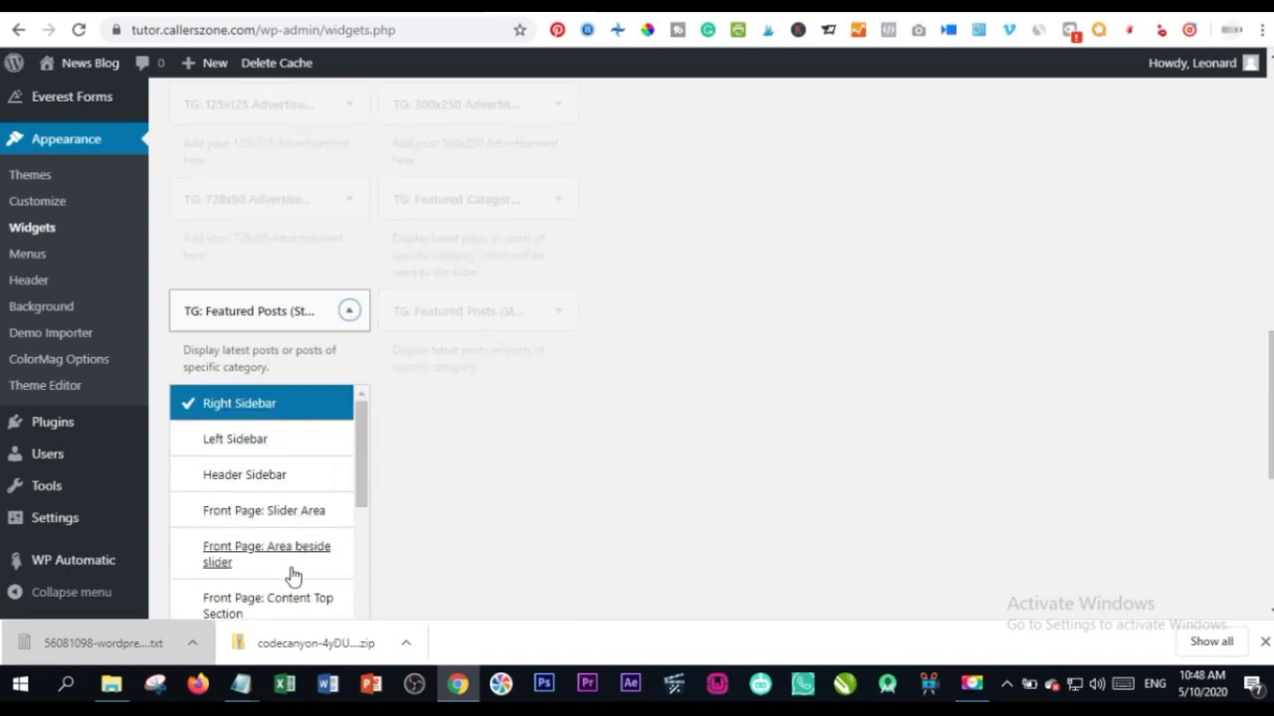
scroll(287, 568, "down", 1)
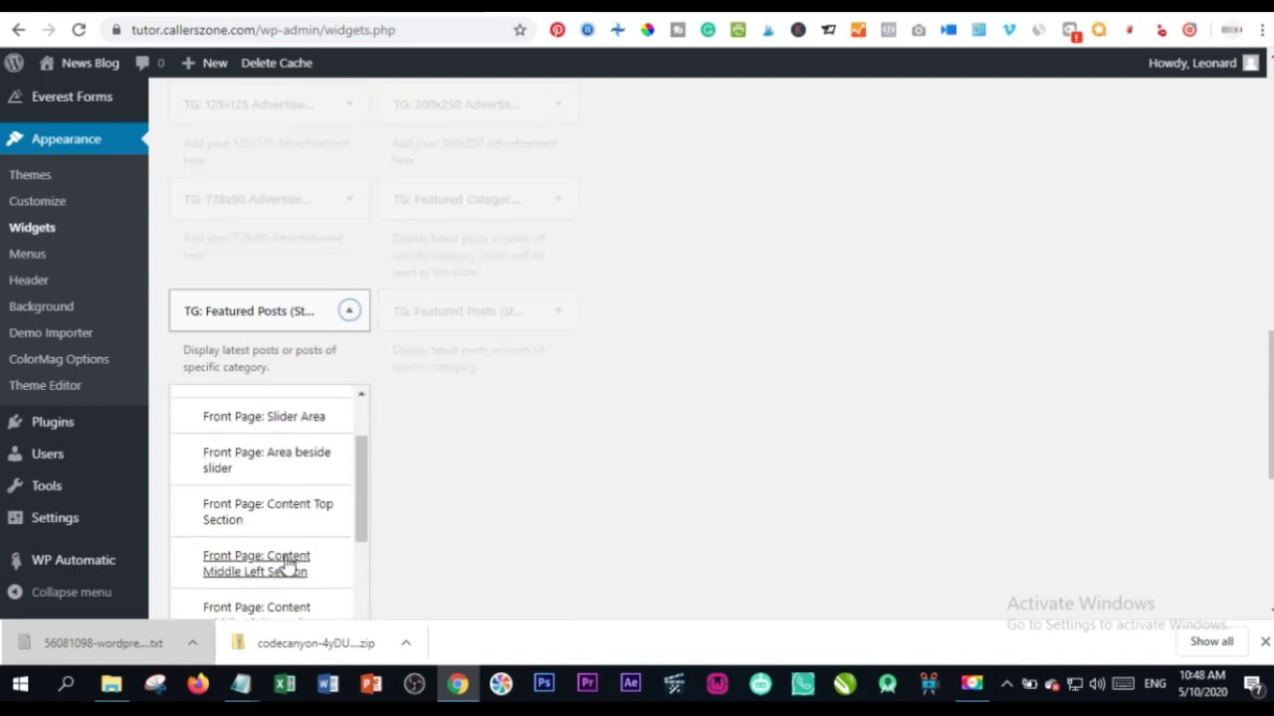
left_click(239, 510)
scroll(446, 478, "down", 3)
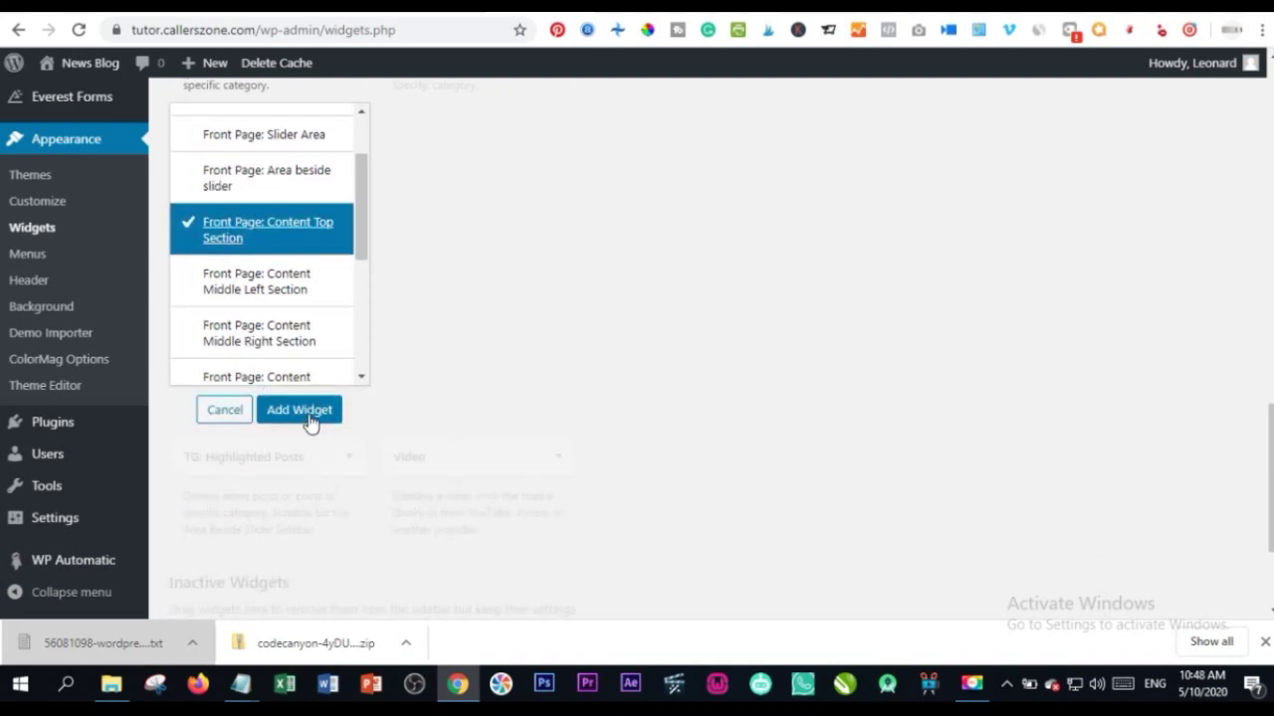
left_click(299, 410)
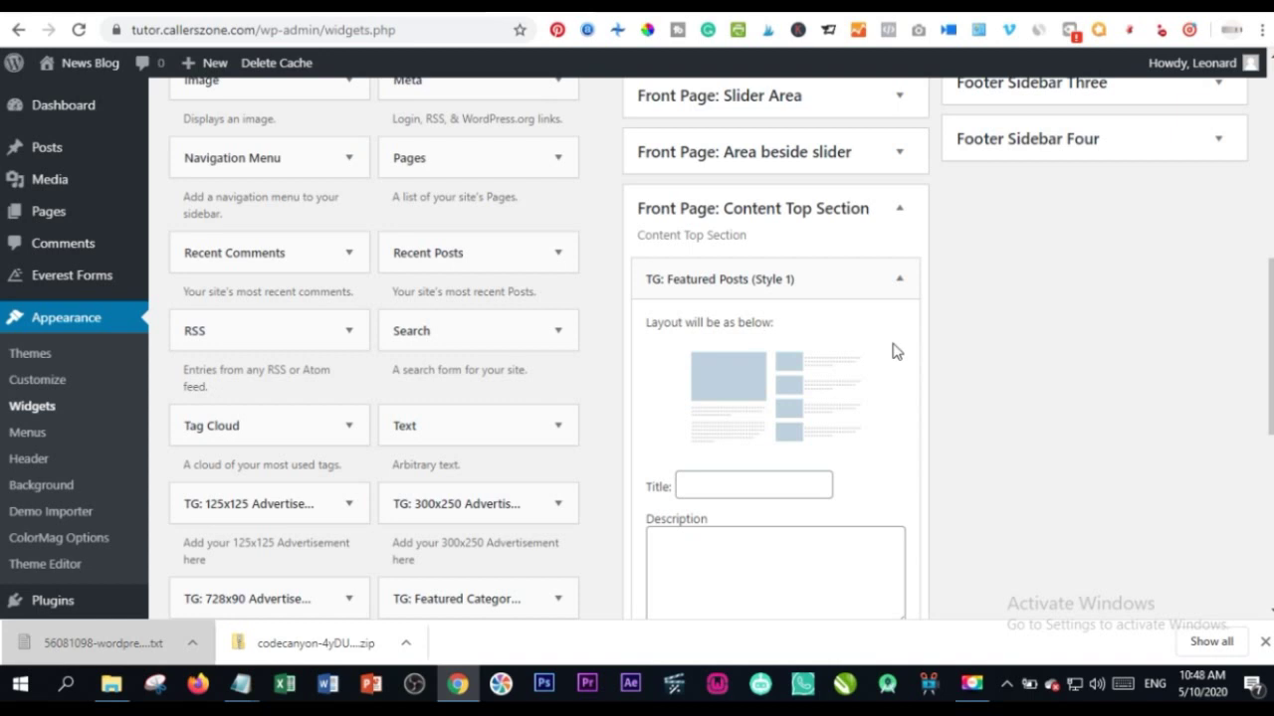
Step: Title the TG: Featured Posts (Style 1) widget "Breaking News" and save it
scroll(727, 409, "down", 2)
left_click(701, 290)
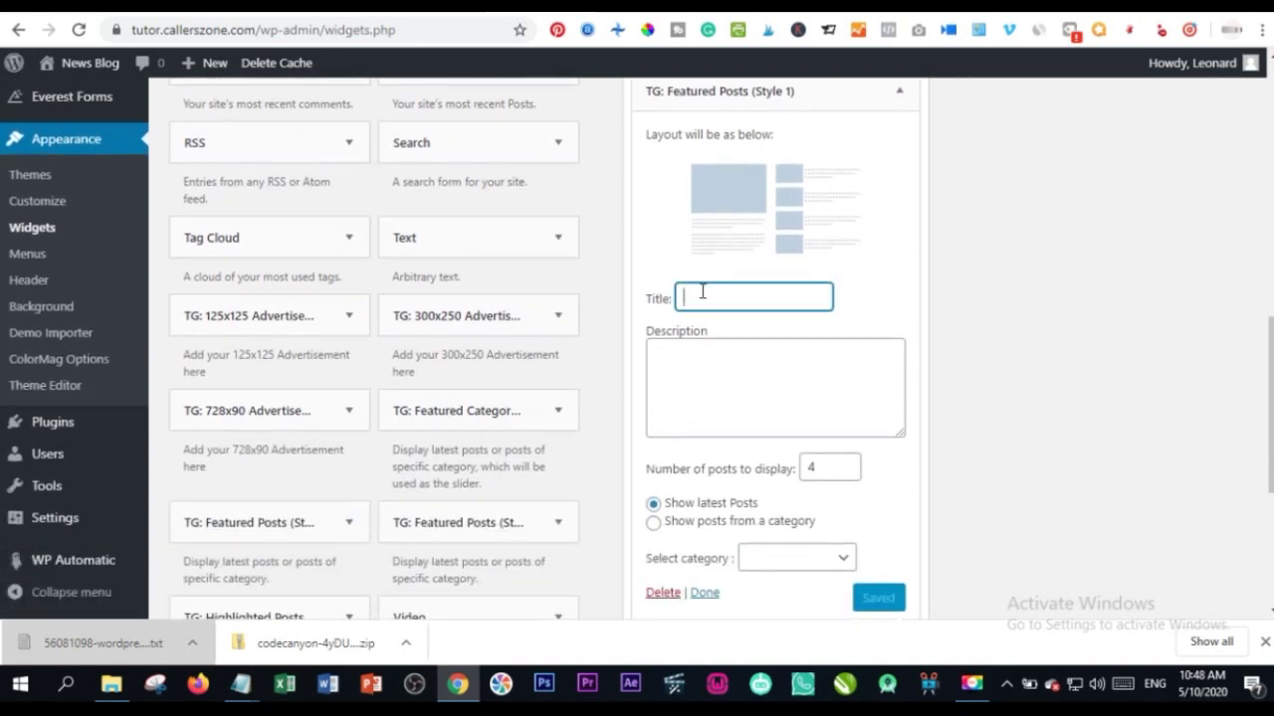
type("Breaking News")
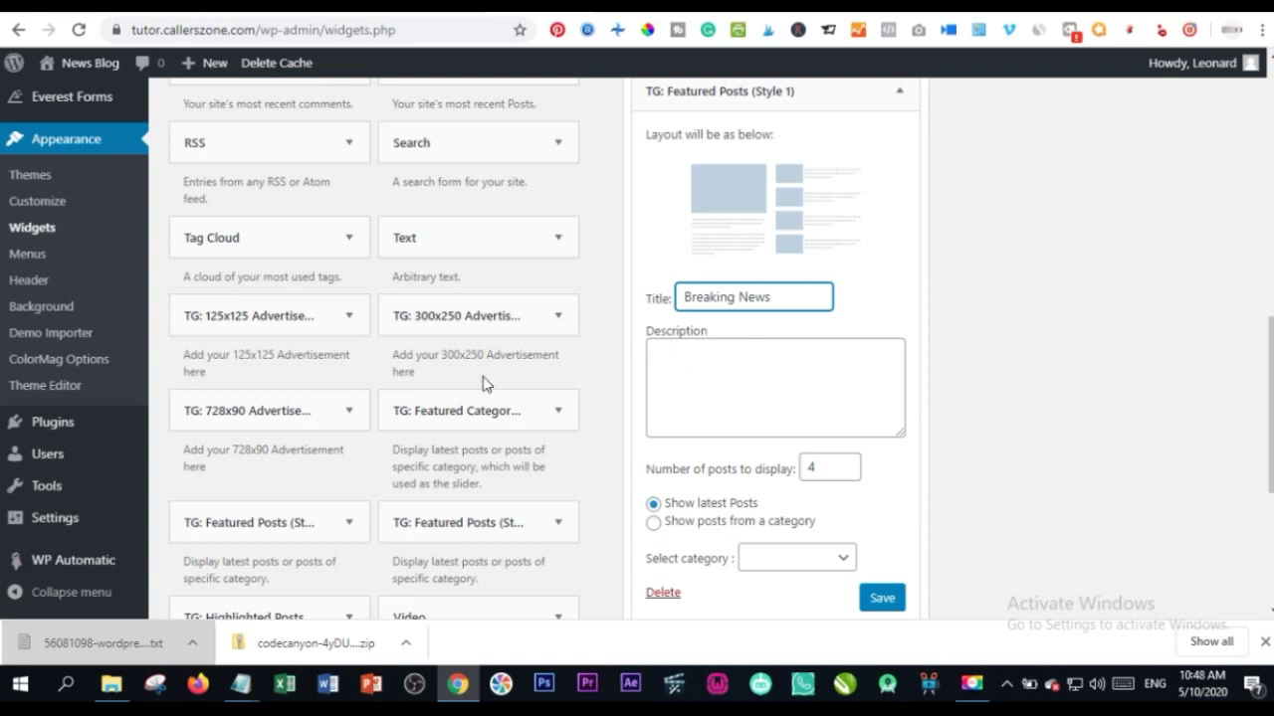
scroll(714, 373, "down", 2)
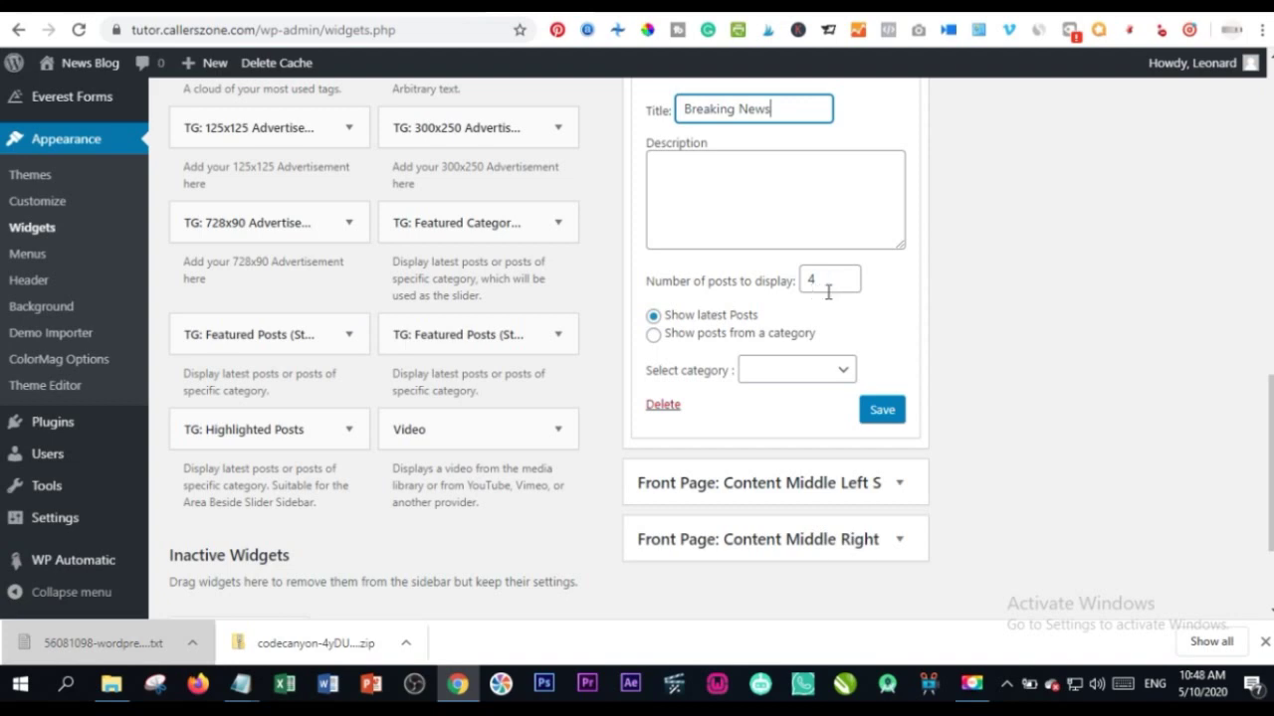
left_click(882, 409)
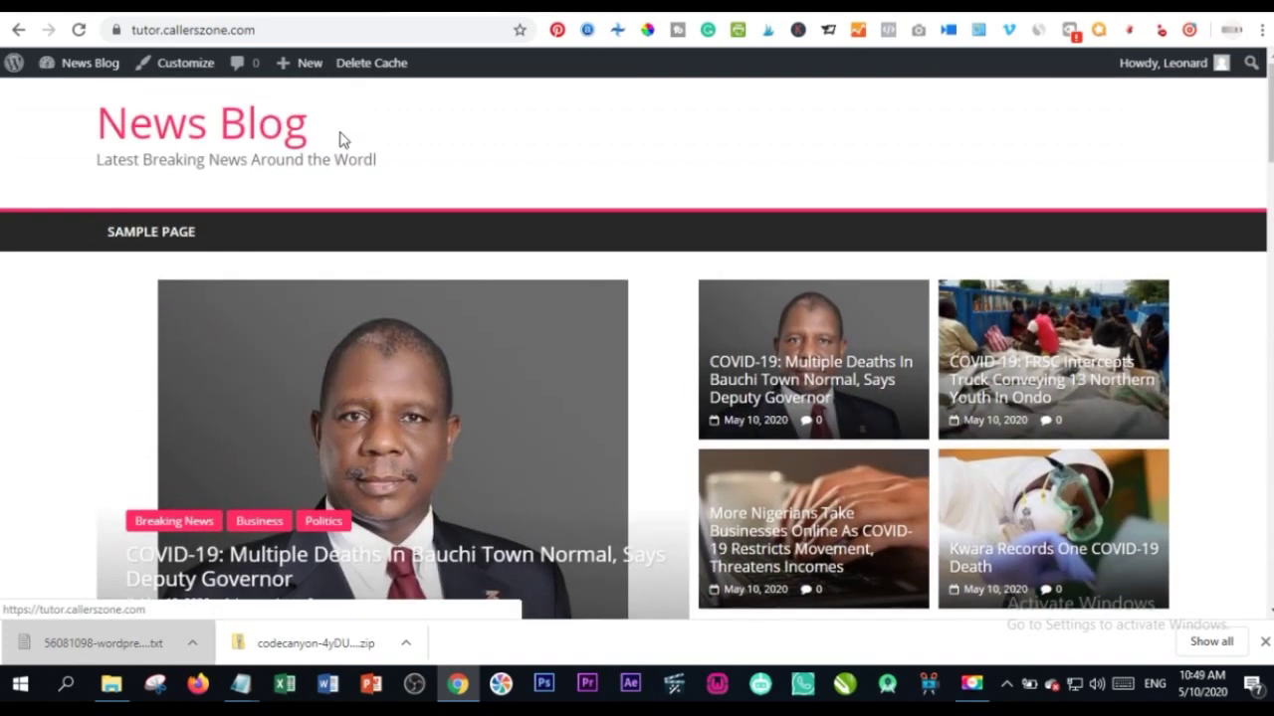
Step: Examine the Breaking News section, its post layout and the surrounding sidebar on the live homepage
scroll(279, 205, "down", 3)
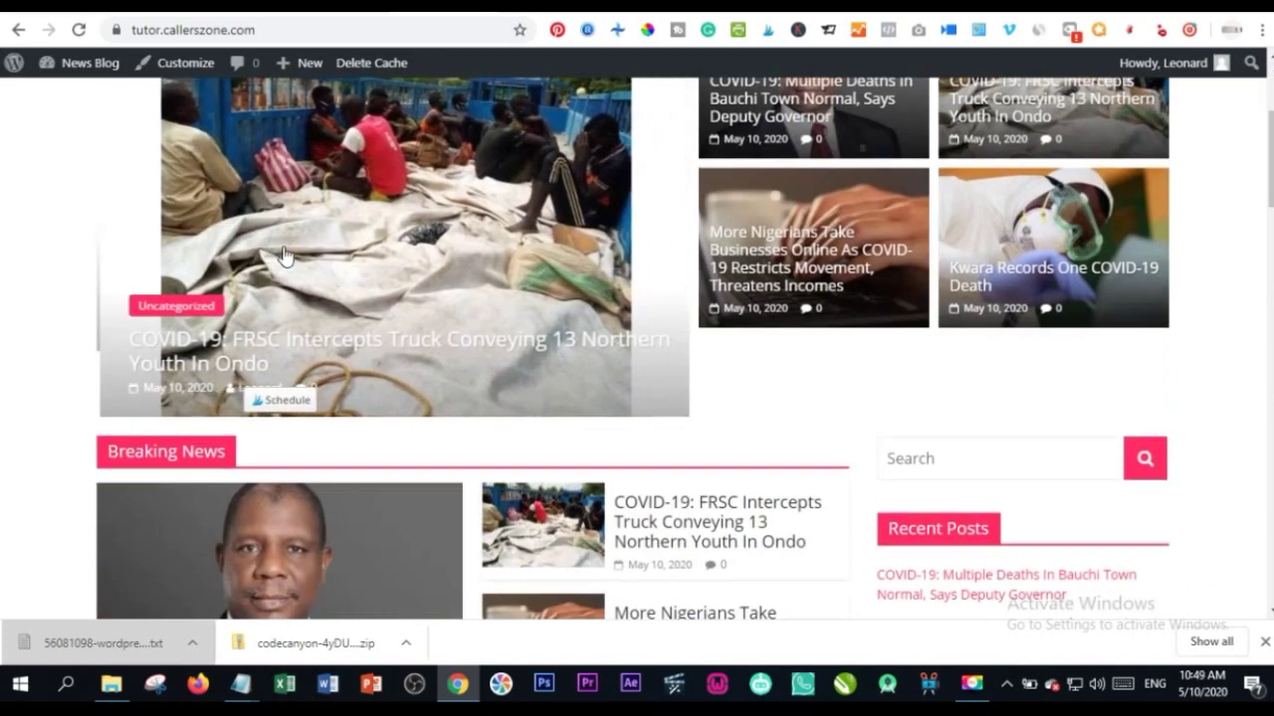
scroll(904, 272, "down", 6)
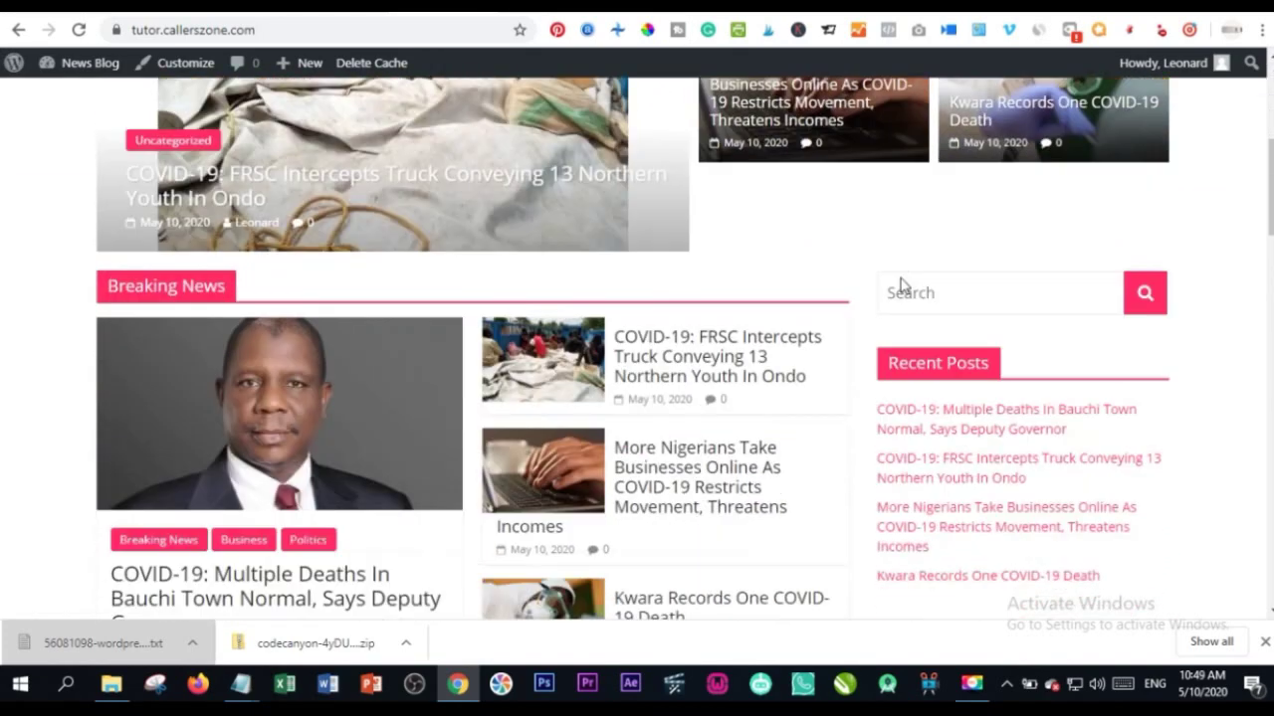
scroll(270, 398, "down", 1)
scroll(185, 364, "up", 3)
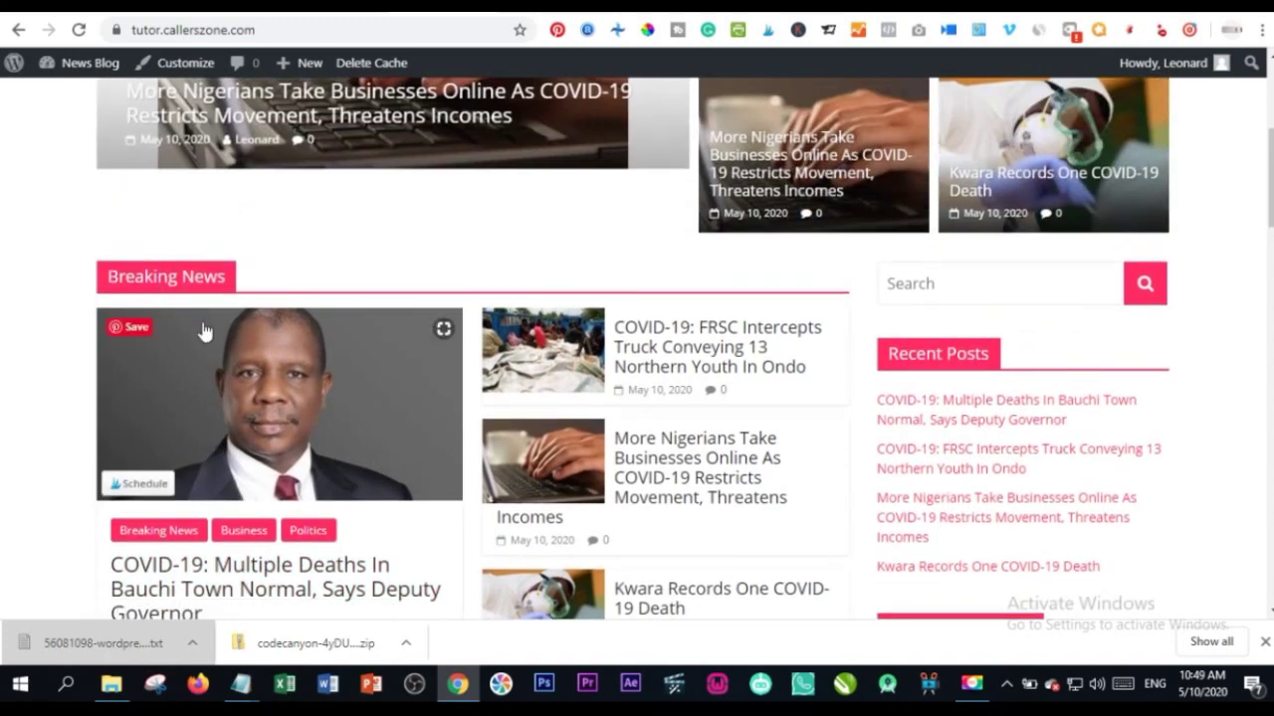
scroll(428, 568, "down", 2)
scroll(600, 388, "down", 3)
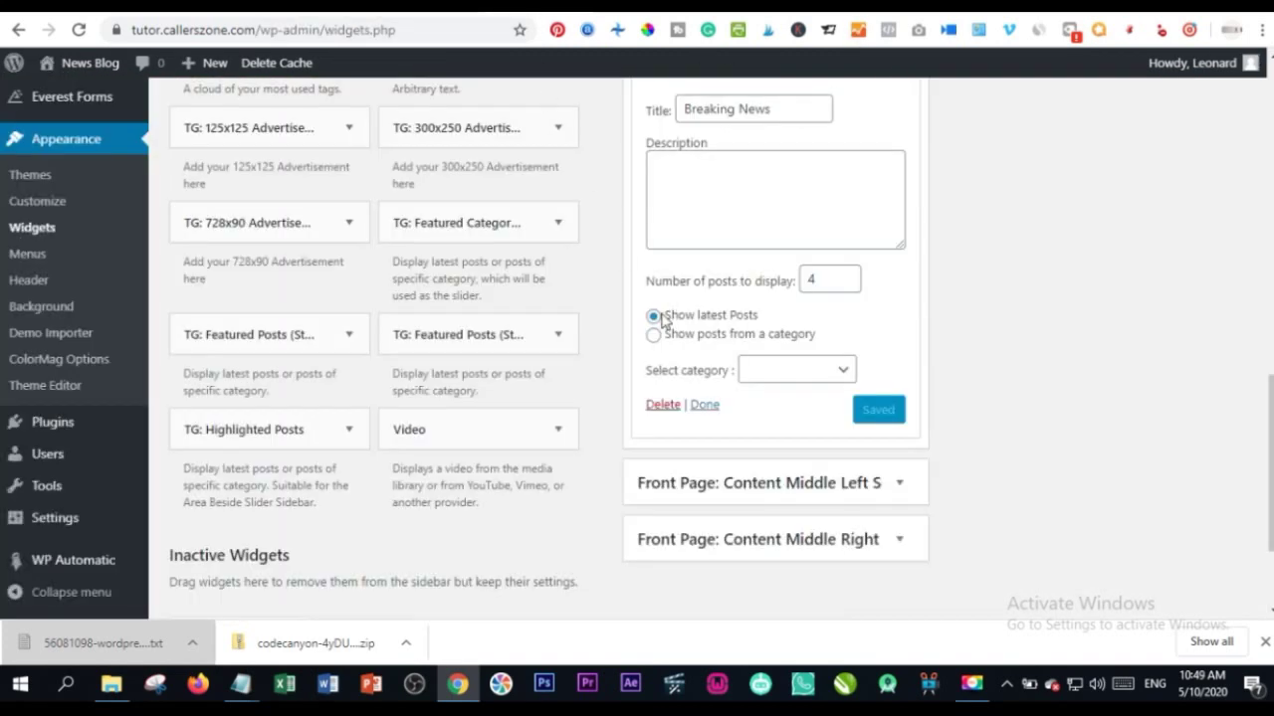
Step: Collapse the Breaking News widget's settings in Front Page: Content Top Section
scroll(787, 260, "up", 3)
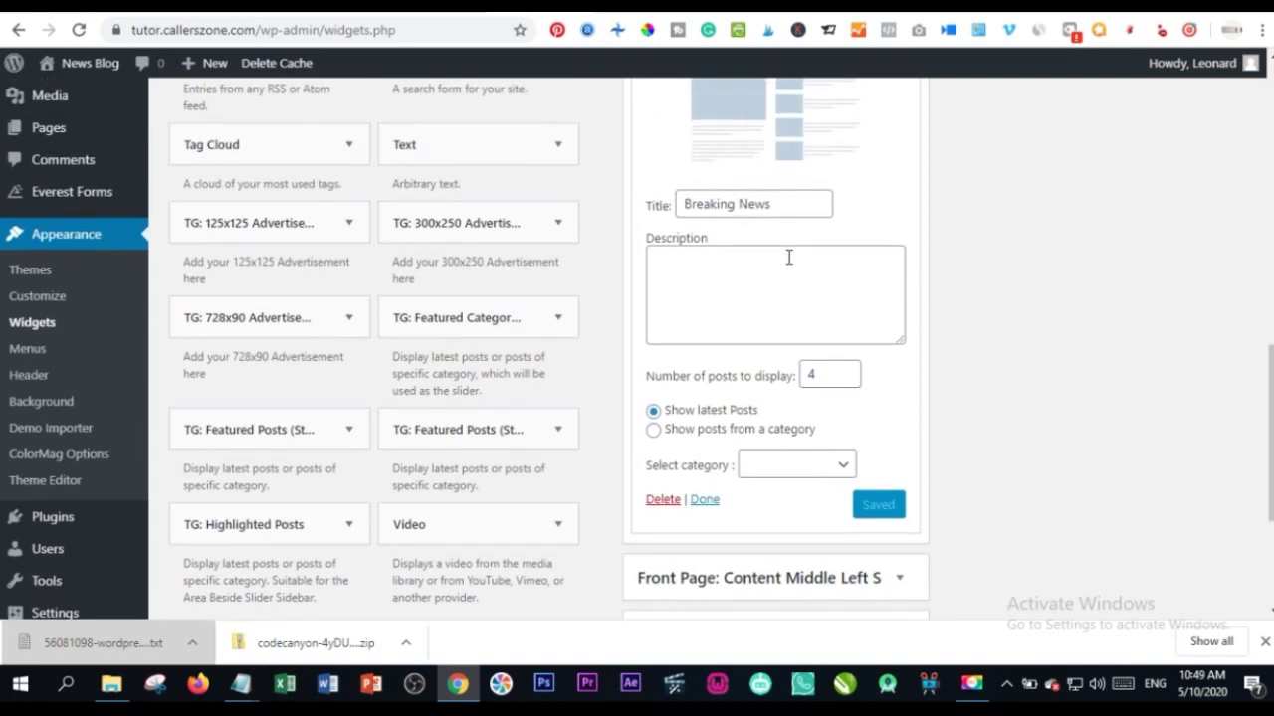
left_click(895, 189)
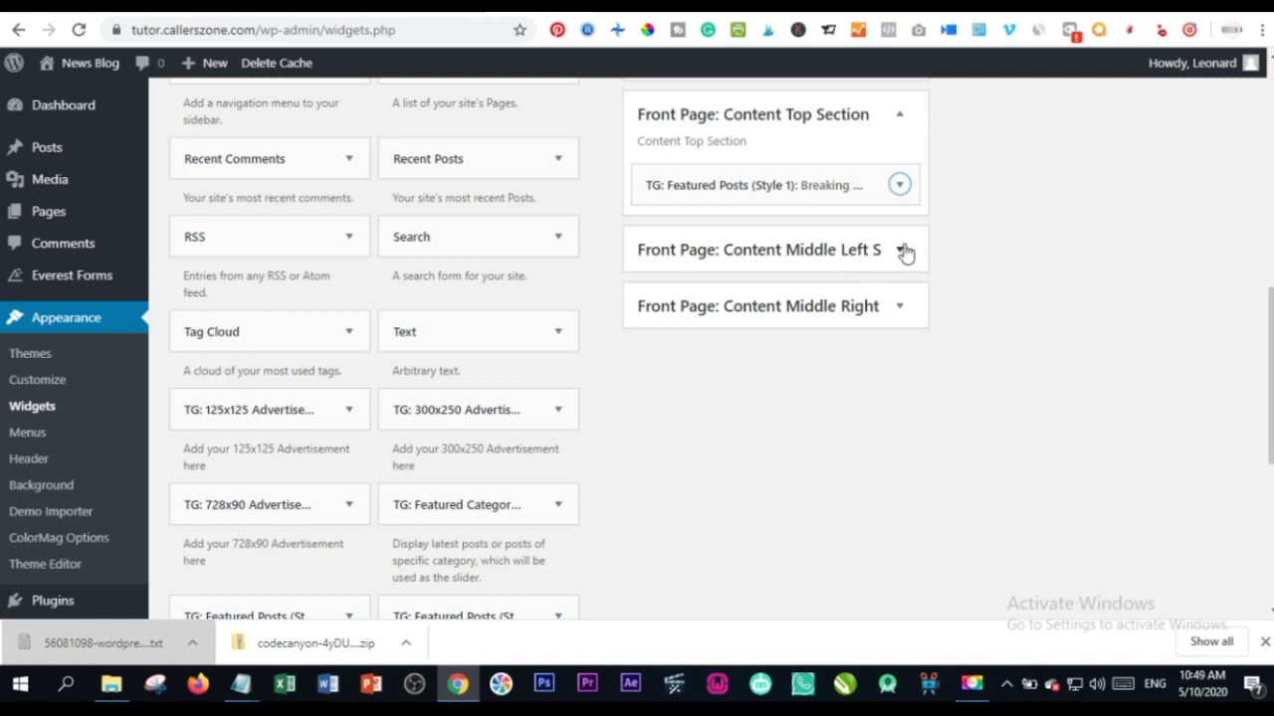
Step: Add a Custom HTML widget to Front Page: Content Middle Left Section, paste the AdSense ad code as its content and save it
left_click(899, 251)
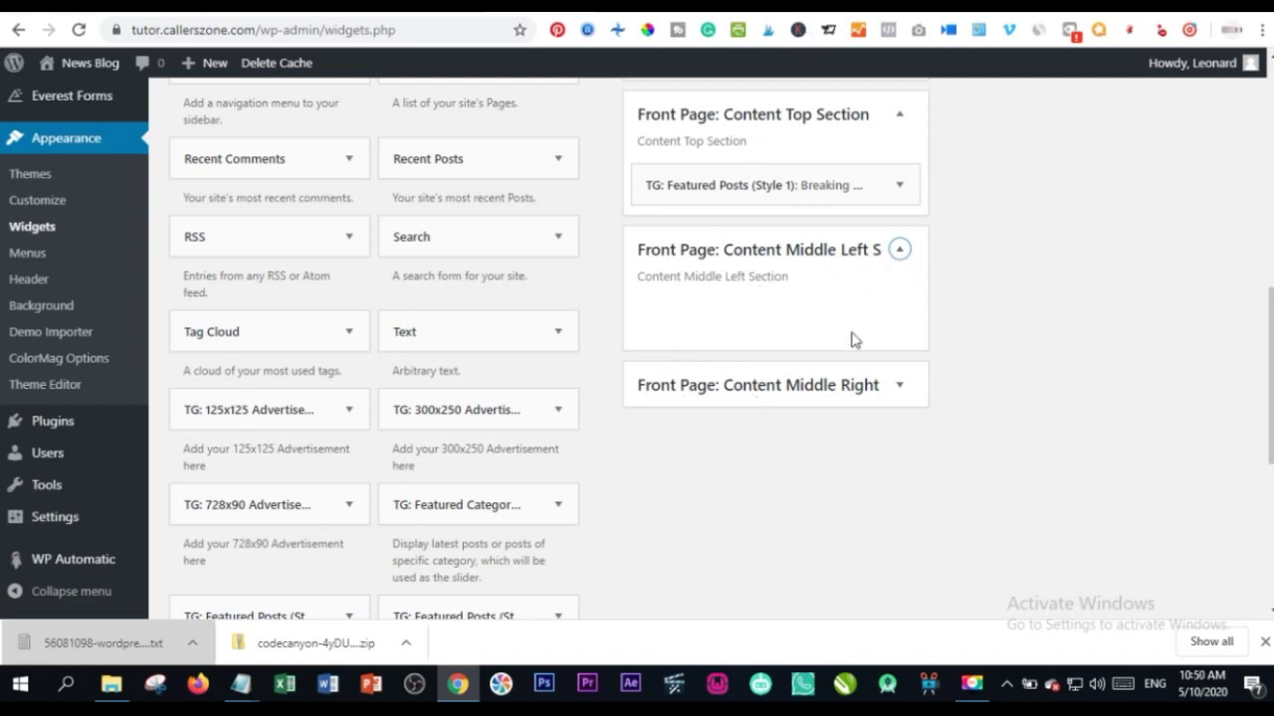
scroll(812, 312, "up", 3)
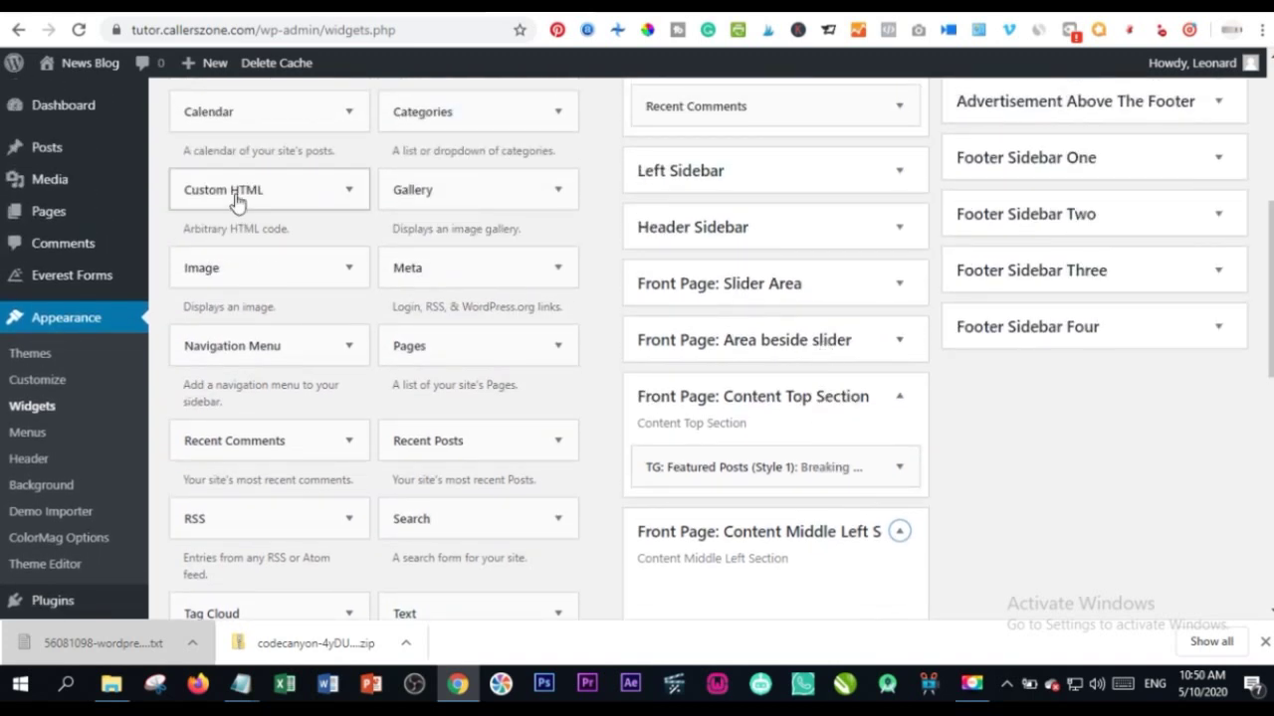
left_click_drag(270, 199, 708, 542)
scroll(707, 531, "down", 5)
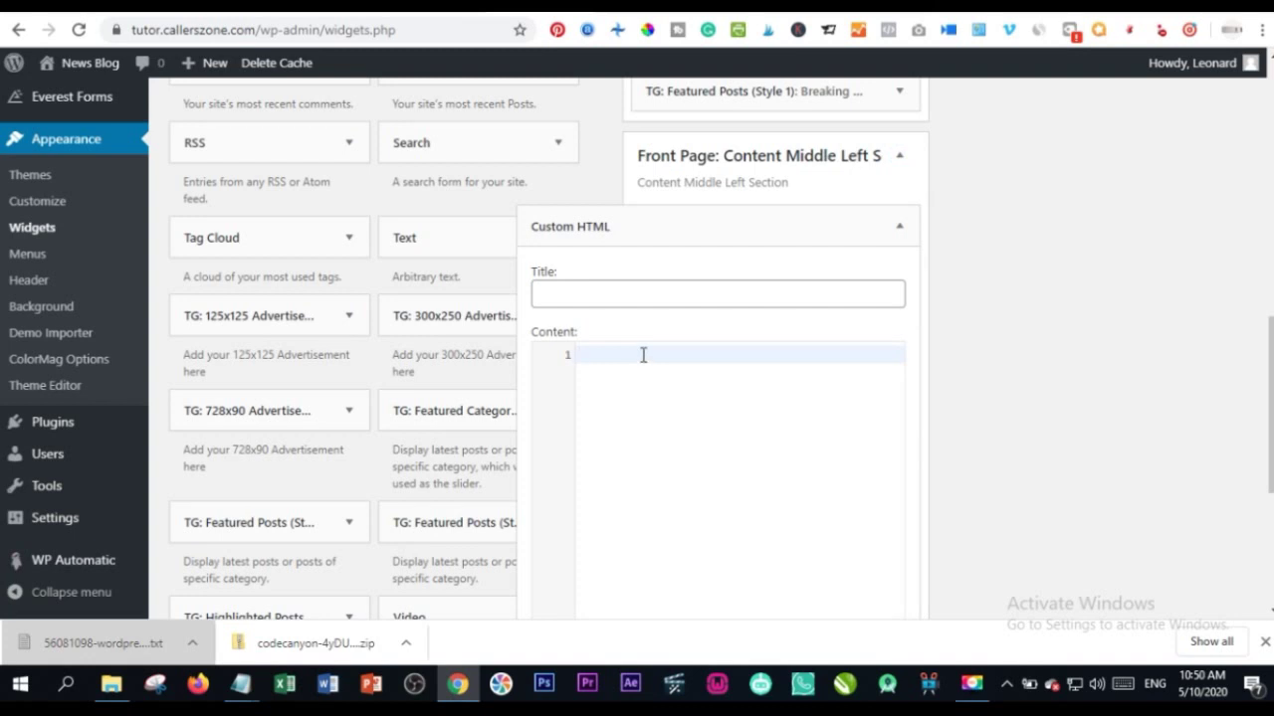
key("ctrl+v")
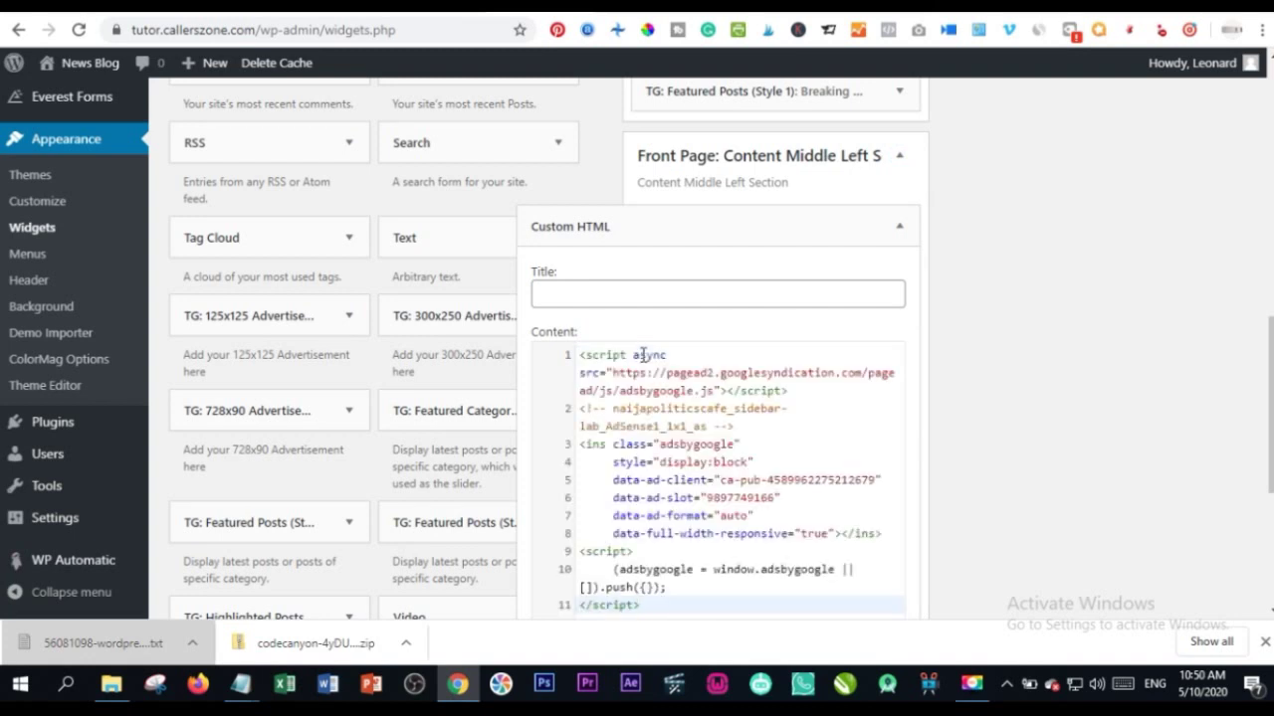
scroll(678, 368, "down", 2)
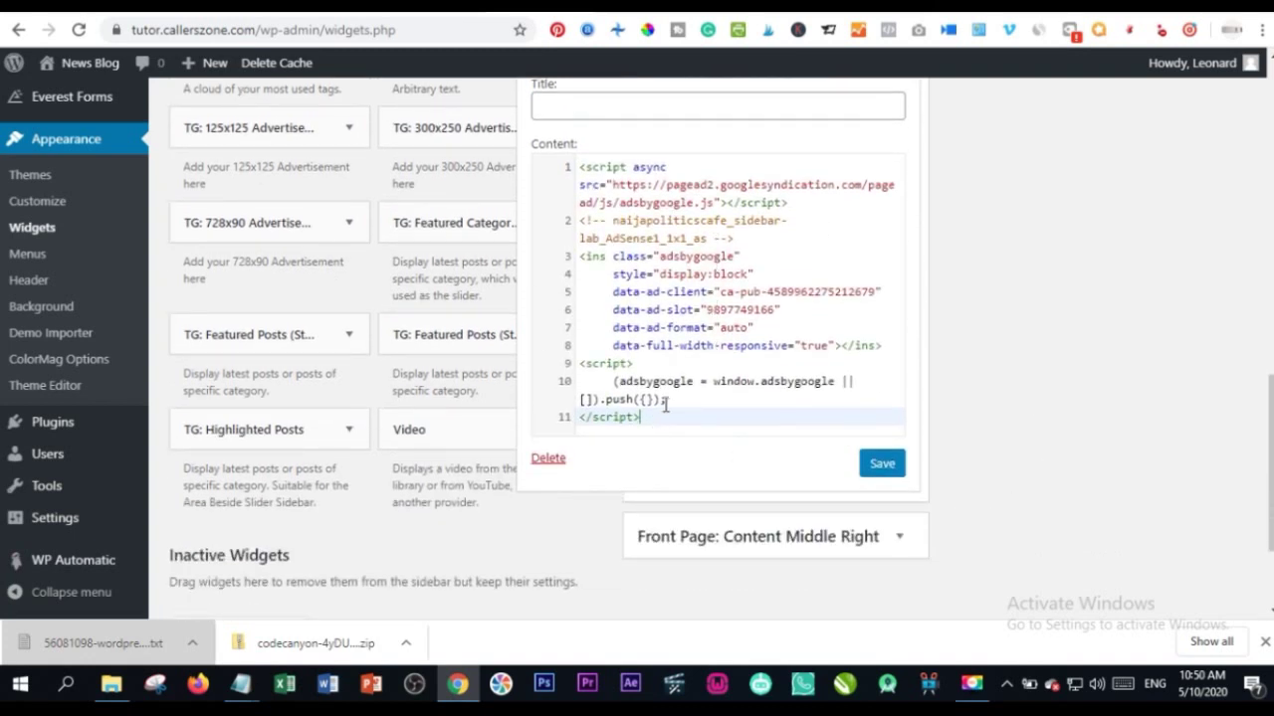
left_click(879, 463)
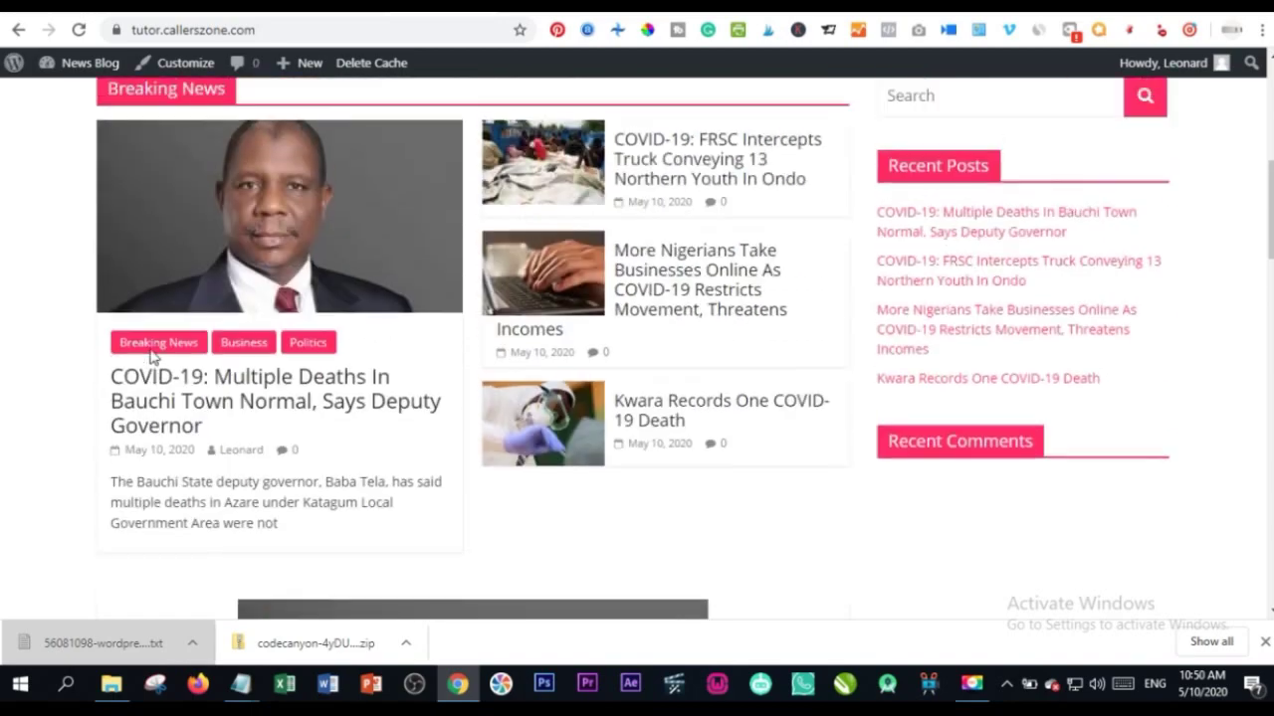
Step: Delete the site cache from the live homepage and inspect the ad area below the Breaking News section
scroll(151, 358, "up", 3)
left_click(368, 63)
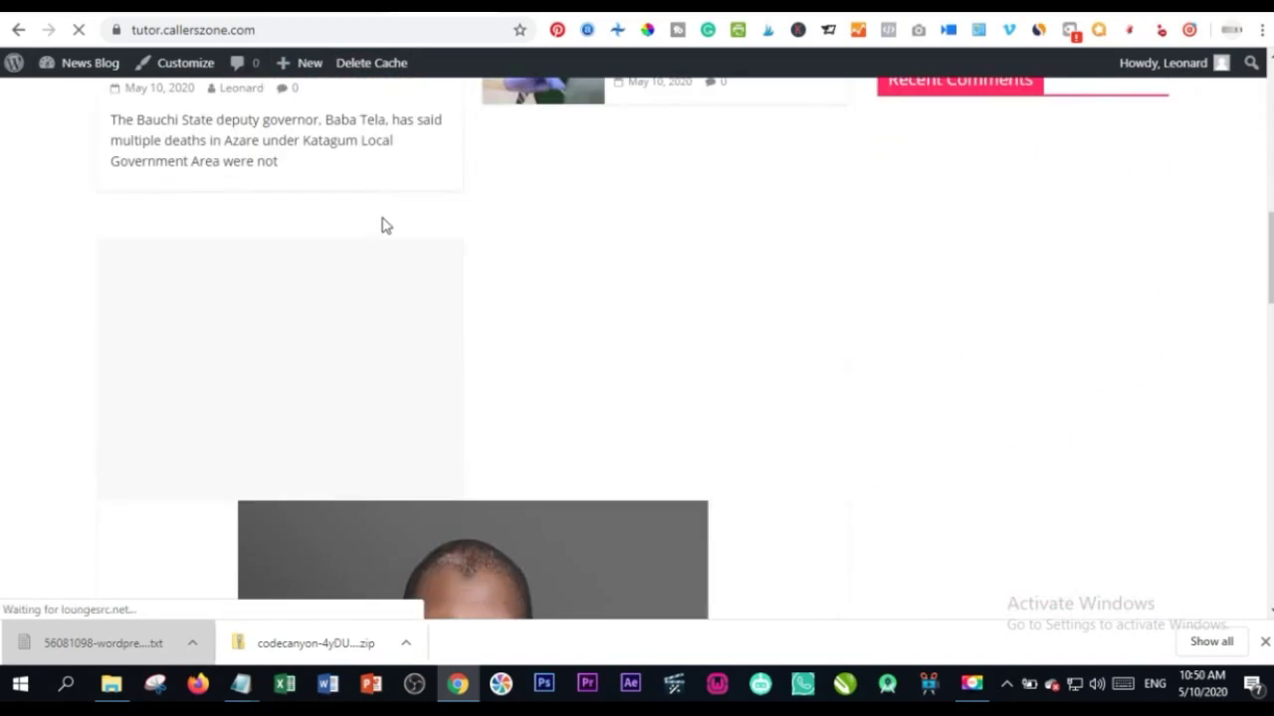
scroll(475, 265, "up", 2)
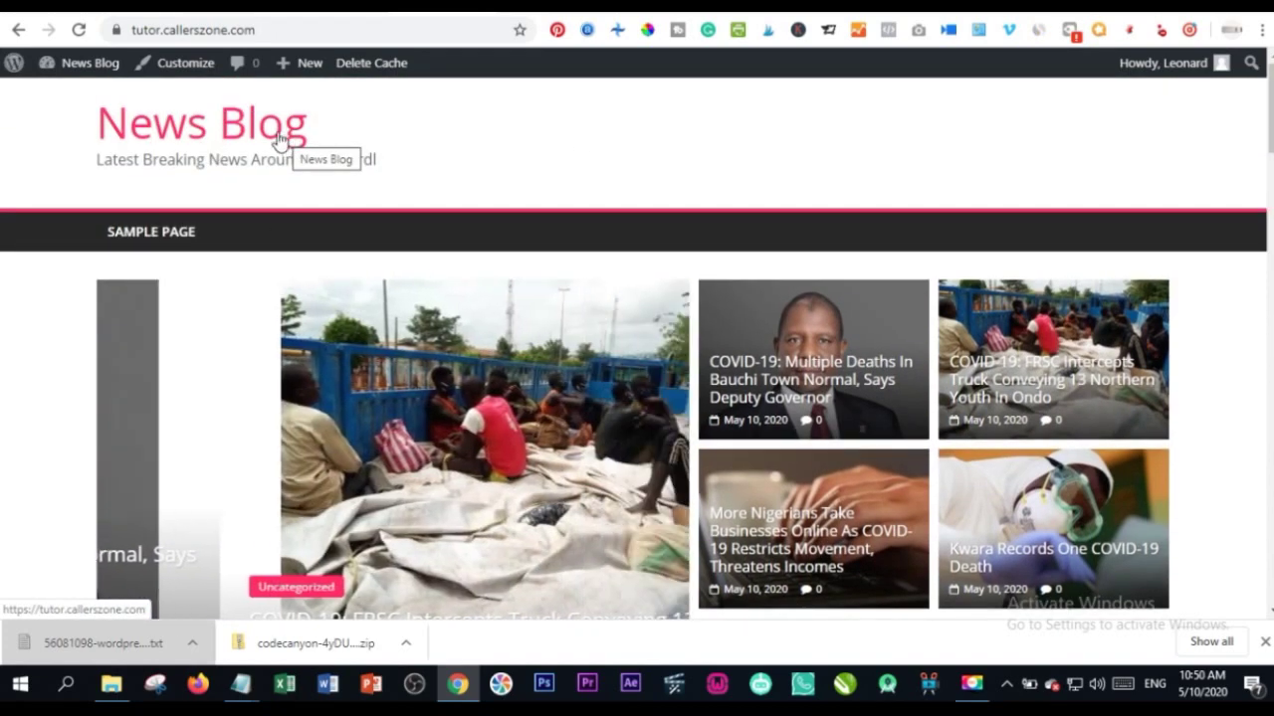
scroll(299, 207, "down", 5)
scroll(298, 206, "down", 5)
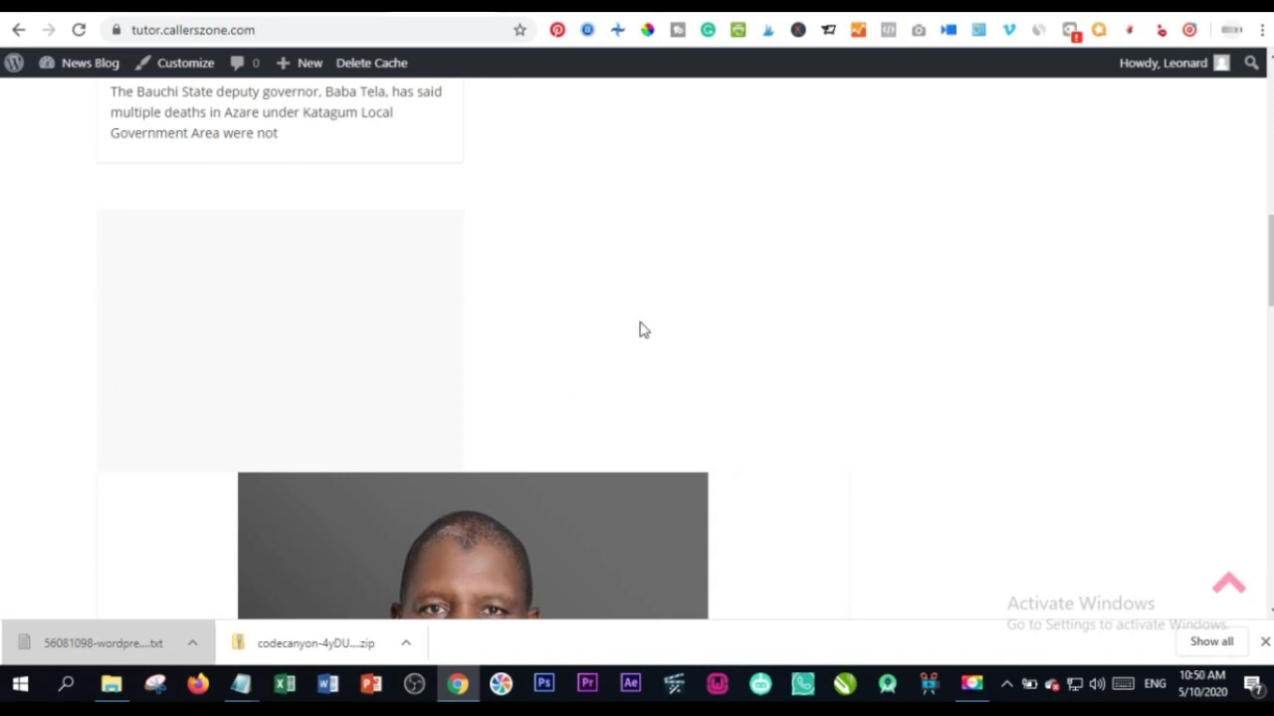
scroll(427, 336, "up", 2)
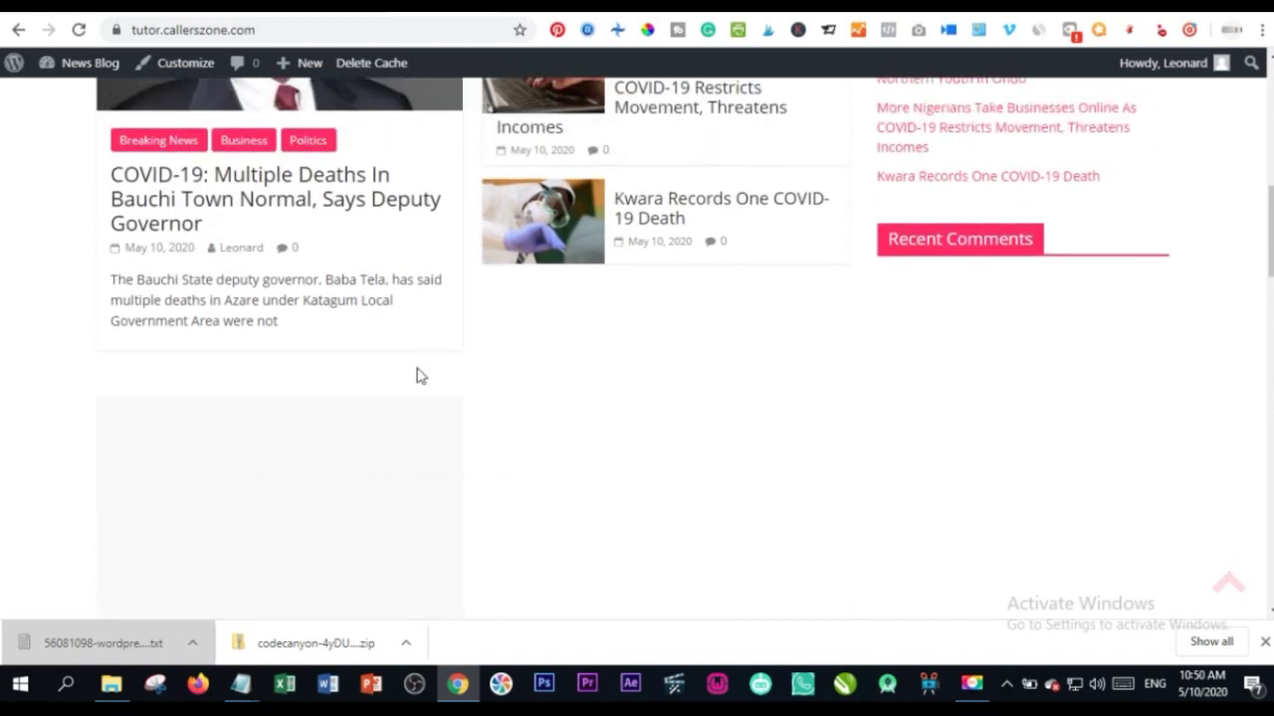
scroll(338, 288, "down", 2)
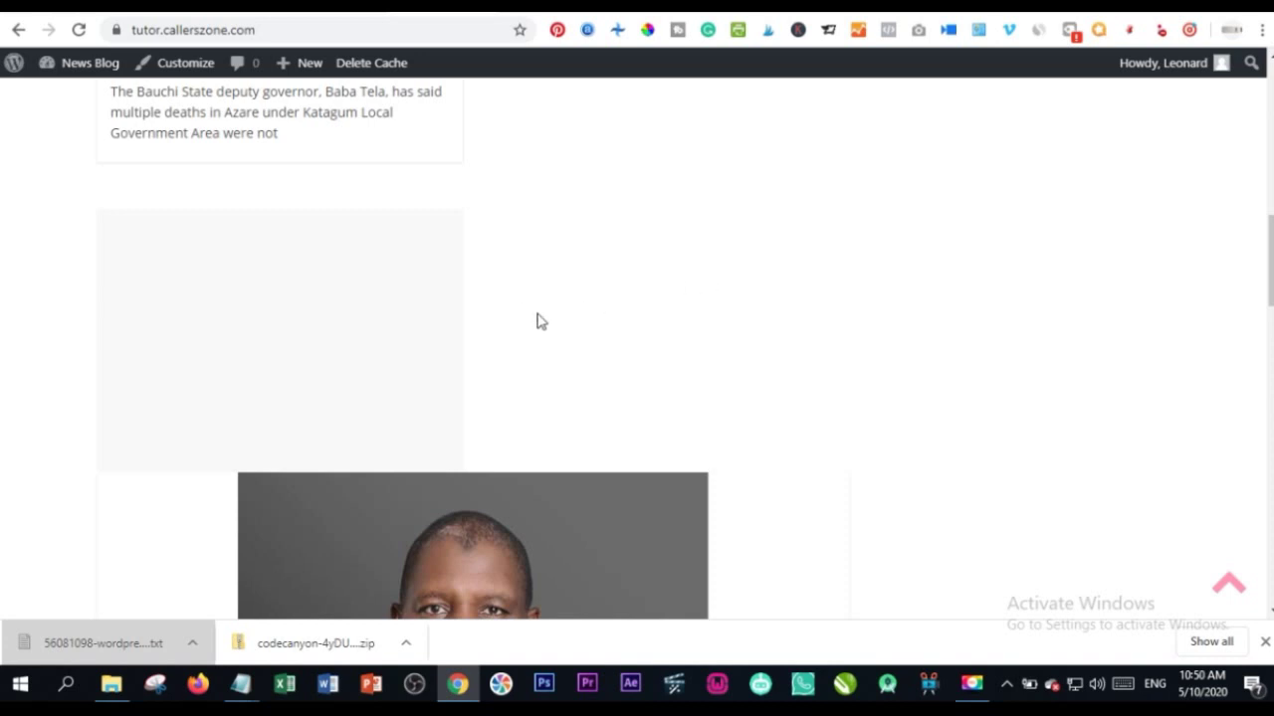
Step: Return to the widgets page, collapse the Content Middle Left Section with its Custom HTML widget, and expand Front Page: Content Middle Right
key("ctrl+Tab")
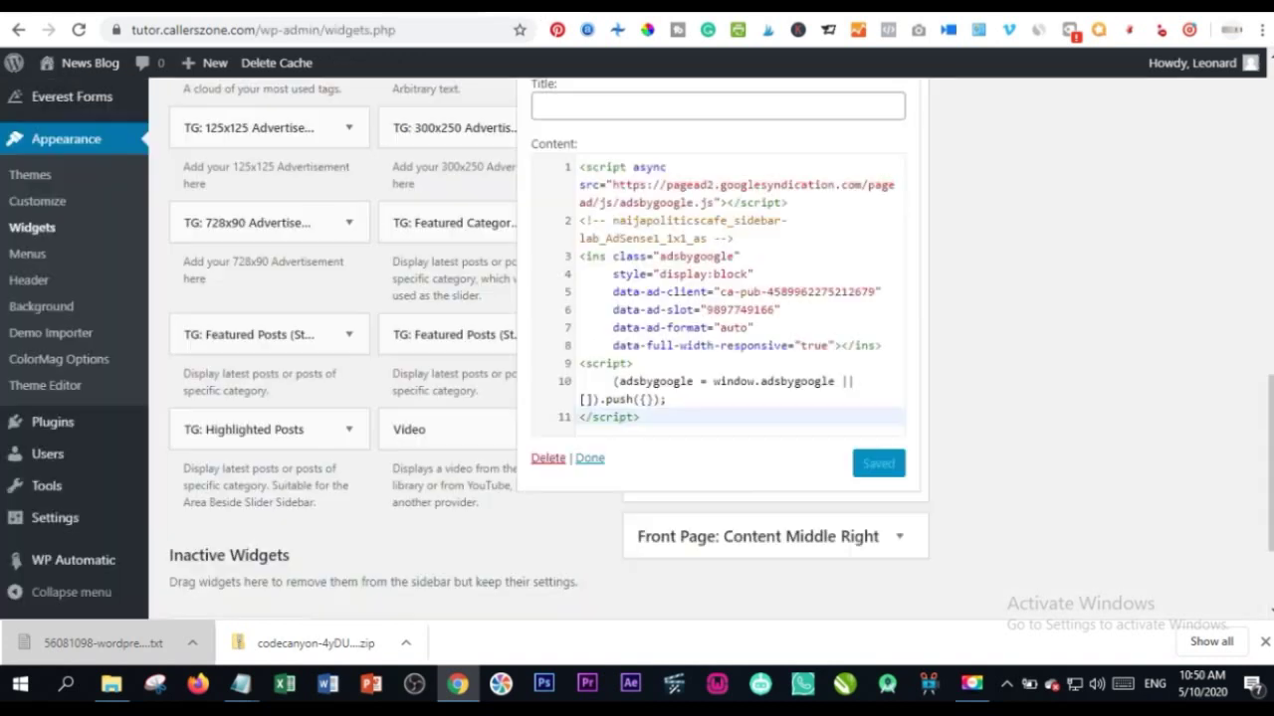
scroll(962, 369, "up", 2)
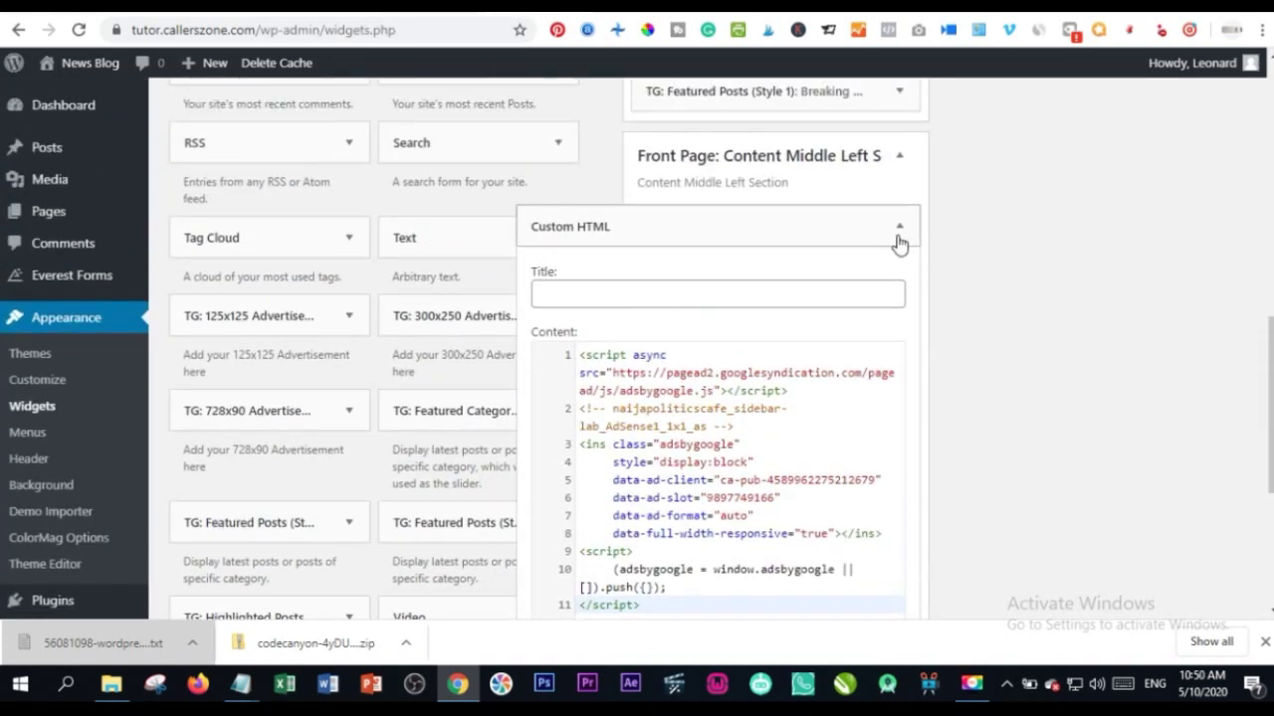
left_click(899, 227)
left_click(901, 157)
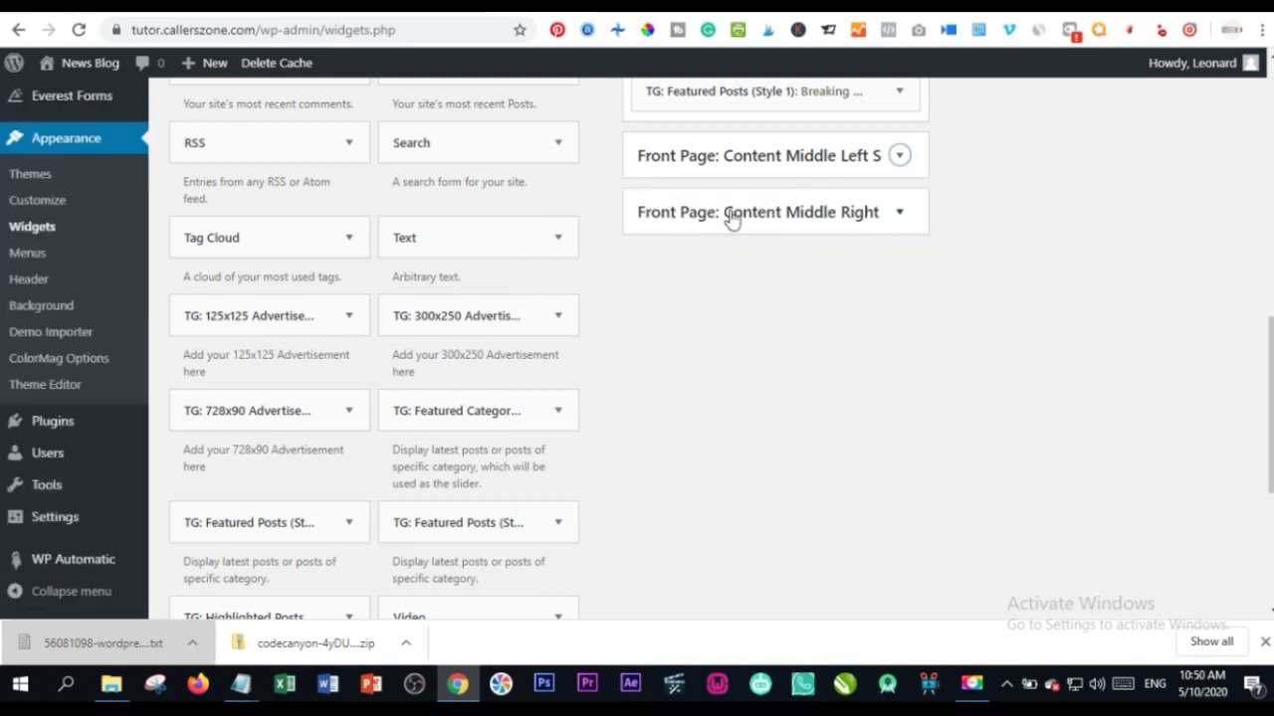
left_click(898, 213)
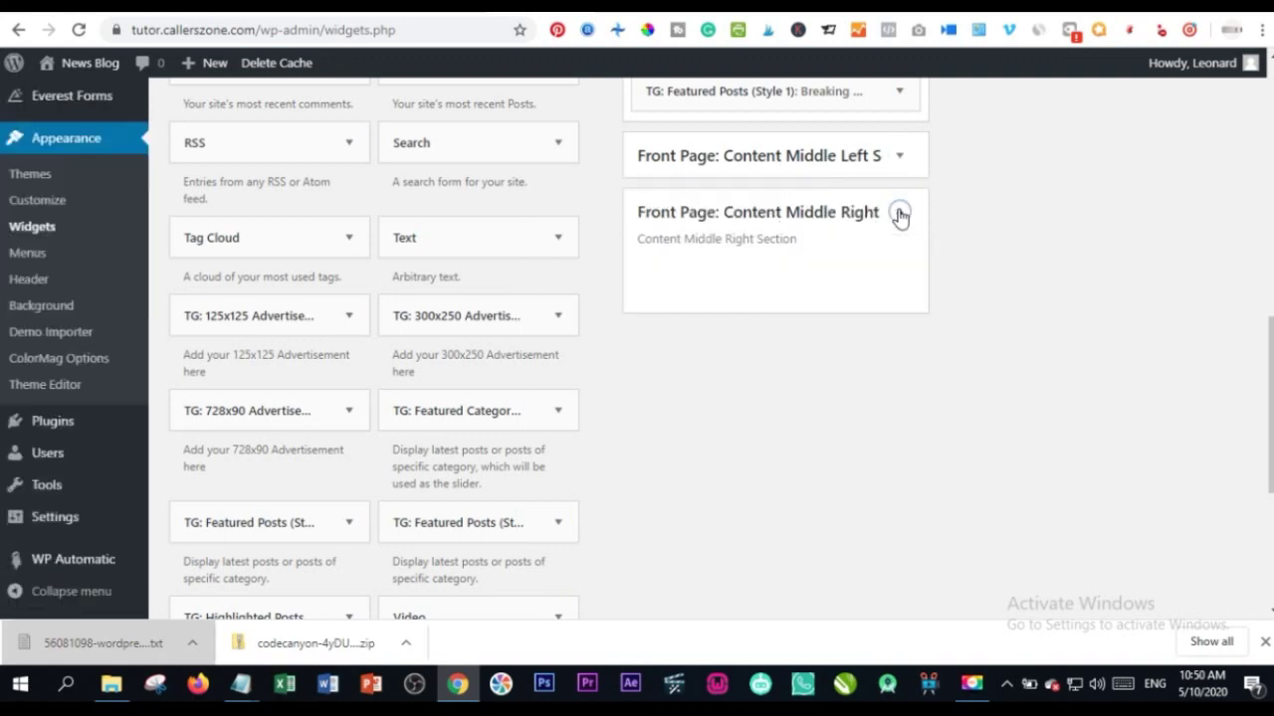
Step: Add a second Custom HTML widget to Front Page: Content Middle Left Section, paste the AdSense ad code into it and save
scroll(613, 388, "up", 3)
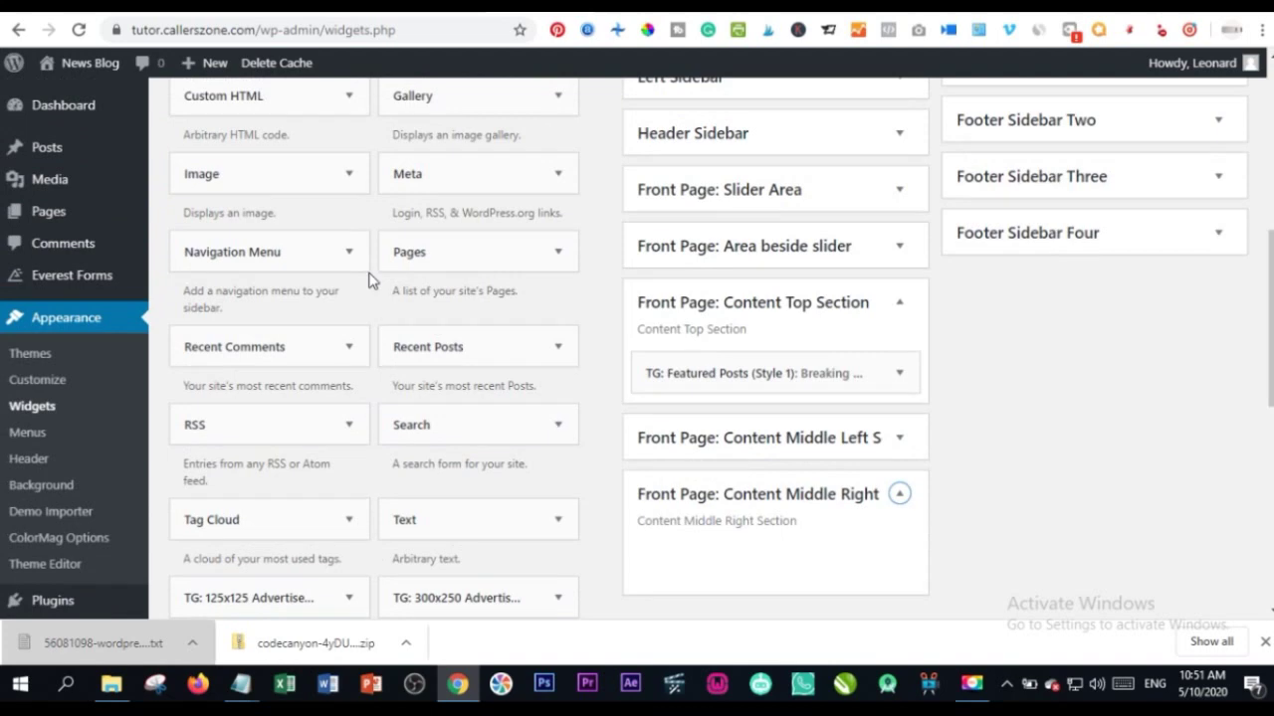
left_click(345, 98)
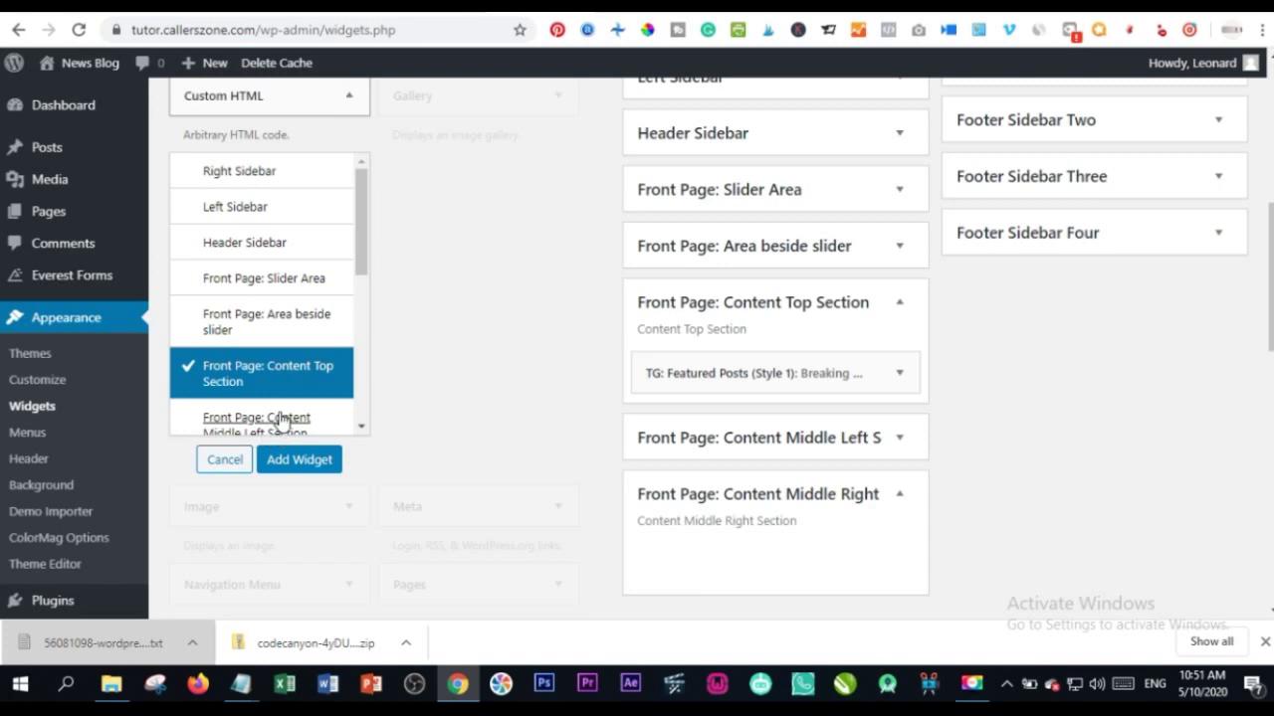
left_click(283, 423)
left_click(310, 462)
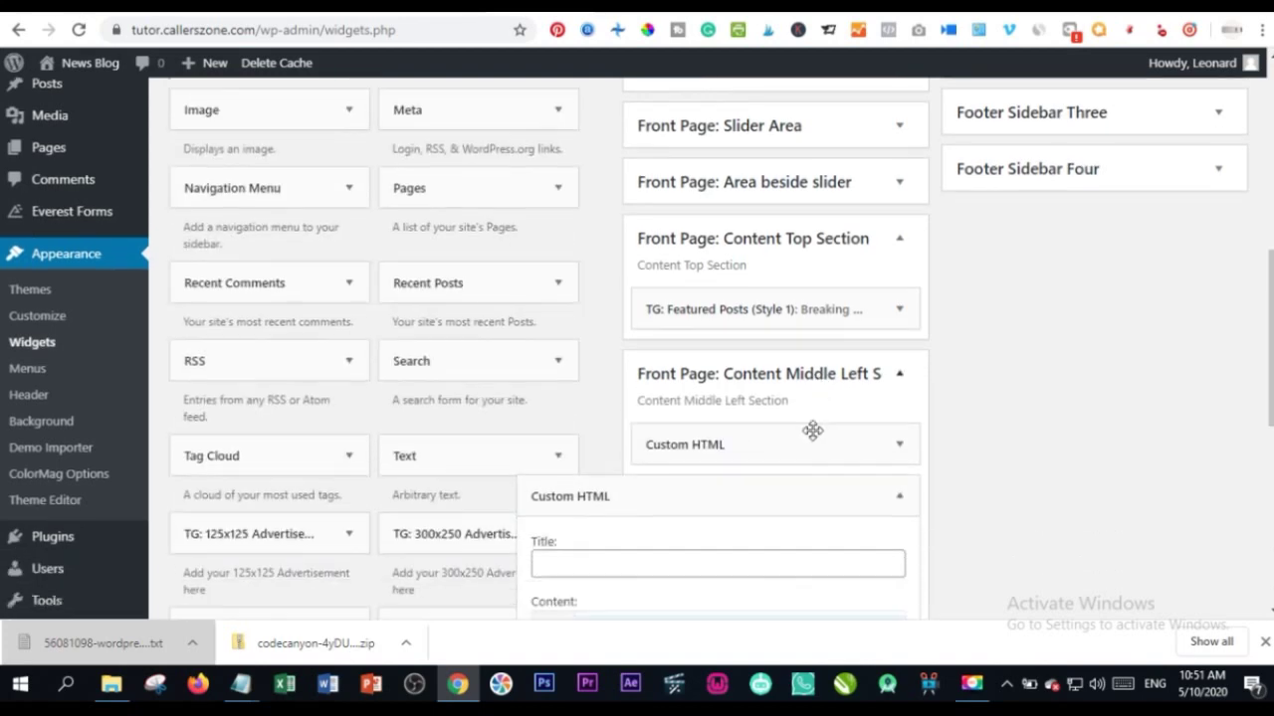
scroll(697, 435, "down", 3)
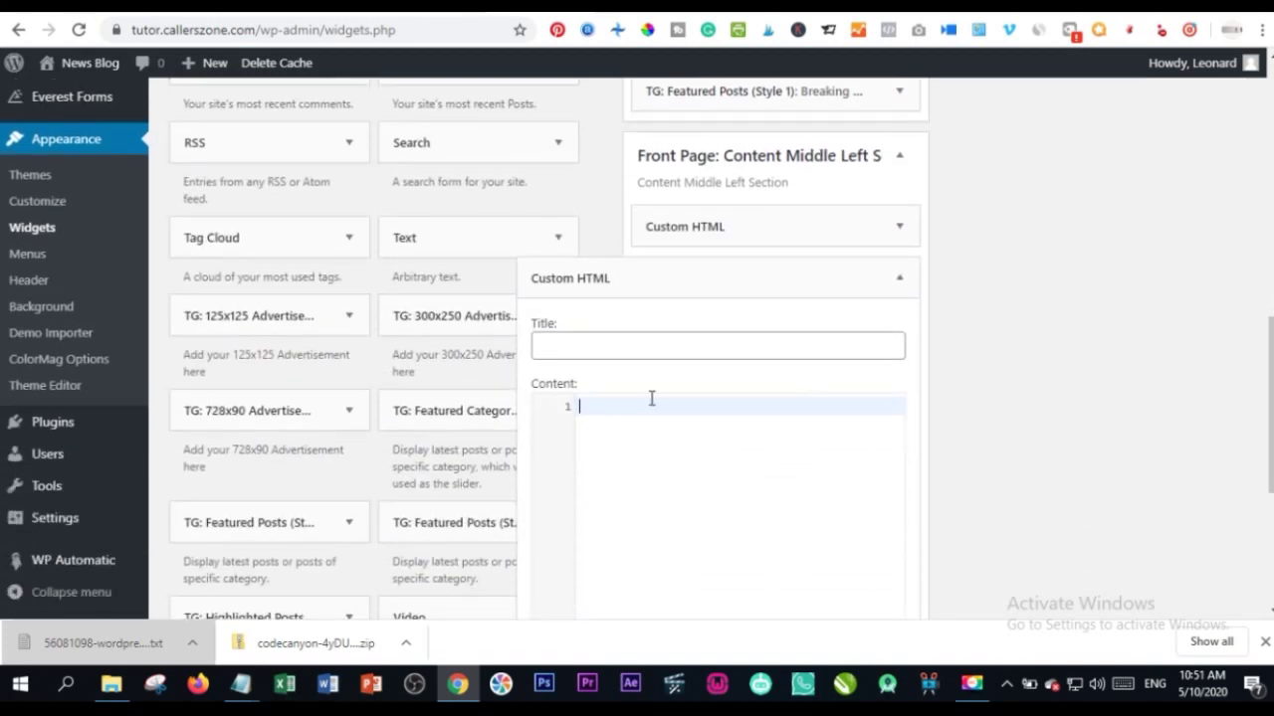
key("ctrl+v")
scroll(651, 398, "down", 3)
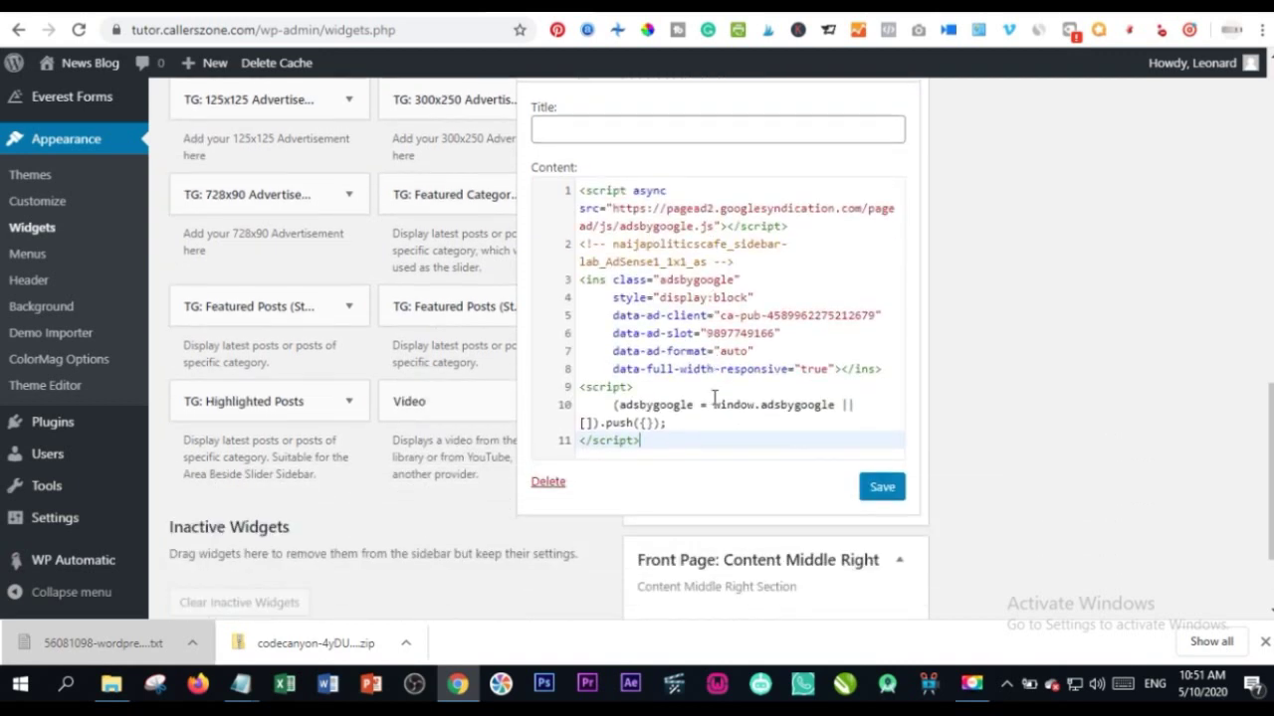
left_click(876, 348)
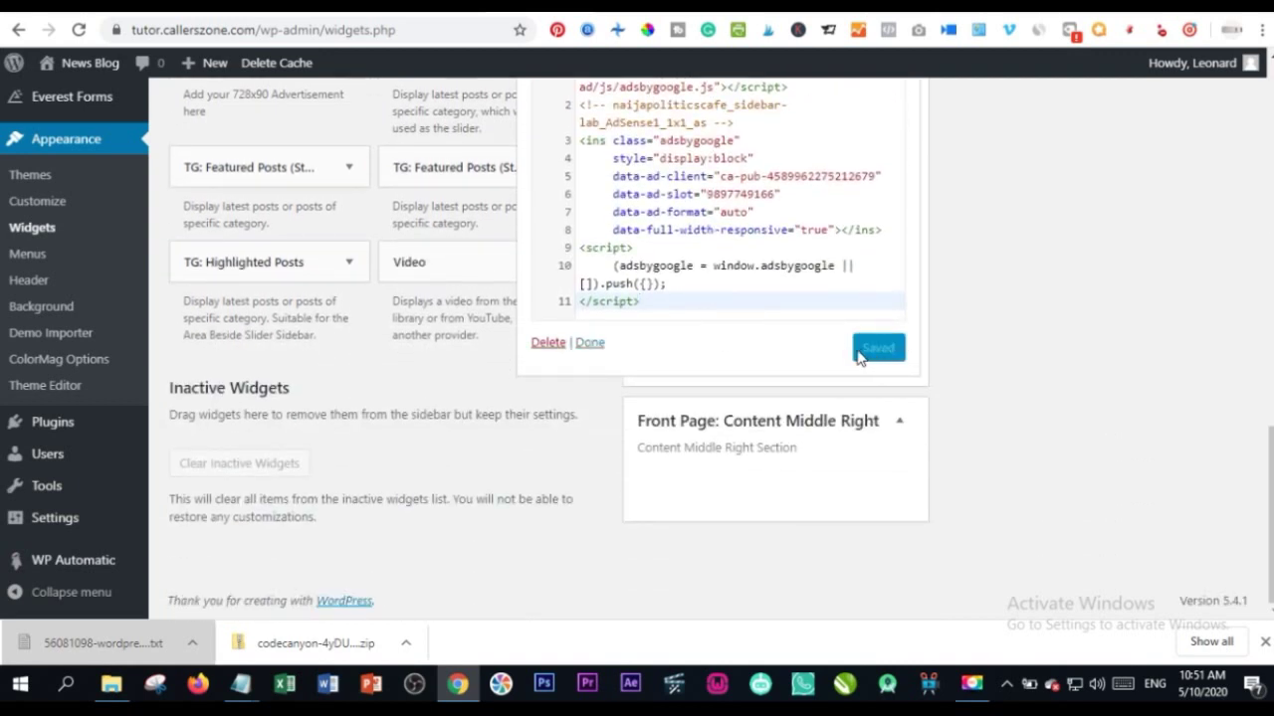
Step: Delete the site cache again and check how both Custom HTML ads are laid out on the live homepage
key("ctrl+Tab")
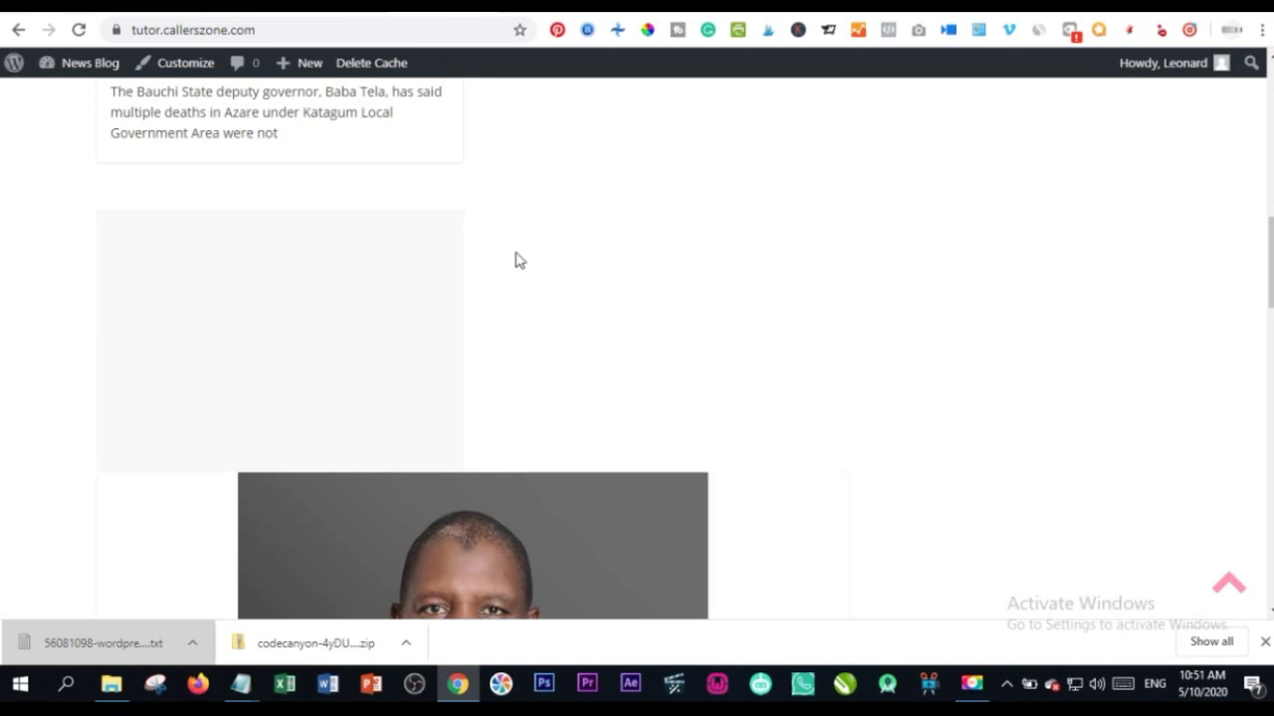
left_click(390, 66)
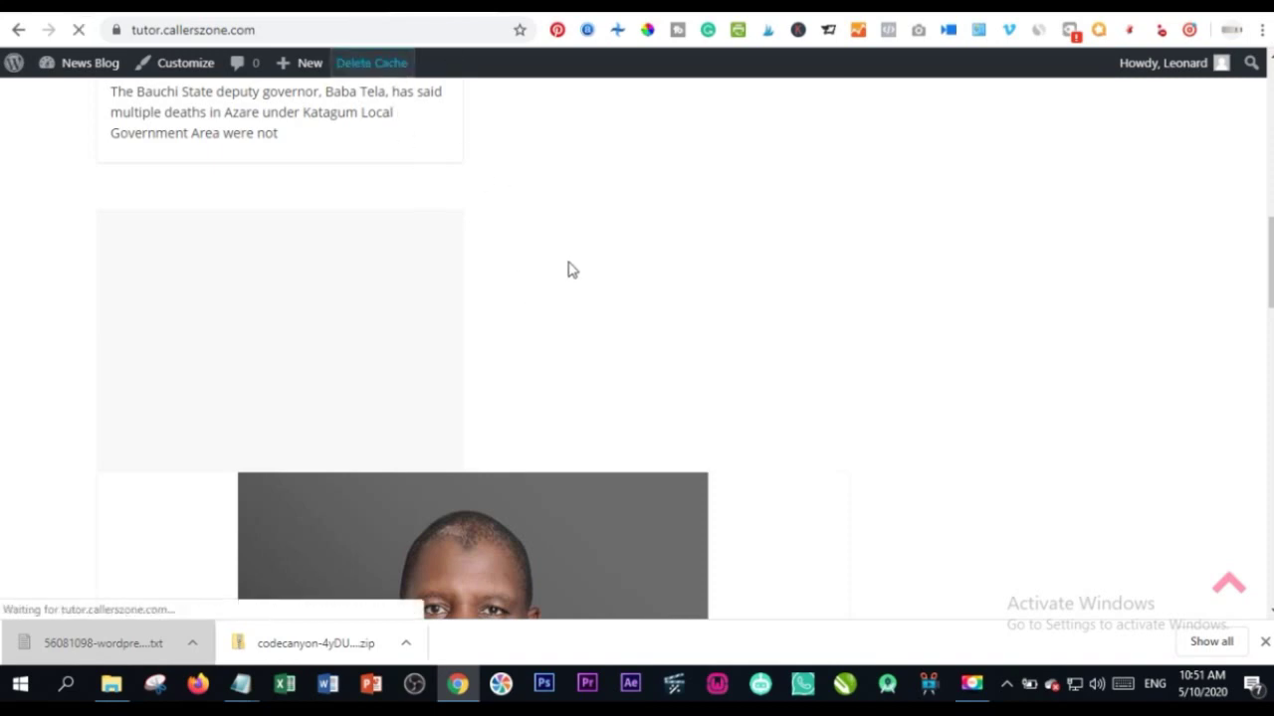
scroll(649, 383, "down", 10)
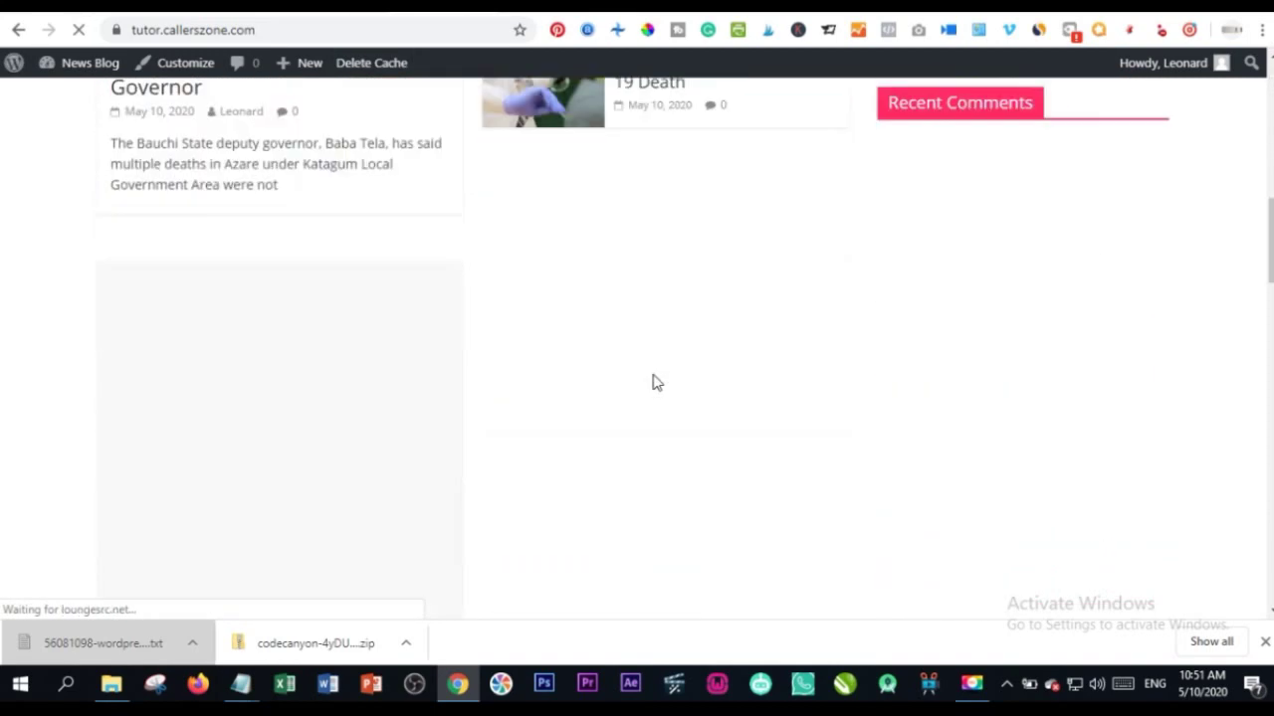
scroll(528, 209, "down", 3)
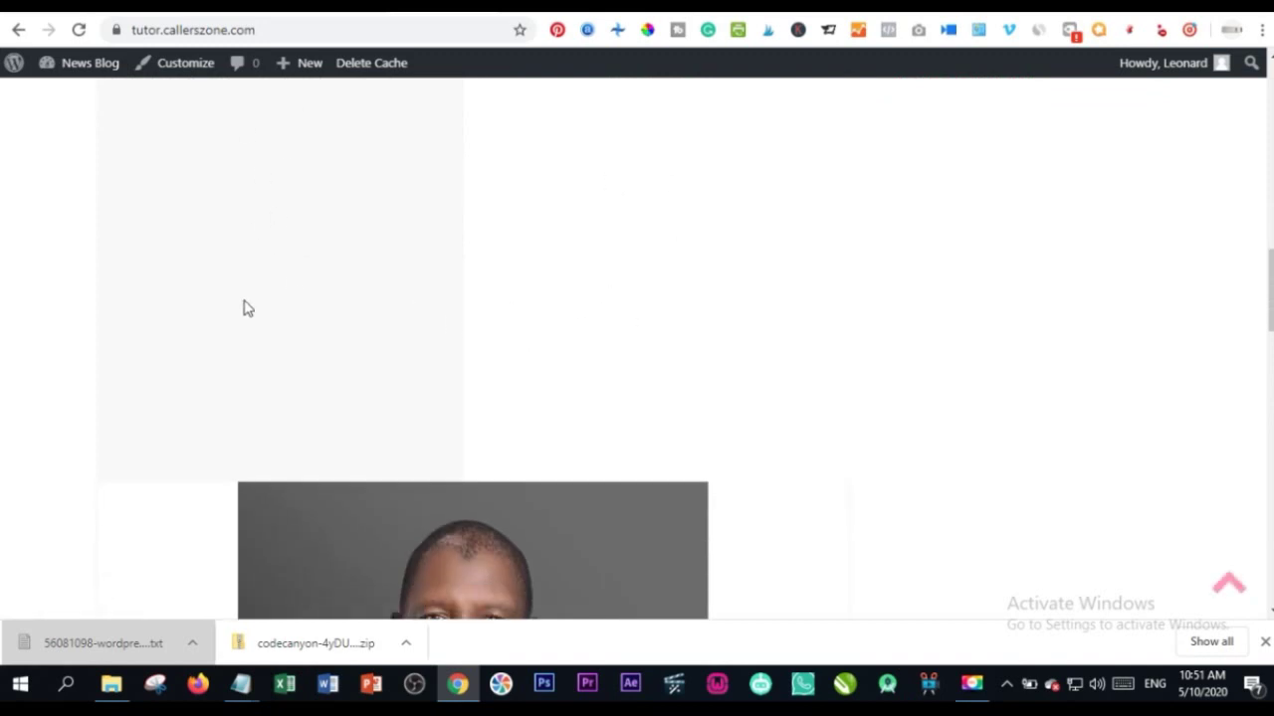
scroll(574, 293, "up", 3)
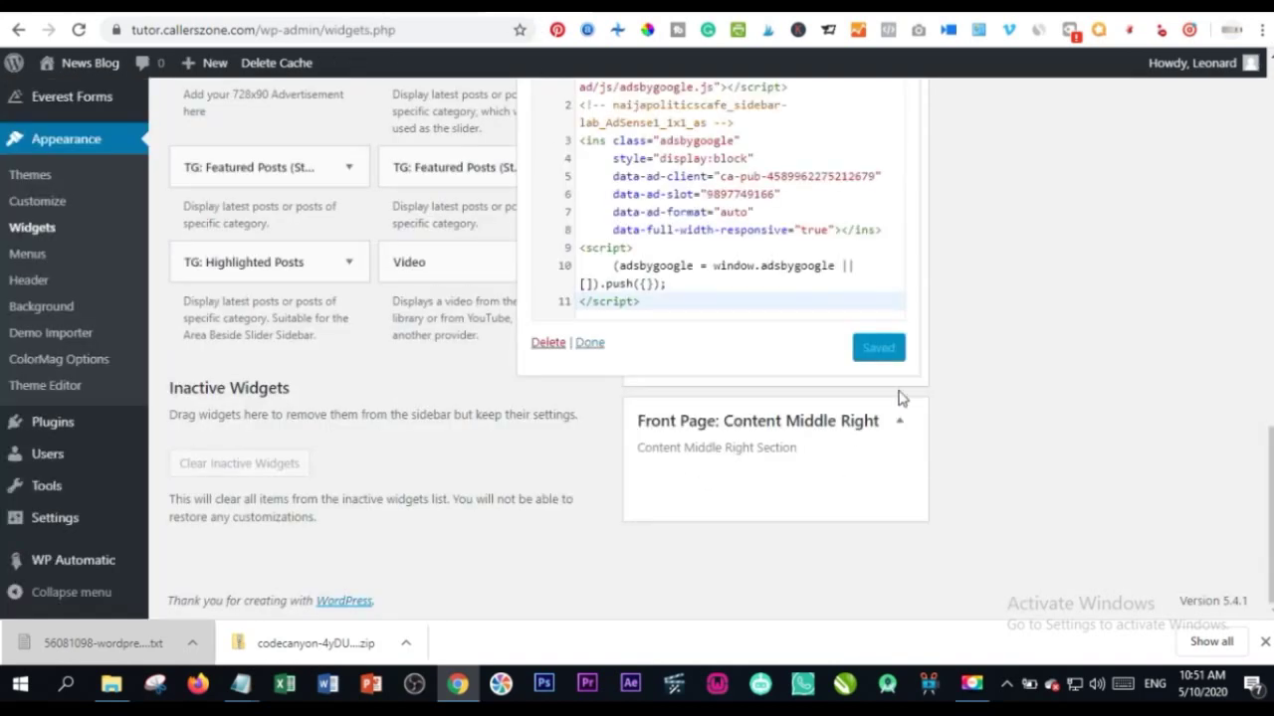
Step: Move the second Custom HTML widget from Content Middle Left to Front Page: Content Middle Right and check its ad code
scroll(924, 378, "up", 3)
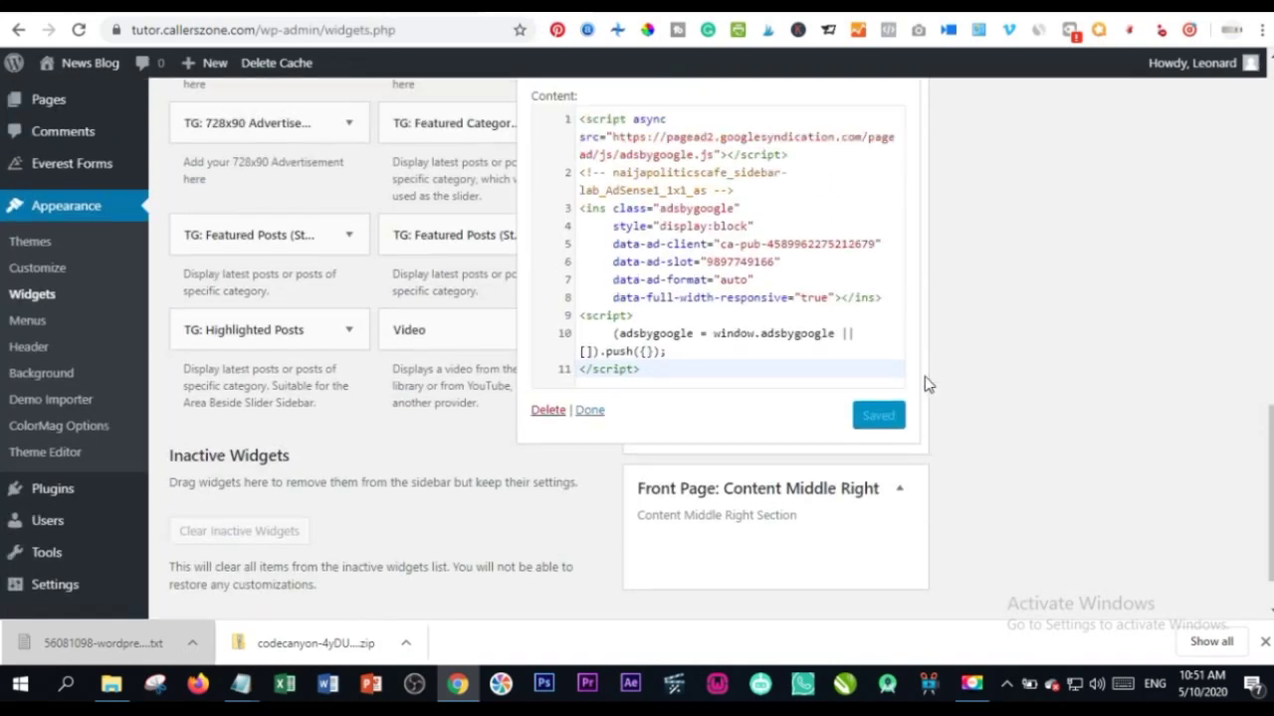
left_click(901, 205)
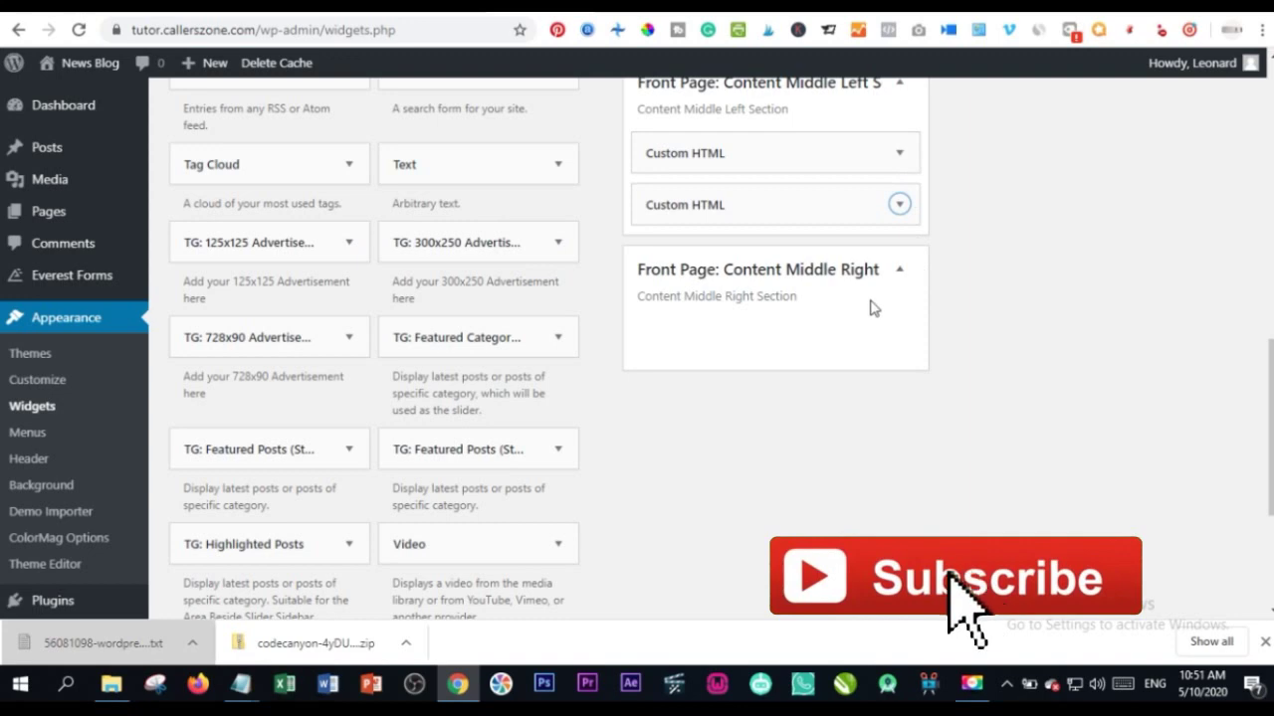
left_click(899, 205)
left_click(898, 205)
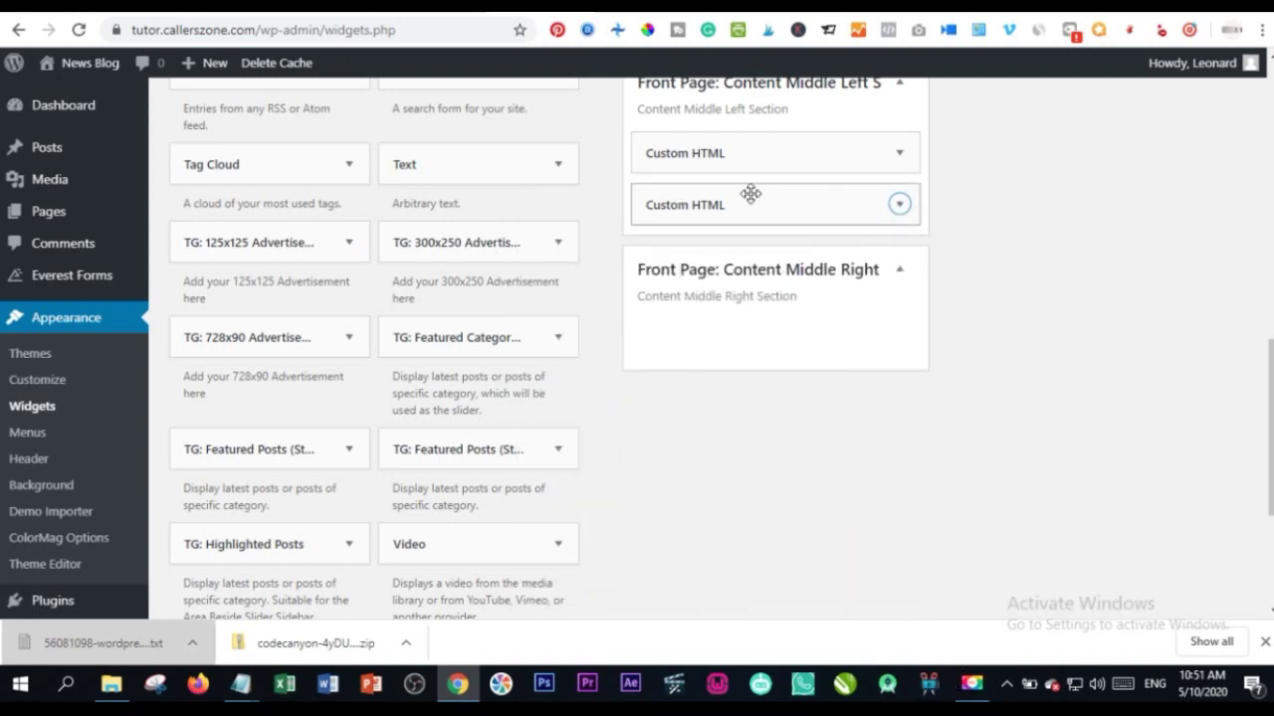
left_click_drag(865, 234, 761, 314)
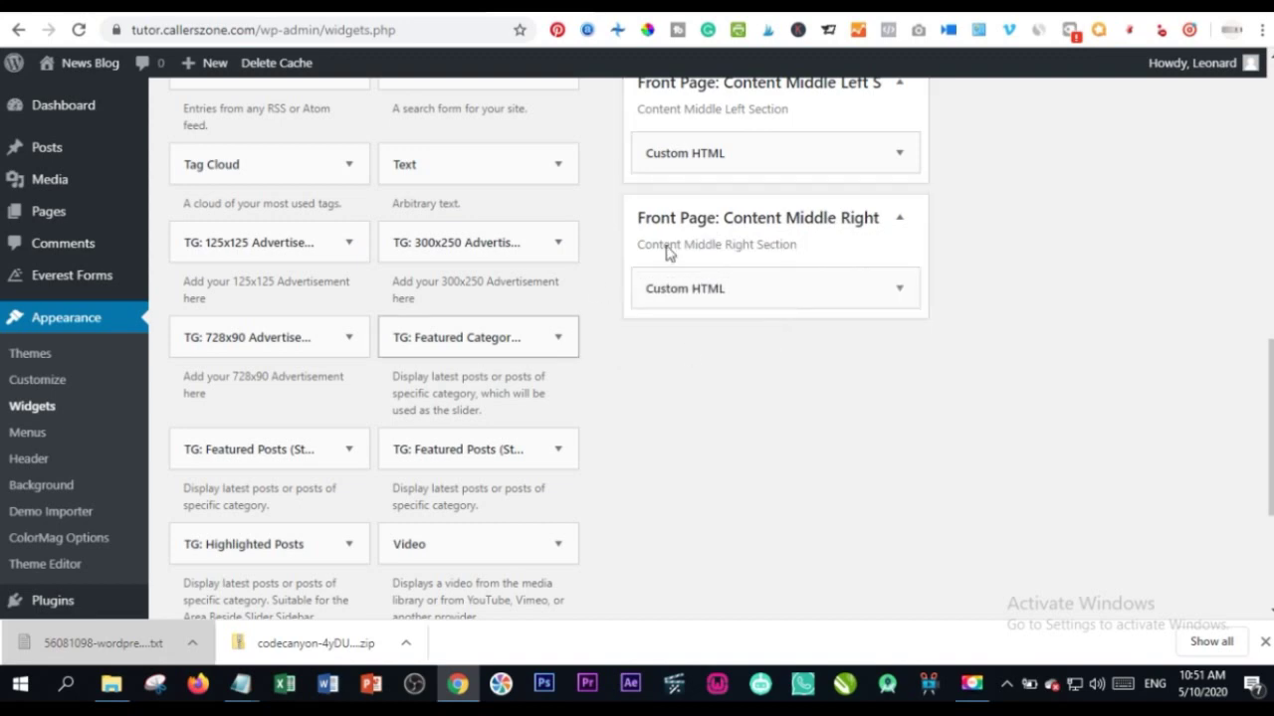
left_click(901, 288)
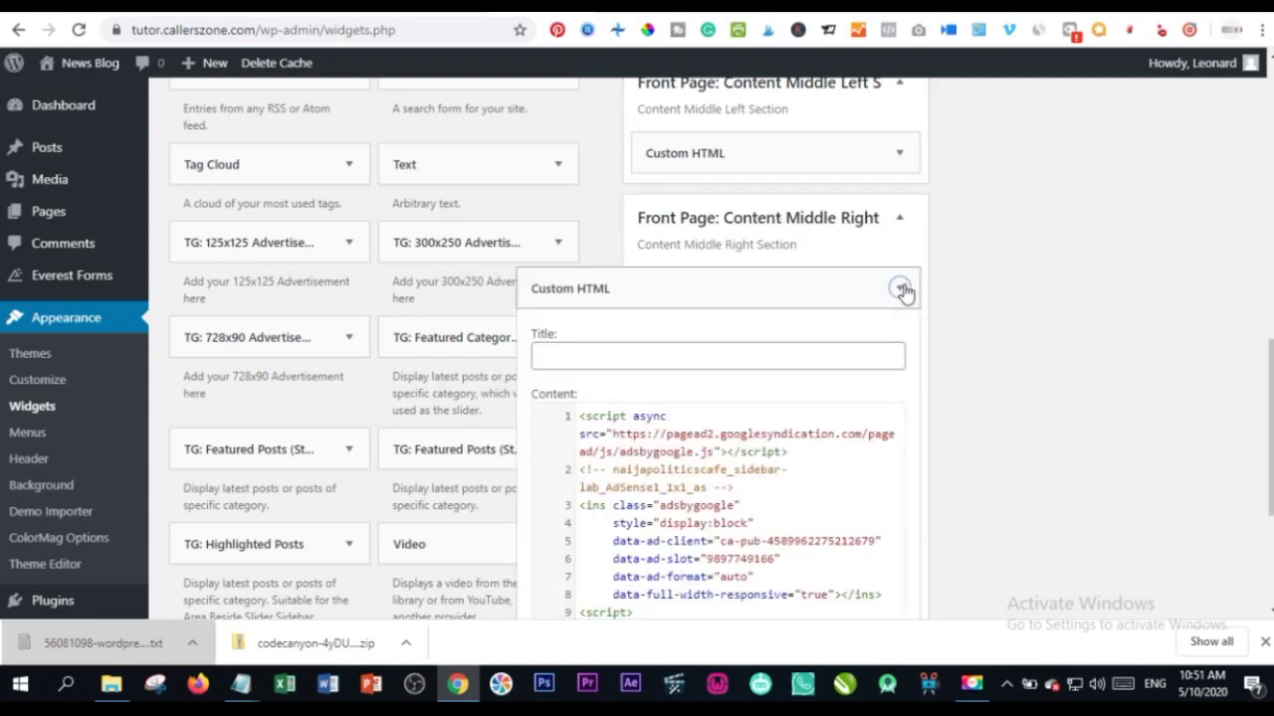
left_click(900, 288)
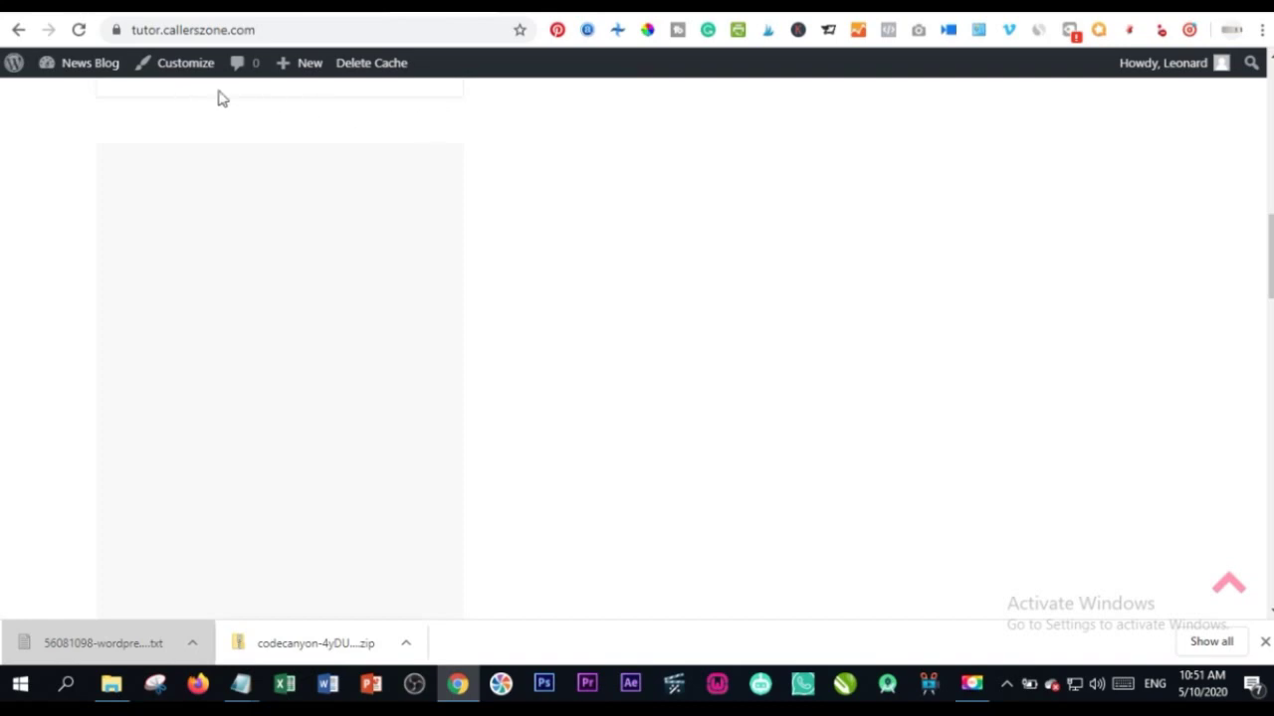
Step: Delete the site cache, check the left and right ad areas on the live homepage, and return to the widgets page
left_click(366, 67)
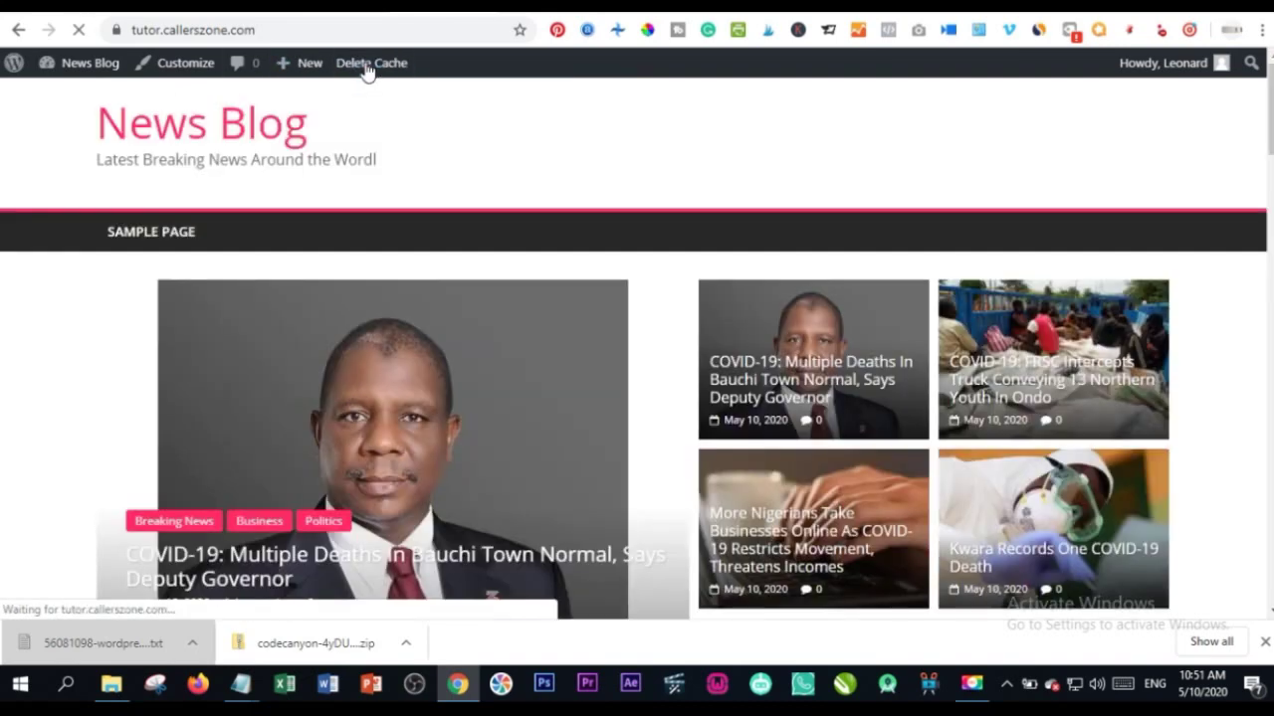
scroll(421, 202, "down", 8)
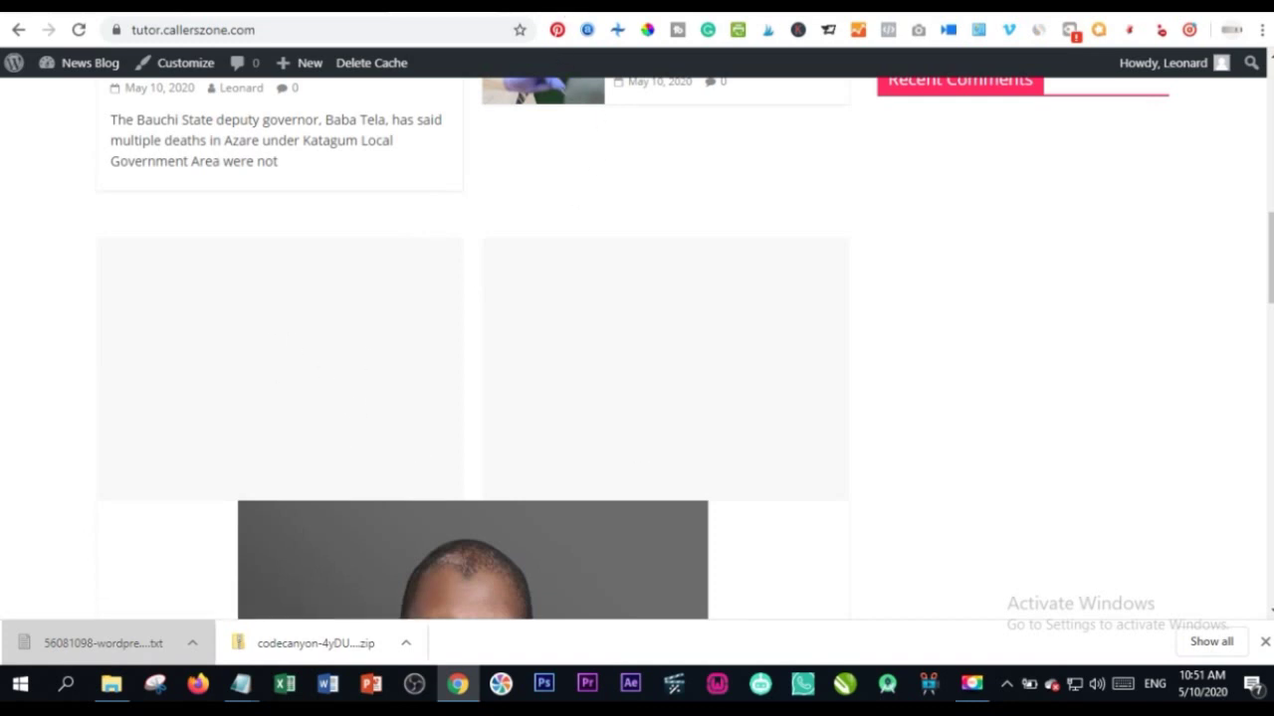
key("alt+Left")
scroll(741, 348, "up", 2)
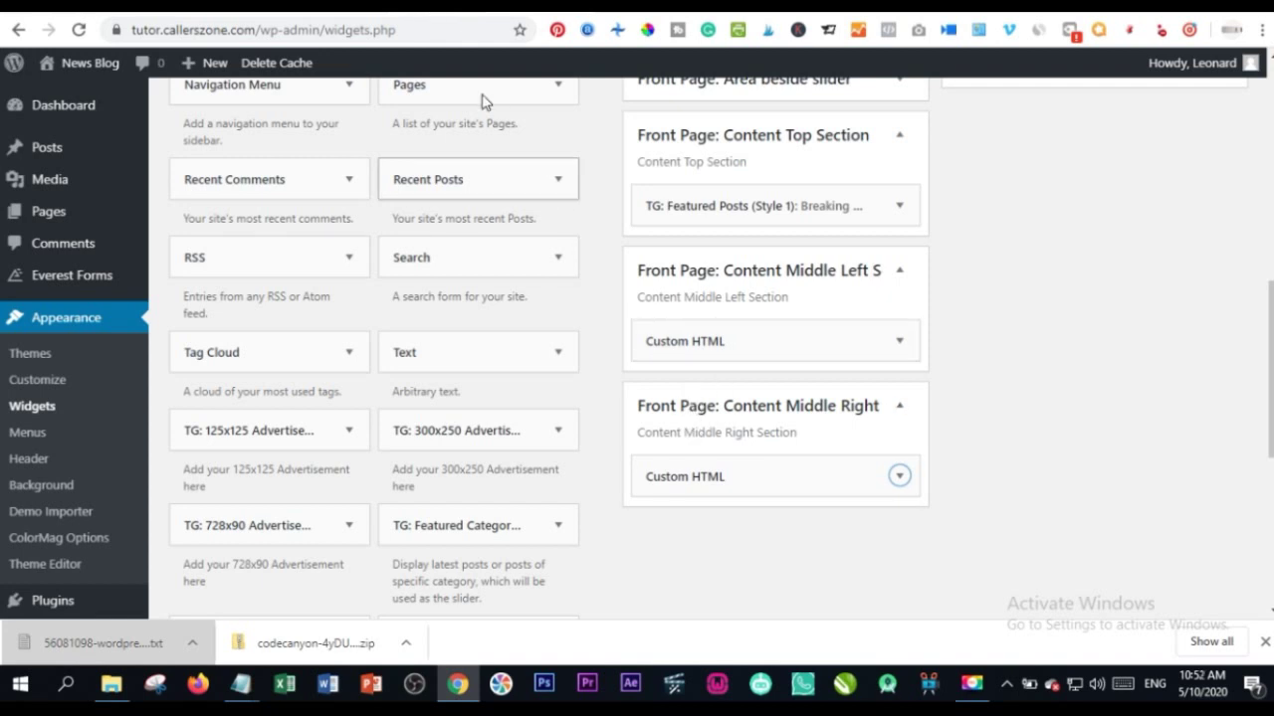
Step: Check the live homepage's middle ad areas and the sidebar beside the Breaking News section
key("ctrl+Tab")
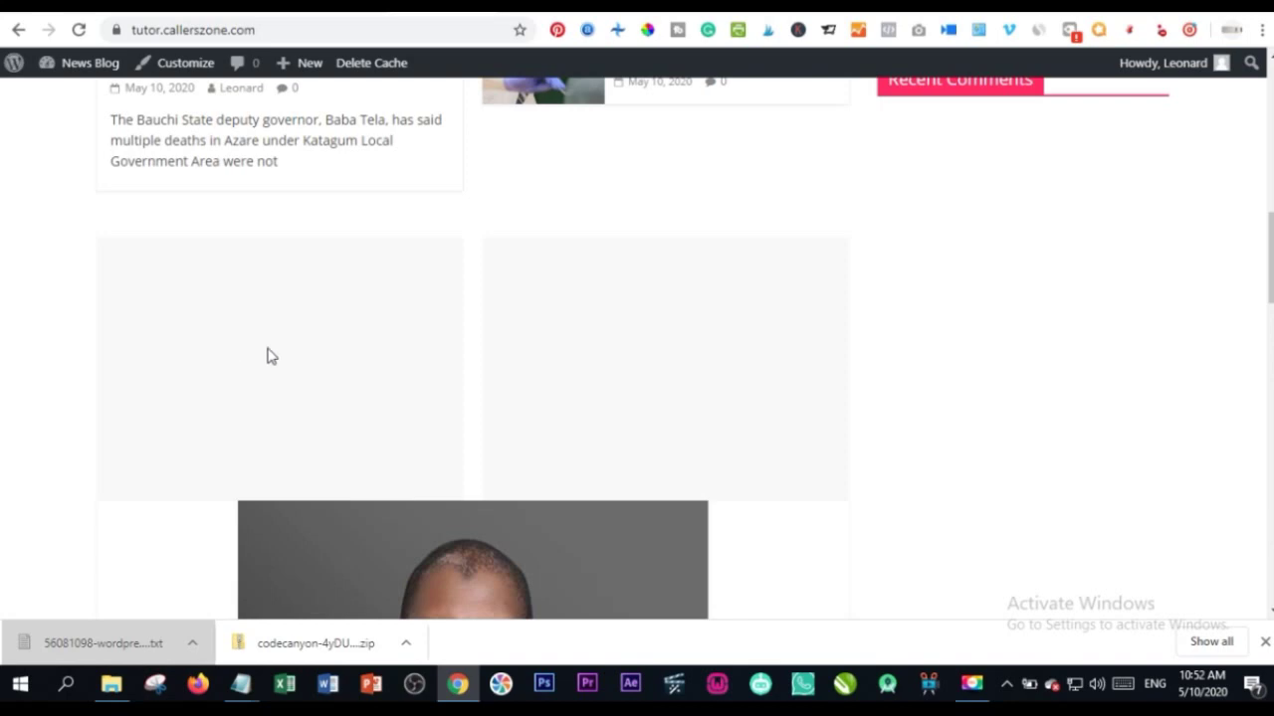
scroll(627, 350, "down", 3)
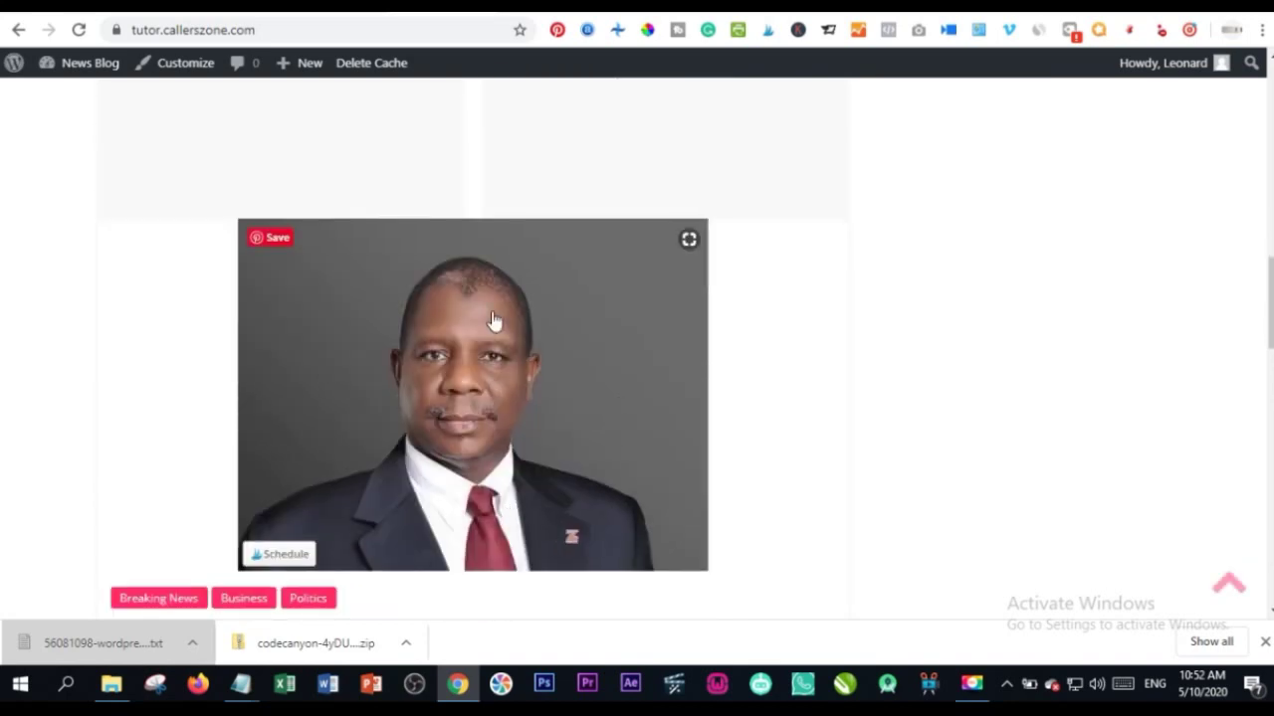
scroll(498, 349, "down", 3)
scroll(697, 390, "up", 10)
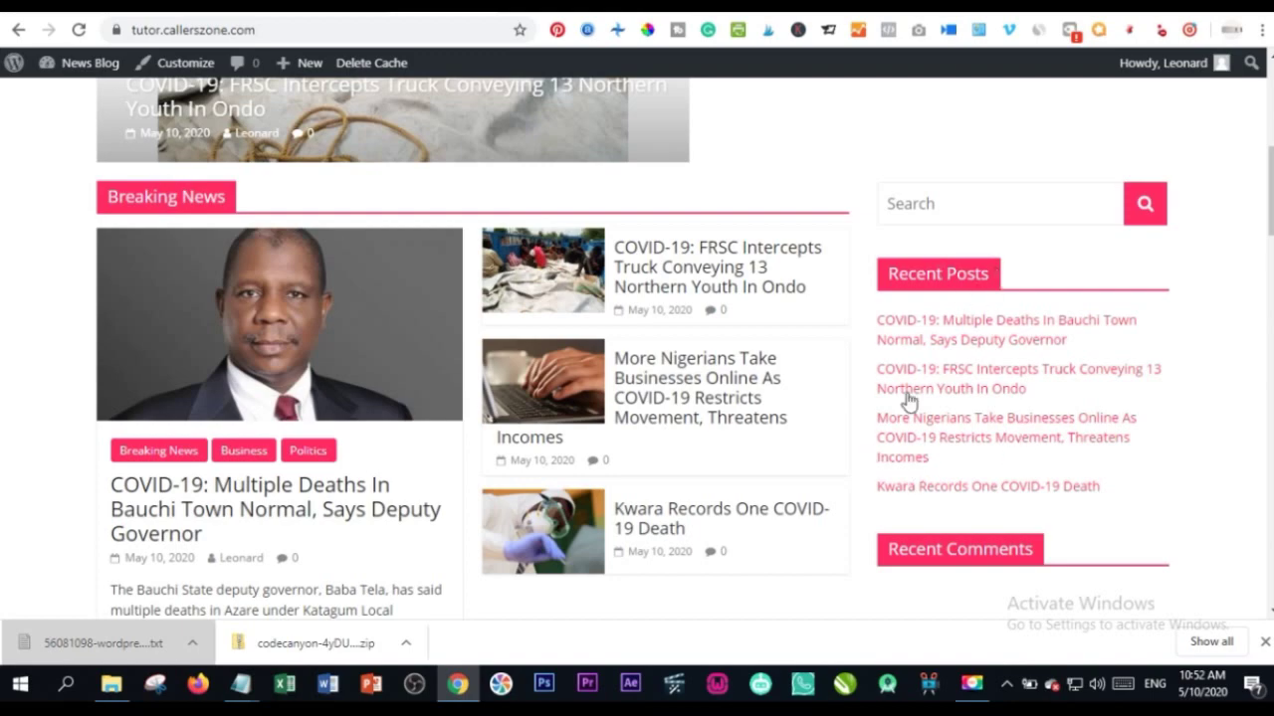
scroll(1066, 512, "down", 2)
scroll(1018, 435, "up", 4)
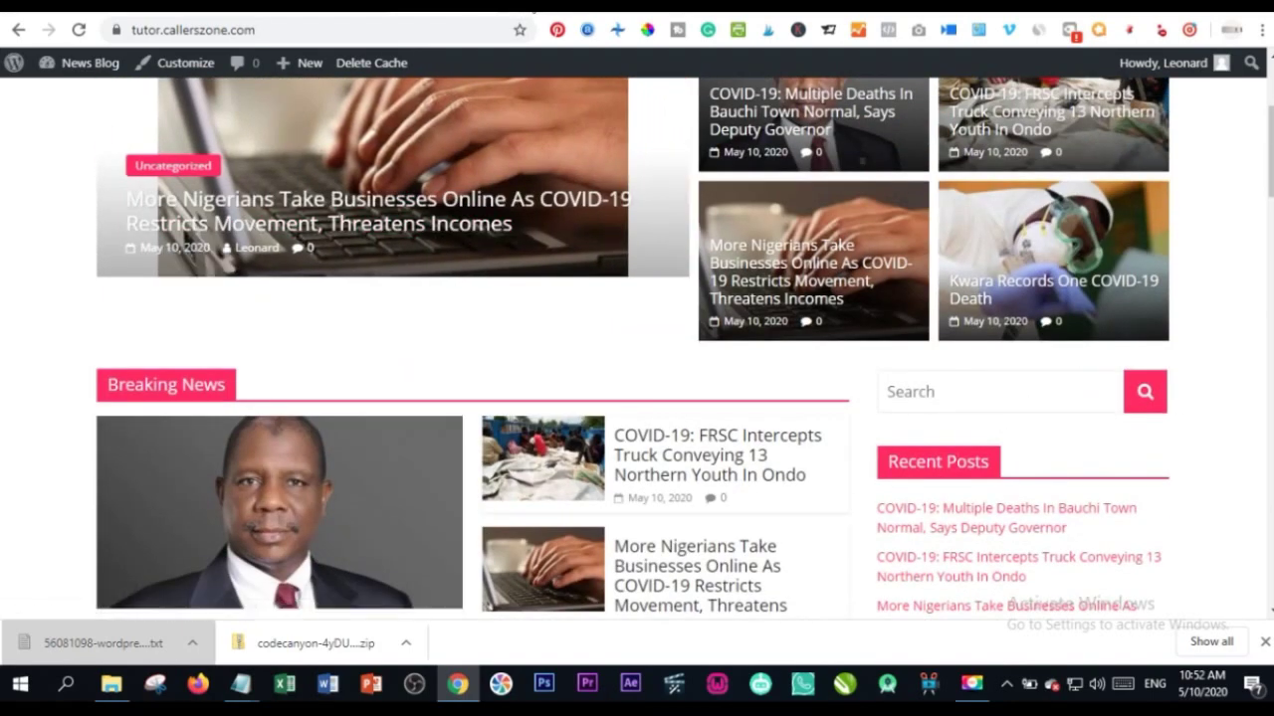
Step: Compare the Right Sidebar widget area with the Search, Recent Posts and Recent Comments blocks on the live homepage
left_click(527, 12)
scroll(890, 383, "up", 4)
scroll(889, 388, "up", 2)
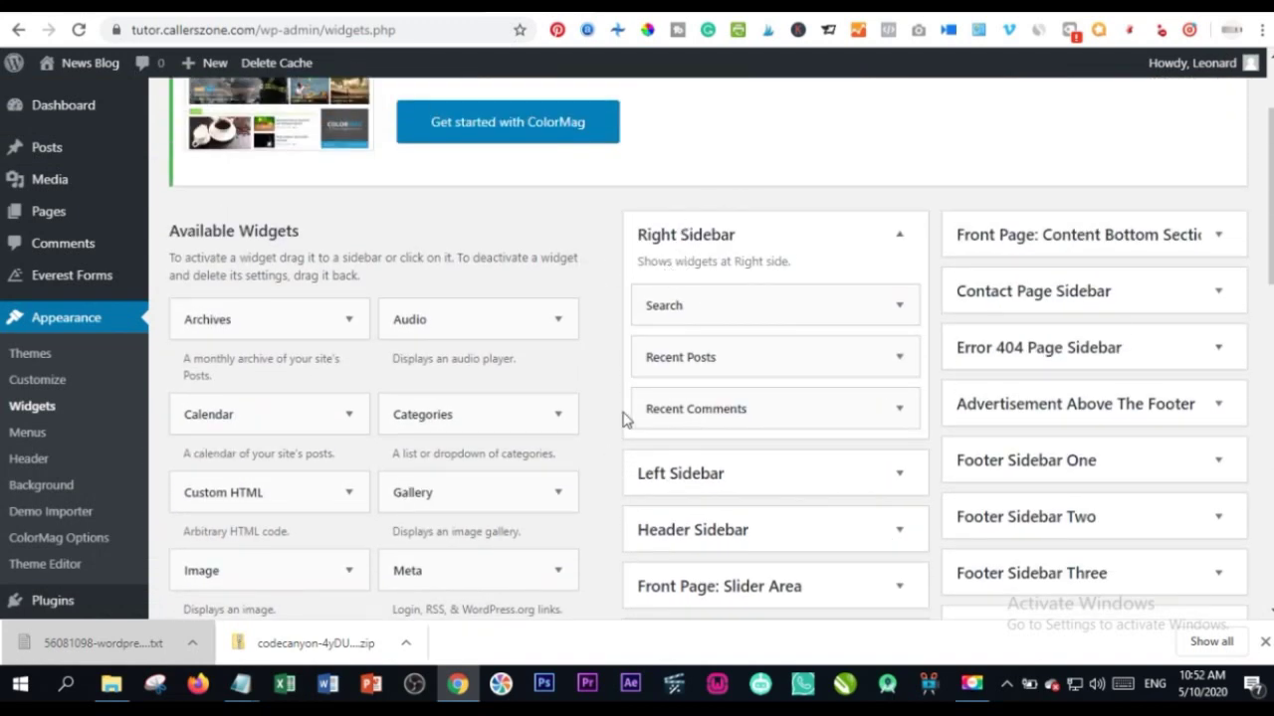
key("ctrl+Tab")
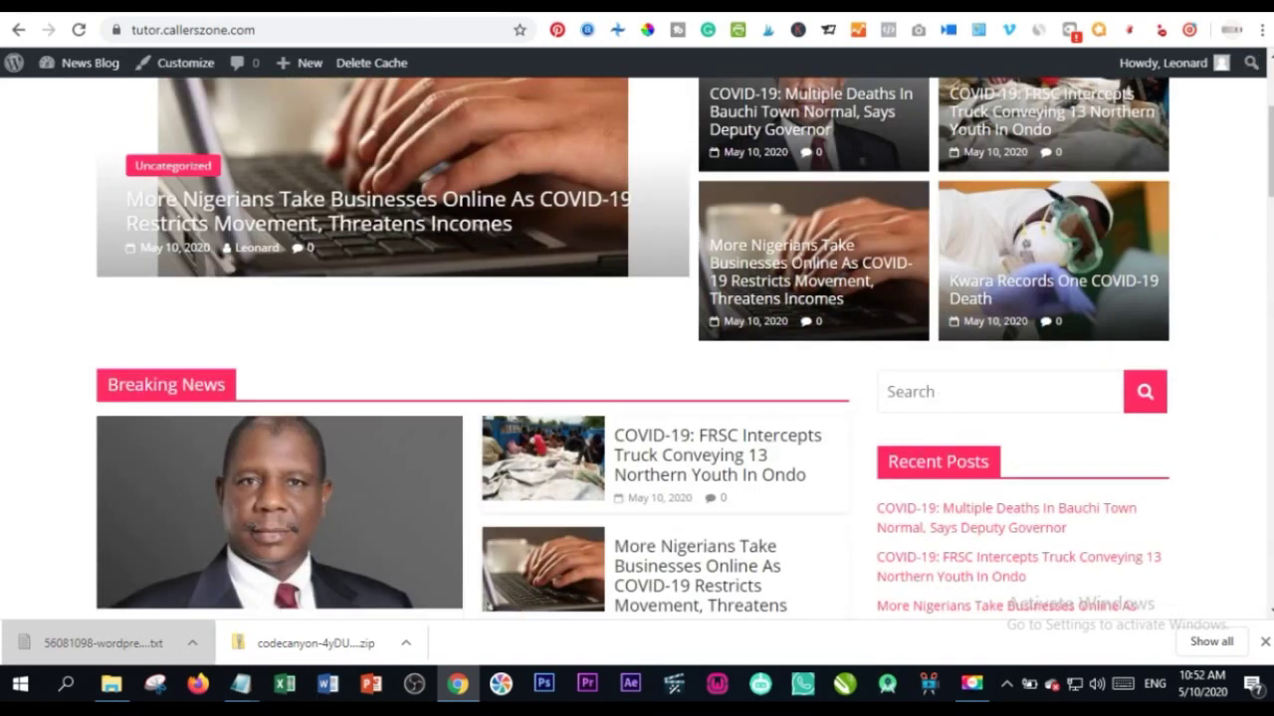
key("ctrl+Tab")
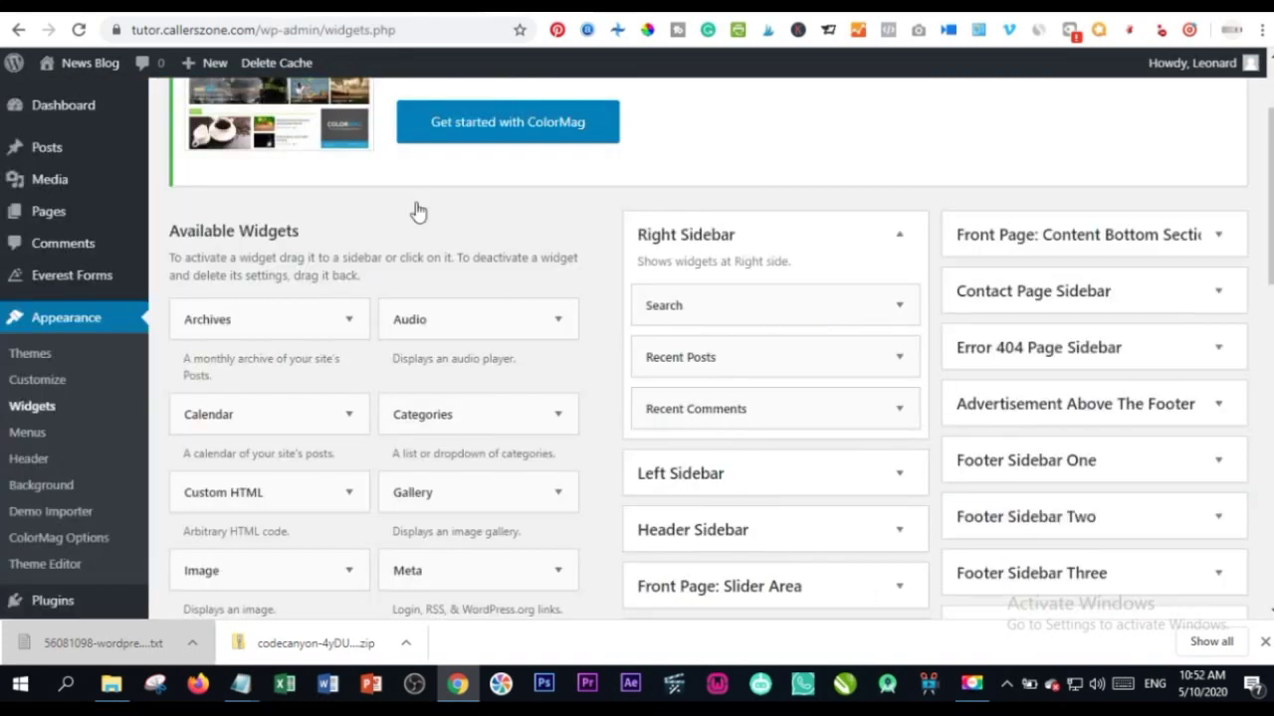
key("ctrl+Tab")
scroll(956, 398, "down", 2)
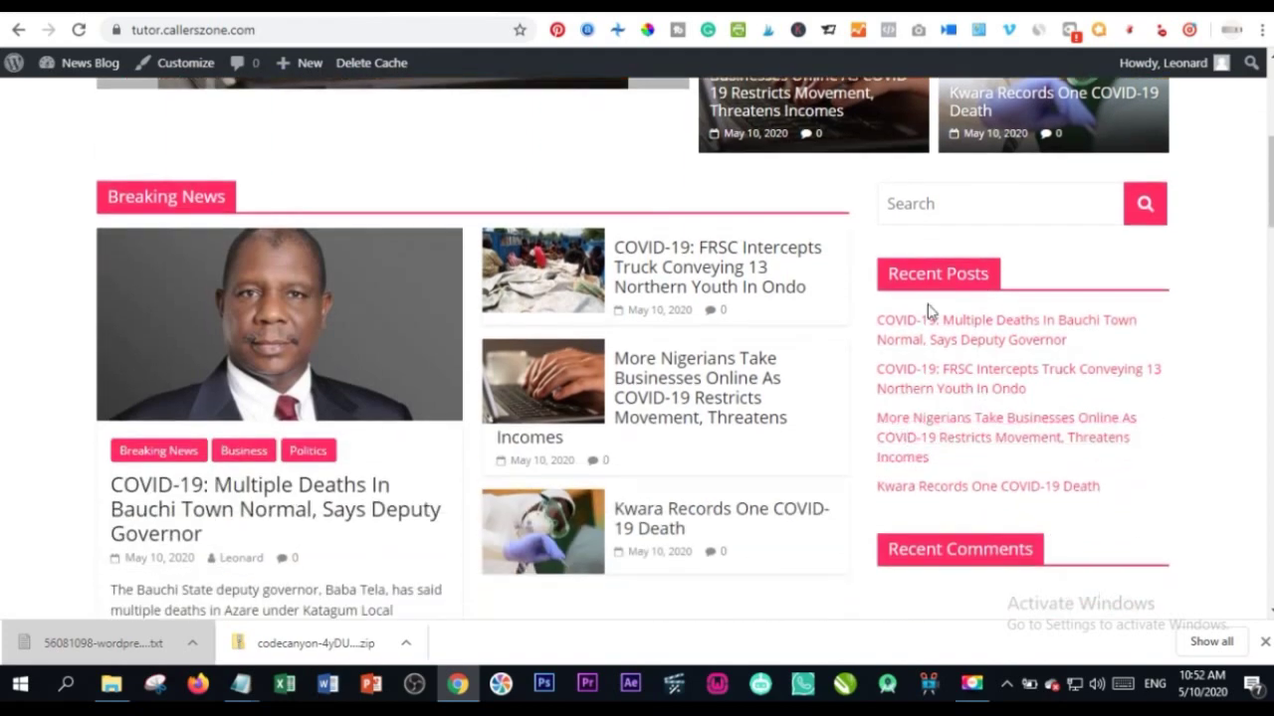
scroll(952, 551, "up", 2)
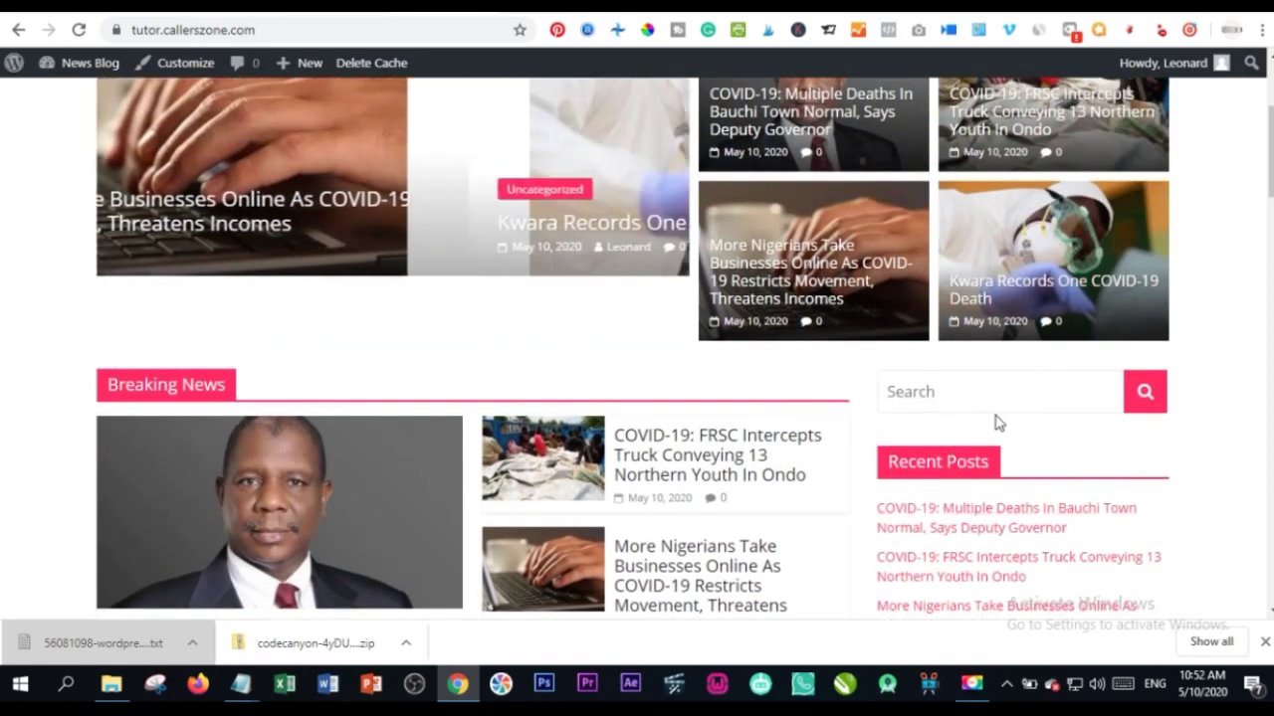
scroll(975, 432, "down", 2)
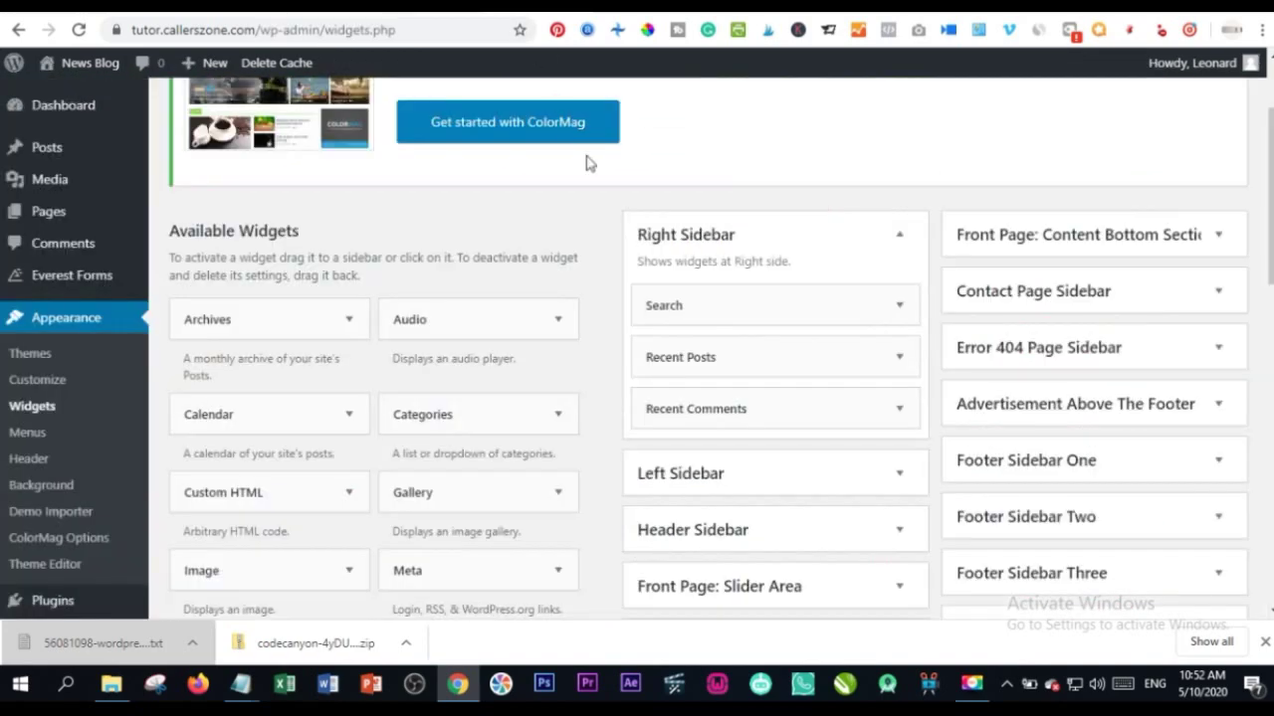
Step: Add a Custom HTML widget above Search in the Right Sidebar, paste the AdSense ad code into it and save
scroll(324, 447, "down", 2)
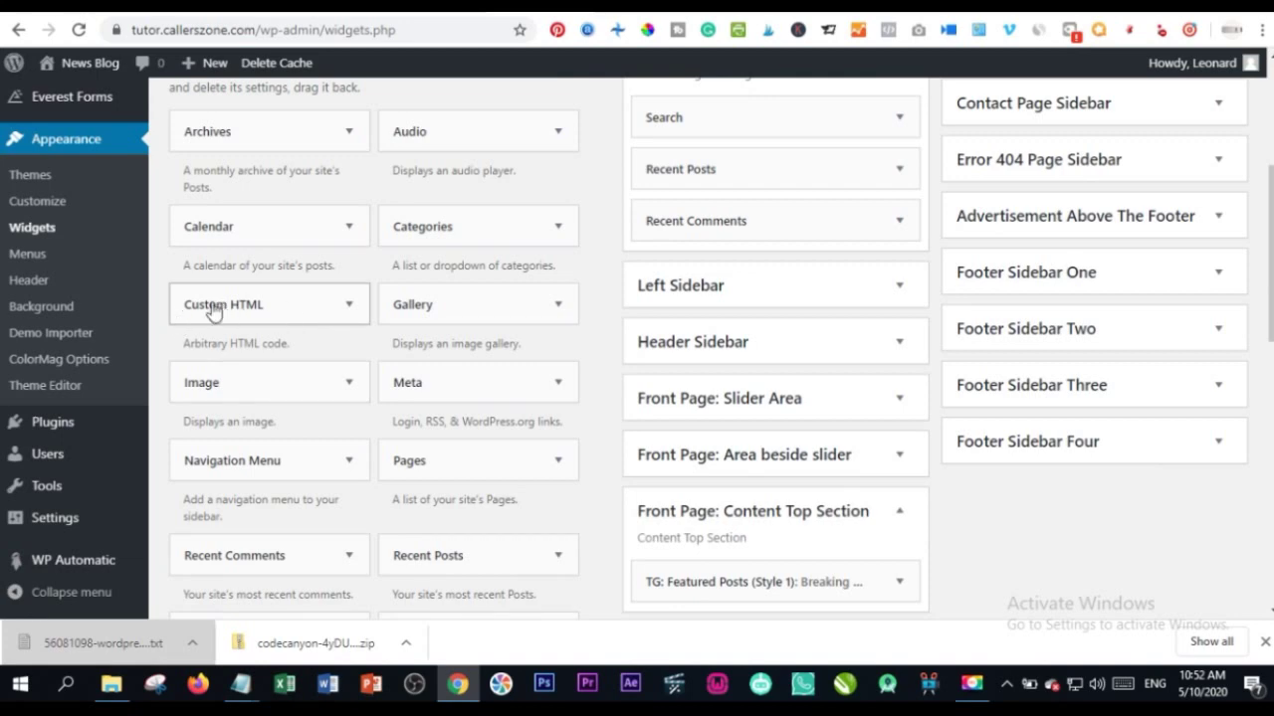
left_click_drag(212, 311, 682, 171)
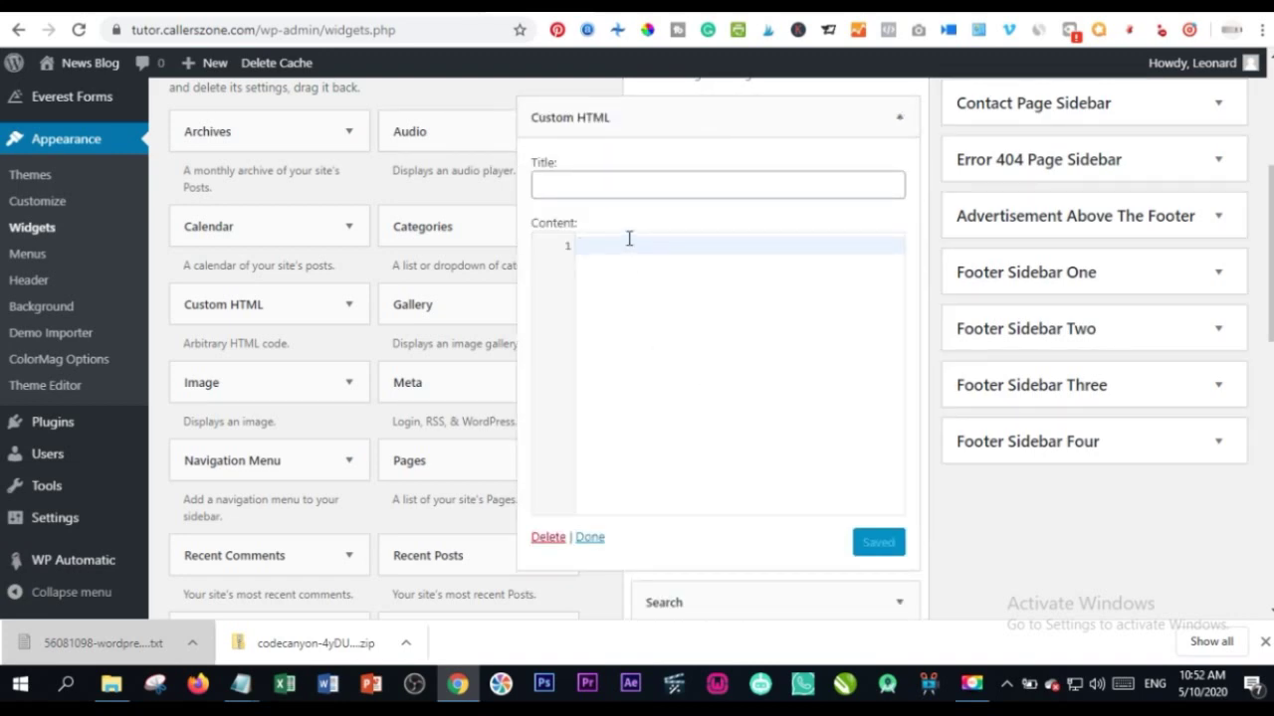
key("ctrl+v")
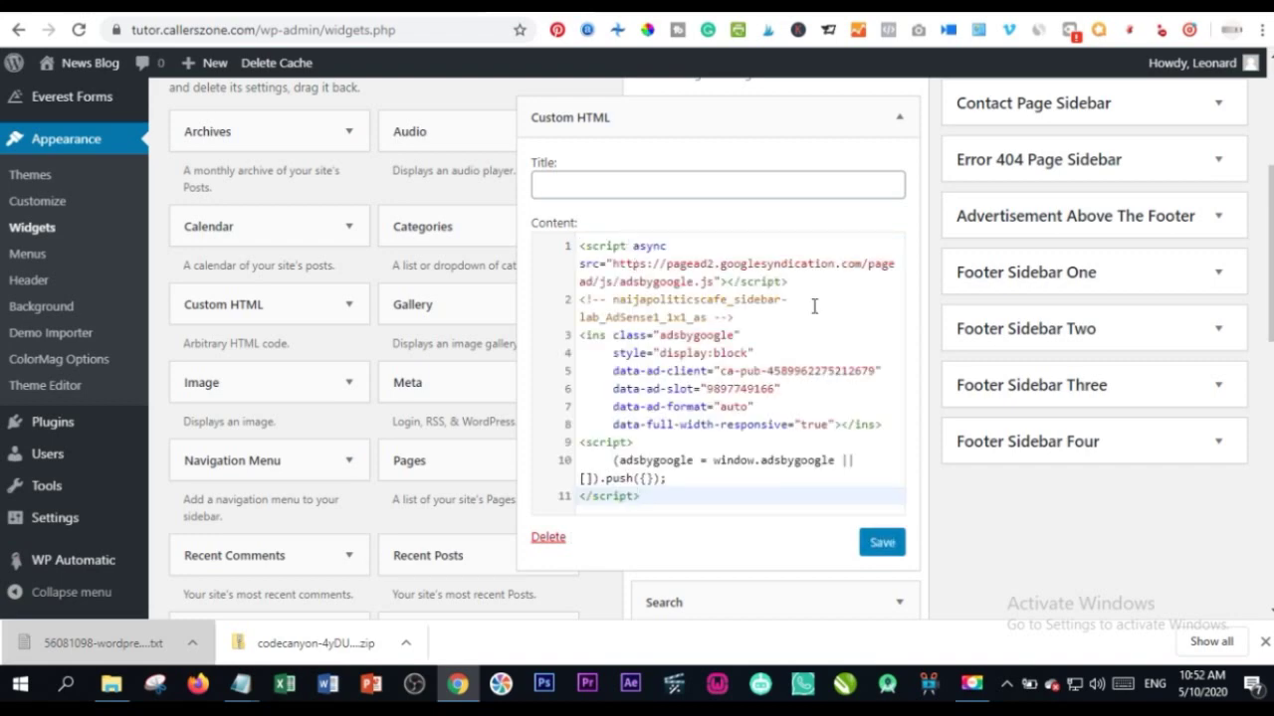
left_click(882, 550)
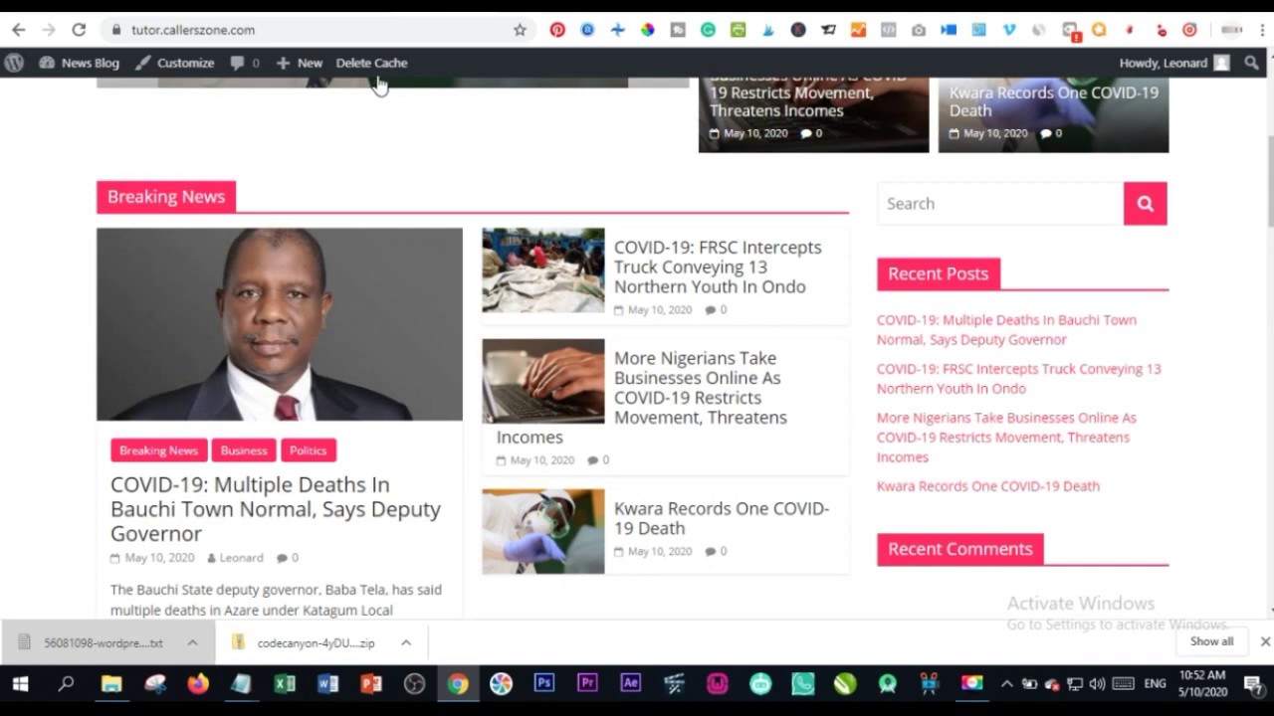
Step: Delete the site cache and check the sidebar ad and the rest of the live homepage down to the footer
left_click(371, 63)
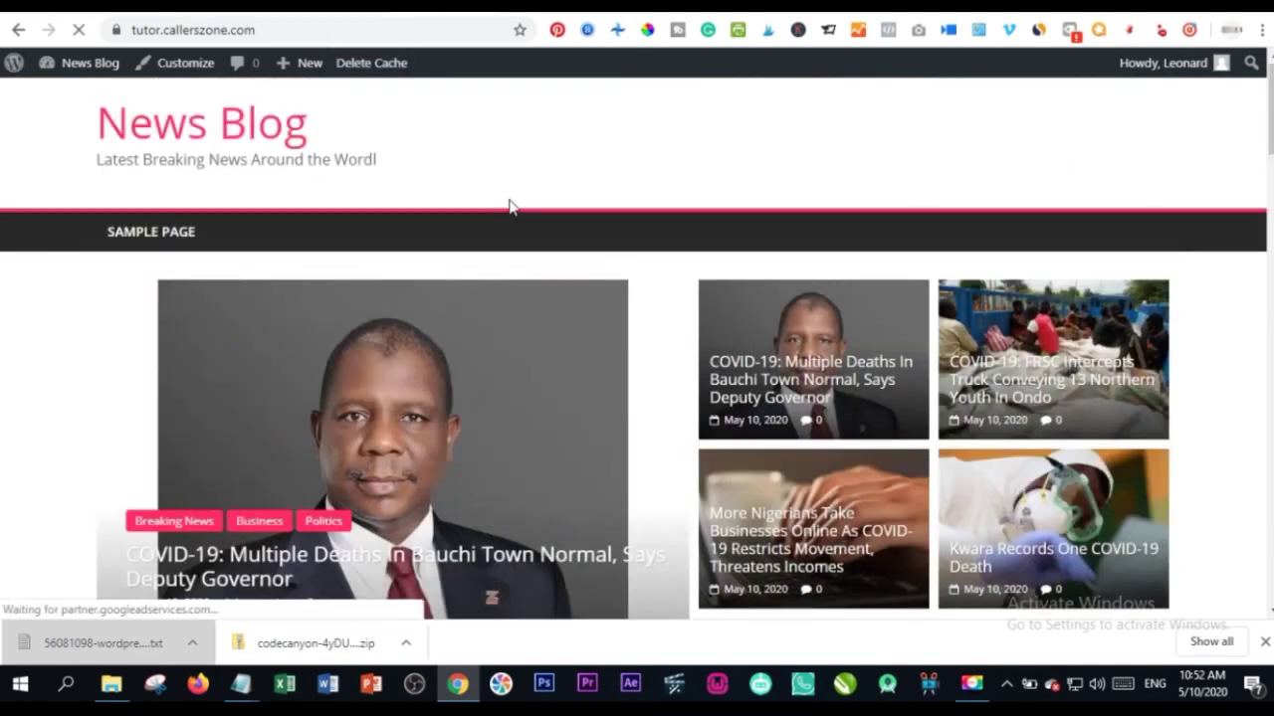
scroll(657, 179, "down", 3)
scroll(1095, 378, "down", 3)
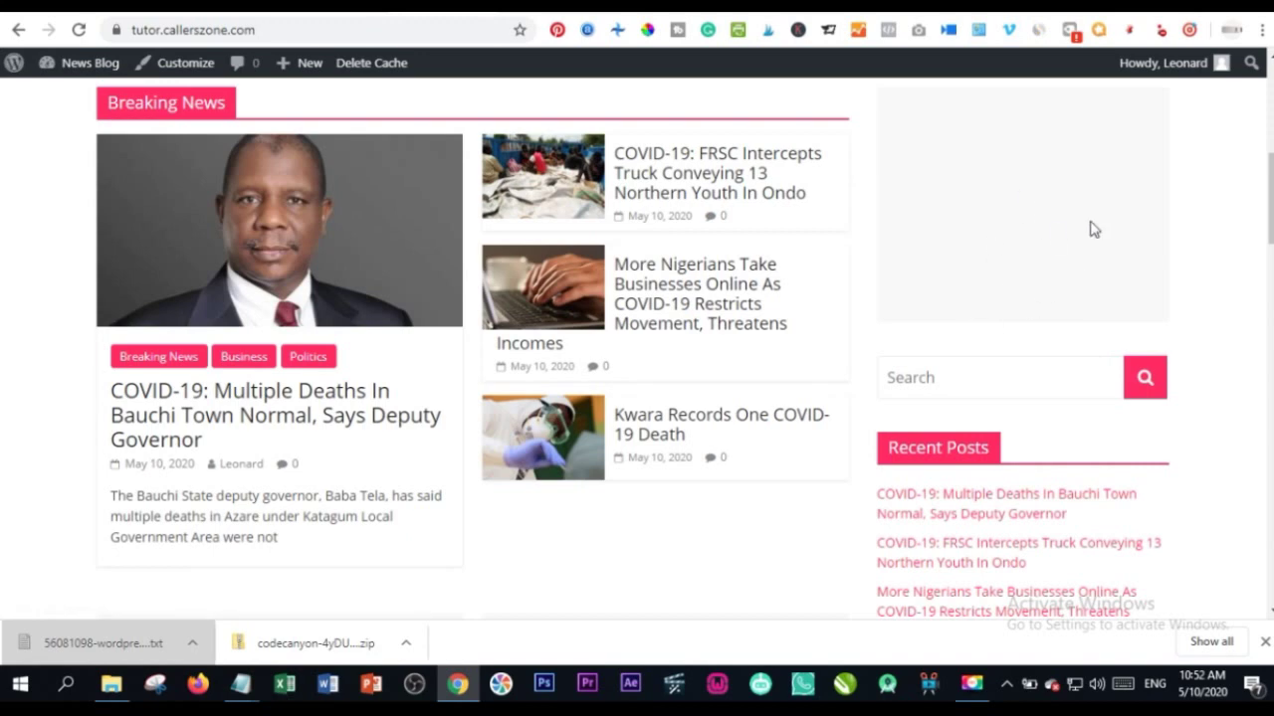
scroll(411, 268, "down", 2)
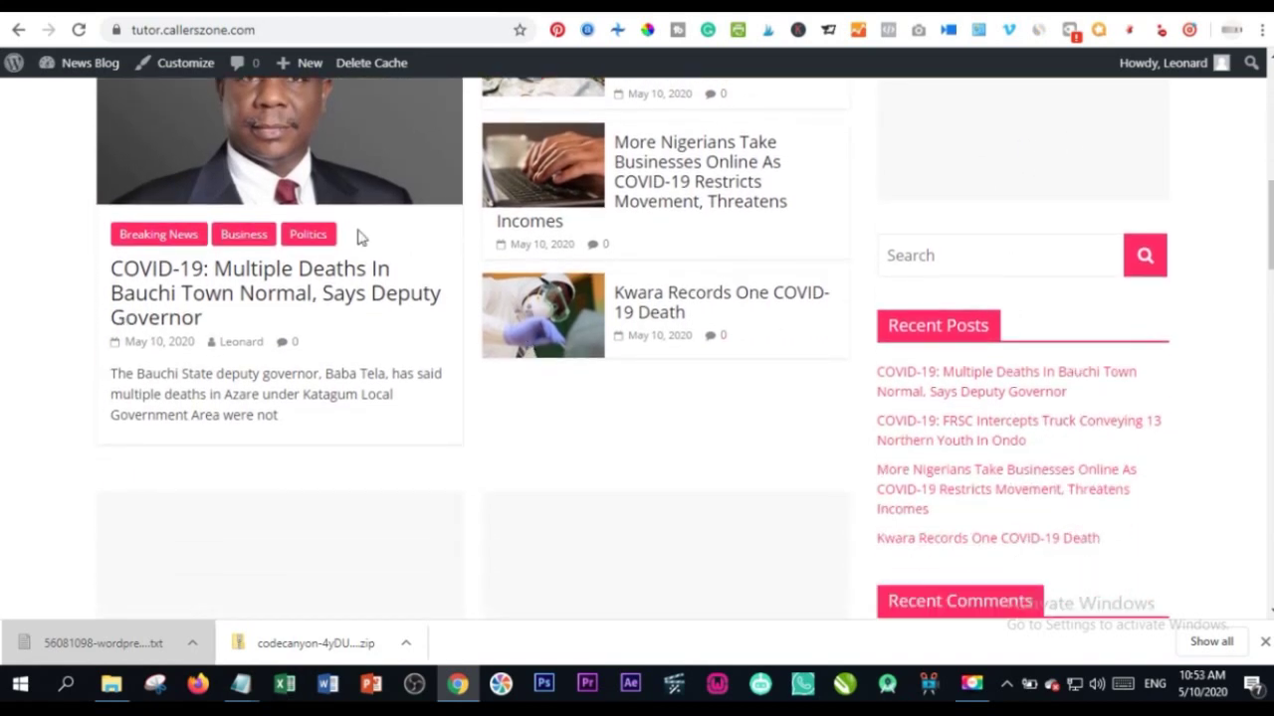
scroll(540, 387, "down", 3)
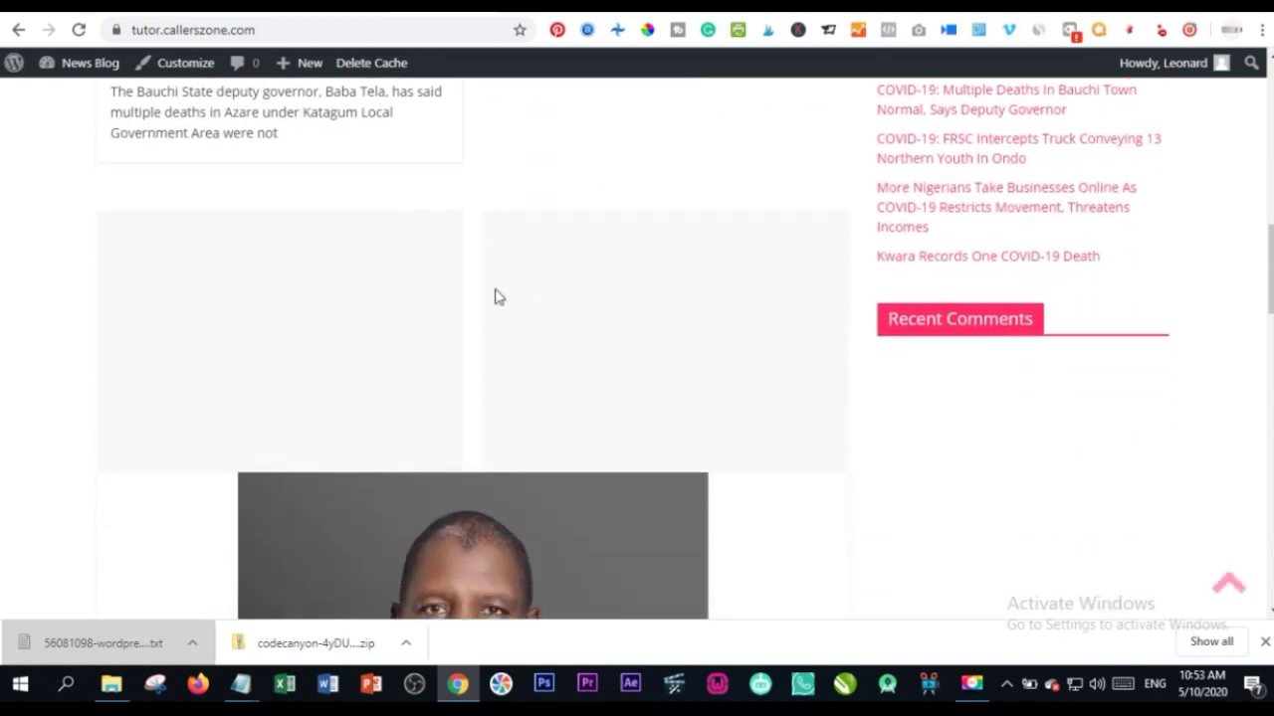
scroll(643, 250, "down", 4)
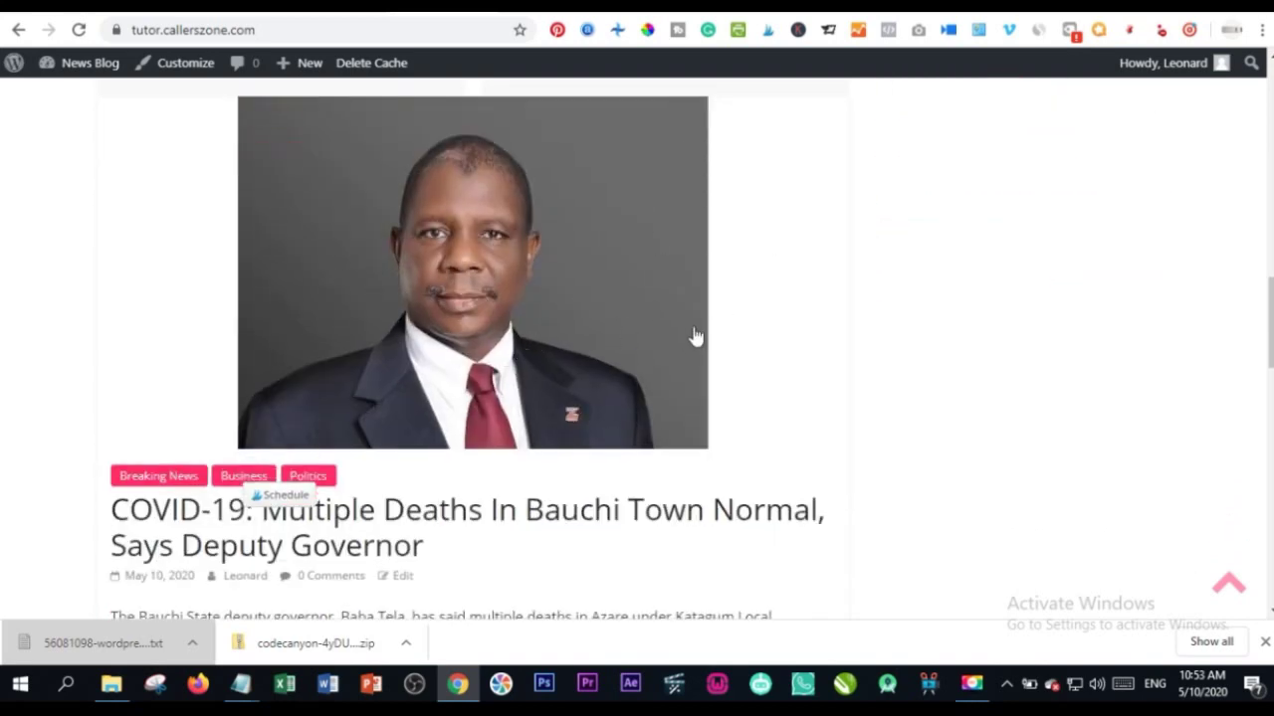
scroll(636, 429, "down", 2)
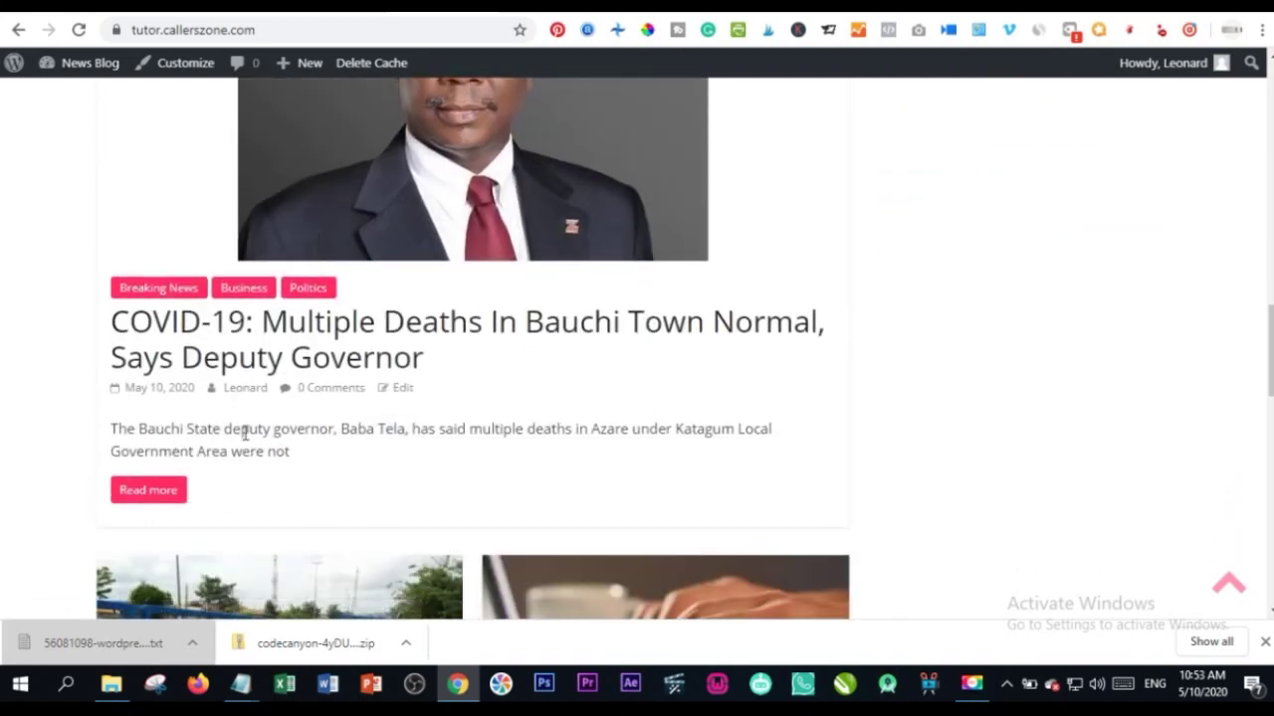
scroll(500, 505, "down", 3)
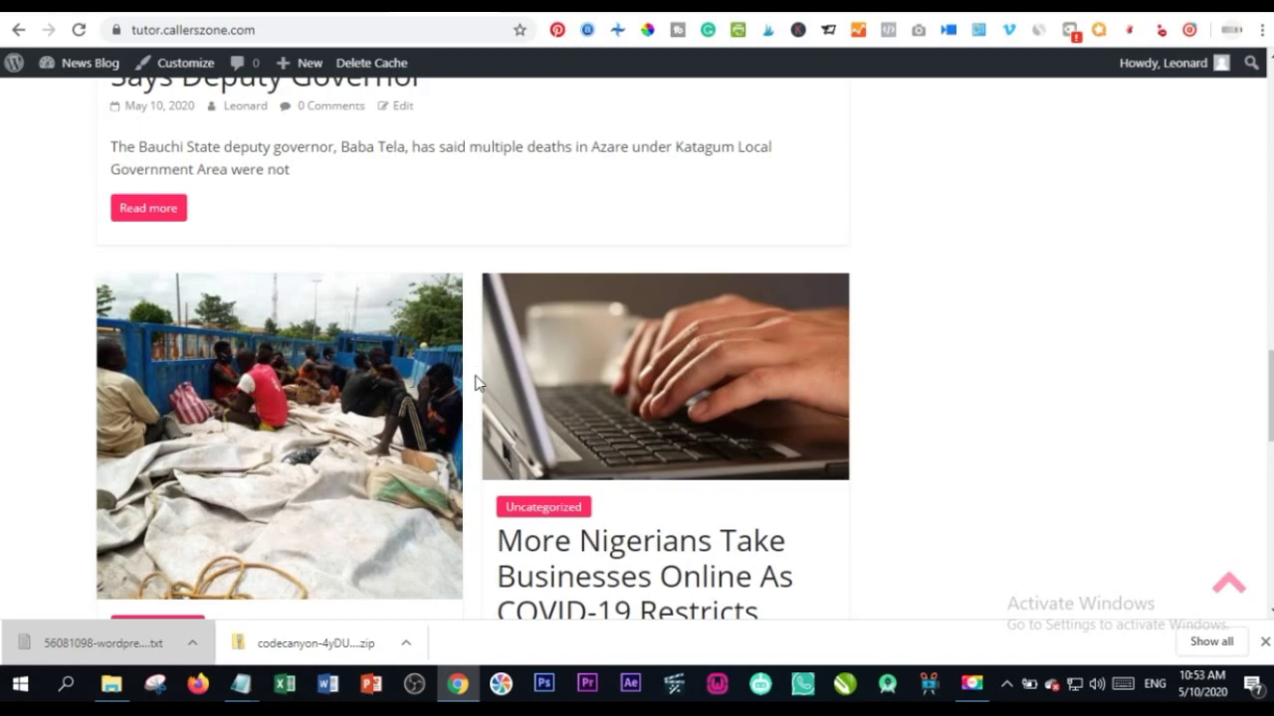
scroll(299, 309, "down", 4)
scroll(375, 381, "down", 4)
scroll(523, 228, "down", 3)
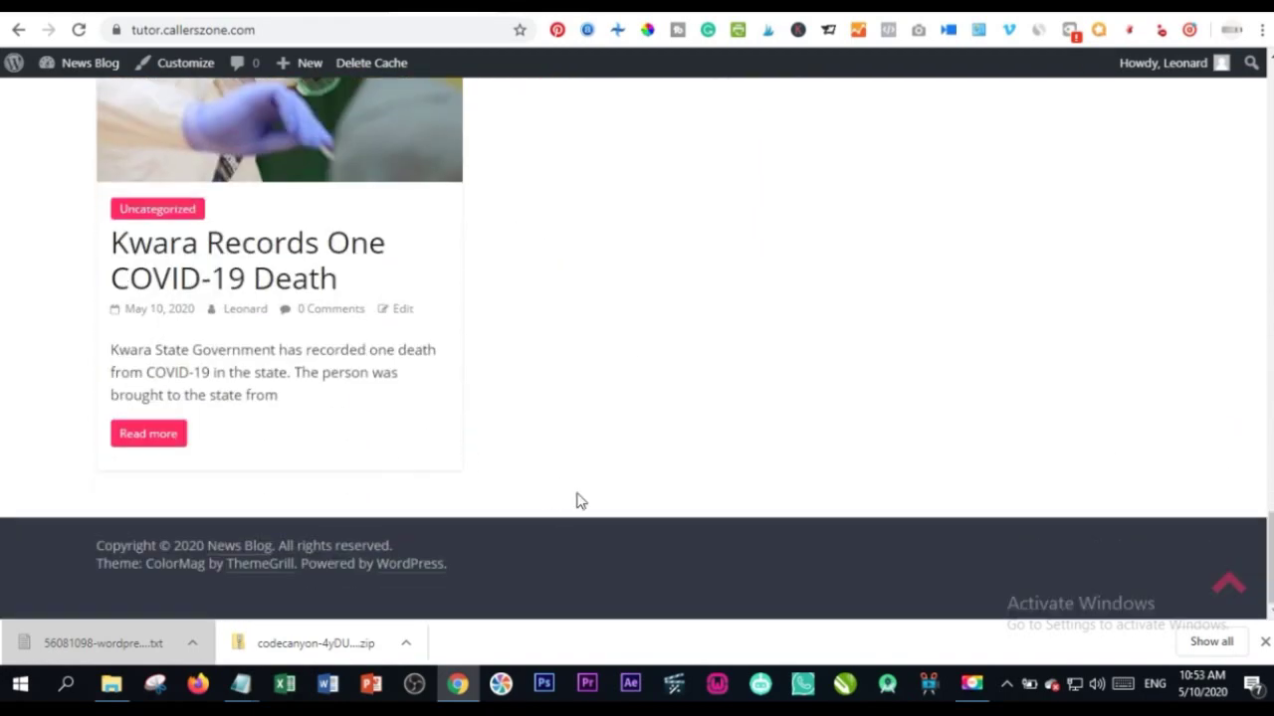
Step: Return to the widgets page and collapse the Right Sidebar, Content Top, Content Middle Left and Content Middle Right areas
key("ctrl+Tab")
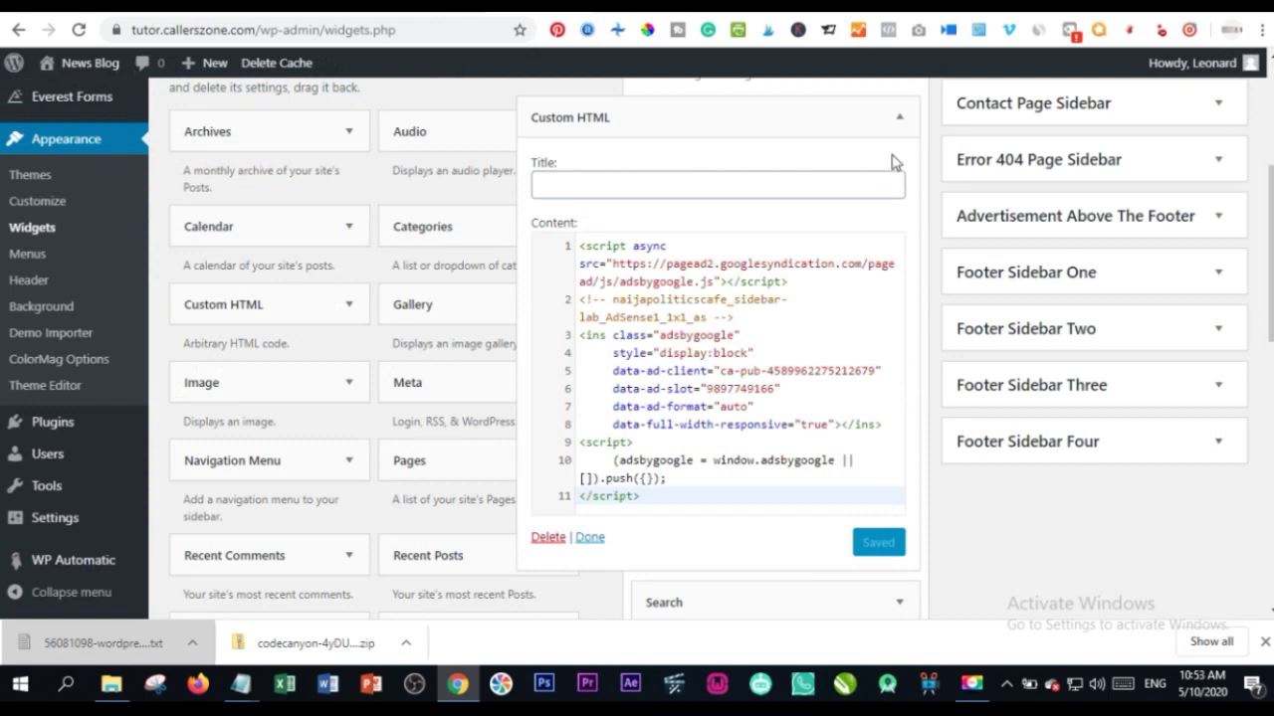
left_click(898, 118)
scroll(891, 412, "up", 2)
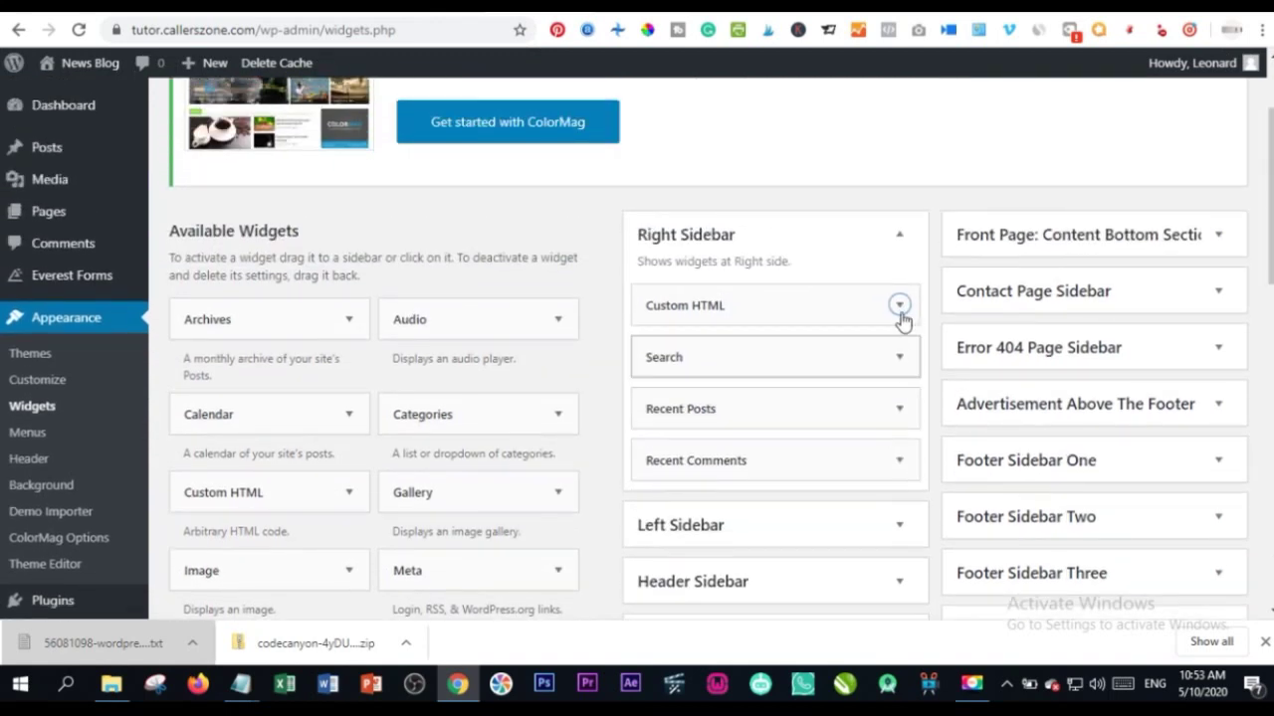
left_click(898, 235)
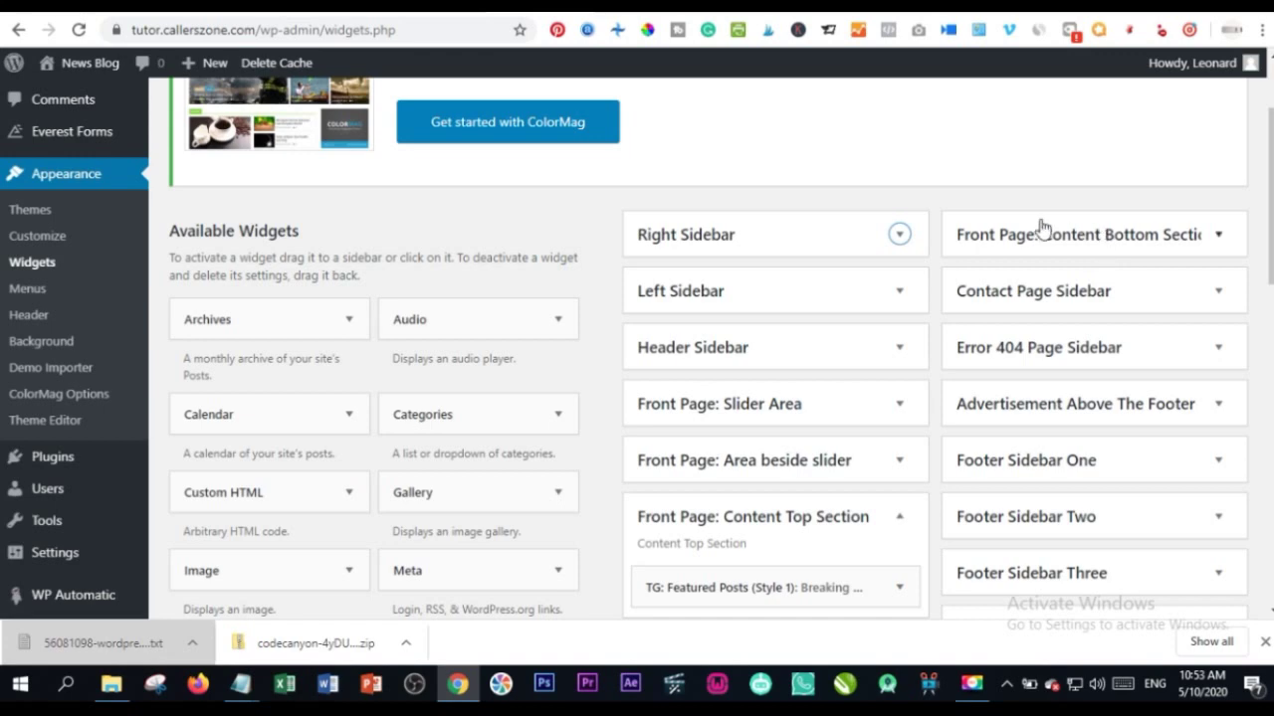
scroll(1020, 360, "down", 2)
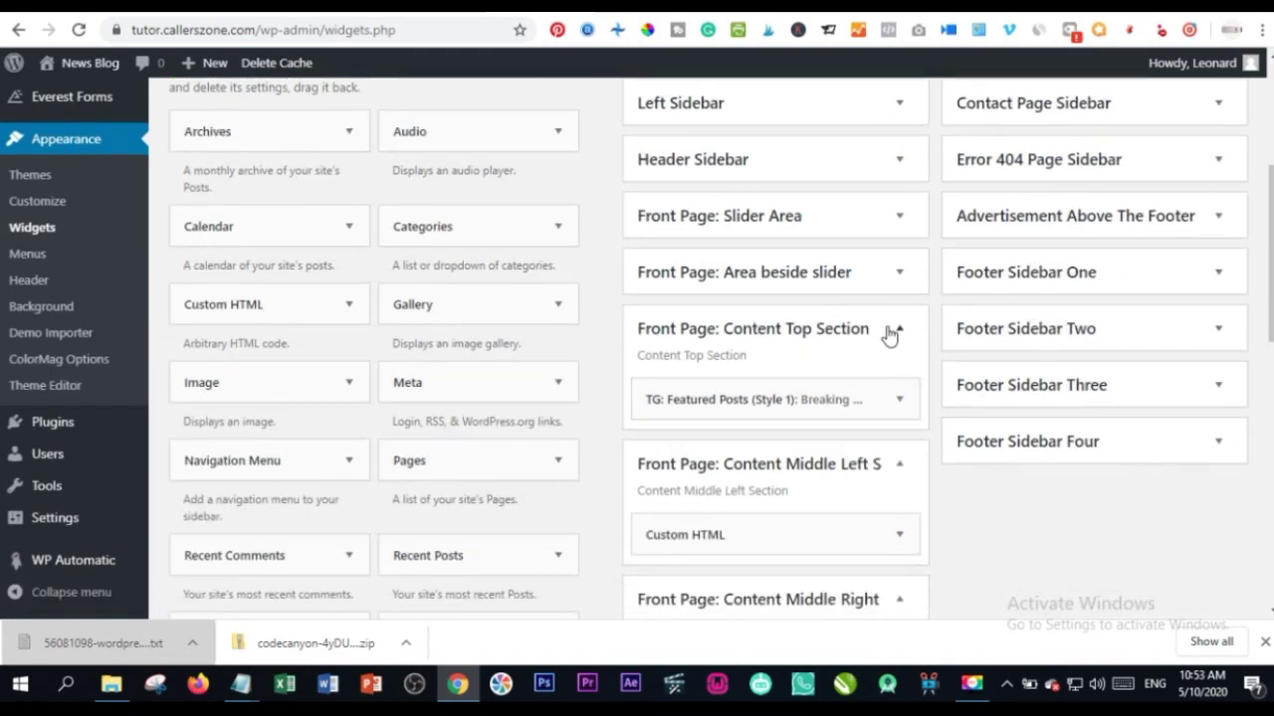
left_click(898, 329)
left_click(897, 386)
left_click(898, 441)
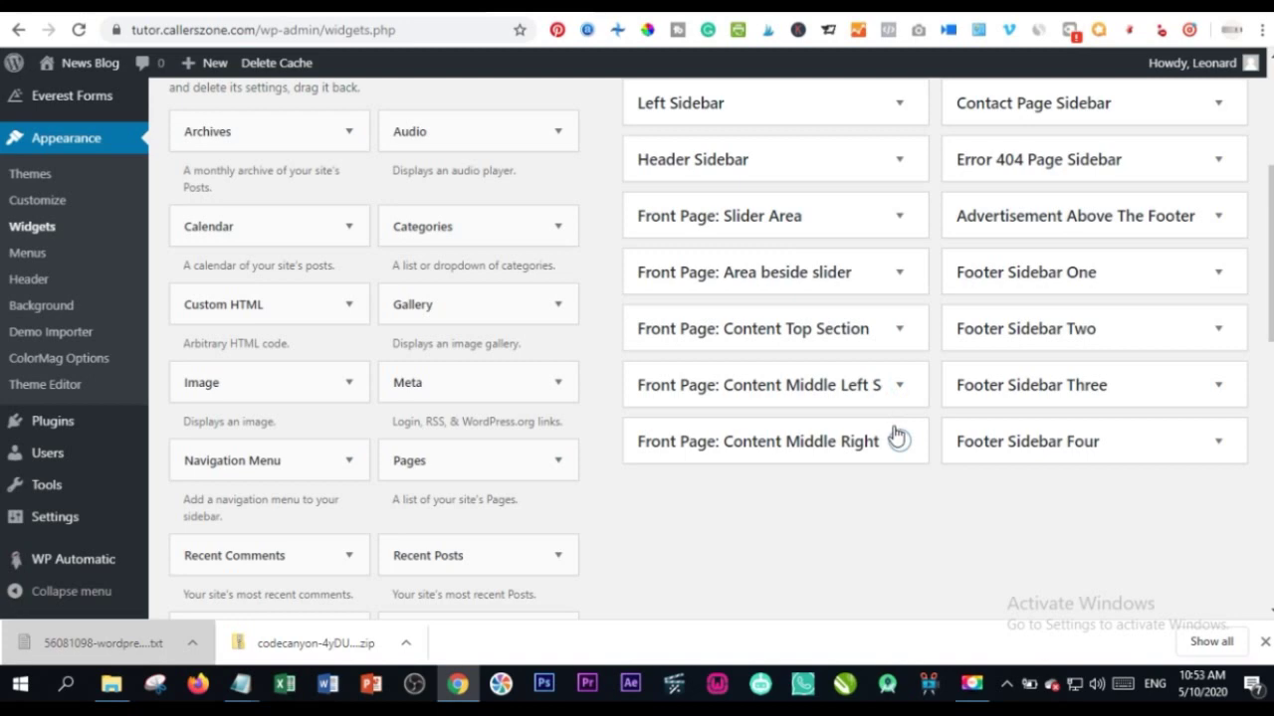
Step: Expand Front Page: Content Bottom Section and add a TG: Featured Posts (Style 1) widget to it
scroll(1044, 318, "up", 2)
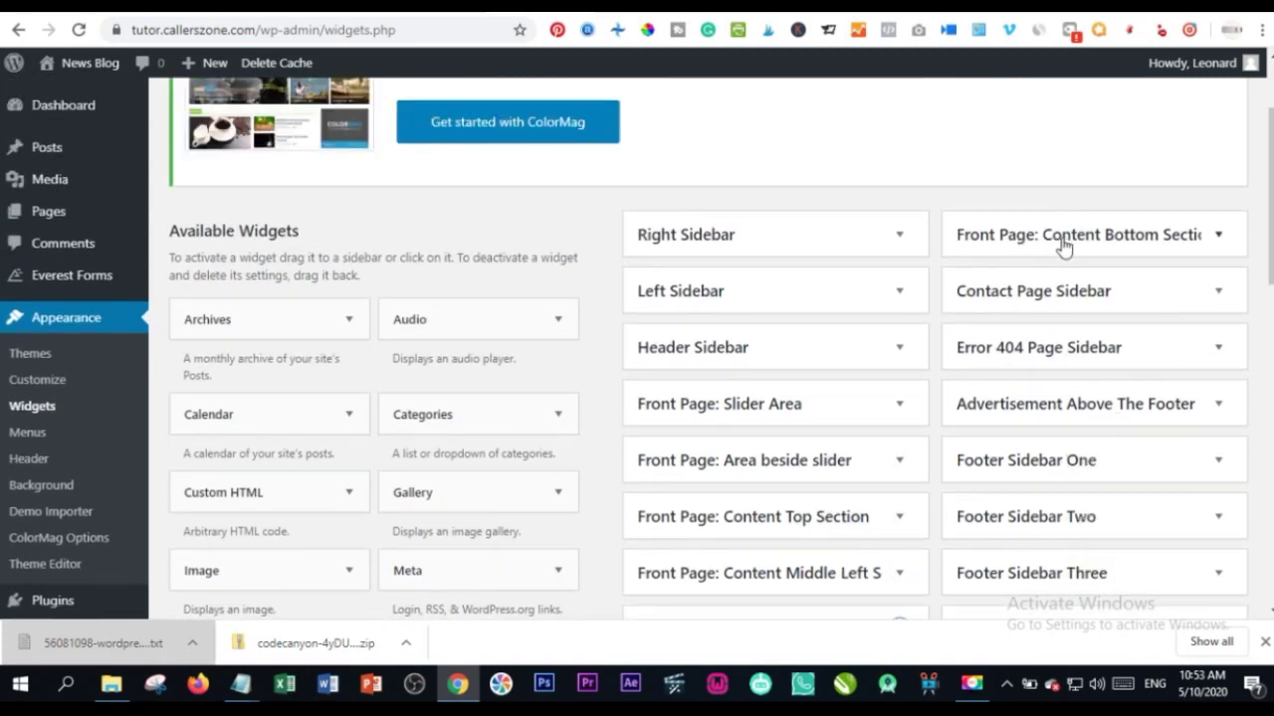
left_click(1219, 236)
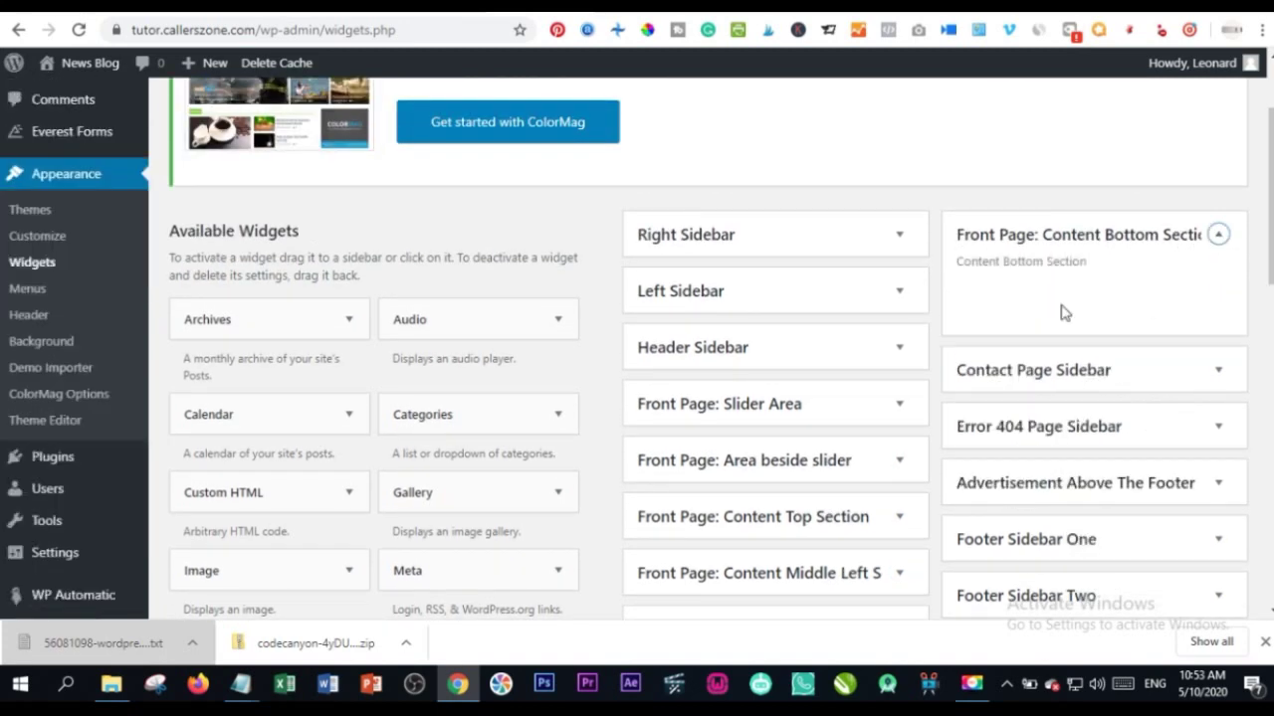
left_click(1219, 236)
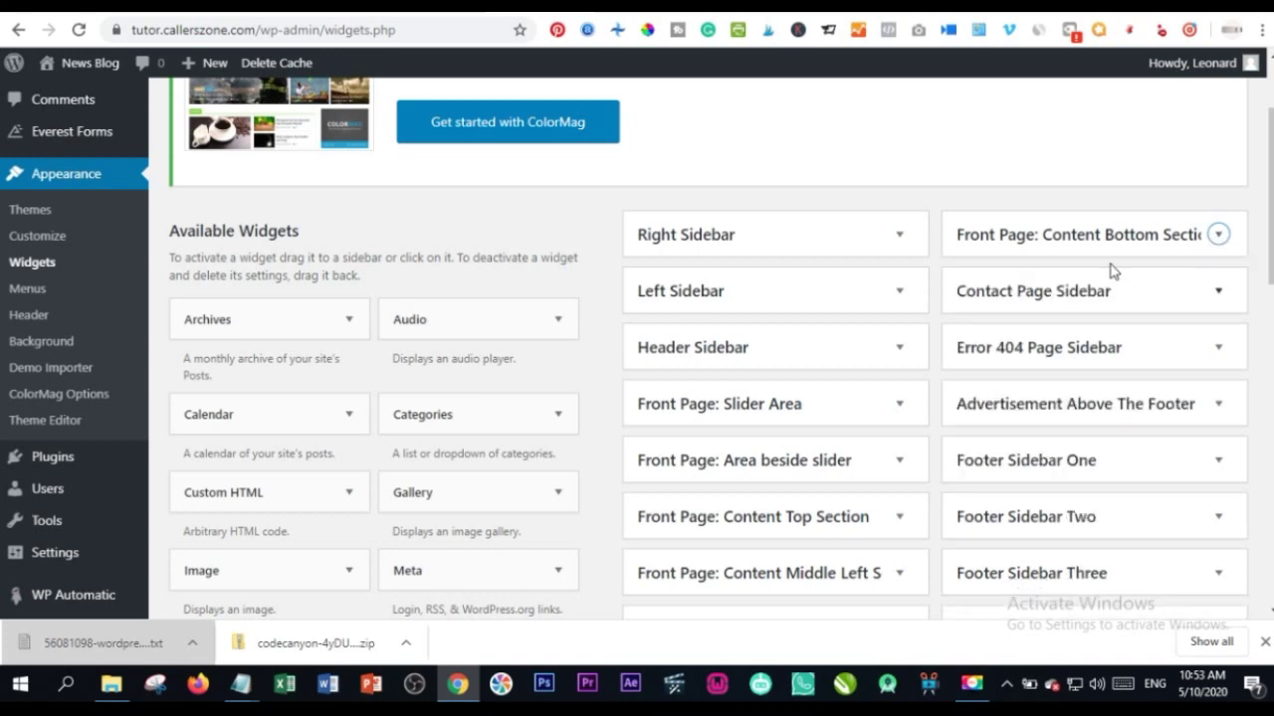
left_click(1219, 236)
scroll(441, 428, "down", 8)
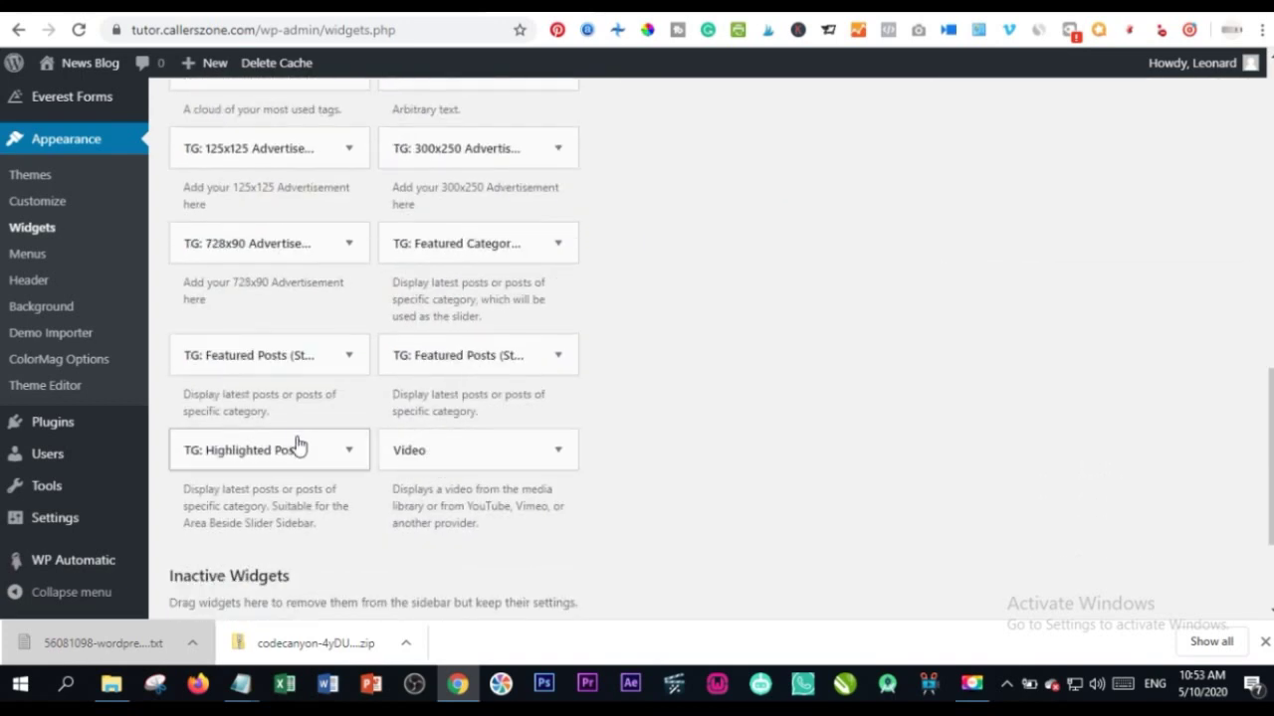
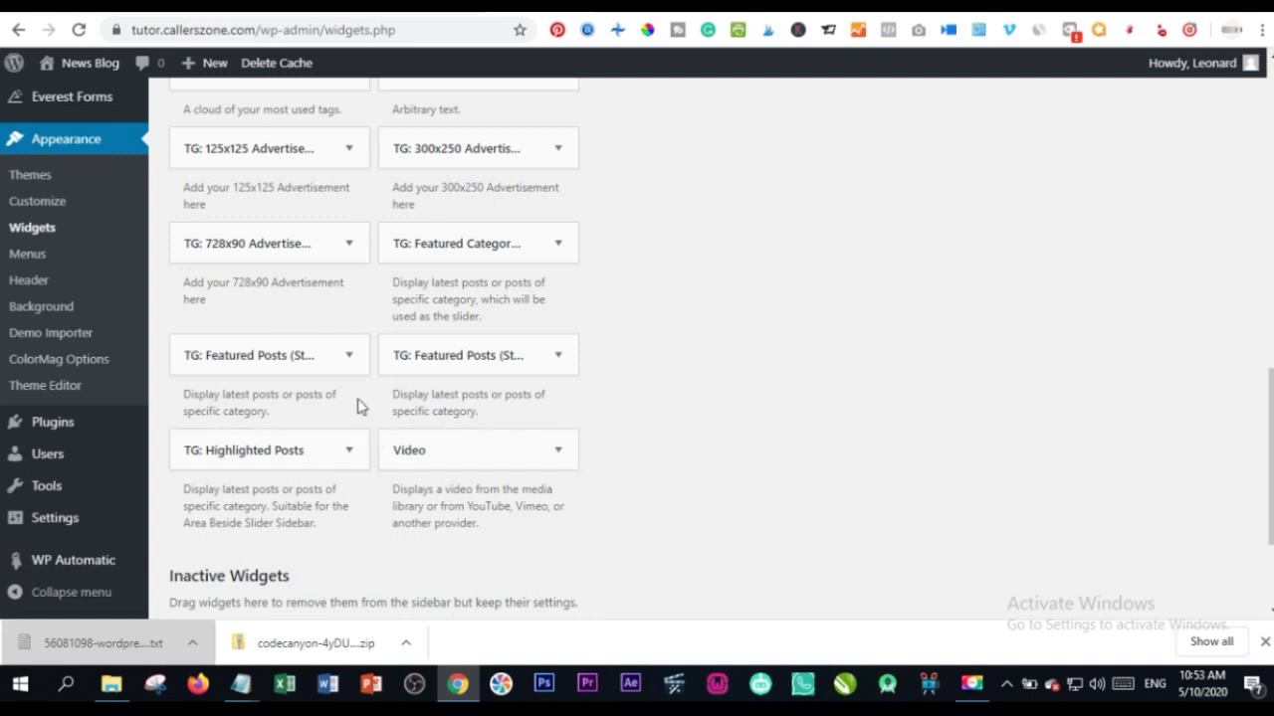
left_click(348, 355)
scroll(330, 489, "down", 3)
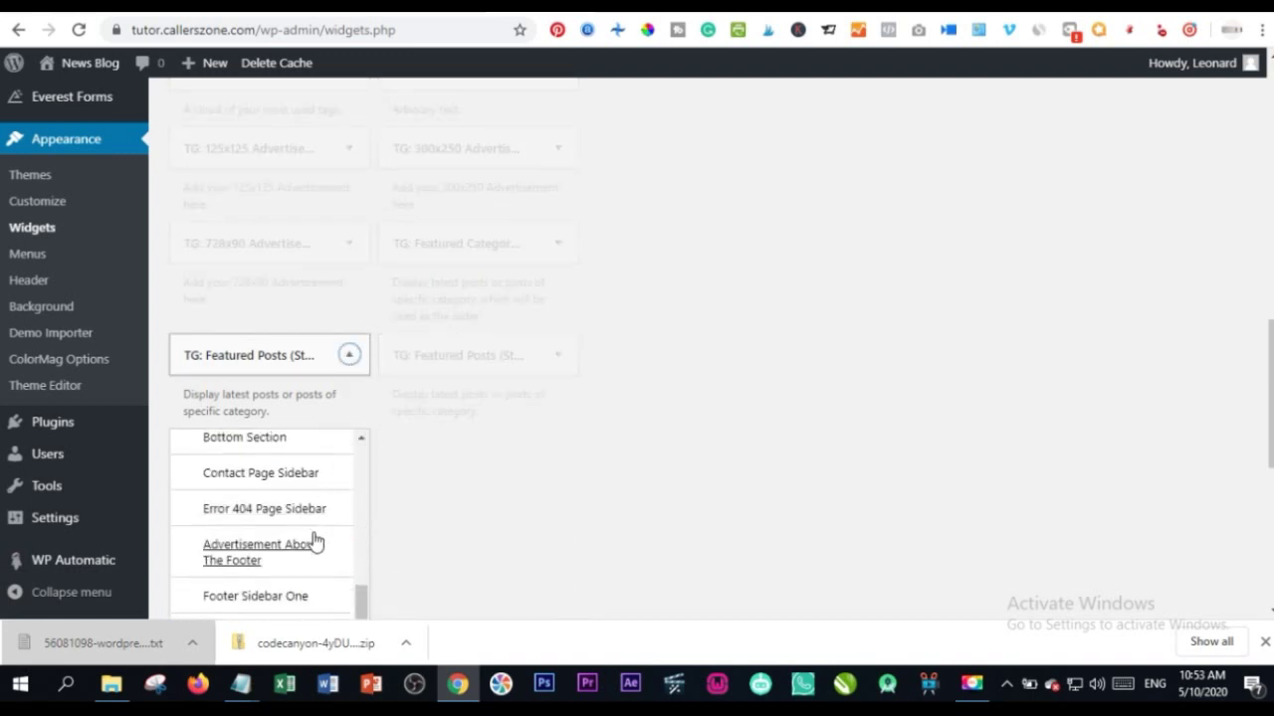
scroll(299, 527, "up", 2)
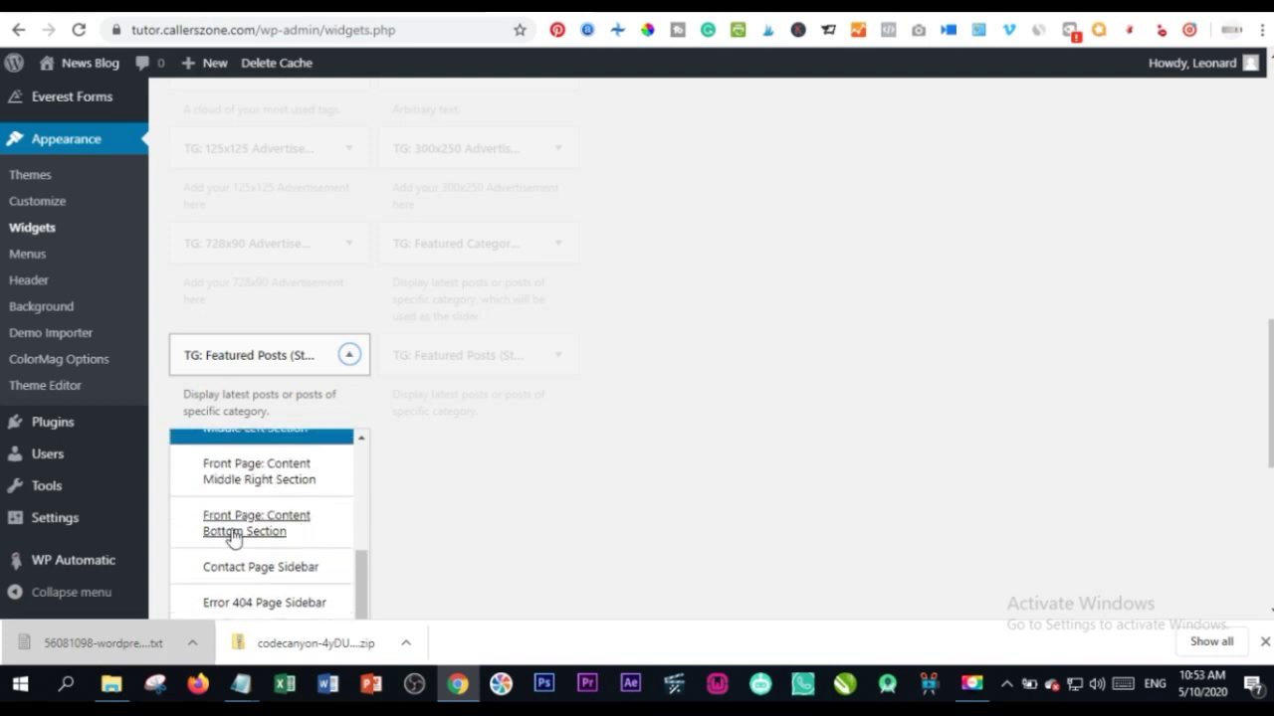
left_click(244, 528)
scroll(517, 497, "down", 3)
left_click(328, 461)
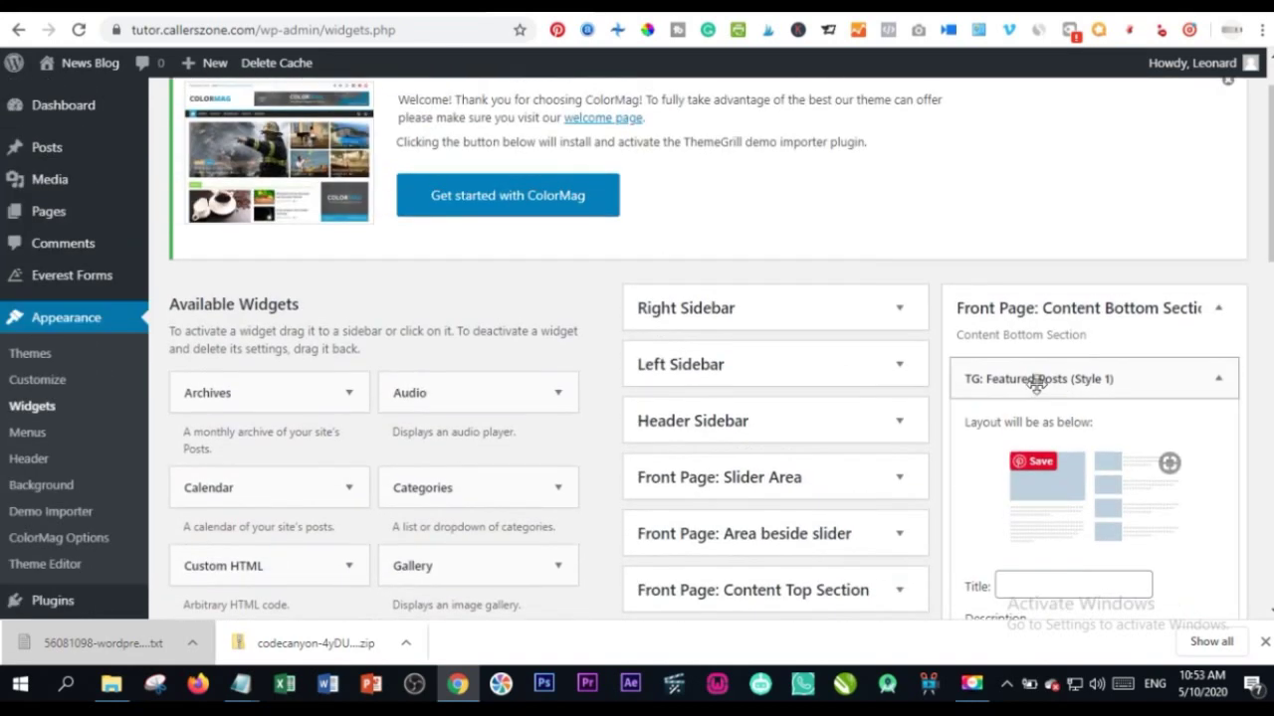
Step: Add a TG: Featured Posts (Style 2) widget to Front Page: Content Bottom Section
scroll(950, 413, "down", 3)
scroll(951, 413, "down", 1)
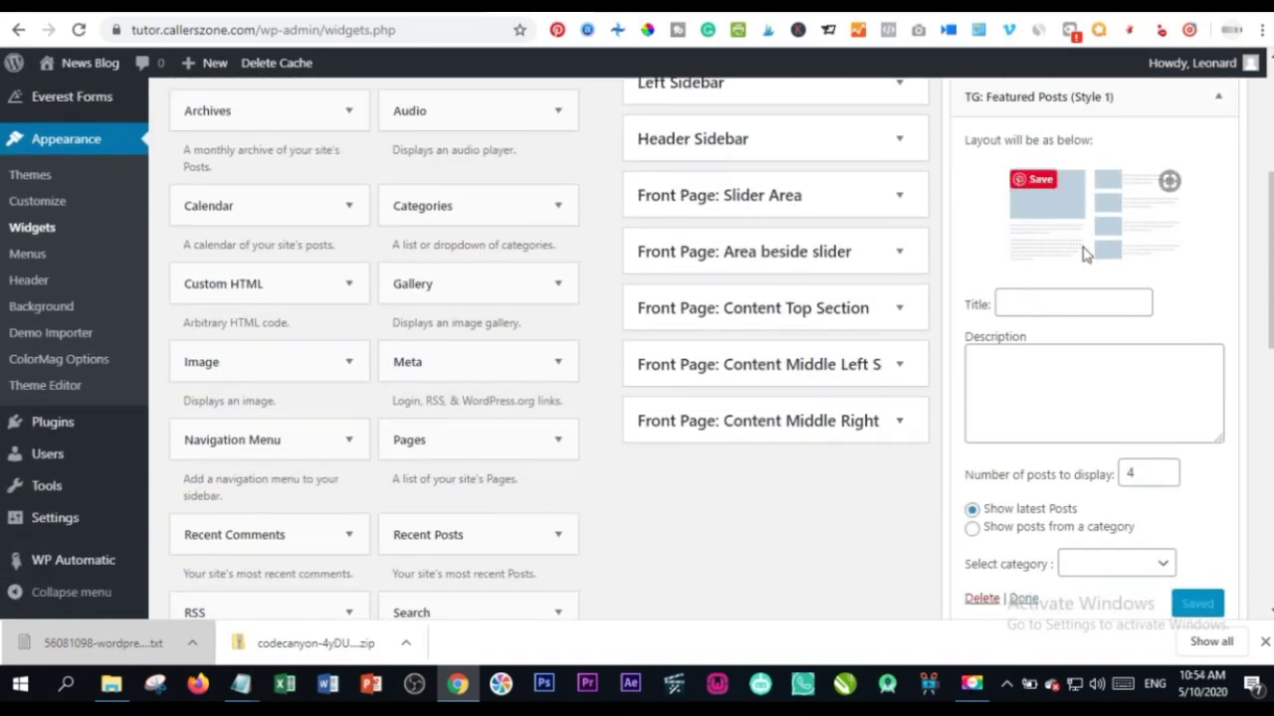
scroll(1084, 254, "up", 3)
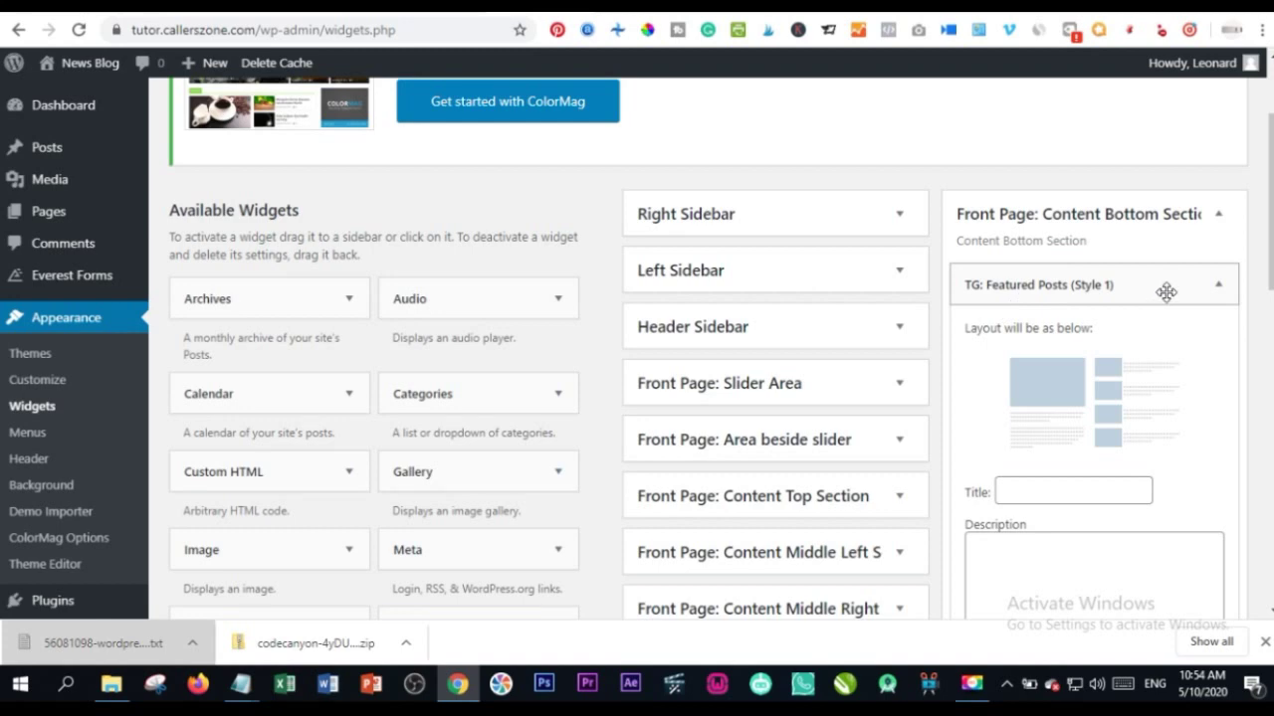
scroll(470, 432, "down", 7)
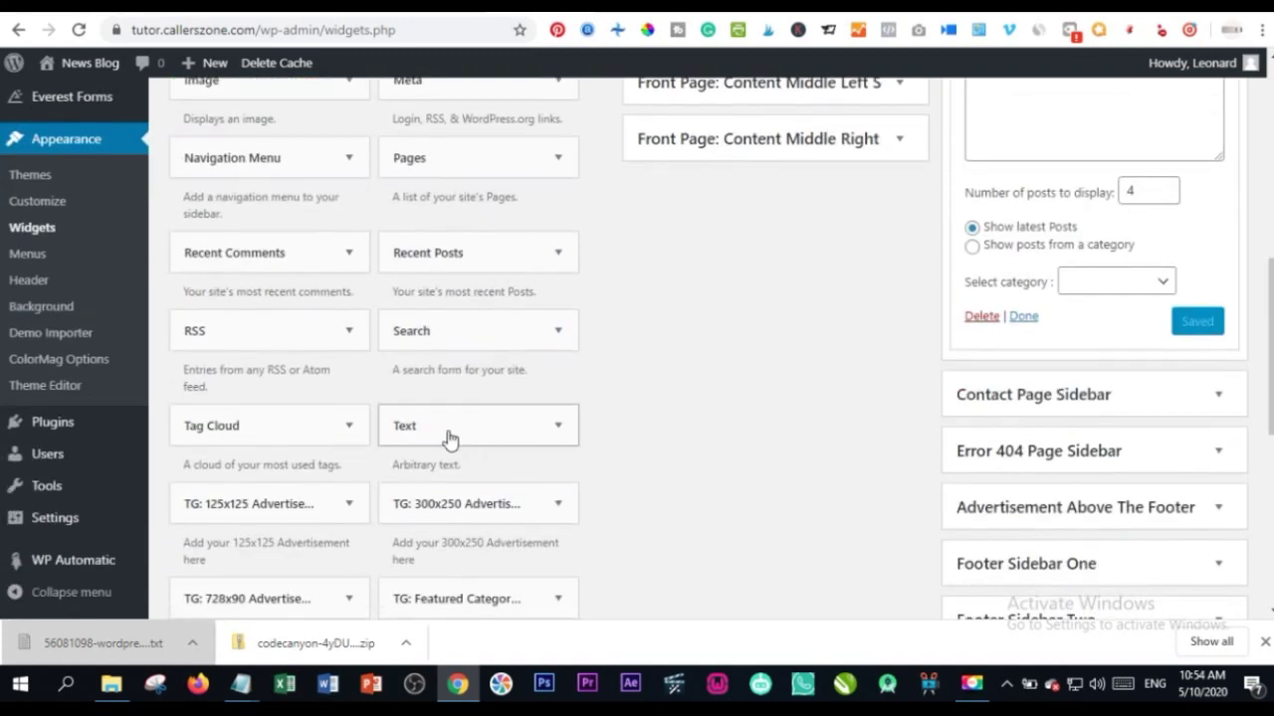
scroll(400, 454, "down", 3)
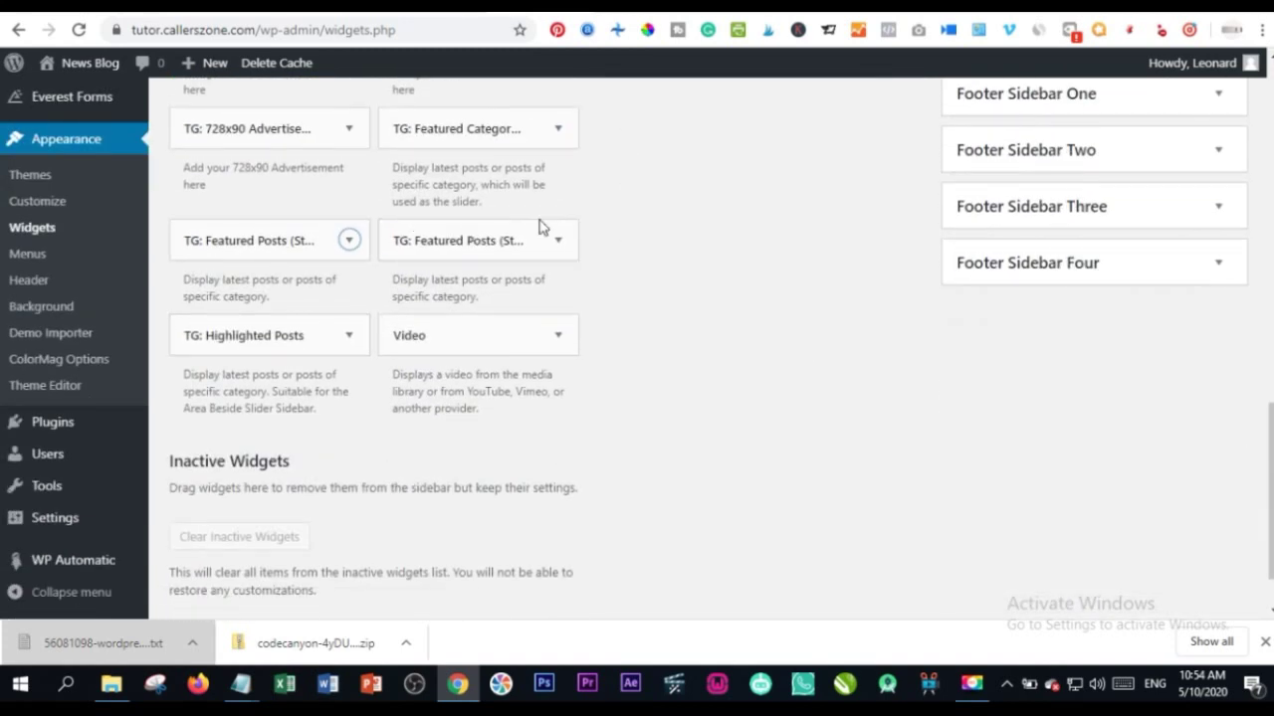
left_click(562, 242)
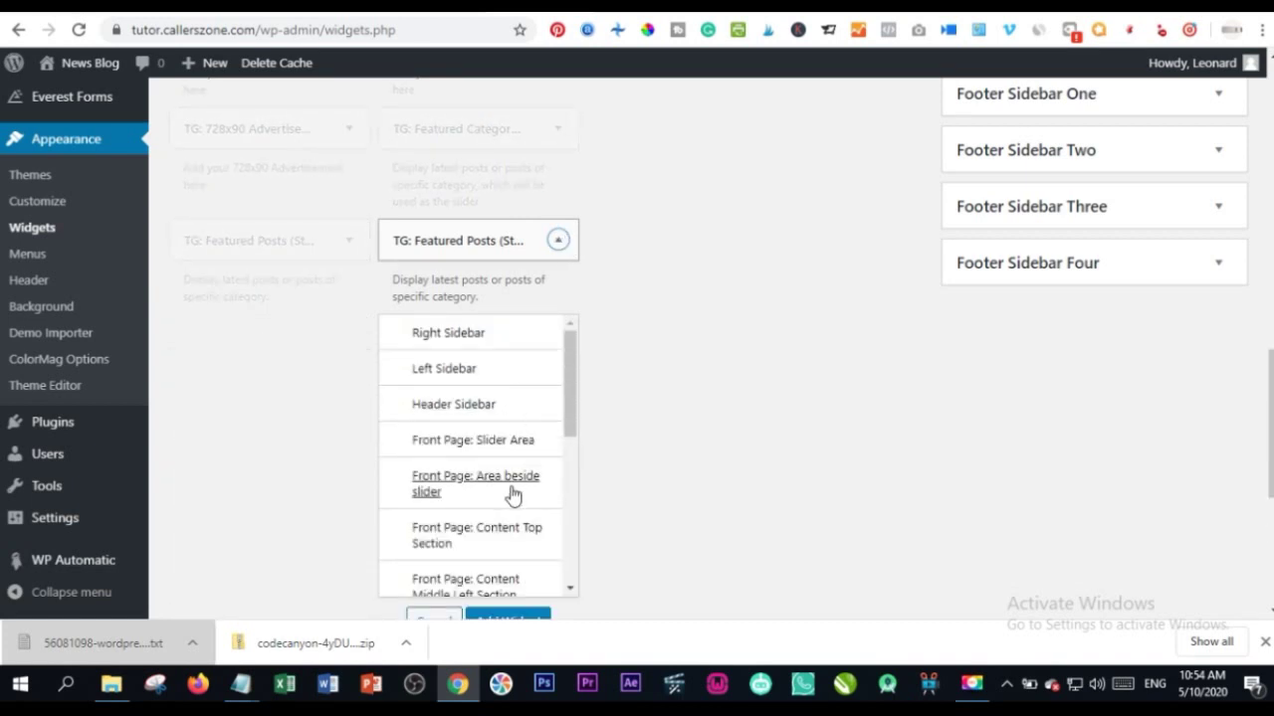
scroll(478, 478, "down", 1)
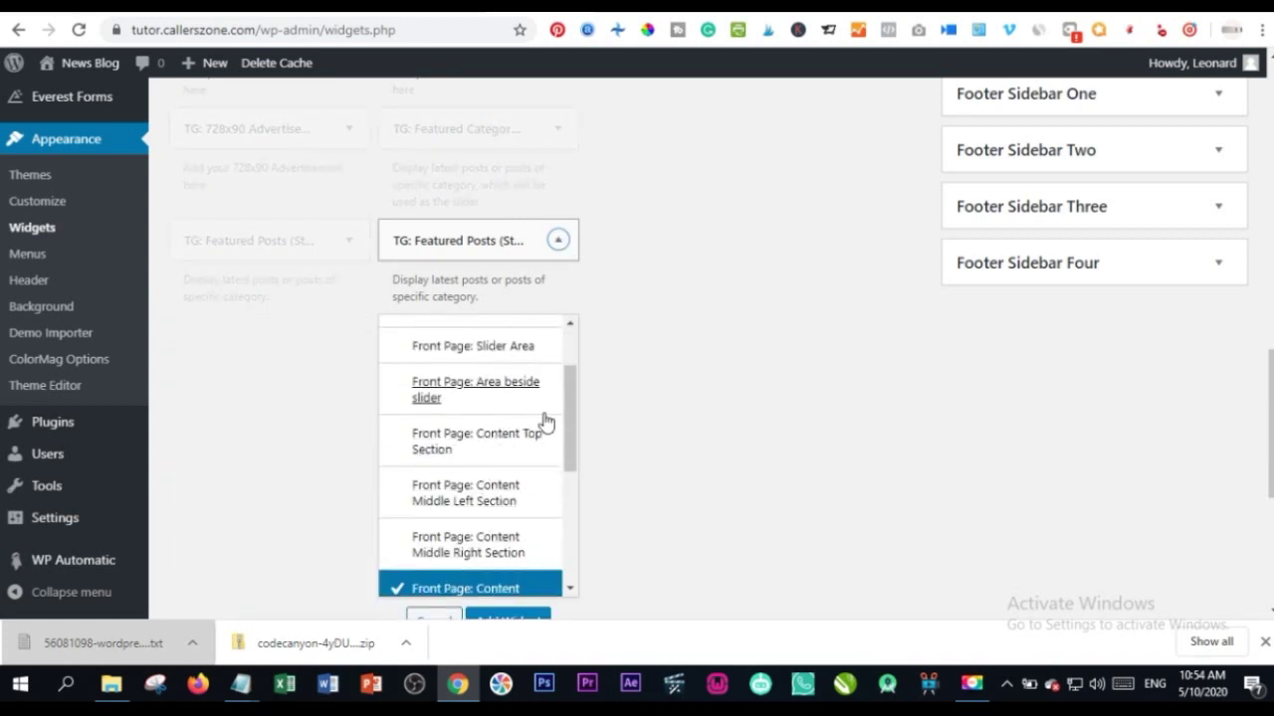
scroll(507, 455, "down", 1)
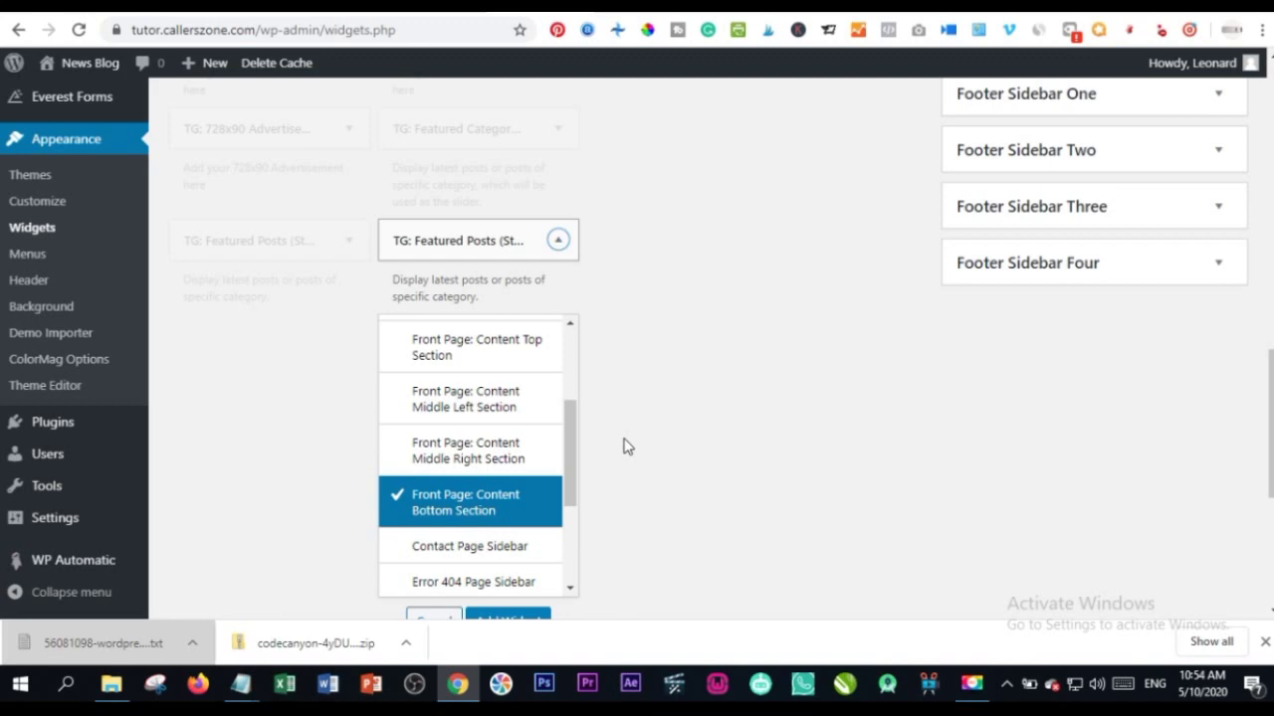
scroll(625, 446, "down", 1)
left_click(509, 529)
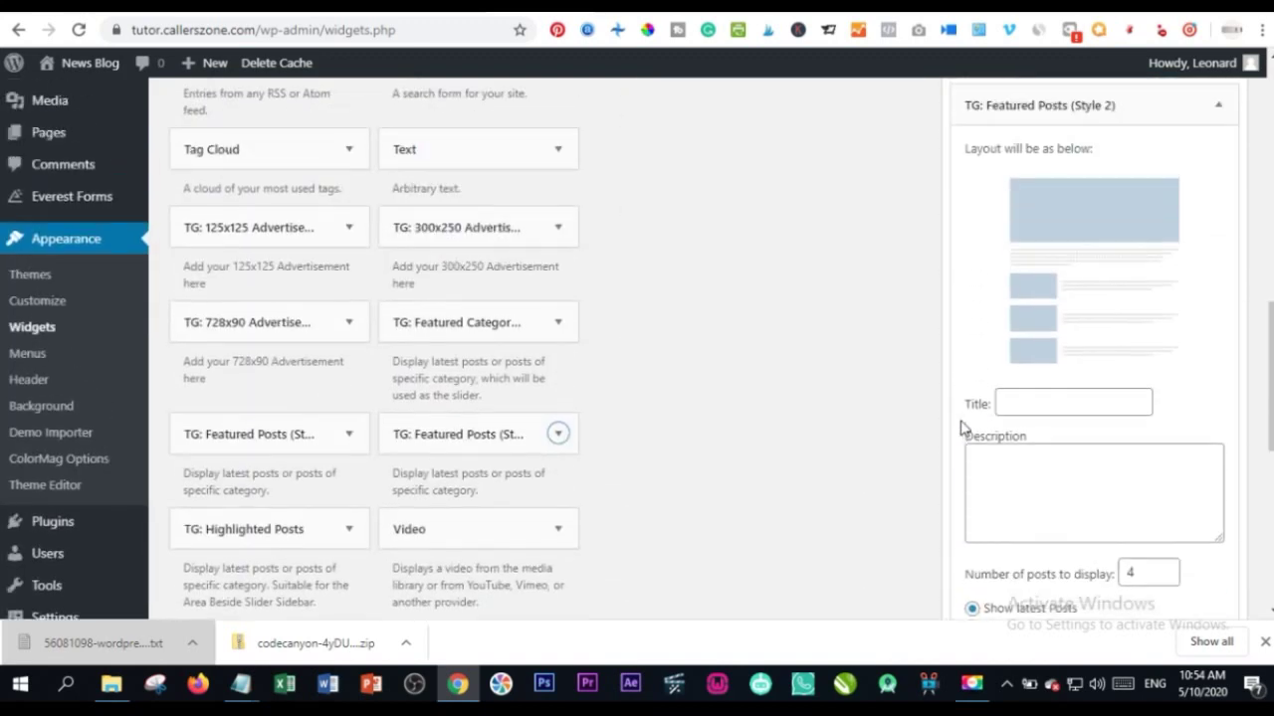
Step: Delete the TG: Featured Posts (Style 1) widget from Front Page: Content Bottom Section
scroll(1131, 465, "up", 6)
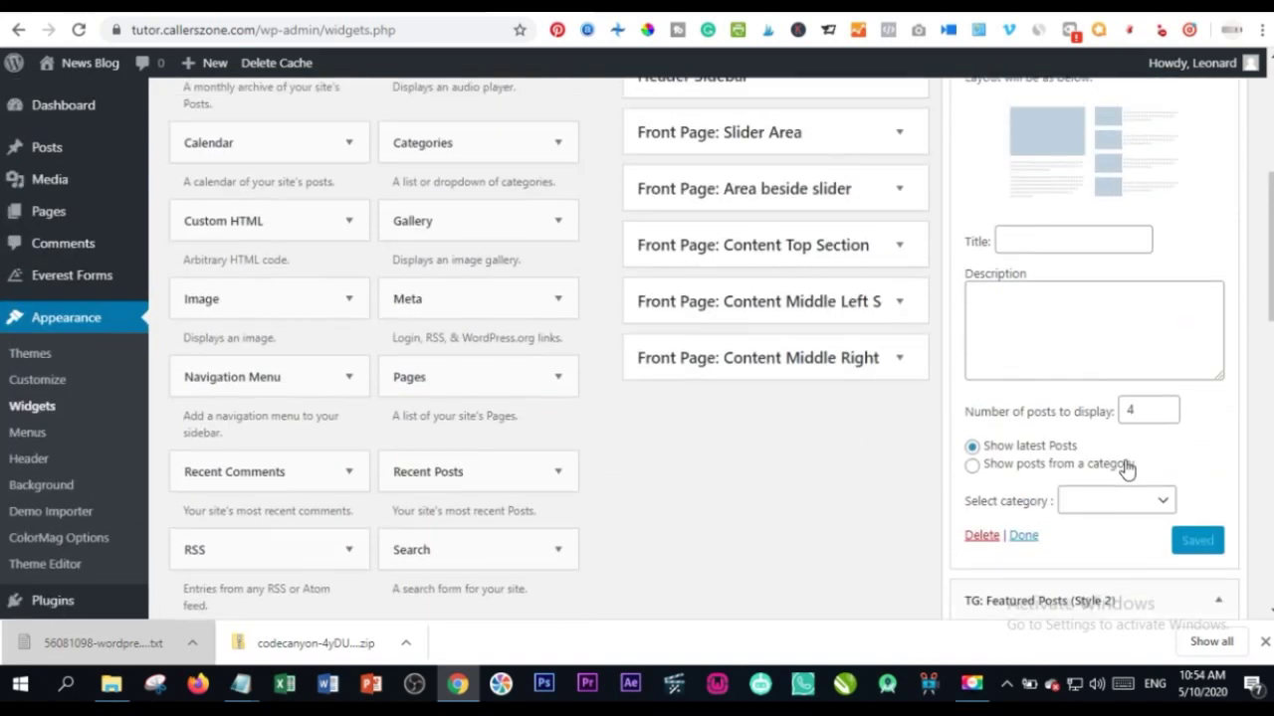
scroll(1128, 432, "down", 1)
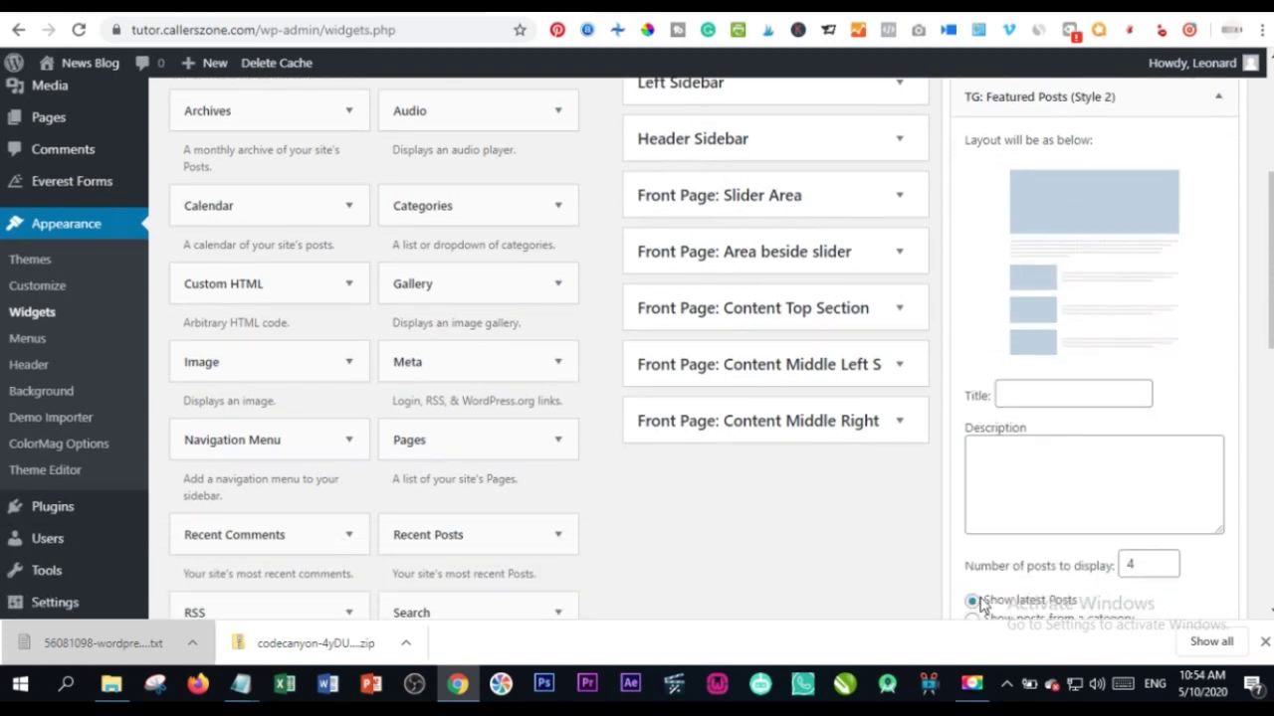
scroll(1058, 415, "up", 1)
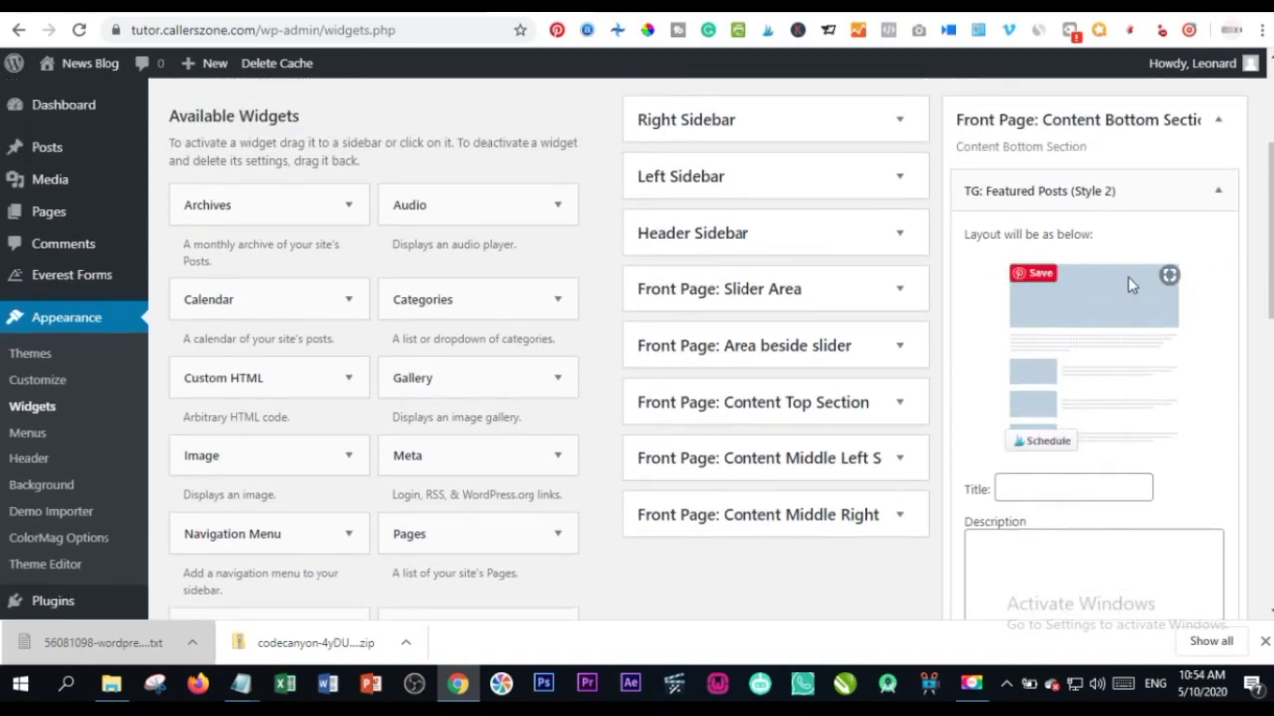
Step: Title the TG: Featured Posts (Style 2) widget "Politics" and save it
left_click(1036, 490)
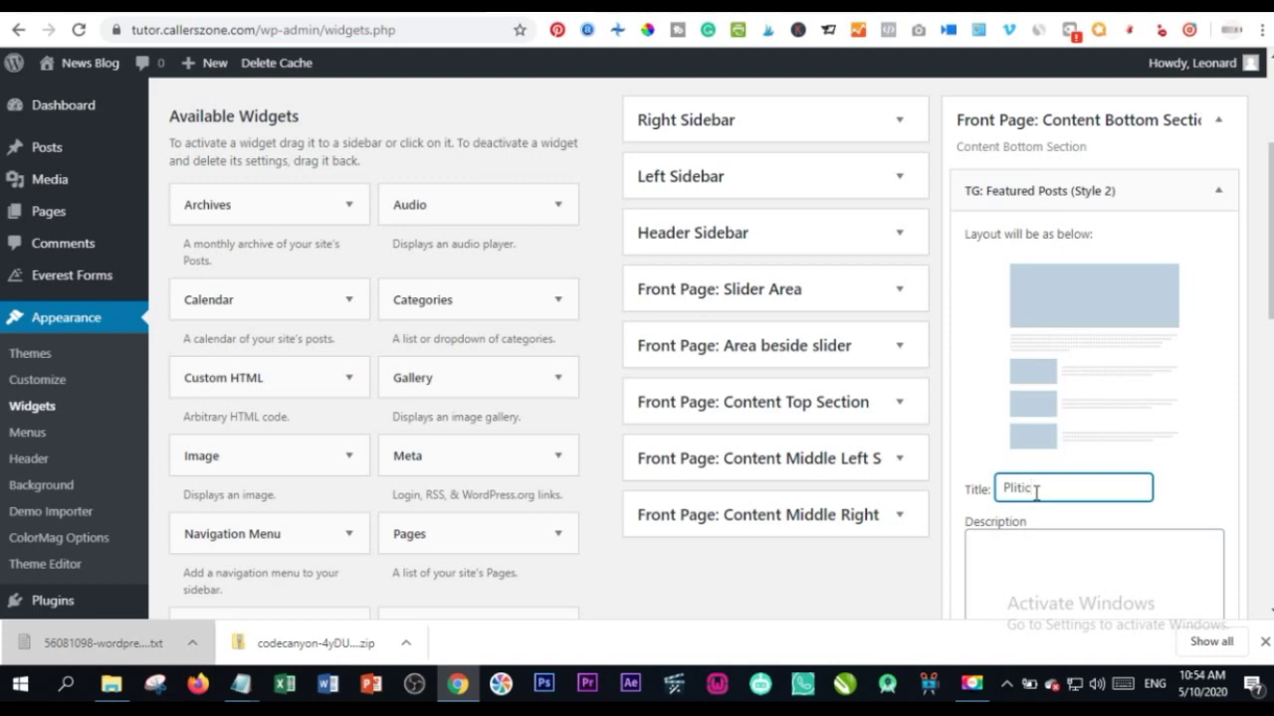
scroll(995, 467, "down", 2)
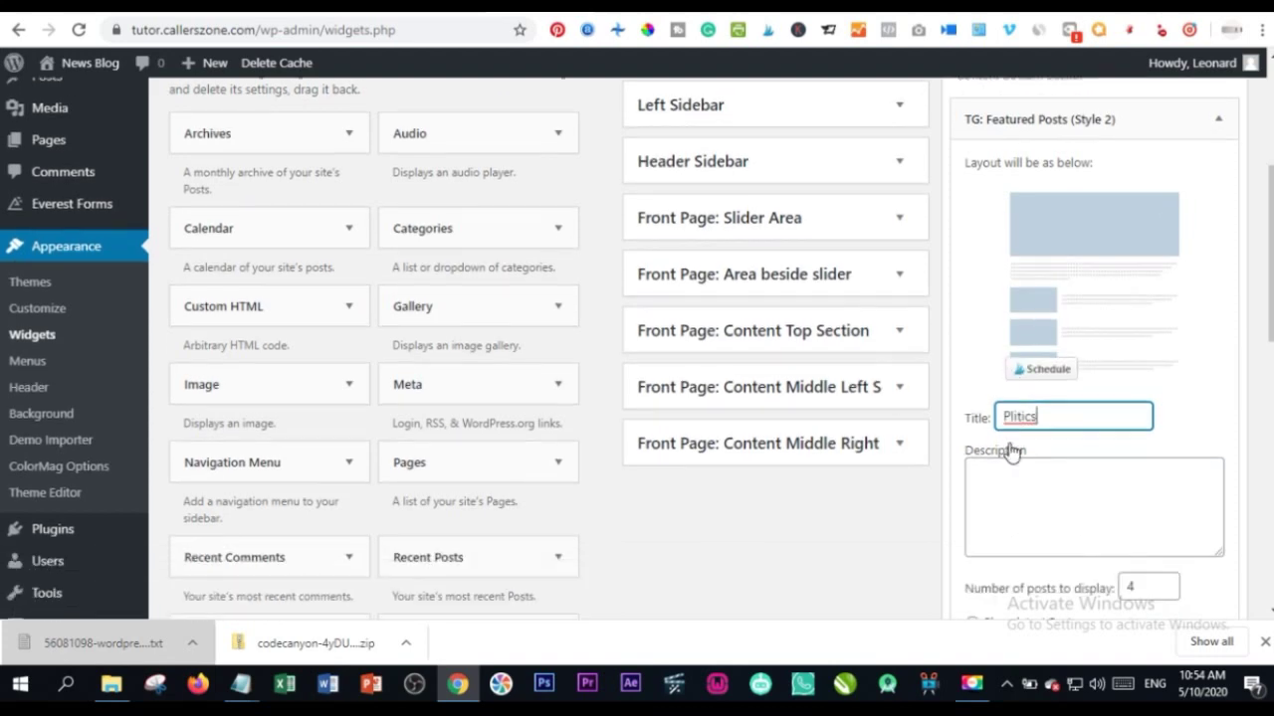
right_click(1009, 300)
left_click(1040, 310)
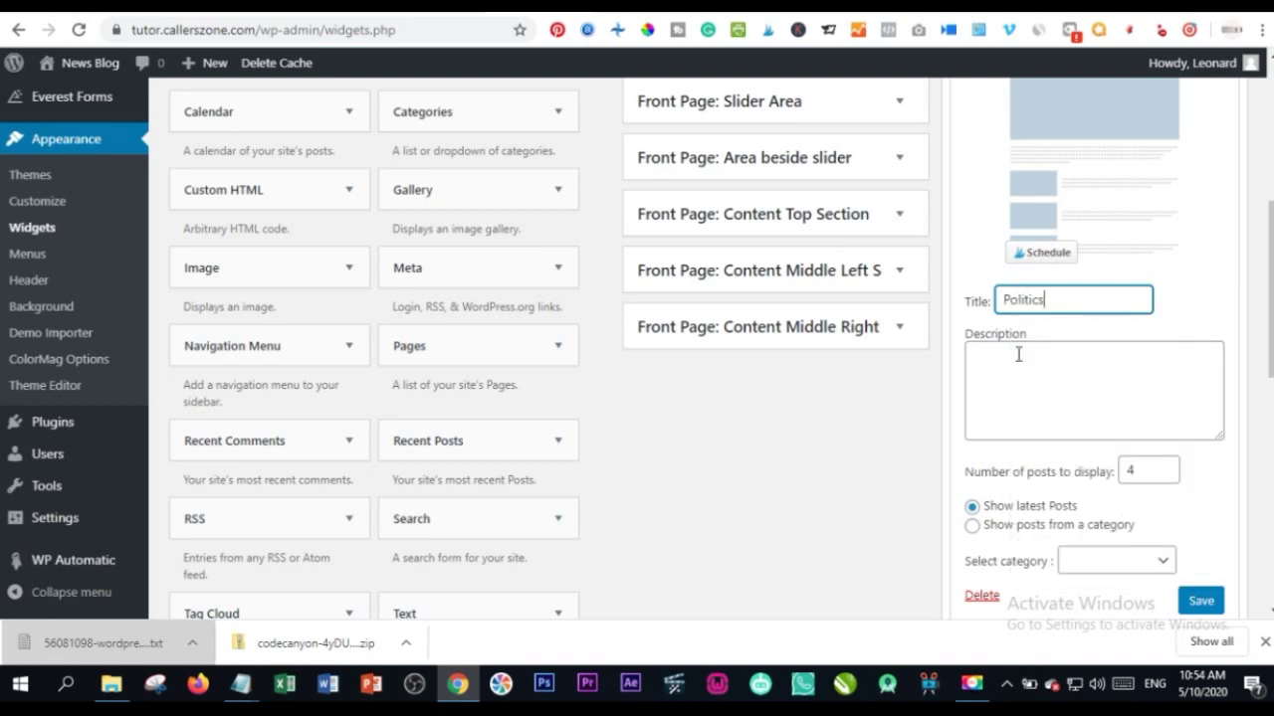
scroll(924, 383, "down", 2)
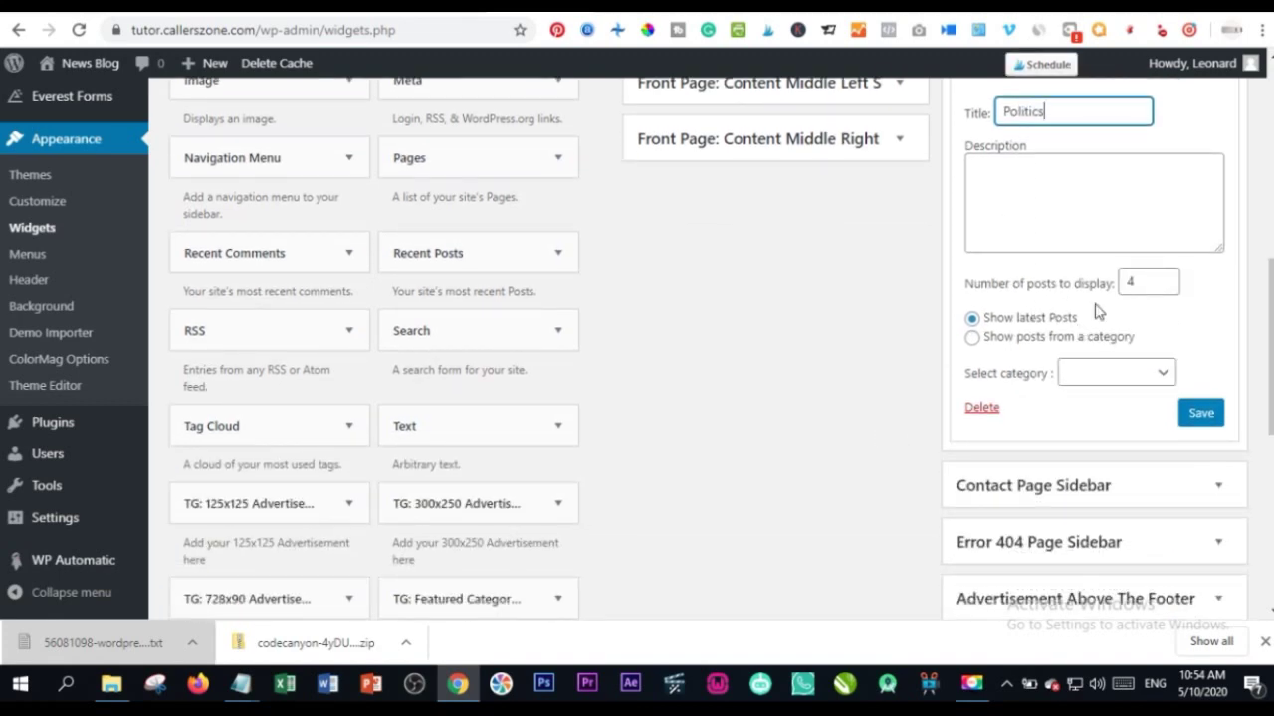
left_click(1217, 416)
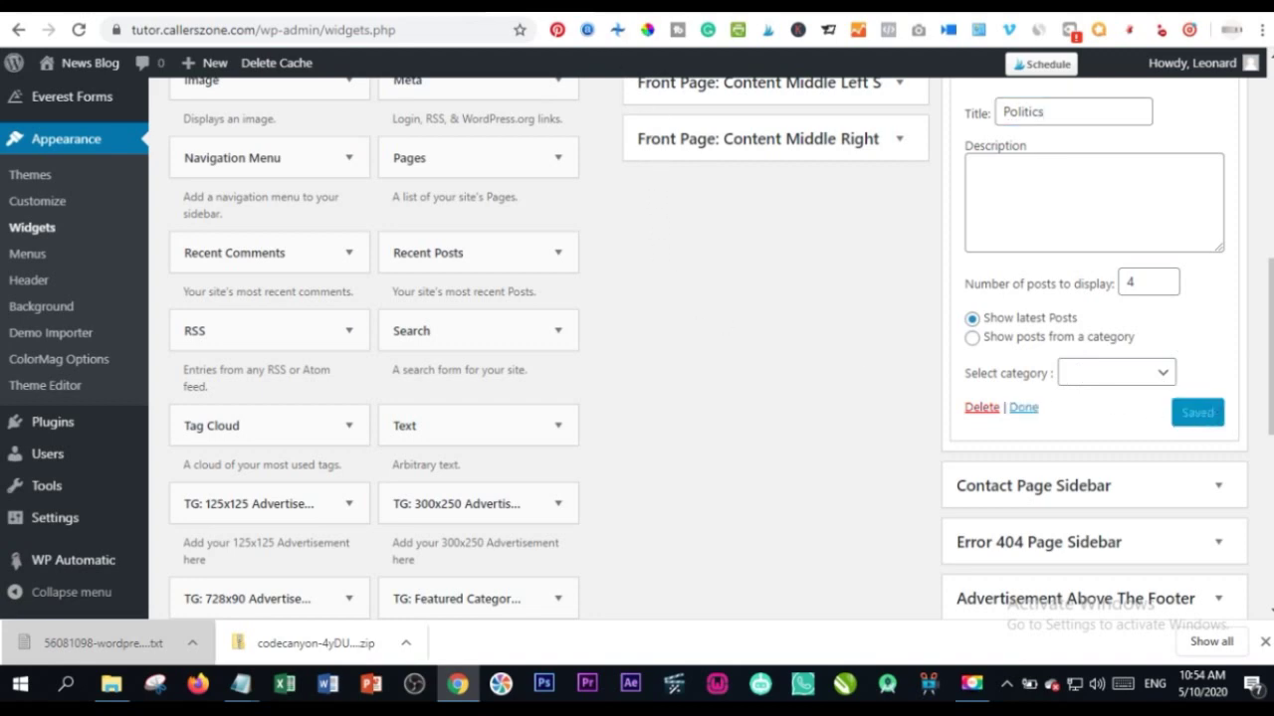
Step: Switch to the live homepage, delete the site cache and check the Politics featured posts section
left_click(453, 13)
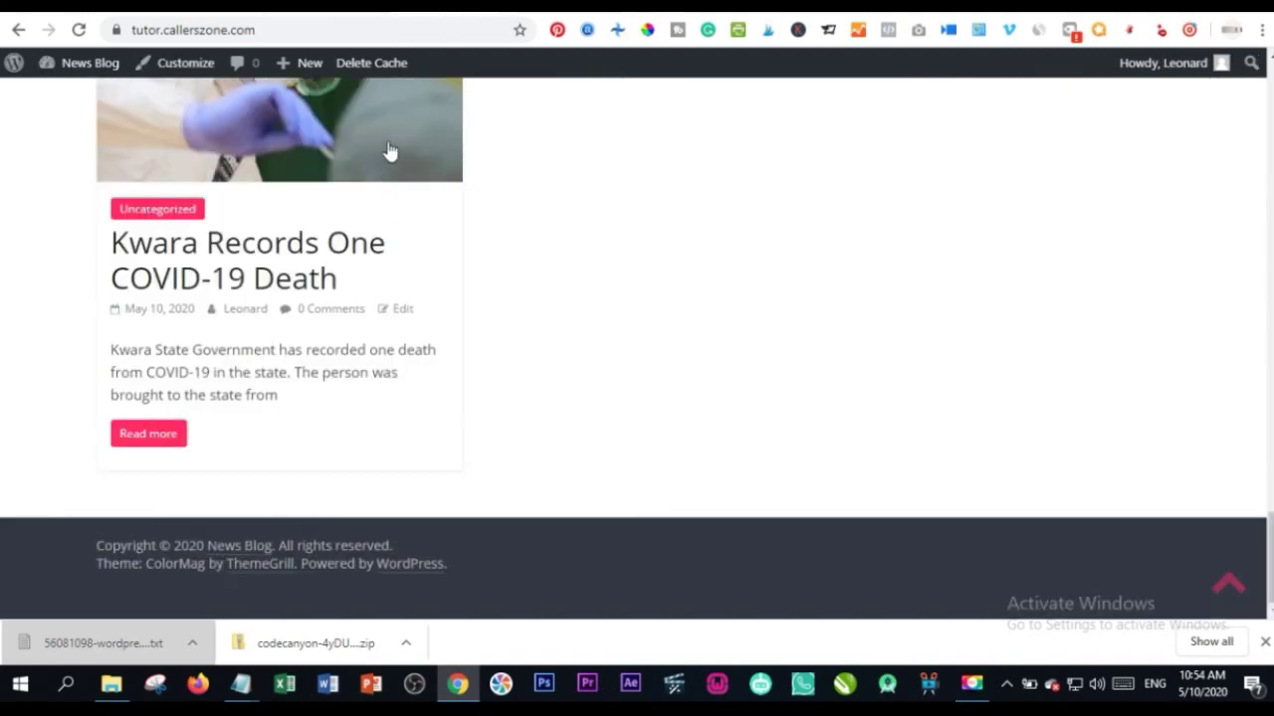
left_click(371, 64)
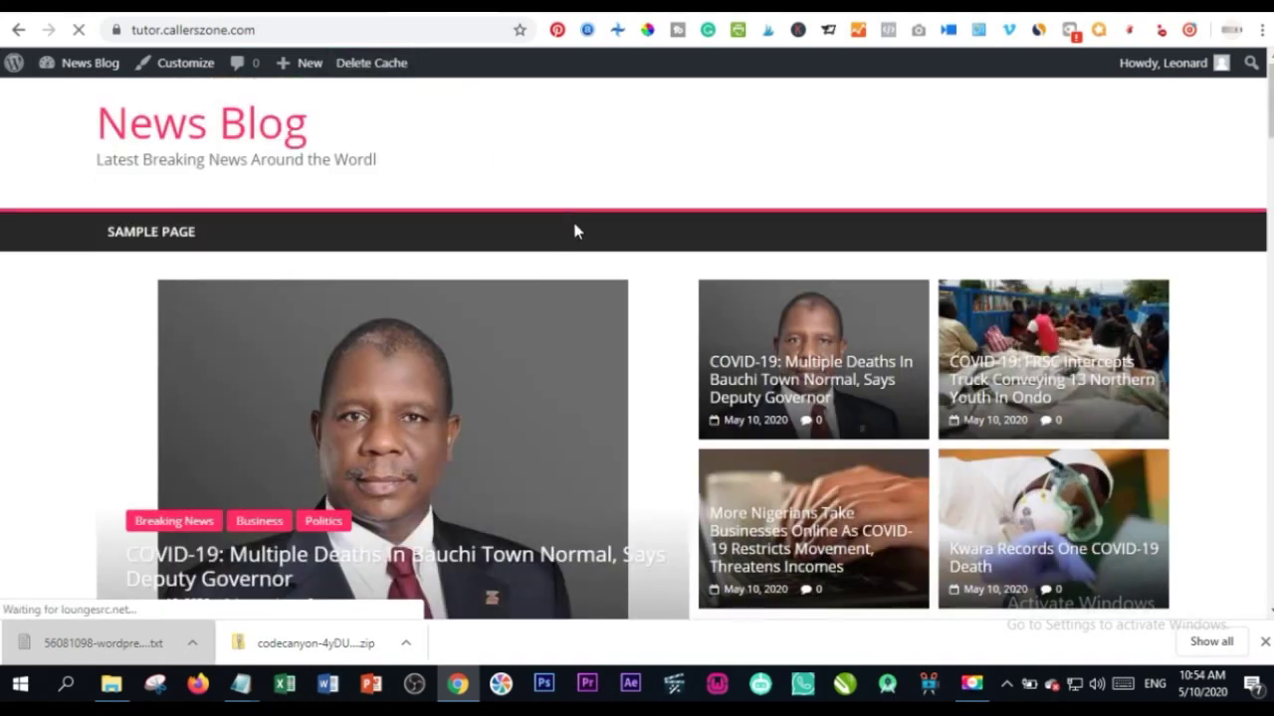
scroll(696, 276, "down", 8)
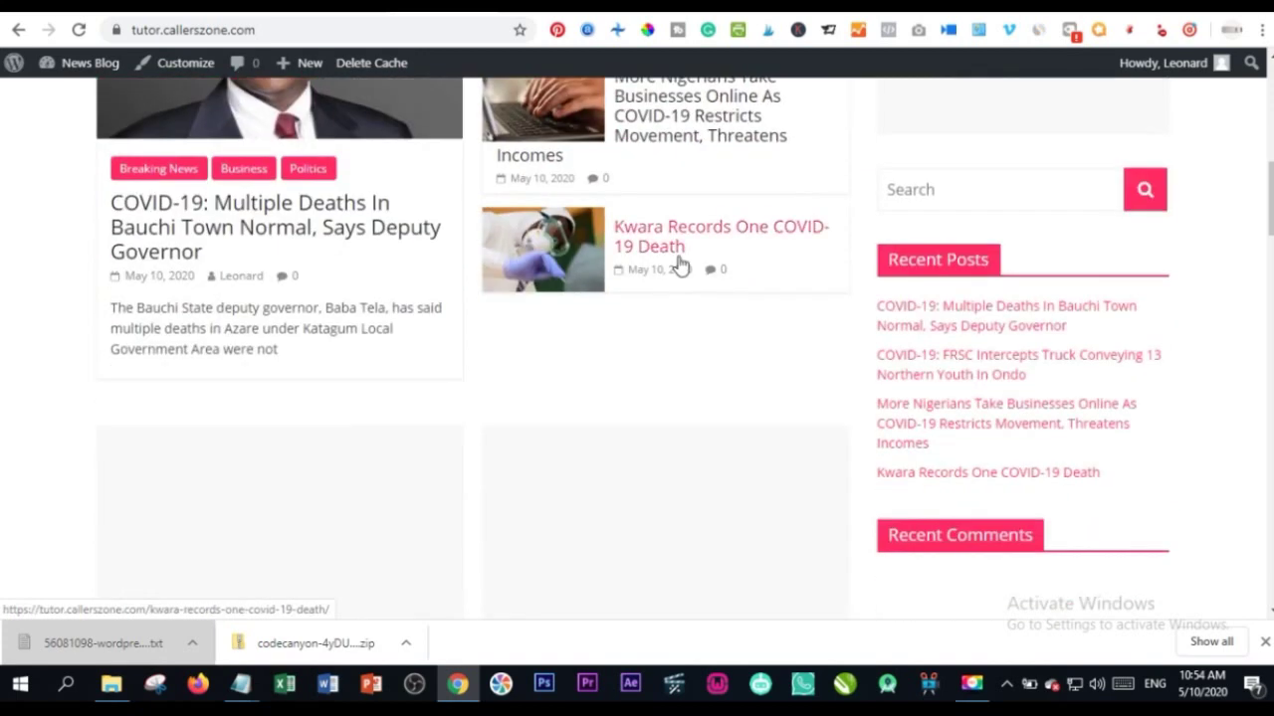
scroll(657, 273, "down", 3)
scroll(557, 403, "down", 2)
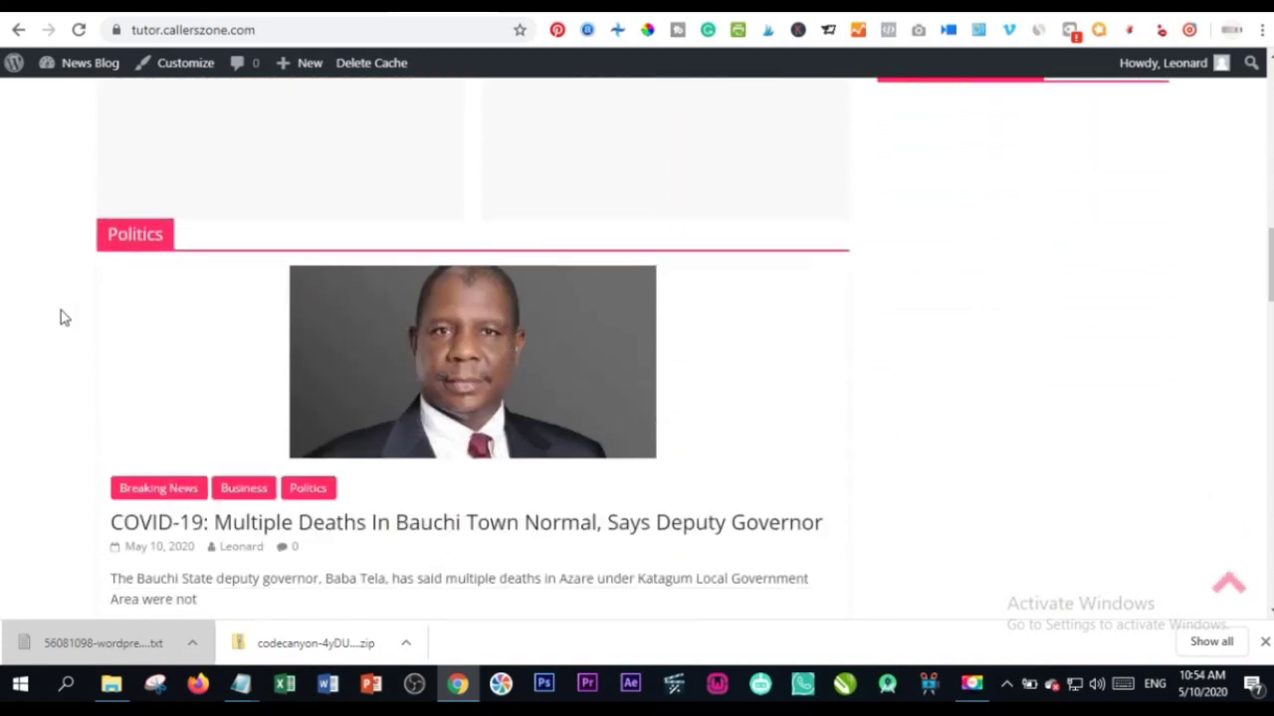
scroll(284, 335, "down", 2)
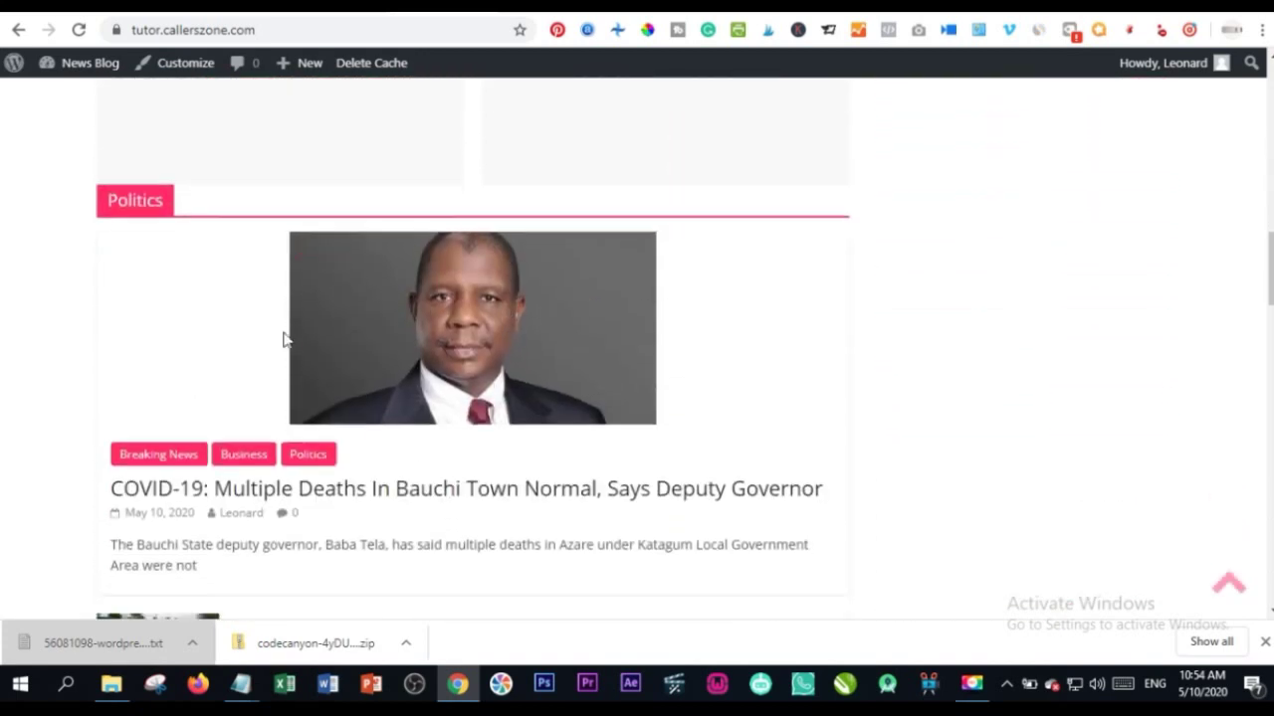
scroll(321, 242, "down", 4)
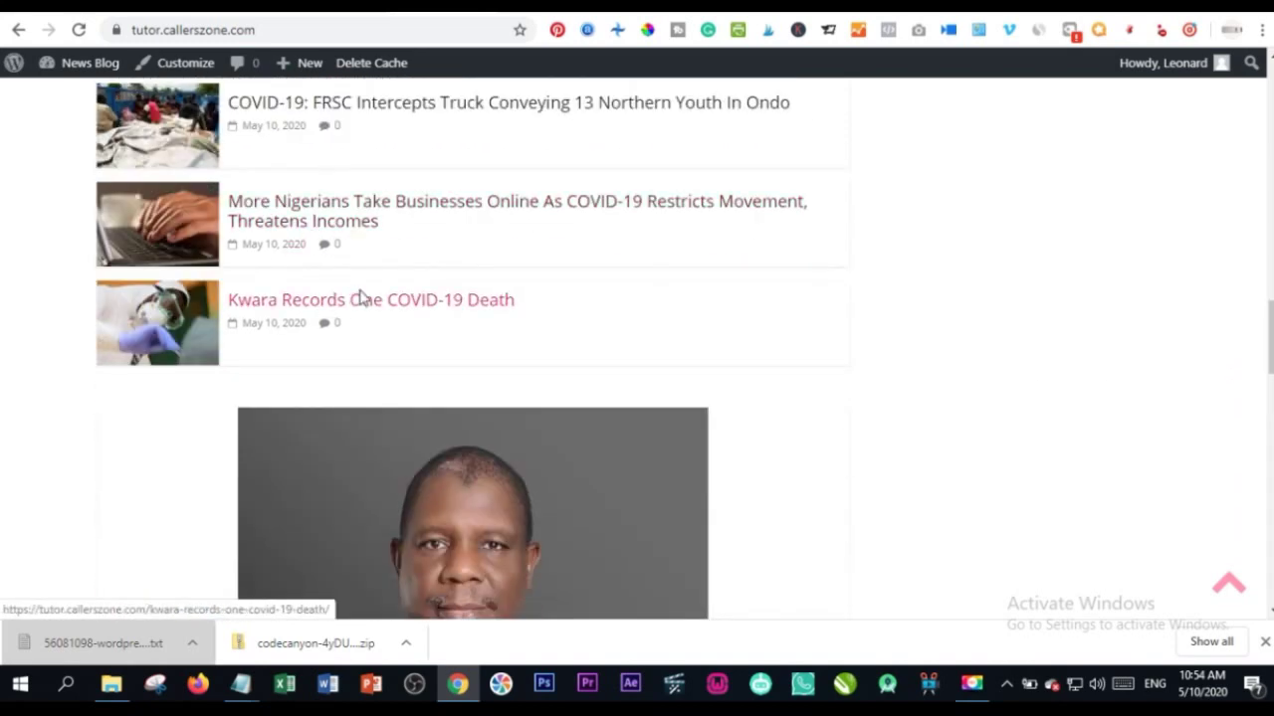
scroll(328, 249, "up", 4)
scroll(500, 272, "down", 6)
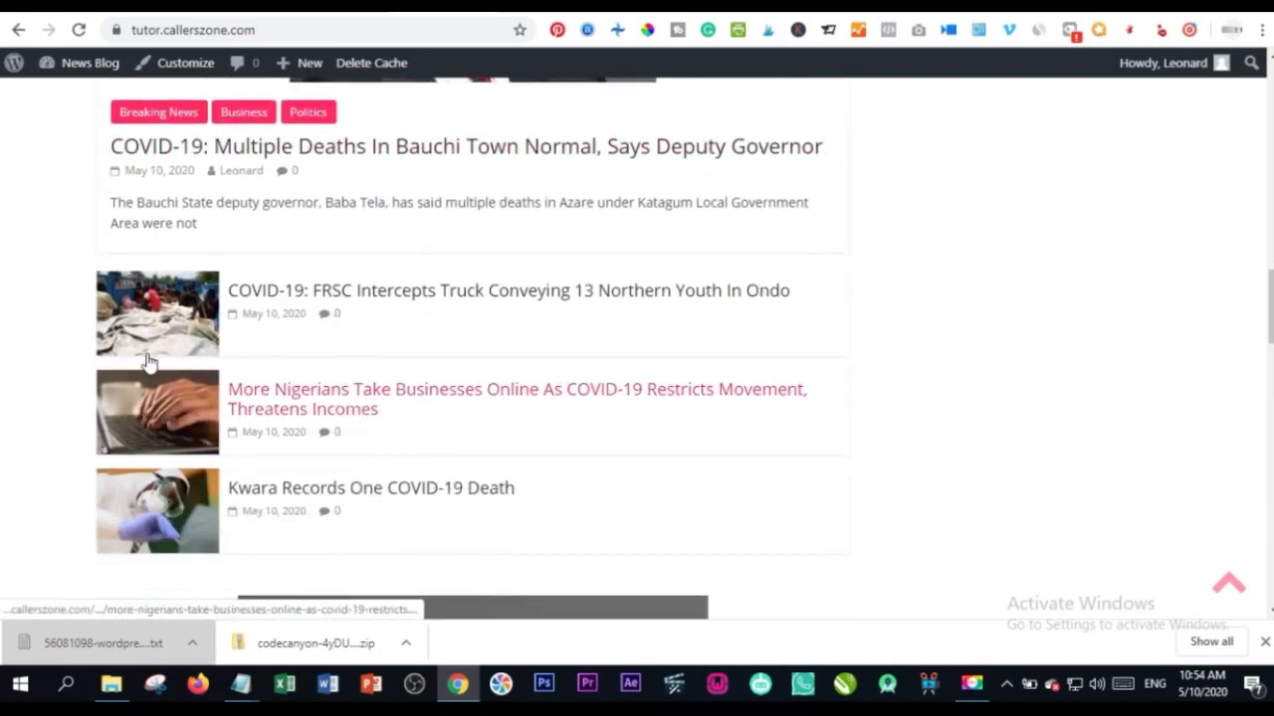
scroll(344, 347, "up", 9)
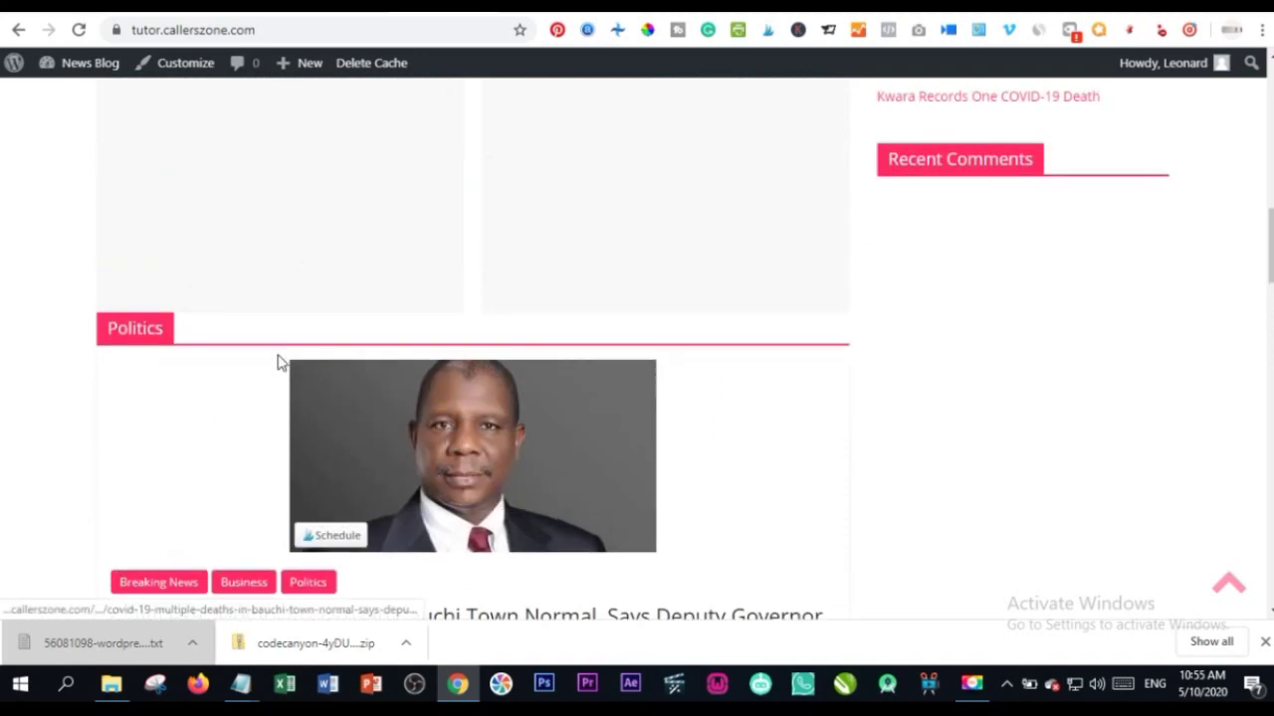
Step: Return to the widgets page and review the layout and settings of the Politics featured posts widget
left_click(567, 13)
scroll(1060, 313, "up", 4)
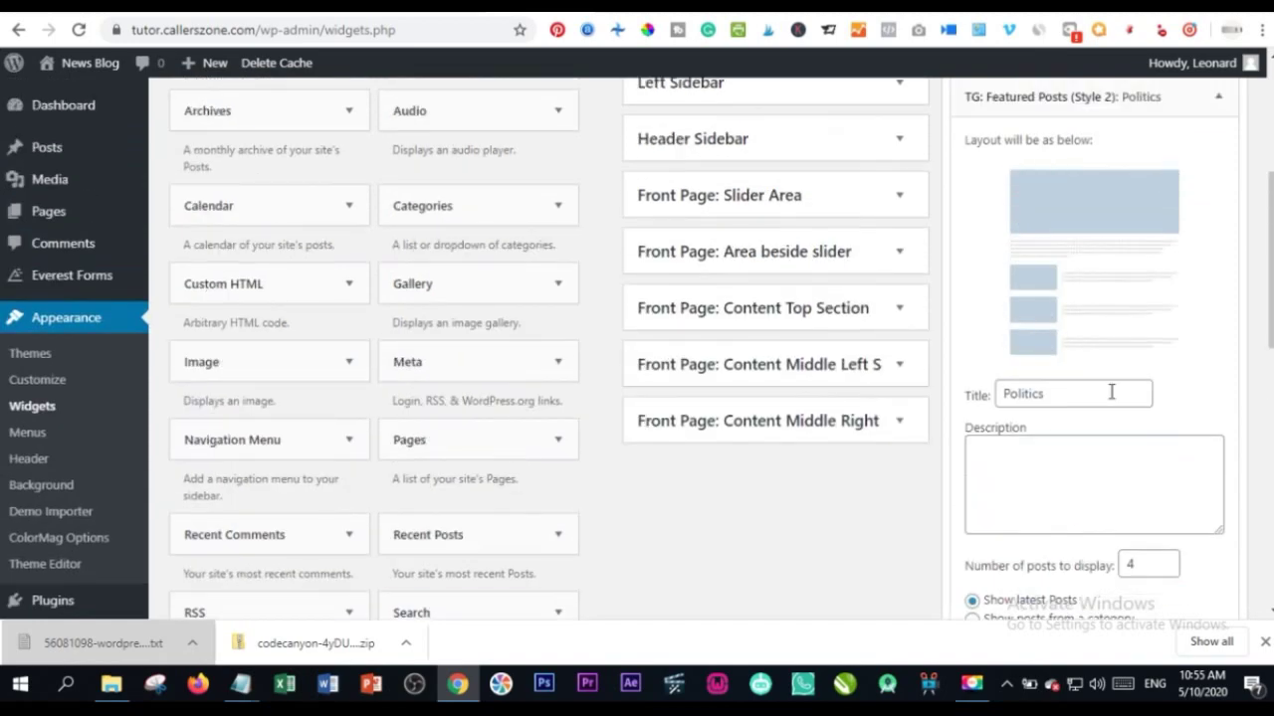
scroll(1082, 289, "up", 3)
scroll(1070, 388, "down", 3)
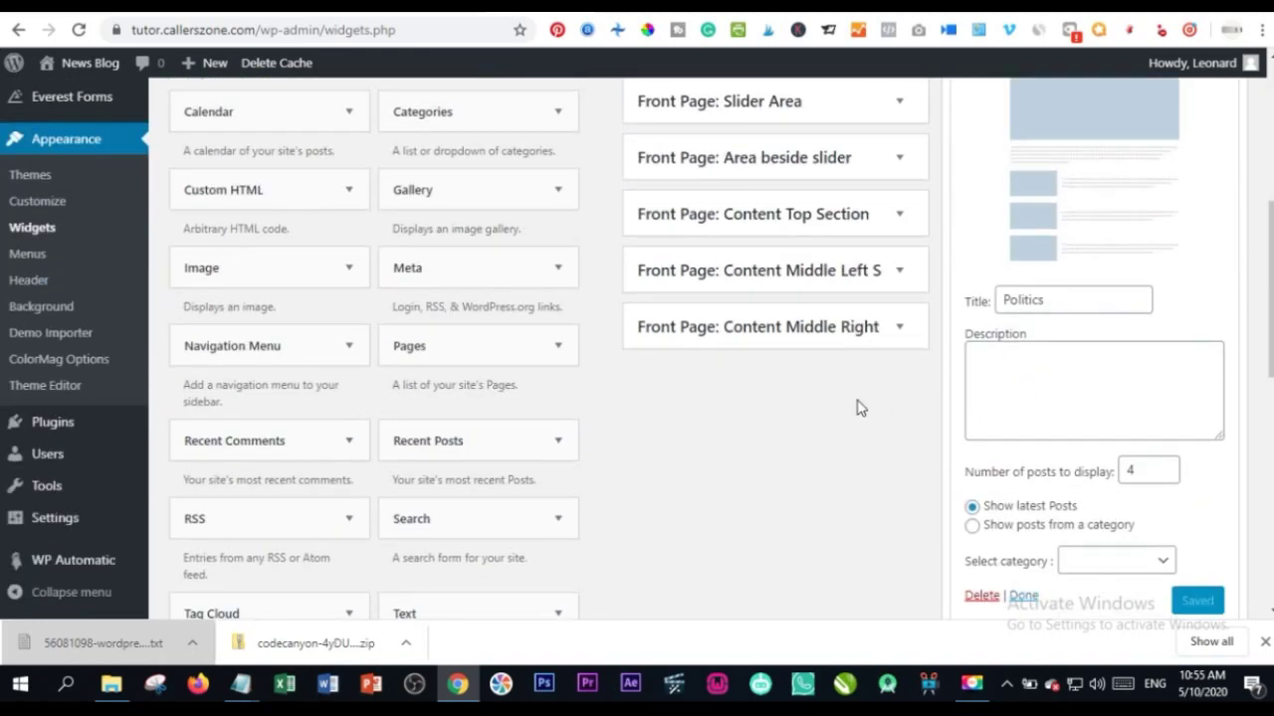
scroll(982, 471, "down", 2)
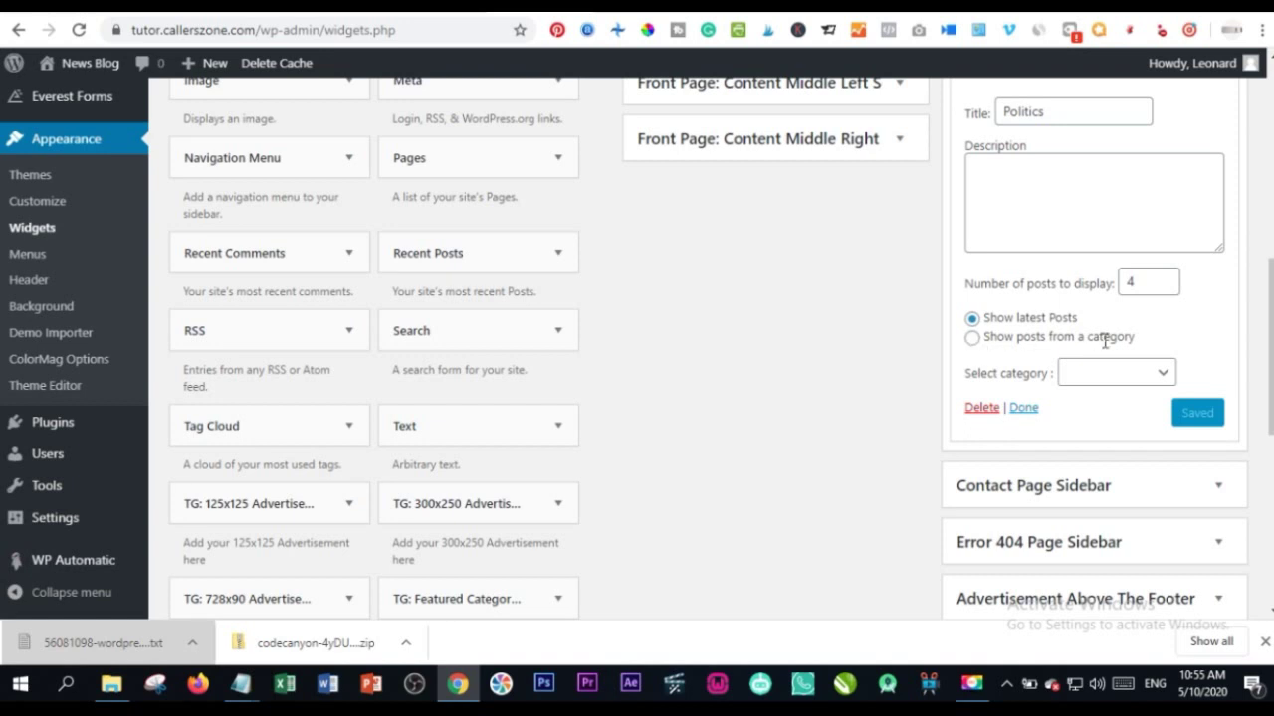
Step: Try showing posts from a category in the Politics widget, view the category choices, and revert to Show latest Posts
left_click(973, 339)
left_click(1164, 380)
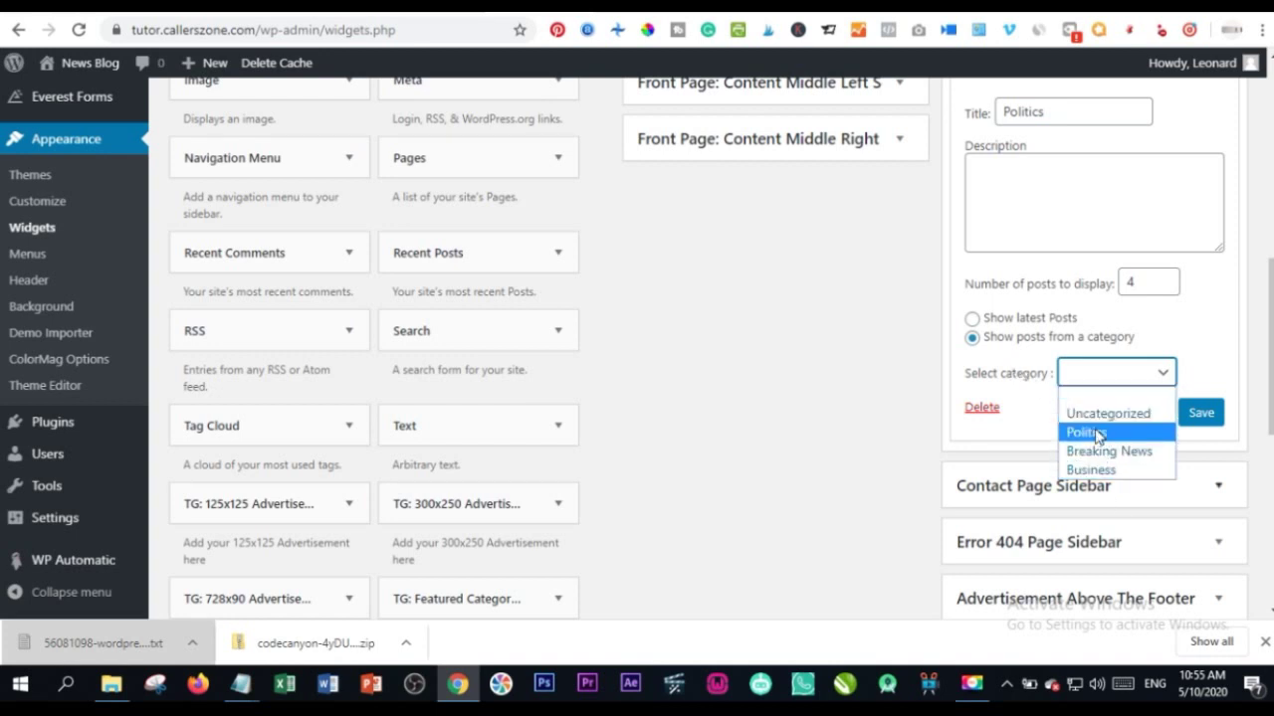
left_click(973, 320)
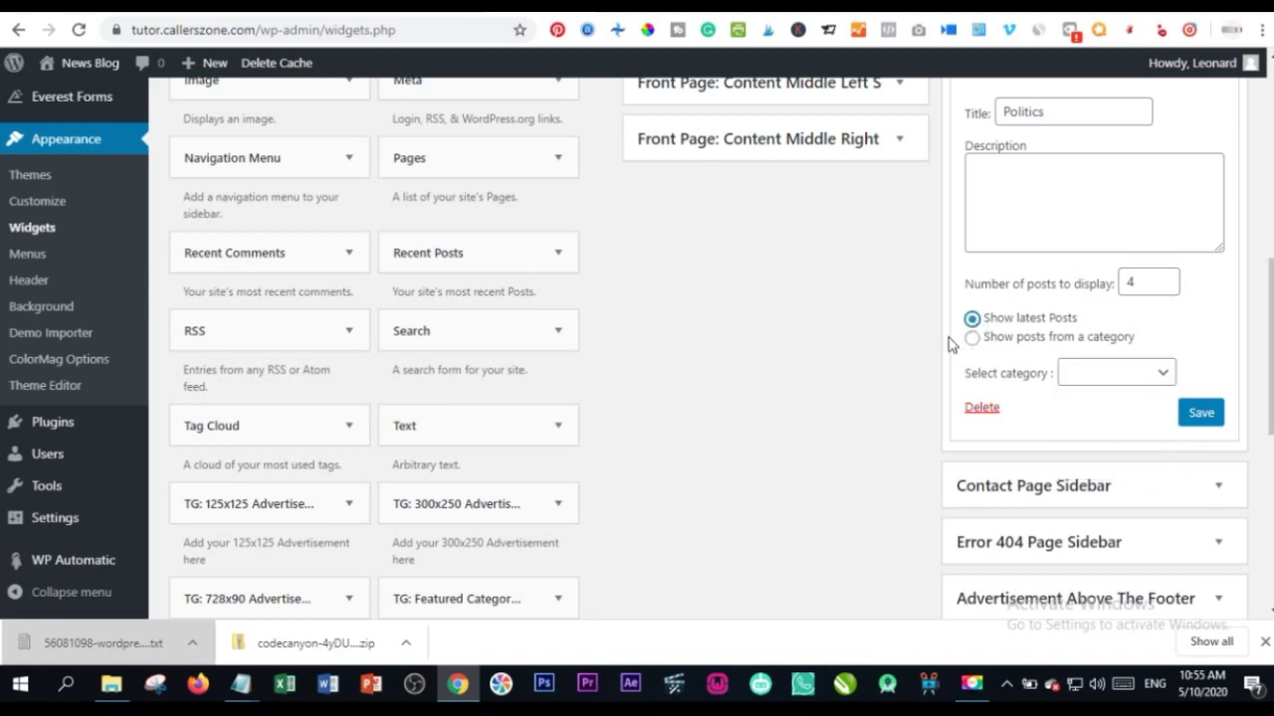
Step: Collapse the TG: Featured Posts (Style 2) Politics widget and look over the remaining footer widget areas
scroll(1085, 417, "up", 3)
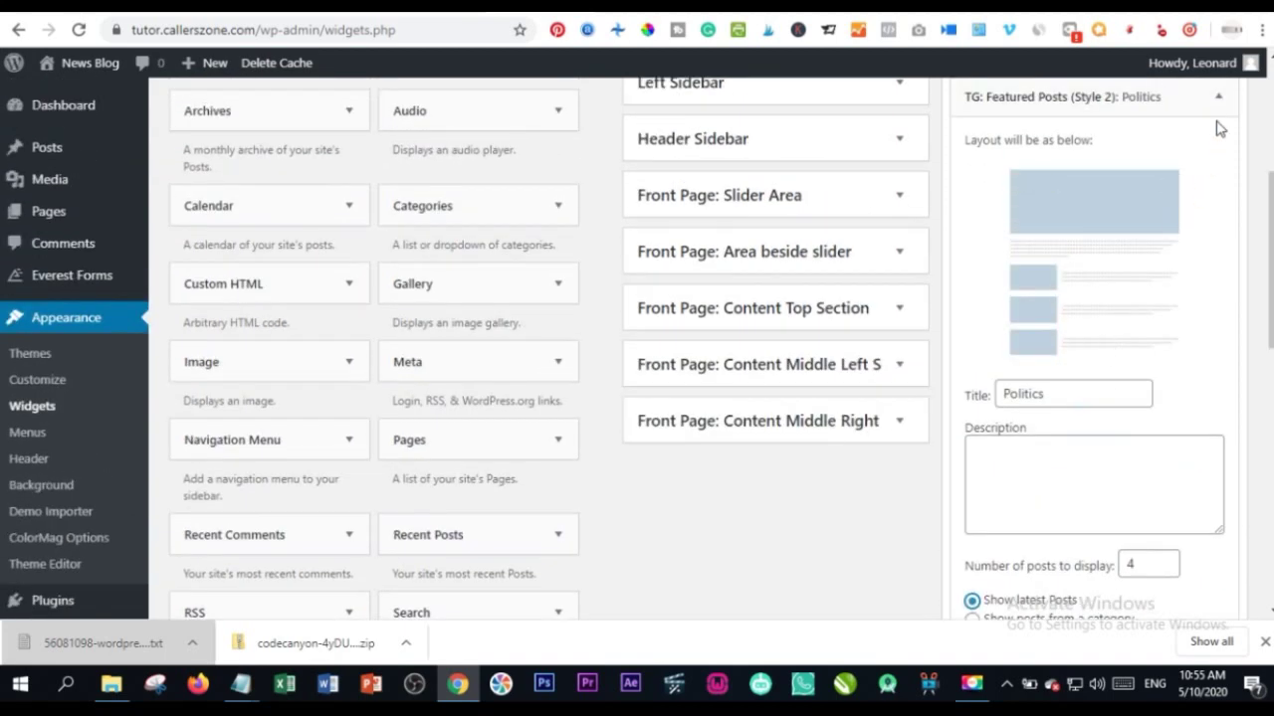
left_click(1218, 99)
scroll(1078, 317, "down", 1)
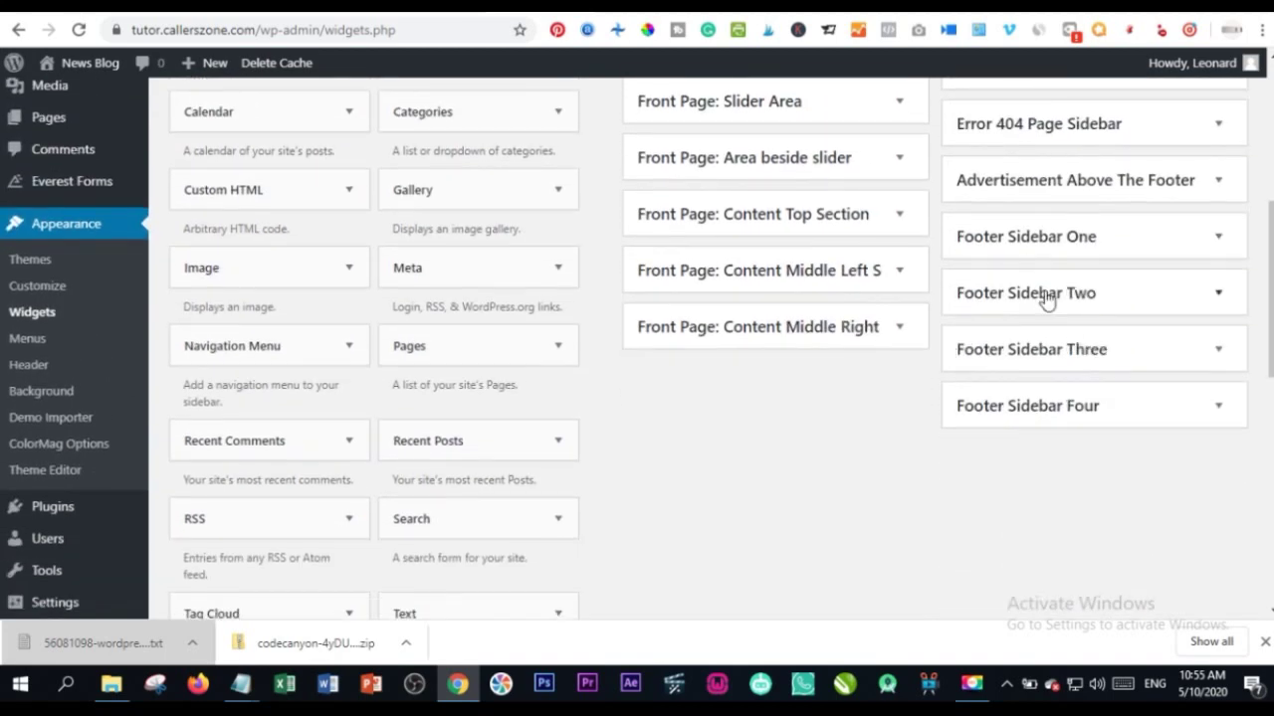
scroll(1046, 294, "up", 1)
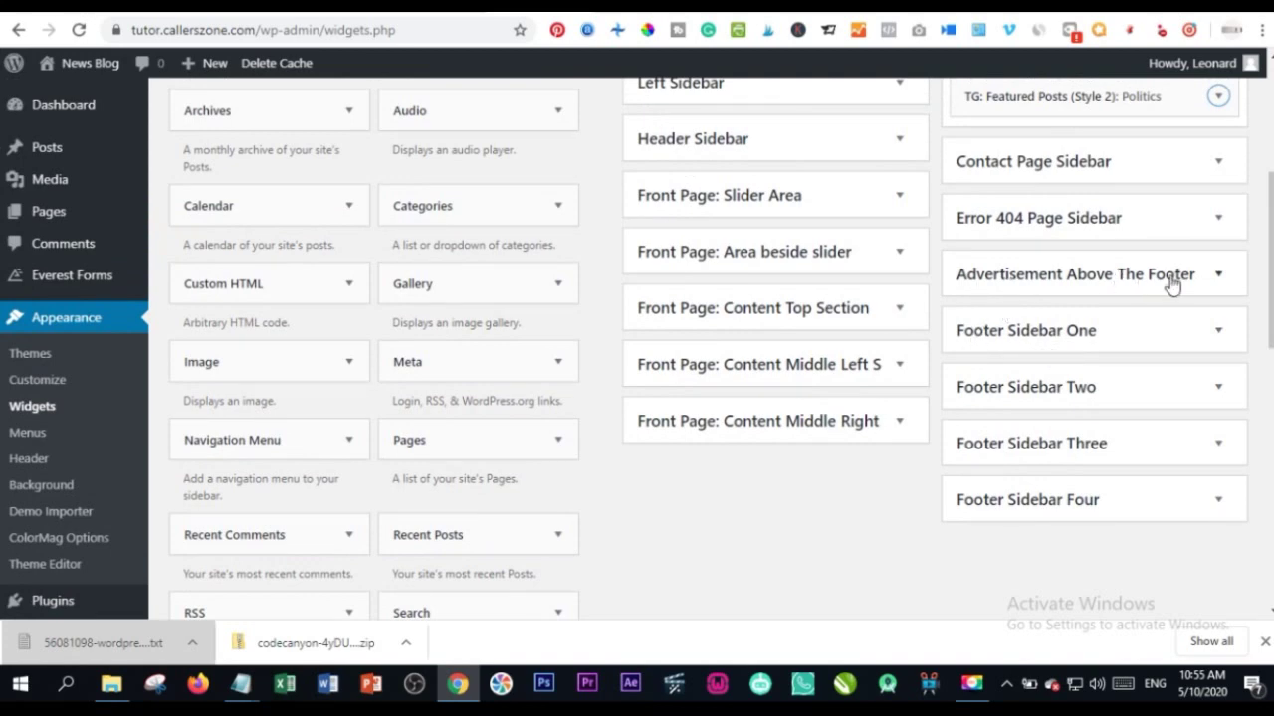
Step: Add a Custom HTML widget containing the copied AdSense ad code to the Advertisement Above The Footer area and save it
left_click(1218, 276)
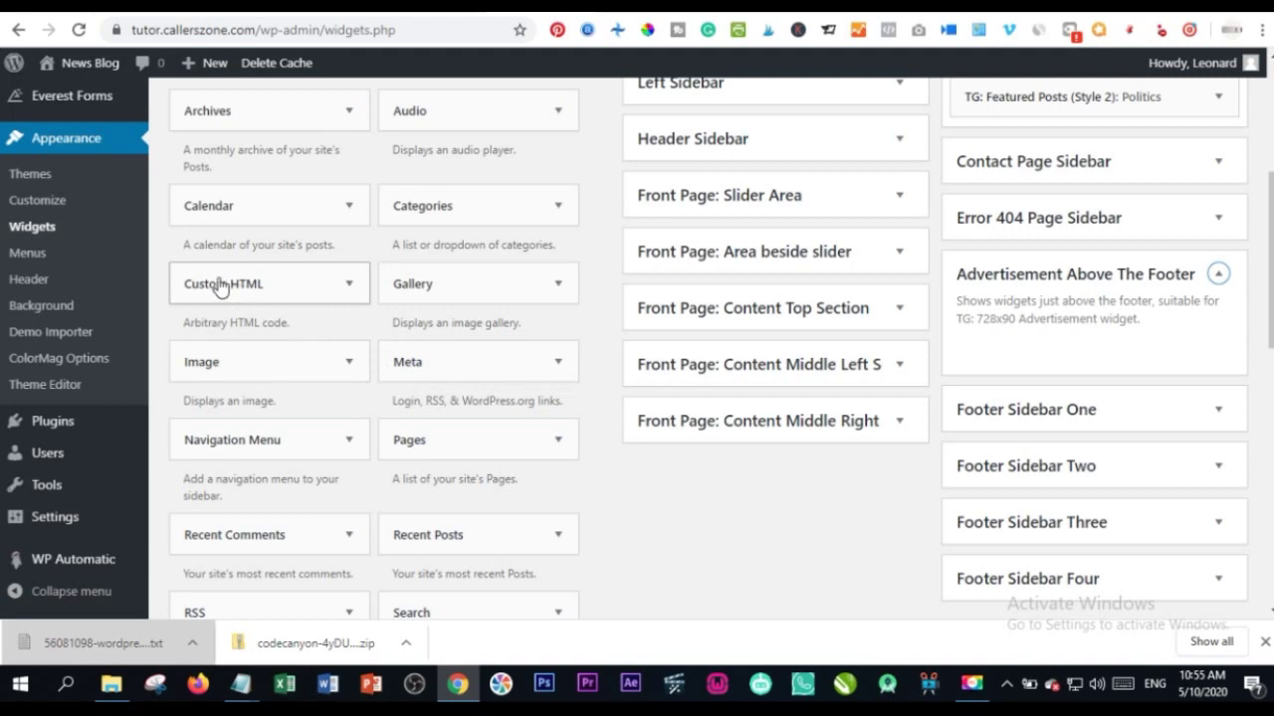
left_click_drag(221, 288, 1020, 372)
scroll(947, 315, "down", 2)
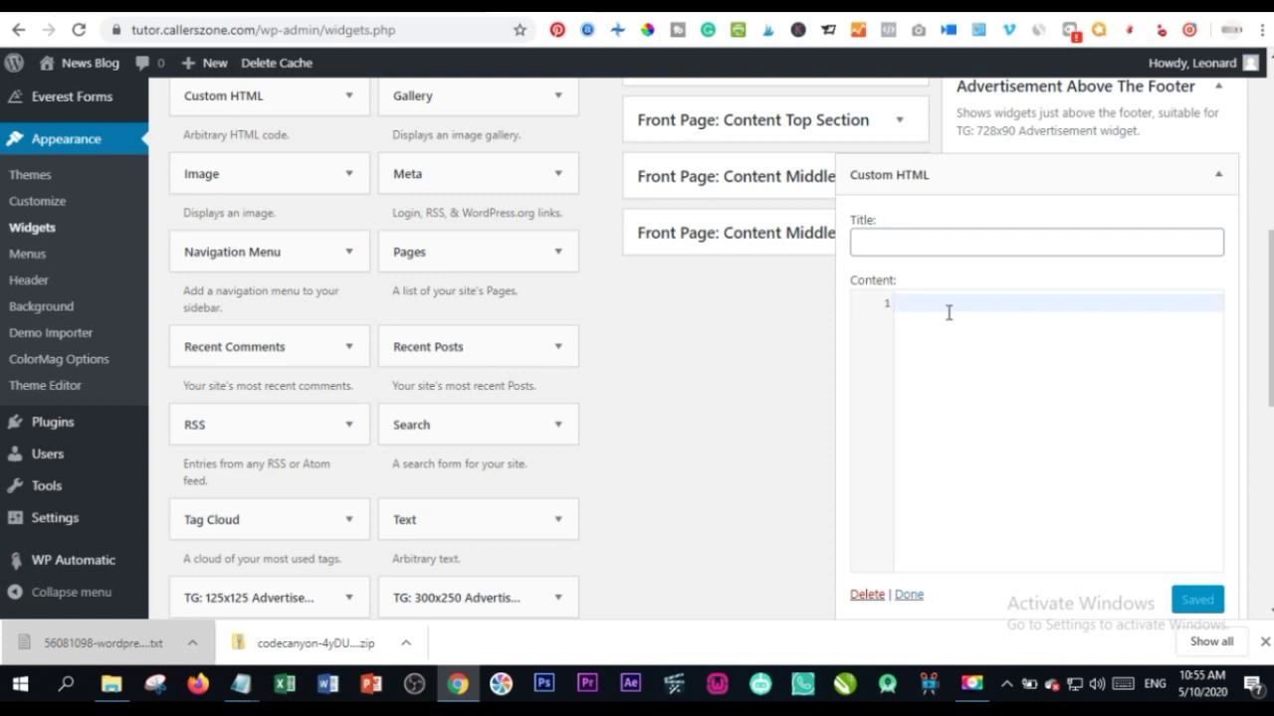
key("ctrl+v")
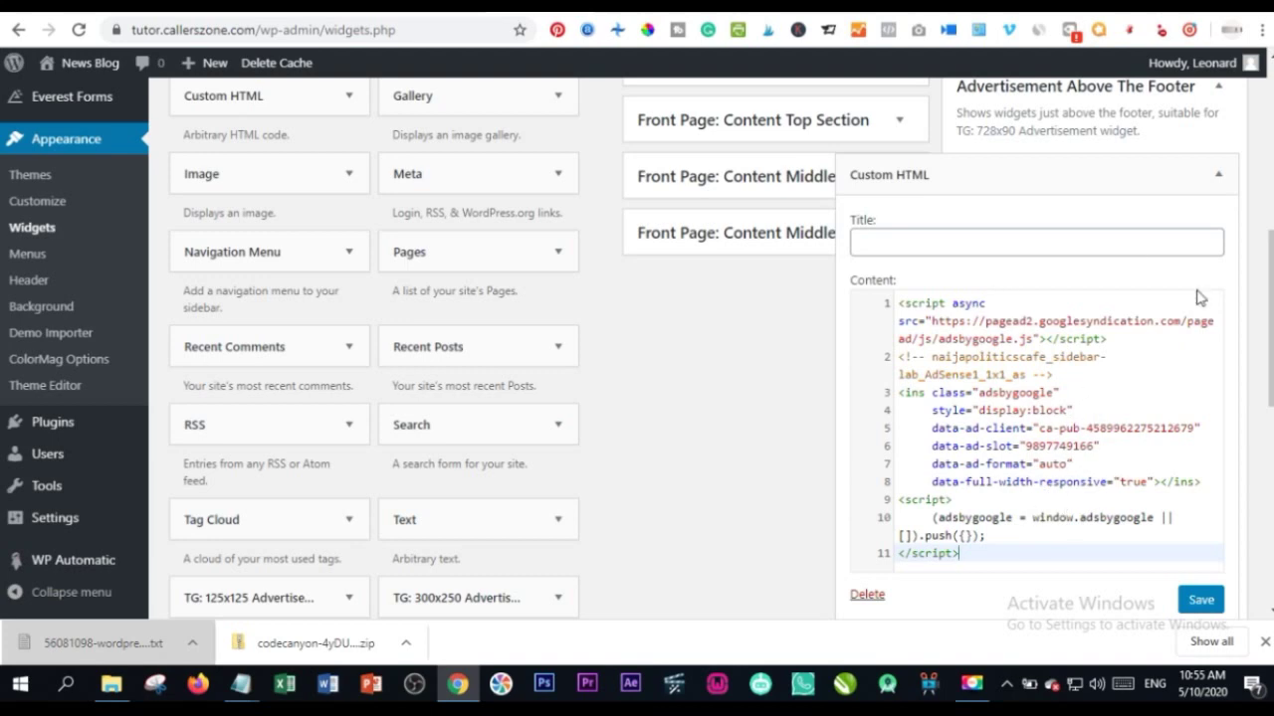
left_click(1201, 599)
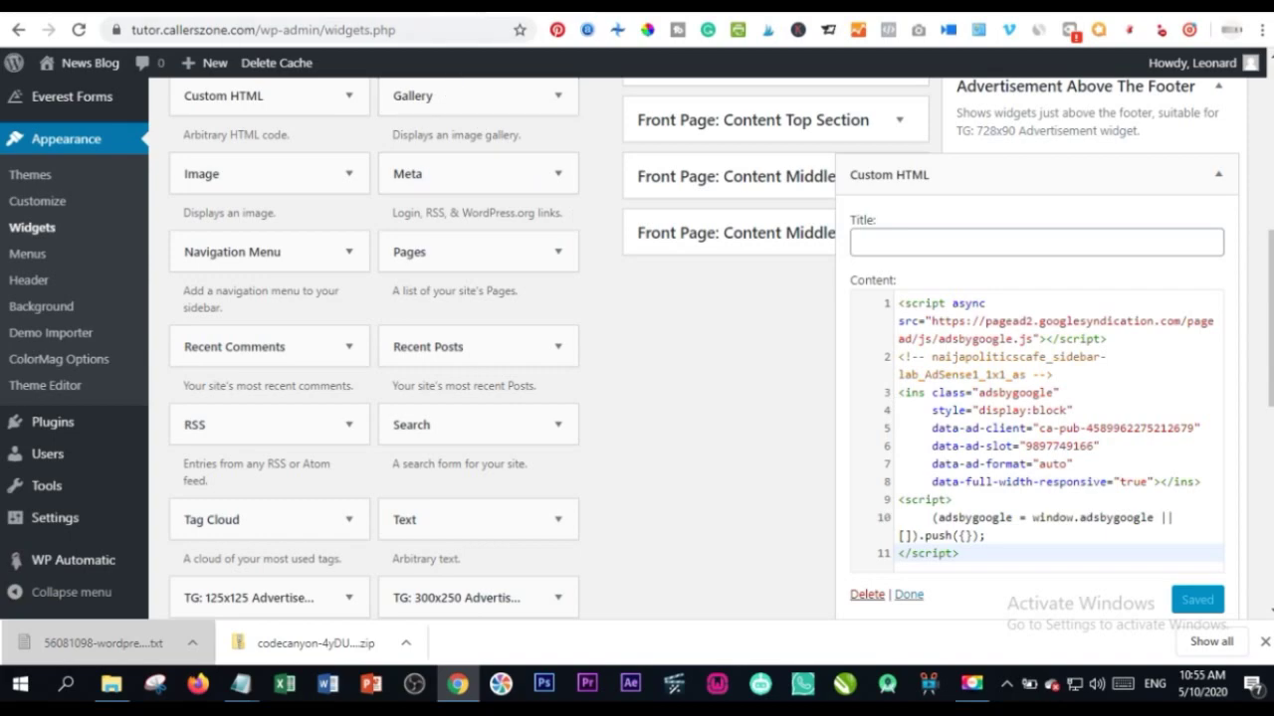
Step: Switch to the live homepage, delete the site cache and check the lower page down towards the footer for the ad
left_click(462, 16)
left_click(384, 68)
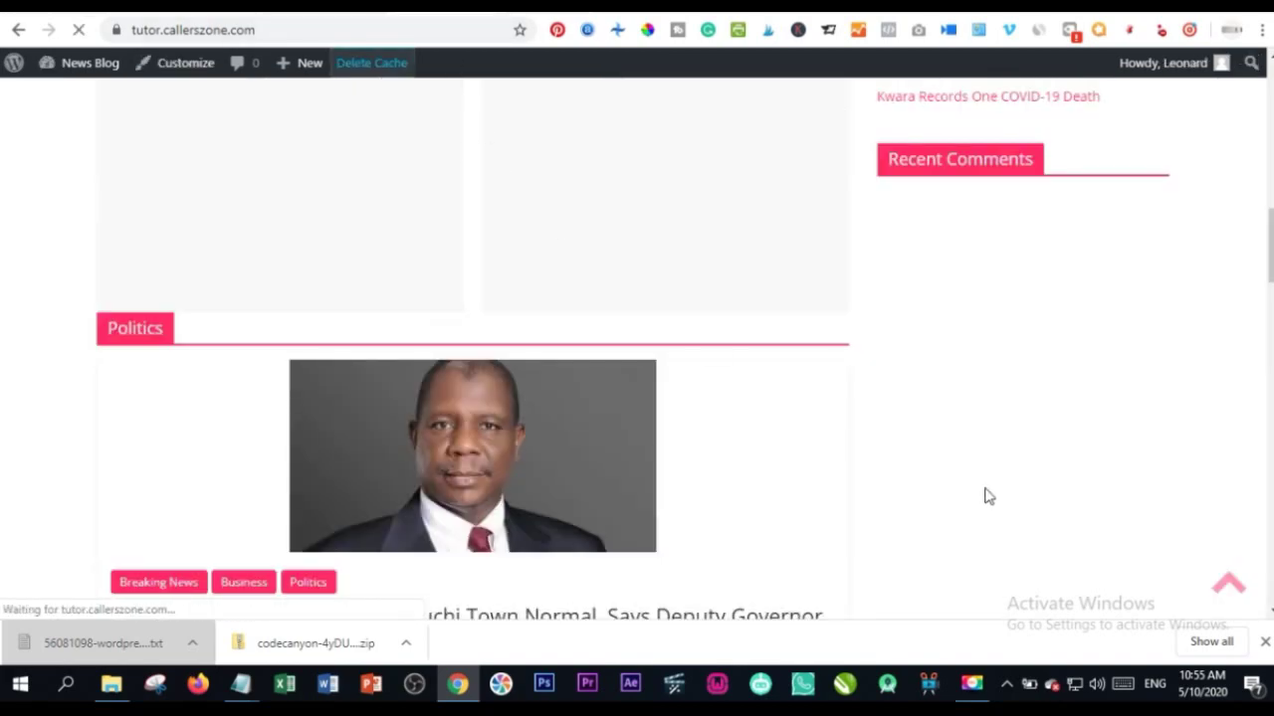
scroll(701, 460, "down", 10)
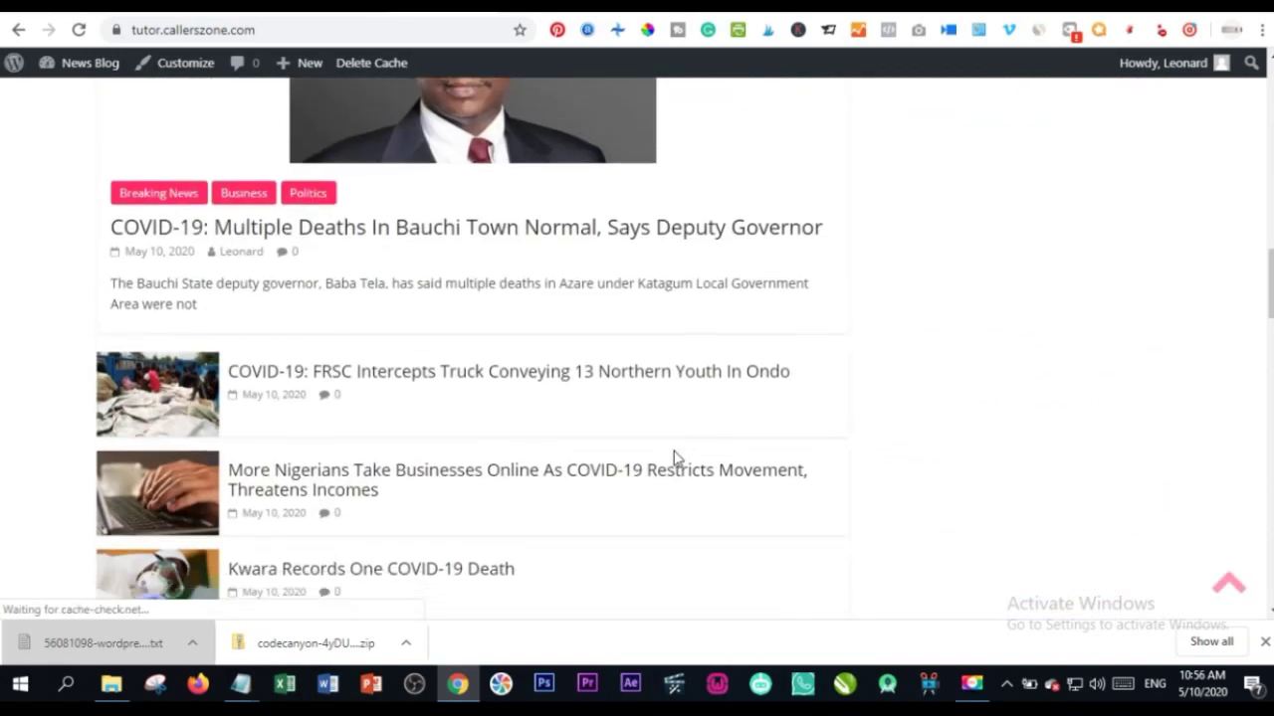
scroll(669, 463, "down", 10)
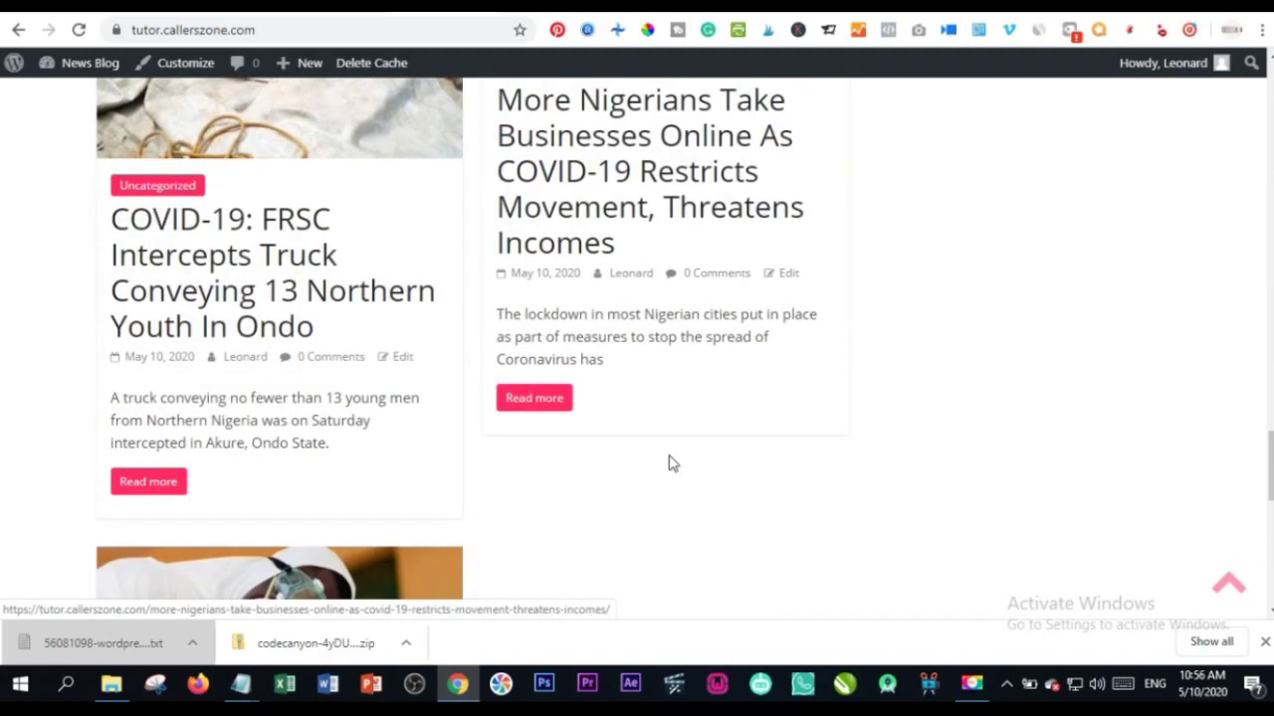
scroll(668, 465, "down", 2)
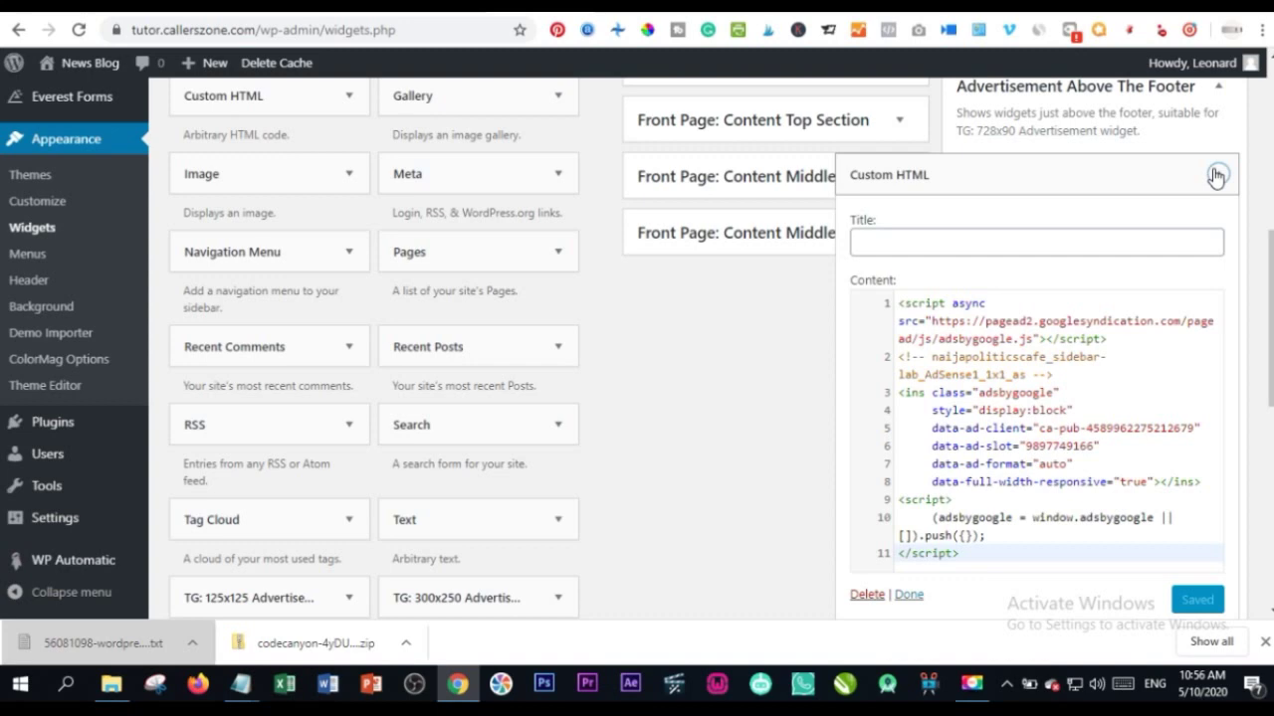
Step: Add a Recent Posts widget showing 3 posts to Footer Sidebar One, save it and collapse the area
left_click(1217, 175)
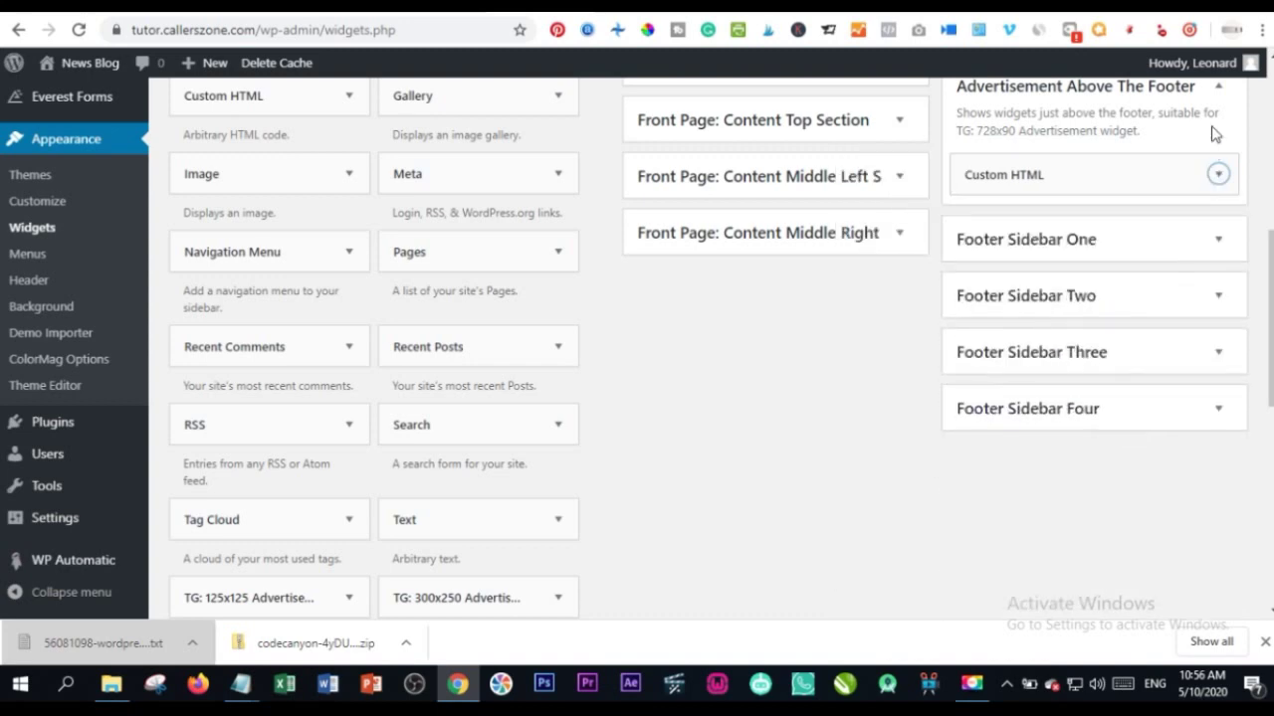
left_click(1218, 88)
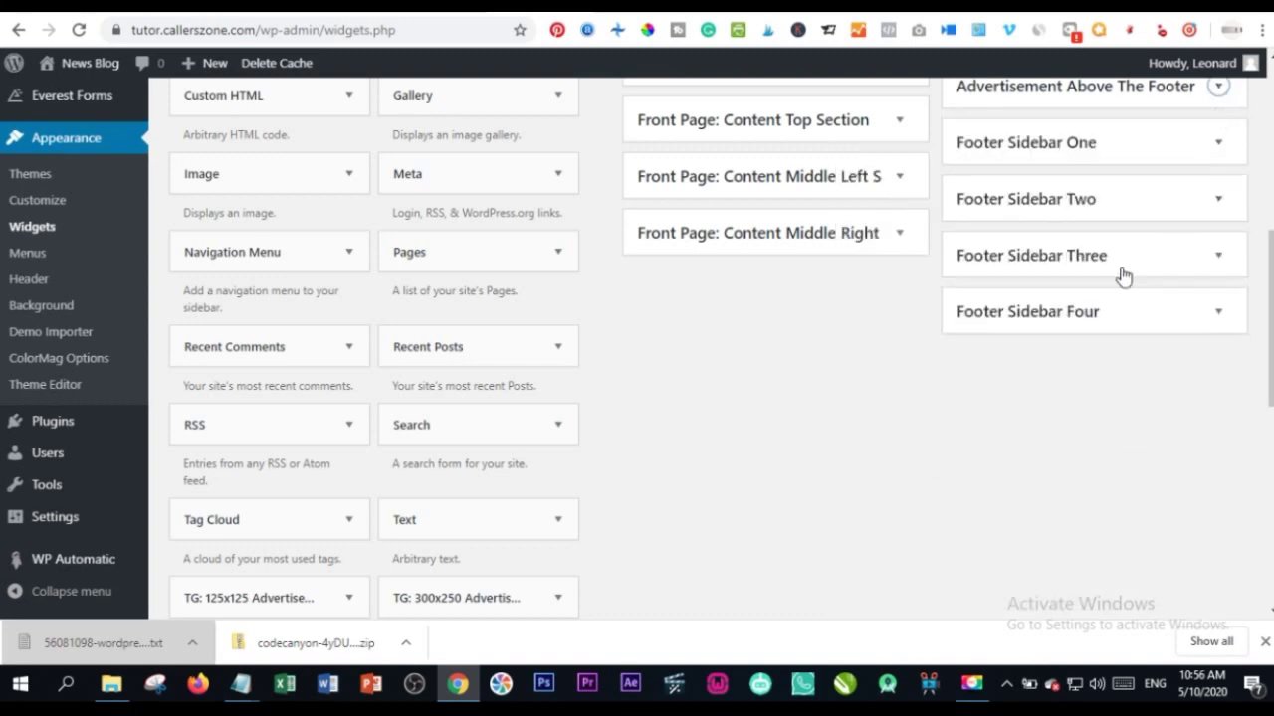
left_click(1219, 143)
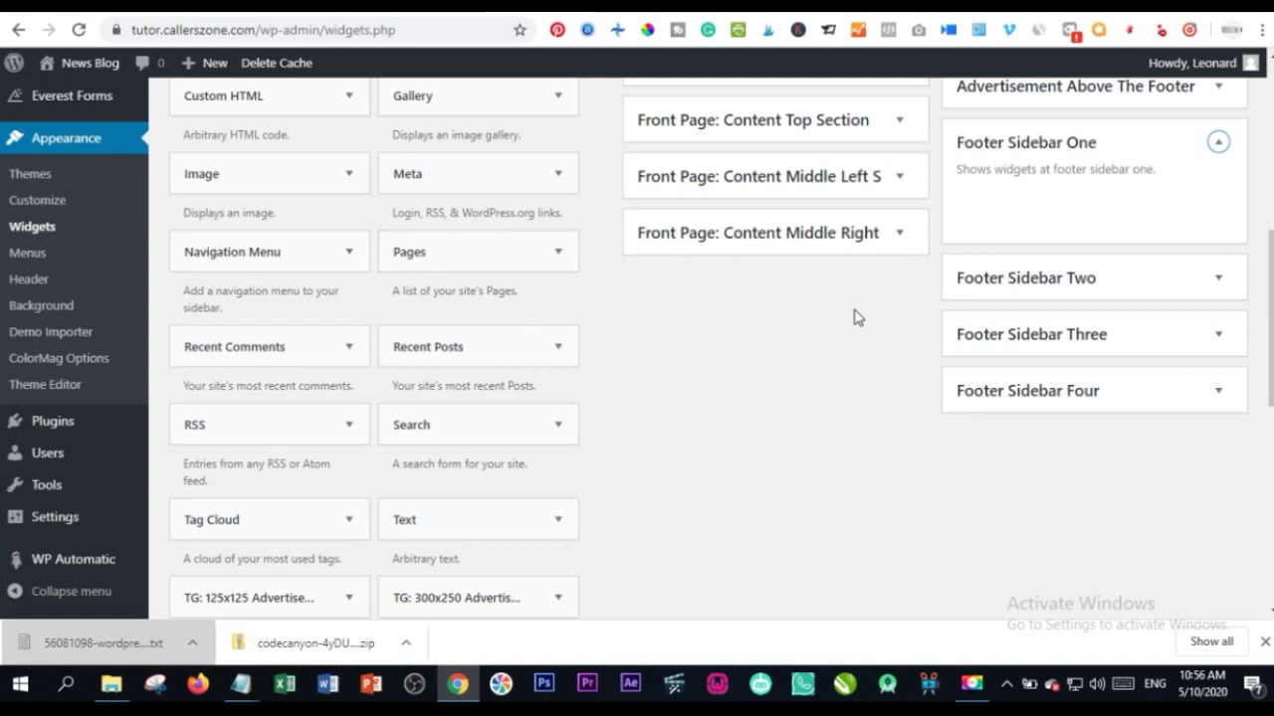
left_click(441, 343)
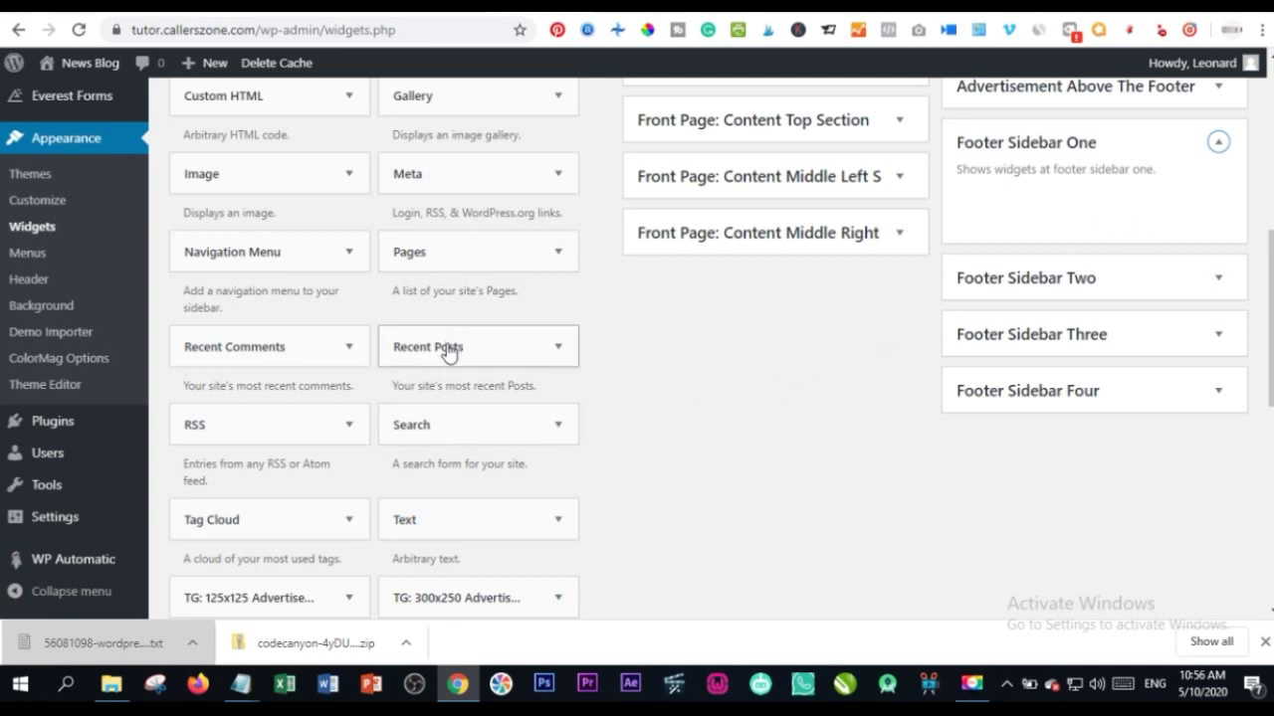
left_click_drag(980, 267, 1059, 194)
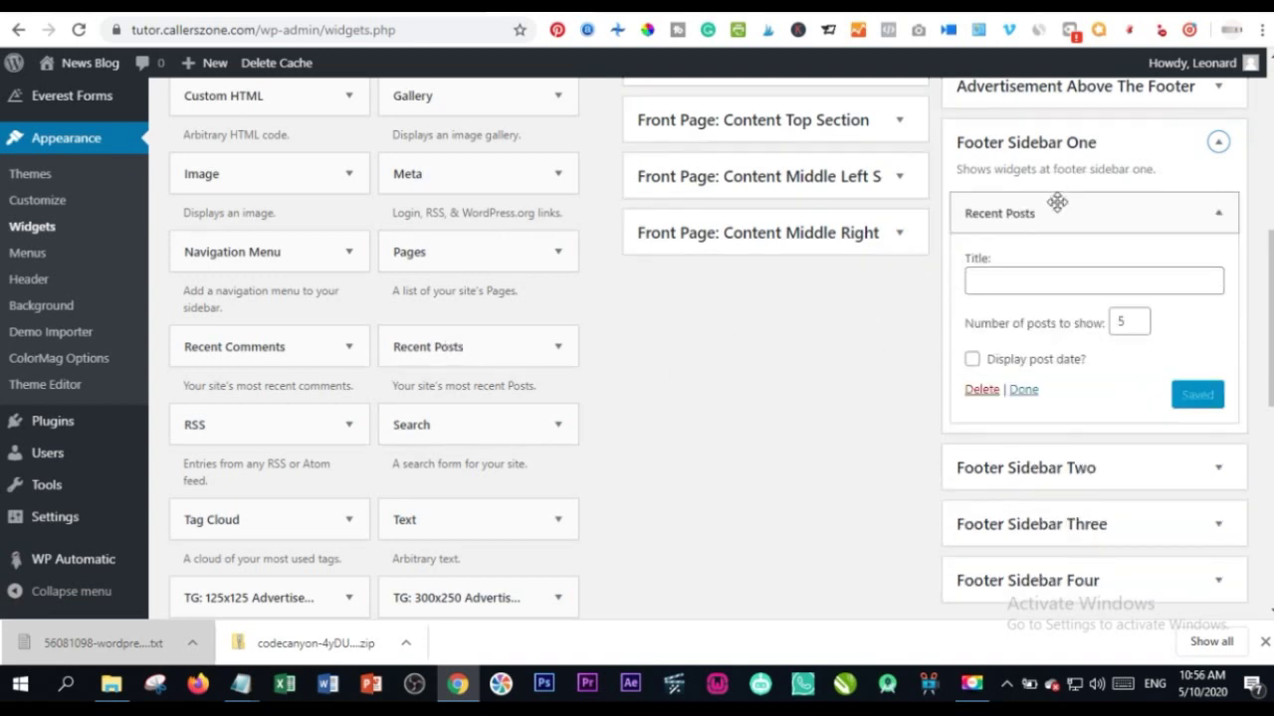
left_click(1143, 327)
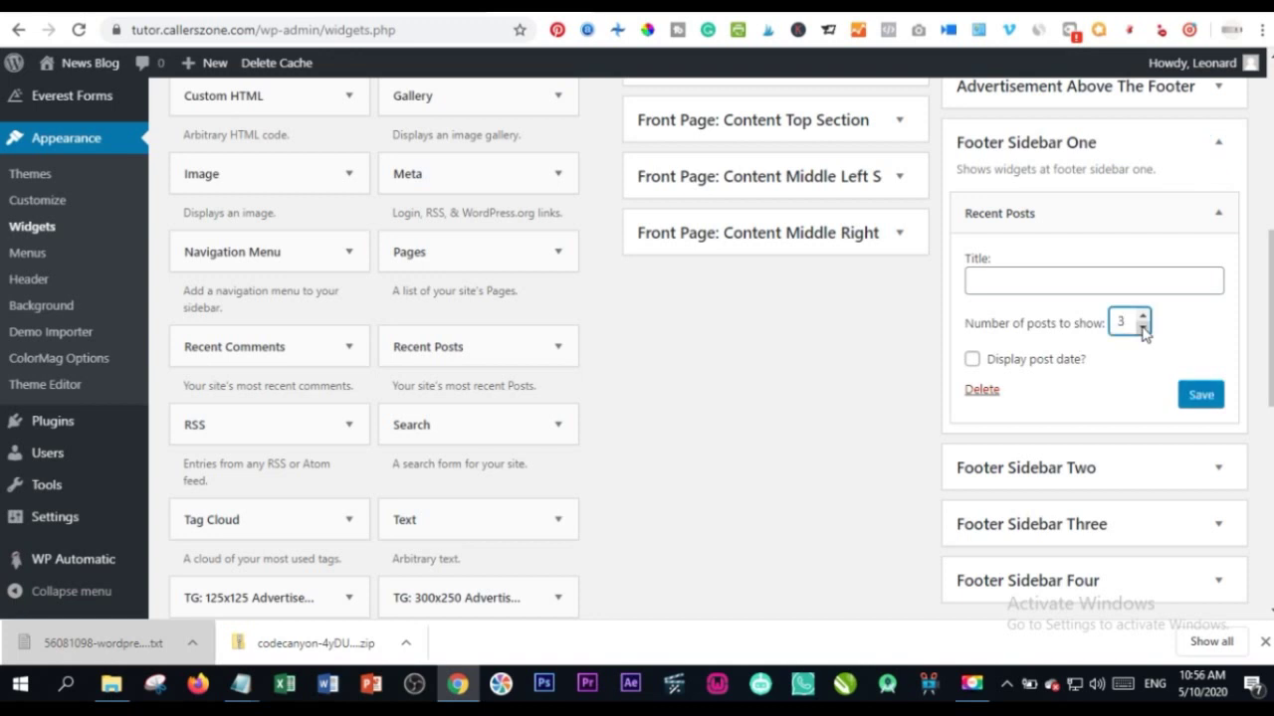
left_click(1187, 398)
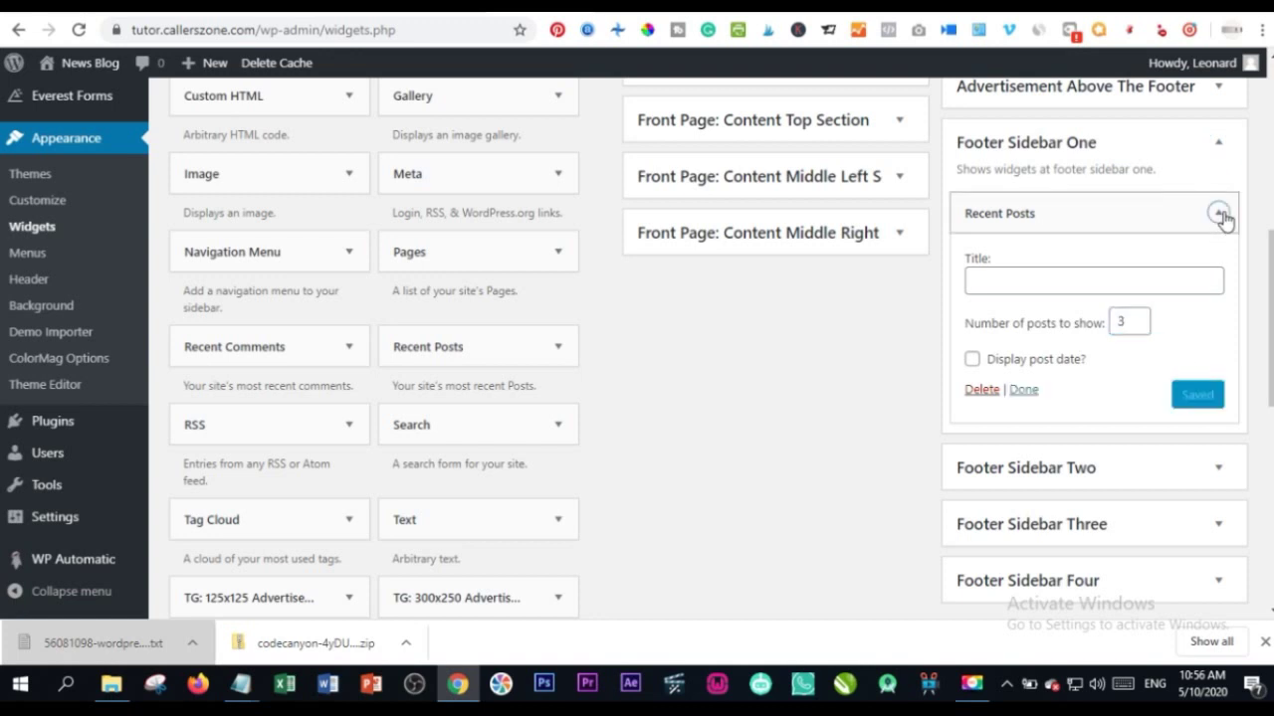
left_click(1218, 213)
left_click(1219, 147)
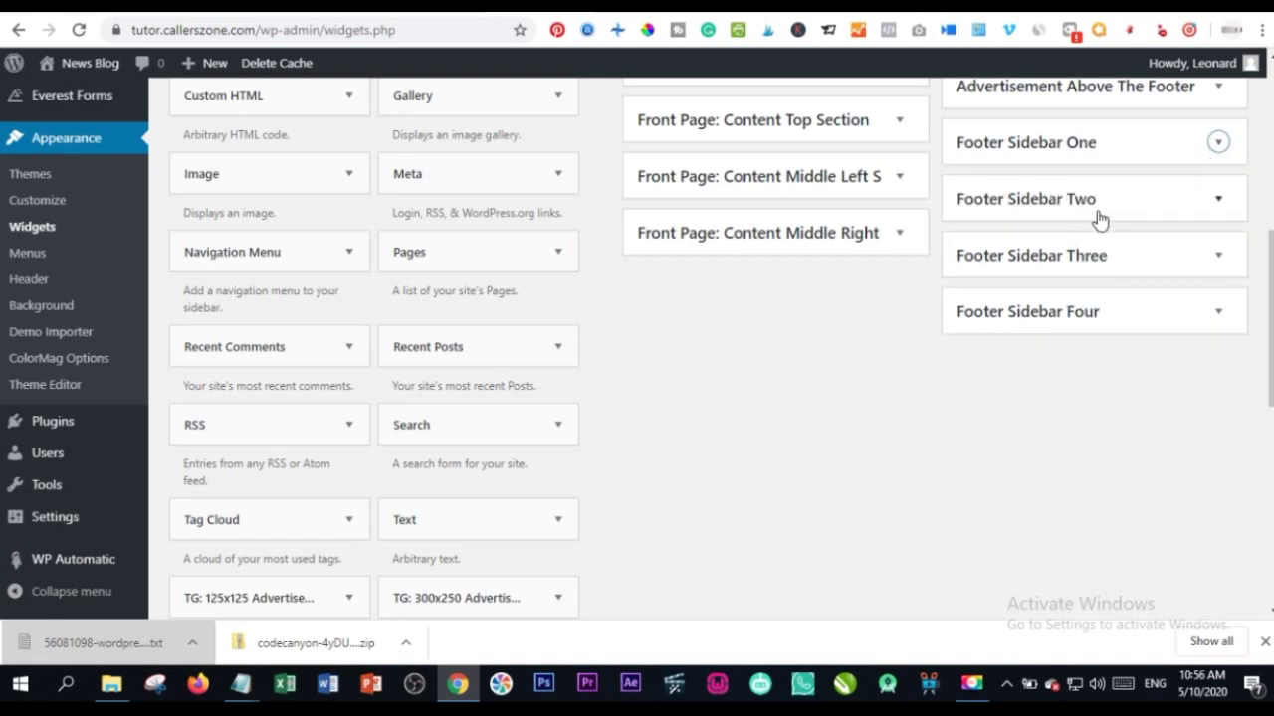
Step: Look through the available widgets and add the Categories widget to Footer Sidebar Two
left_click(1216, 198)
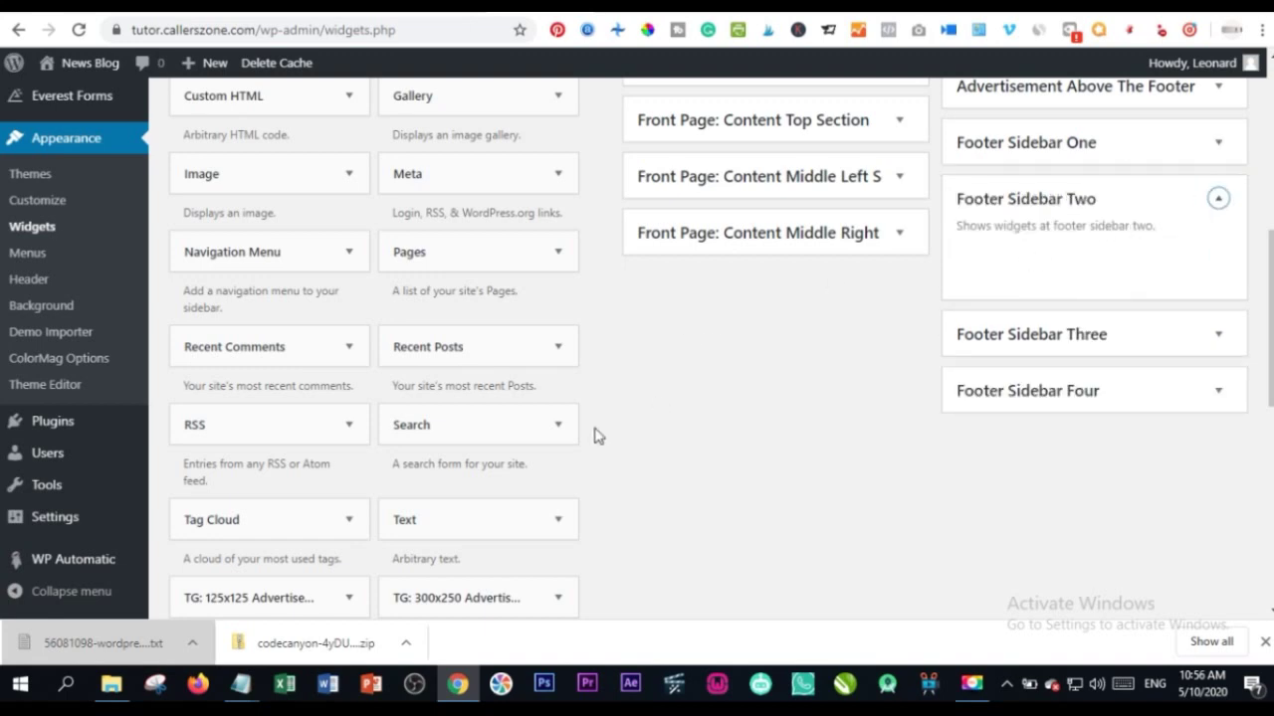
scroll(364, 412, "down", 3)
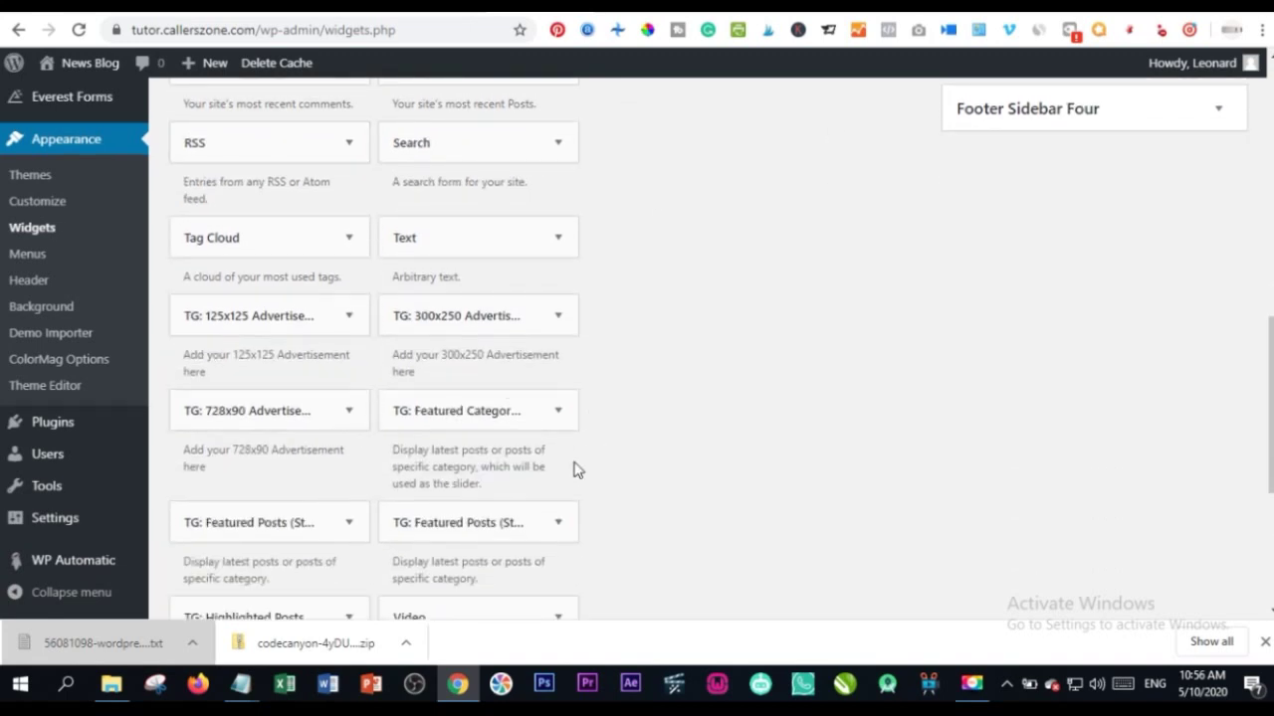
scroll(577, 470, "down", 1)
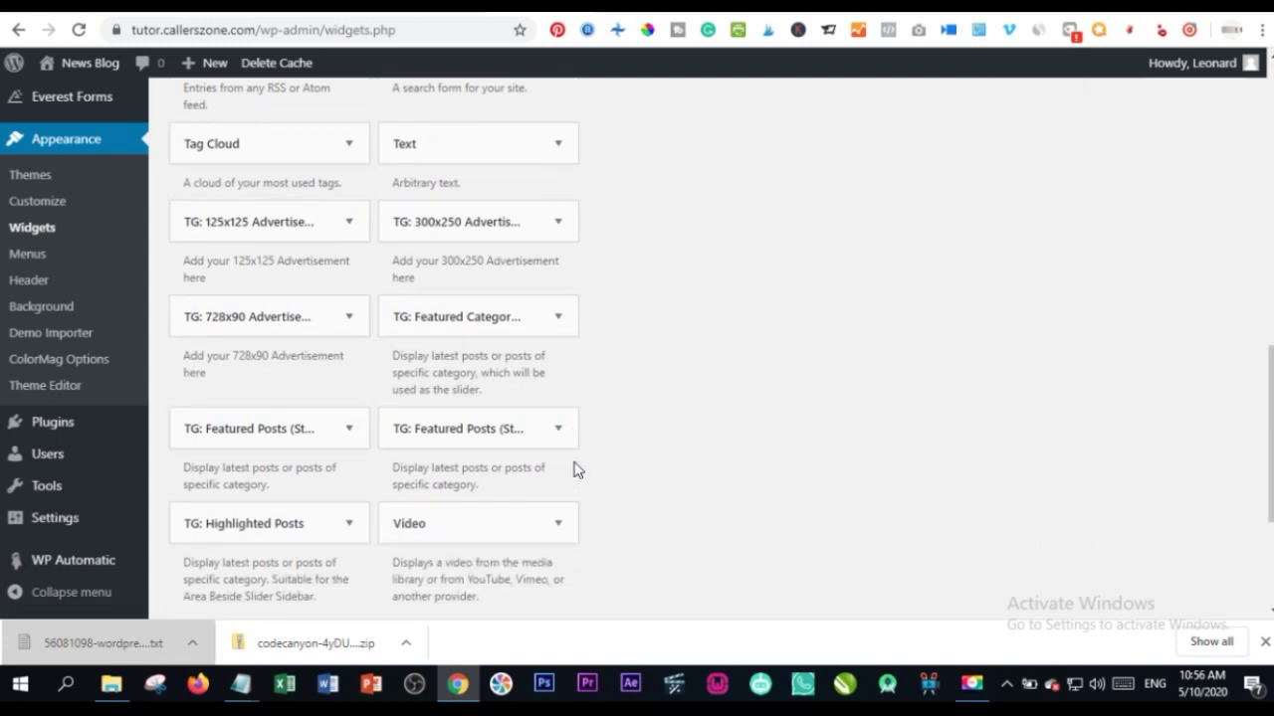
scroll(577, 469, "up", 6)
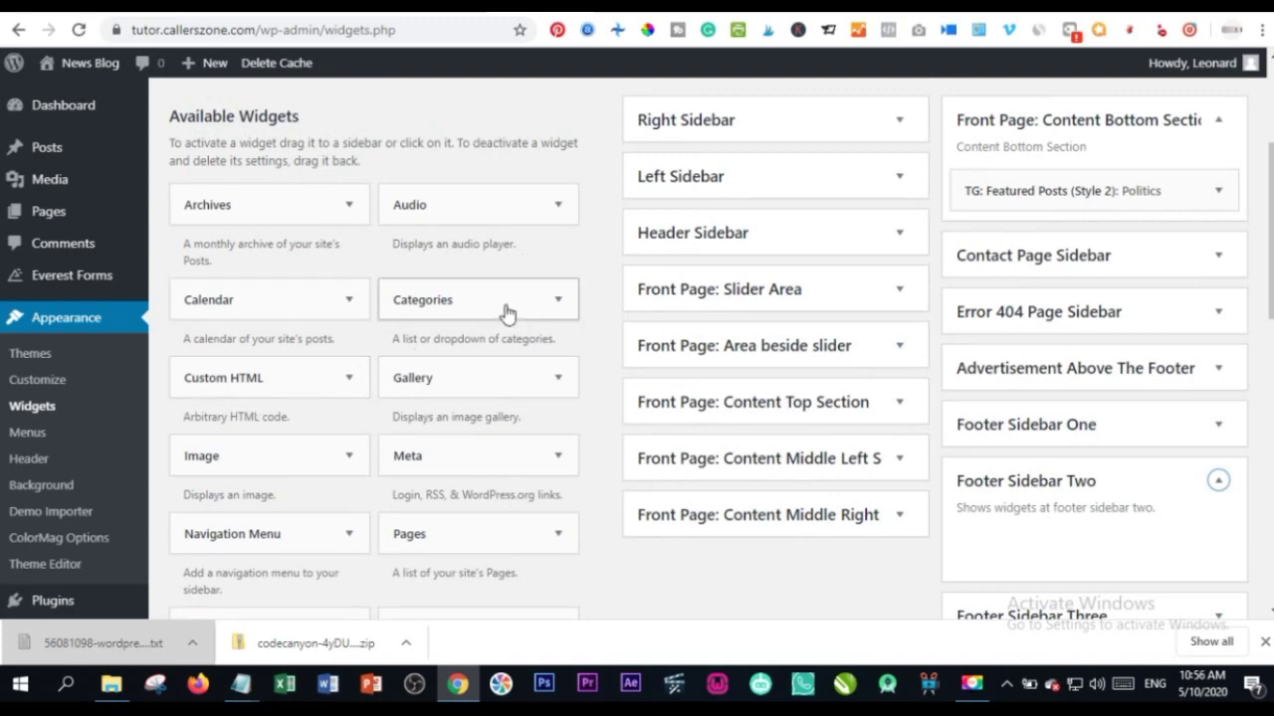
scroll(477, 301, "down", 2)
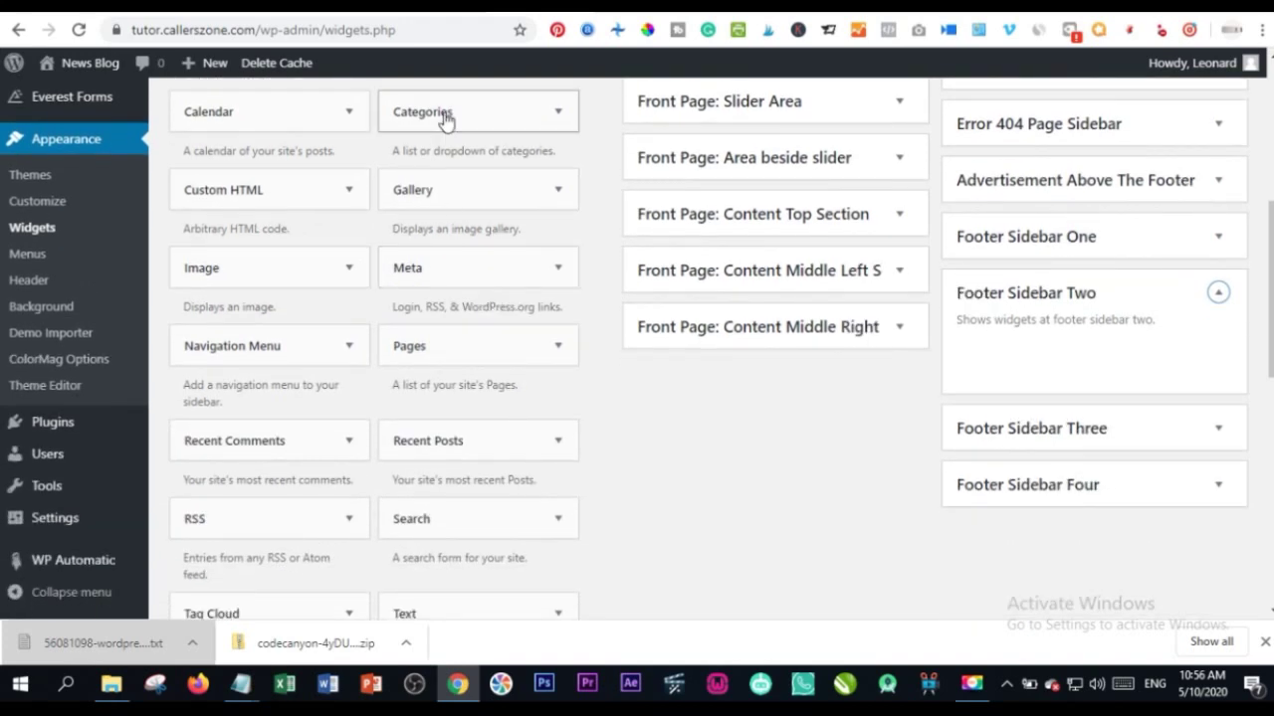
left_click_drag(445, 117, 1046, 363)
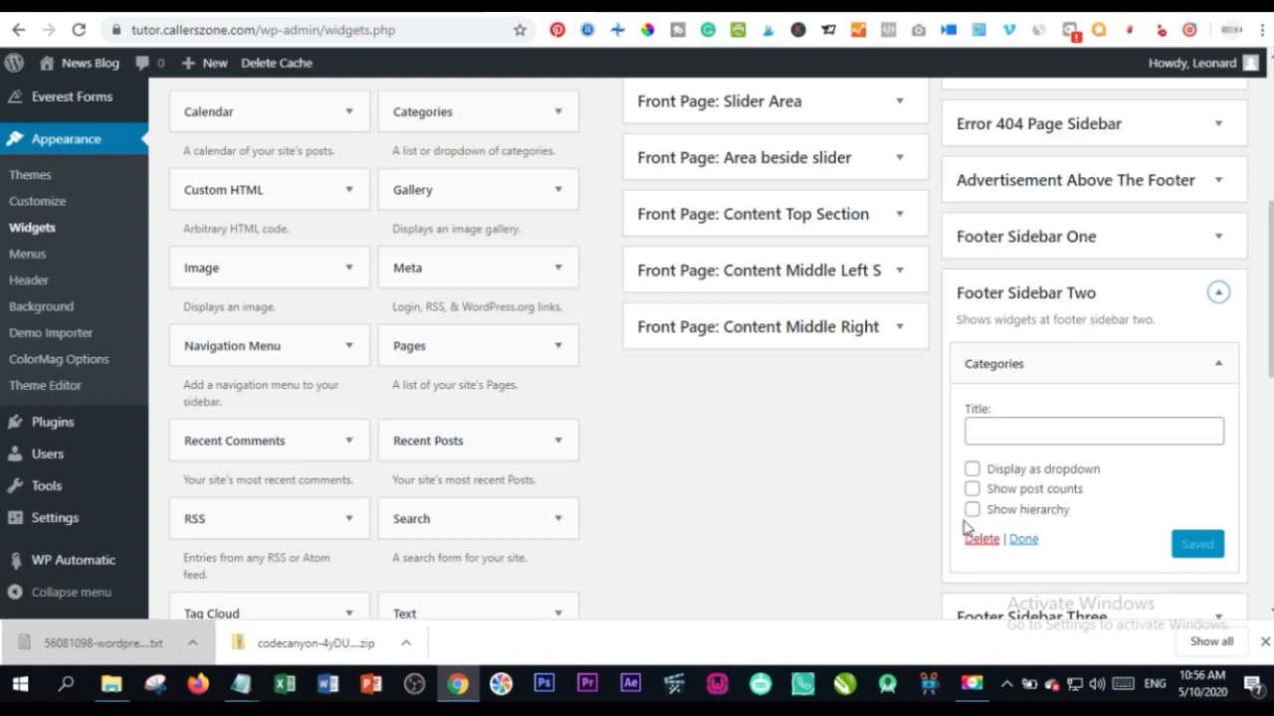
Step: Title the Categories widget in Footer Sidebar Two "Useful Links", save it and collapse it
left_click(1013, 432)
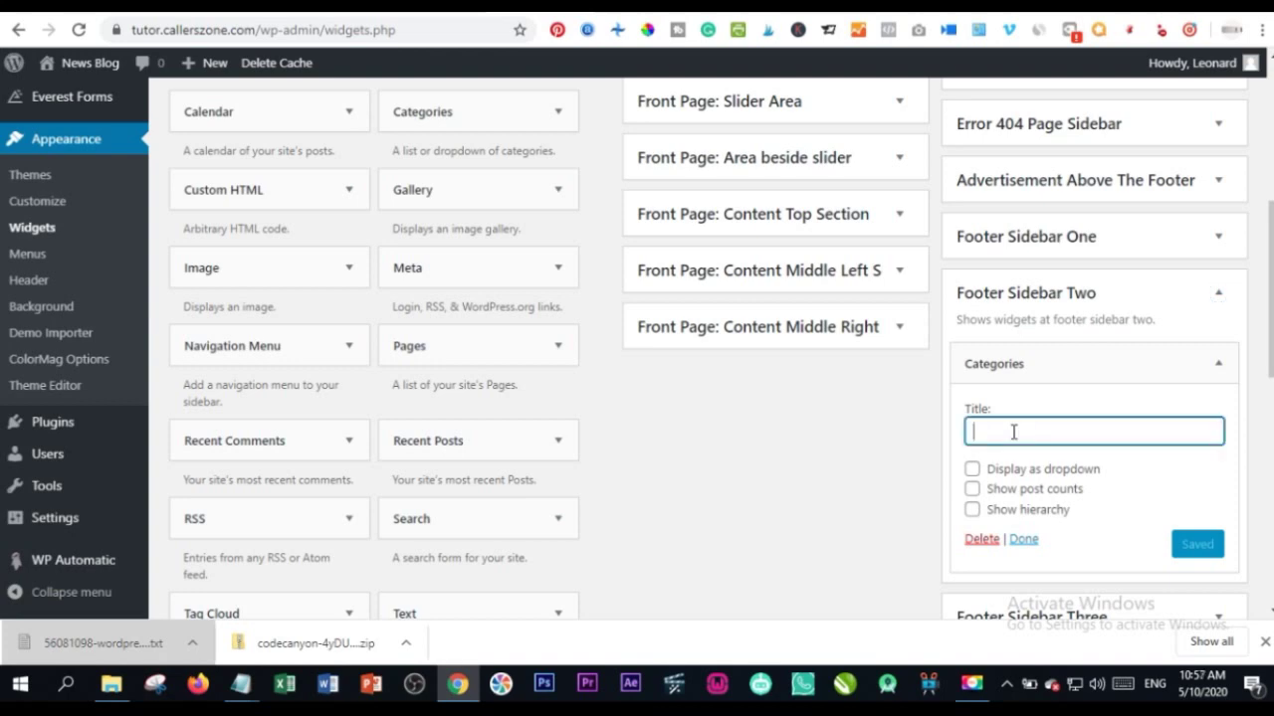
type("Useful Links")
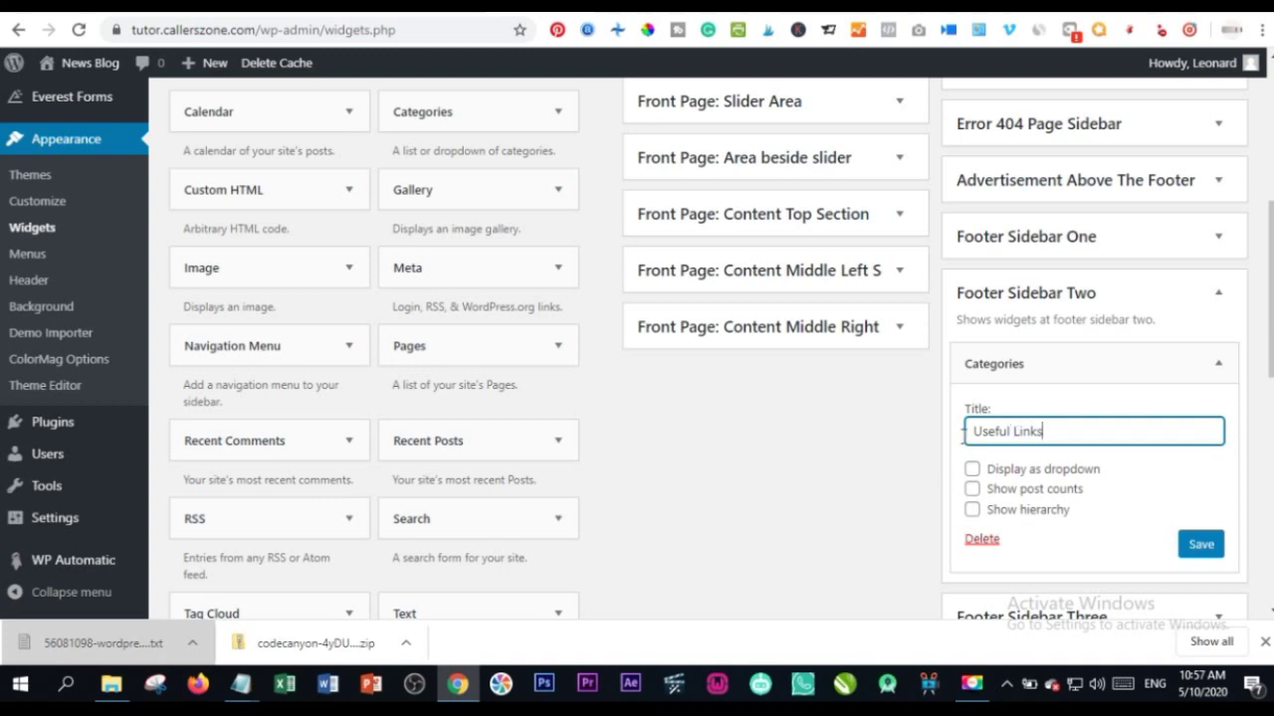
left_click(1215, 367)
left_click(1215, 370)
left_click(1197, 544)
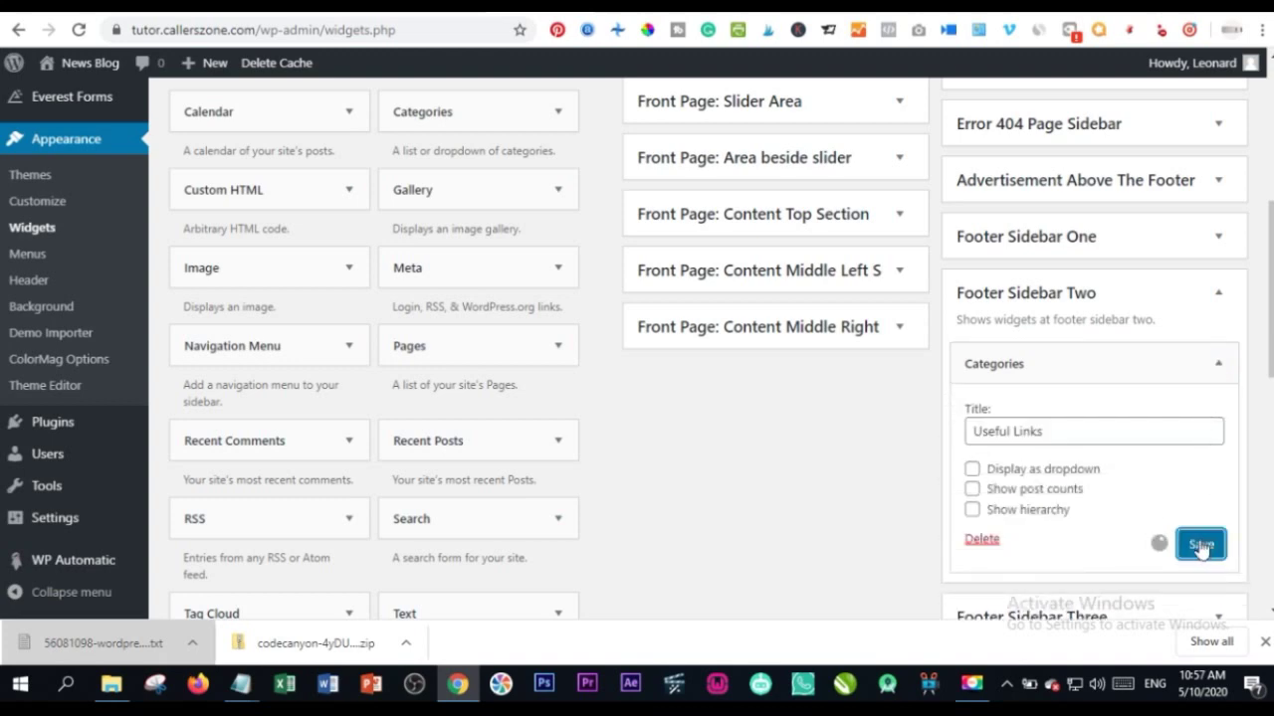
left_click(1221, 367)
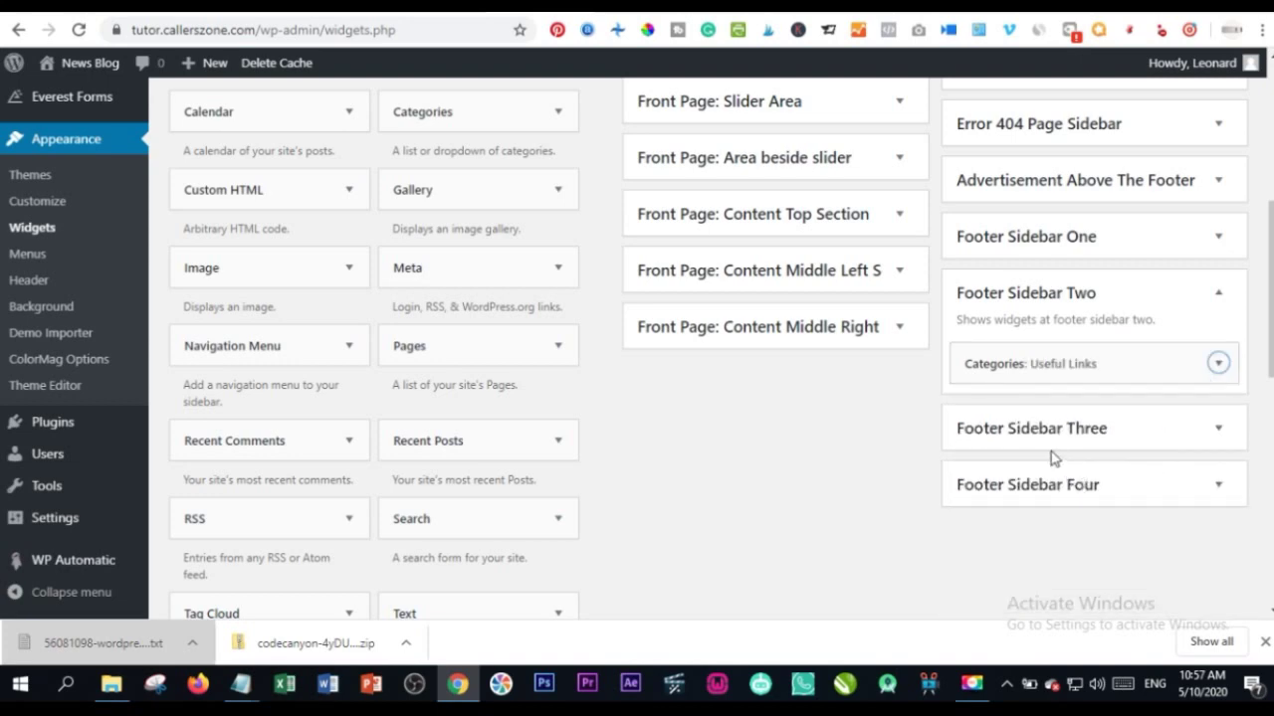
Step: Add an untitled Calendar widget to Footer Sidebar Three and collapse its settings
left_click(1217, 428)
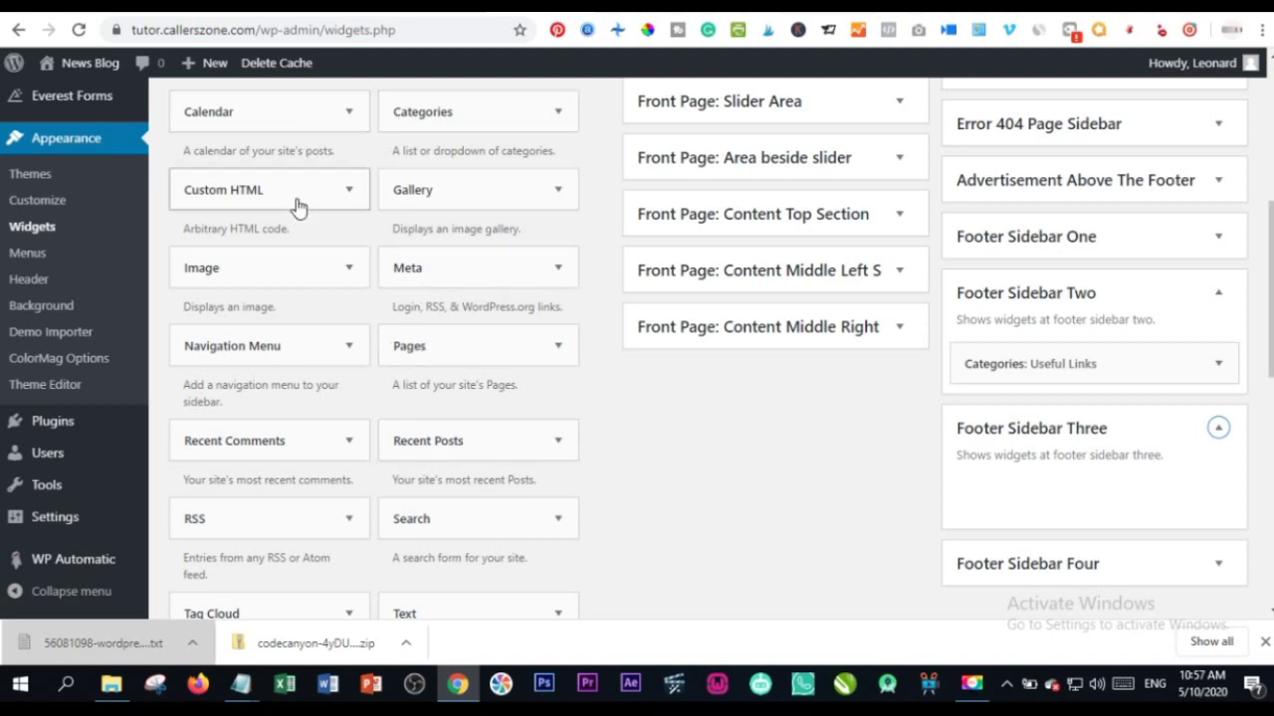
left_click_drag(262, 114, 1058, 484)
scroll(1151, 524, "down", 2)
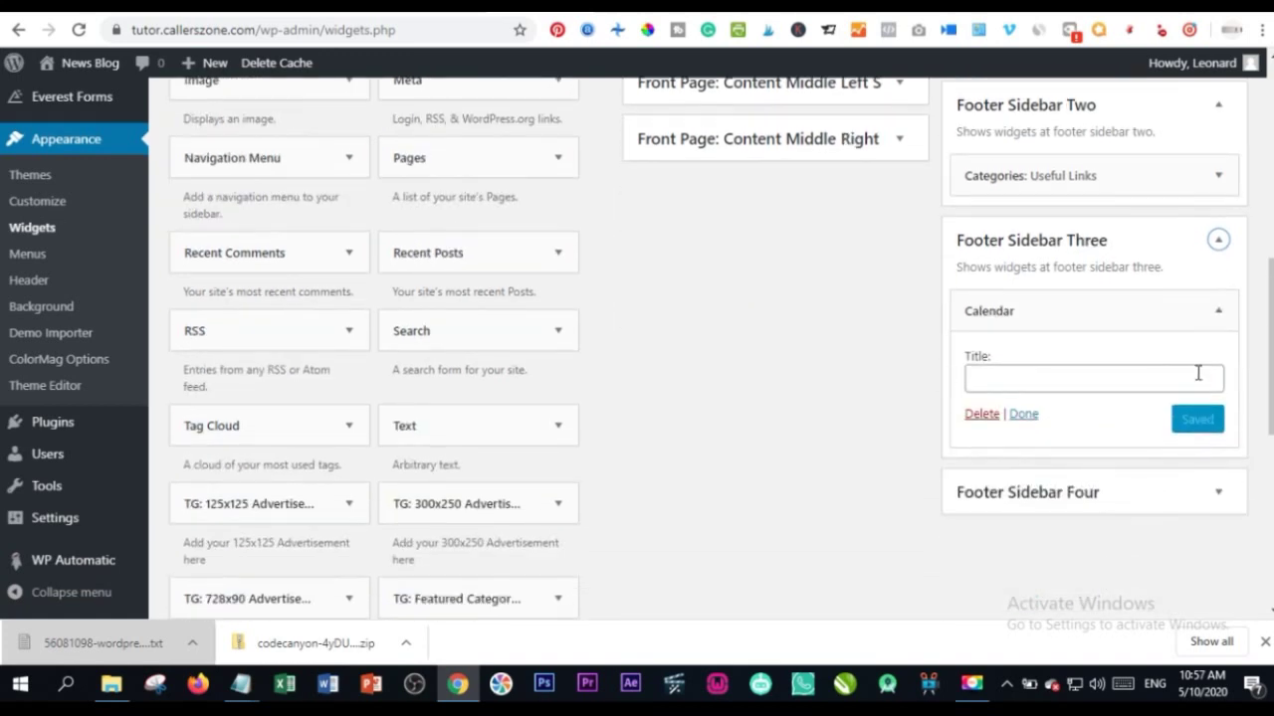
left_click(1224, 313)
Step: Add the TG: 125x125 Advertisement widget to Footer Sidebar Four and look over its title, image link and image fields
left_click(1184, 373)
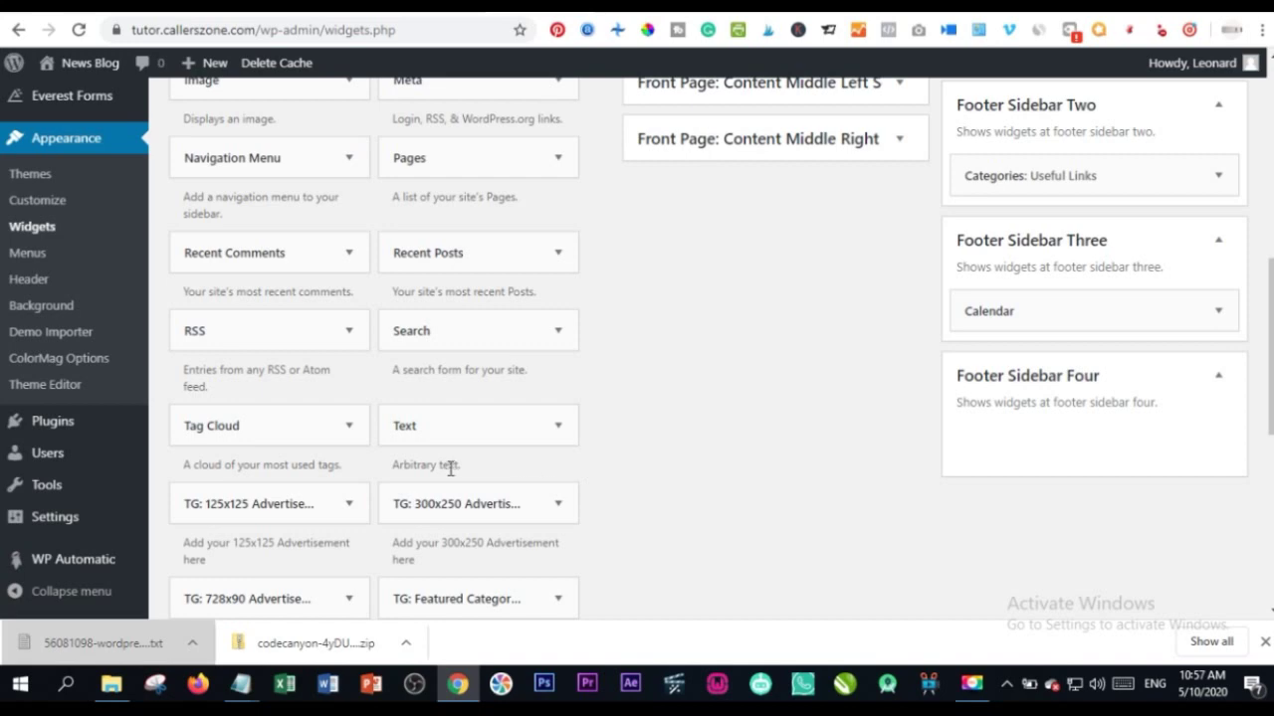
scroll(427, 503, "down", 1)
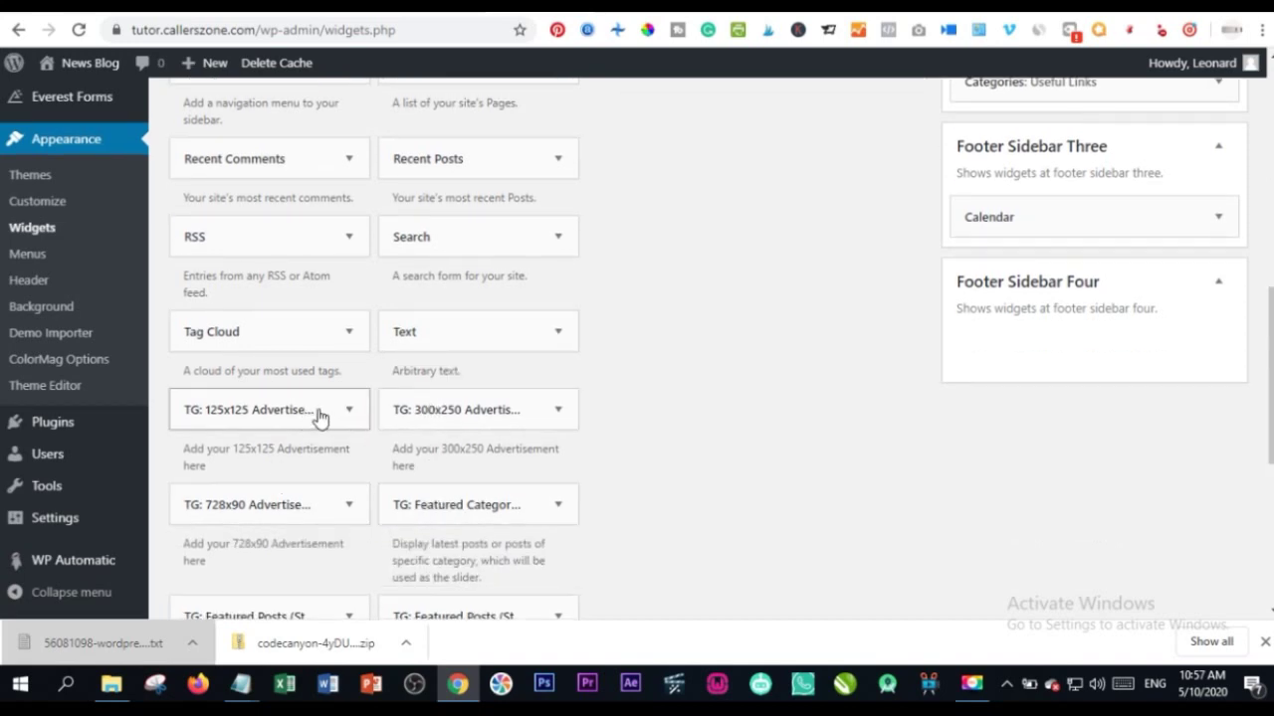
left_click_drag(292, 409, 1095, 348)
scroll(1097, 412, "down", 2)
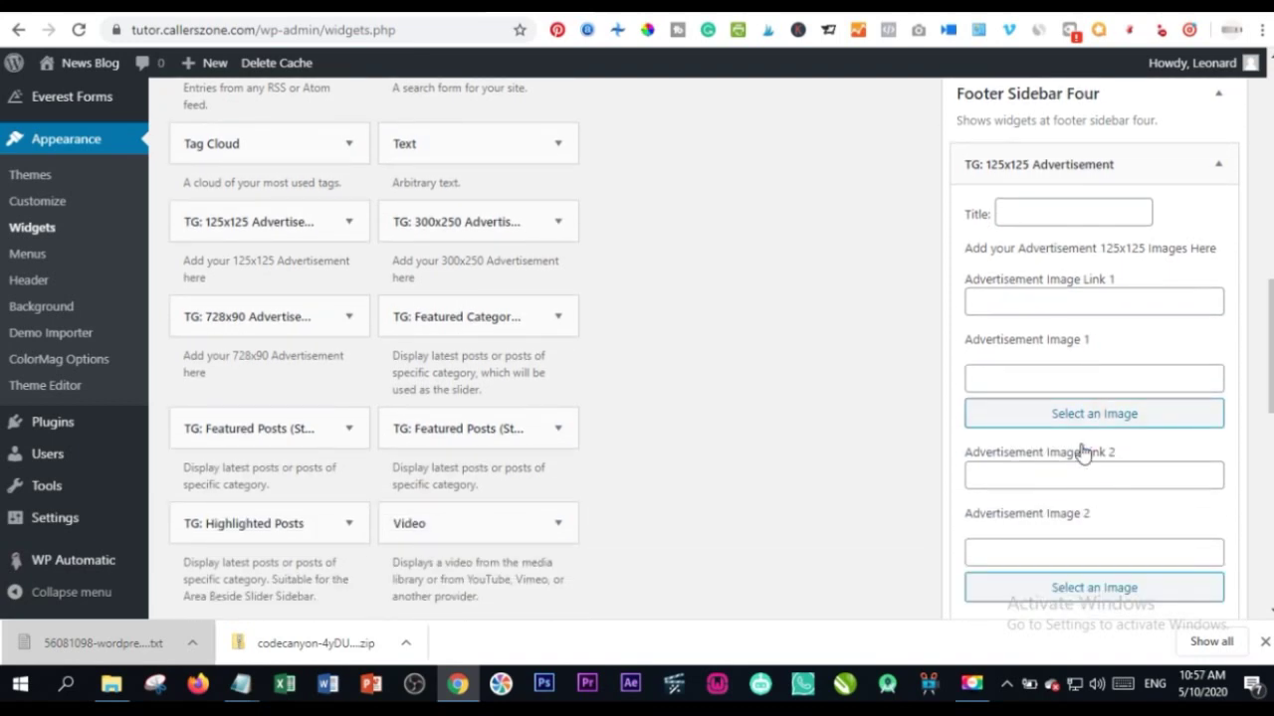
scroll(1082, 453, "down", 3)
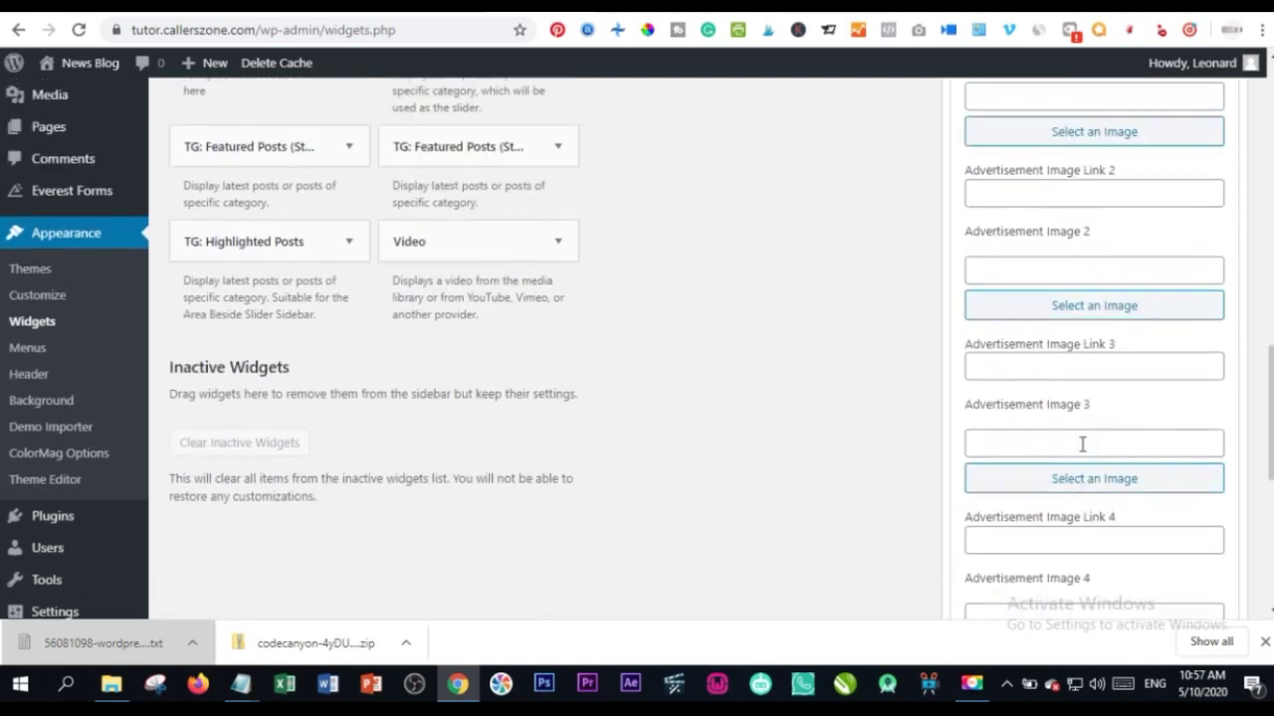
scroll(1083, 445, "up", 3)
scroll(1082, 452, "up", 1)
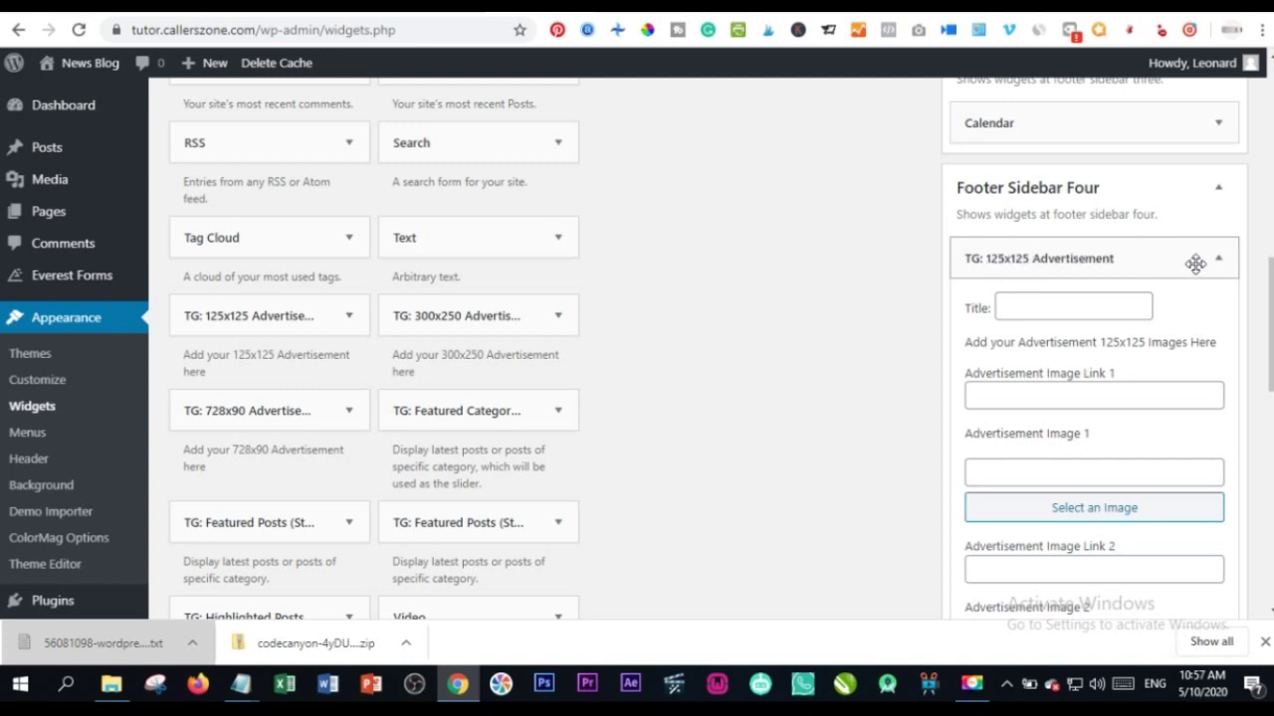
scroll(1110, 324, "down", 1)
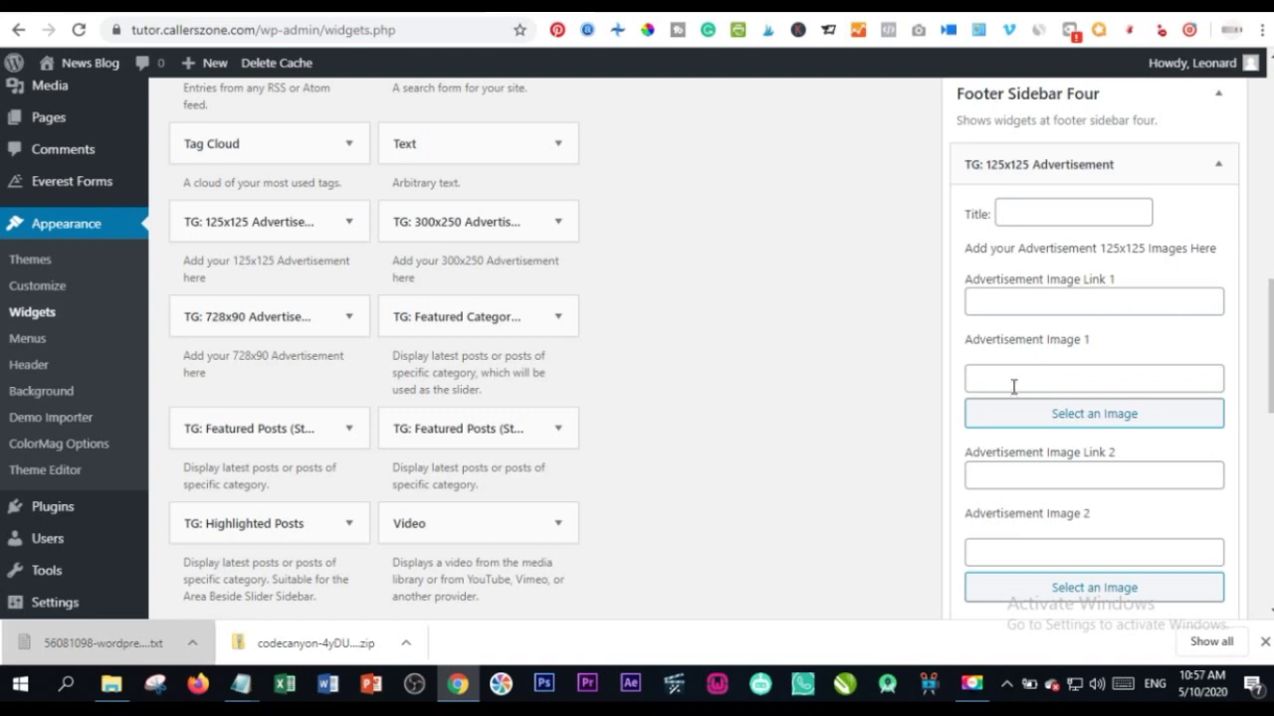
scroll(1013, 386, "down", 1)
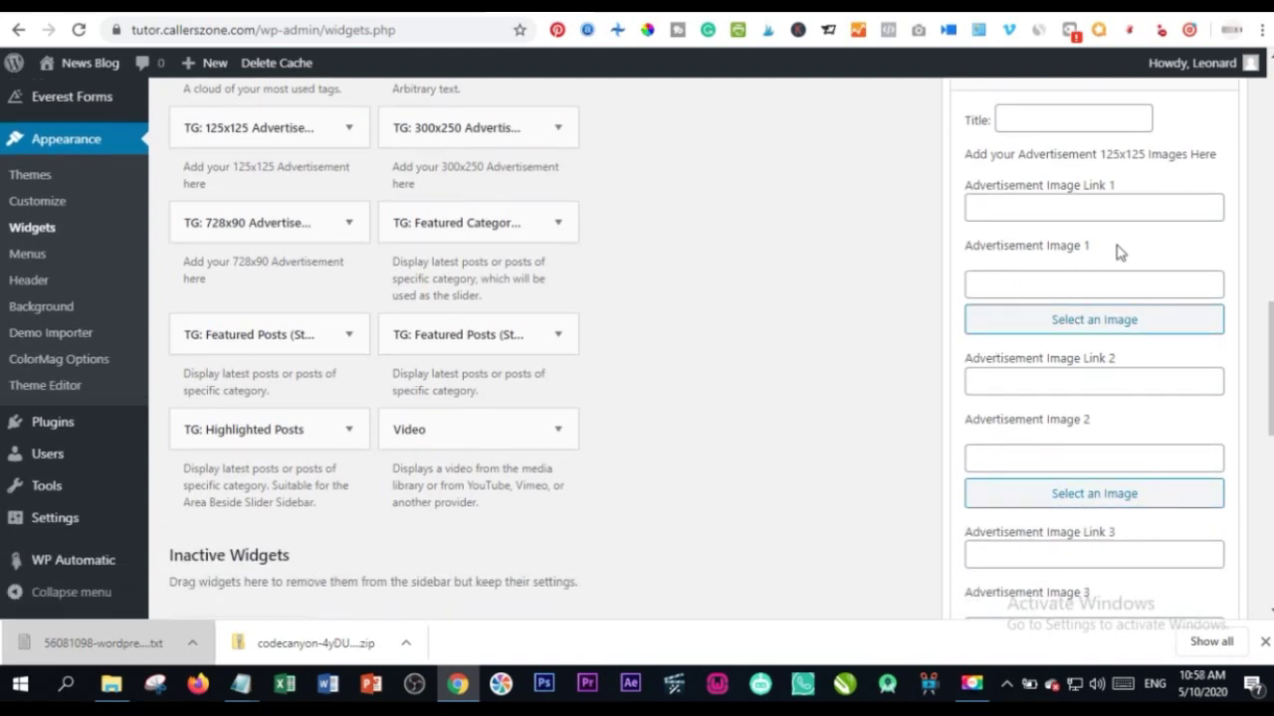
Step: Use the photo of hands typing on a laptop from the media library as Advertisement Image 1
left_click(1093, 319)
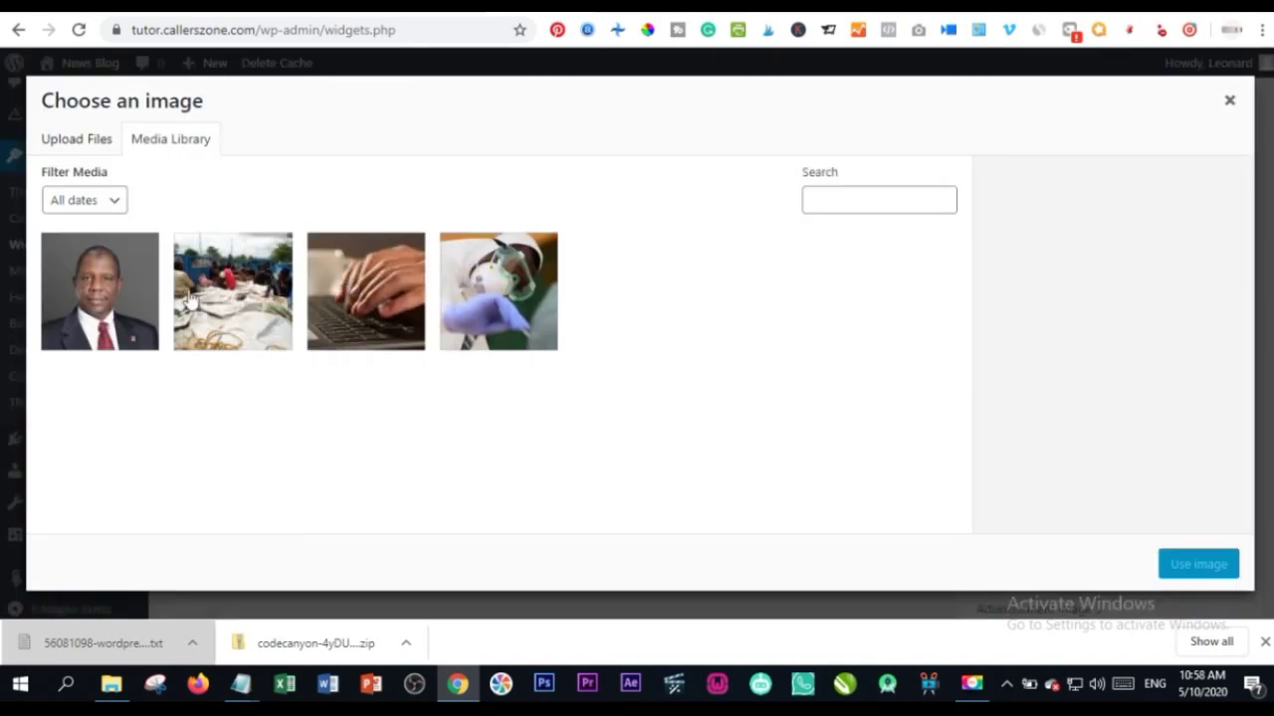
left_click(361, 284)
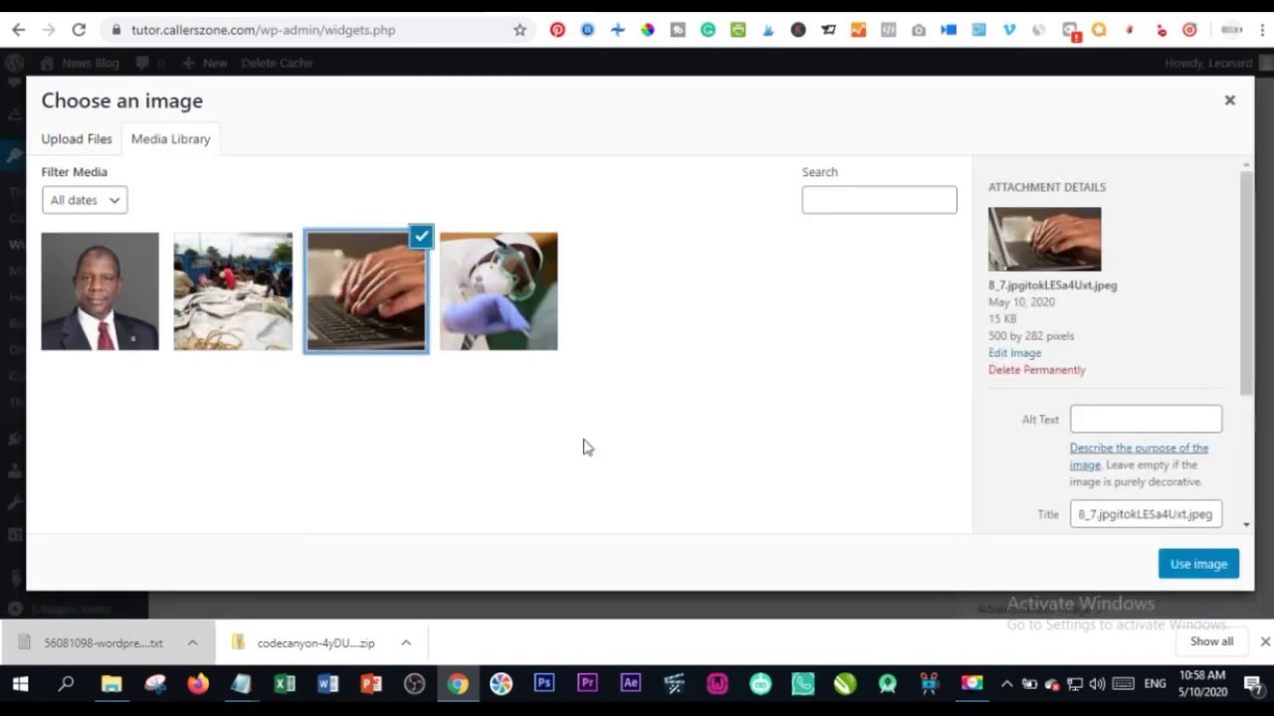
left_click(1197, 566)
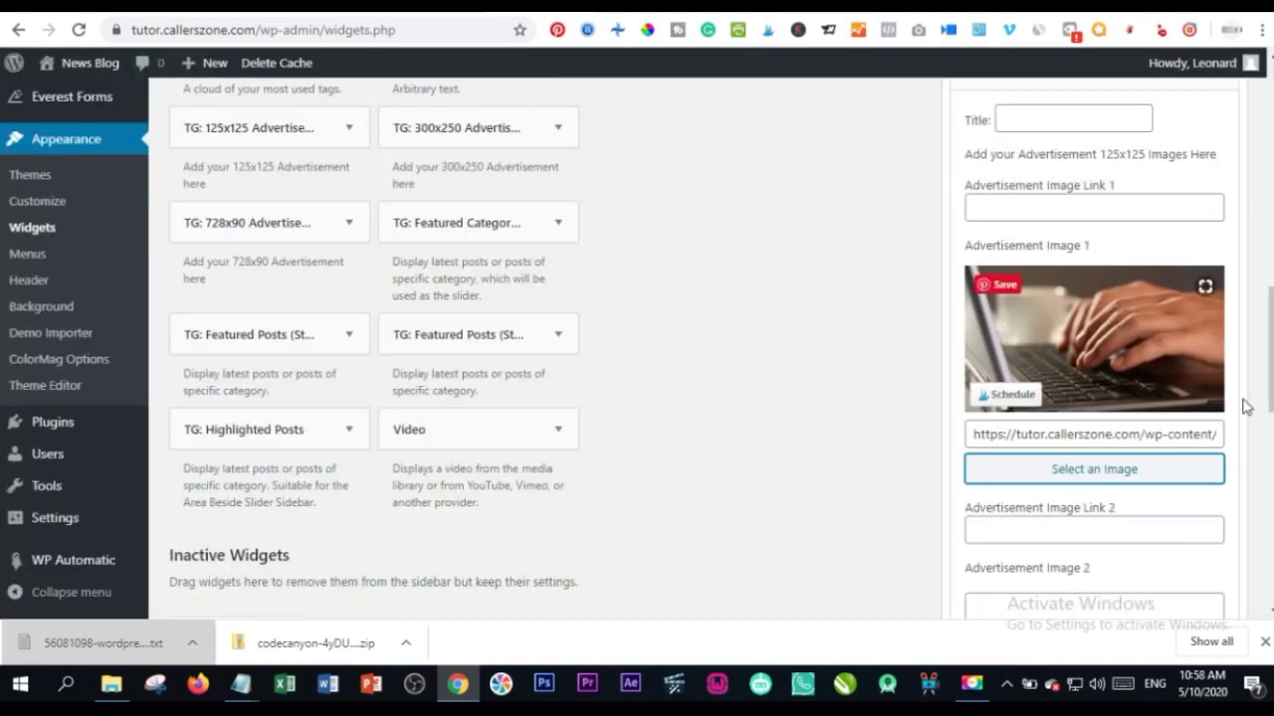
scroll(1074, 368, "up", 1)
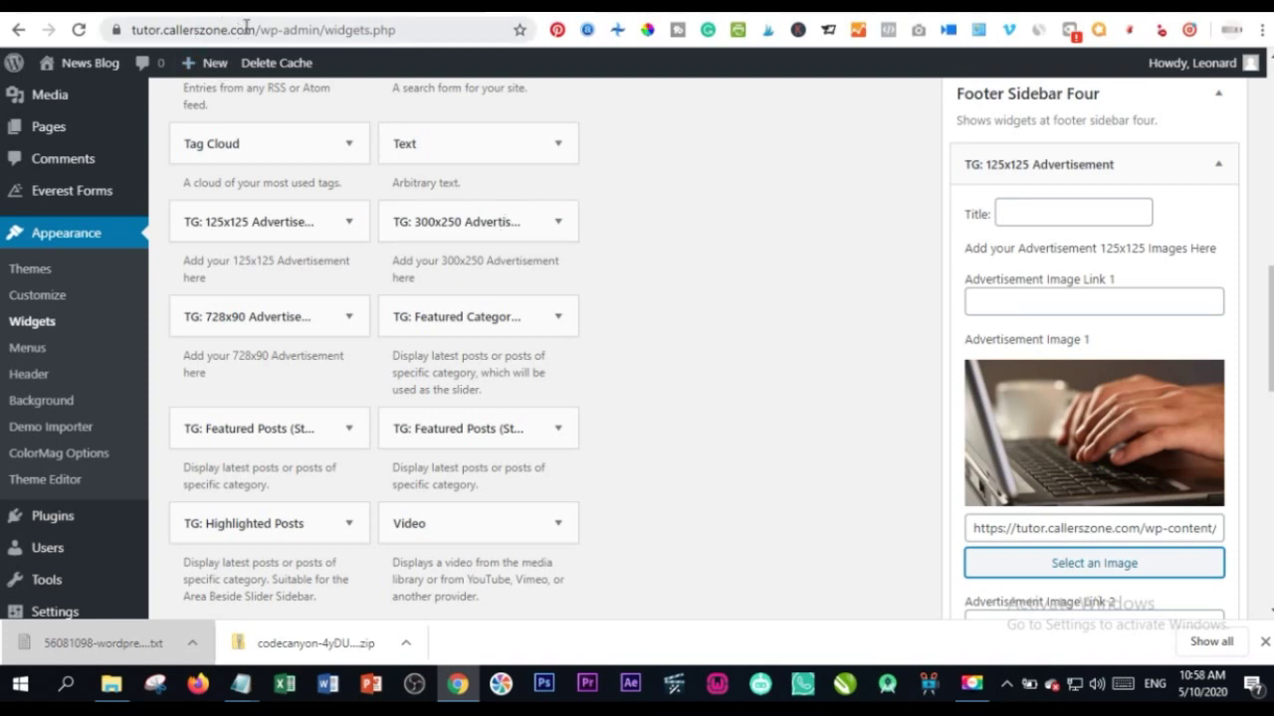
left_click_drag(258, 27, 139, 38)
key("ctrl+c")
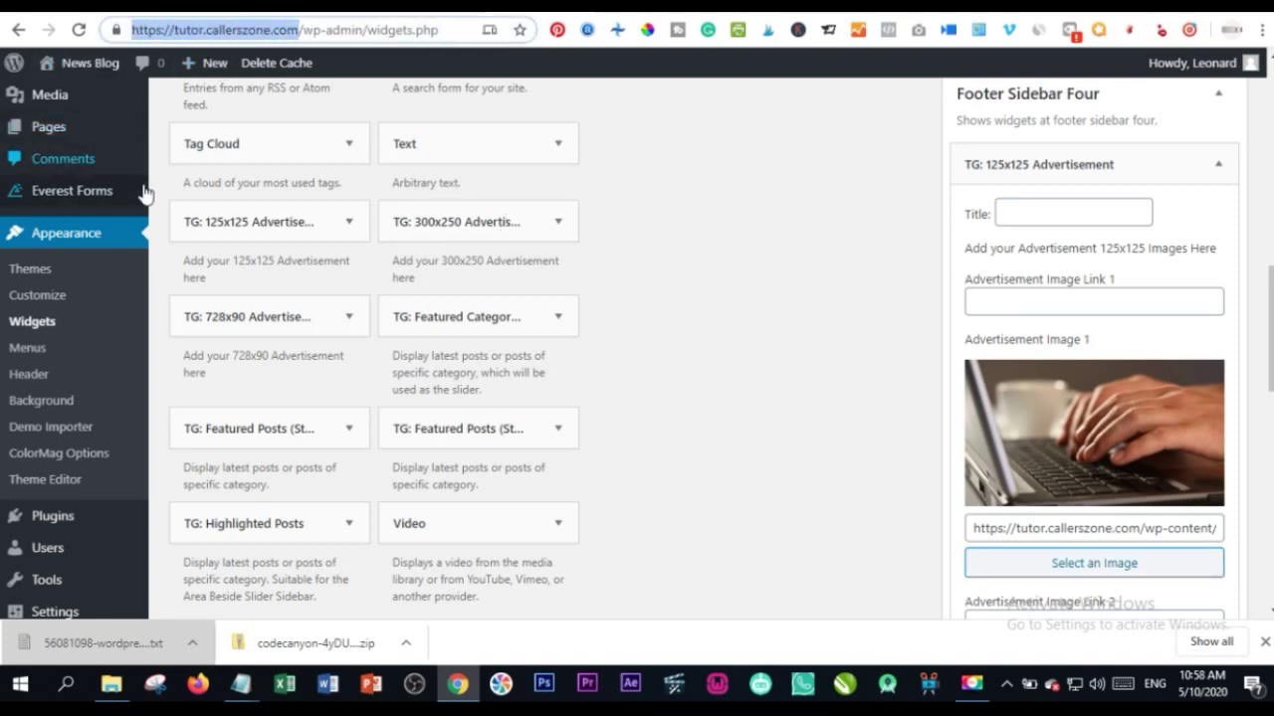
mouse_move(145, 194)
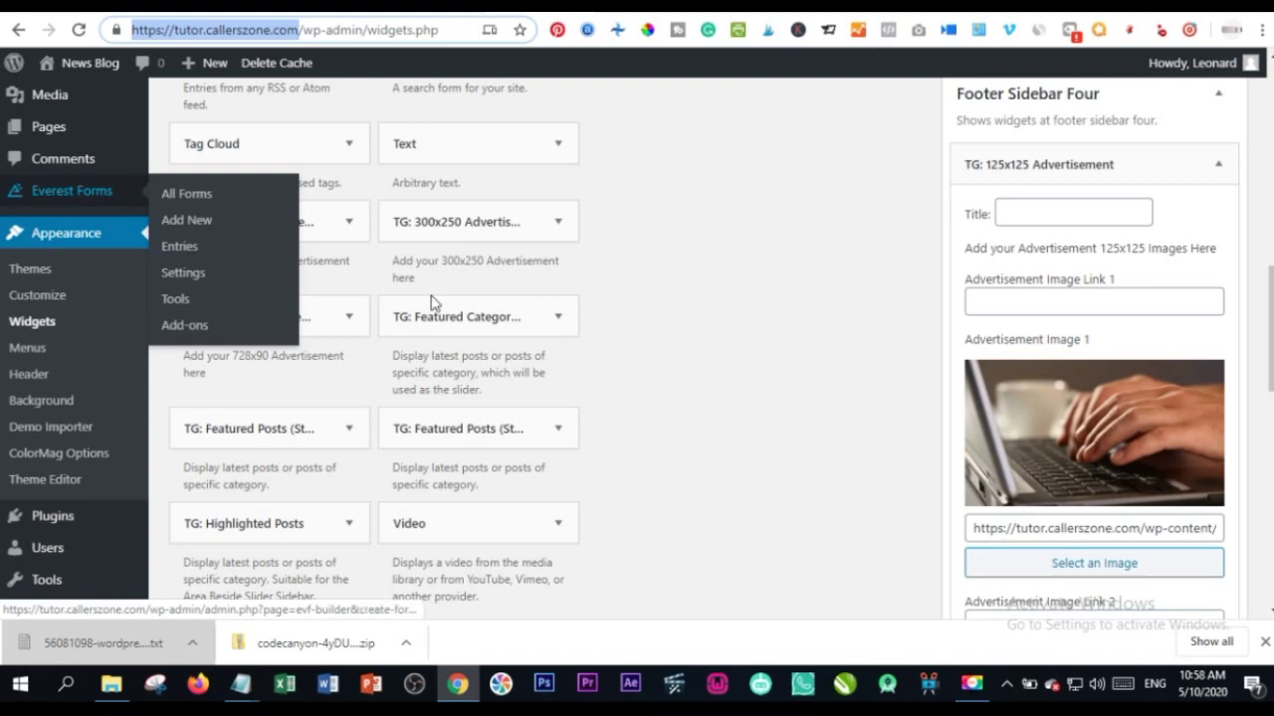
right_click(990, 303)
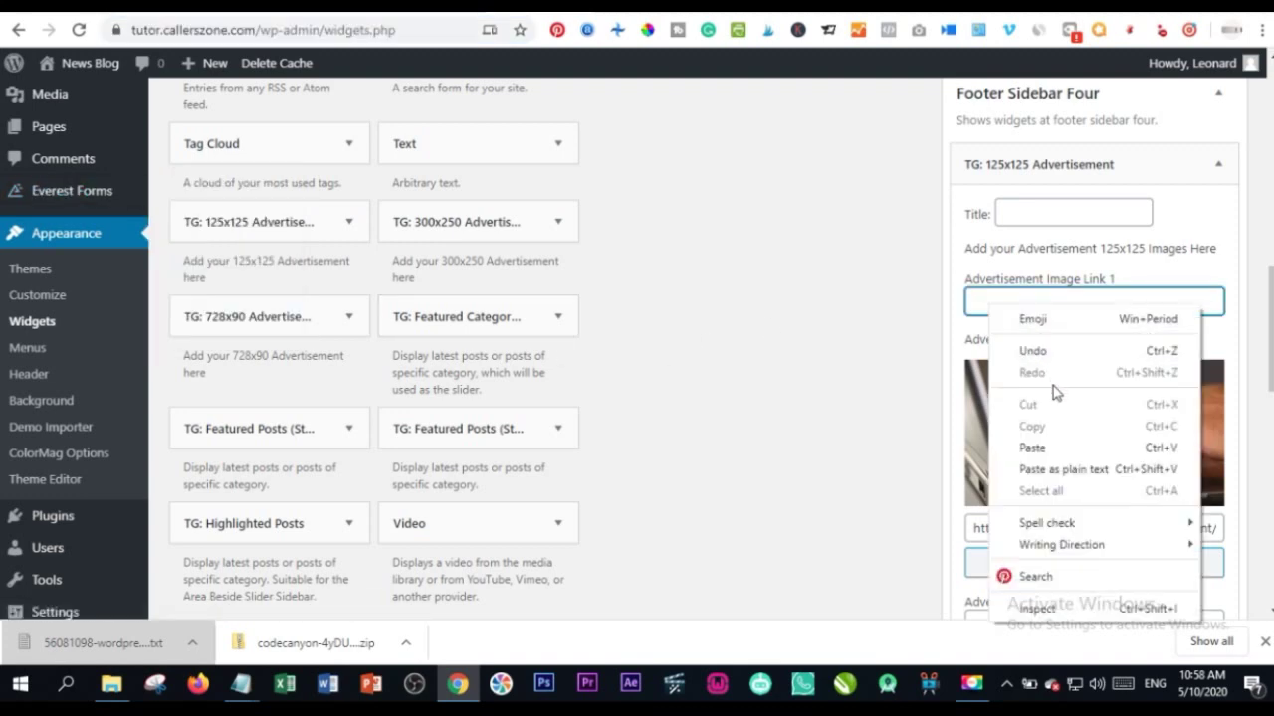
left_click(1038, 447)
Step: Use the photo of the masked medical worker with purple gloves as Advertisement Image 2
scroll(1104, 498, "down", 3)
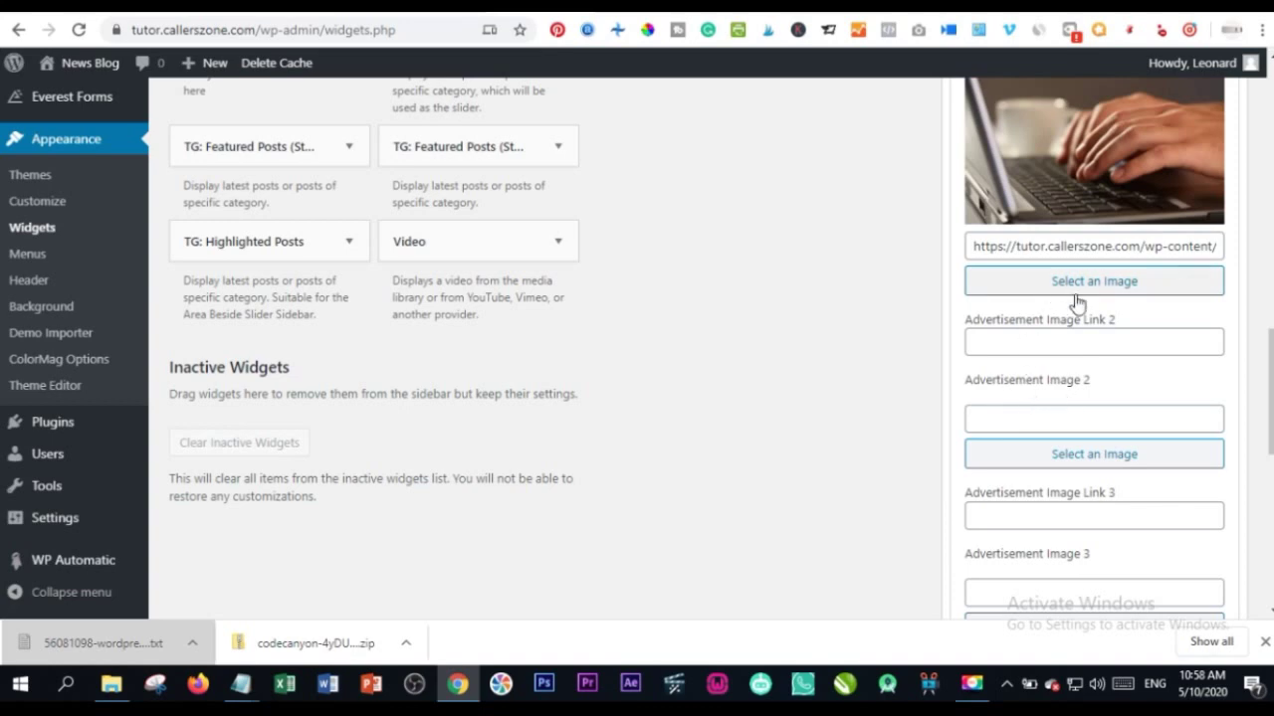
scroll(1108, 455, "down", 4)
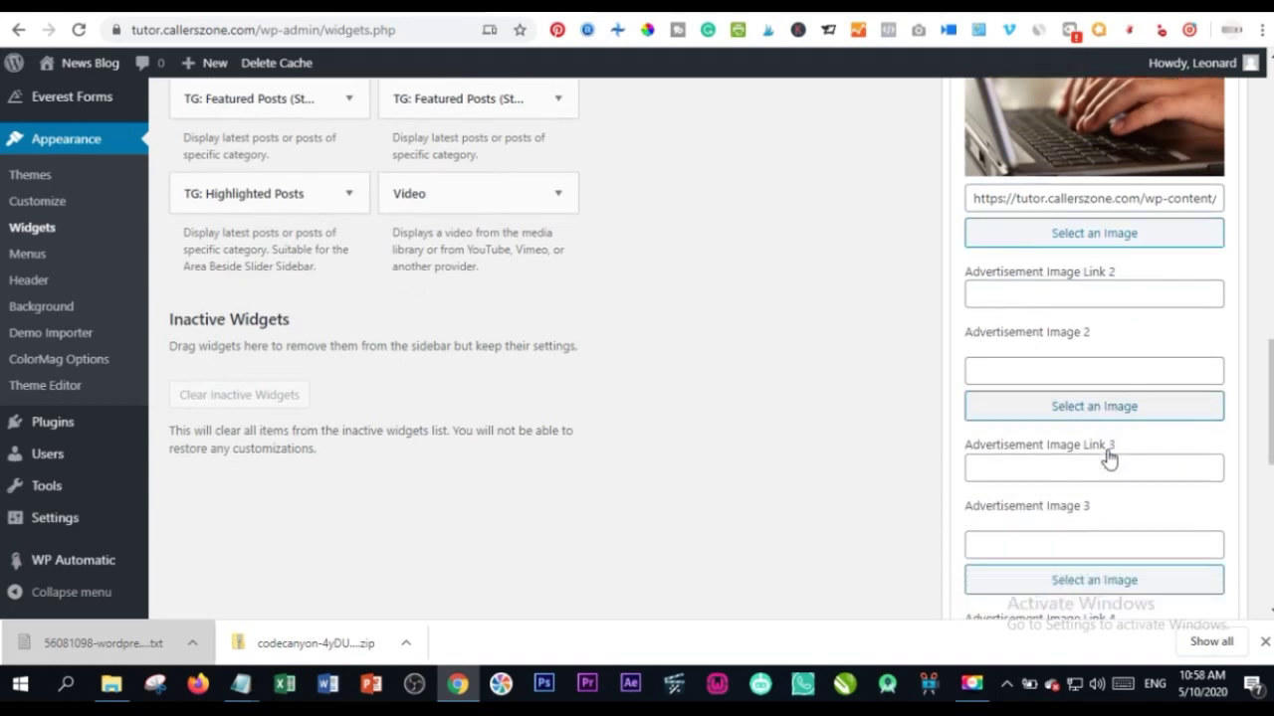
scroll(1103, 445, "down", 4)
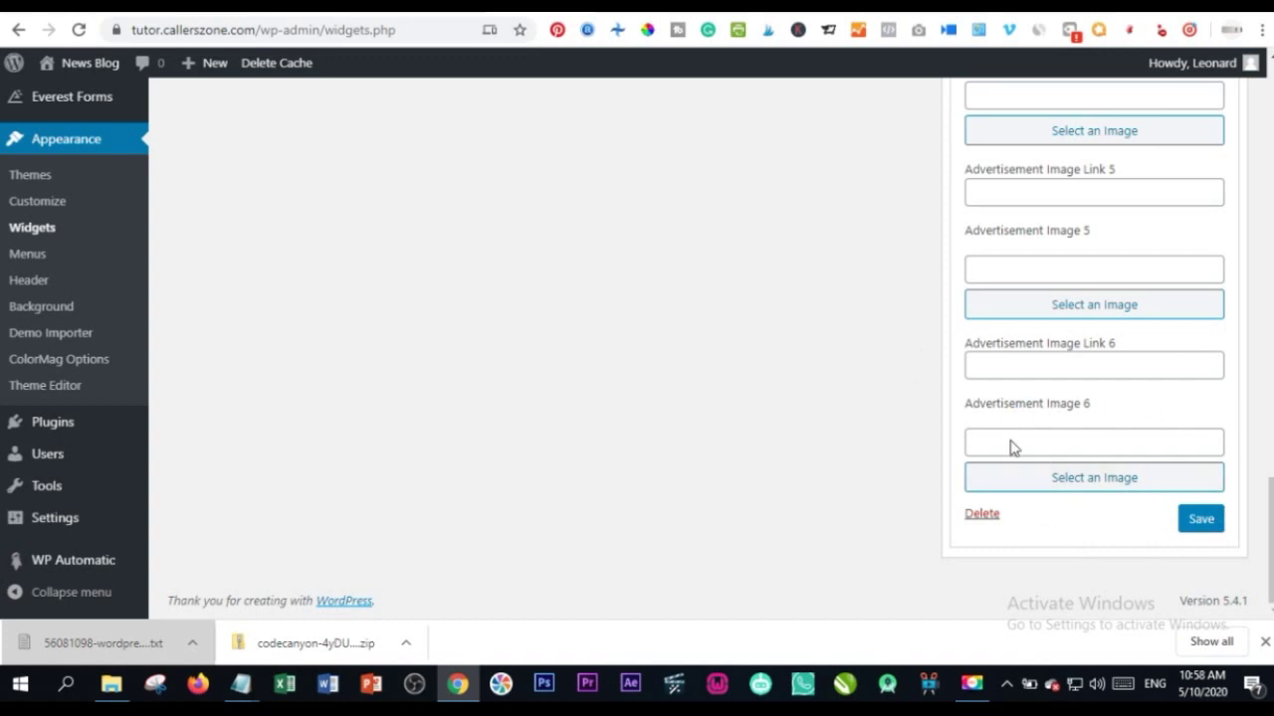
scroll(985, 462, "up", 4)
scroll(1126, 285, "up", 3)
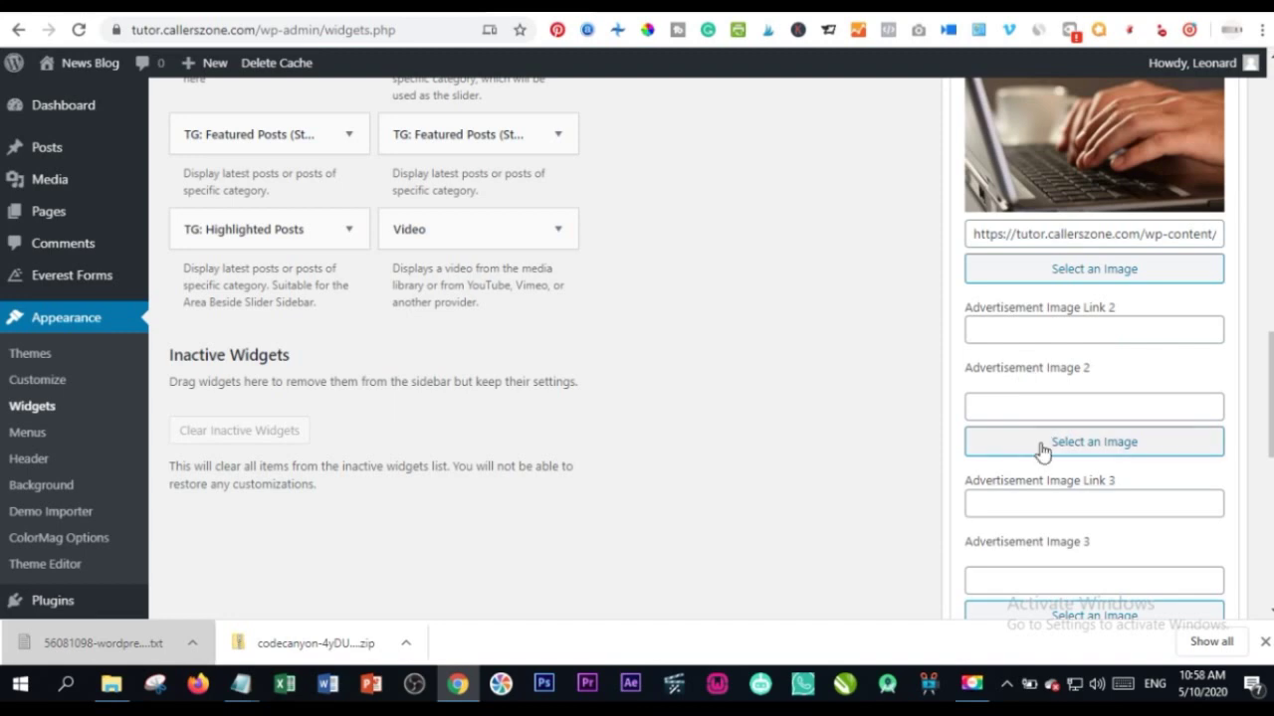
left_click(1044, 445)
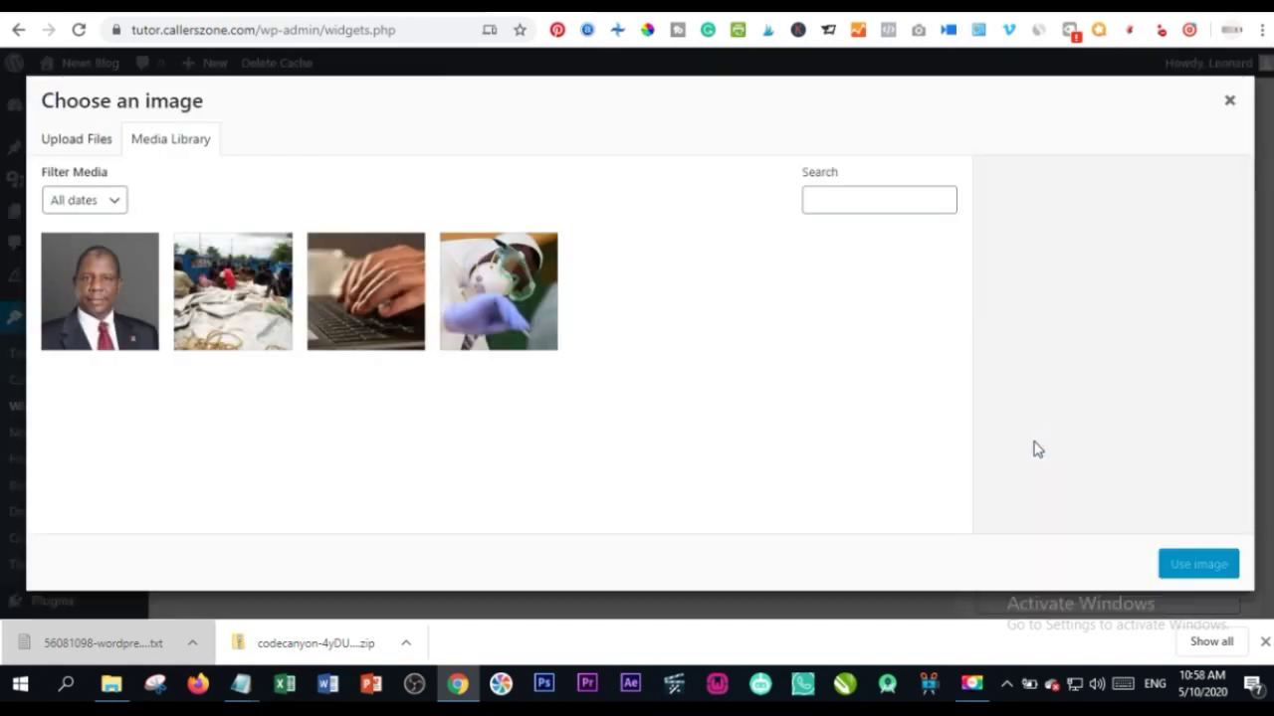
left_click(494, 295)
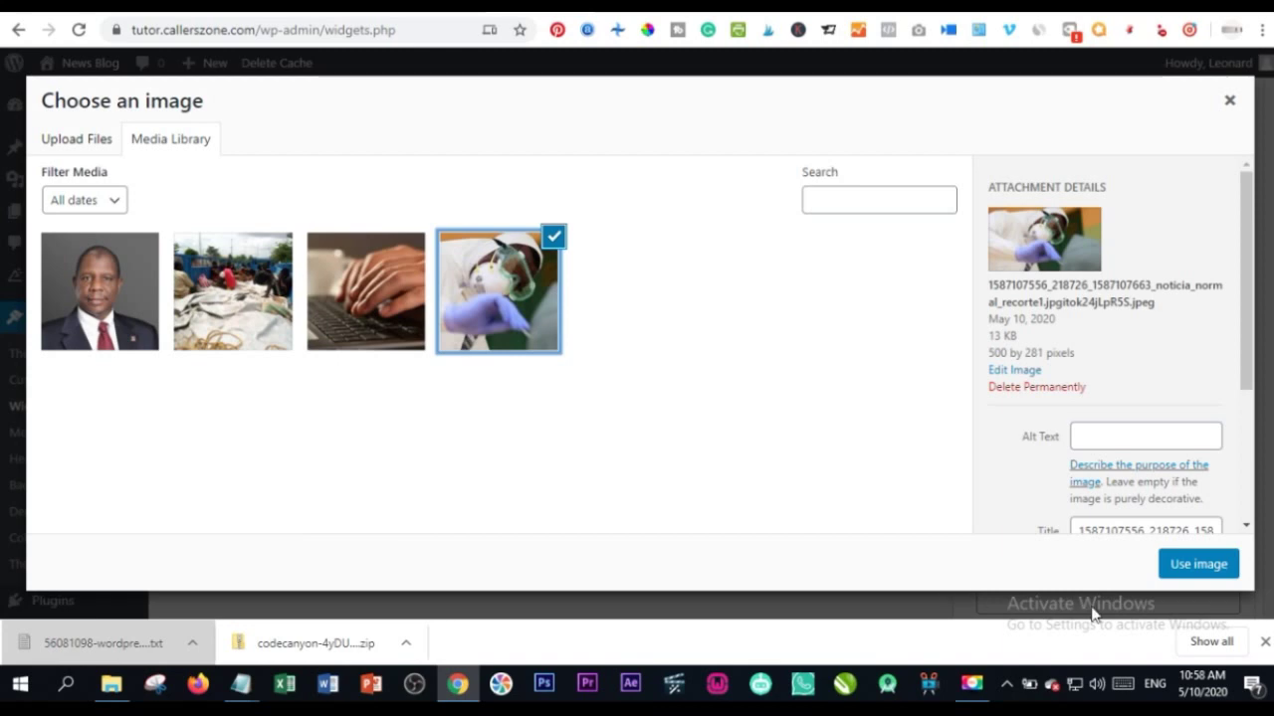
left_click(1192, 567)
Step: Use the portrait of the man in a suit as Advertisement Image 3 and save the advertisement widget
scroll(925, 463, "down", 4)
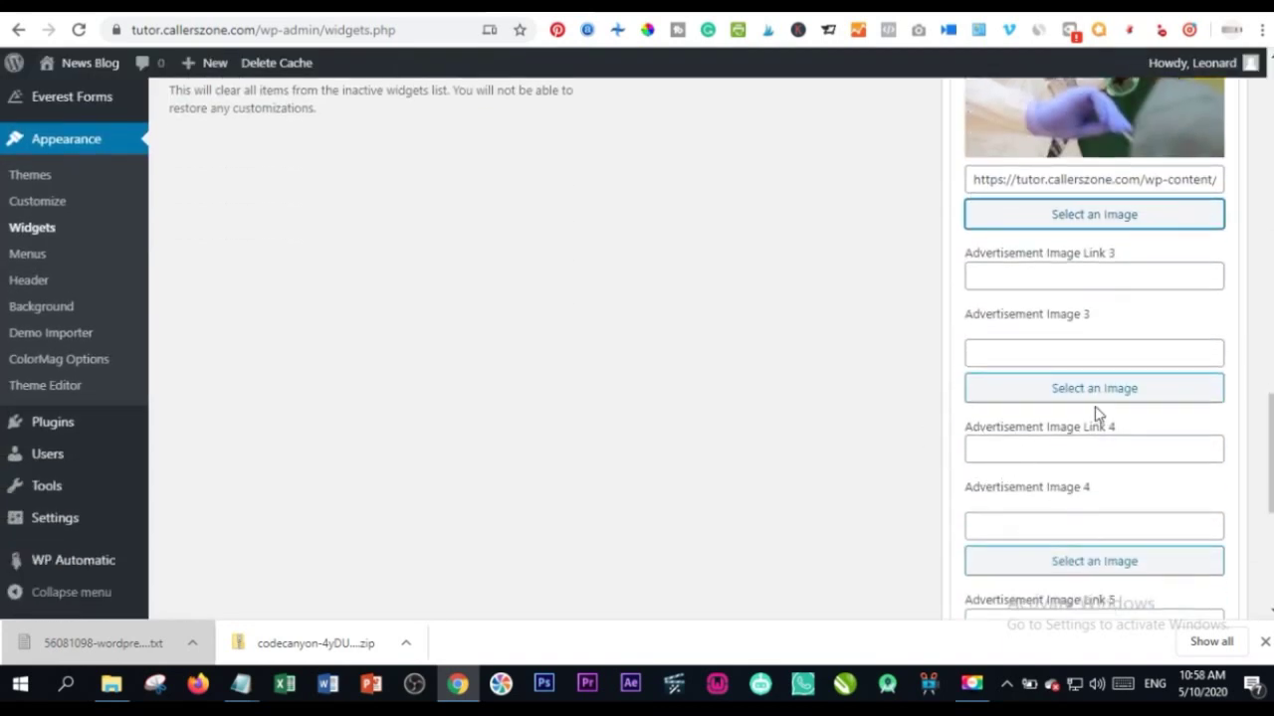
left_click(1090, 400)
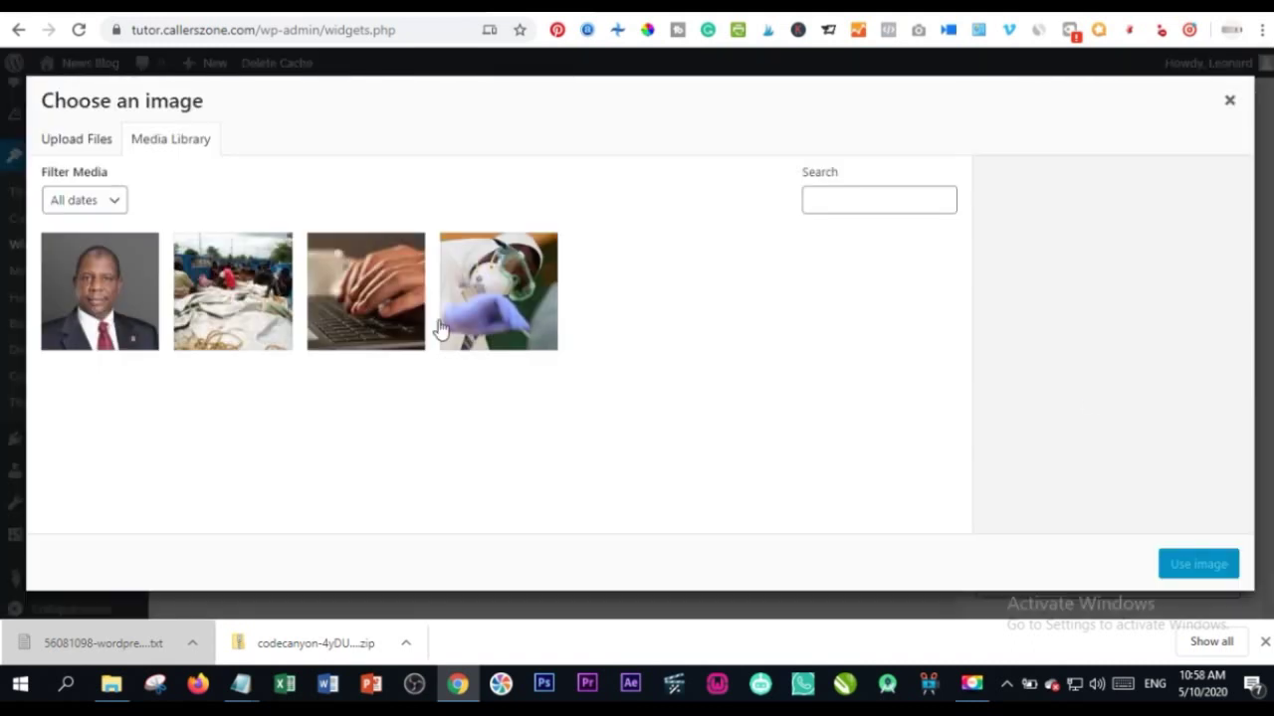
left_click(216, 299)
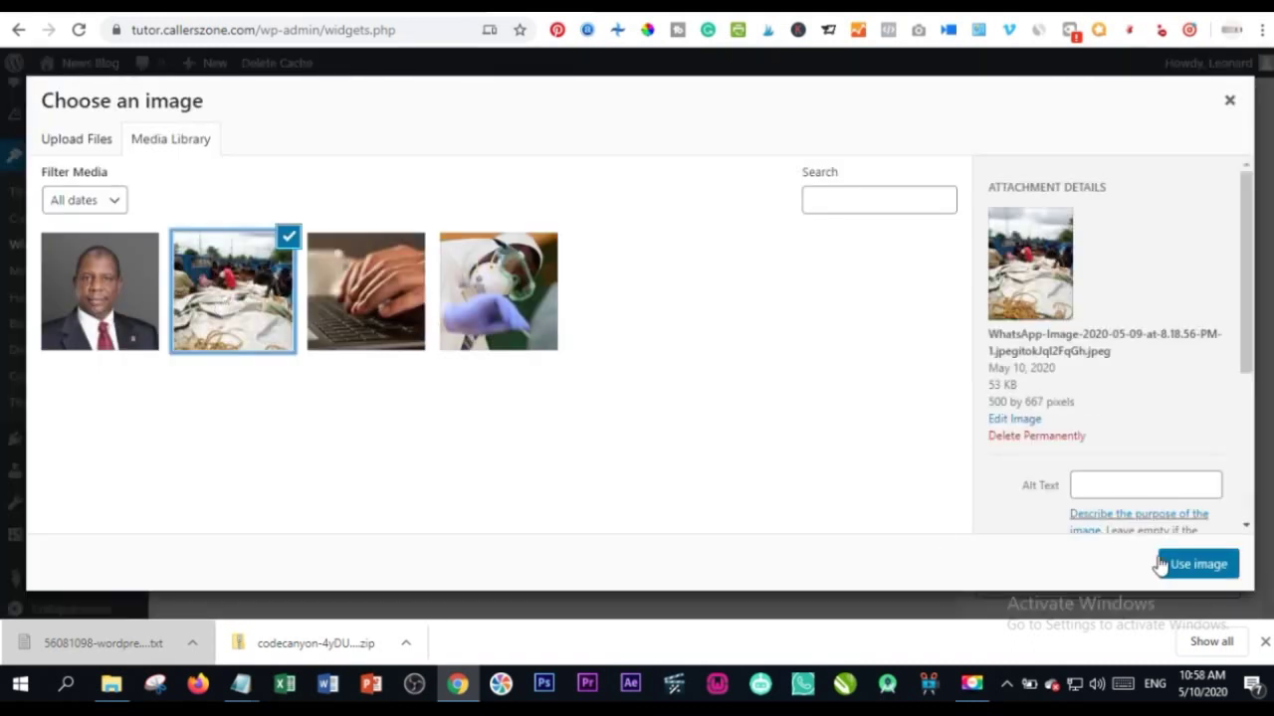
left_click(80, 299)
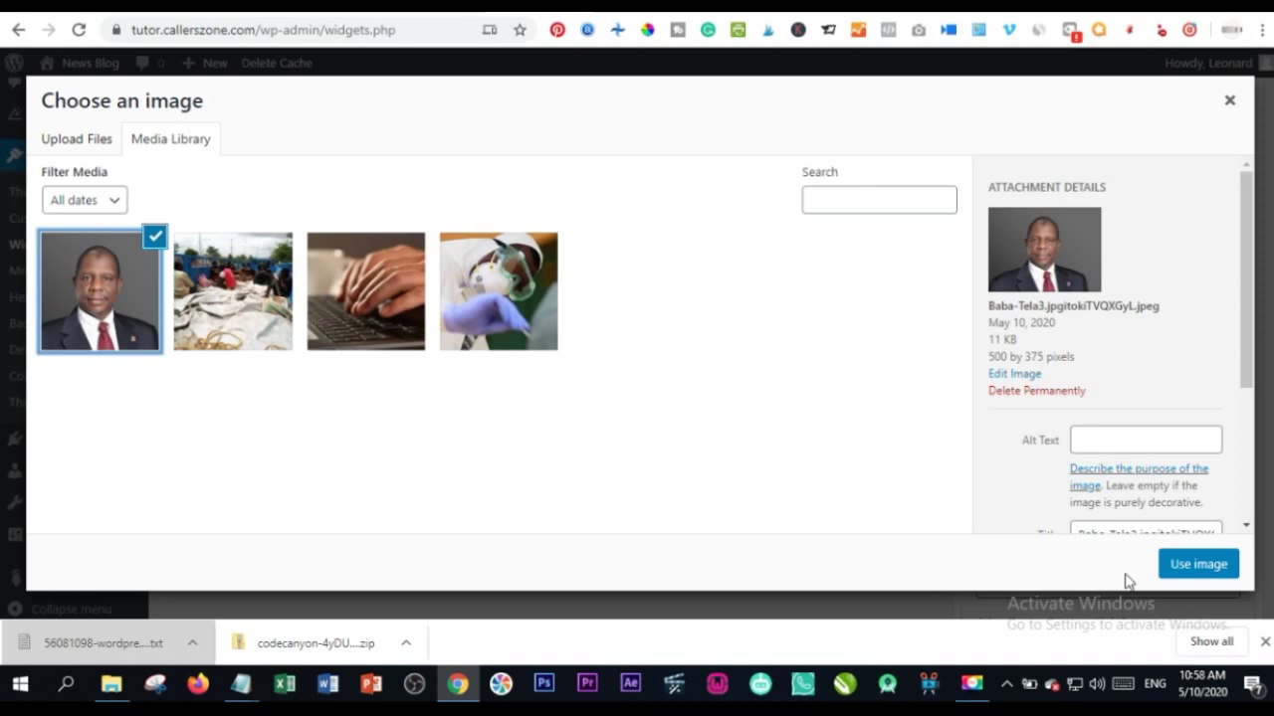
left_click(1198, 564)
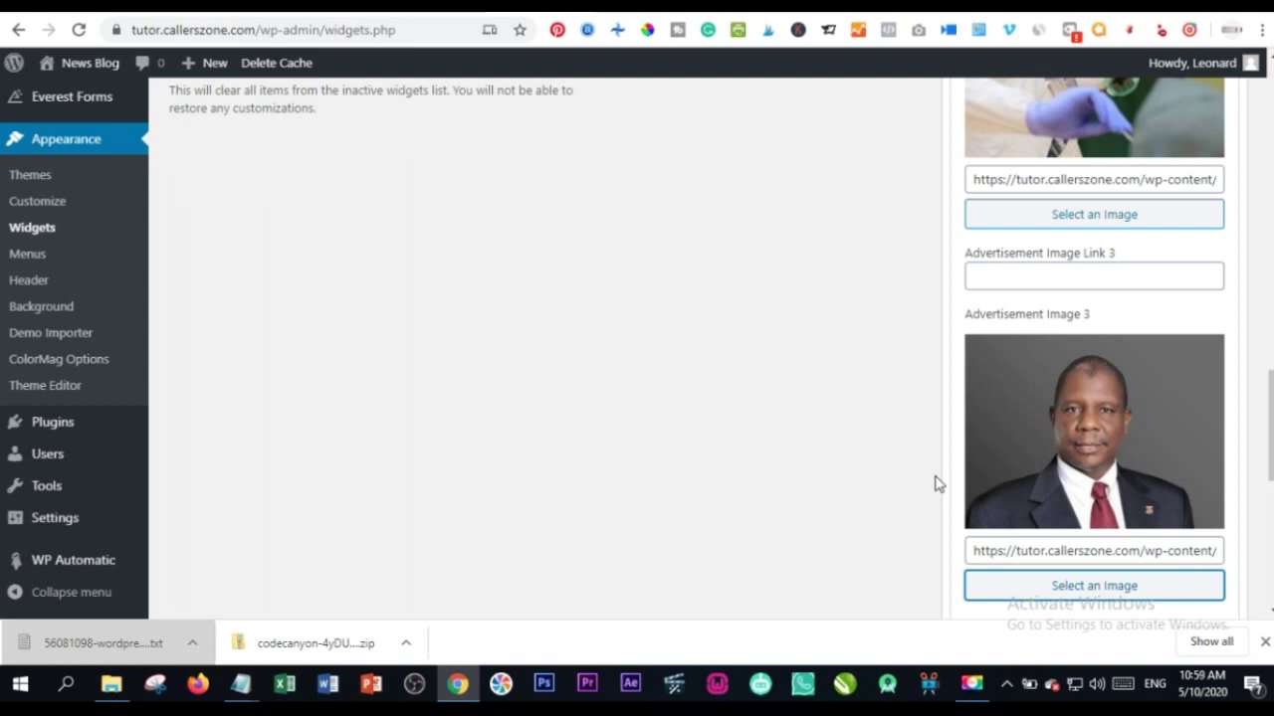
scroll(938, 464, "down", 3)
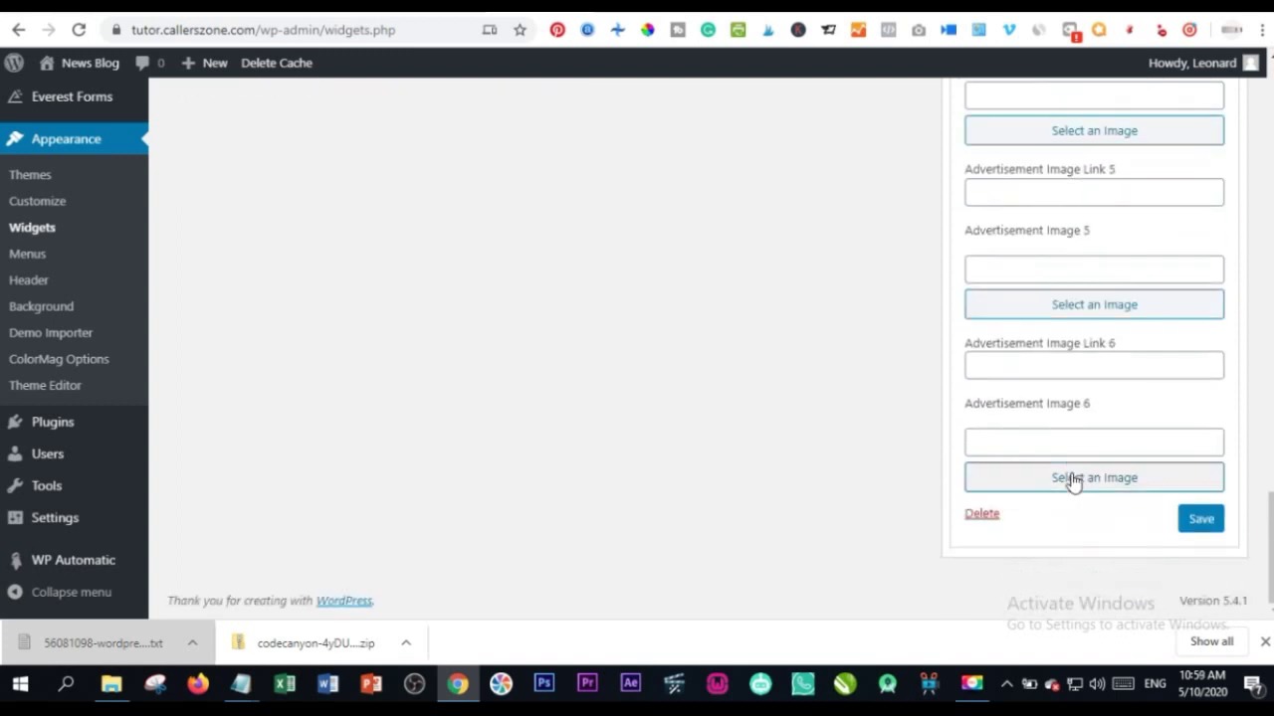
left_click(1212, 522)
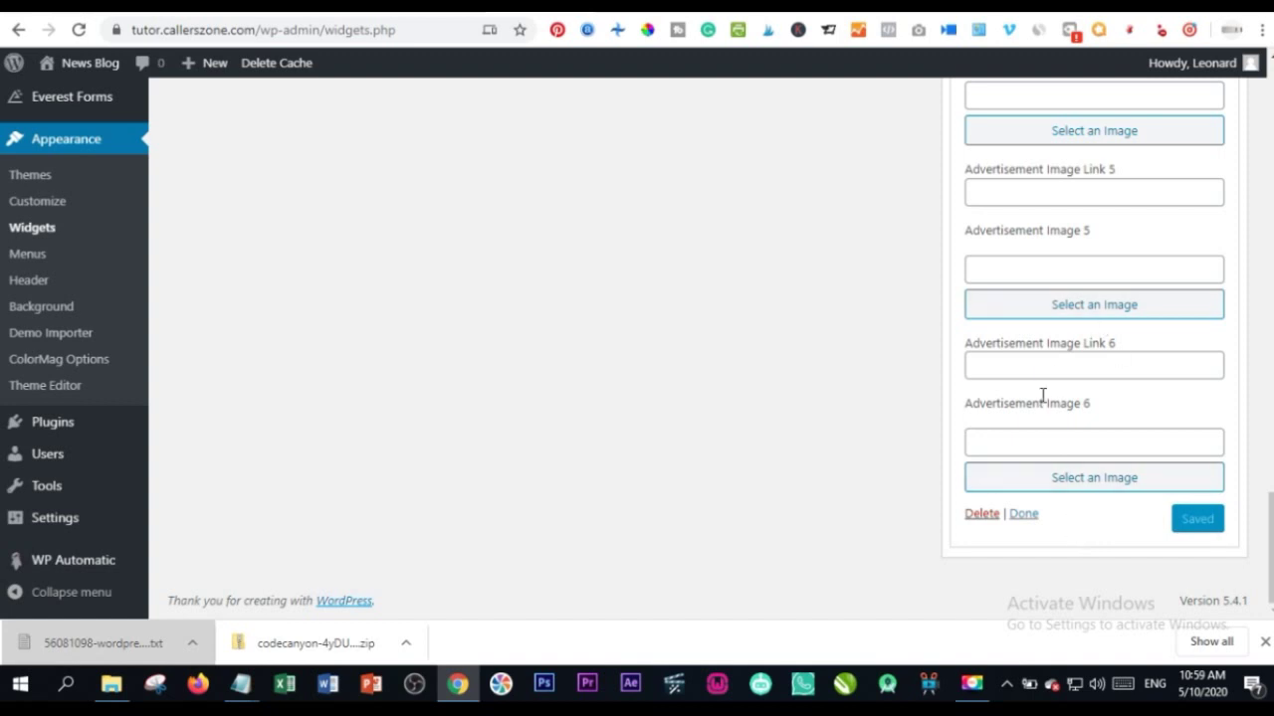
Step: Go to the live News Blog site, delete its cache and check the widgets in the footer
left_click(438, 6)
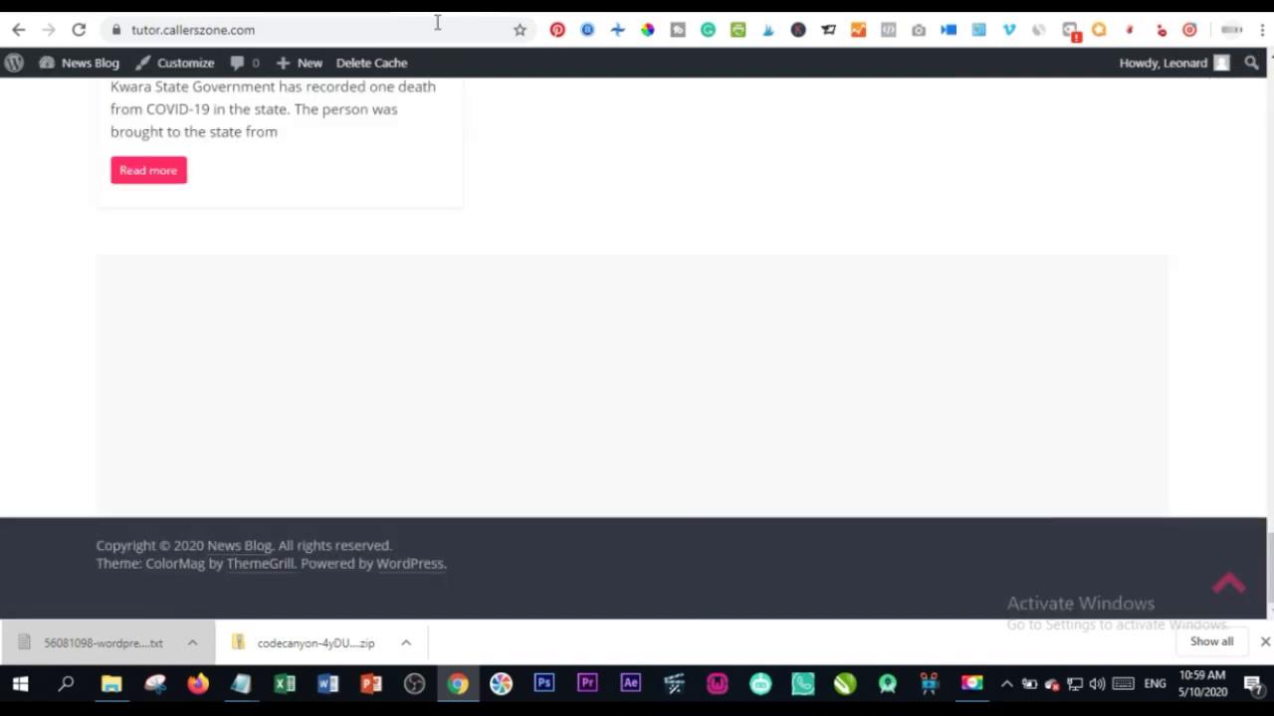
left_click(364, 66)
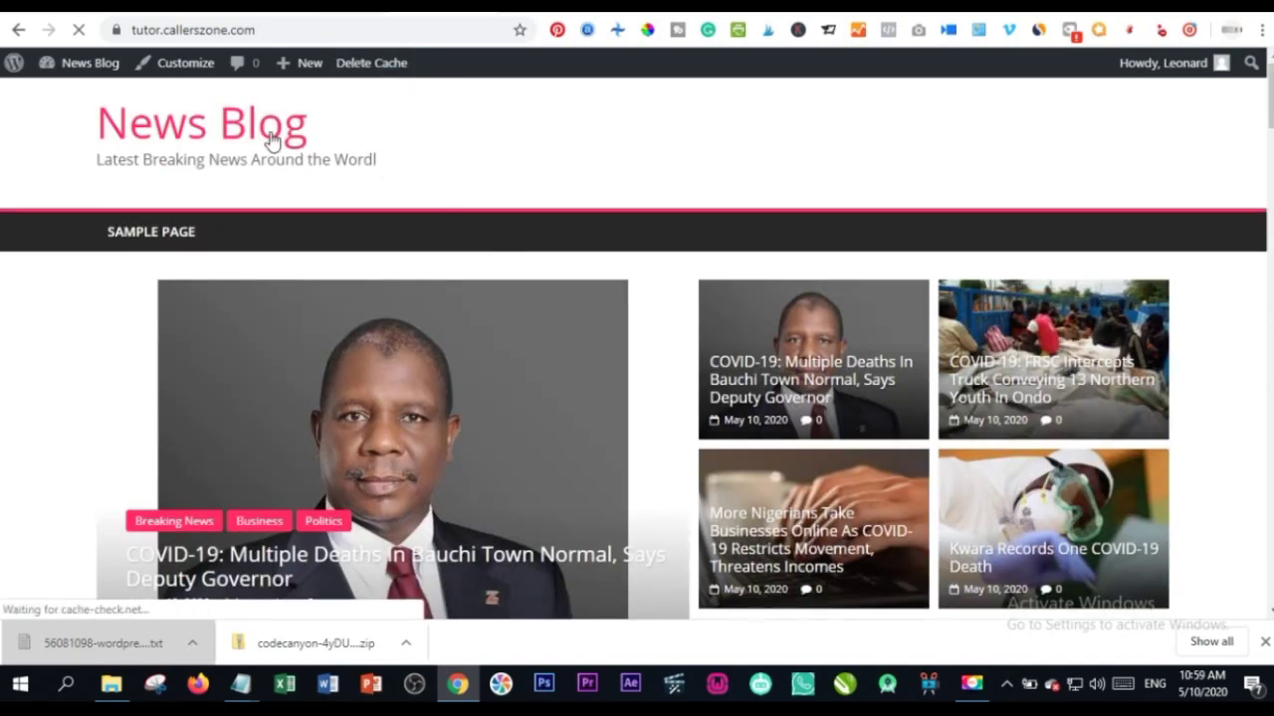
scroll(309, 130, "down", 10)
scroll(315, 166, "down", 10)
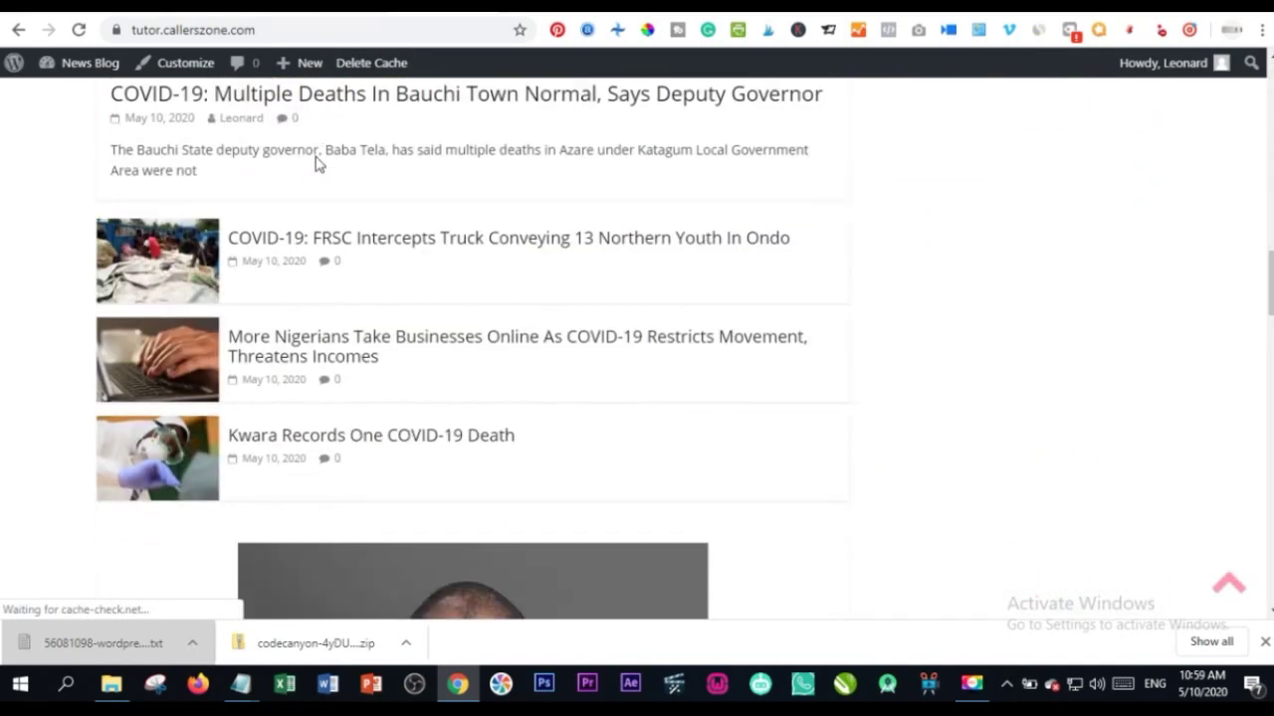
scroll(315, 165, "down", 10)
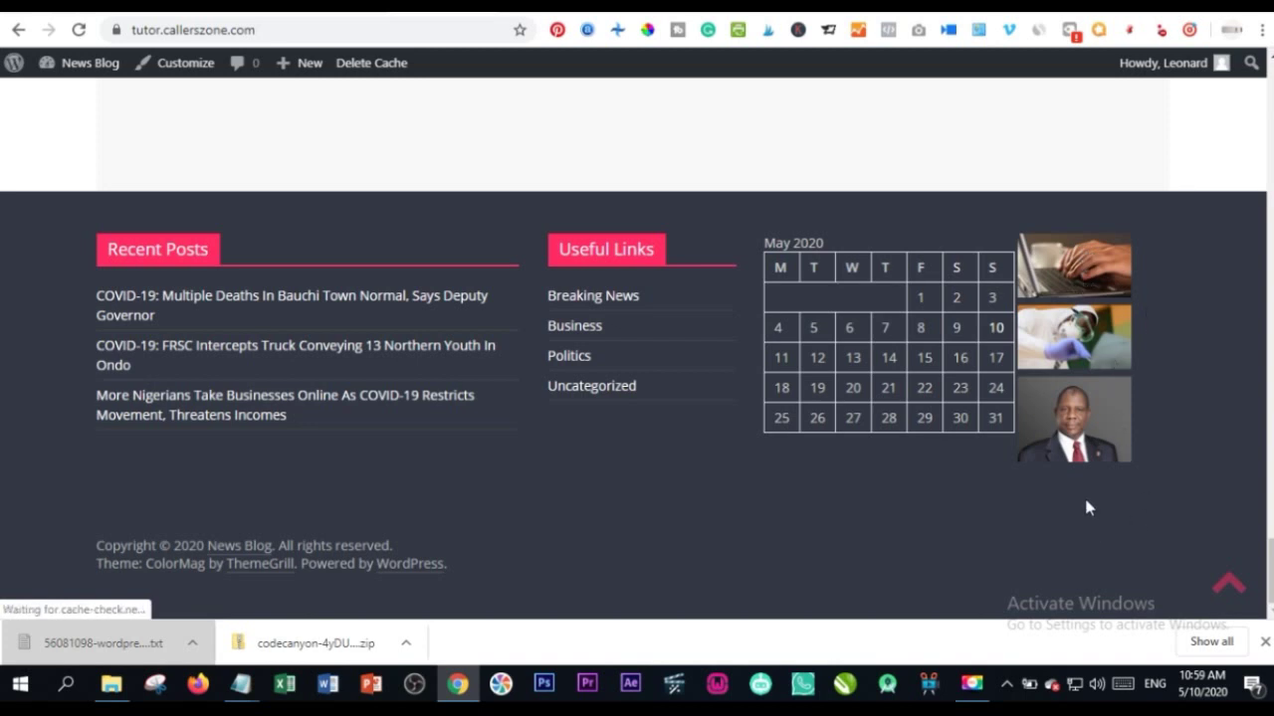
Step: Test the link of the laptop advertisement image in the footer and review the ad block above the footer
left_click(1065, 270)
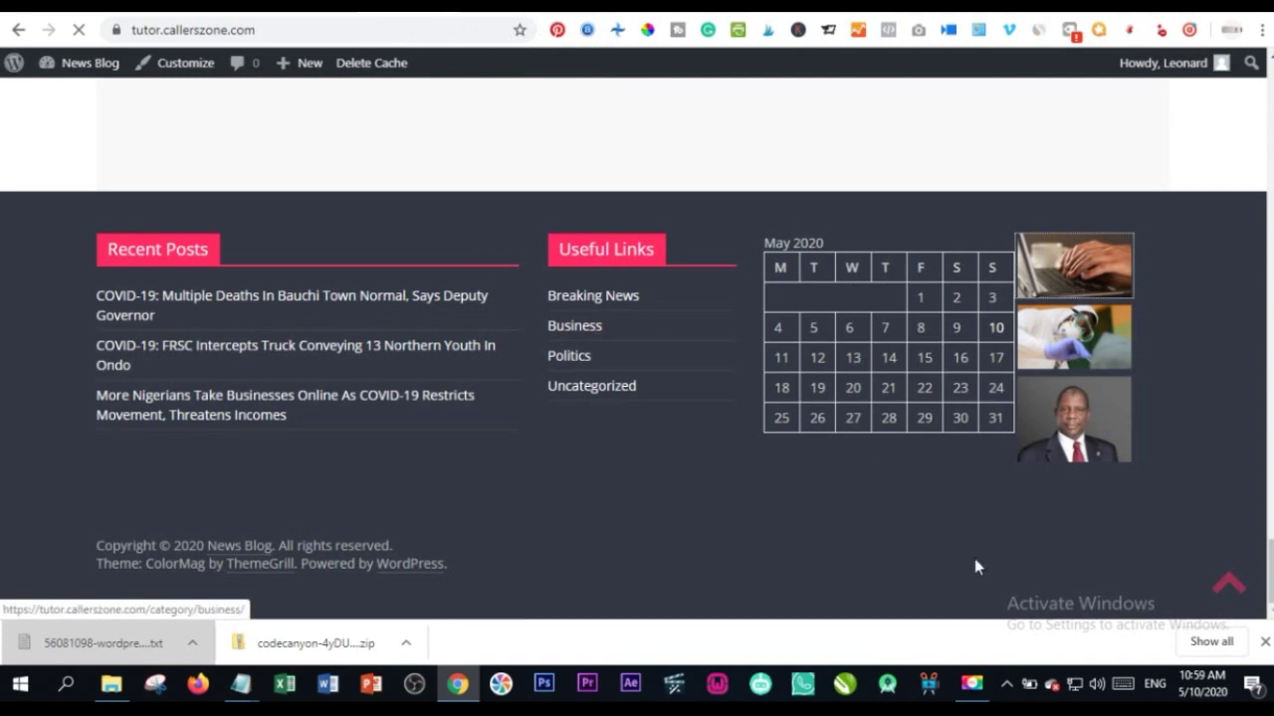
scroll(508, 389, "up", 3)
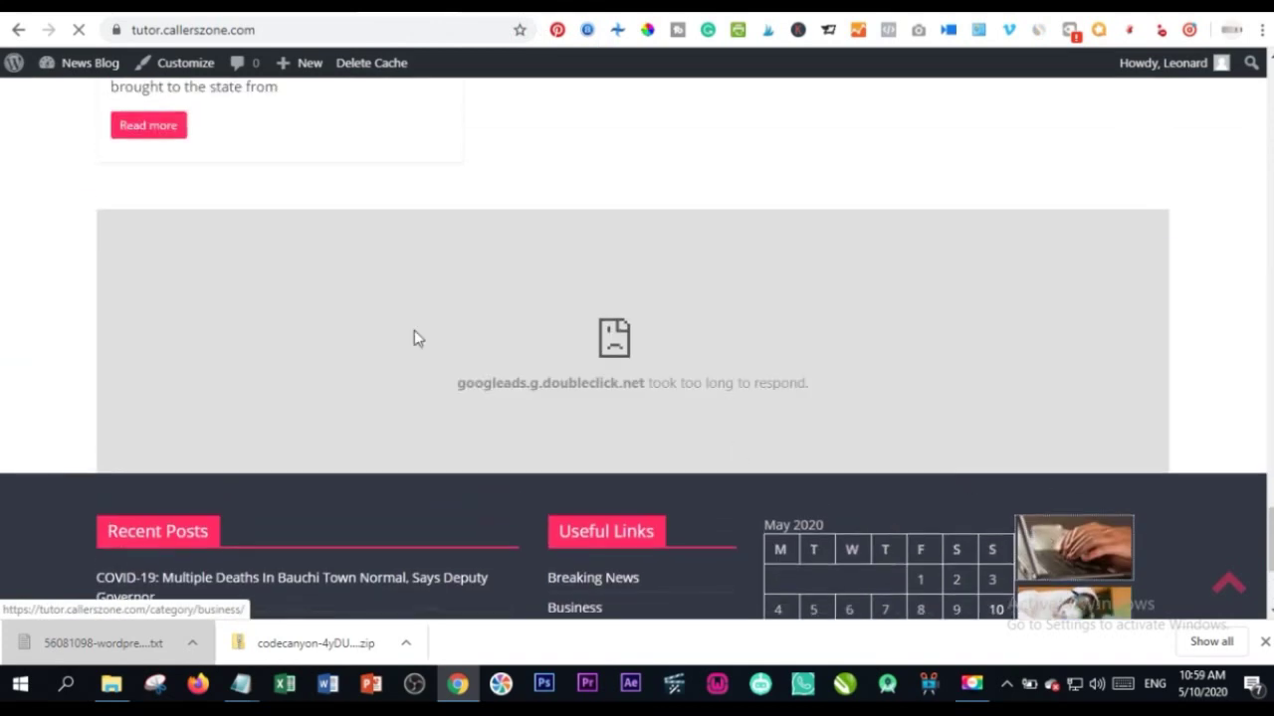
scroll(673, 378, "up", 3)
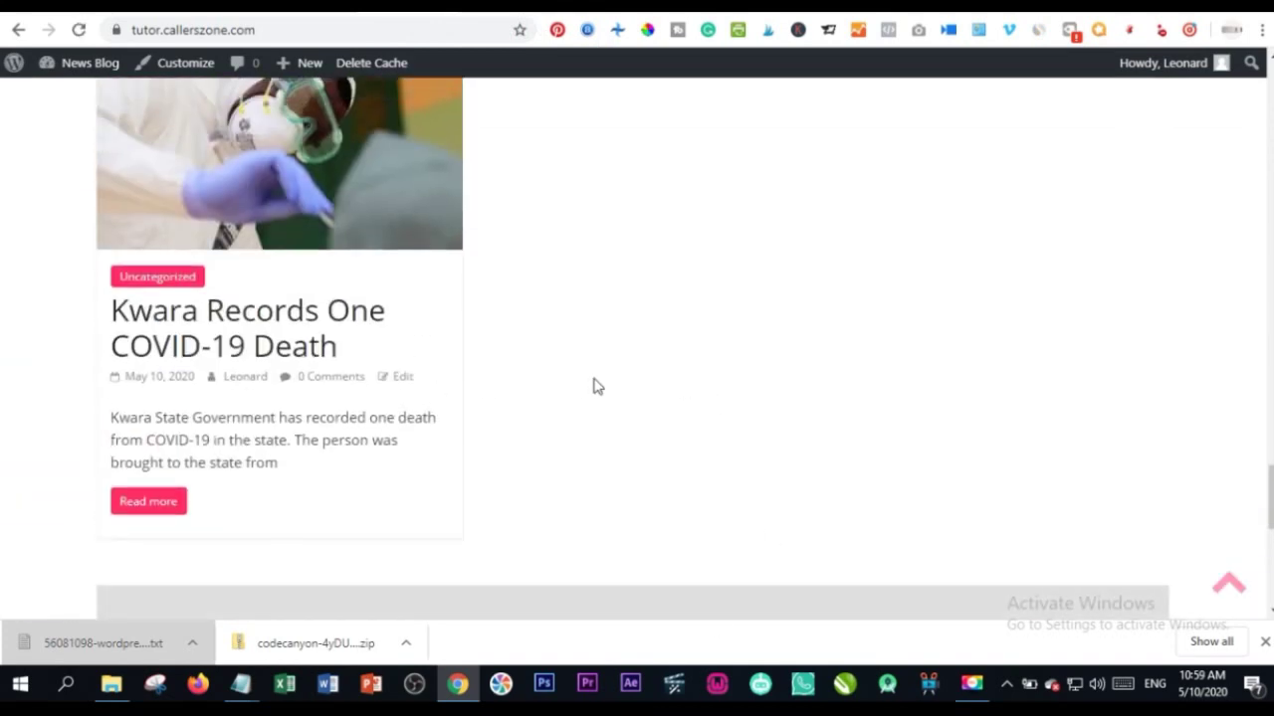
scroll(431, 346, "down", 3)
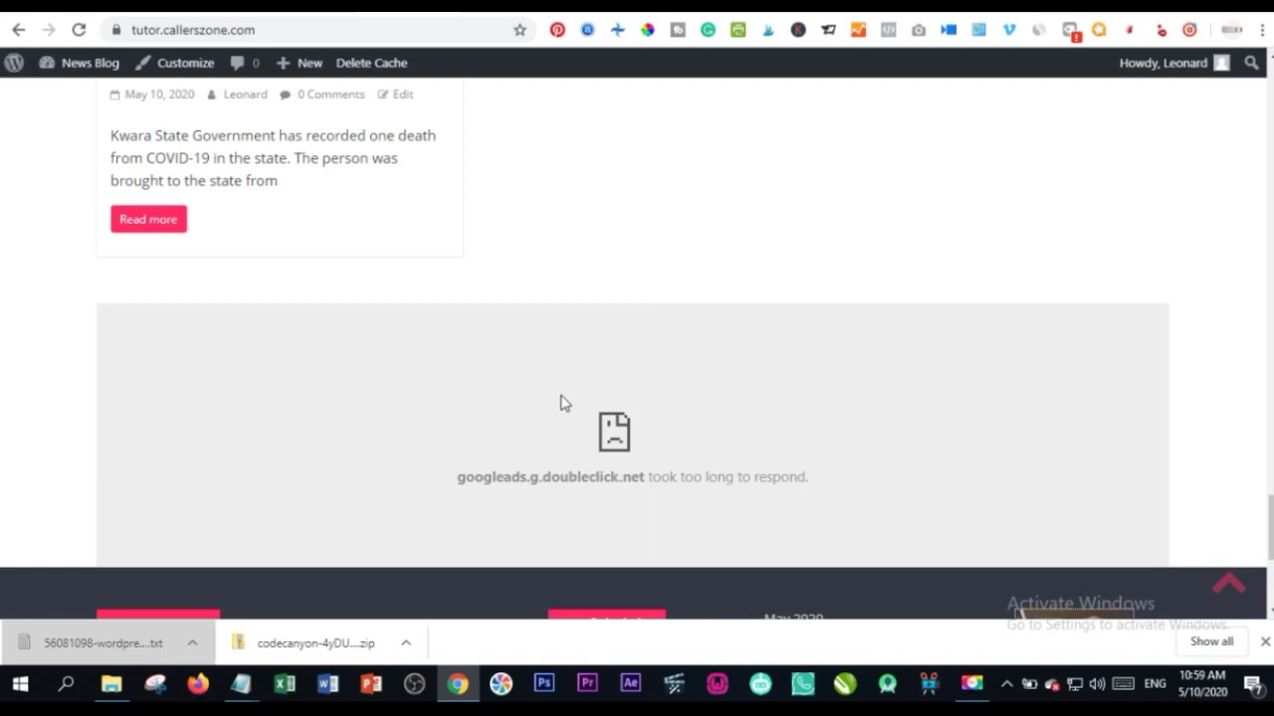